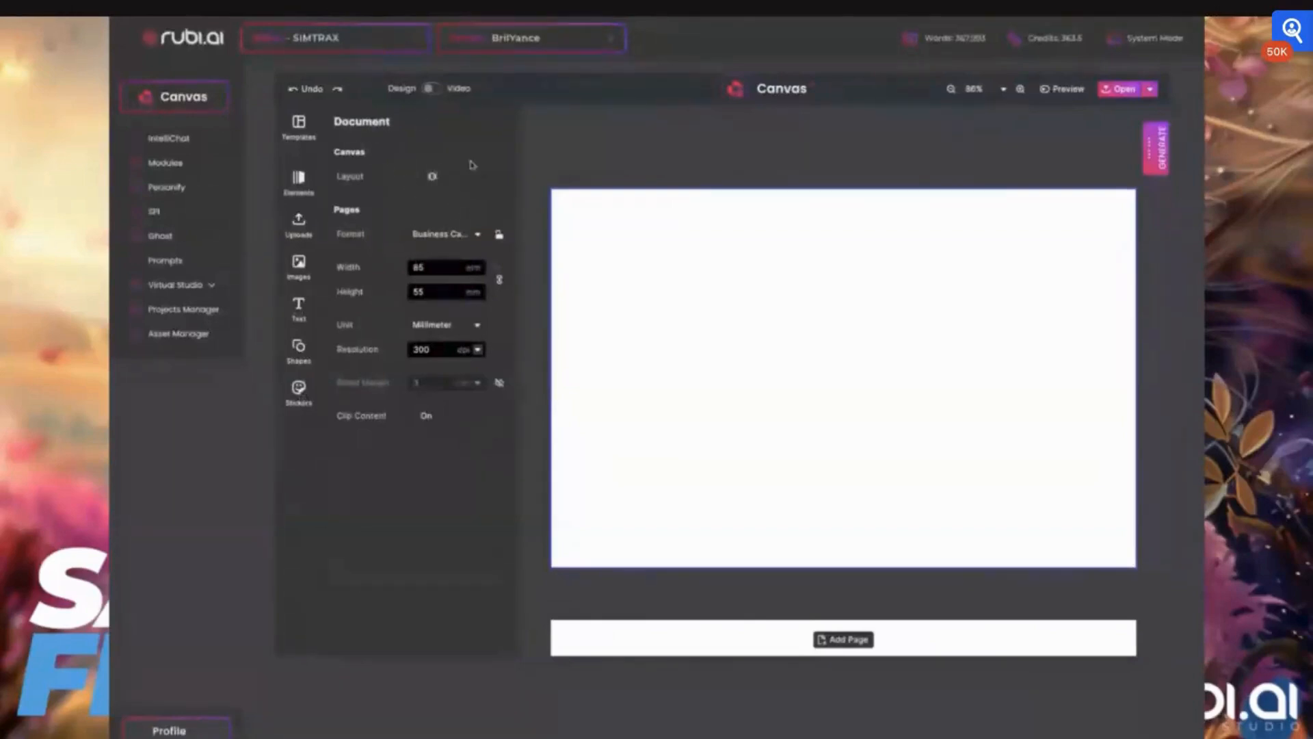
- Examine the page properties and the document's format, unit and resolution options
click(686, 223)
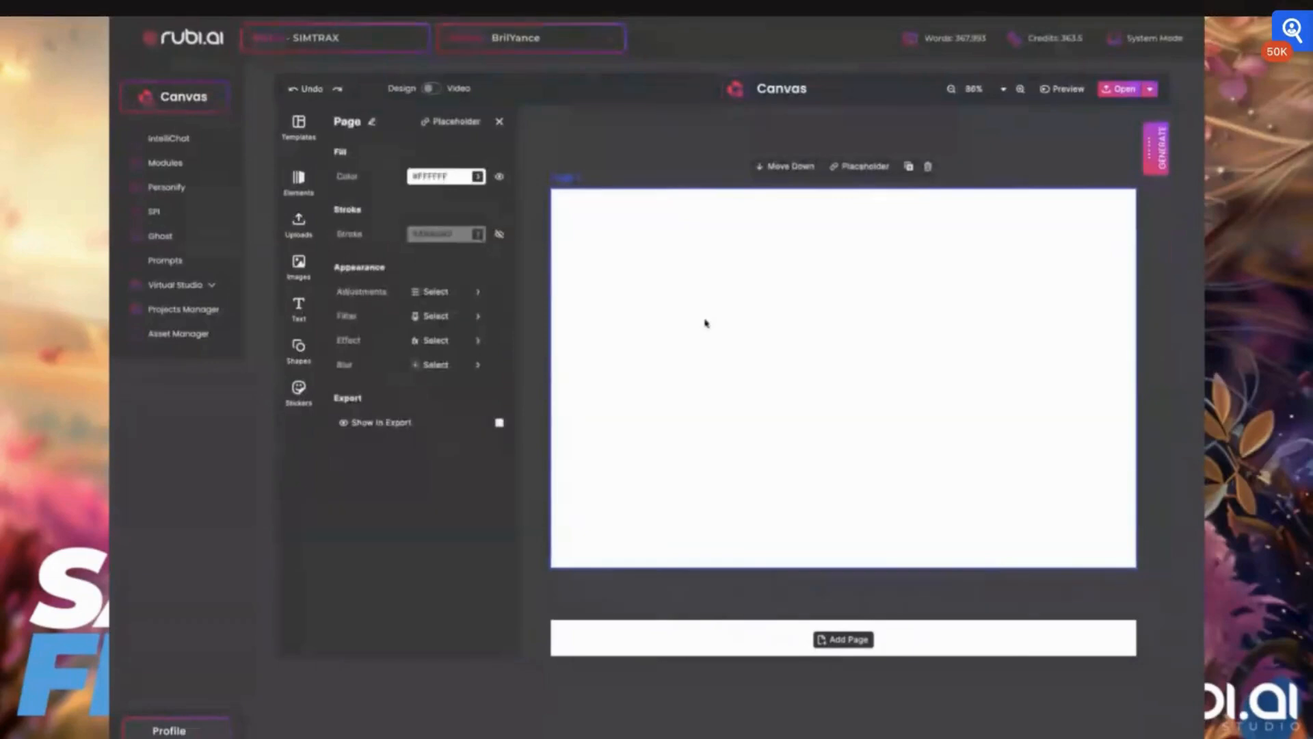
click(491, 125)
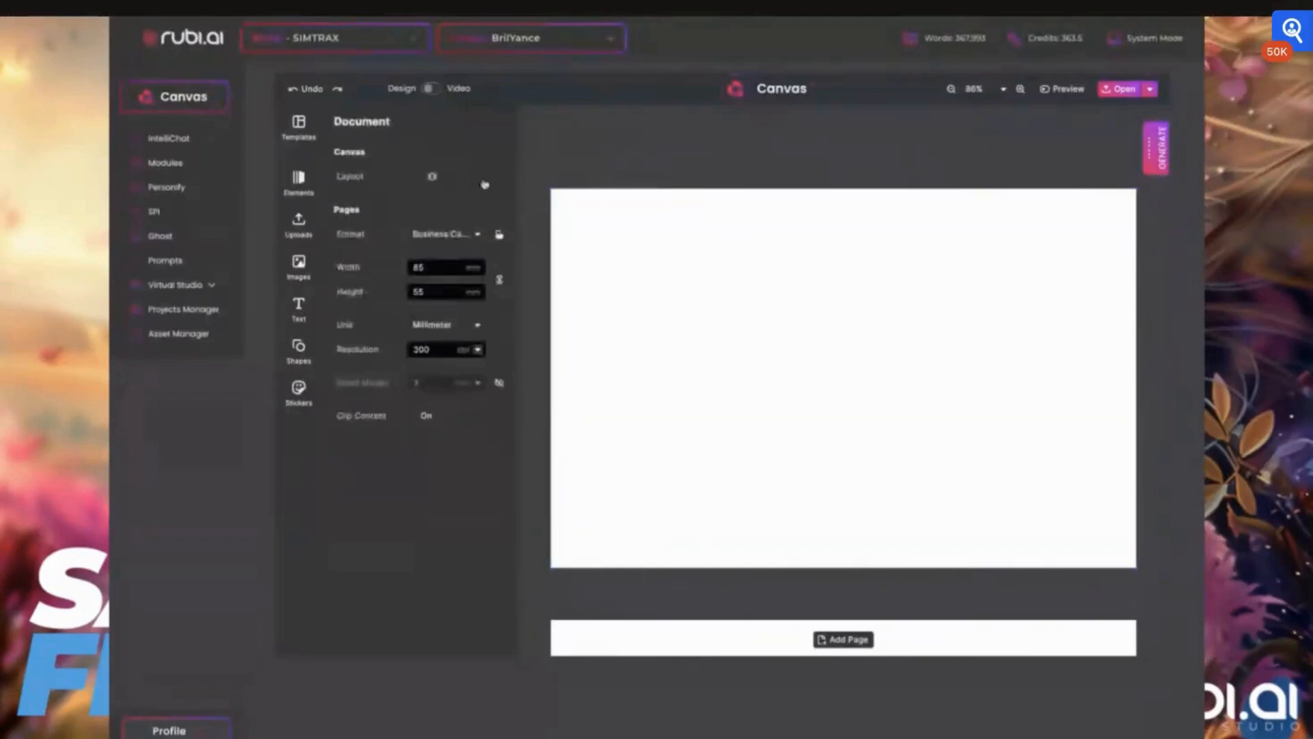
click(454, 235)
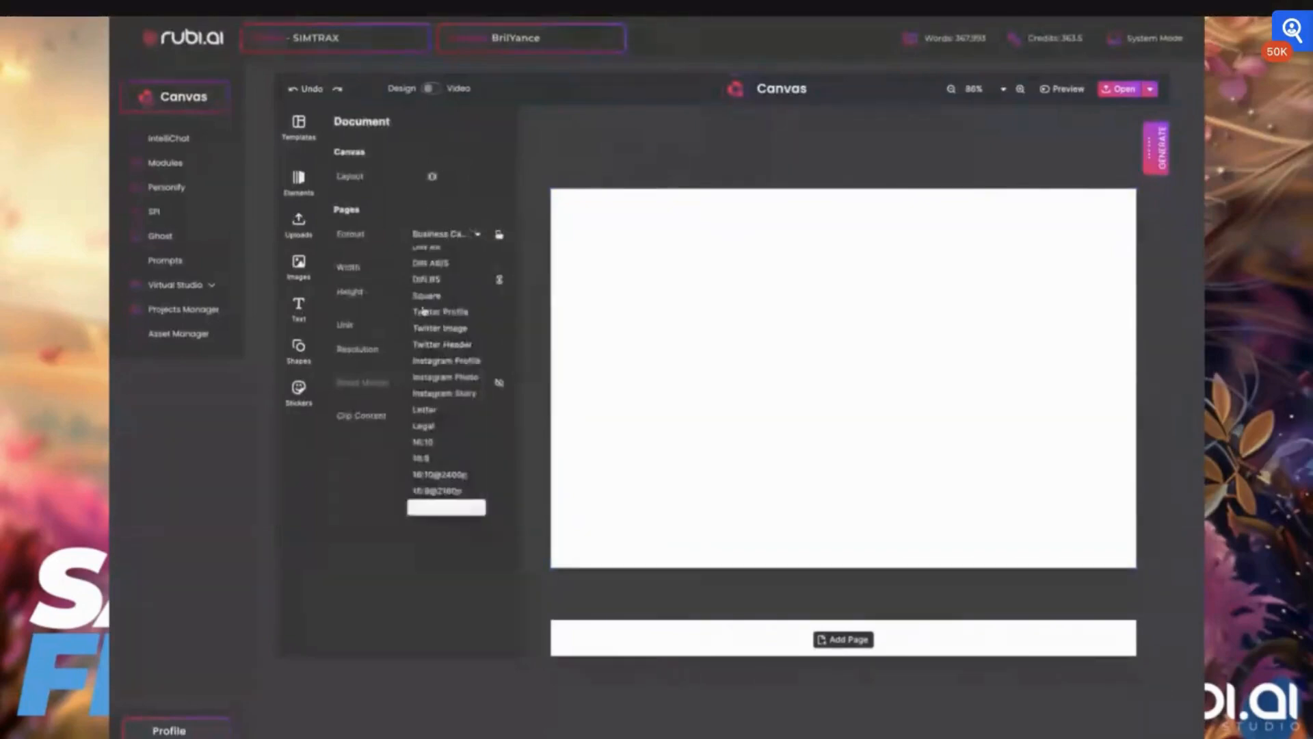
scroll(423, 311, up, 3)
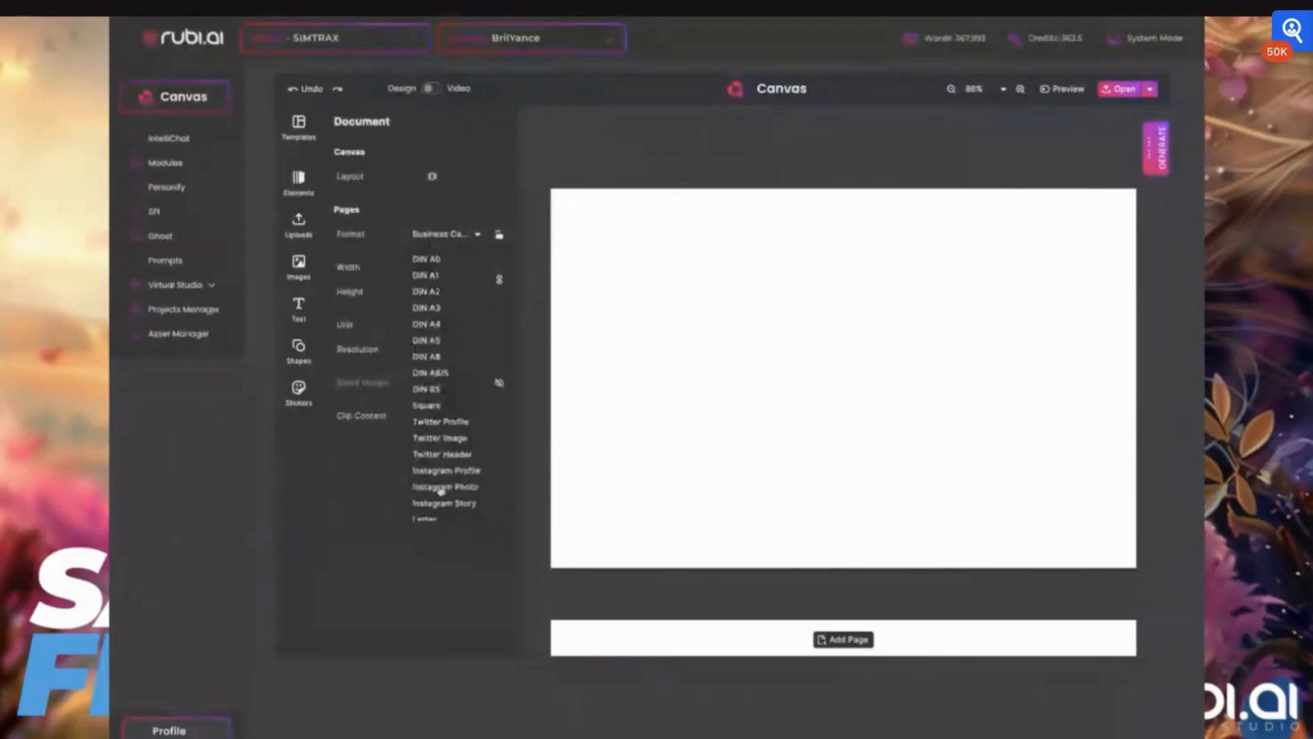
click(345, 535)
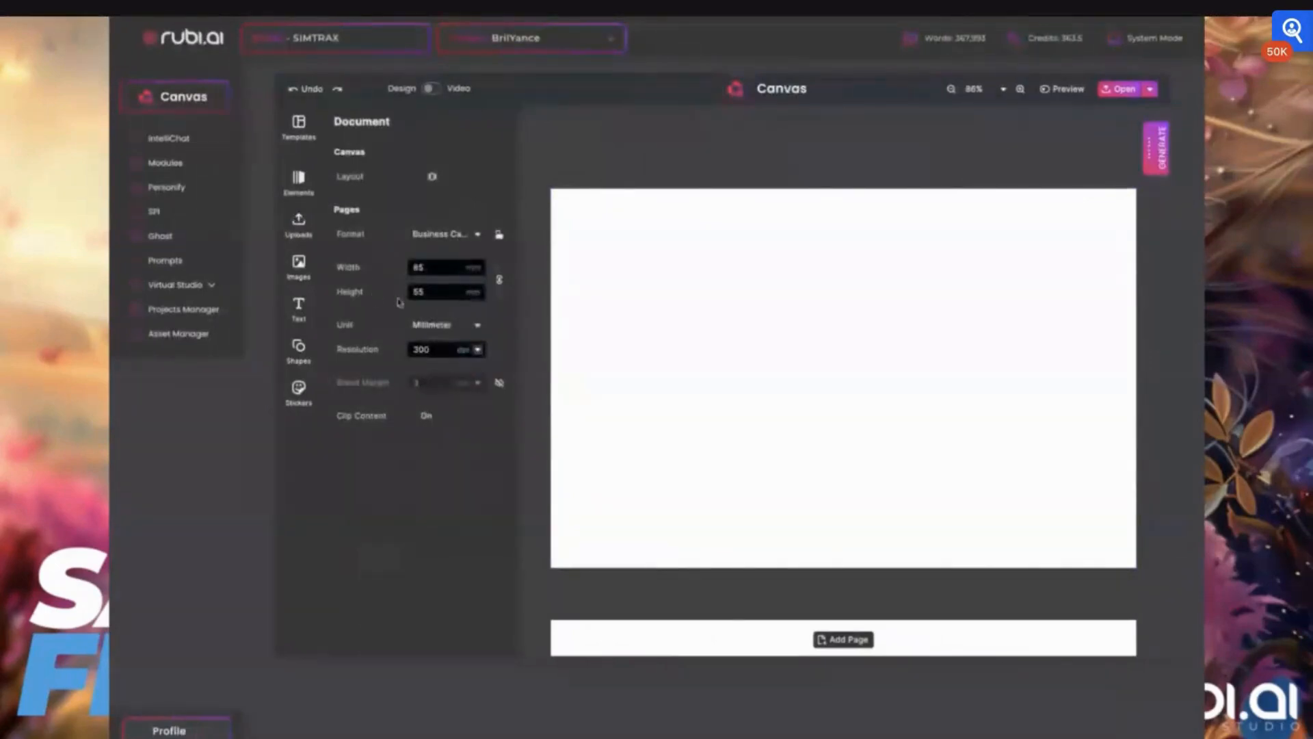
click(431, 326)
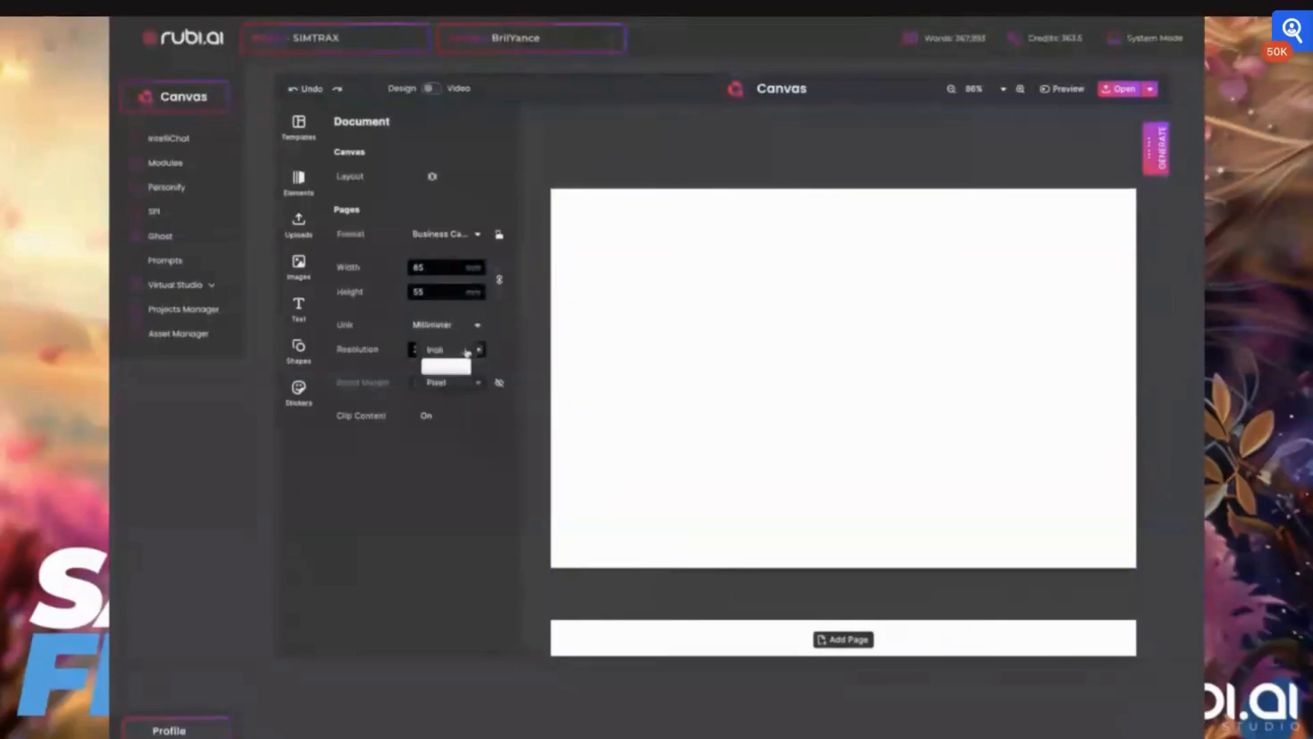
click(381, 464)
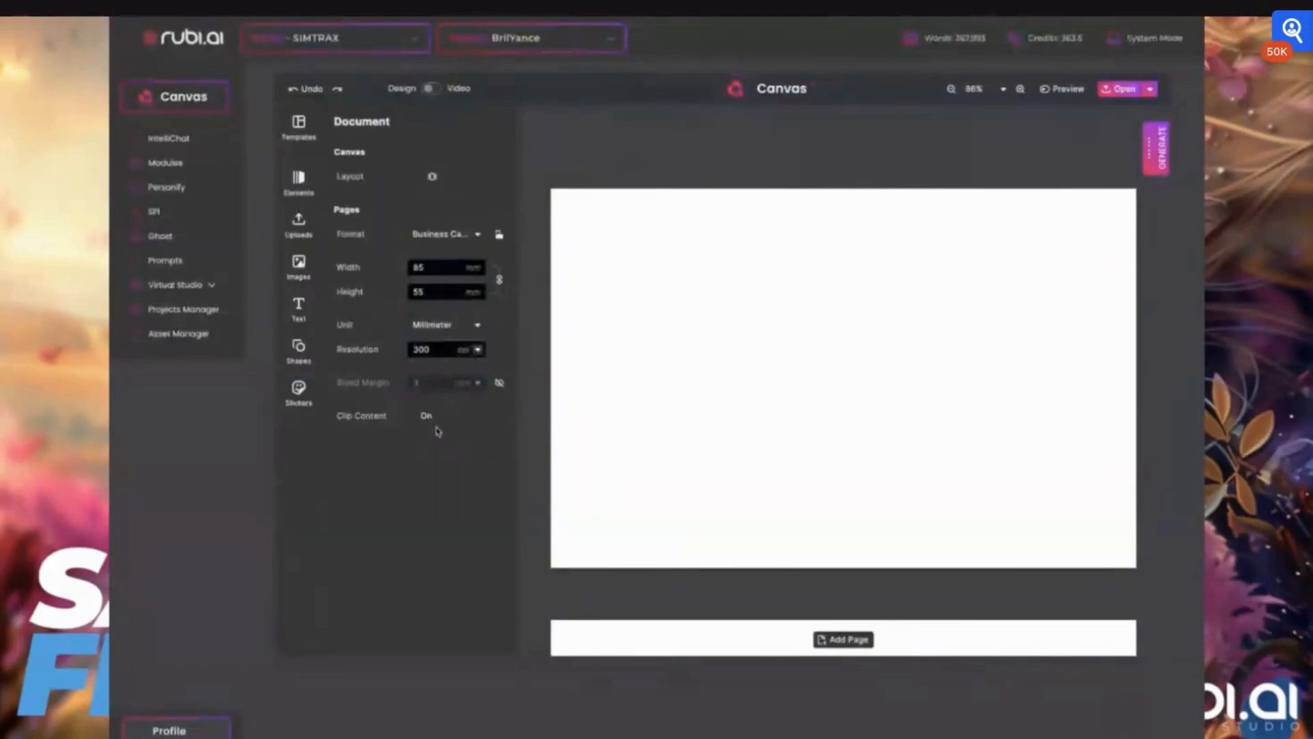
click(477, 350)
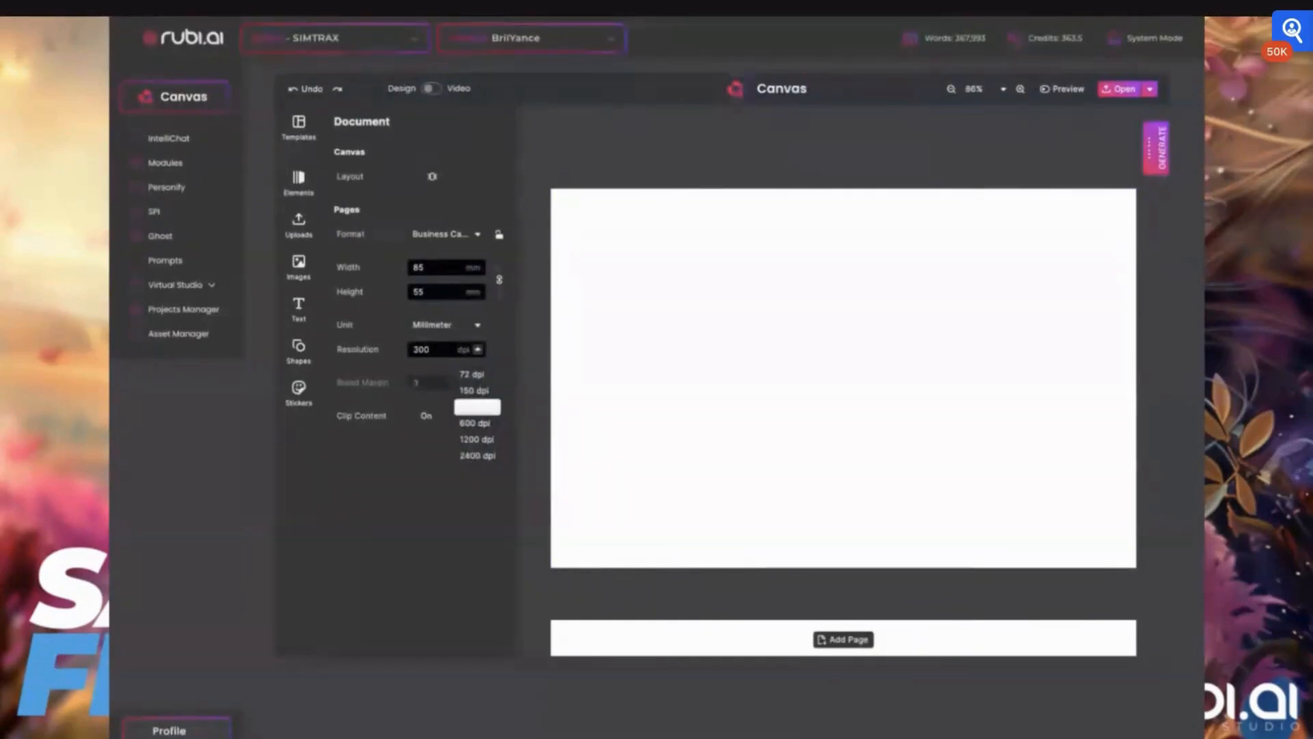
click(375, 460)
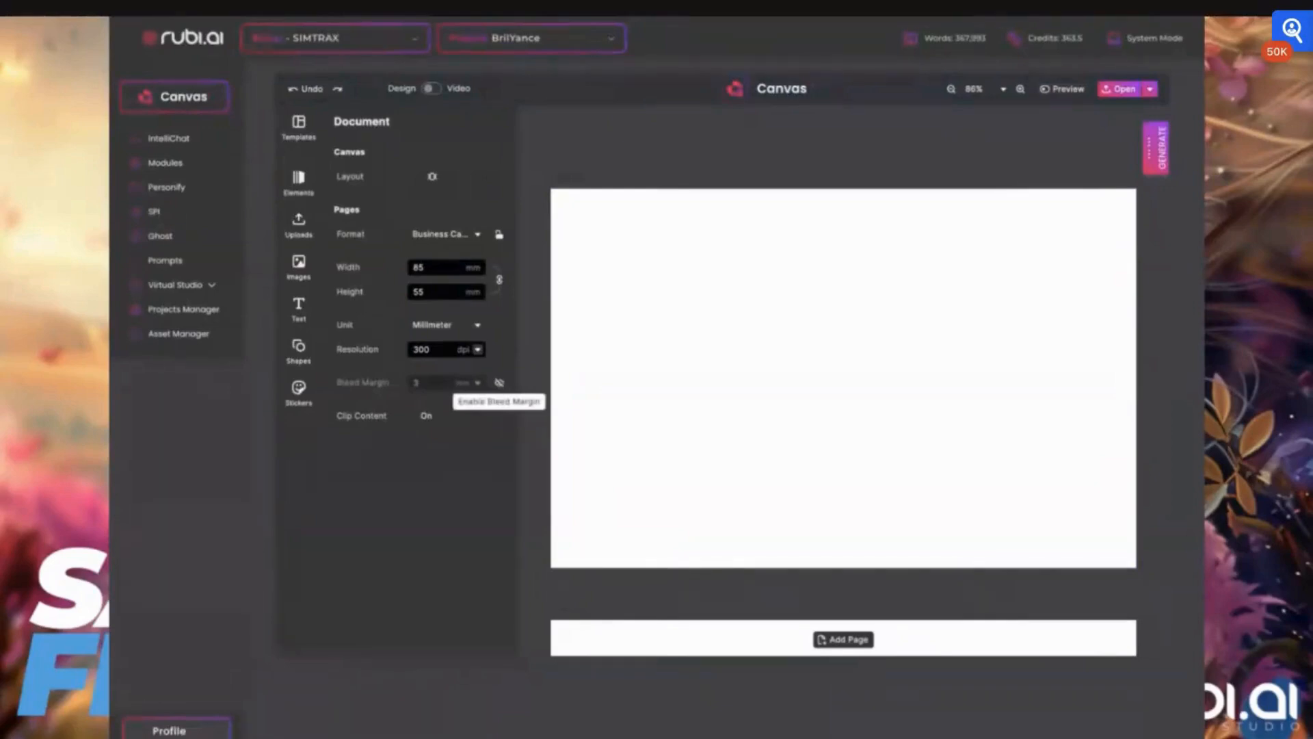
click(500, 382)
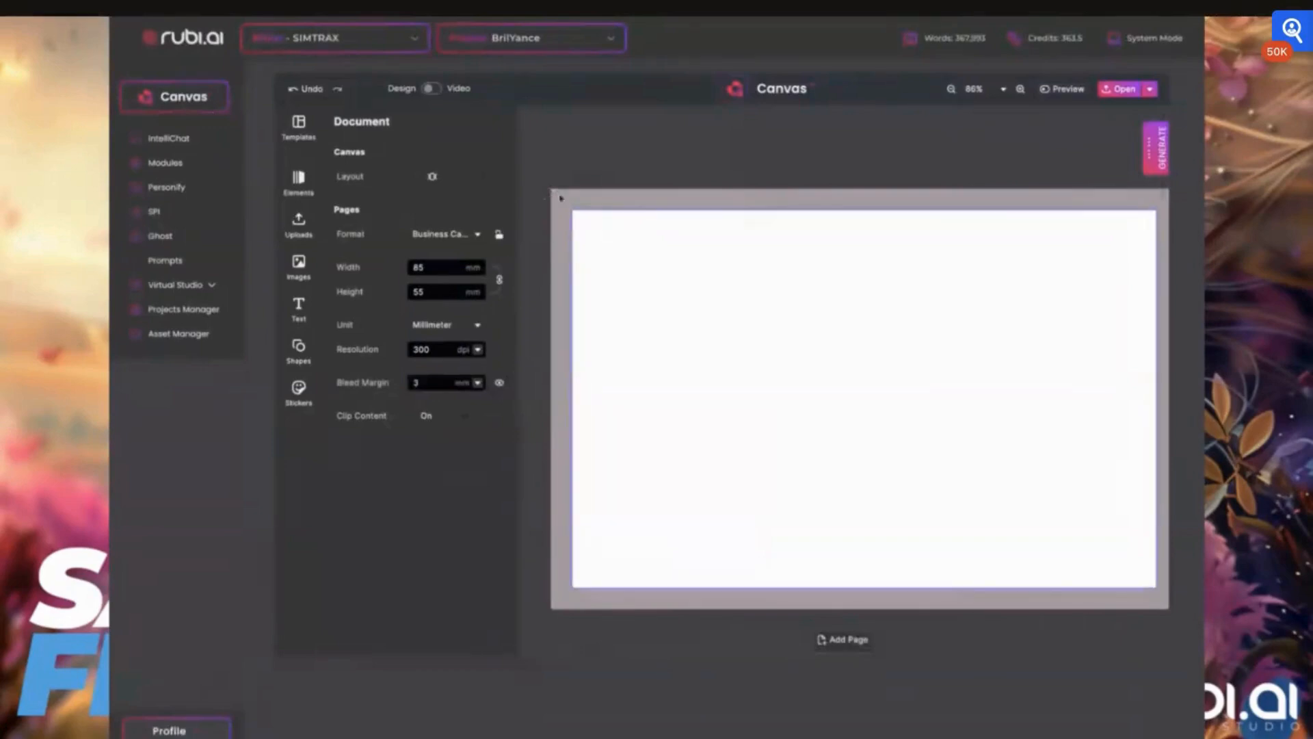
click(498, 384)
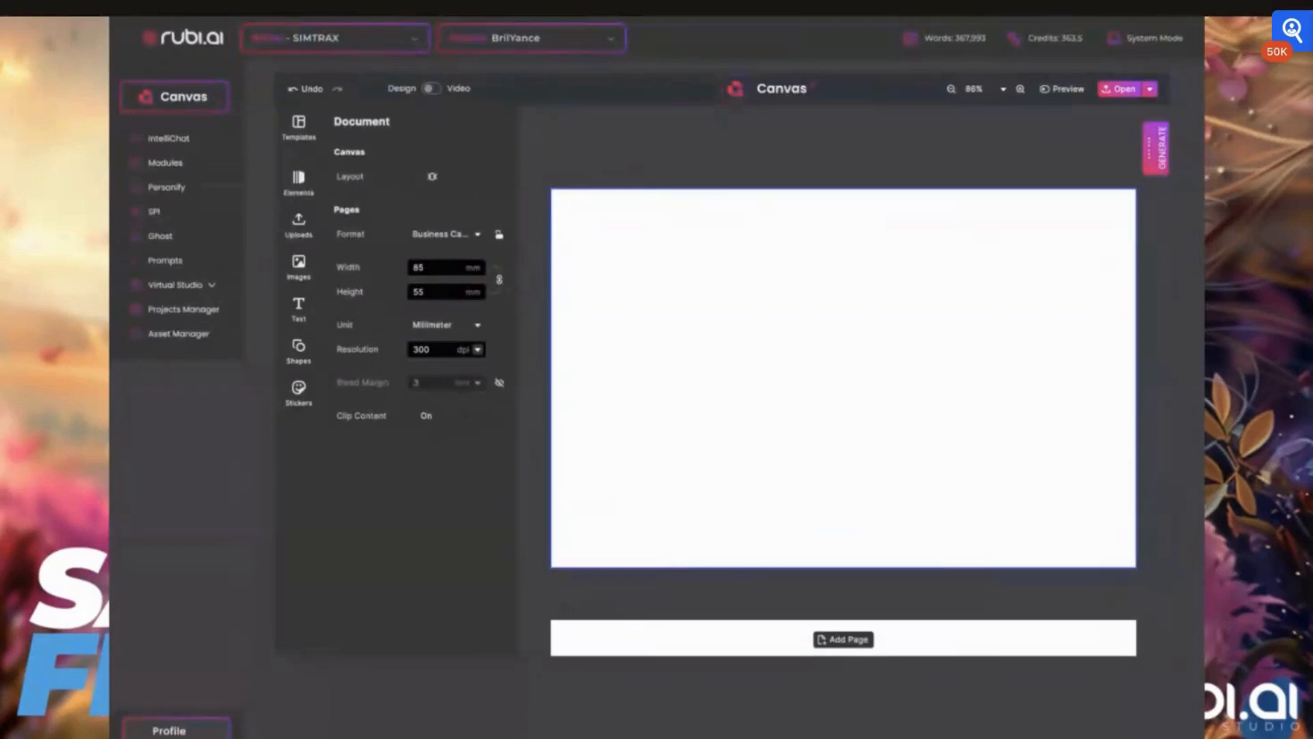
scroll(677, 220, down, 2)
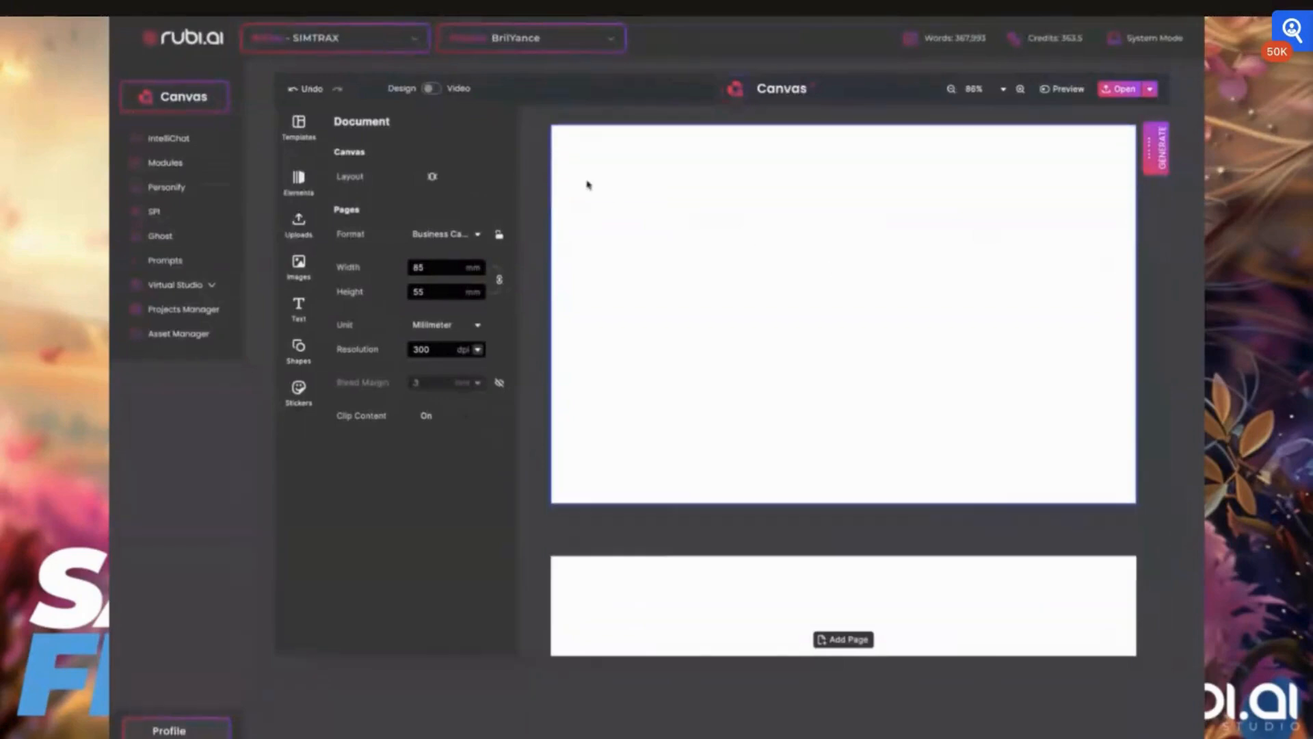
scroll(587, 184, up, 2)
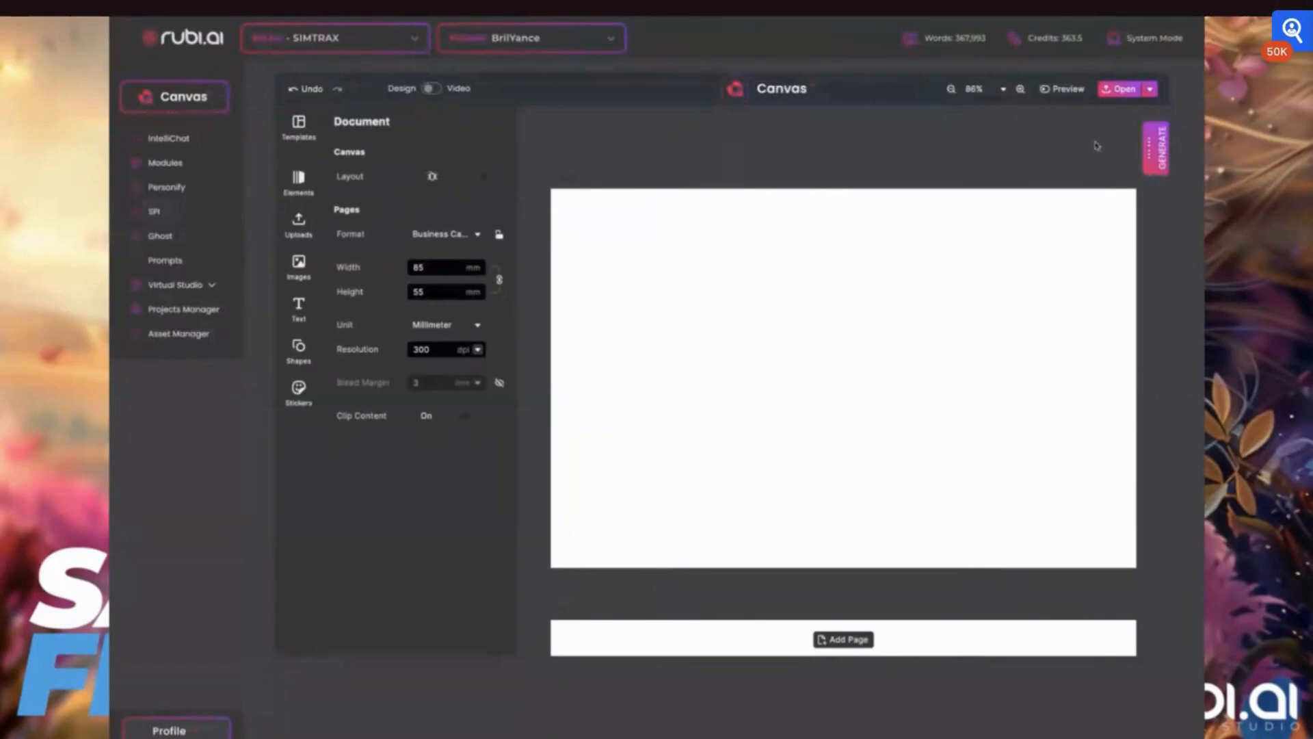
- Browse the Generate panel and the library of uploaded images
click(1155, 150)
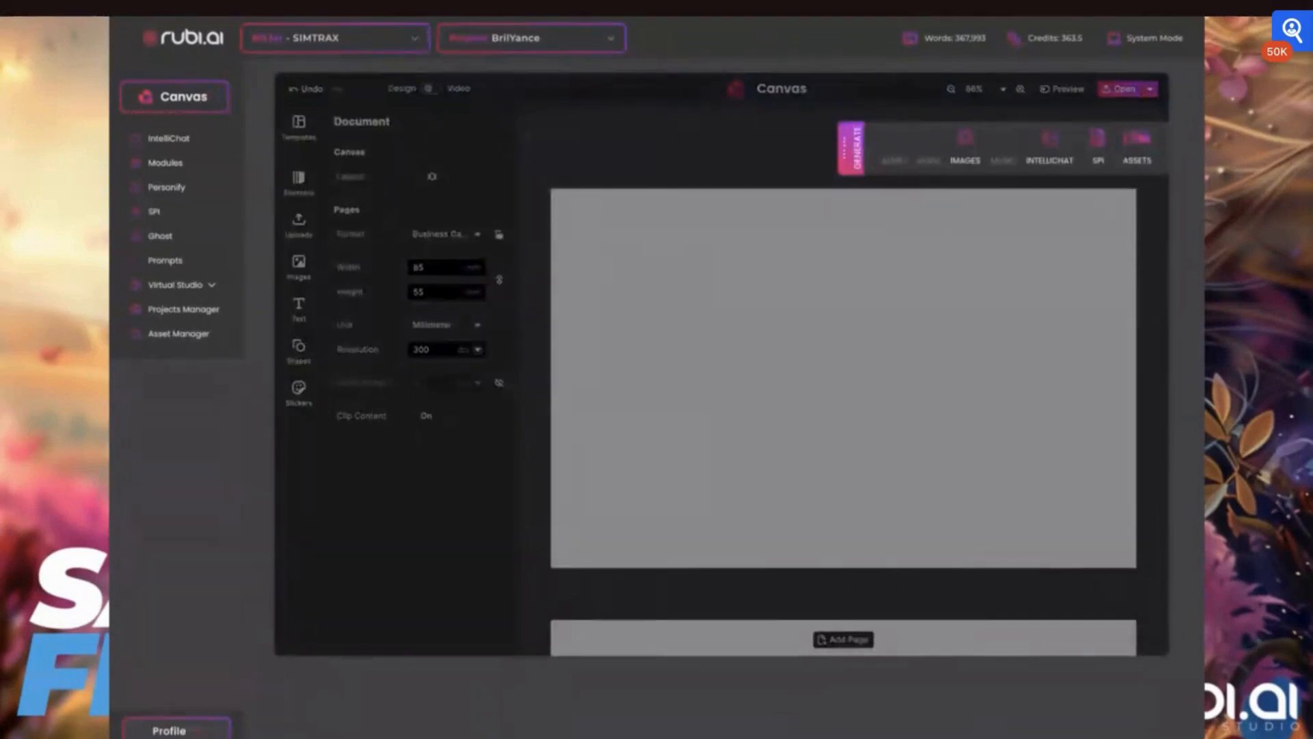
click(855, 151)
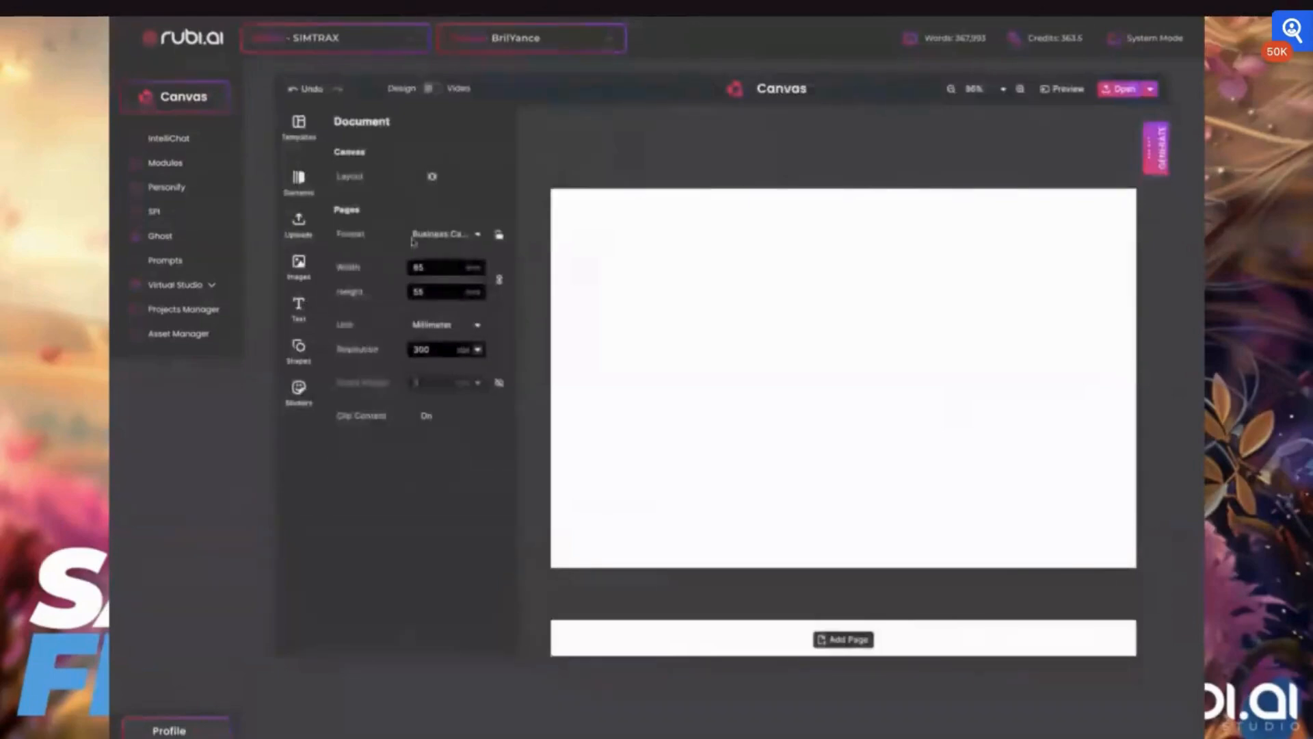
click(299, 266)
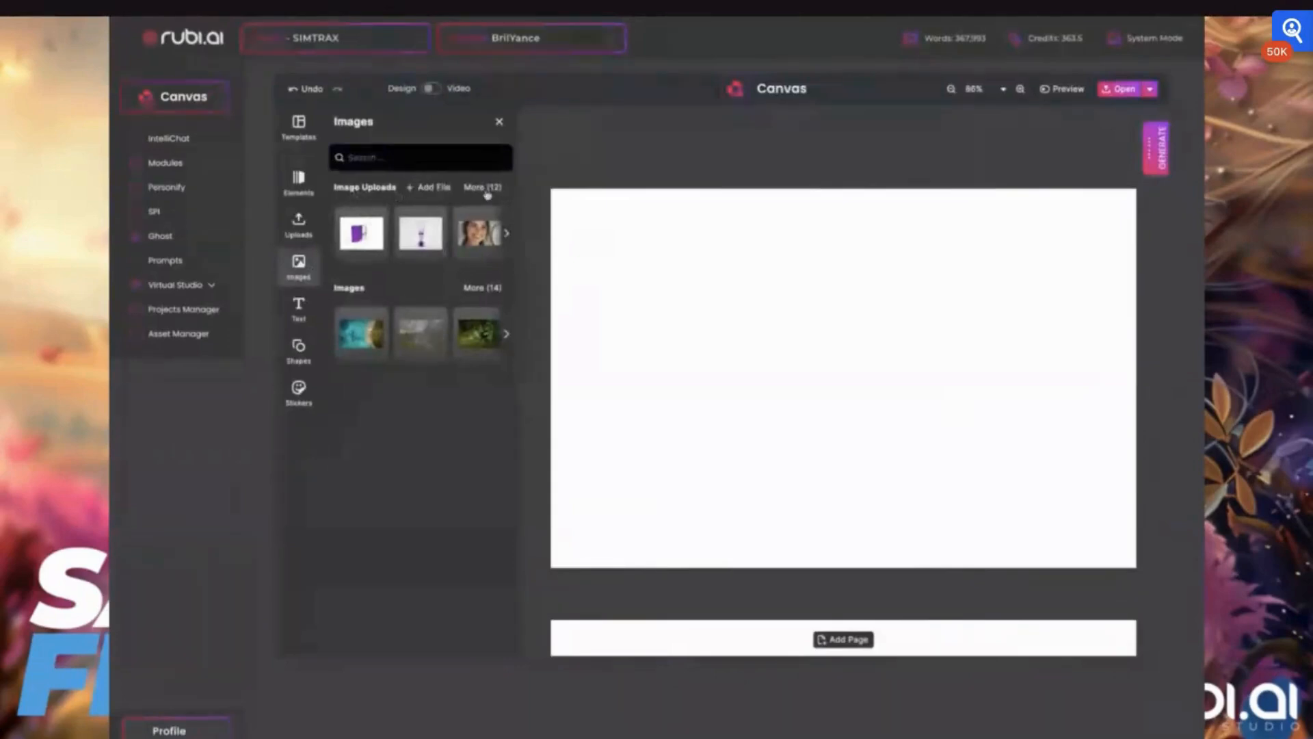
click(506, 234)
click(506, 234)
click(506, 234)
click(506, 234)
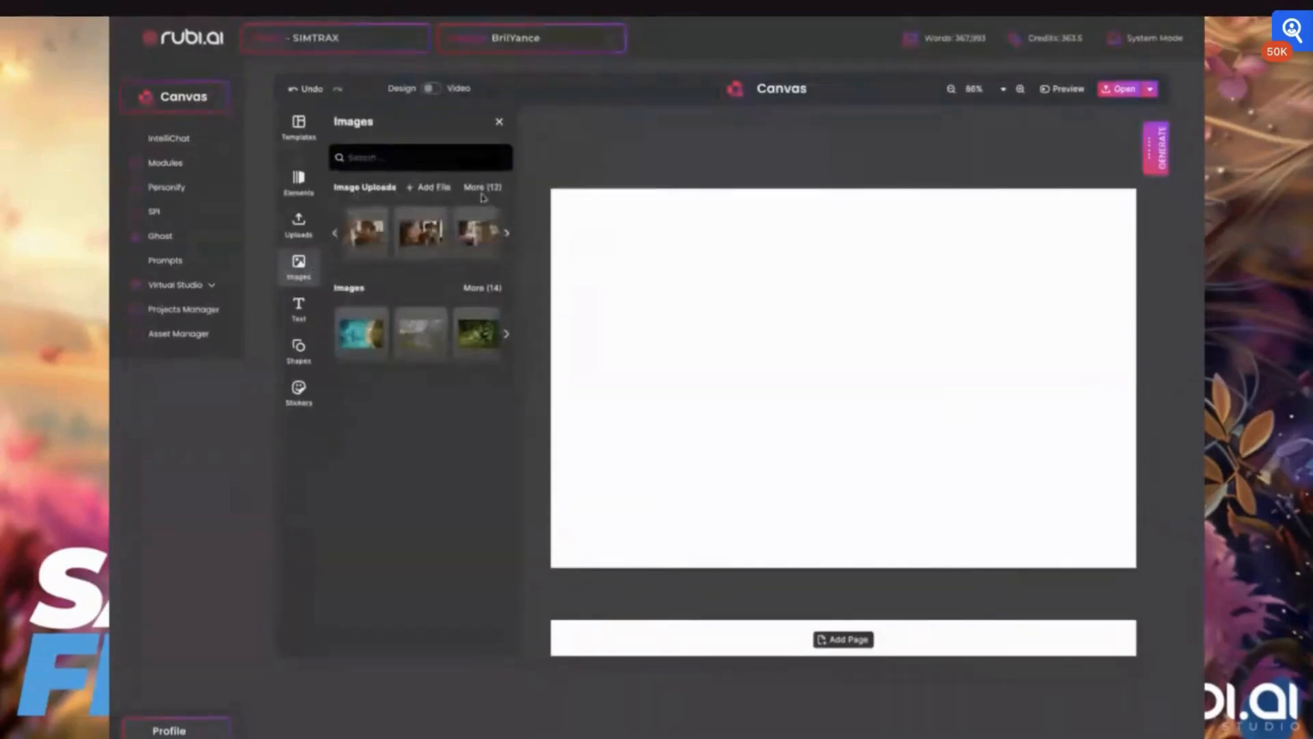
click(480, 190)
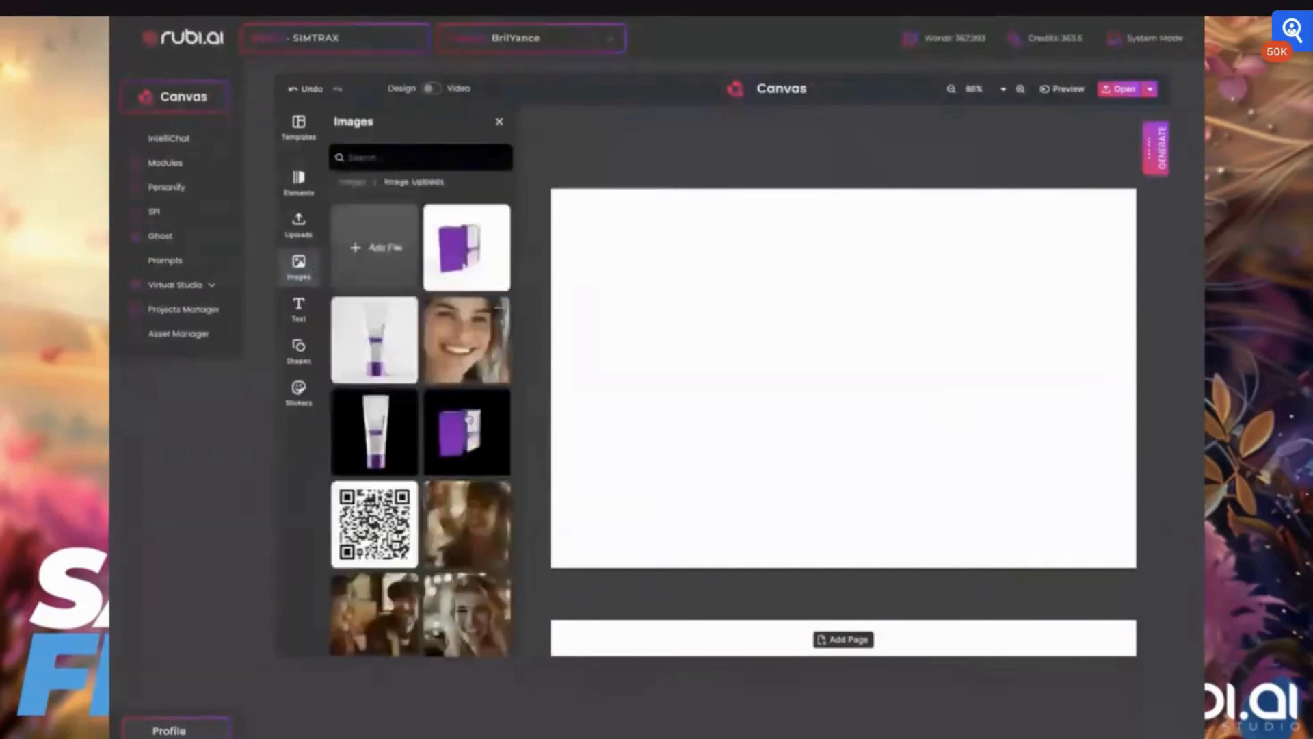
scroll(467, 464, down, 1)
scroll(466, 464, down, 4)
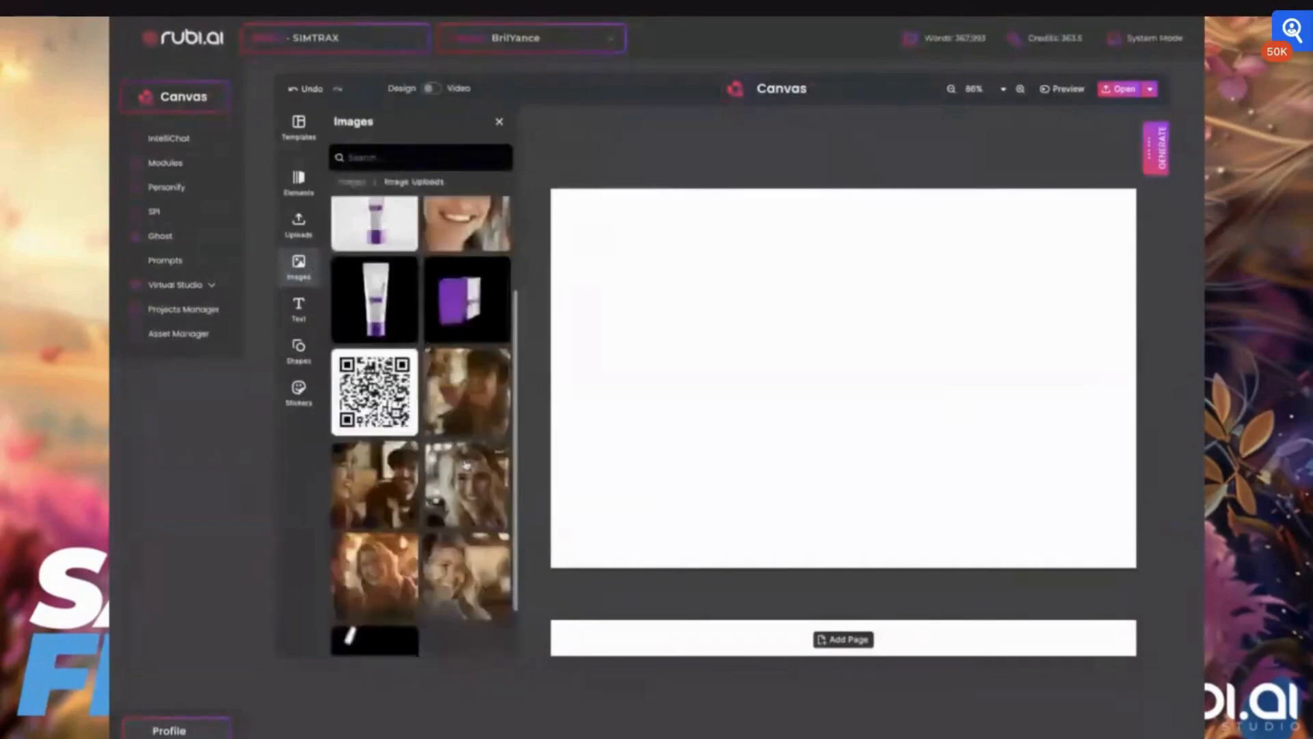
scroll(466, 464, down, 2)
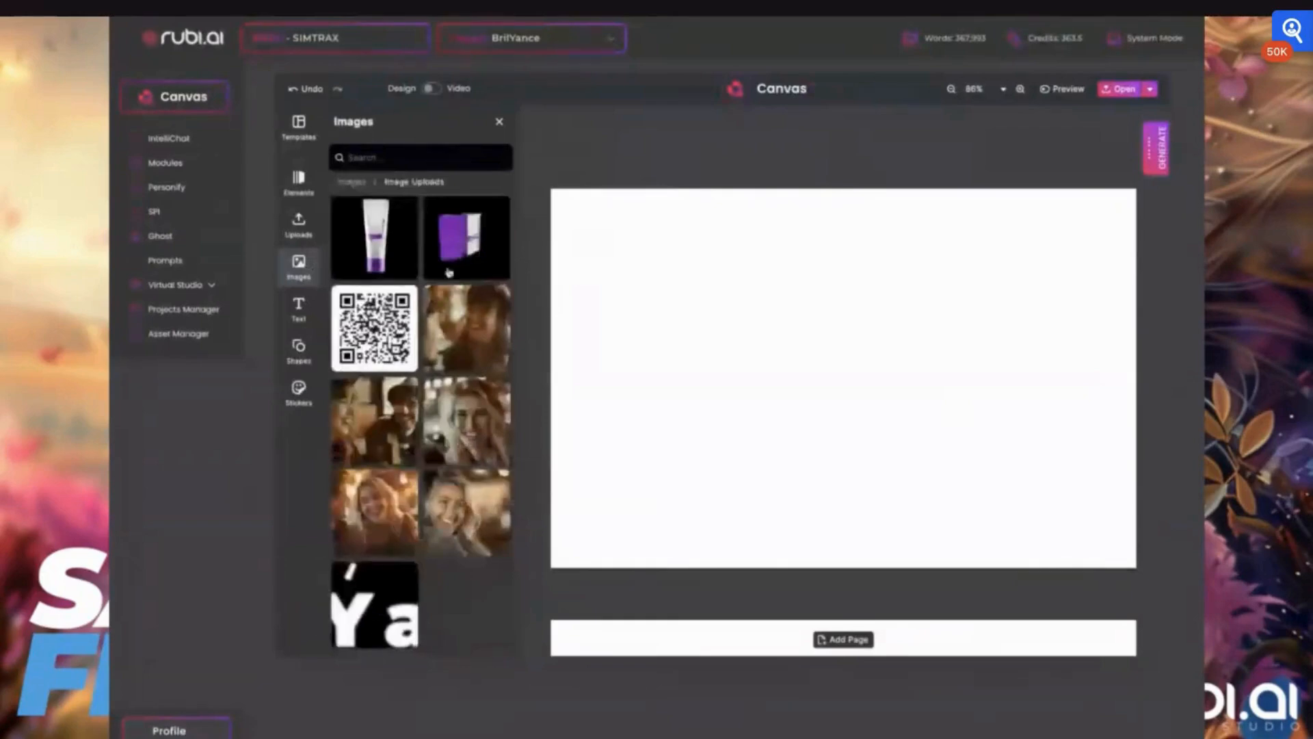
scroll(451, 270, up, 1)
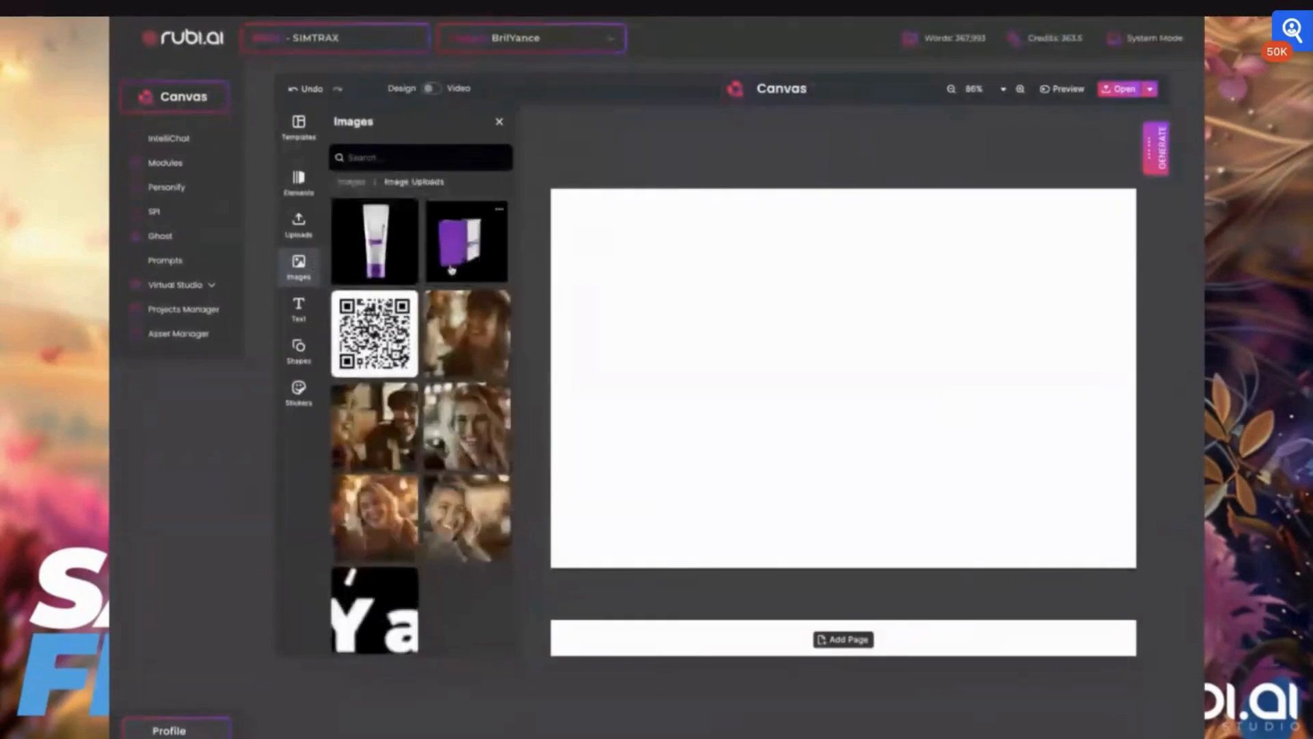
scroll(452, 271, up, 4)
scroll(451, 270, up, 2)
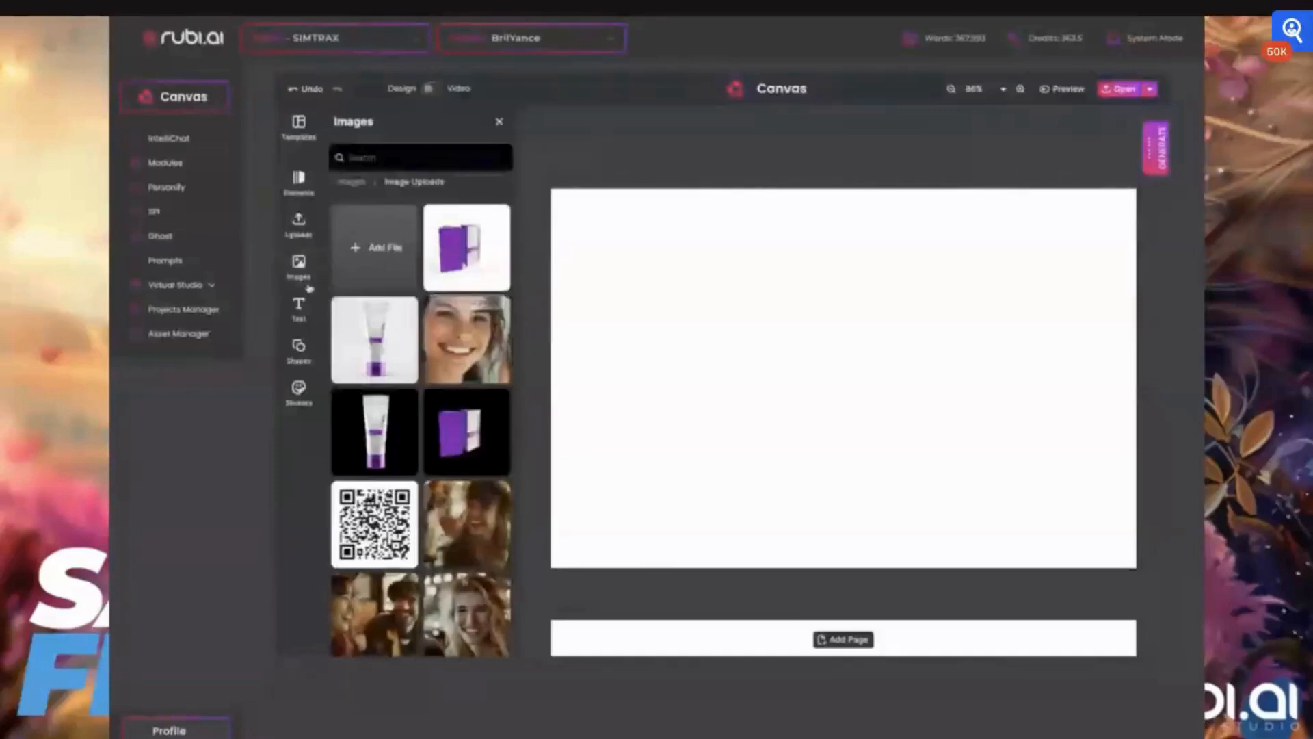
- Browse the text presets, basic shapes and emoticon sticker libraries
click(300, 308)
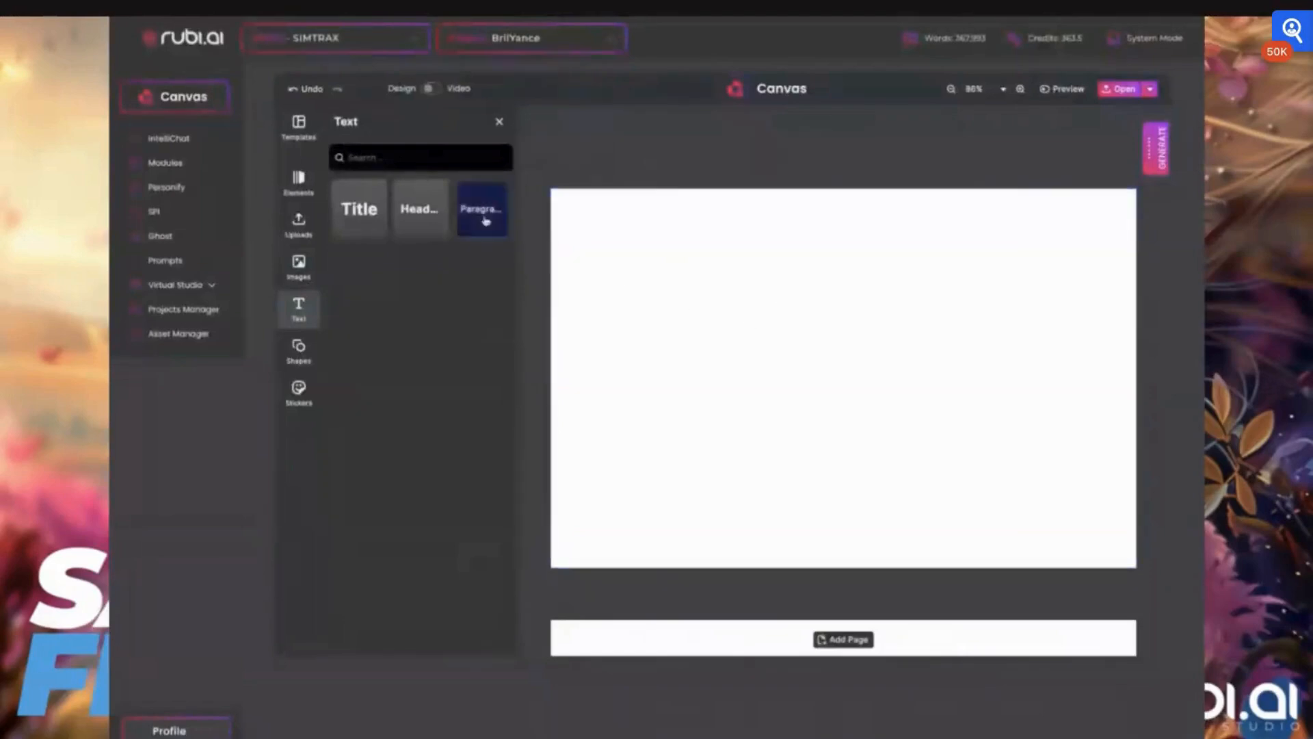
click(484, 219)
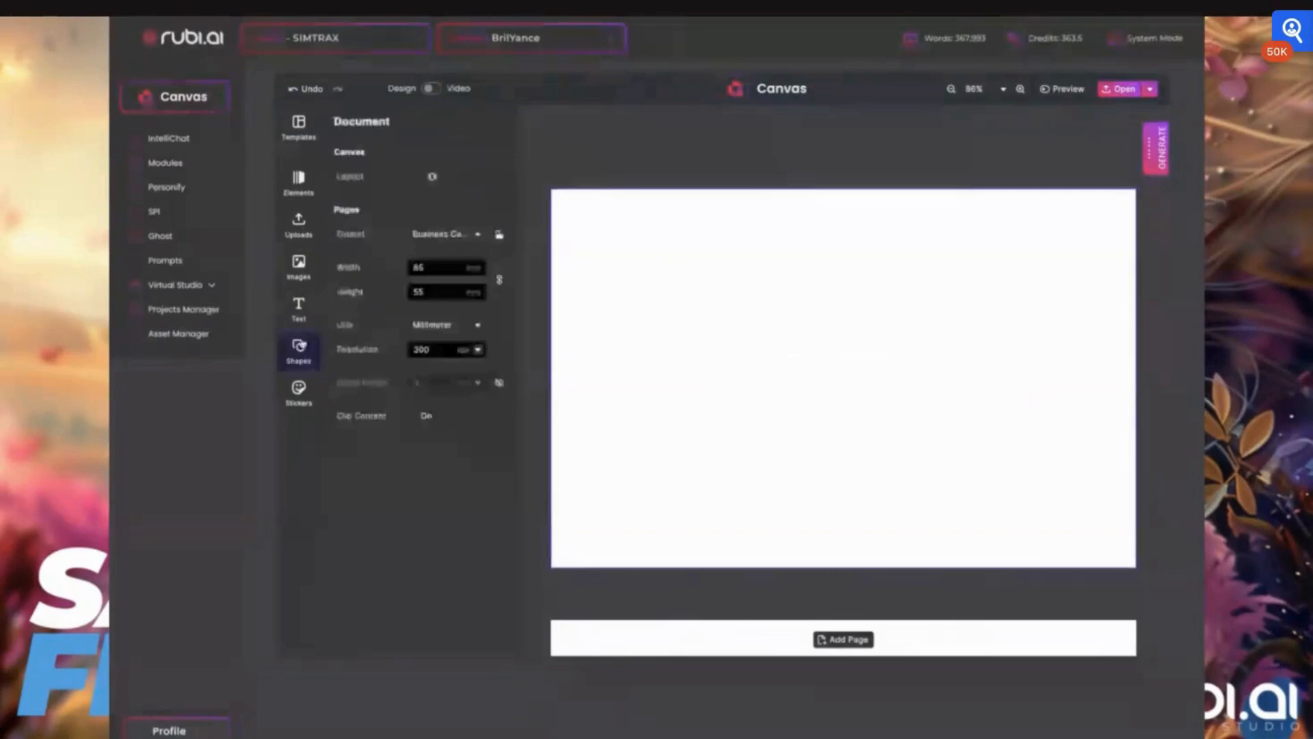
click(298, 349)
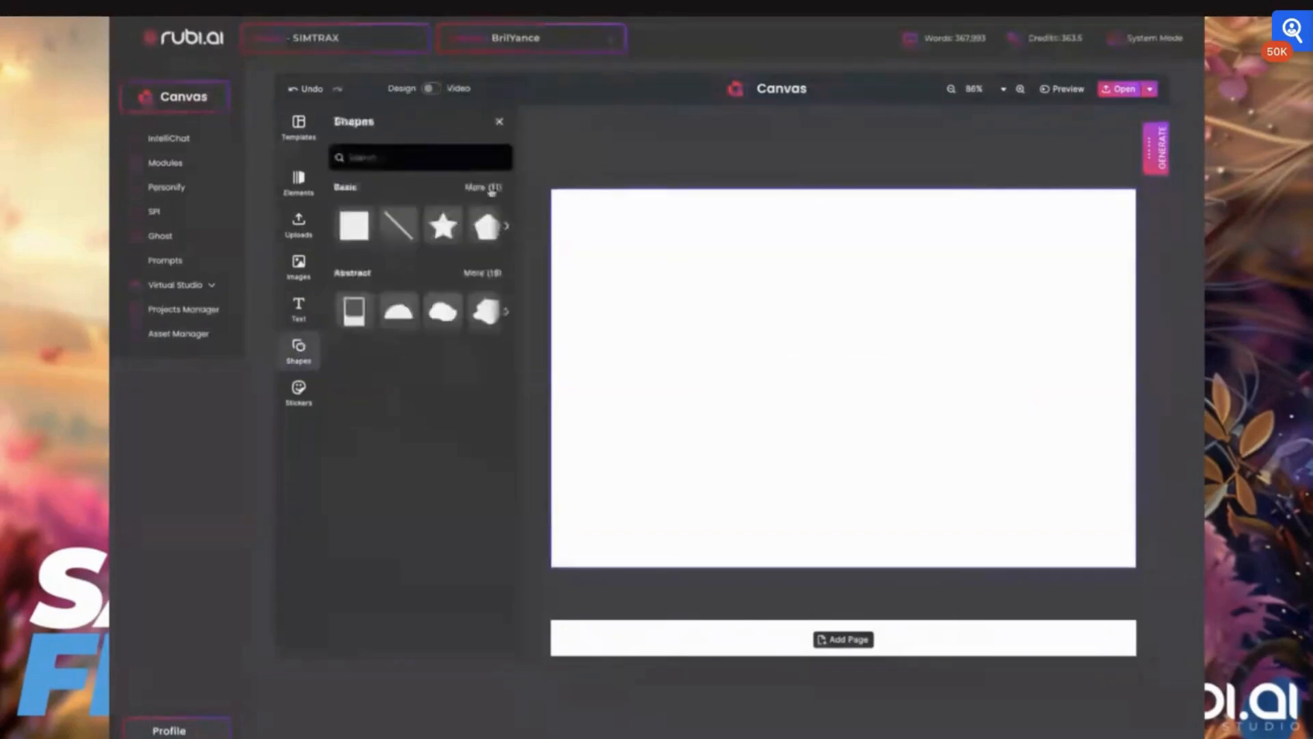
click(490, 187)
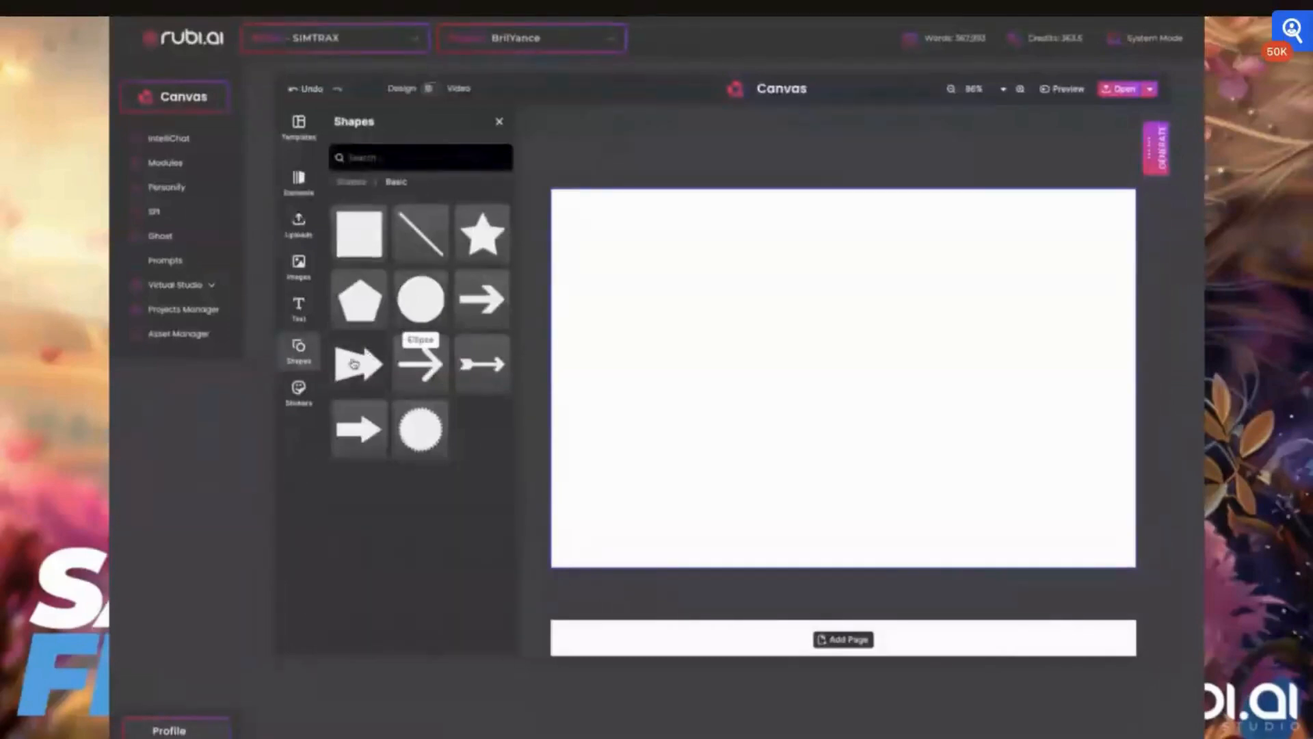
click(299, 390)
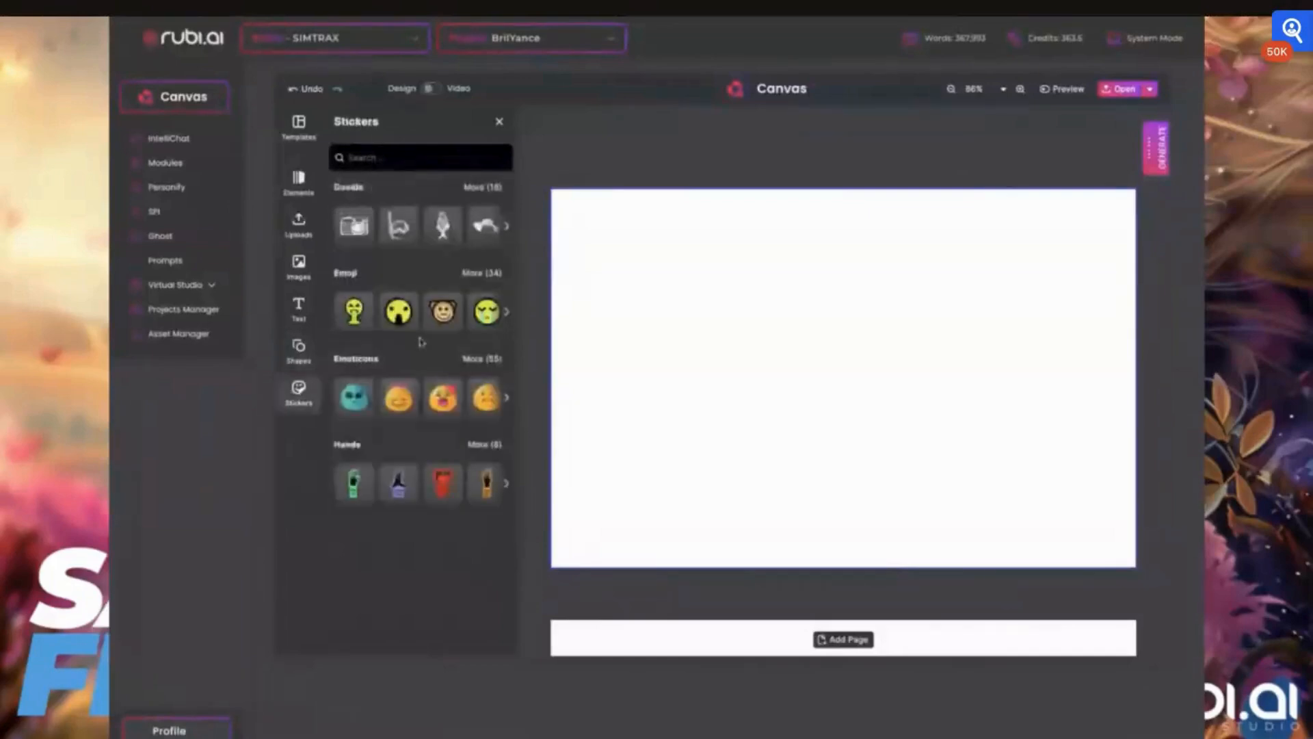
click(491, 358)
scroll(438, 422, down, 1)
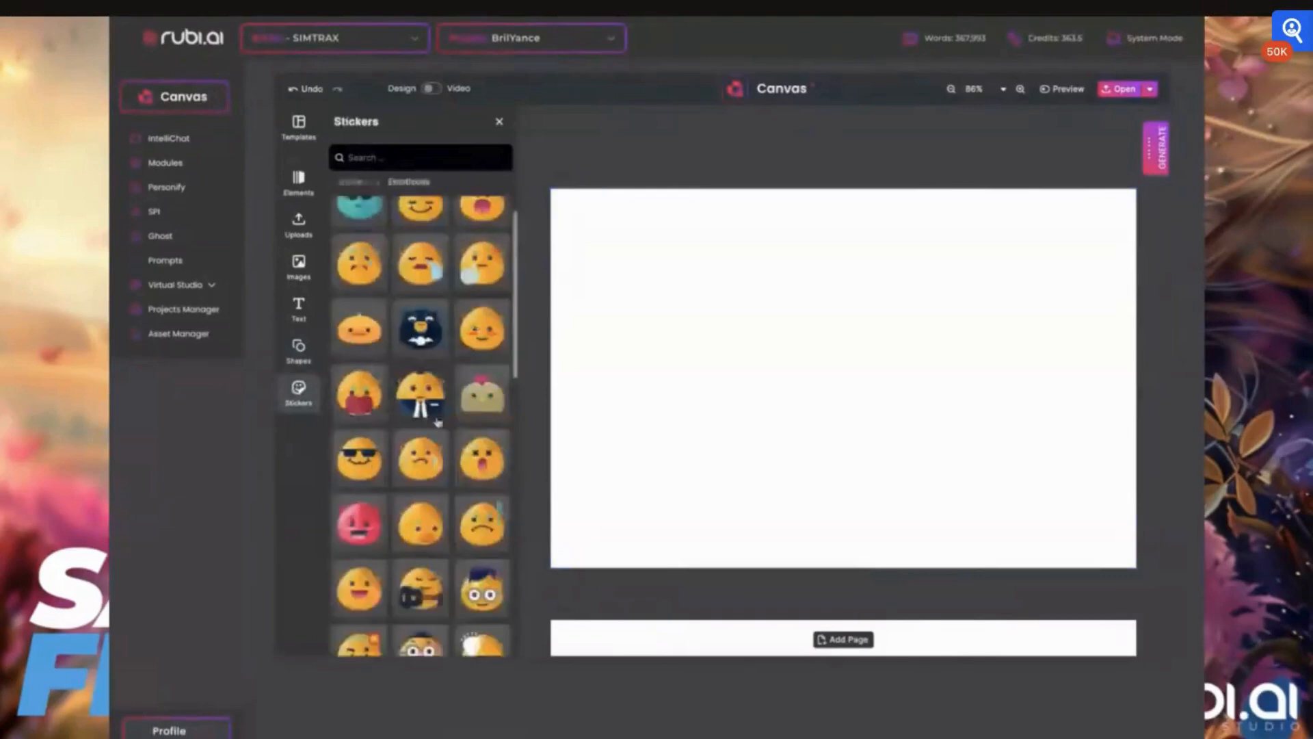
scroll(438, 422, down, 5)
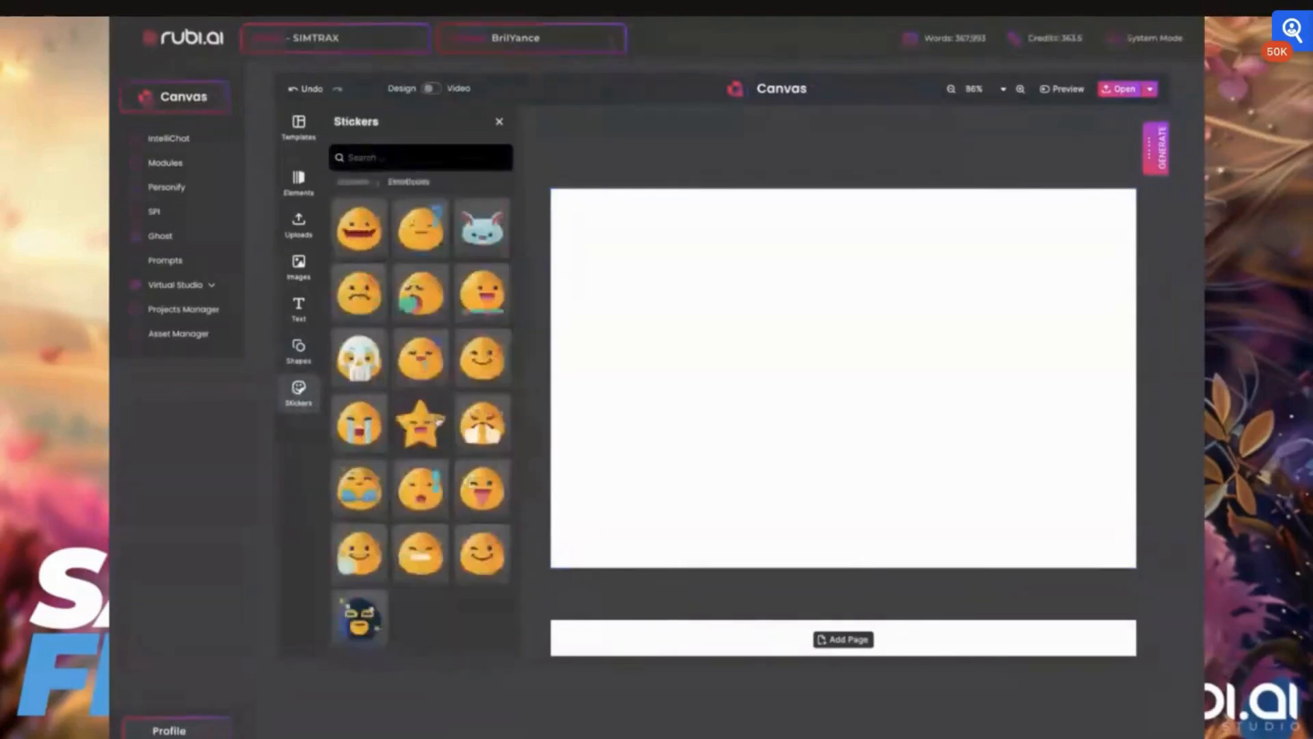
scroll(438, 422, up, 3)
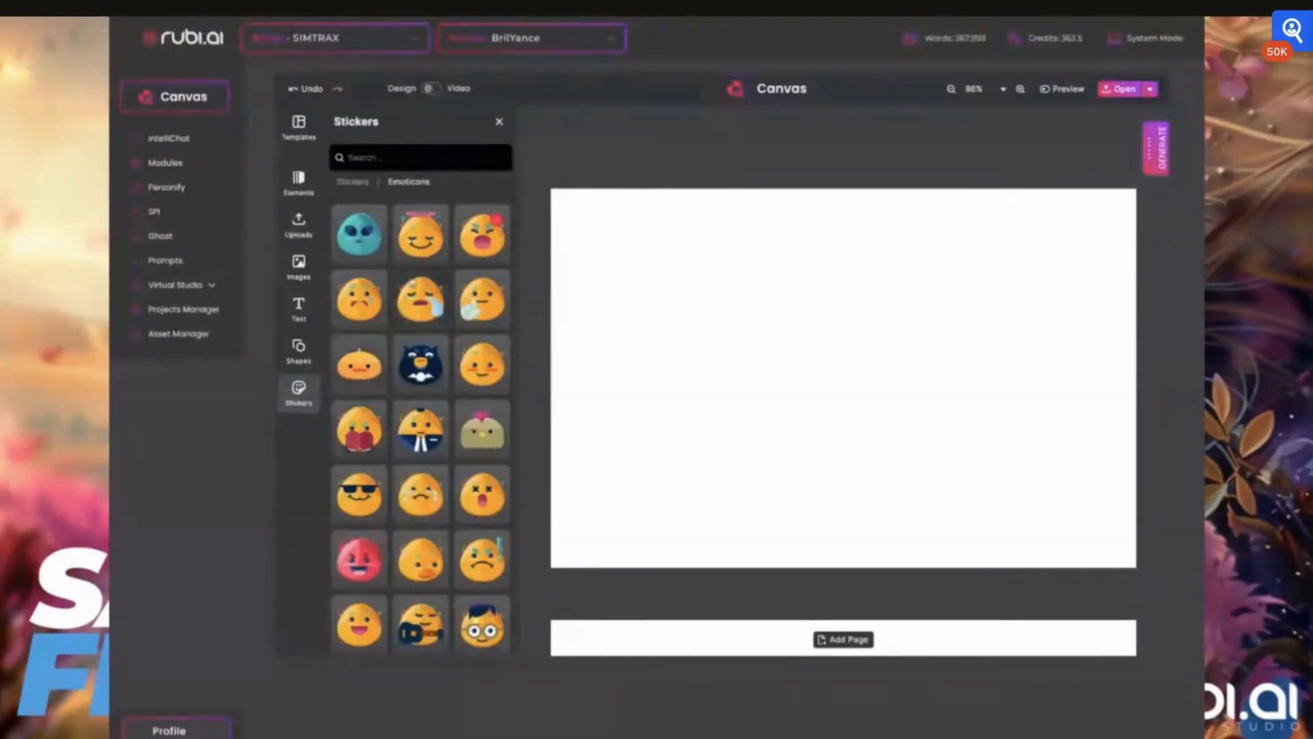
click(354, 183)
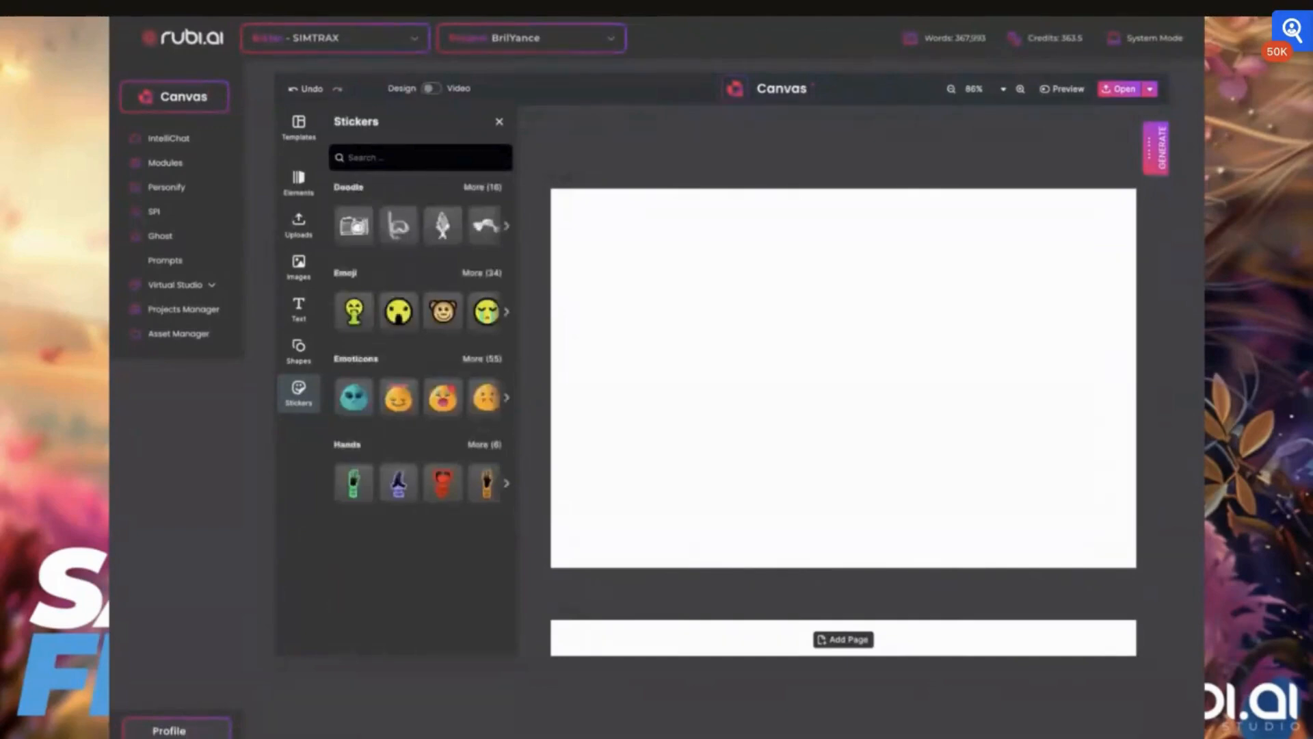
- Add the smiling woman's photo from the image uploads and stretch it across the full page width
click(305, 277)
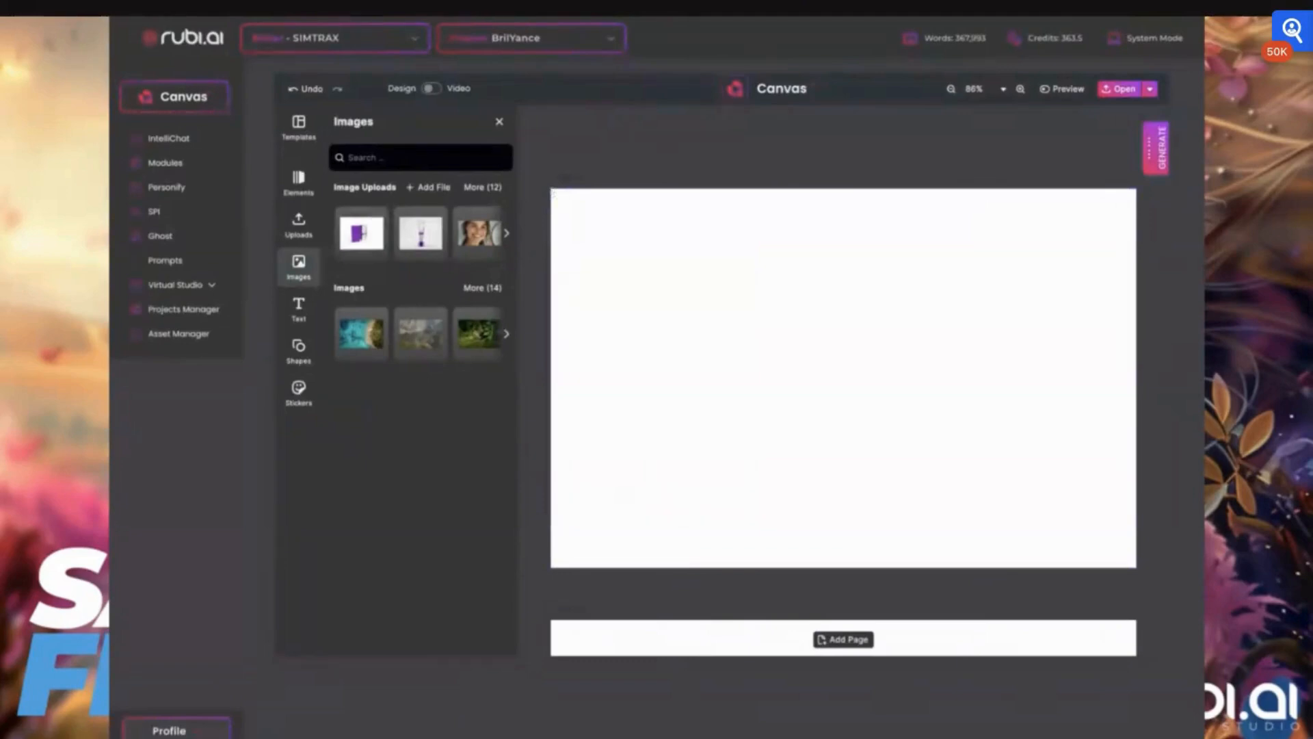
click(481, 187)
click(460, 327)
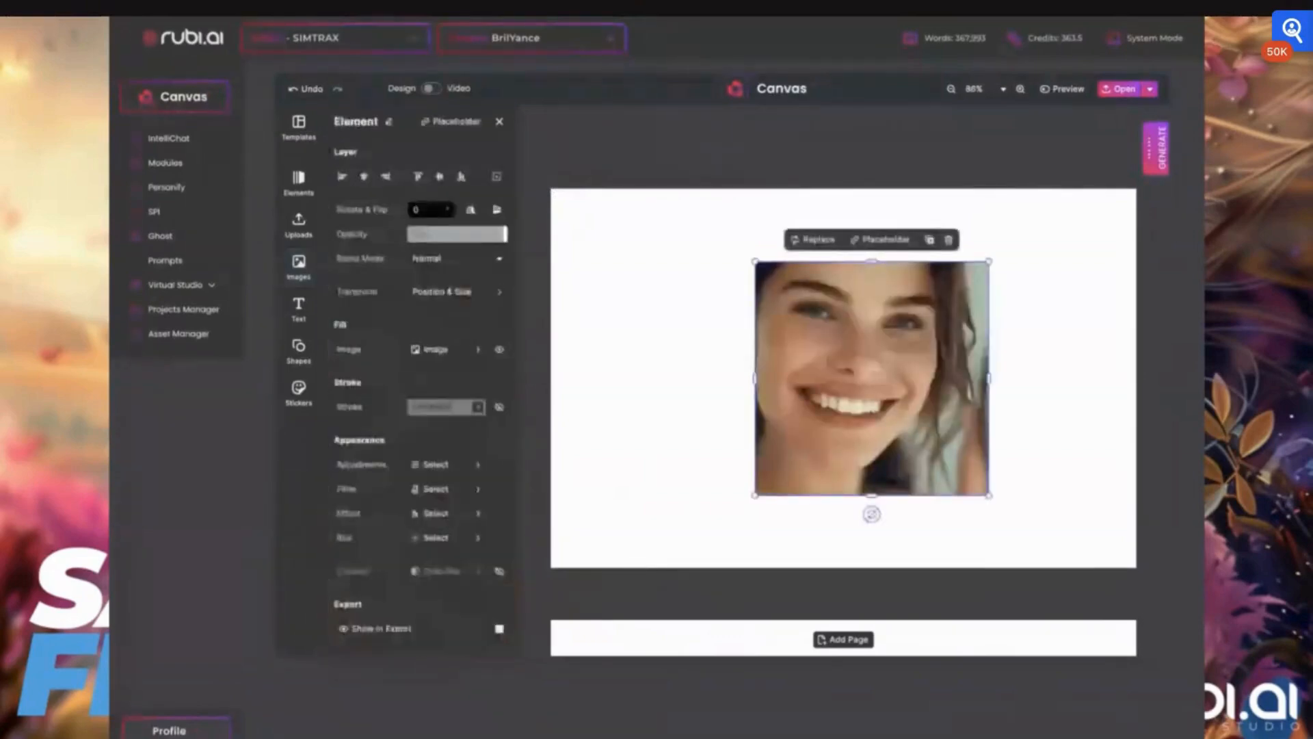
drag(755, 378, 551, 379)
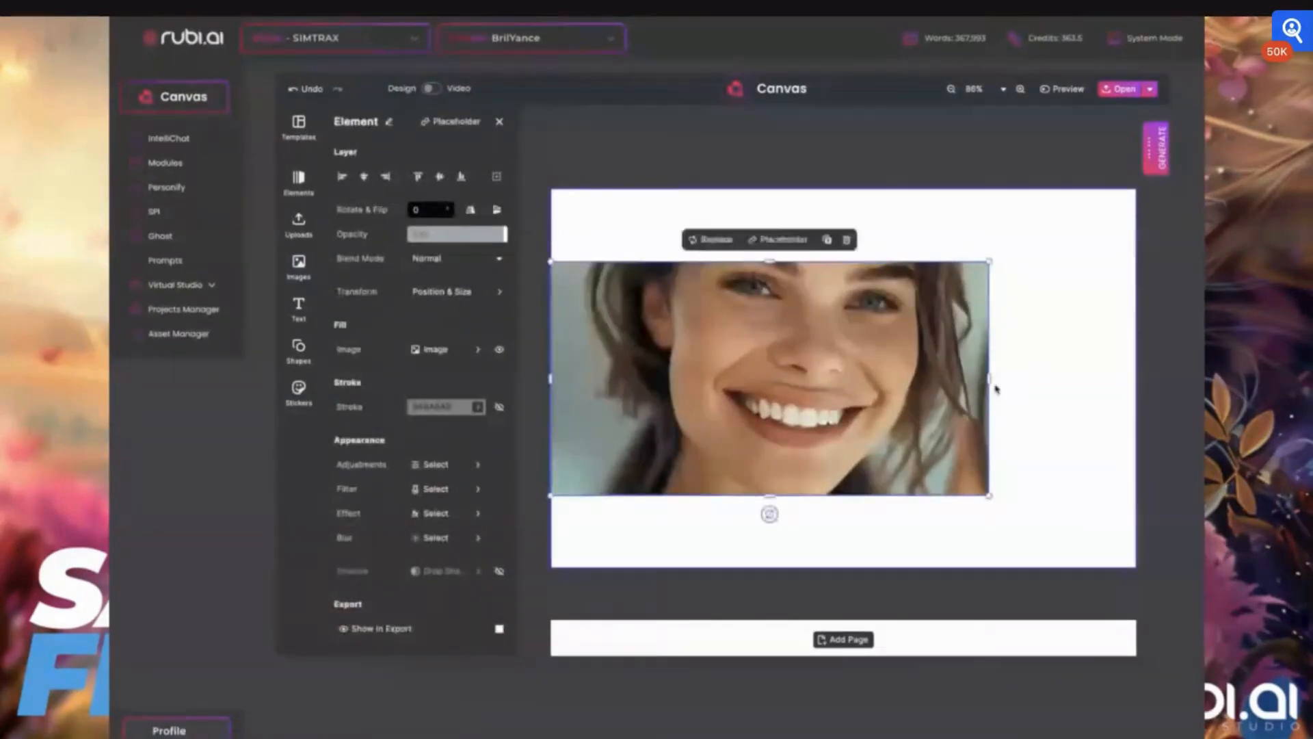
drag(989, 378, 1136, 379)
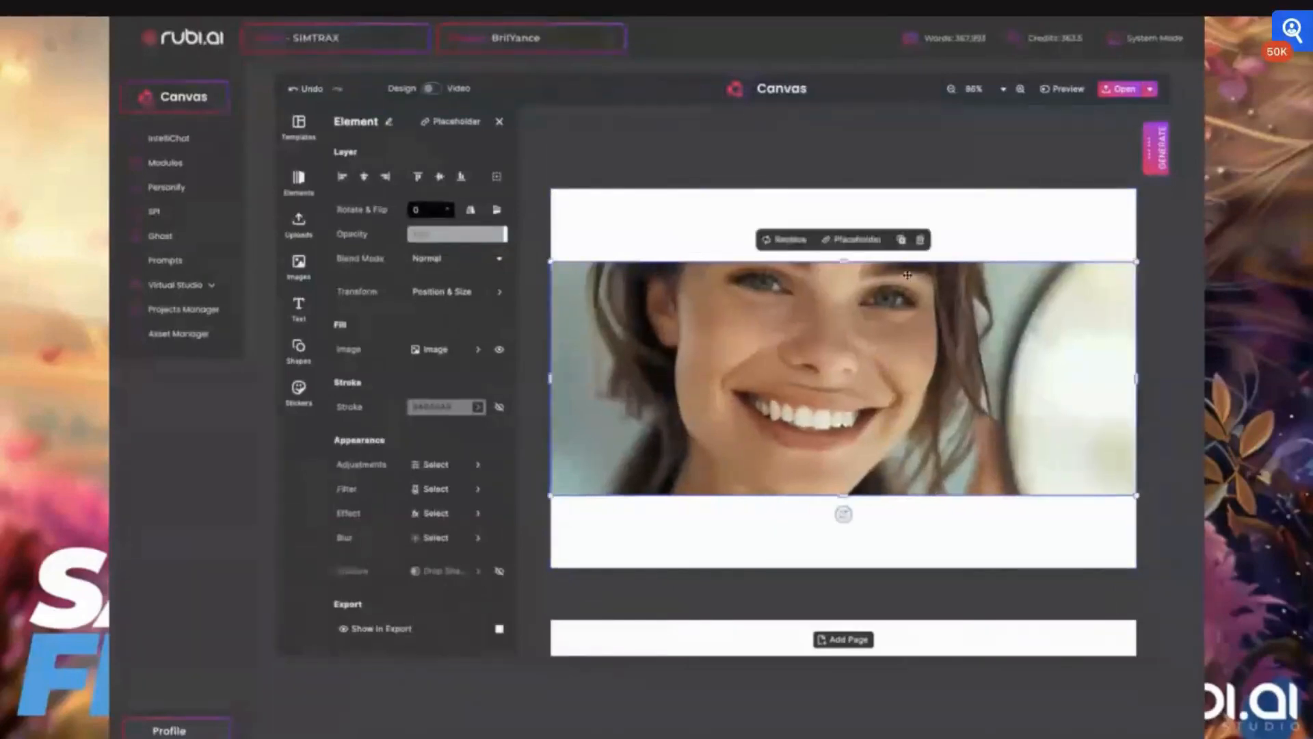
- Stretch the smiling woman's photo to the card's full height, then enlarge and shift it so her face fills the card
drag(843, 262, 839, 191)
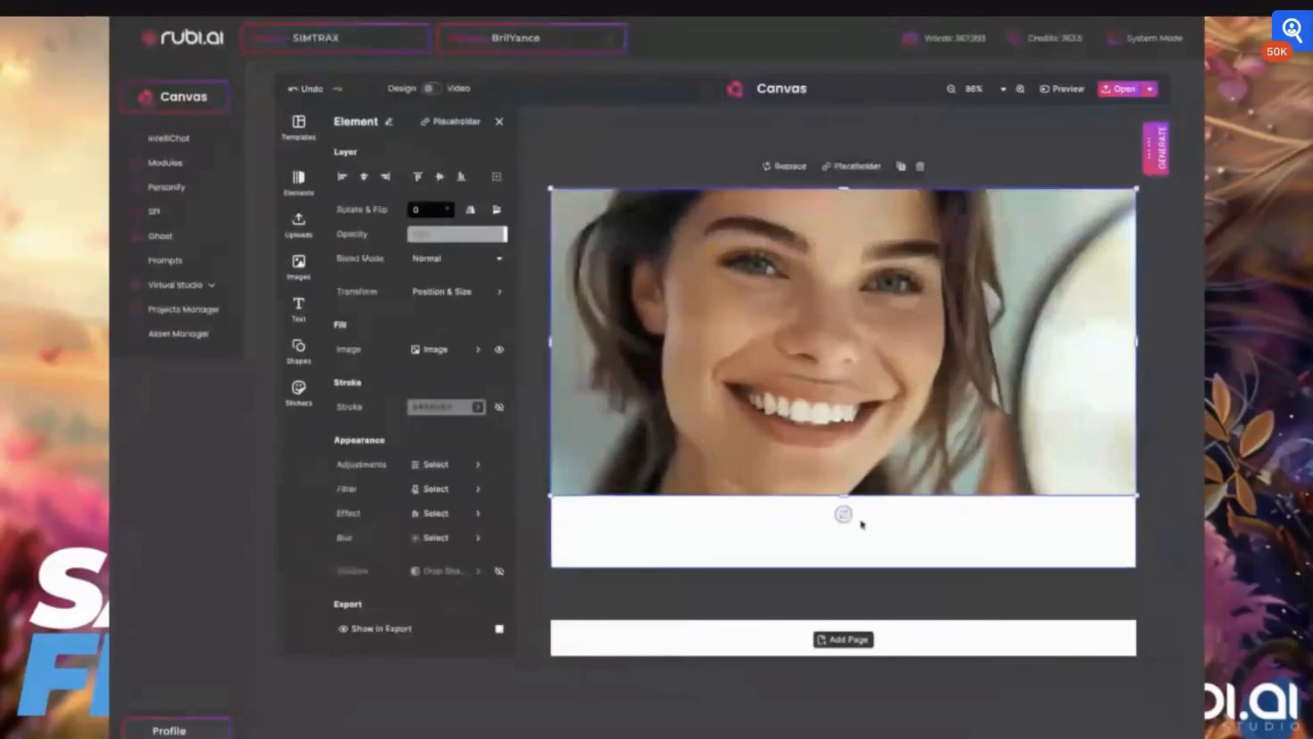
drag(843, 495, 846, 567)
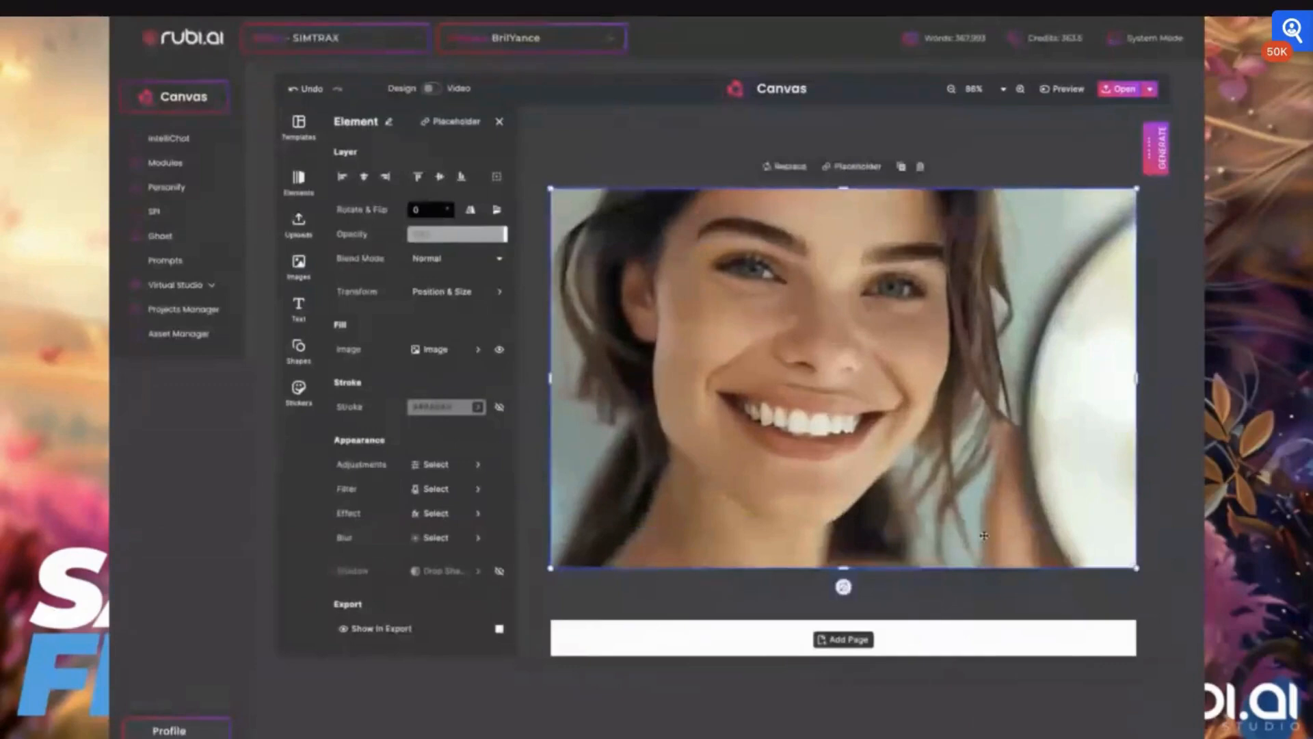
scroll(643, 200, down, 3)
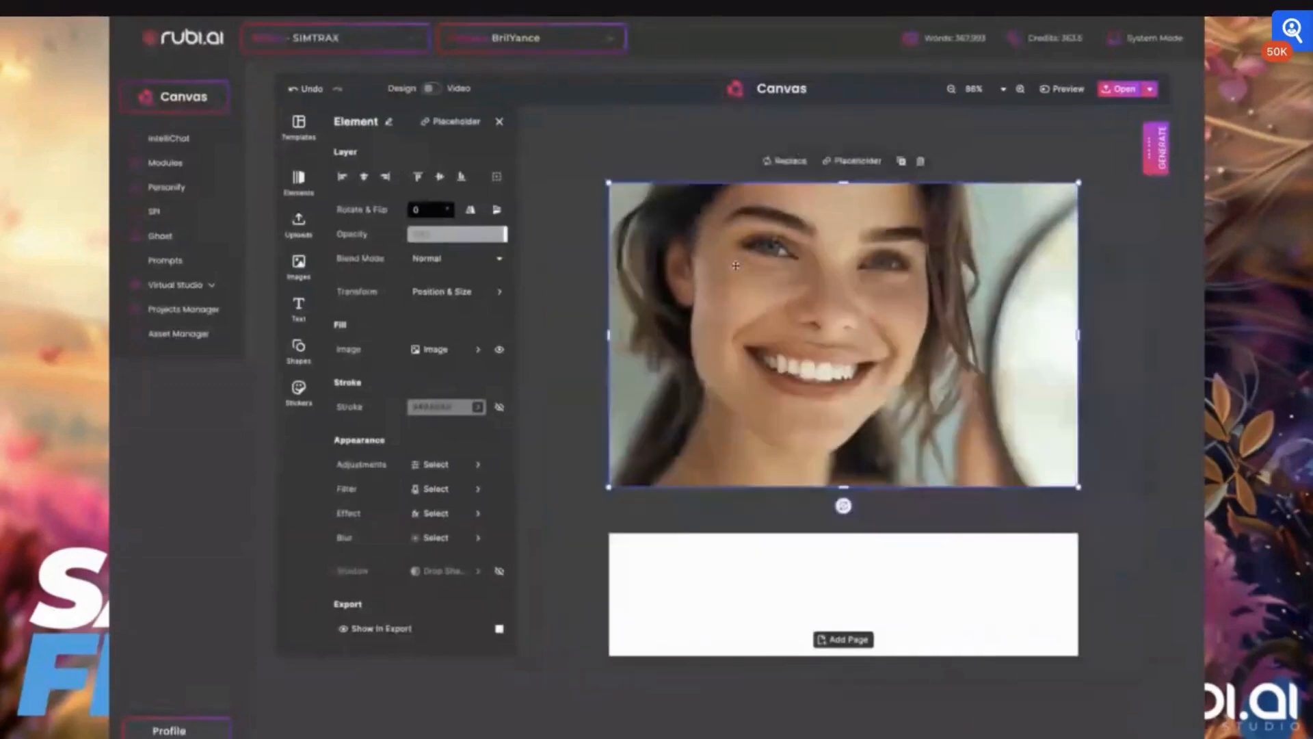
drag(610, 183, 533, 130)
drag(804, 300, 777, 344)
drag(1040, 348, 1079, 350)
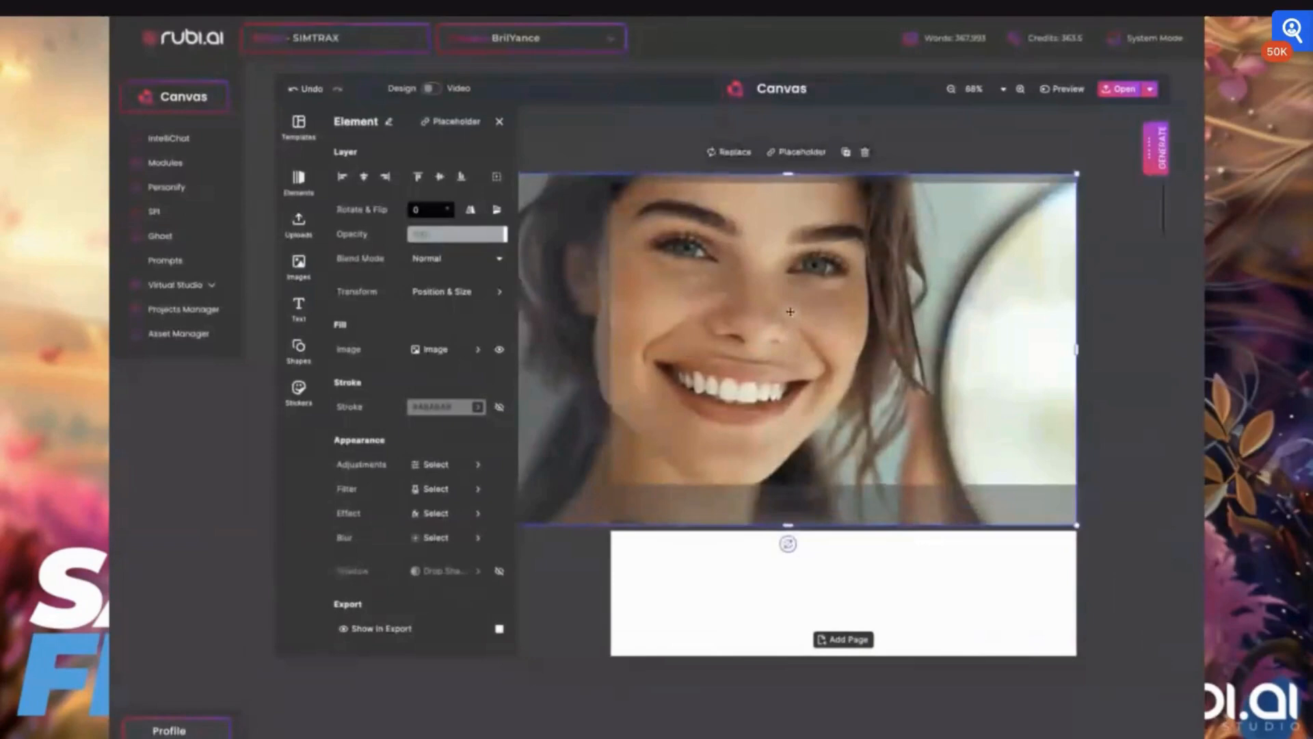
drag(788, 305, 792, 283)
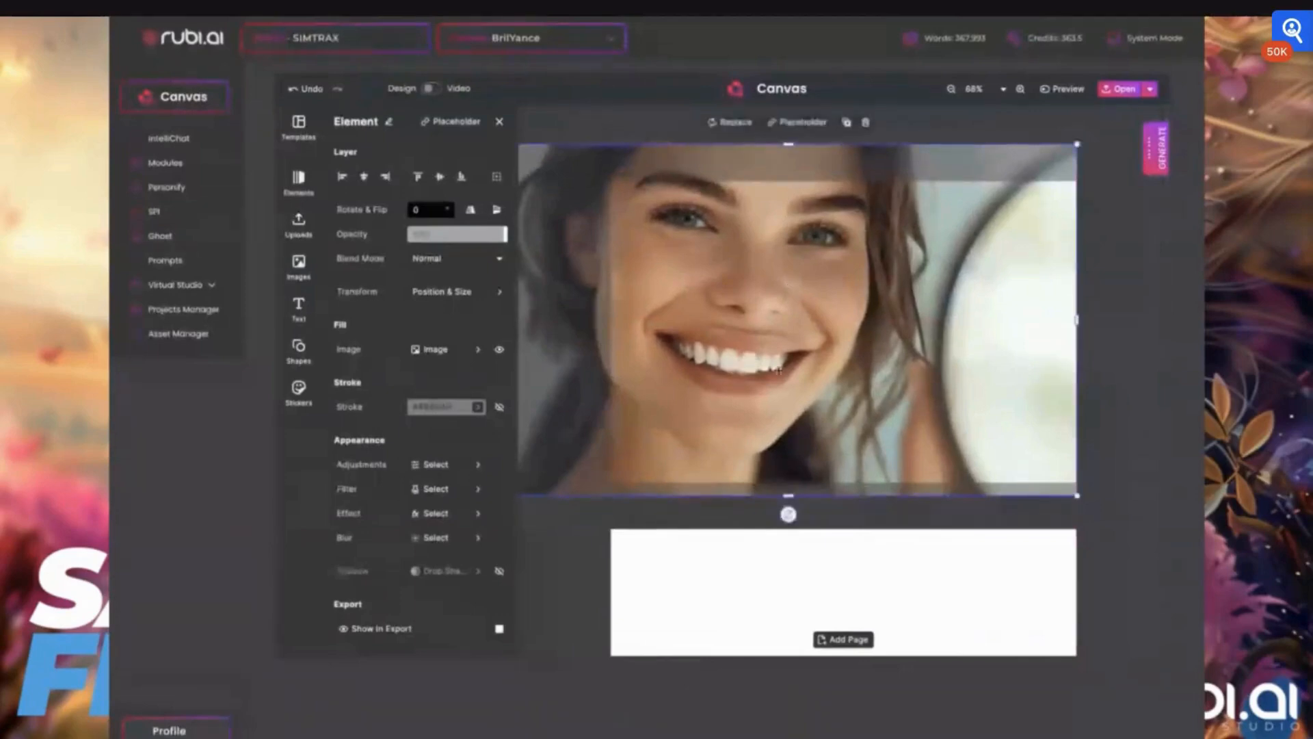
- Trim the photo's top, left and bottom edges back to the card boundaries
click(1109, 204)
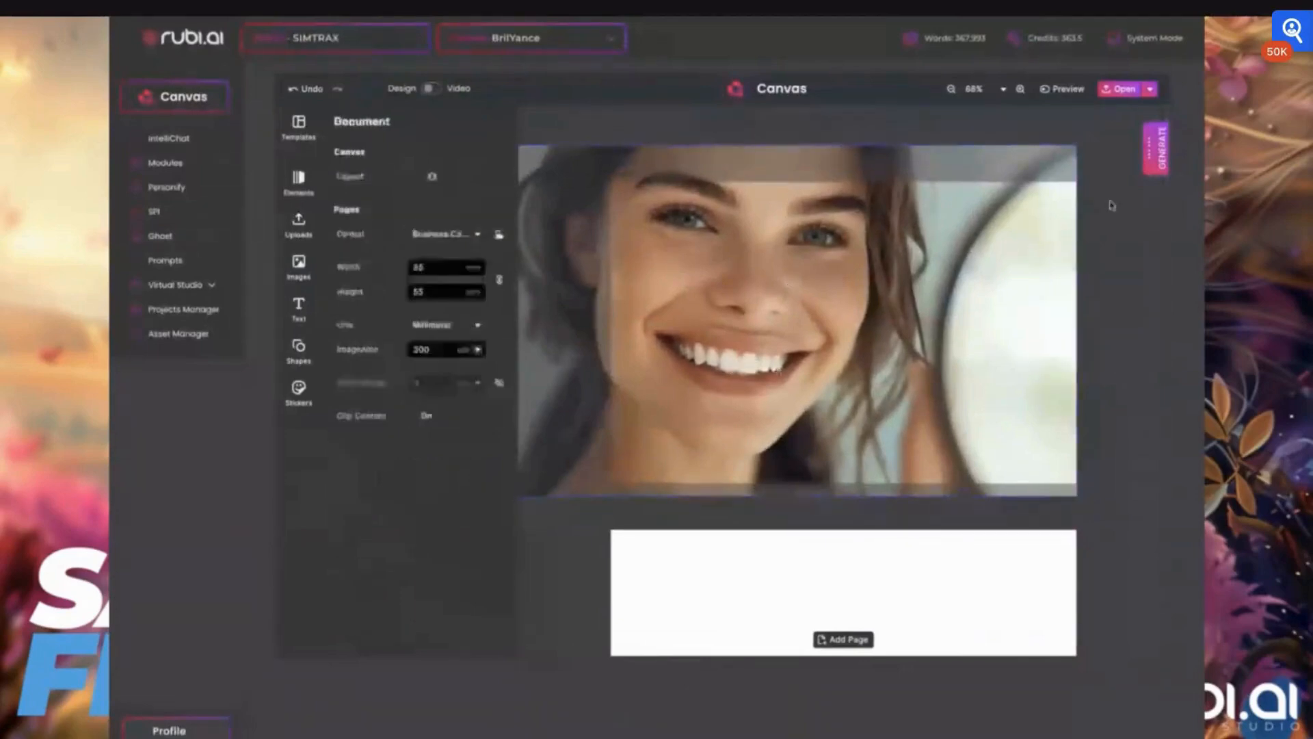
click(813, 361)
drag(789, 141, 789, 179)
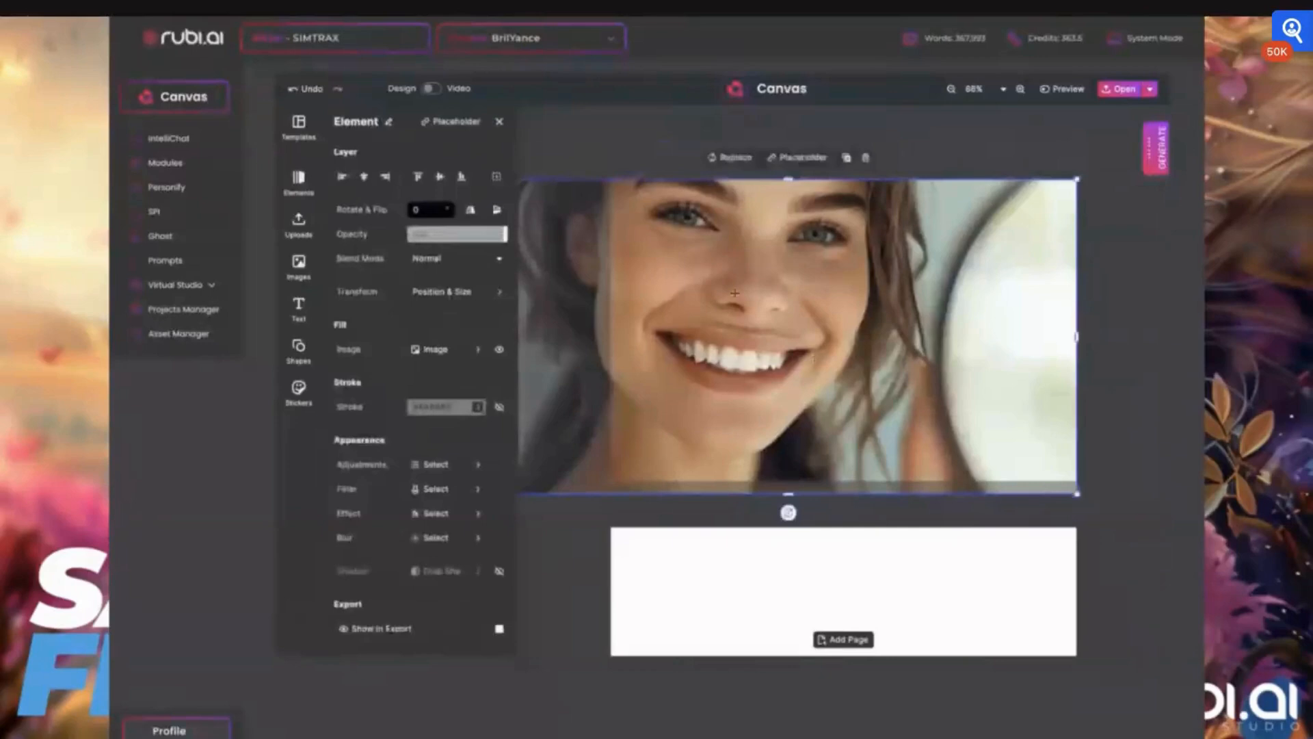
scroll(735, 293, down, 2)
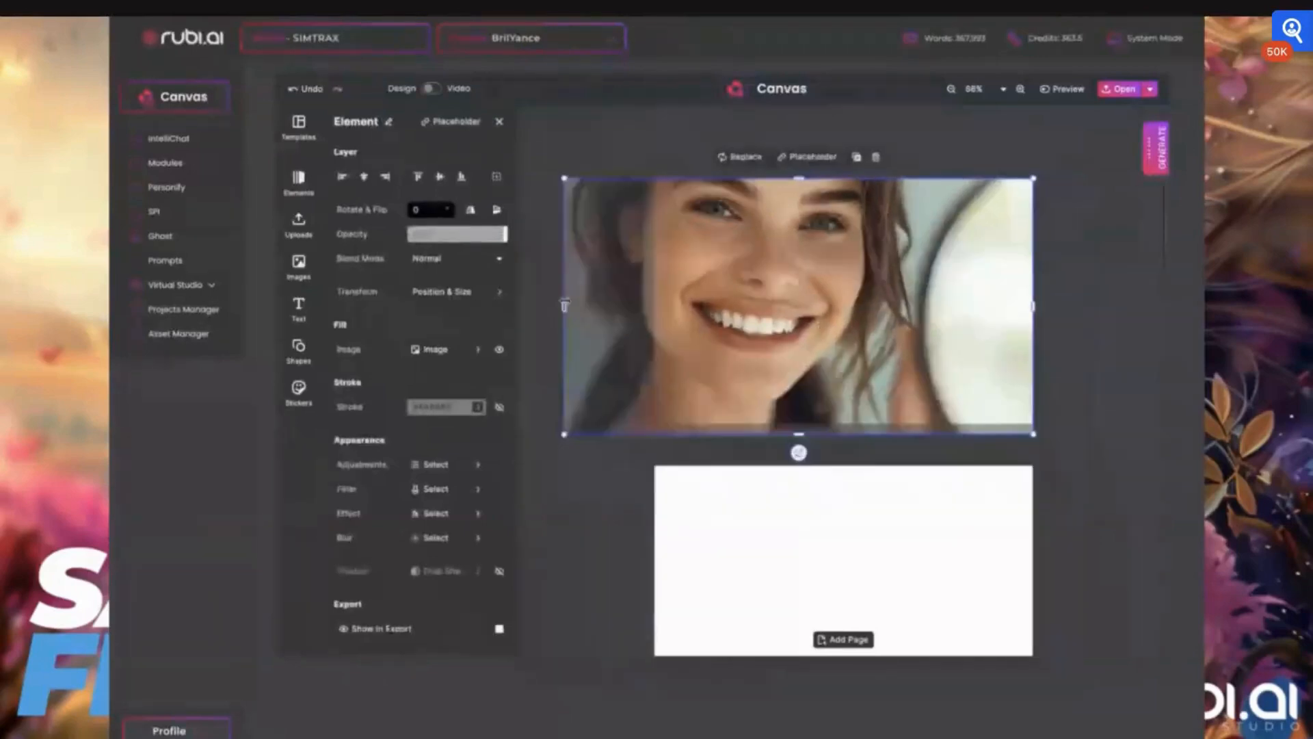
drag(564, 305, 654, 306)
drag(843, 434, 843, 424)
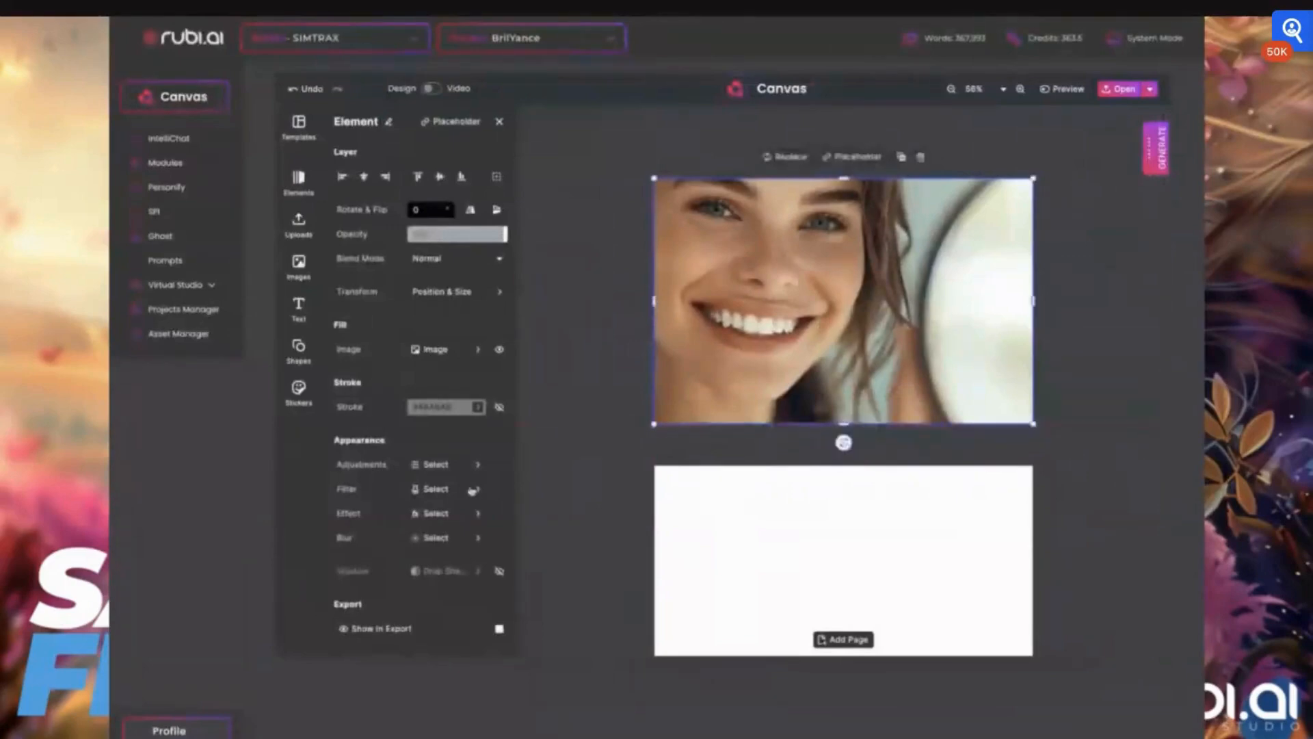
- Turn on the 3 mm bleed margin and extend the photo's corners out into the bleed area
click(499, 121)
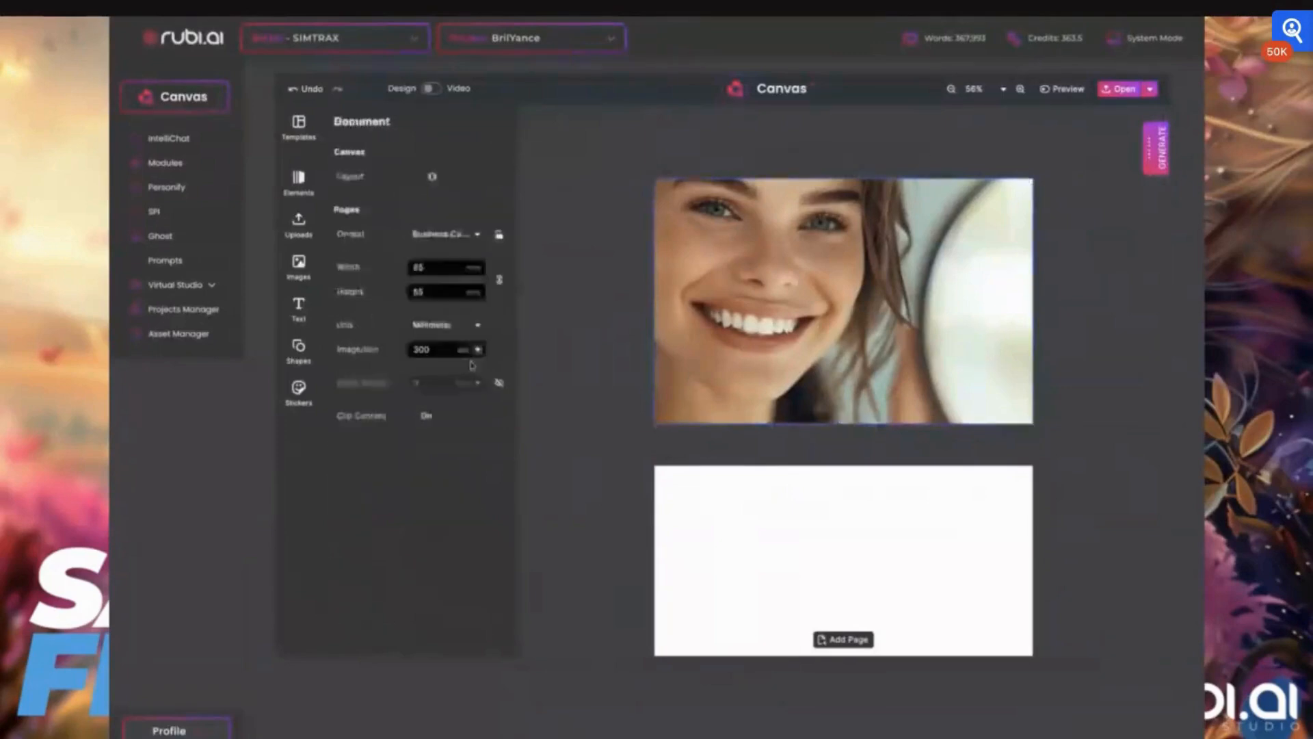
click(500, 382)
click(651, 196)
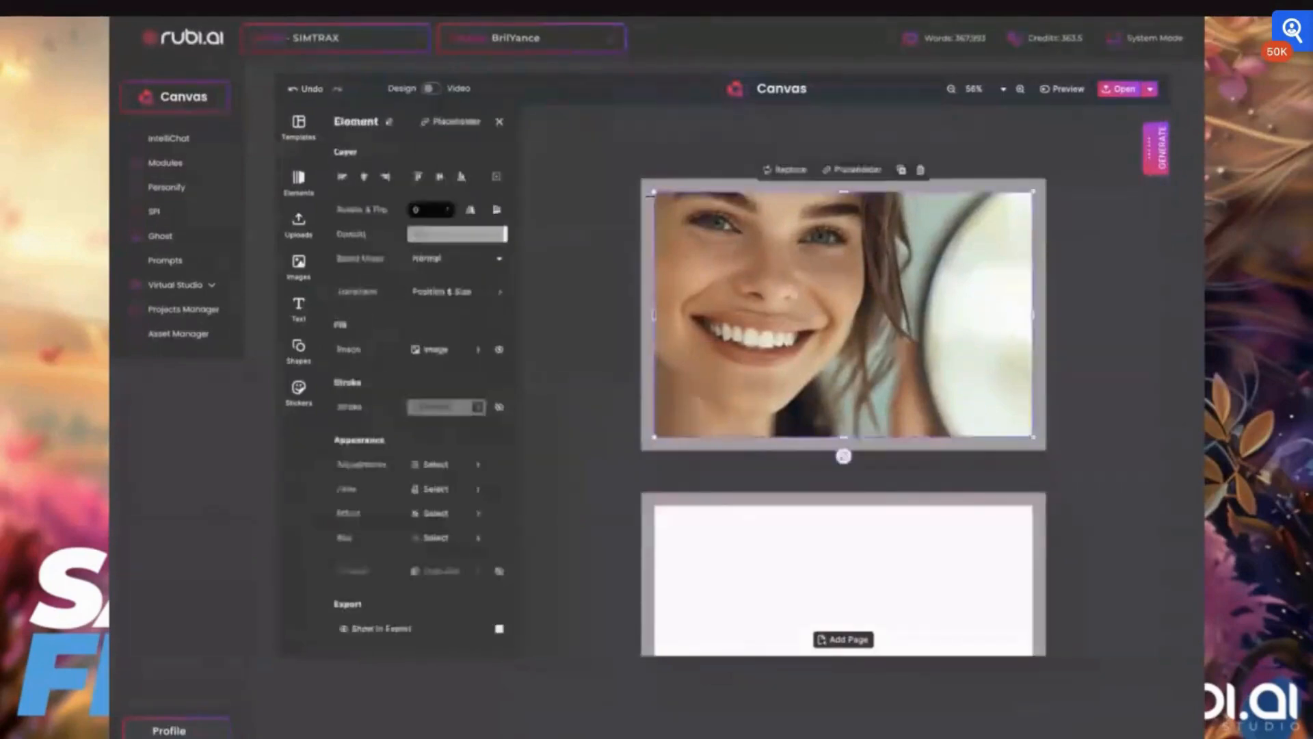
drag(653, 194, 638, 181)
drag(638, 181, 630, 180)
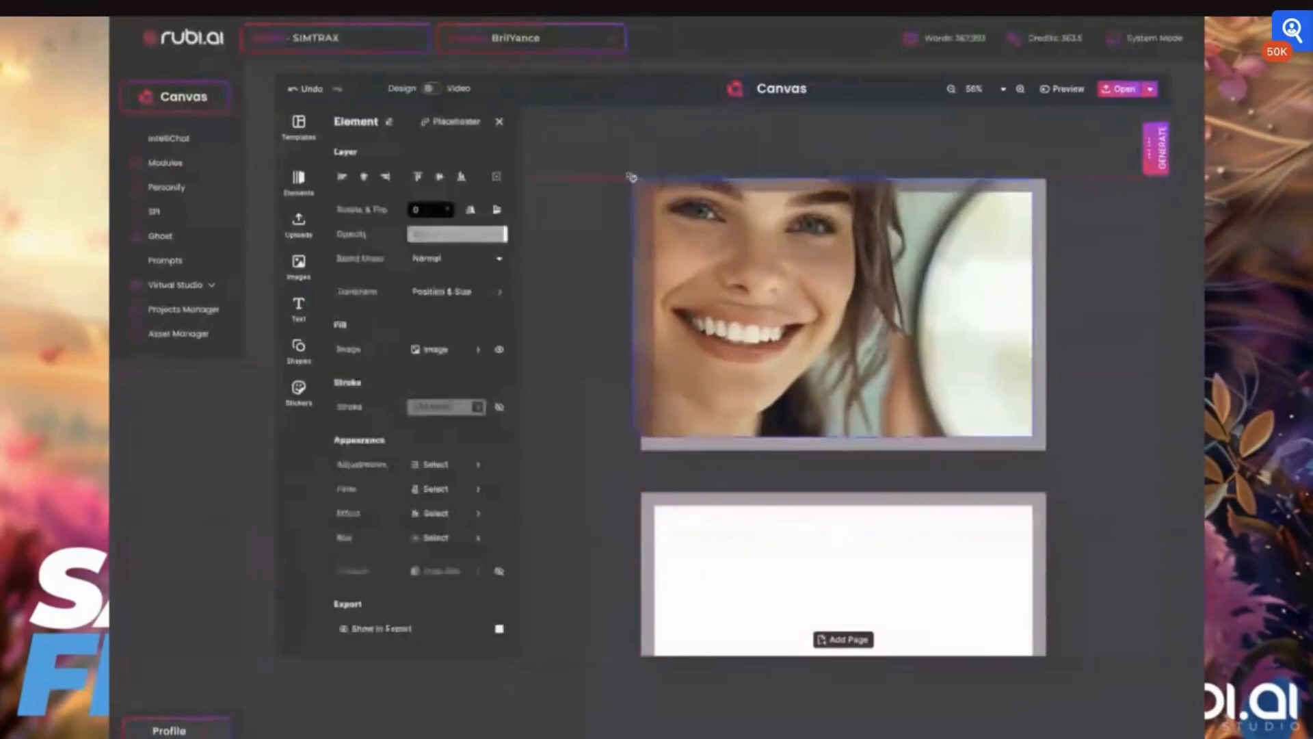
drag(1032, 436, 1053, 450)
click(579, 361)
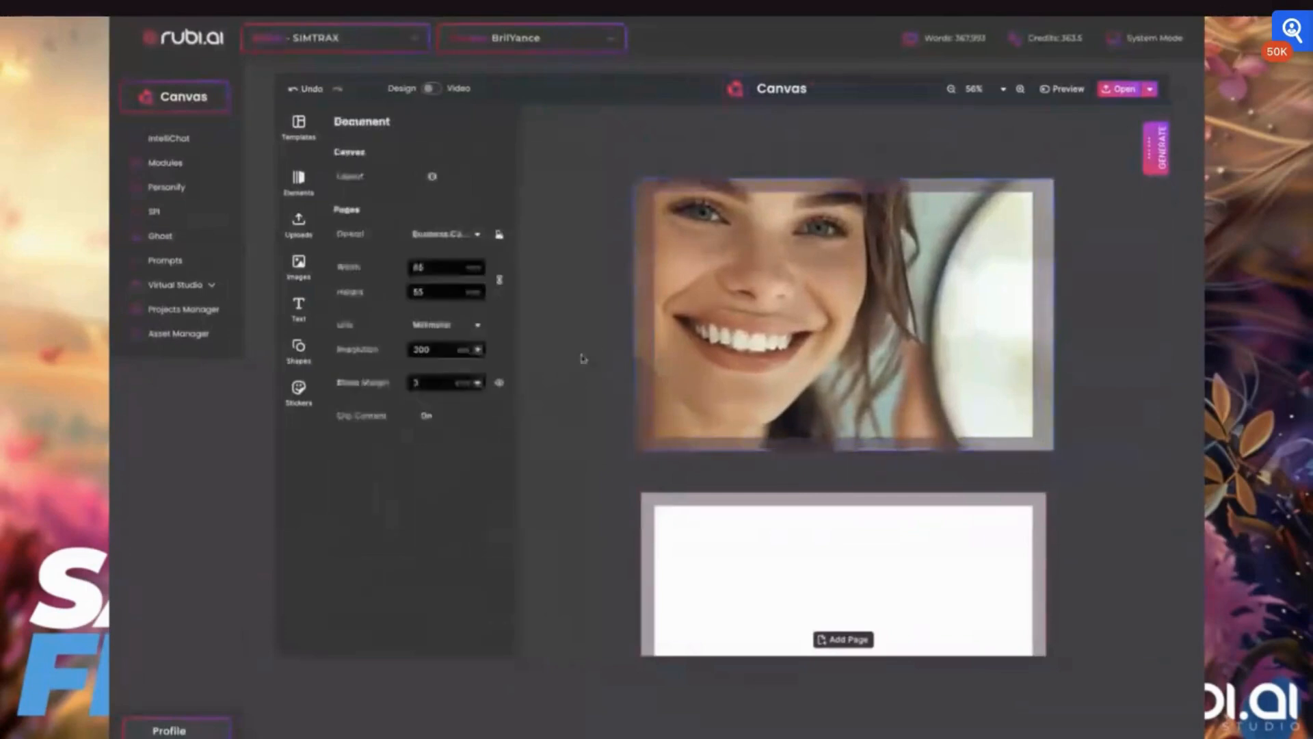
- Turn off the bleed margin and pull the photo's bottom and right edges back to the card edges
click(502, 384)
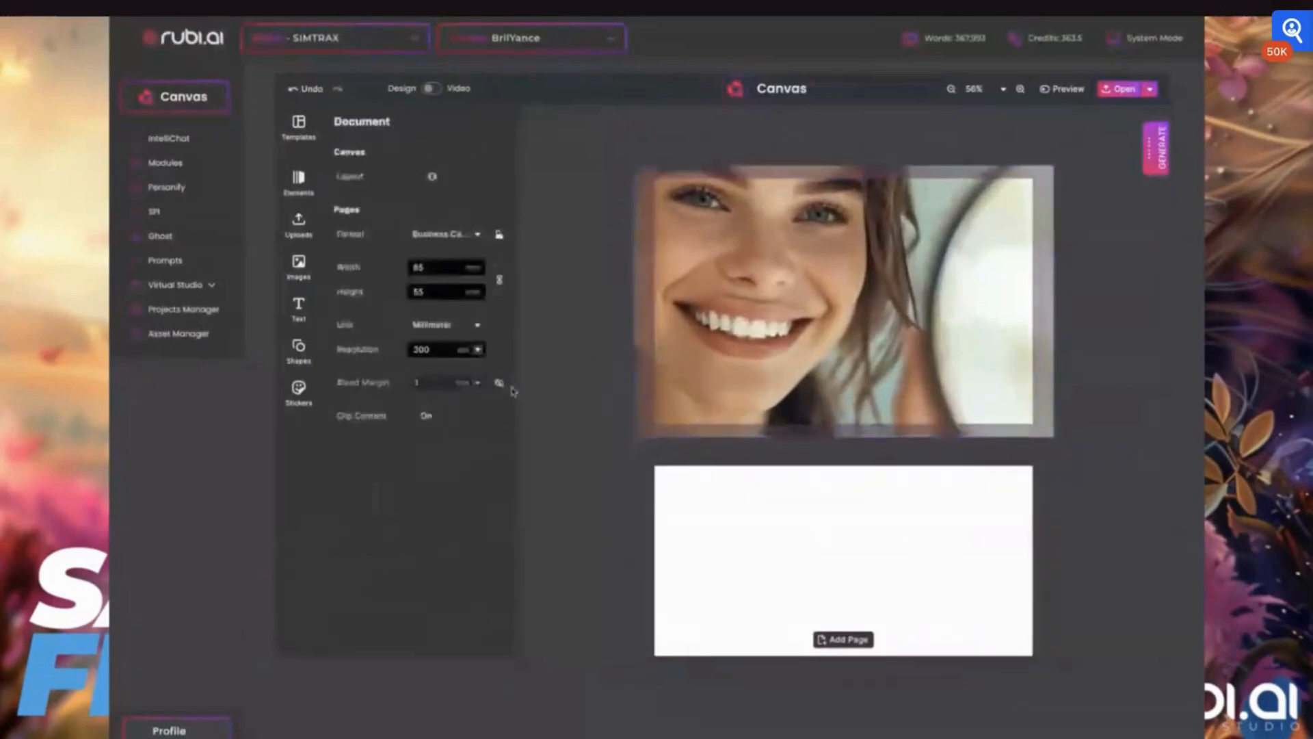
click(841, 171)
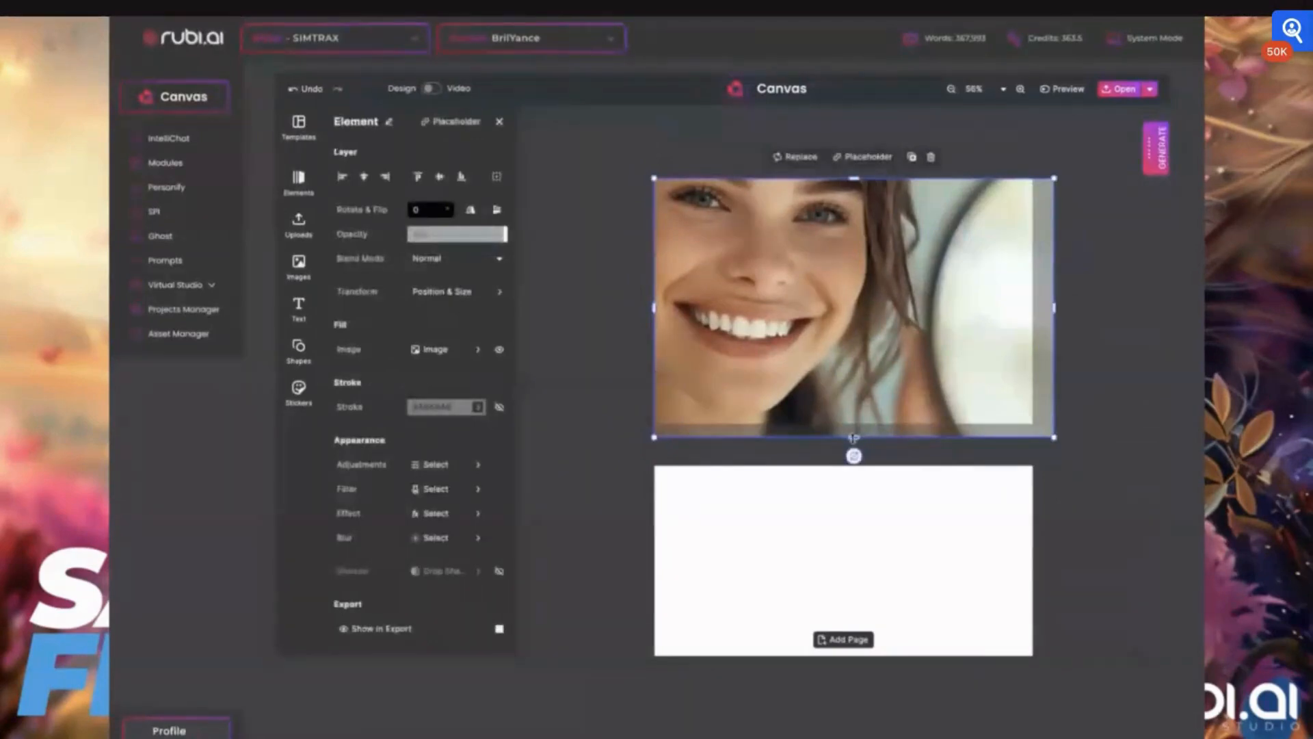
drag(853, 438, 853, 423)
drag(1054, 302, 1033, 302)
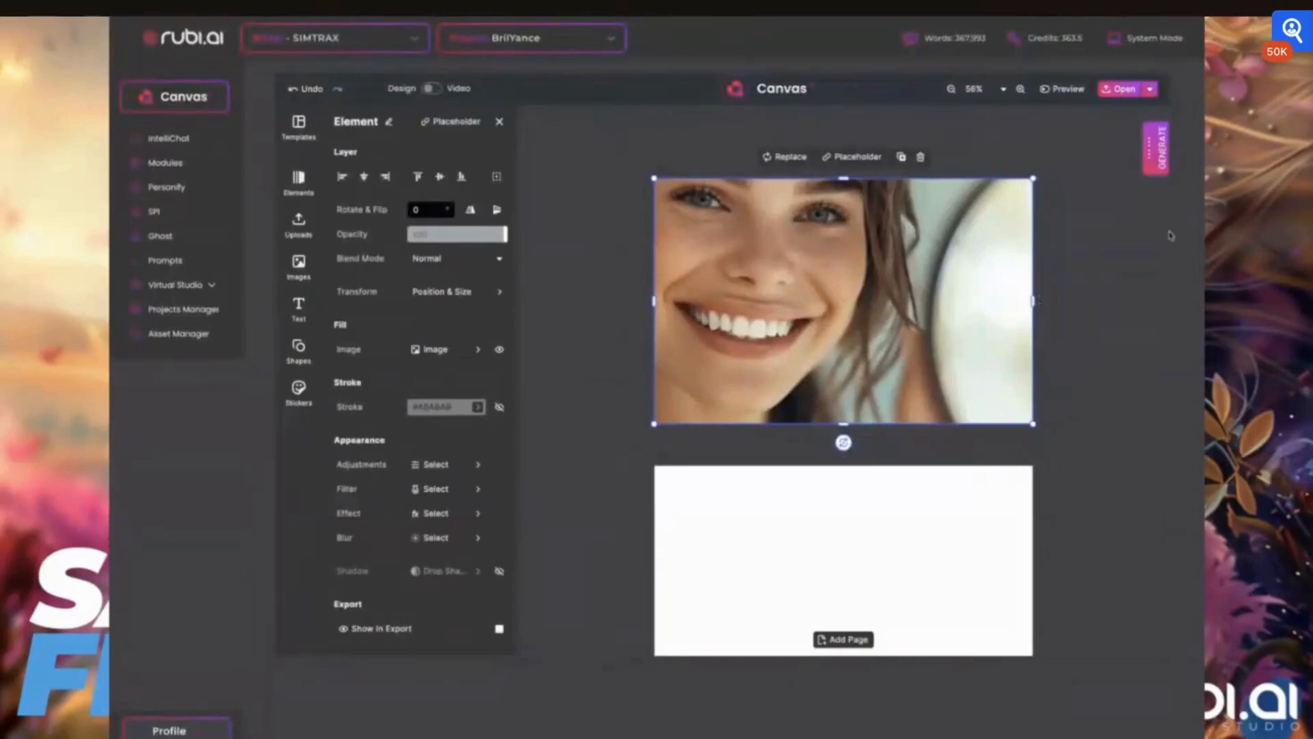
- Generate a MidJourney image from the prompt about a young blonde woman laughing in a coffee house, then close the generator
click(1155, 149)
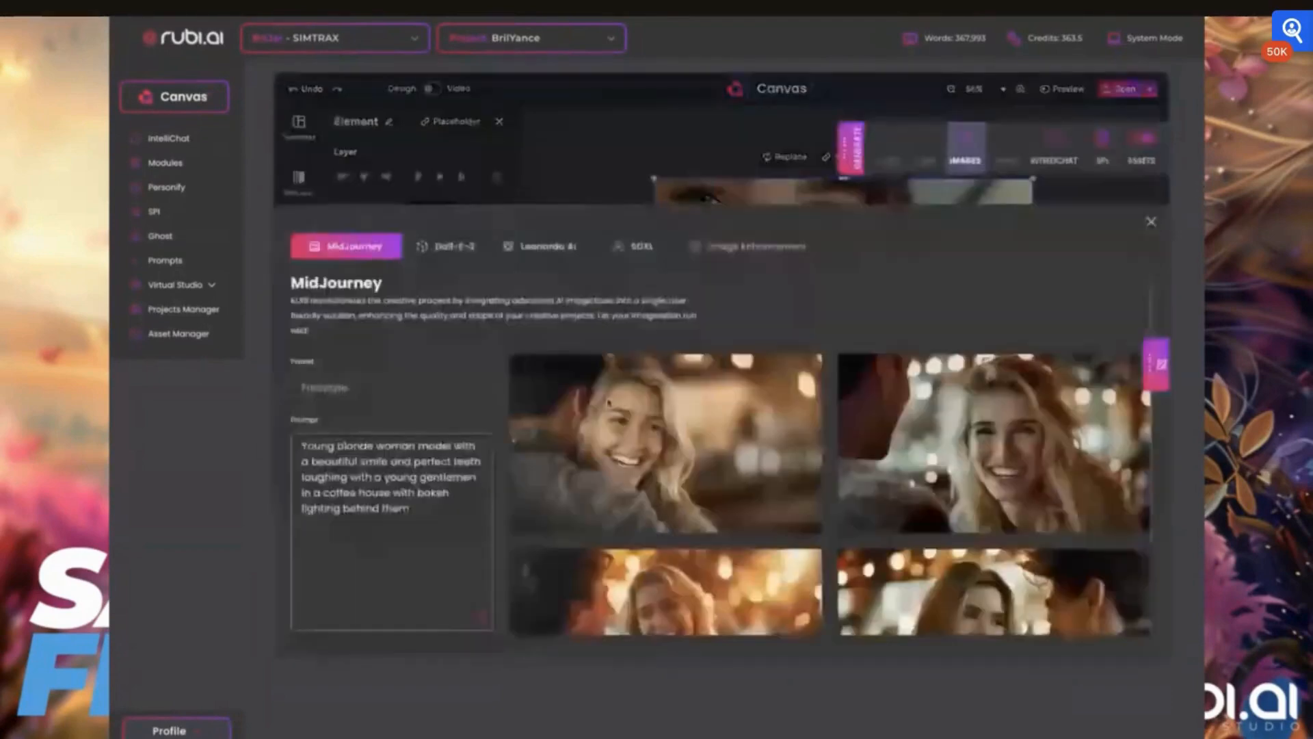
scroll(880, 534, down, 2)
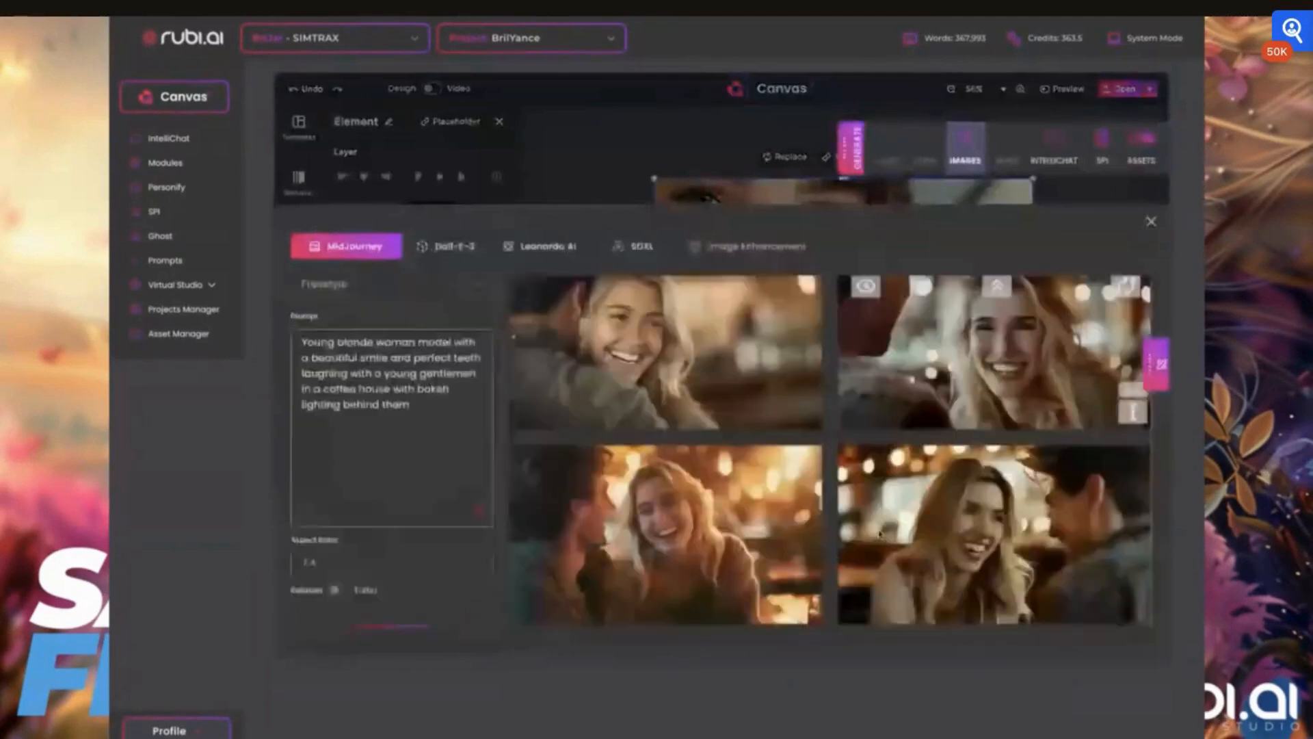
scroll(880, 533, down, 1)
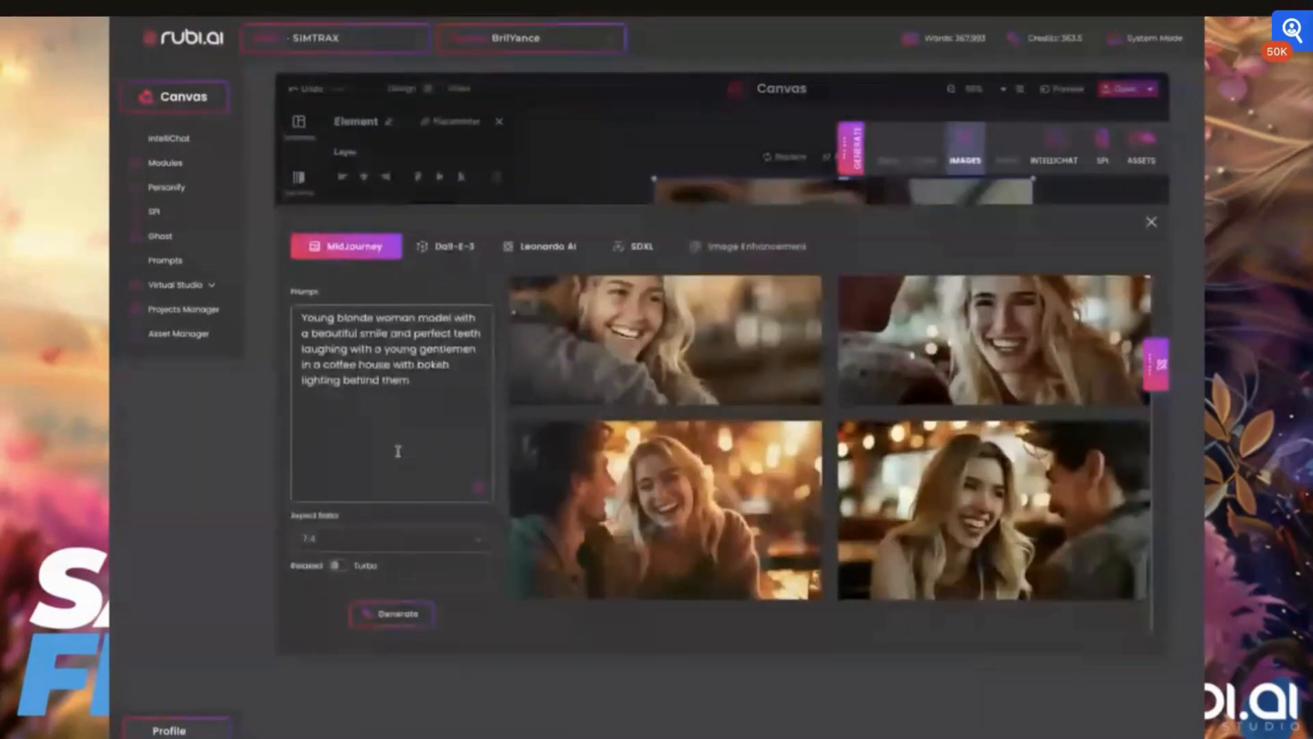
click(409, 383)
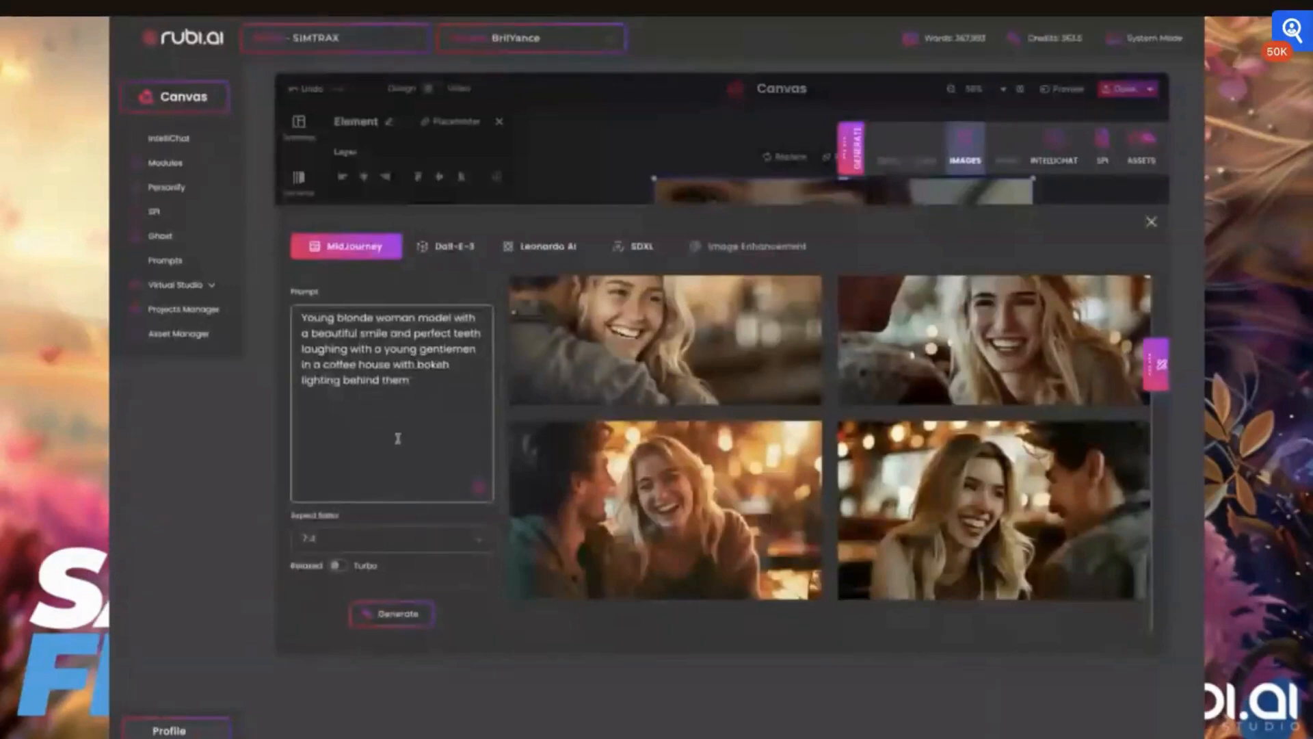
mouse_move(605, 355)
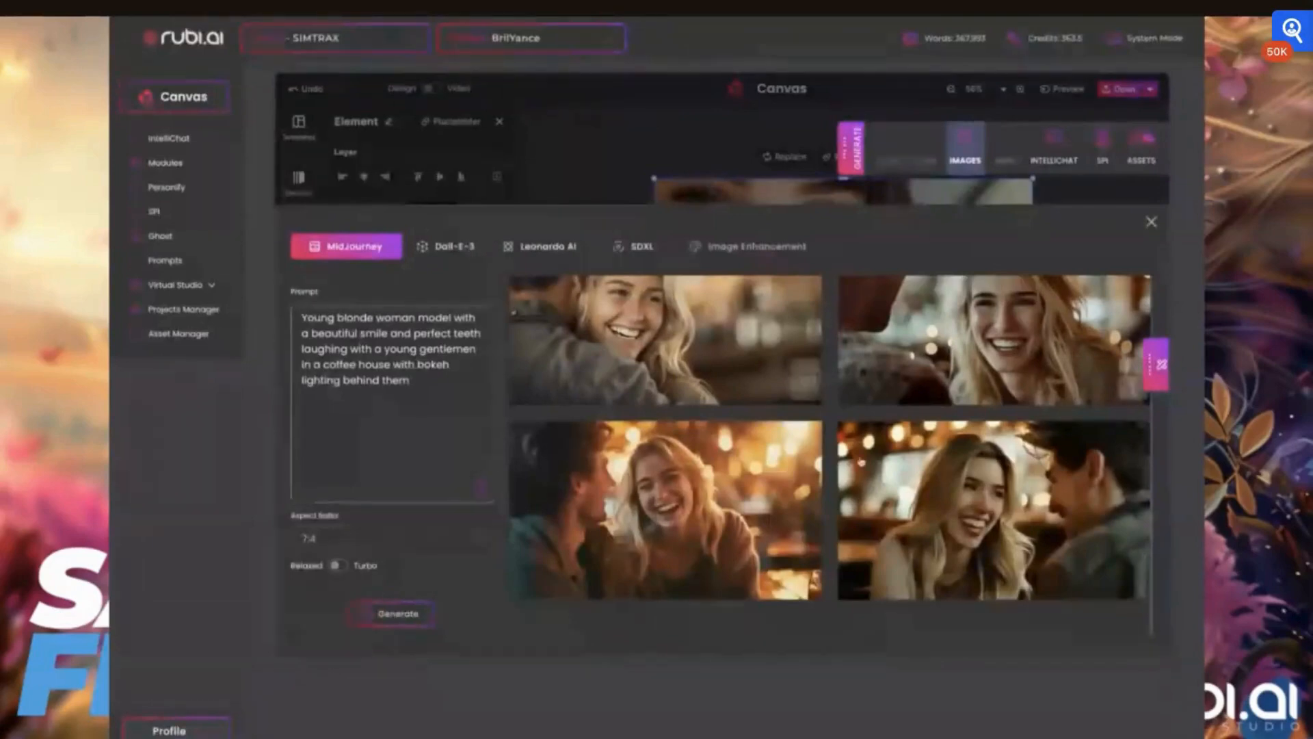
click(398, 613)
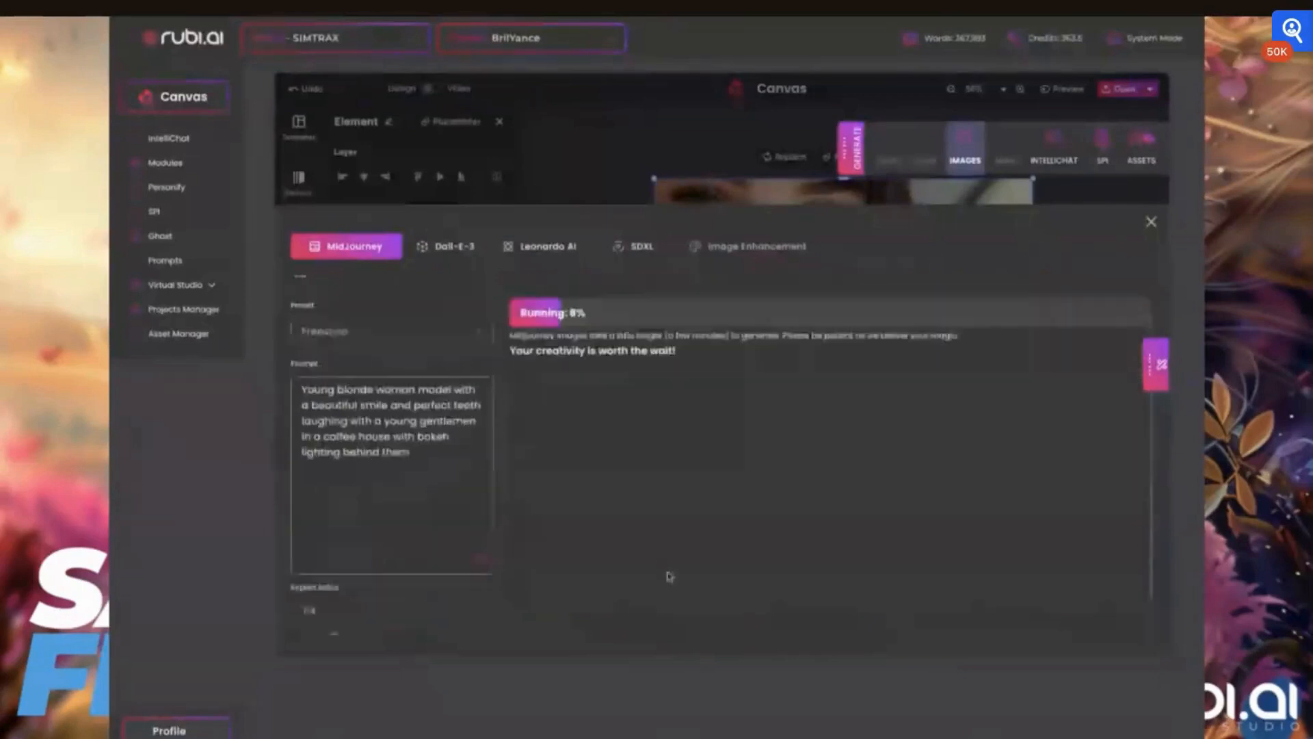
scroll(670, 576, up, 1)
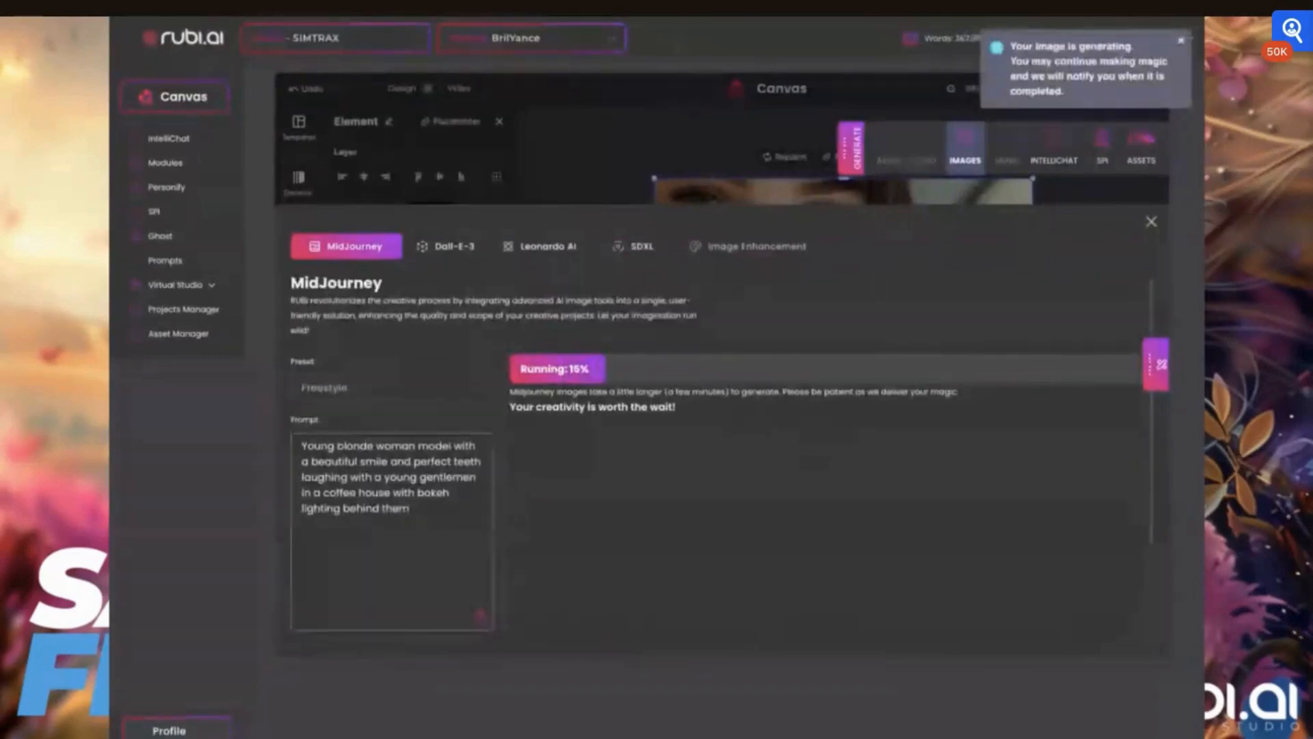
click(1181, 41)
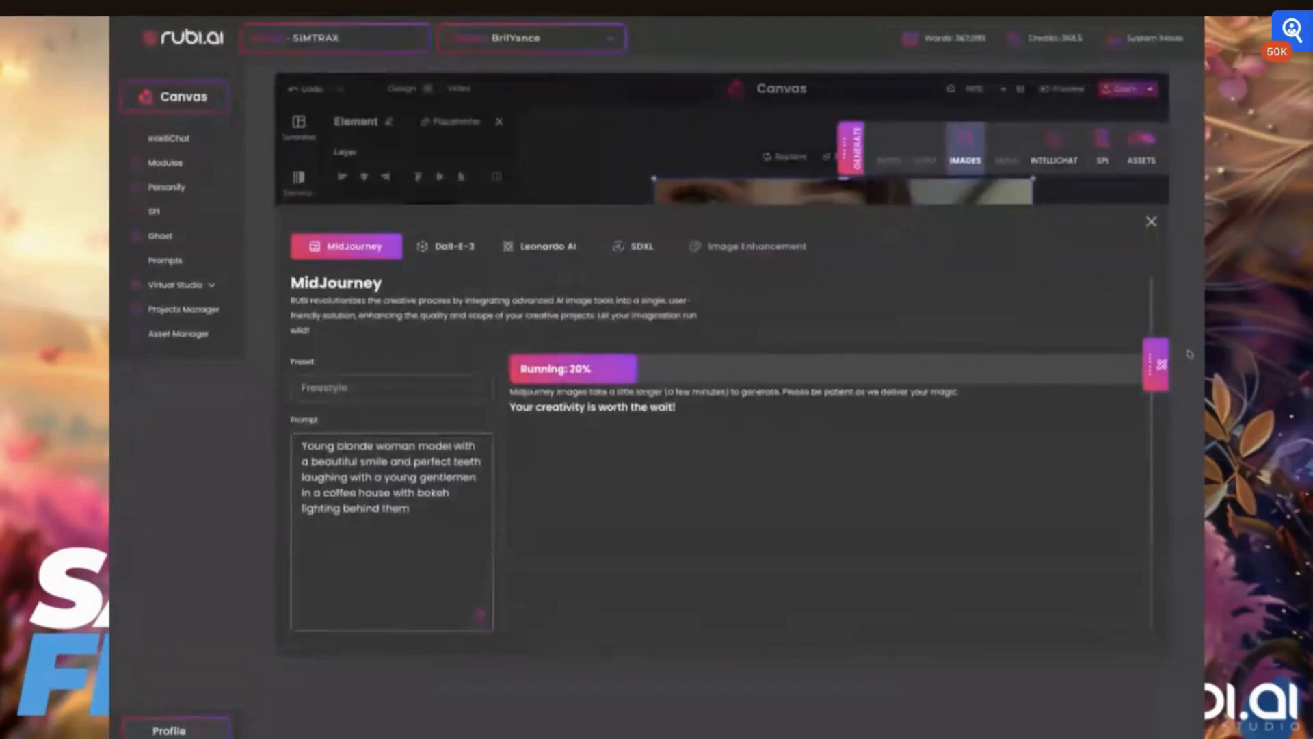
click(1151, 223)
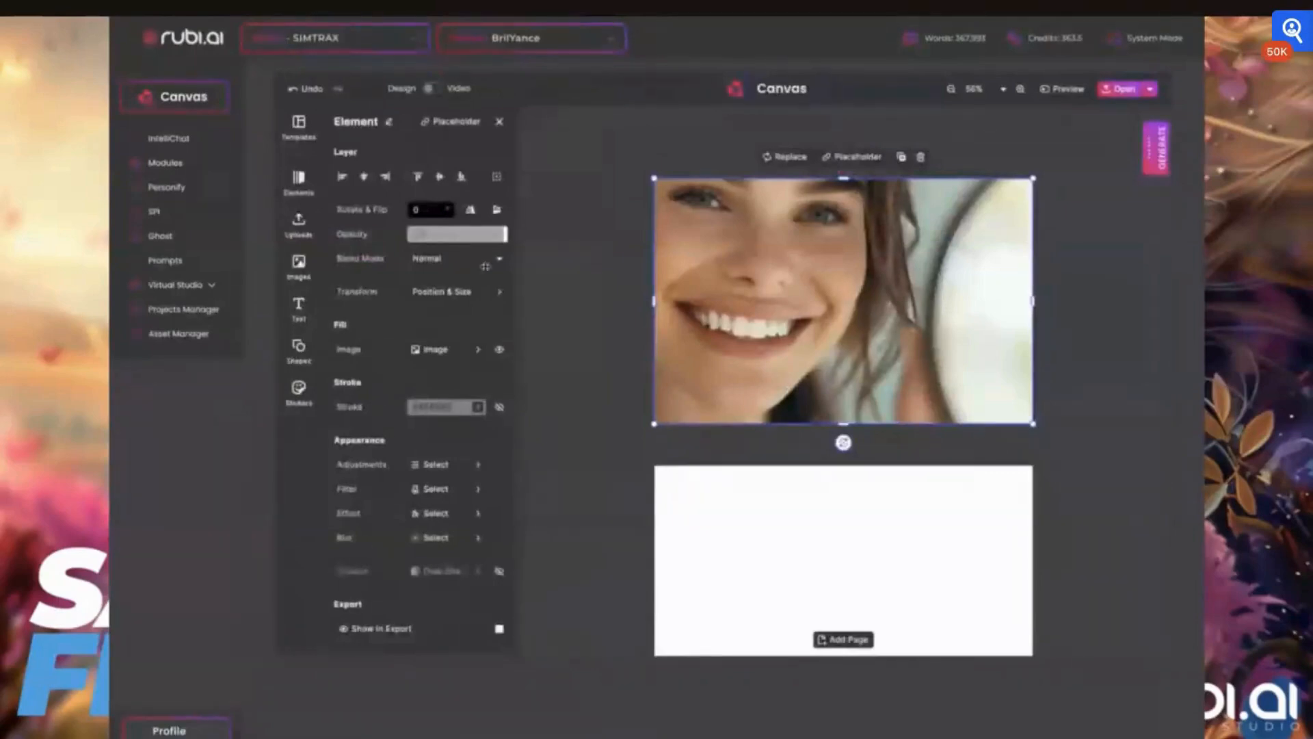
- Add the purple product tube image from the uploads and enlarge it, moving it to the photo's right side
click(299, 268)
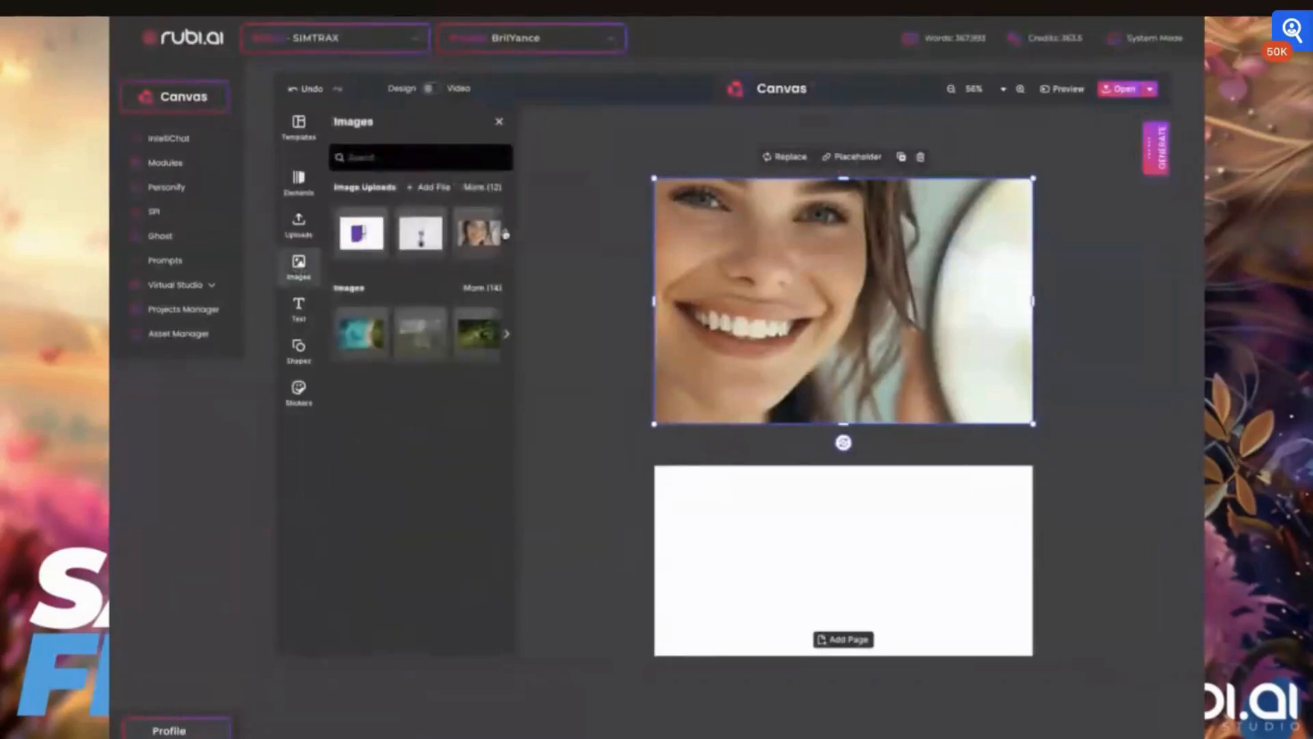
click(506, 233)
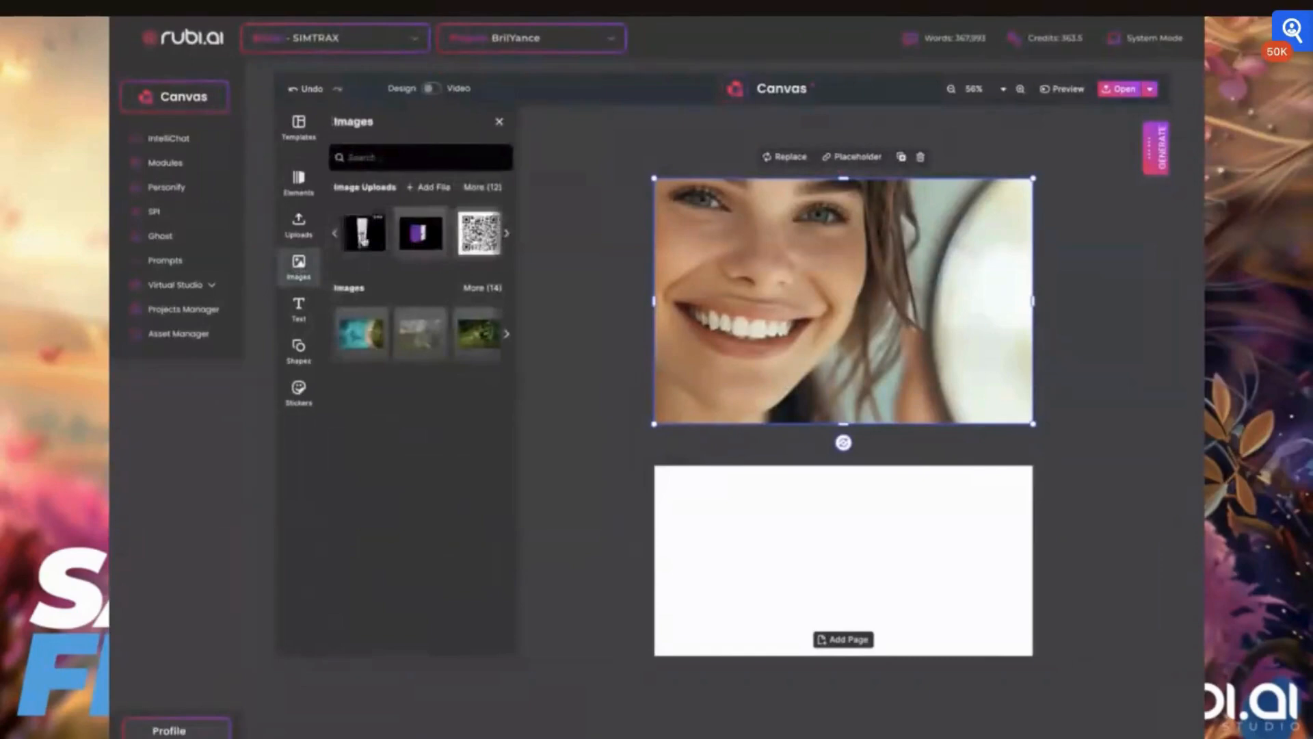
click(363, 241)
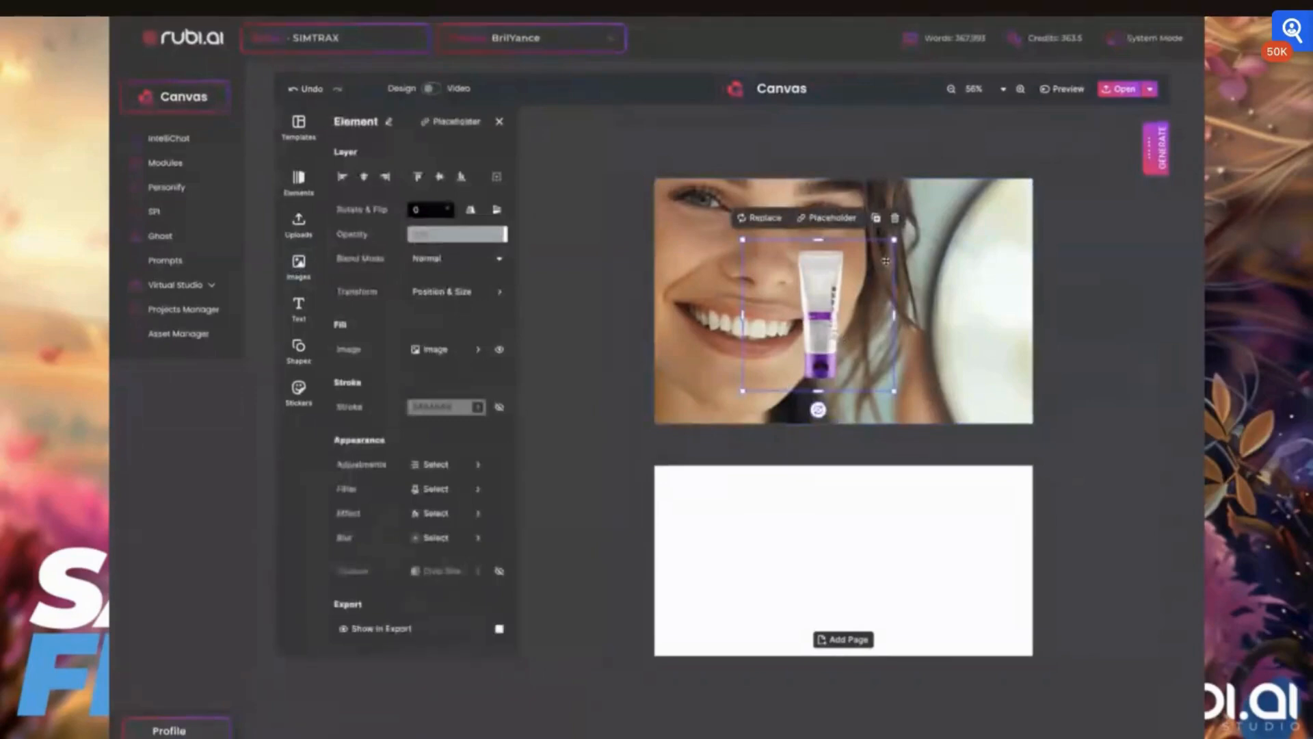
key(ctrl+a)
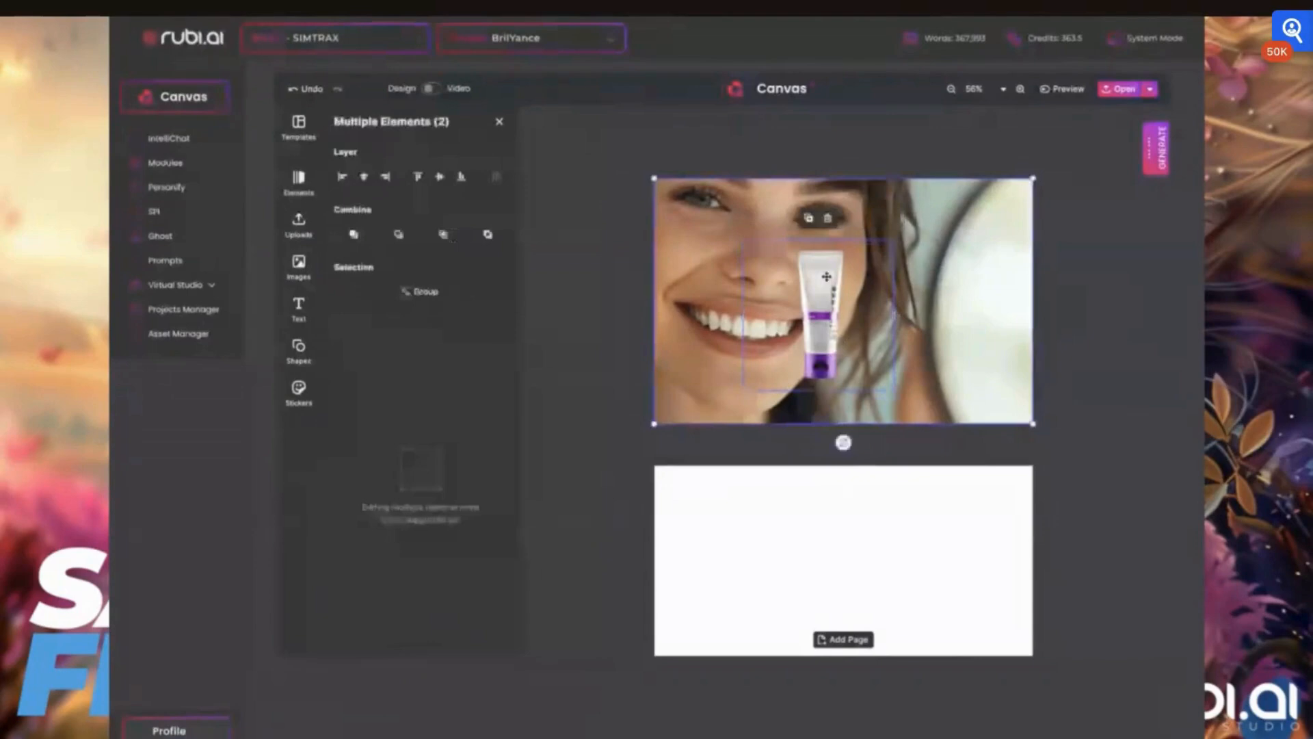
click(826, 276)
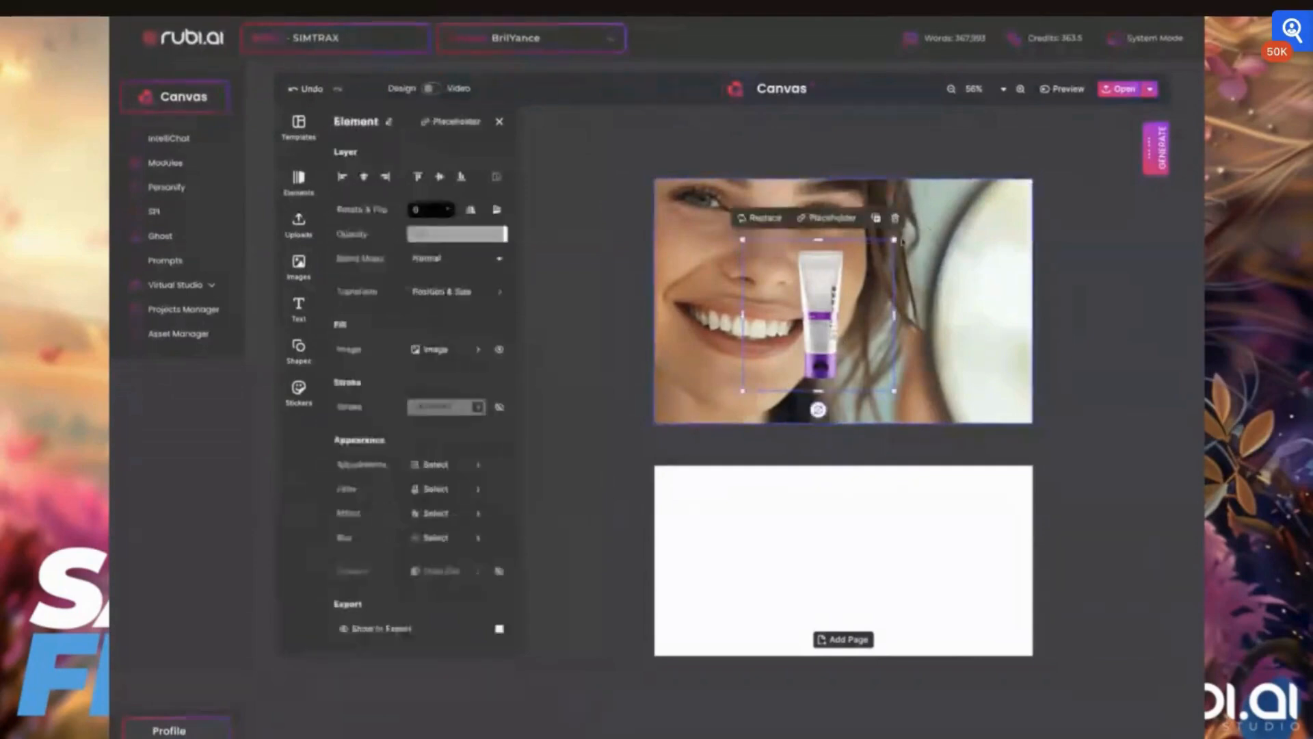
drag(895, 240, 935, 199)
drag(852, 310, 986, 349)
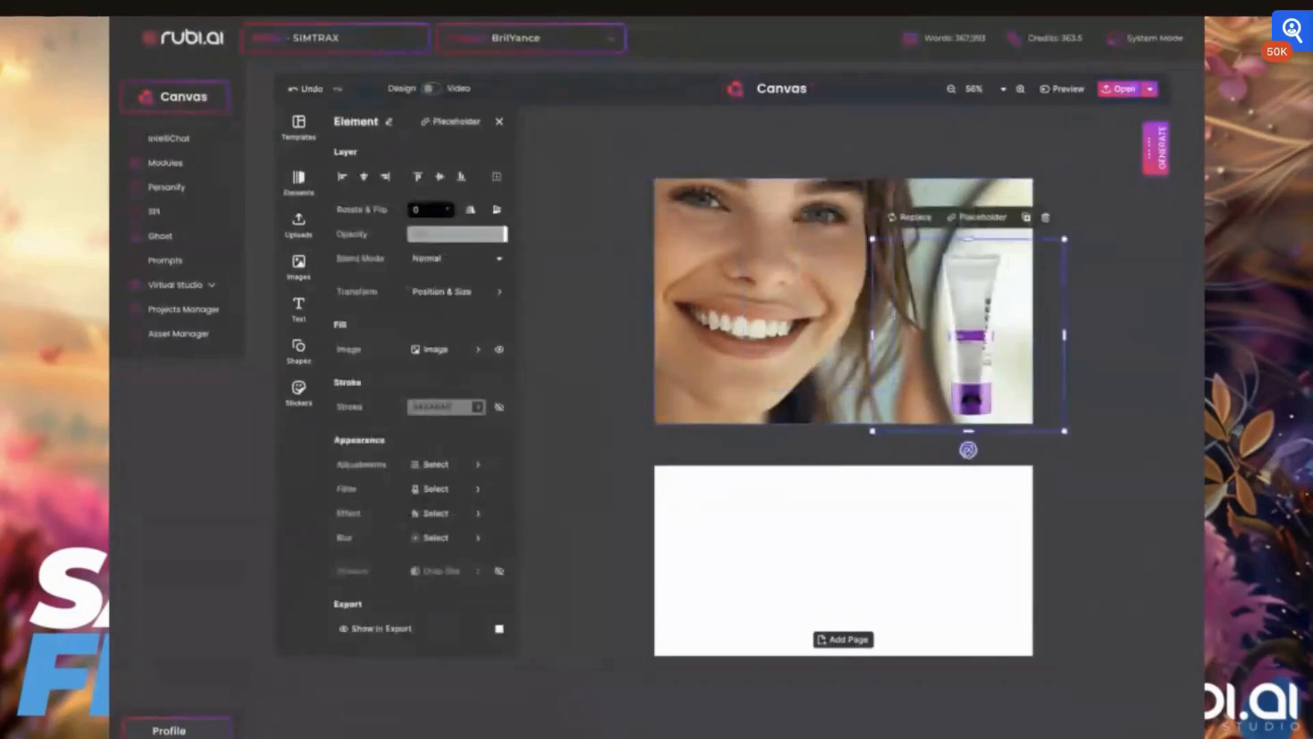
- Try rotating the product tube, return it to upright, and position it against the card's right edge
drag(968, 449, 882, 412)
drag(979, 343, 942, 361)
drag(845, 428, 835, 415)
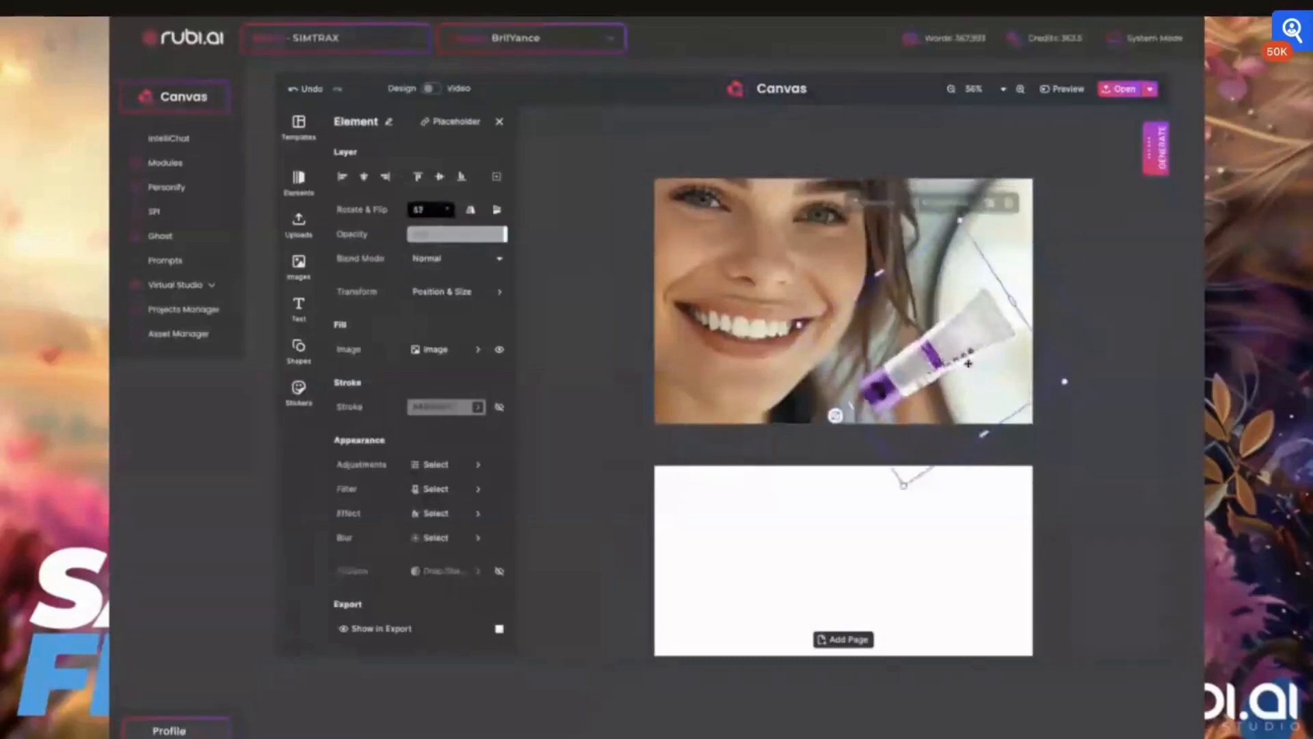
drag(967, 363, 971, 354)
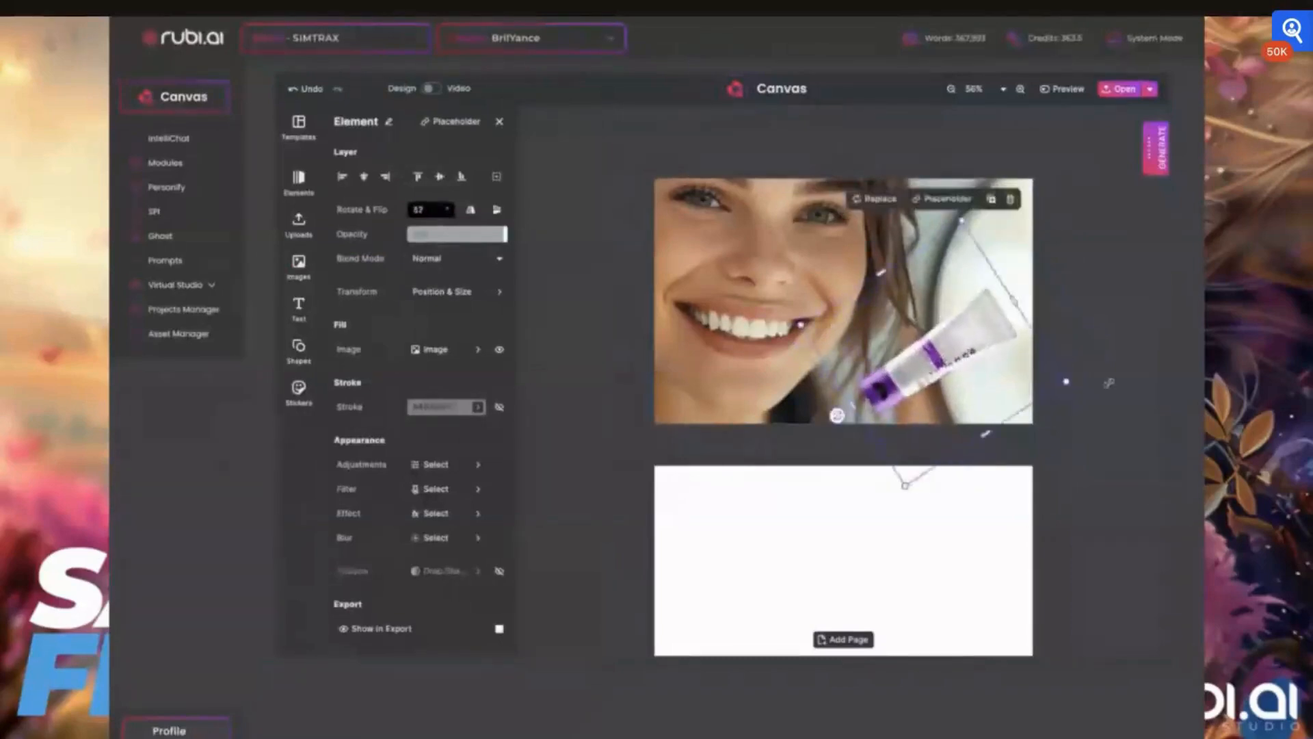
drag(837, 415, 928, 453)
drag(947, 398, 962, 370)
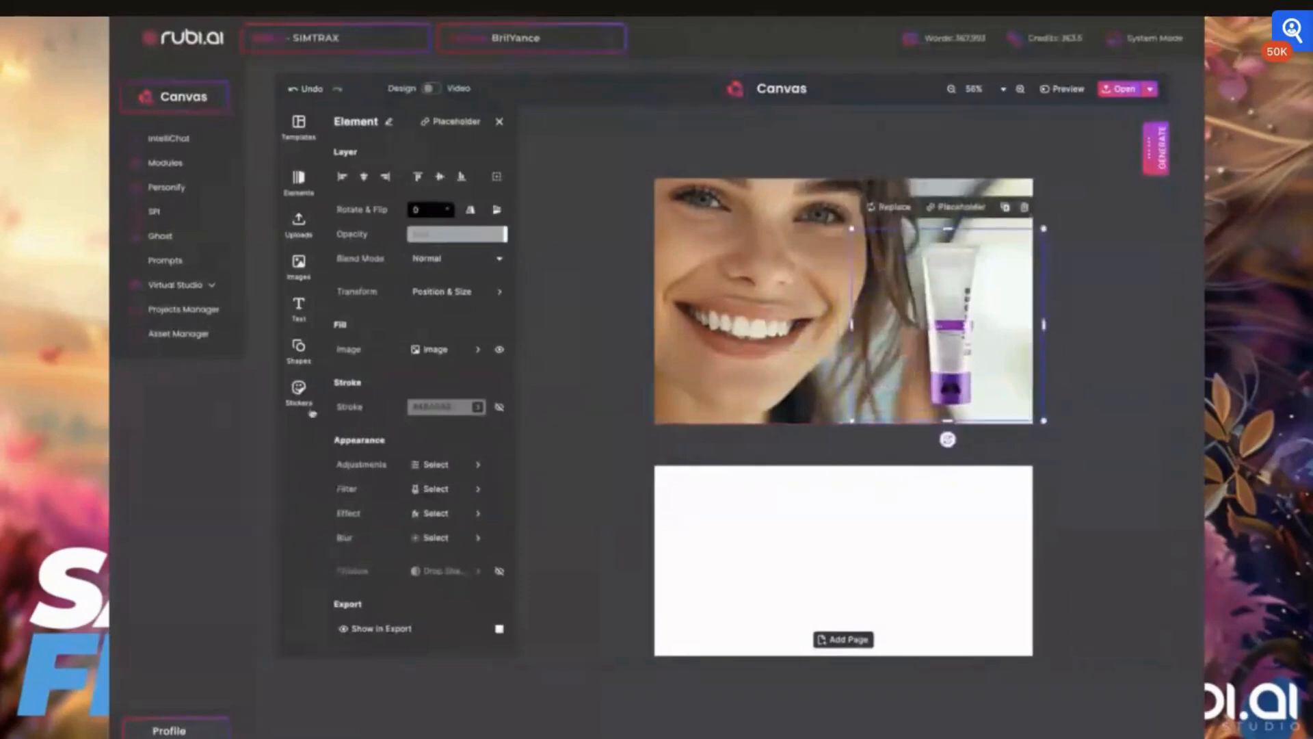
- Add the purple product box image from the image uploads to the card
click(300, 267)
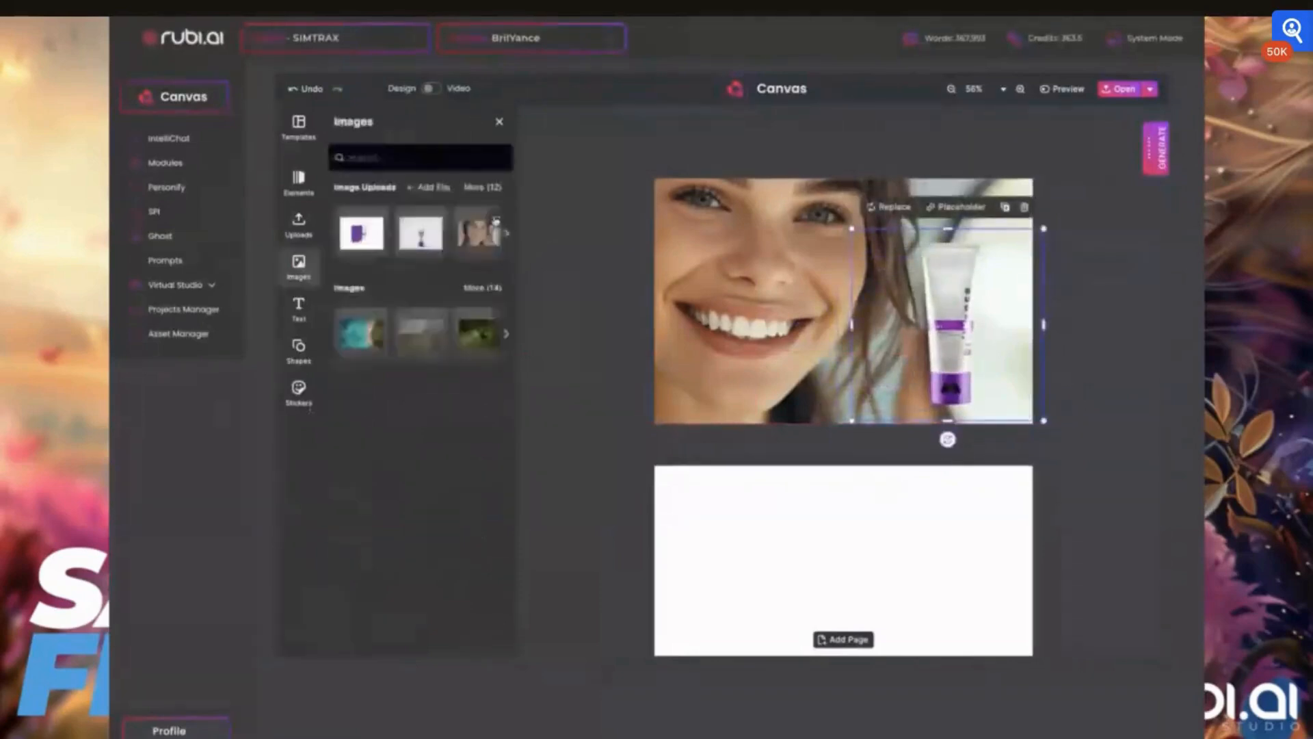
click(506, 234)
click(506, 233)
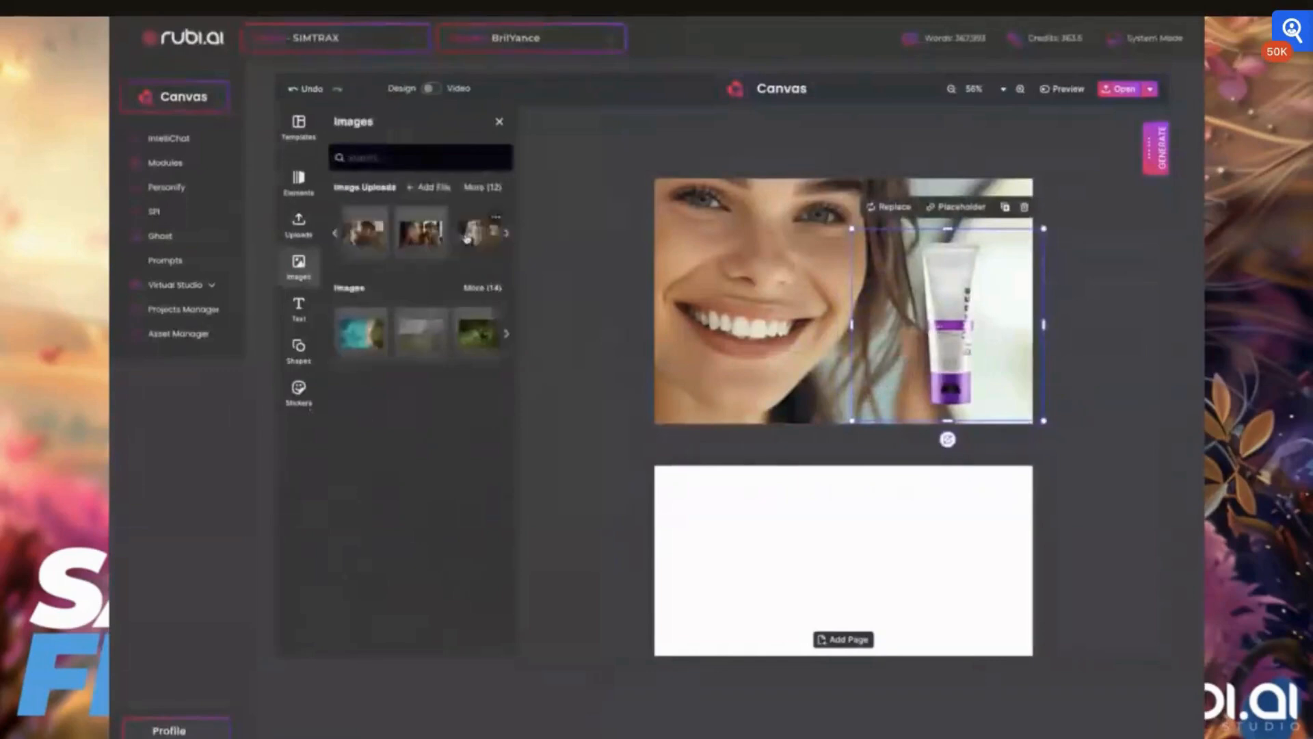
click(485, 187)
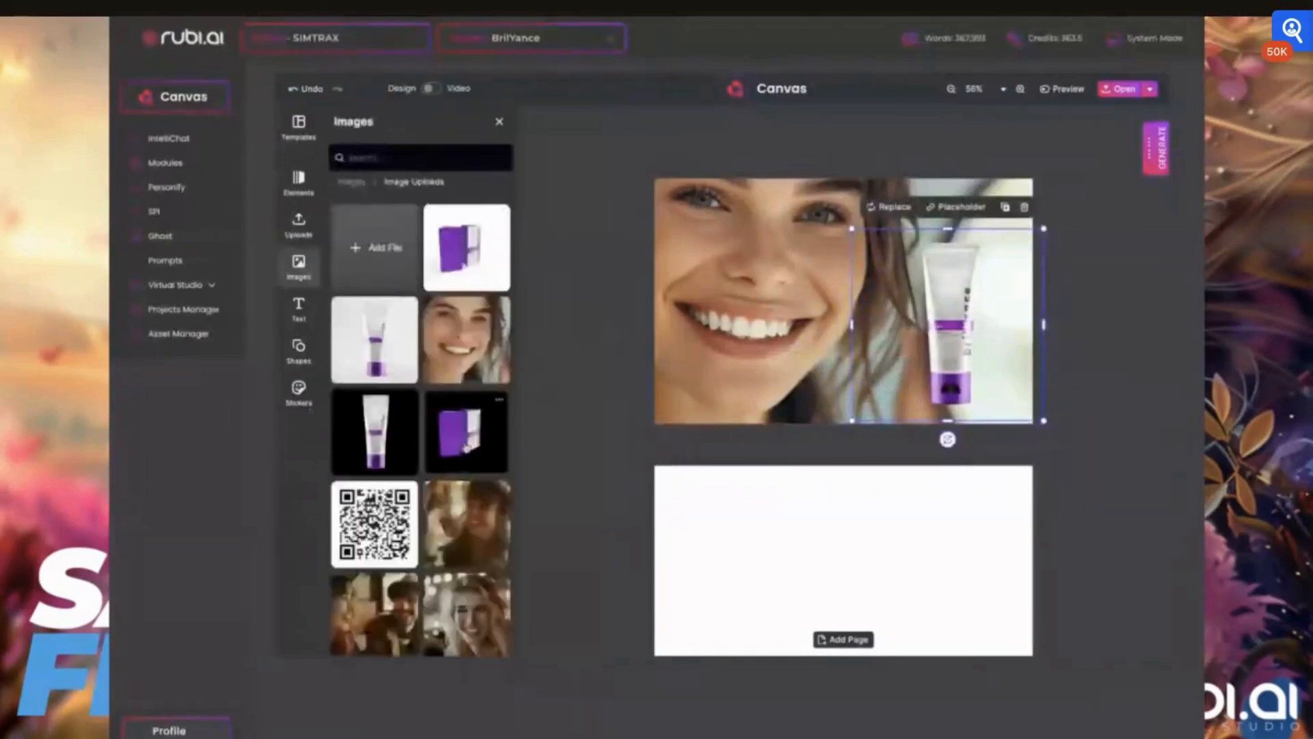
click(457, 438)
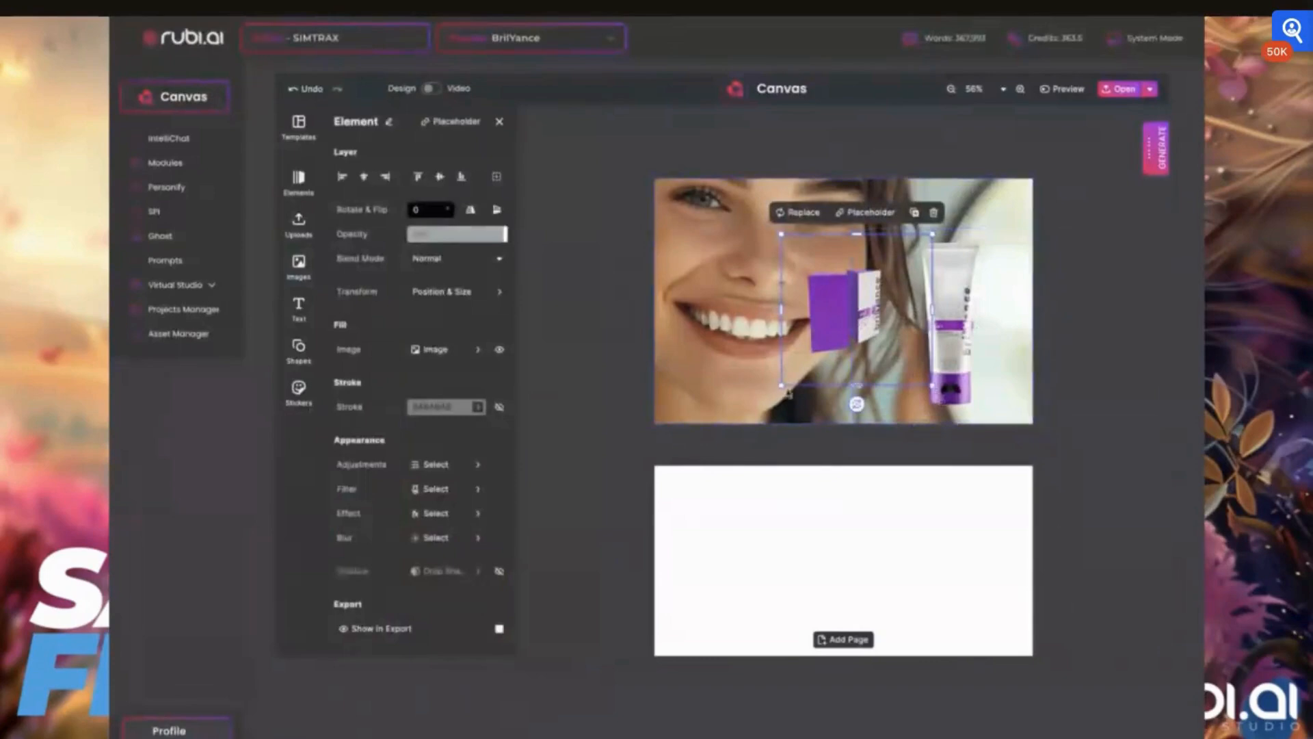
- Enlarge the product box image and trim its frame edges closely around the box
drag(782, 385, 647, 480)
drag(754, 360, 757, 320)
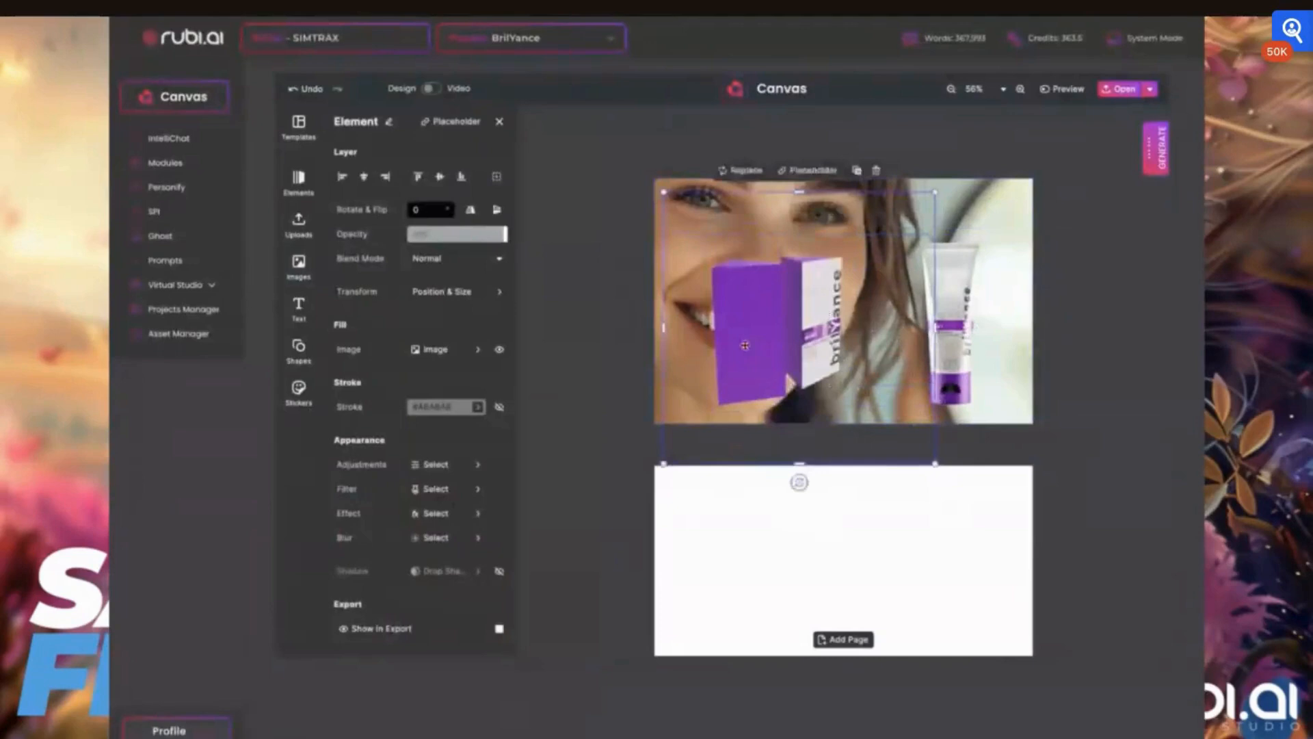
drag(664, 192, 506, 160)
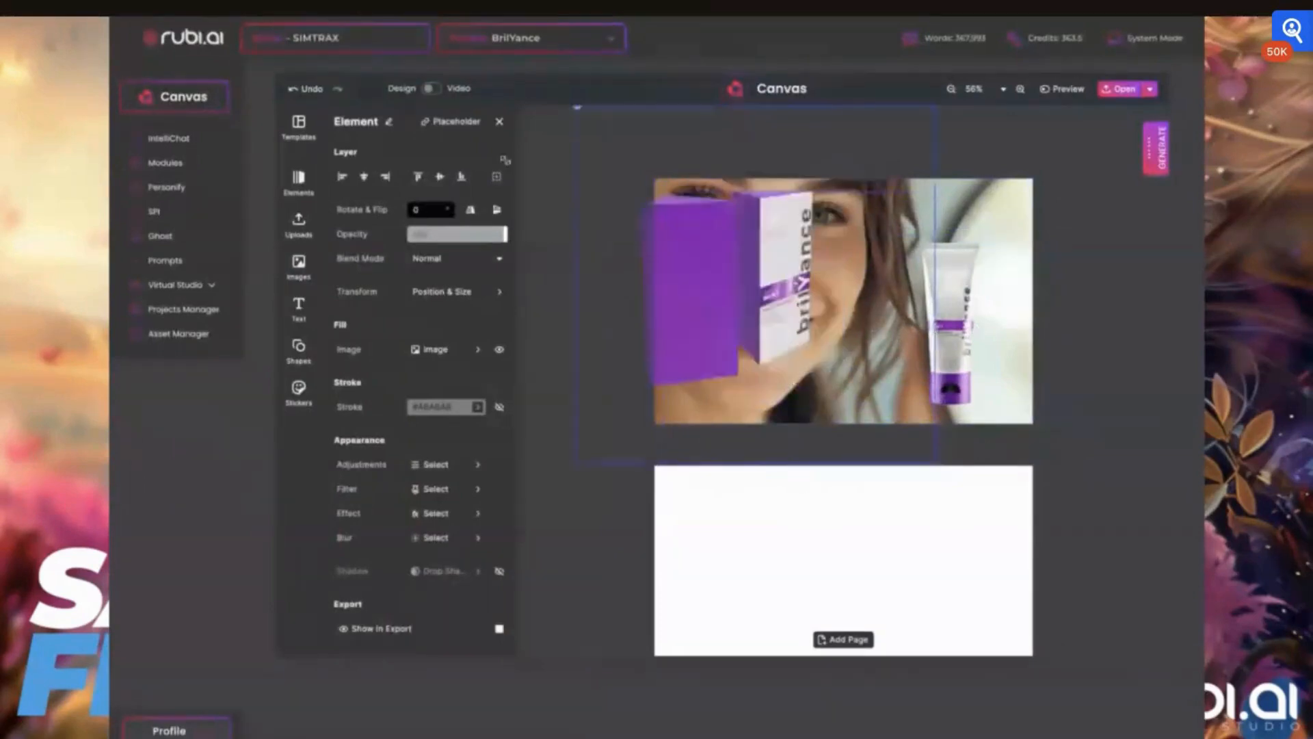
drag(576, 107, 560, 90)
drag(767, 275, 815, 301)
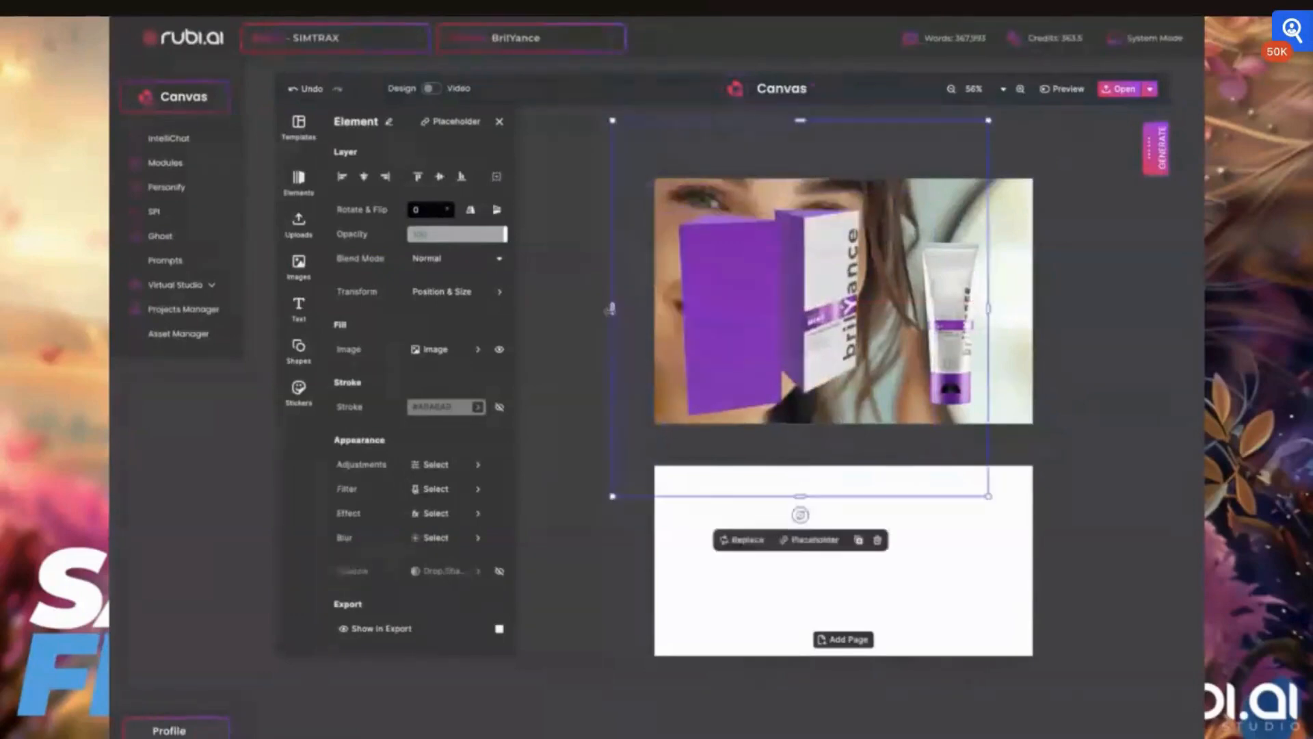
drag(612, 308, 774, 314)
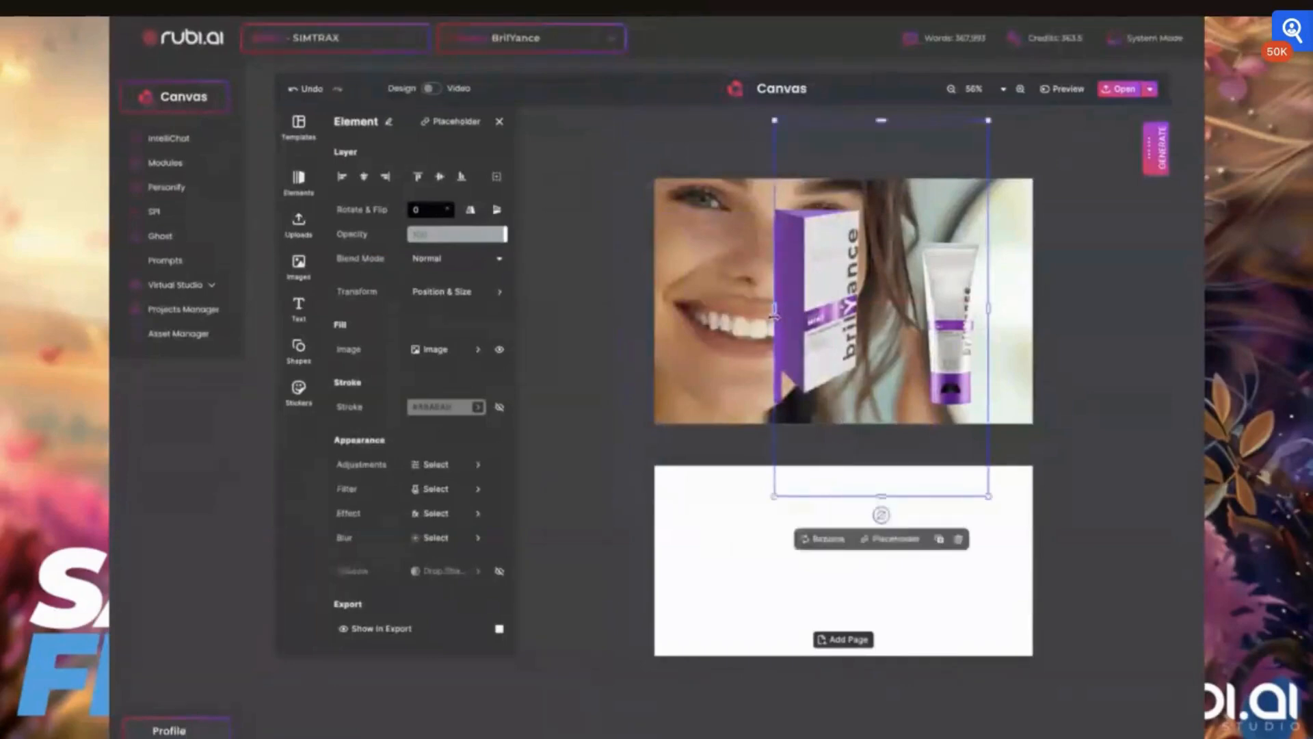
drag(881, 495, 864, 399)
drag(994, 268, 865, 266)
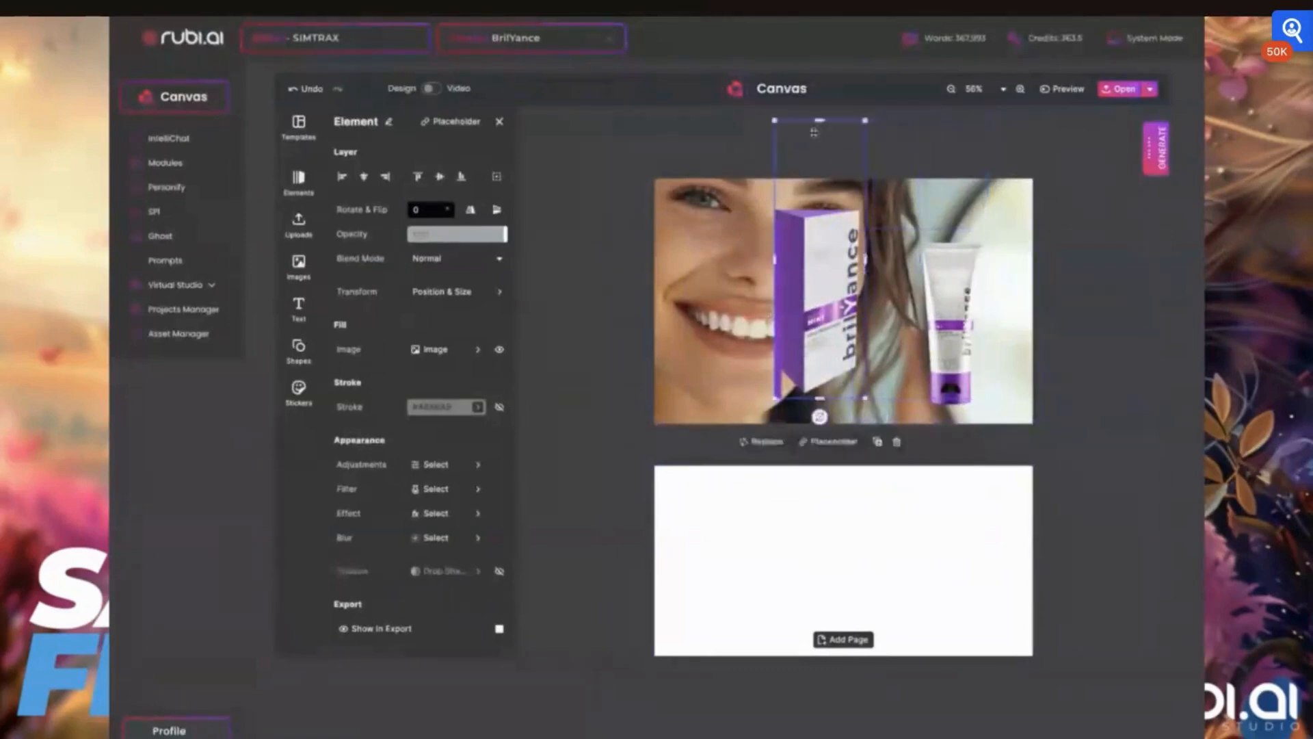
drag(814, 132, 815, 204)
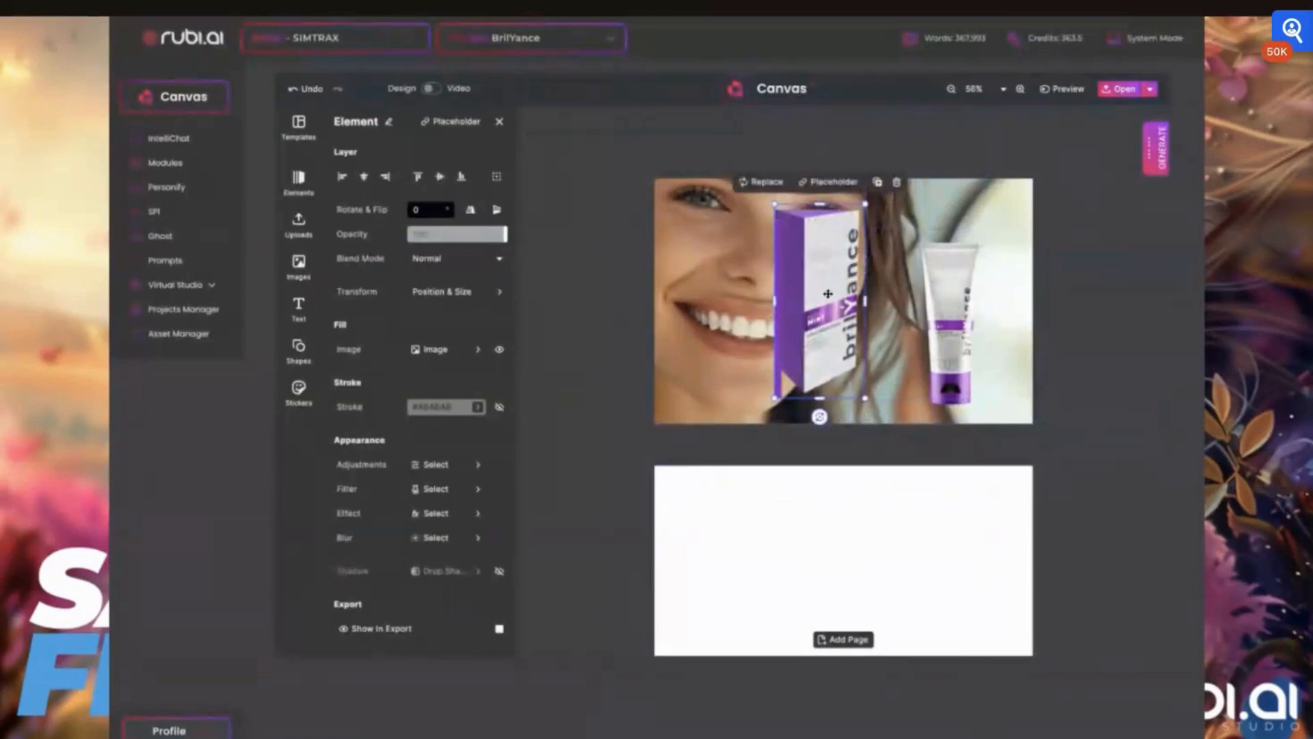
- Move the product box to the card's right edge and send it backward behind the tube
drag(828, 294, 967, 313)
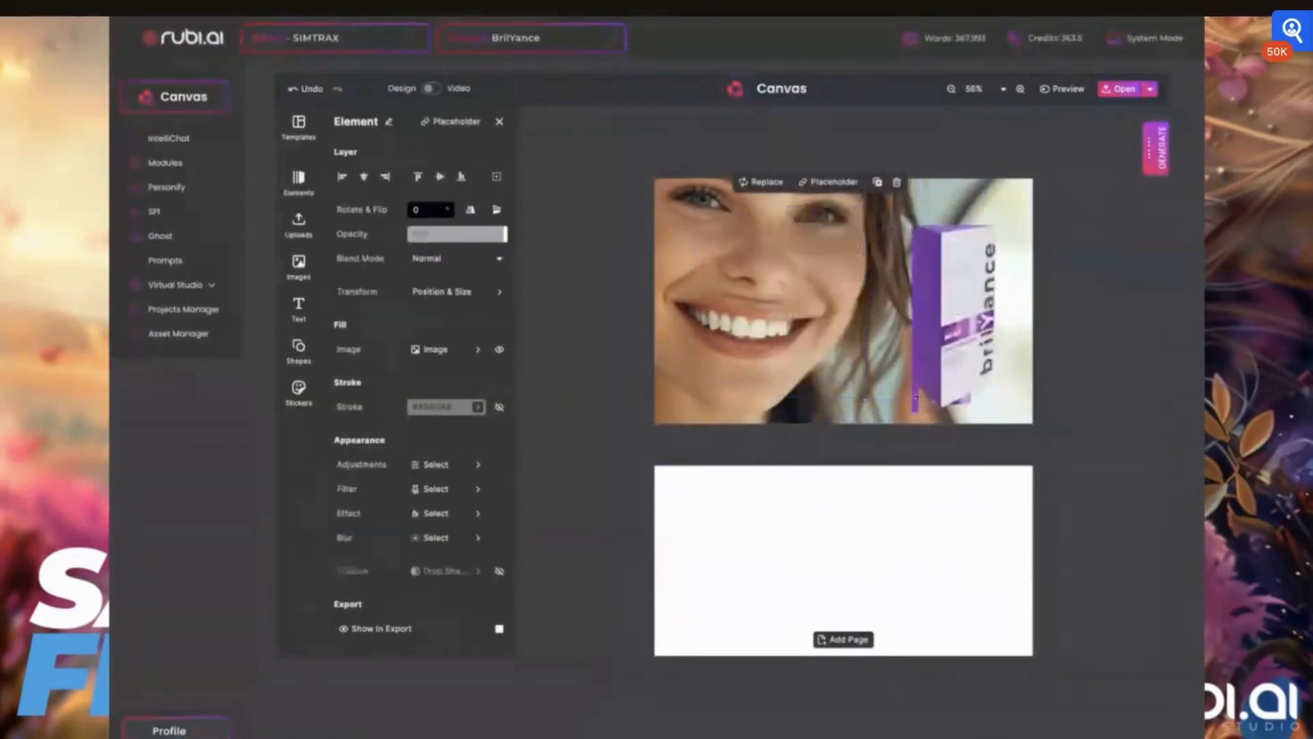
click(934, 231)
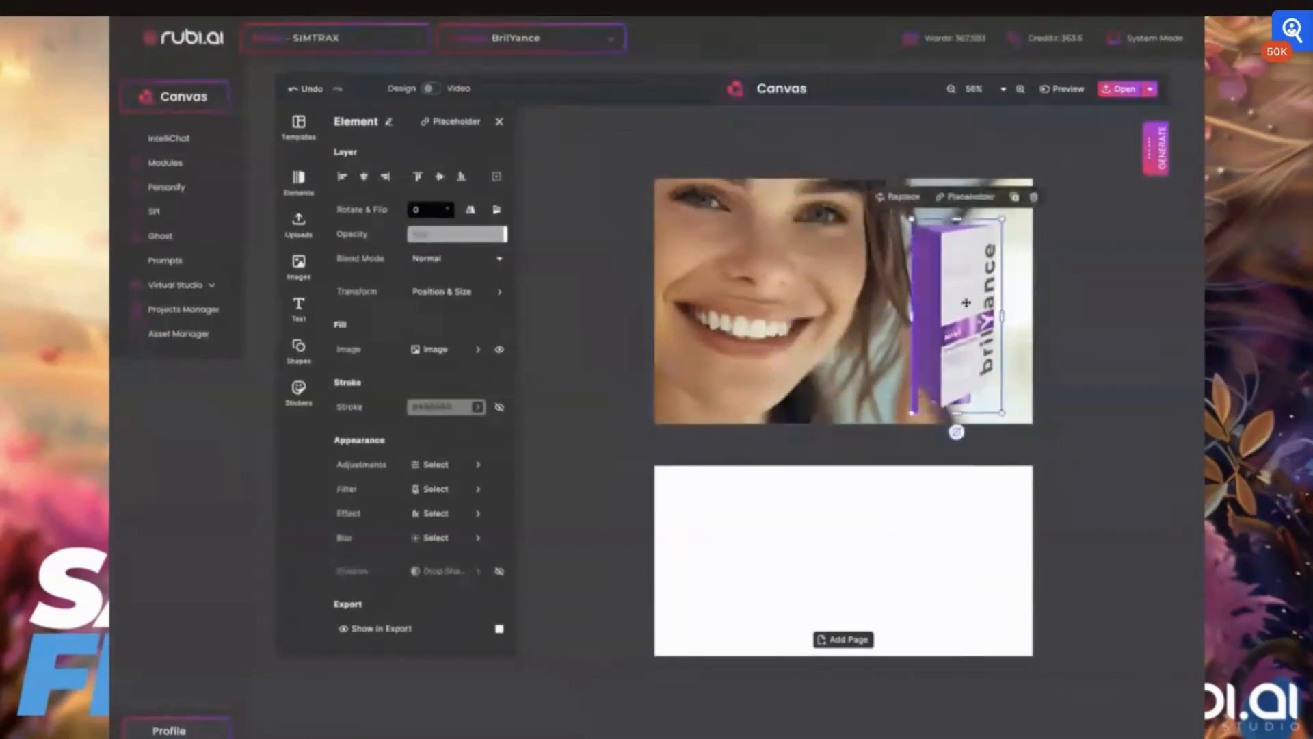
drag(964, 317, 969, 328)
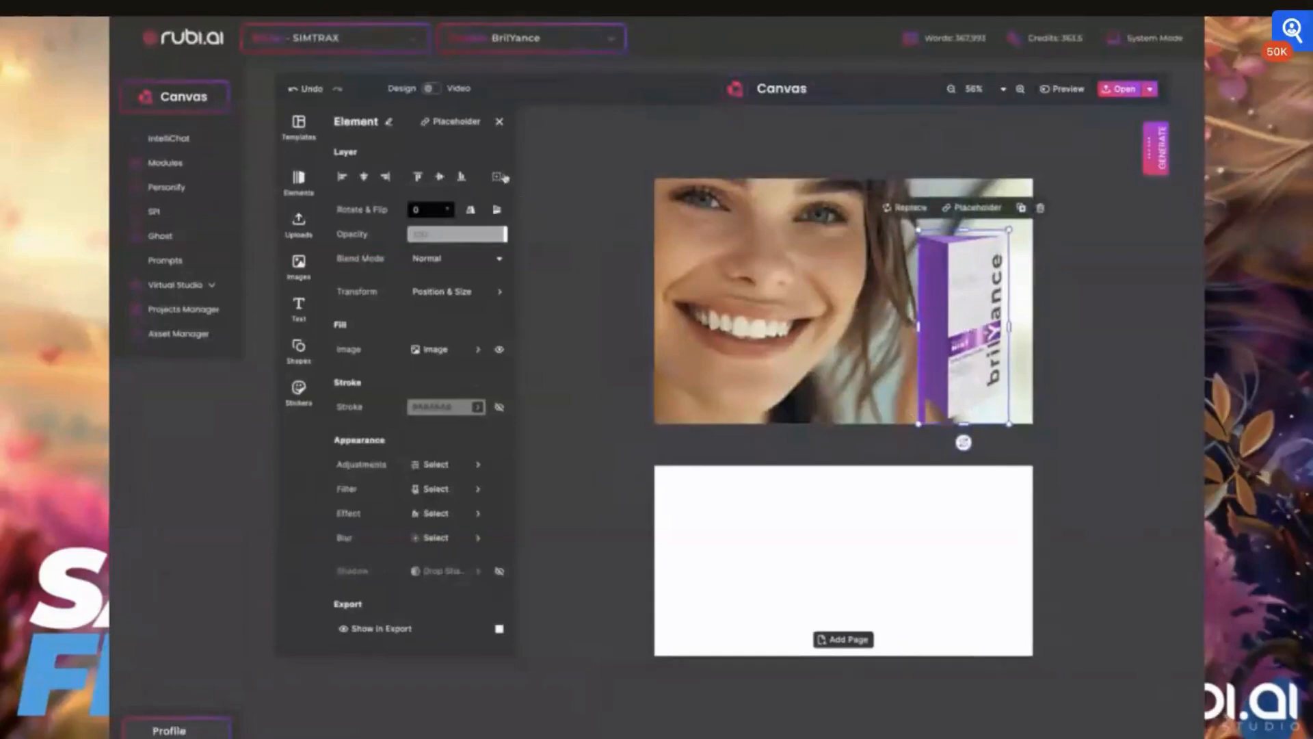
click(497, 178)
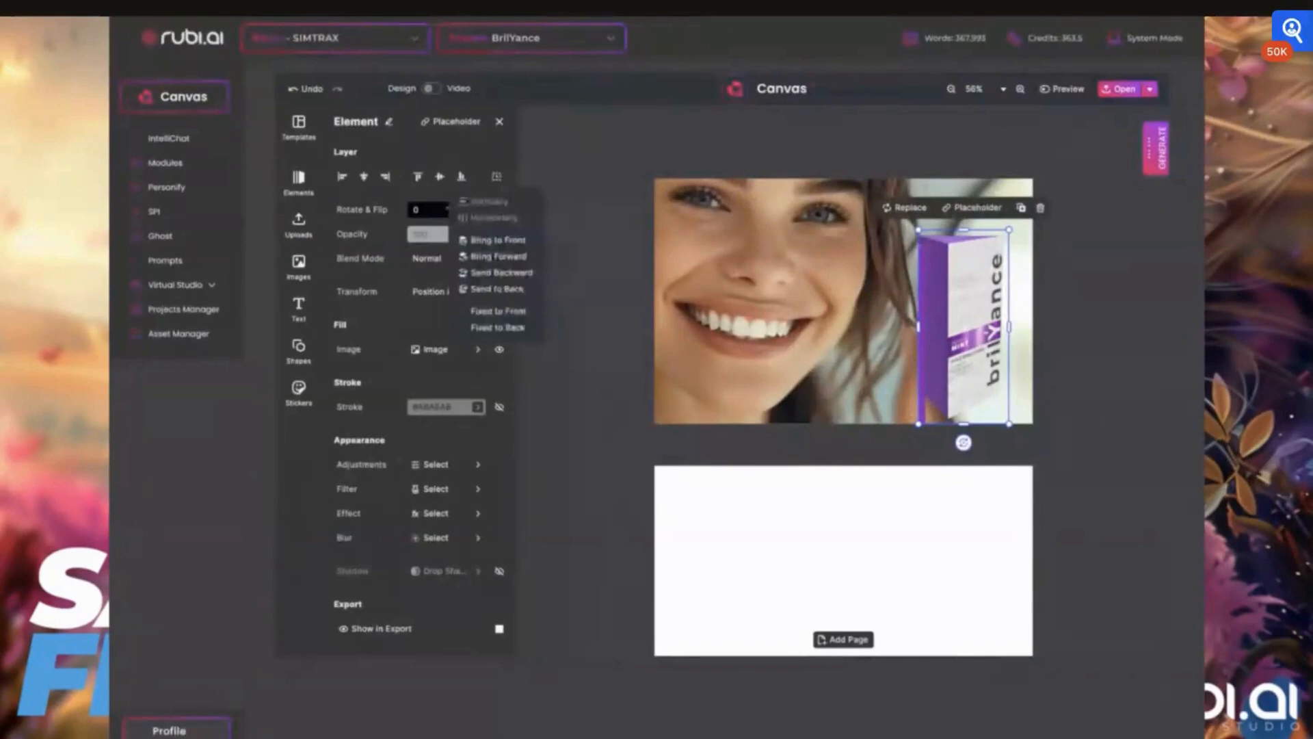
click(510, 274)
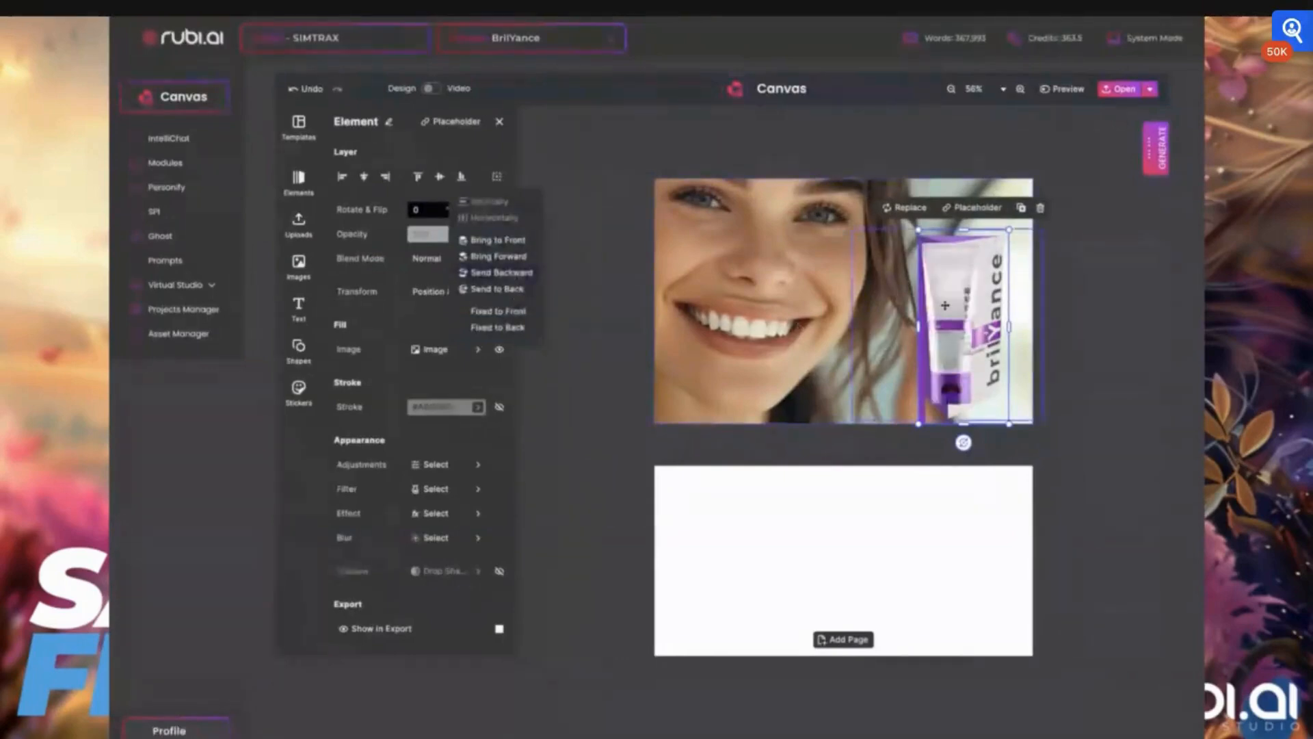
- Reposition the product tube in front of the box at the card's lower right
drag(961, 308, 781, 294)
click(934, 288)
drag(886, 333, 826, 327)
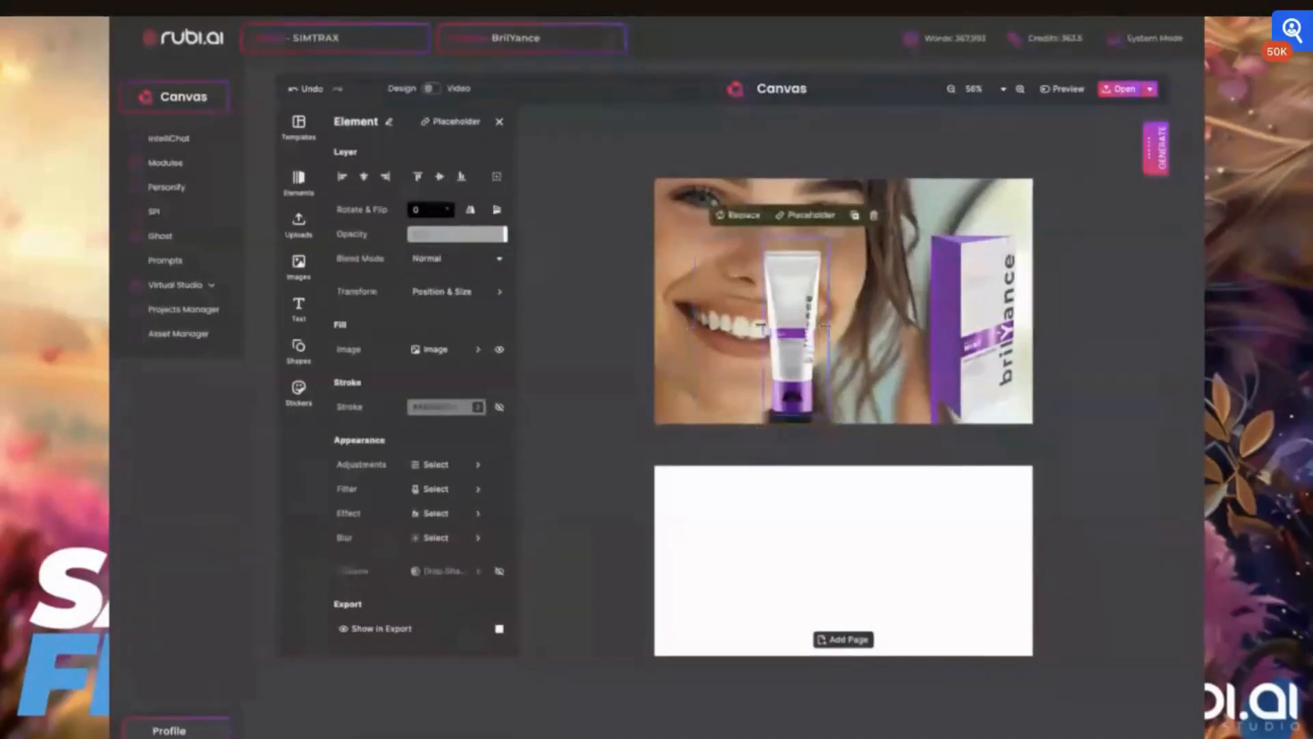
drag(791, 301, 927, 298)
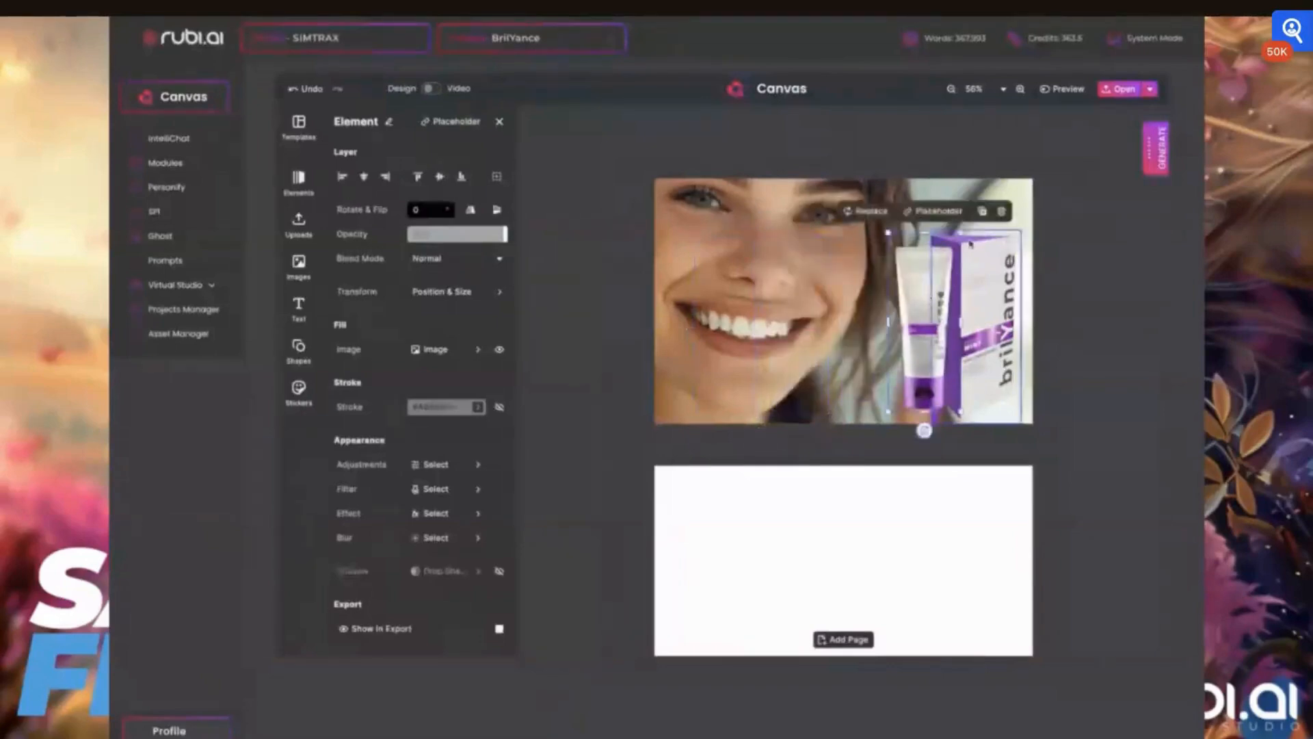
click(944, 421)
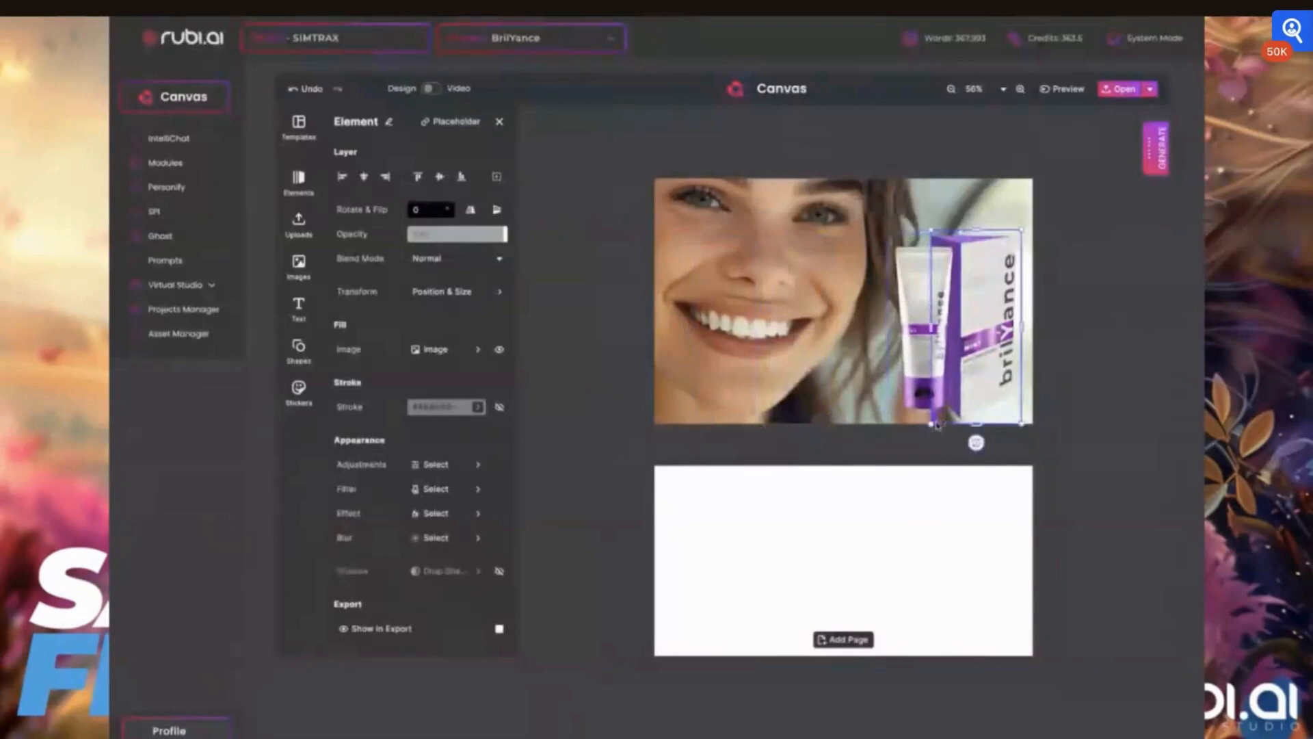
mouse_move(977, 422)
mouse_down()
mouse_move(973, 405)
mouse_move(971, 423)
mouse_up()
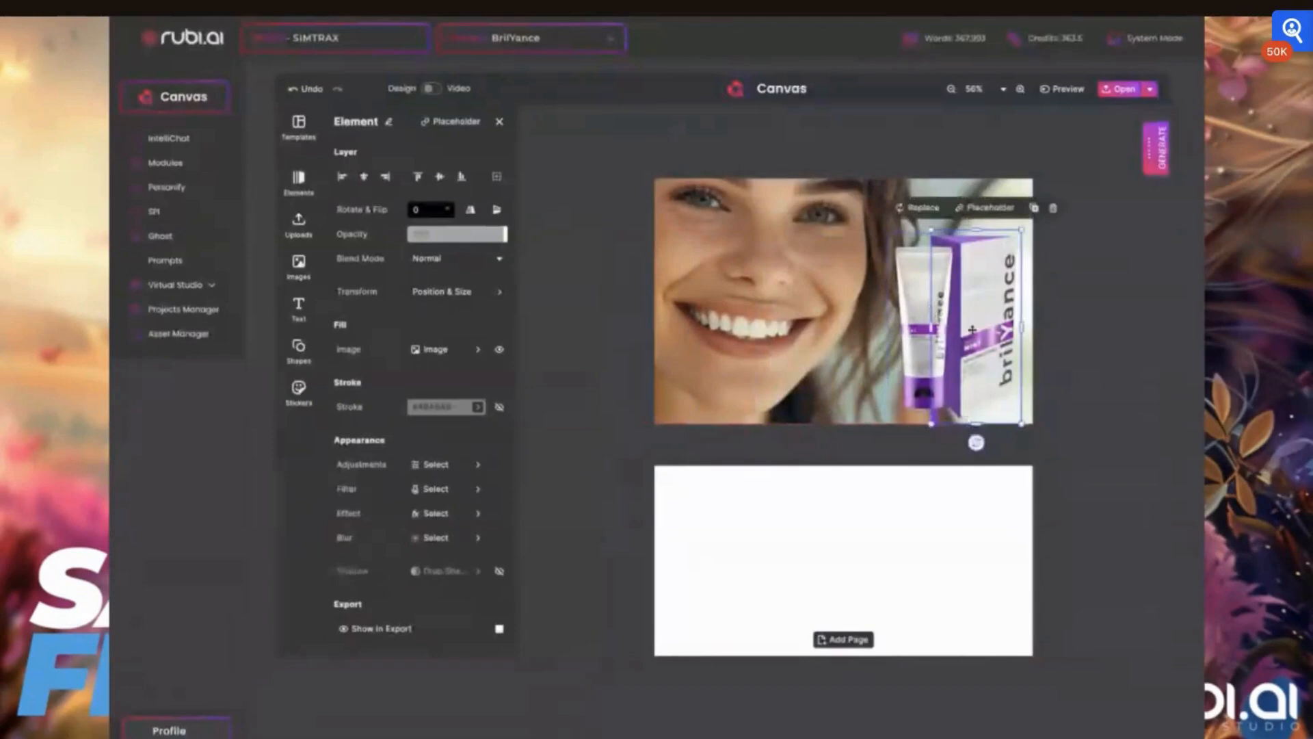
- Enlarge the tube slightly, shift the box further right, and deselect everything
click(889, 250)
drag(888, 233, 880, 214)
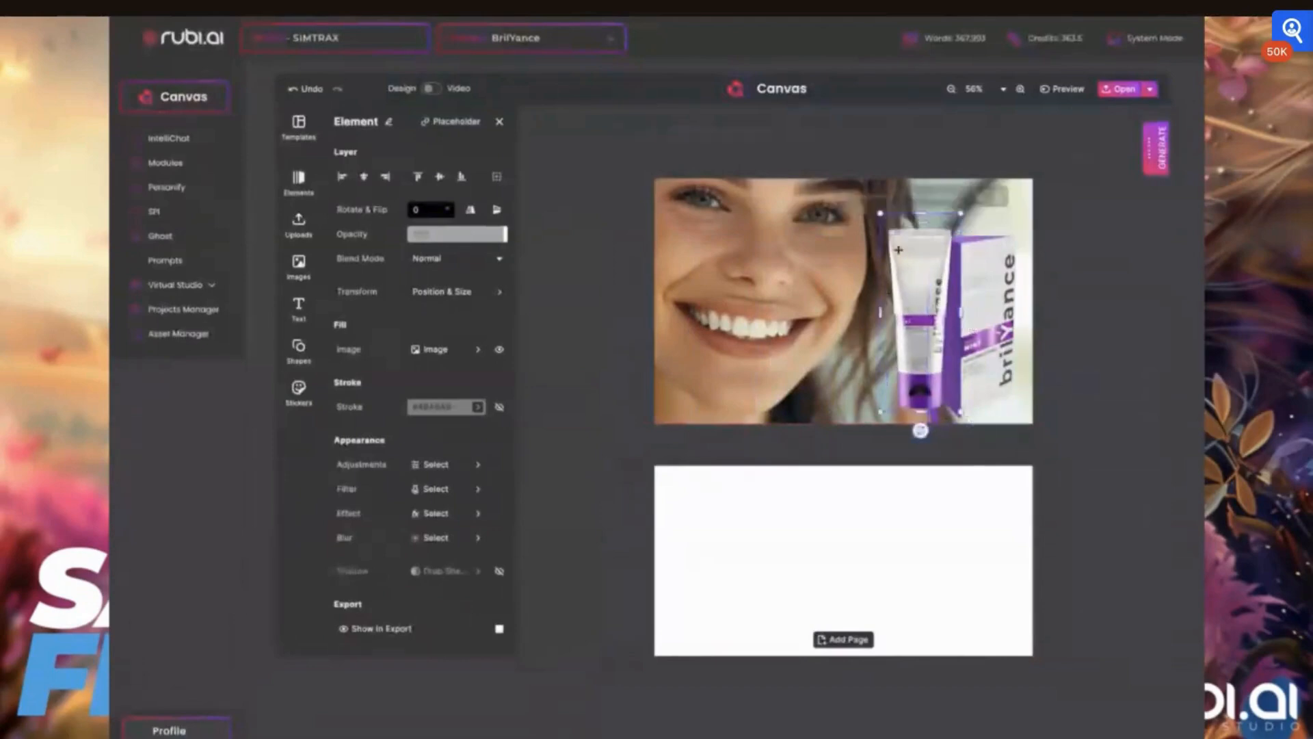
drag(922, 272, 996, 283)
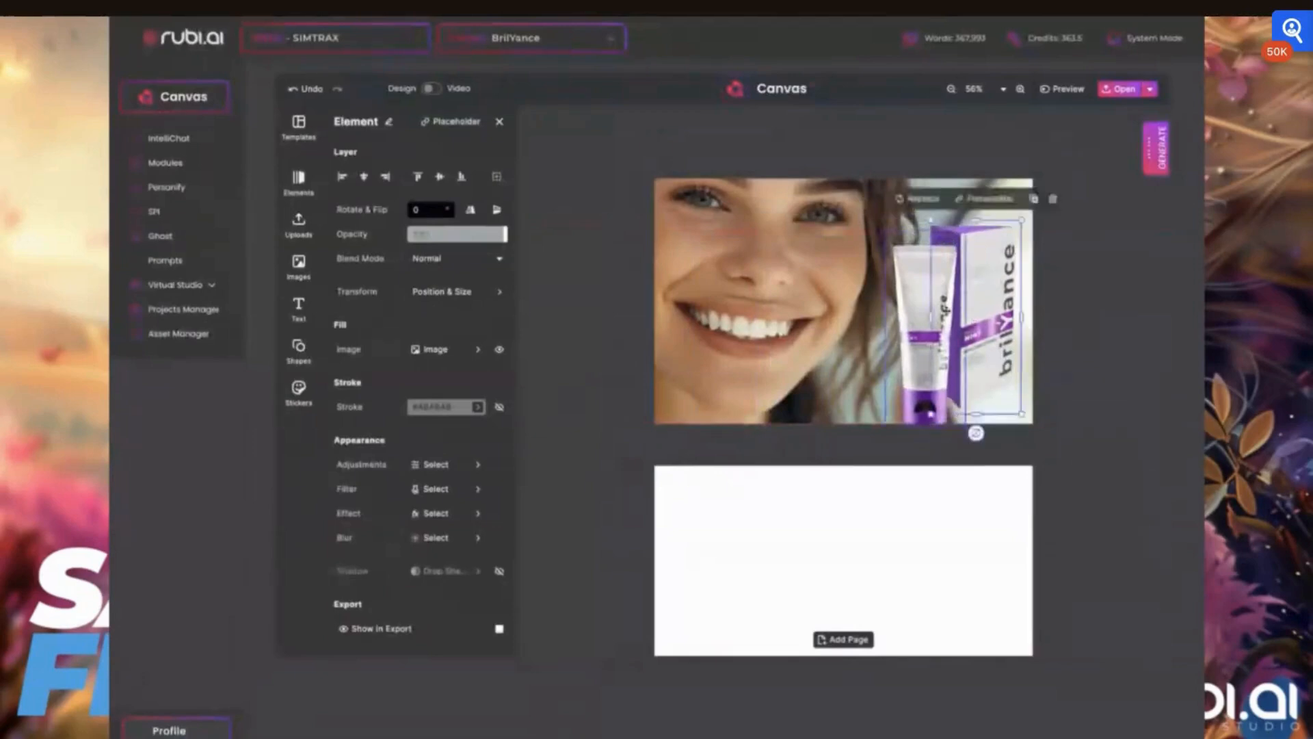
drag(926, 308, 926, 299)
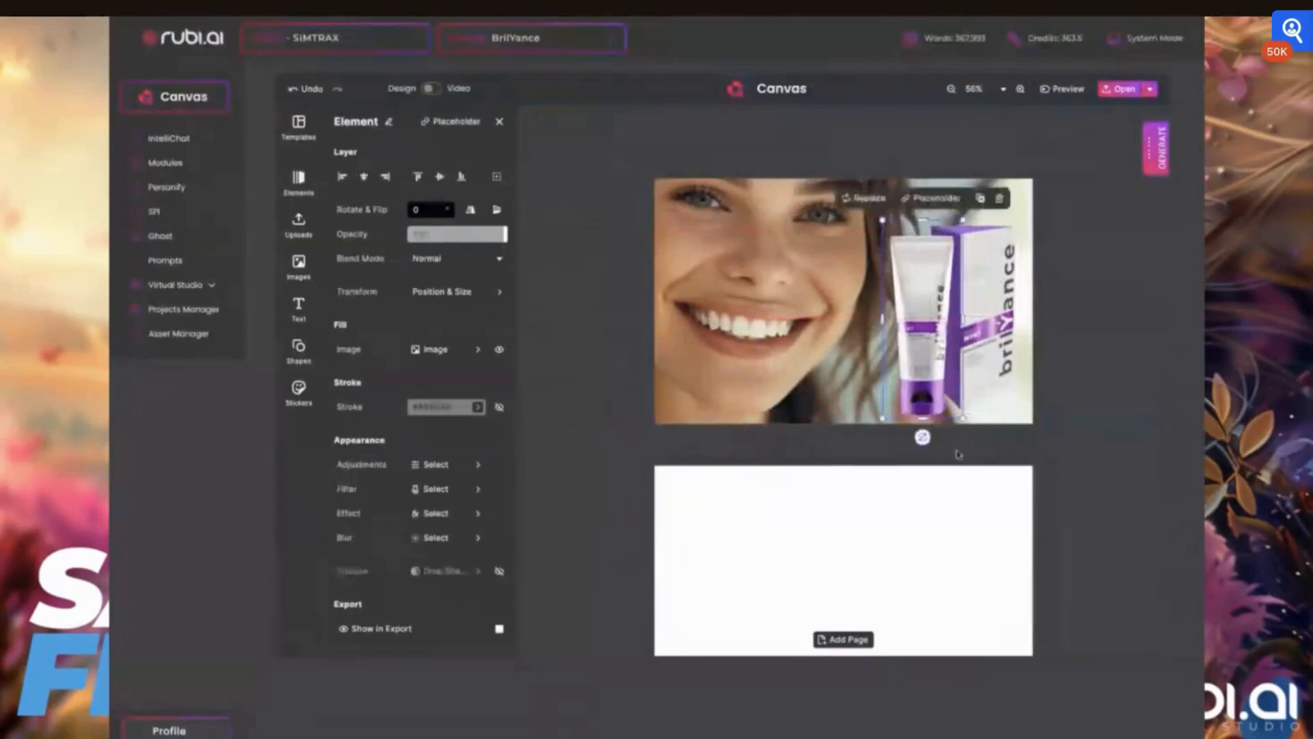
click(1066, 370)
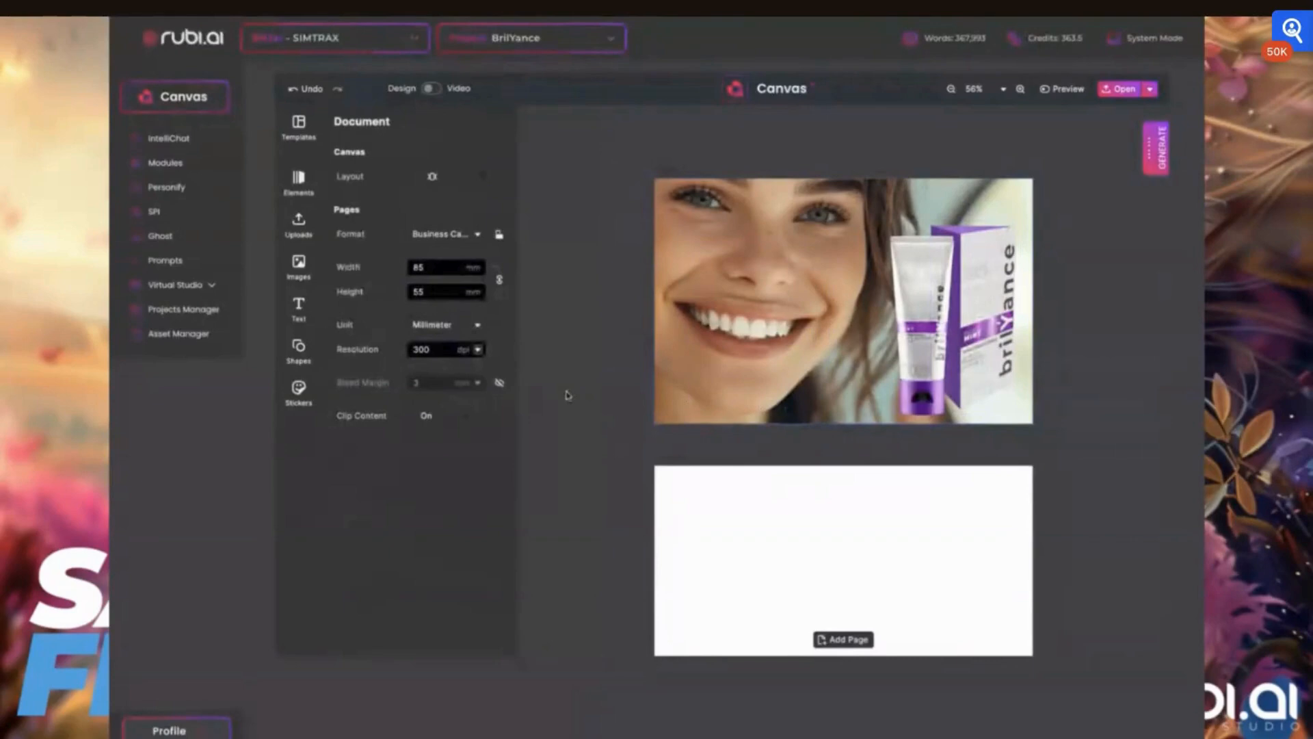
- Add the brilYance logo image from the image uploads onto the card
click(299, 267)
click(484, 186)
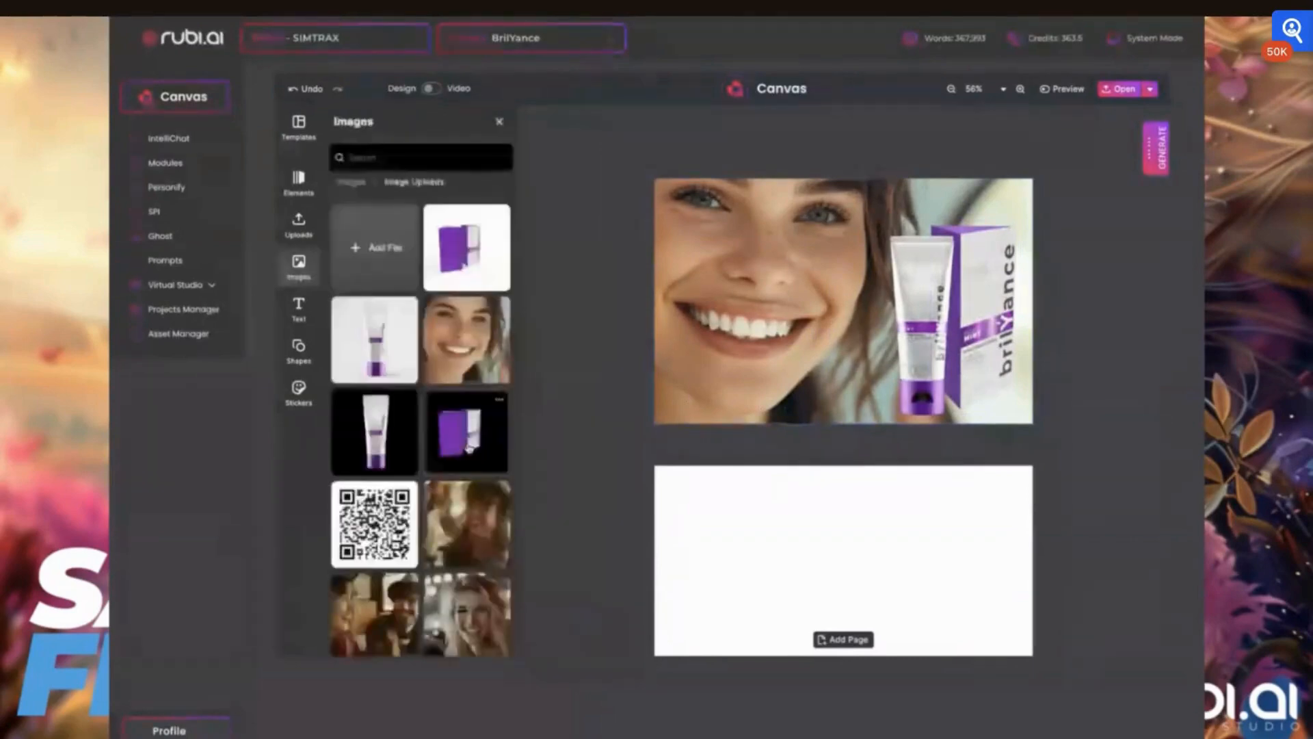
scroll(469, 448, down, 2)
scroll(468, 448, down, 2)
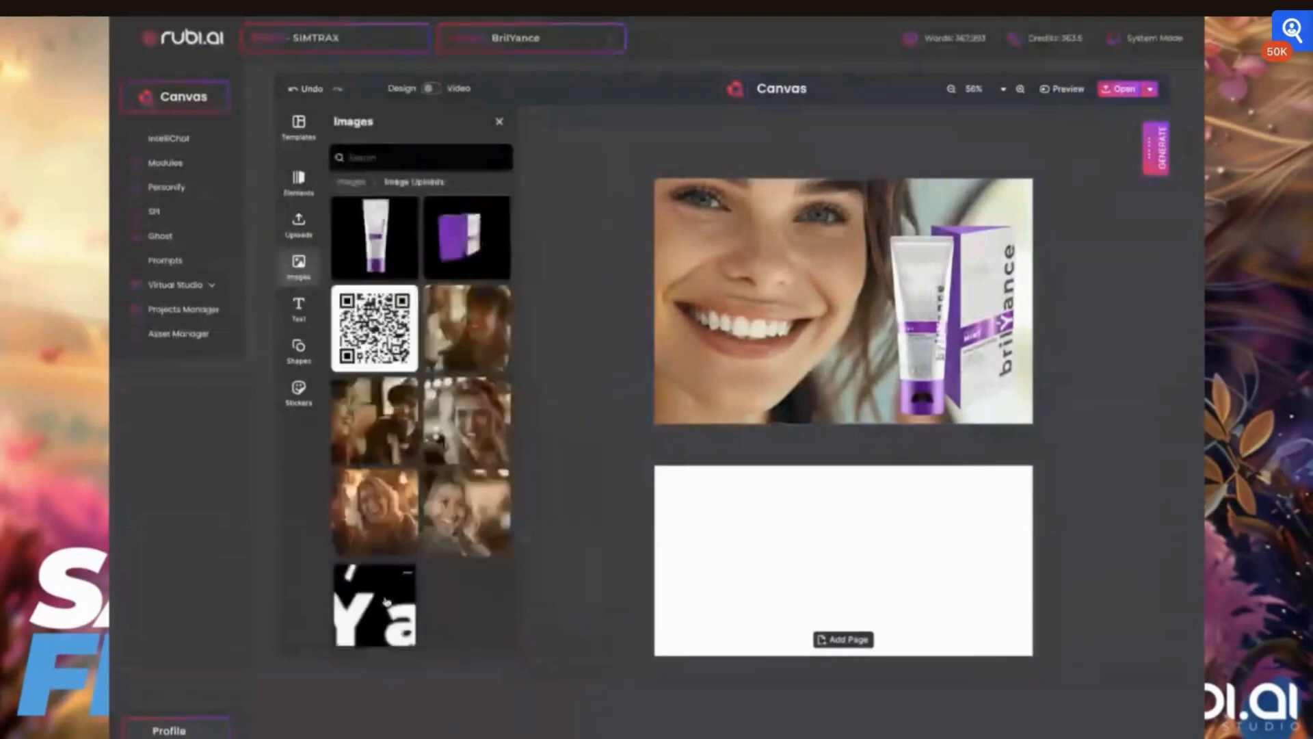
drag(387, 602, 892, 308)
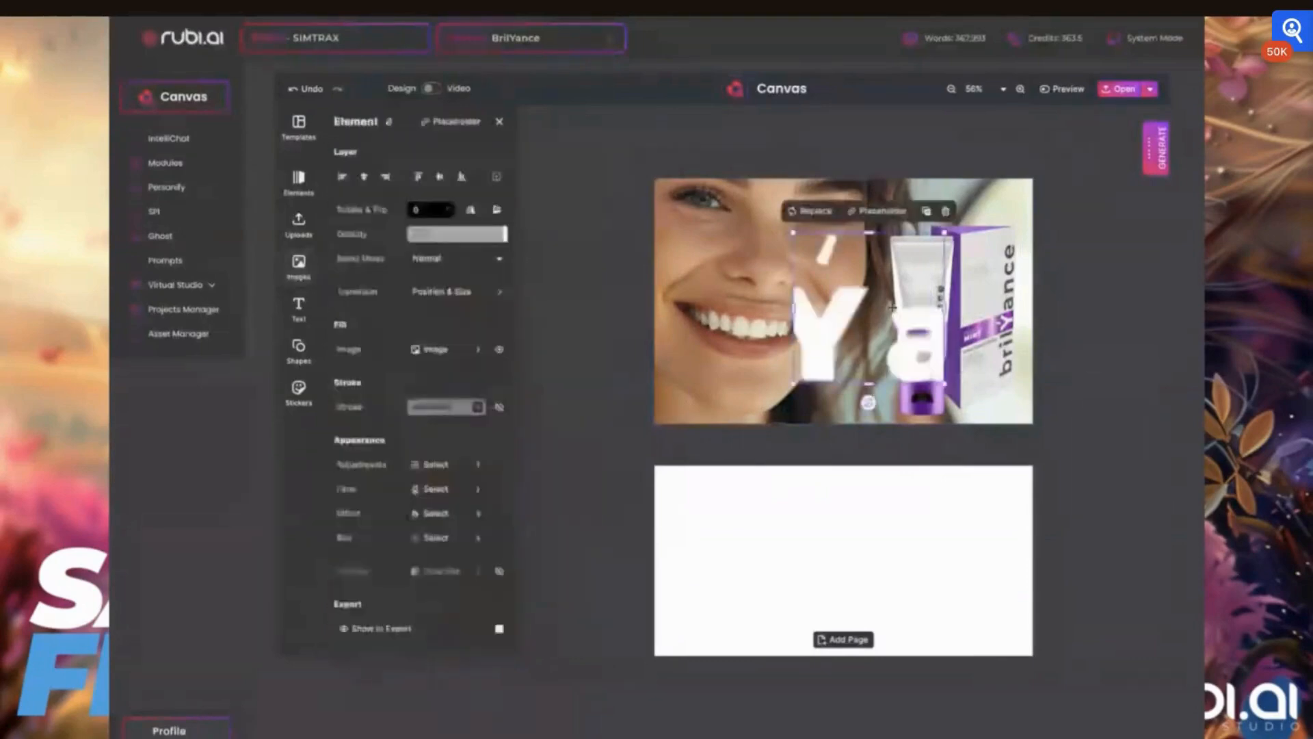
- Widen the logo's crop area so the full brilYance wordmark is shown
double_click(851, 300)
drag(794, 308, 437, 307)
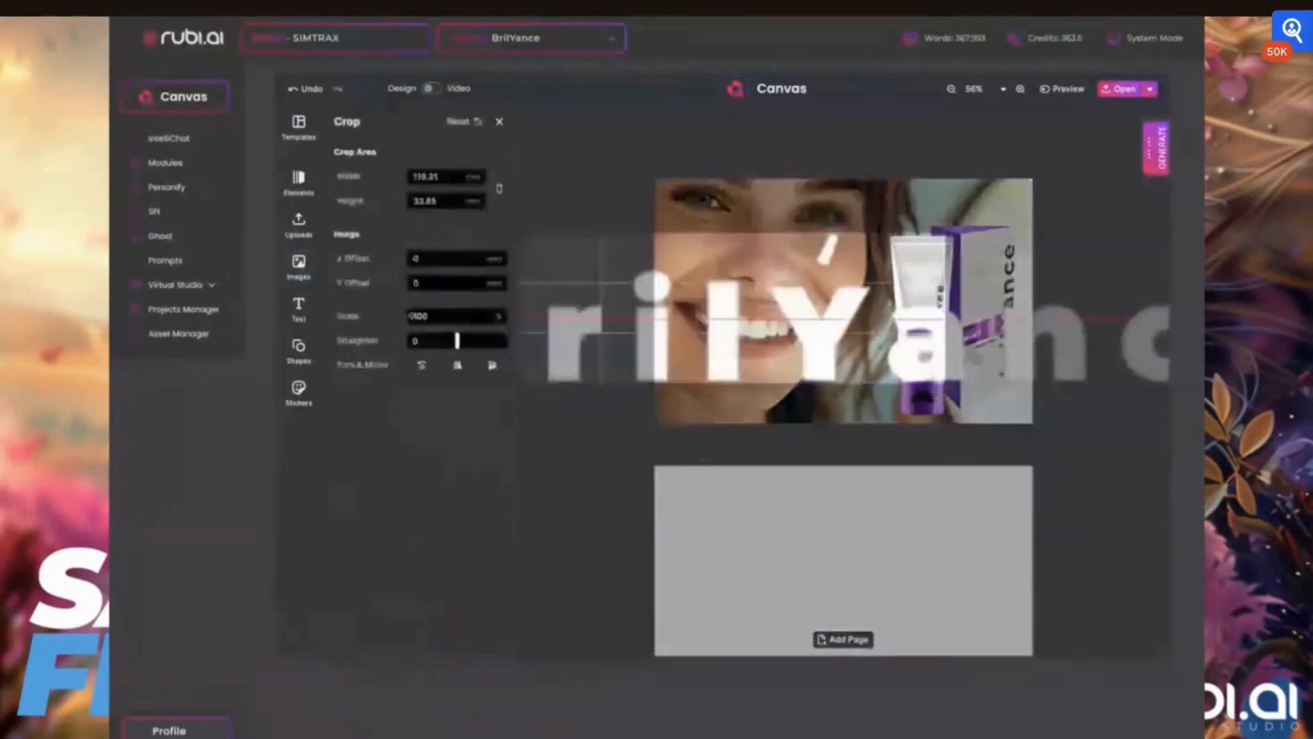
drag(945, 307, 1183, 309)
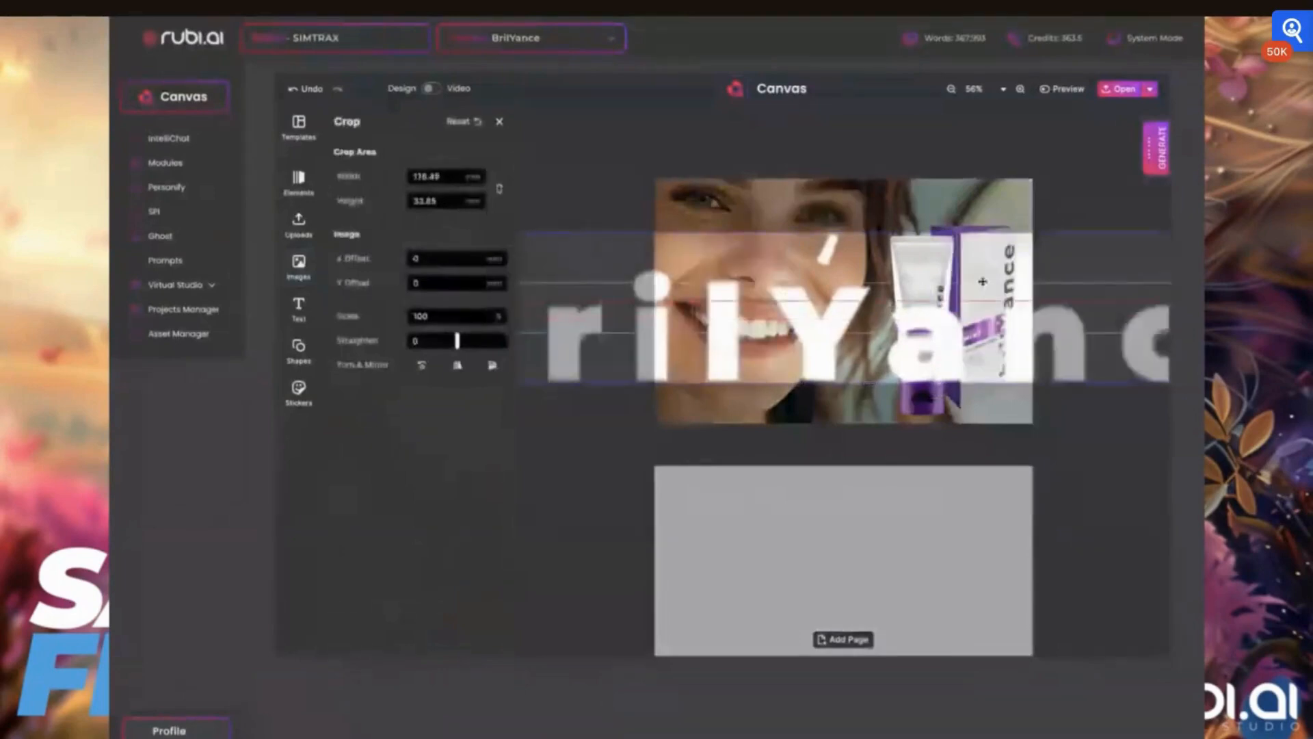
- Shrink the brilYance logo and place it at the photo's lower left
double_click(712, 293)
drag(714, 301, 882, 286)
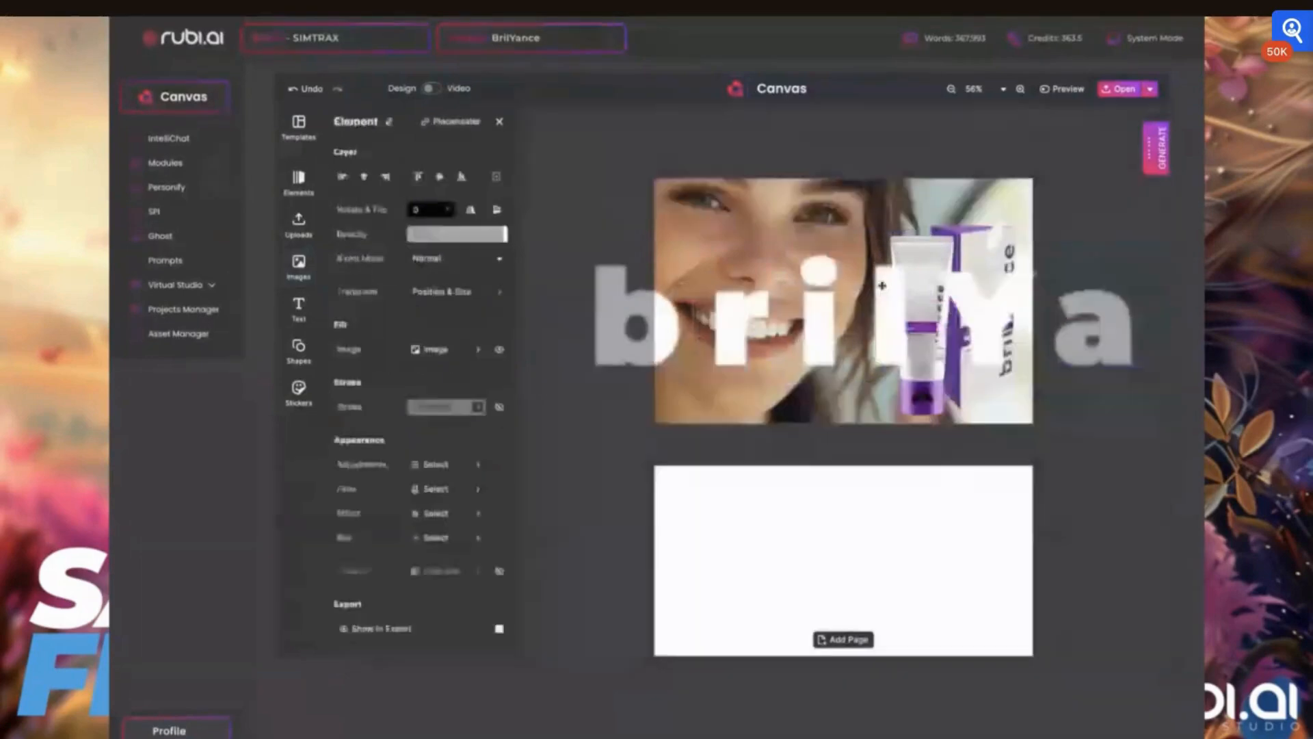
drag(593, 216, 591, 352)
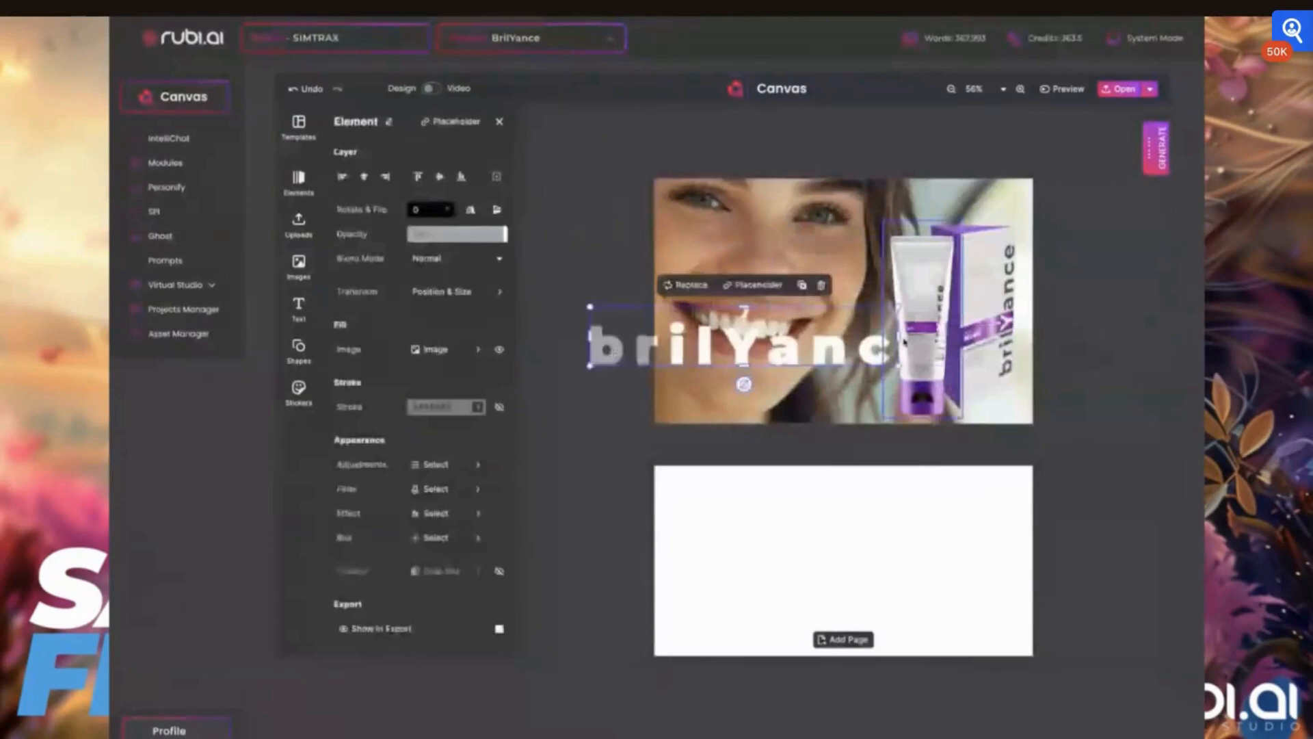
drag(898, 337, 728, 368)
- Select the tube and box together and nudge them slightly upward
shift+click(961, 315)
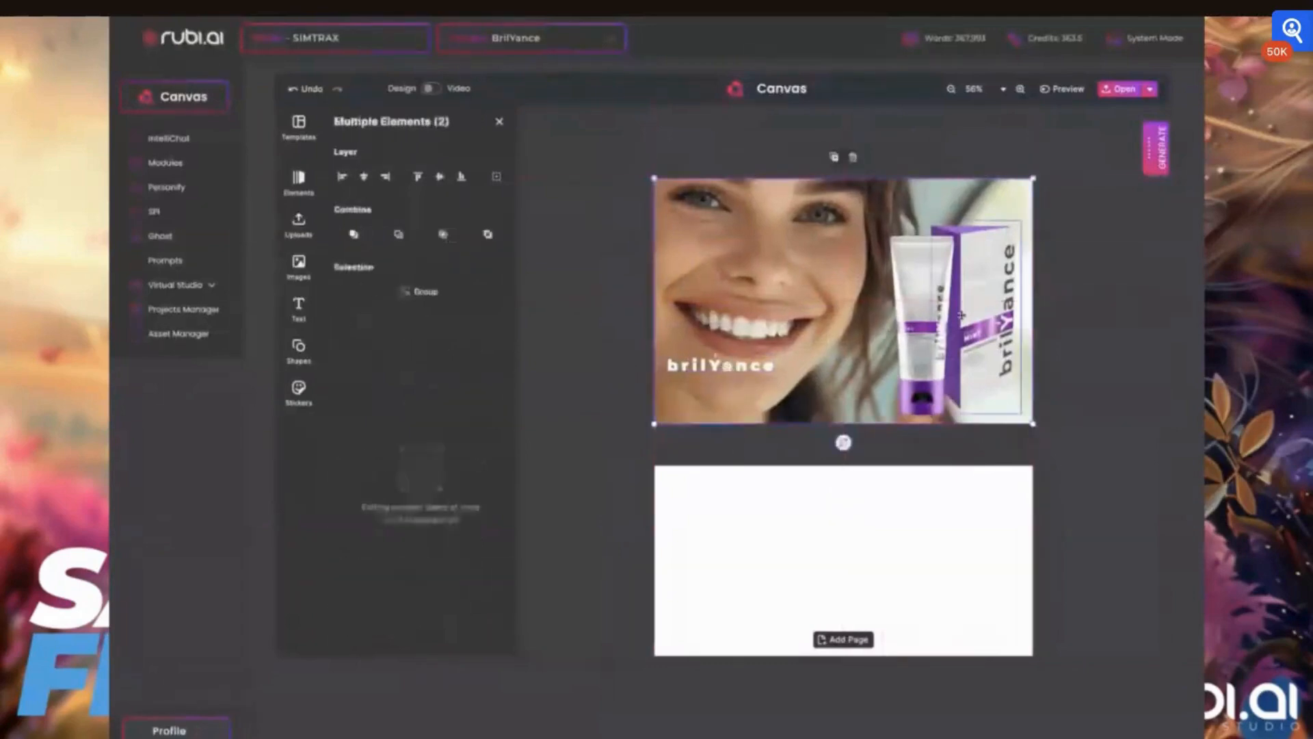
shift+click(932, 314)
drag(992, 329, 992, 320)
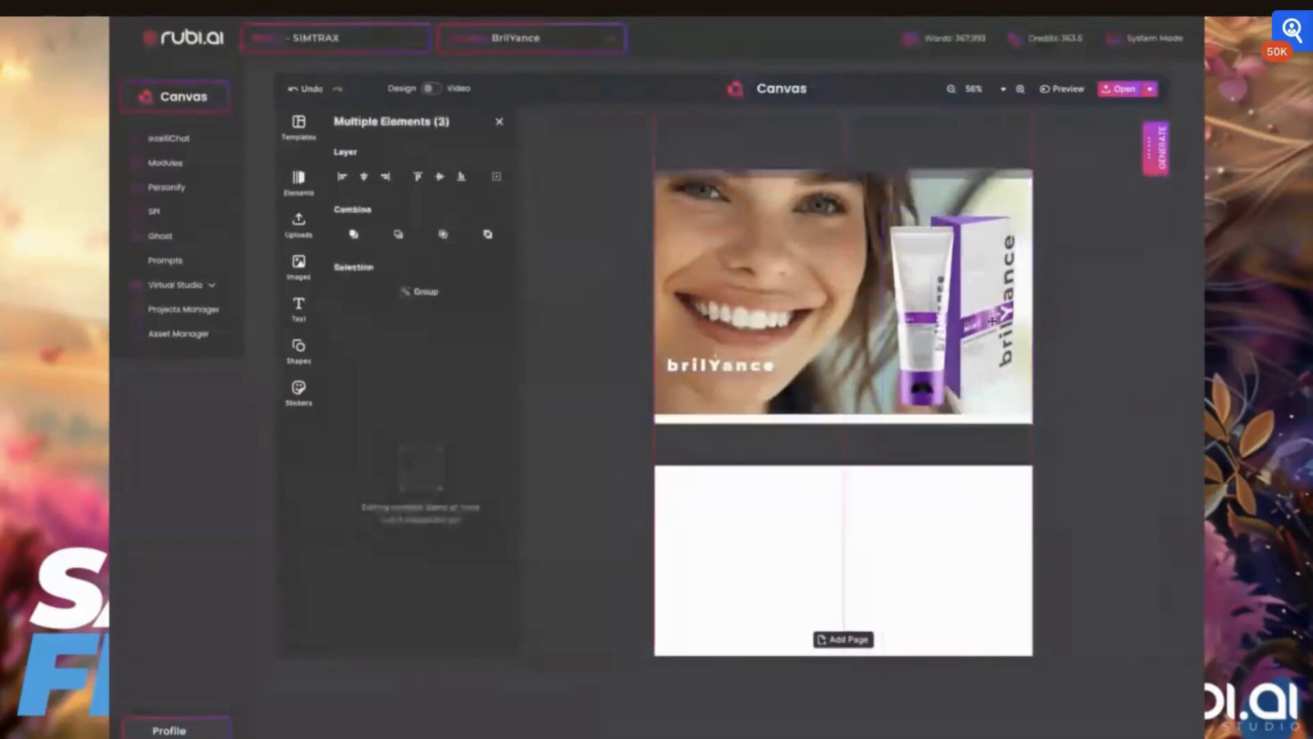
click(936, 327)
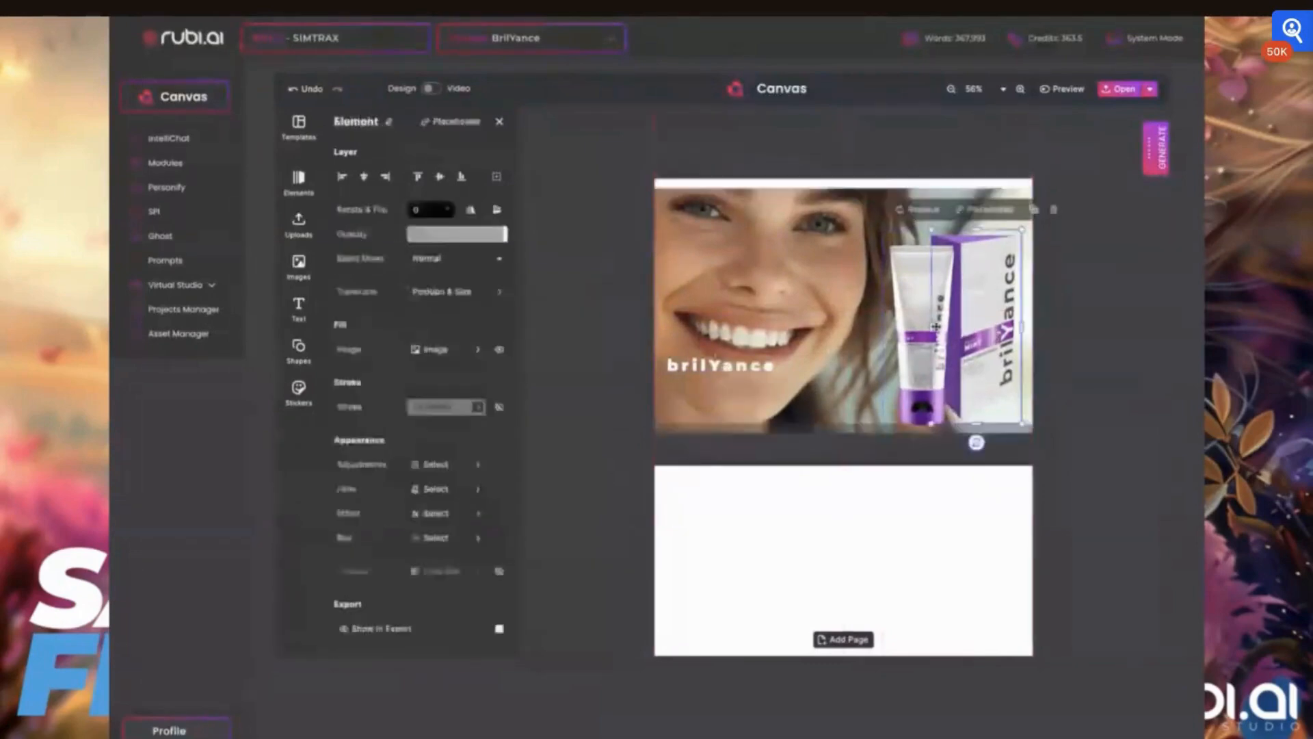
shift+click(935, 327)
drag(981, 326, 982, 301)
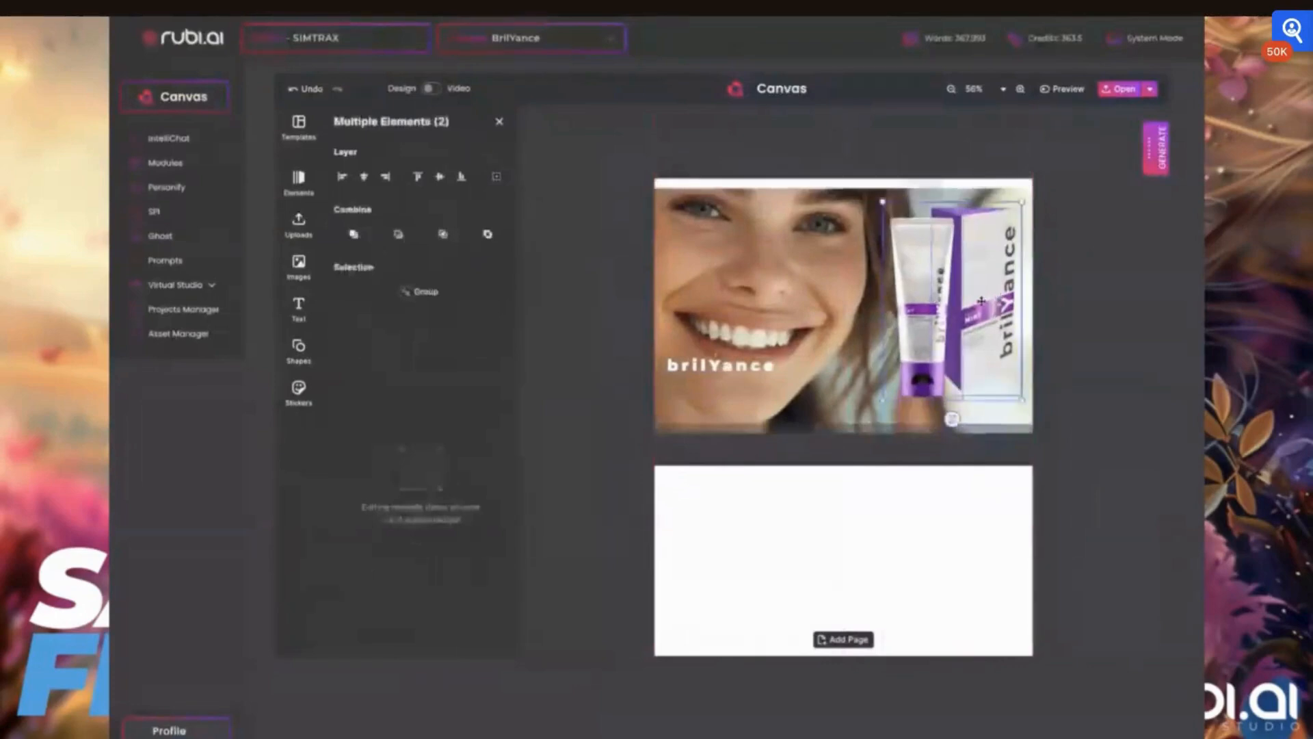
click(801, 319)
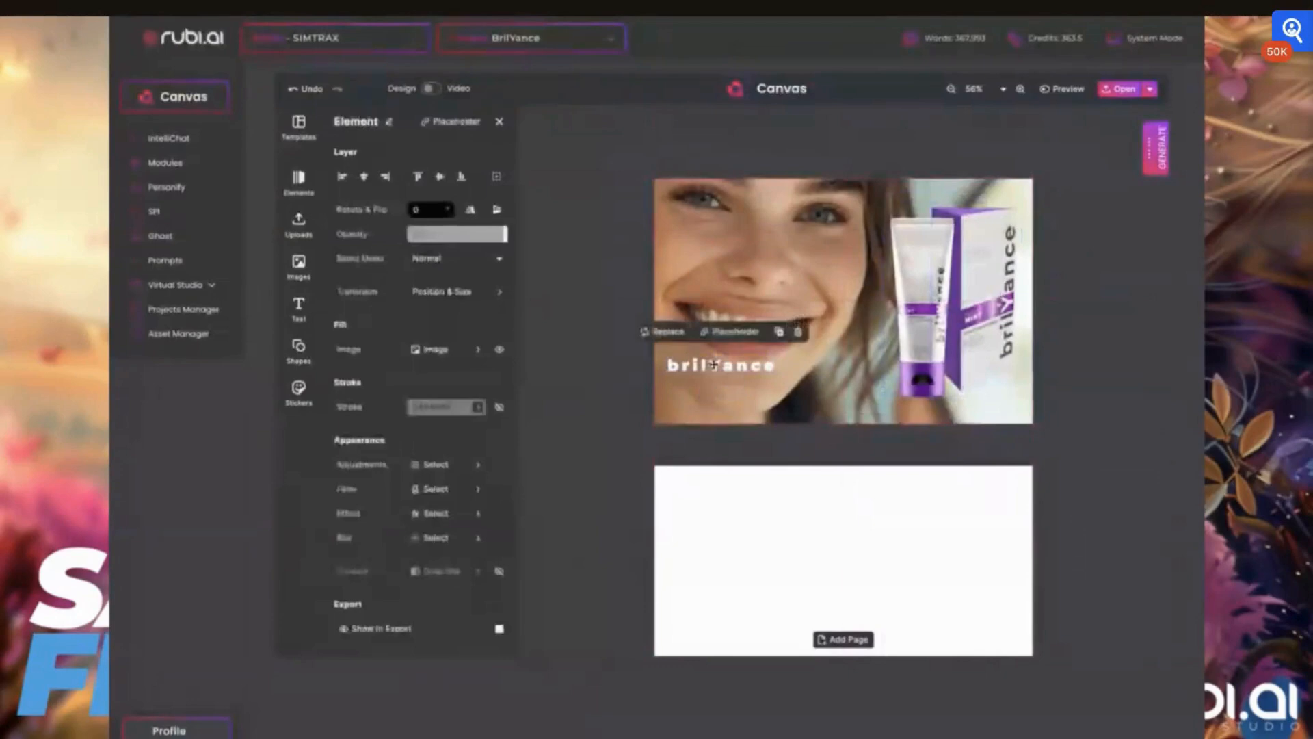
- Move the brilYance logo to the right, just below the tube and box
drag(713, 365, 836, 376)
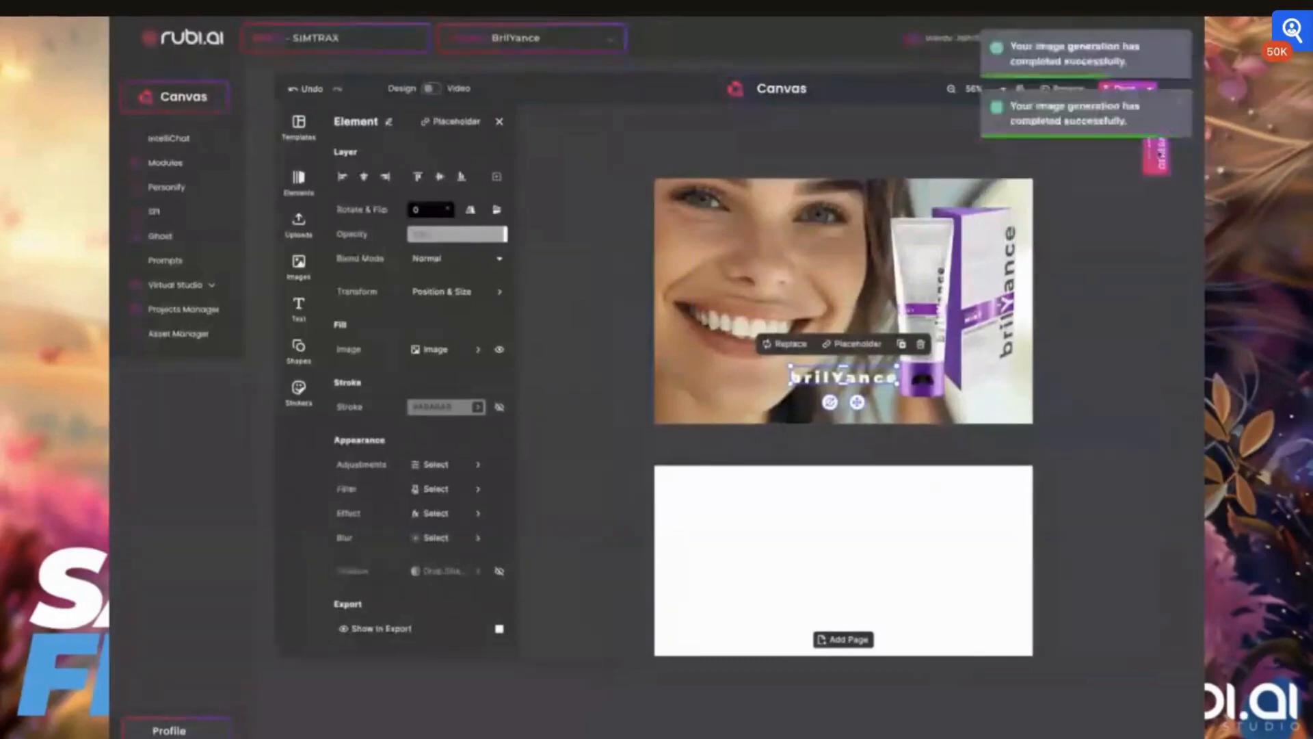
- Open the image generator's recent MidJourney images and browse through the gallery
click(1155, 167)
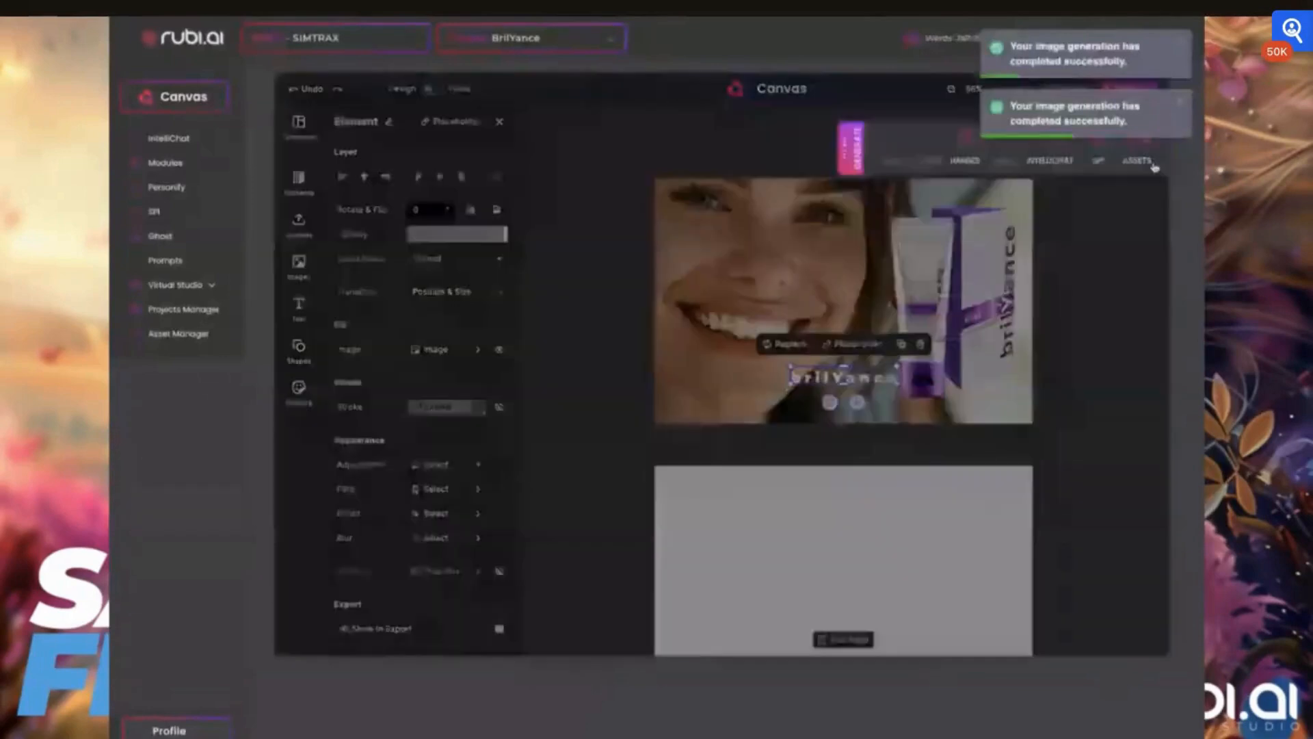
click(964, 145)
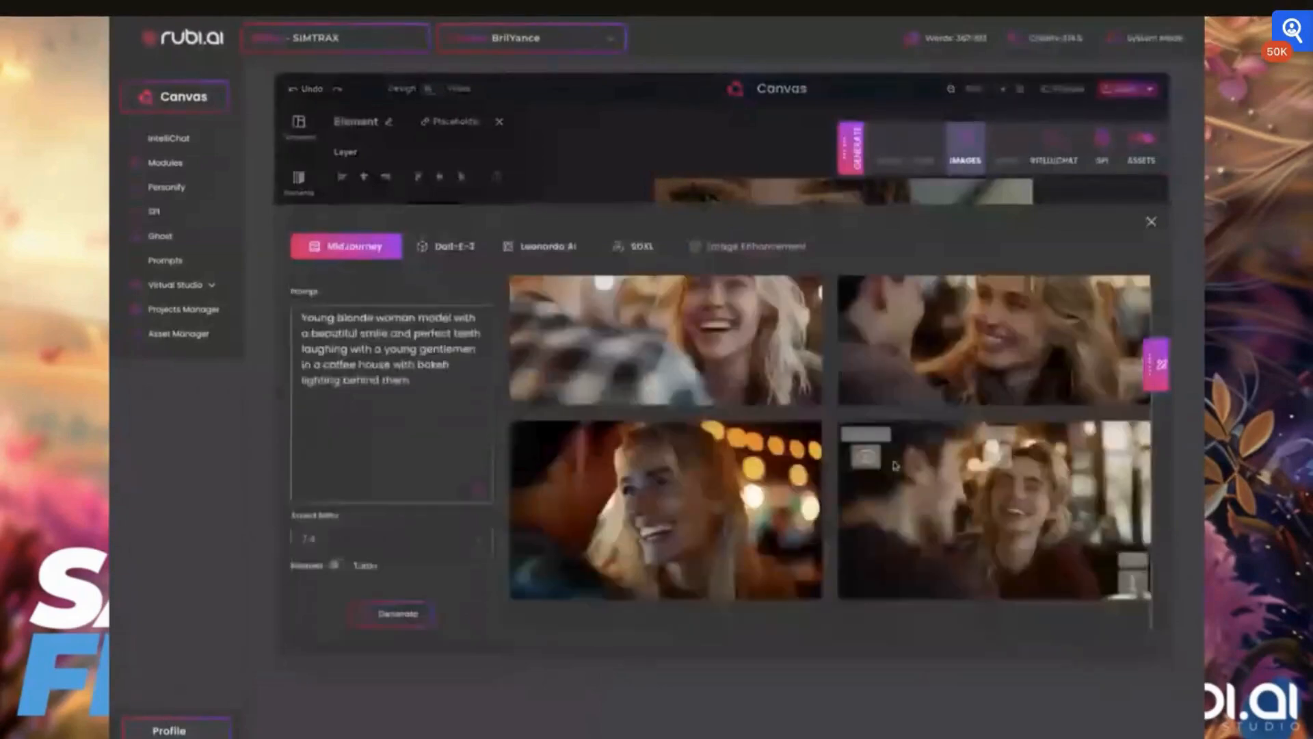
scroll(691, 473, down, 2)
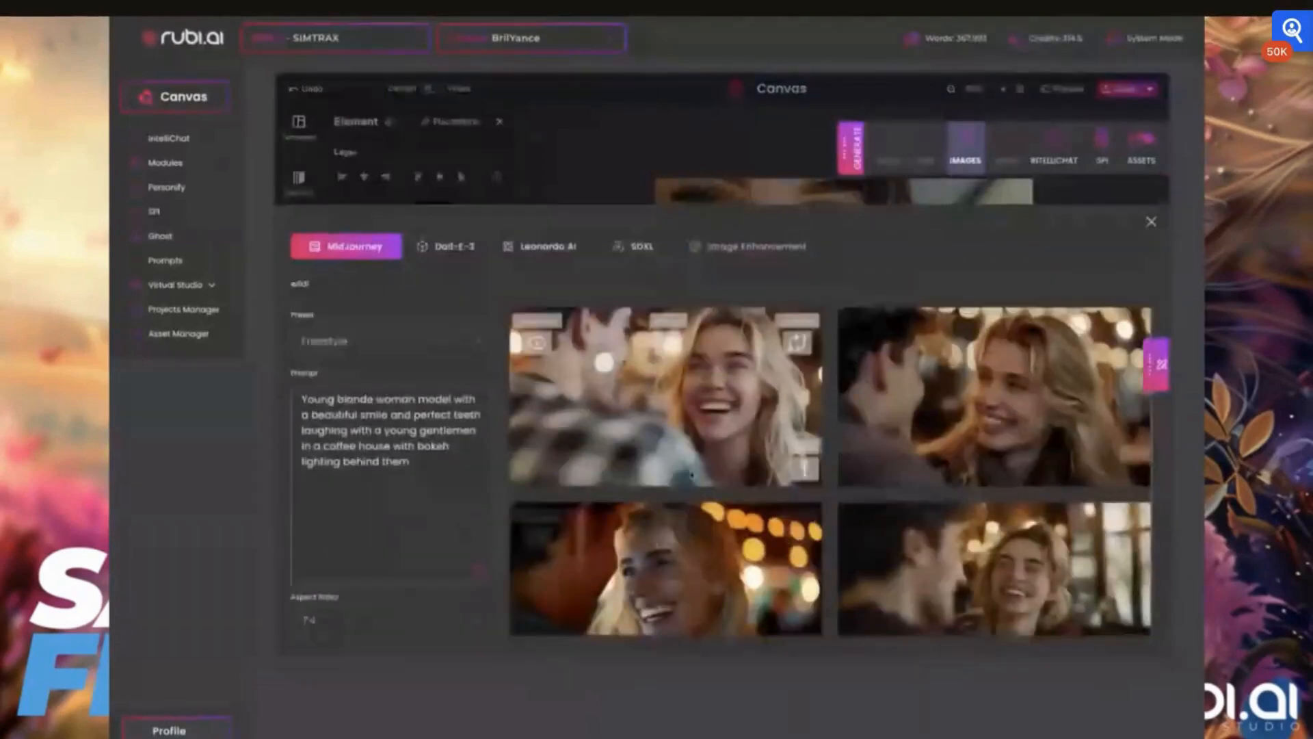
click(1157, 366)
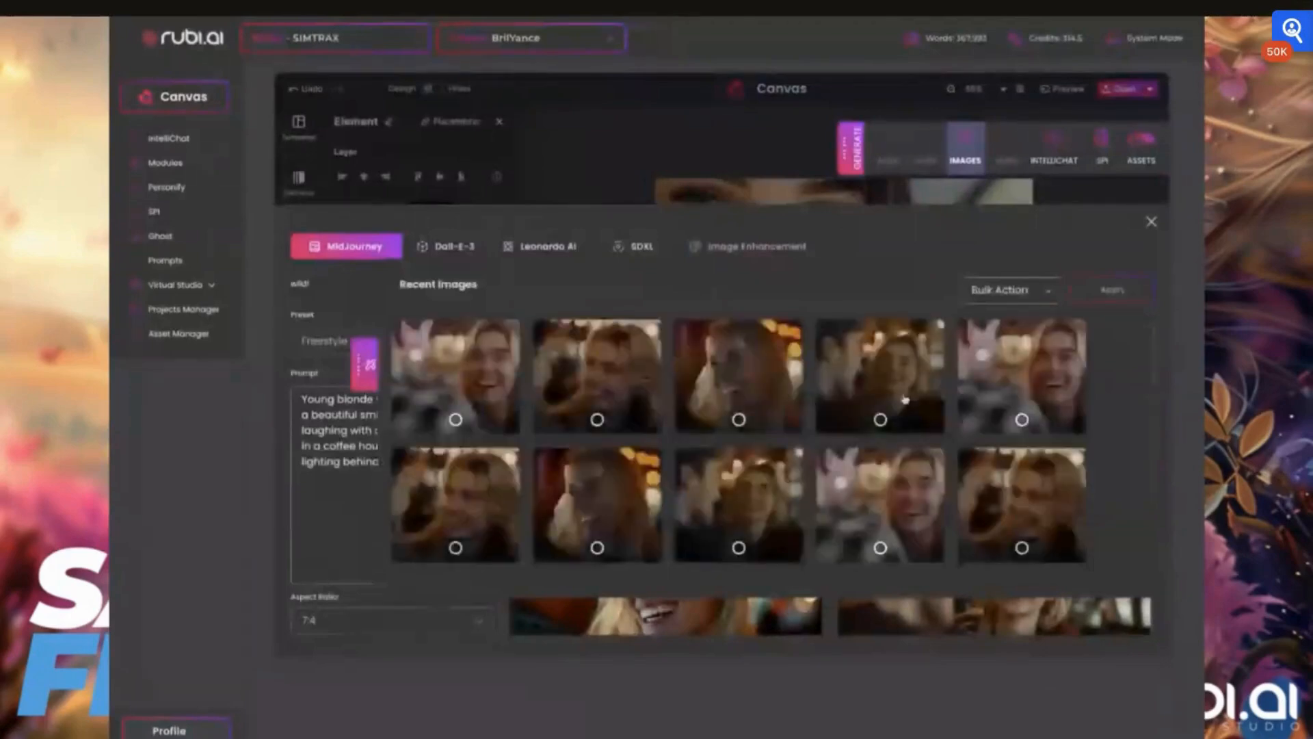
scroll(904, 400, down, 1)
scroll(803, 442, up, 1)
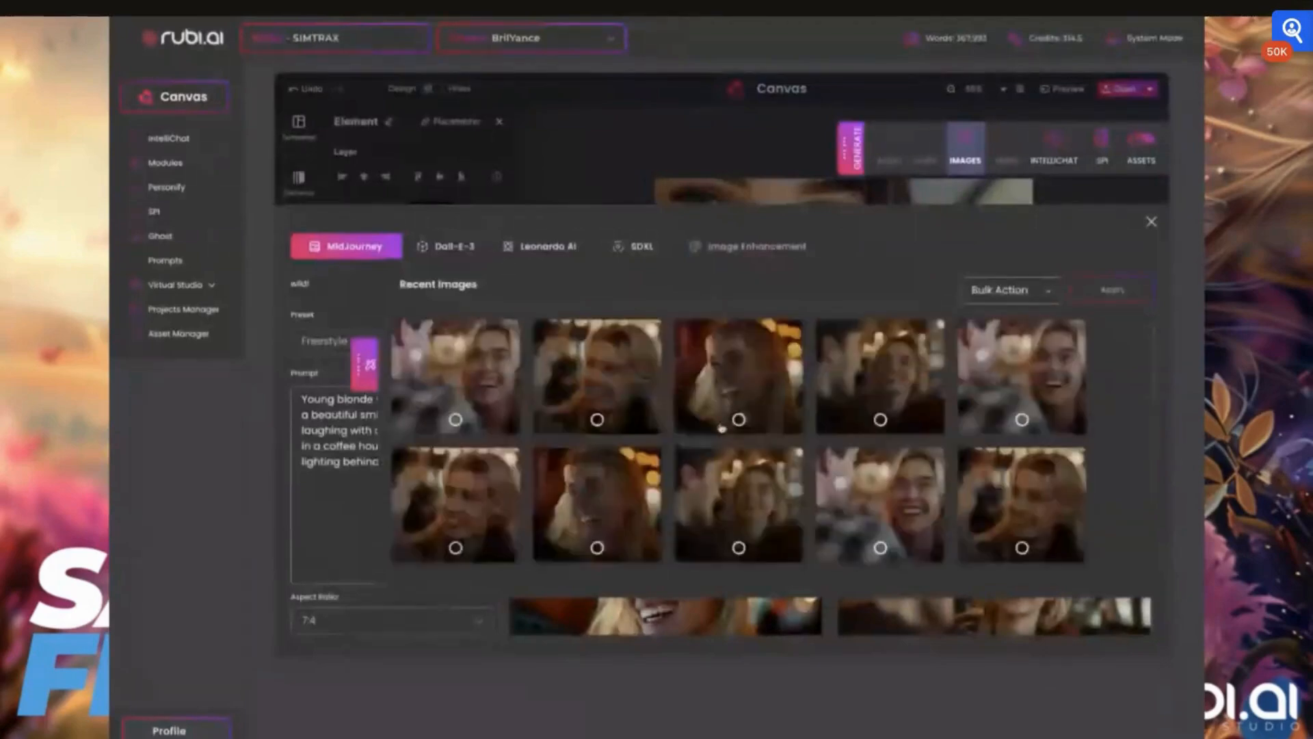
scroll(730, 430, down, 2)
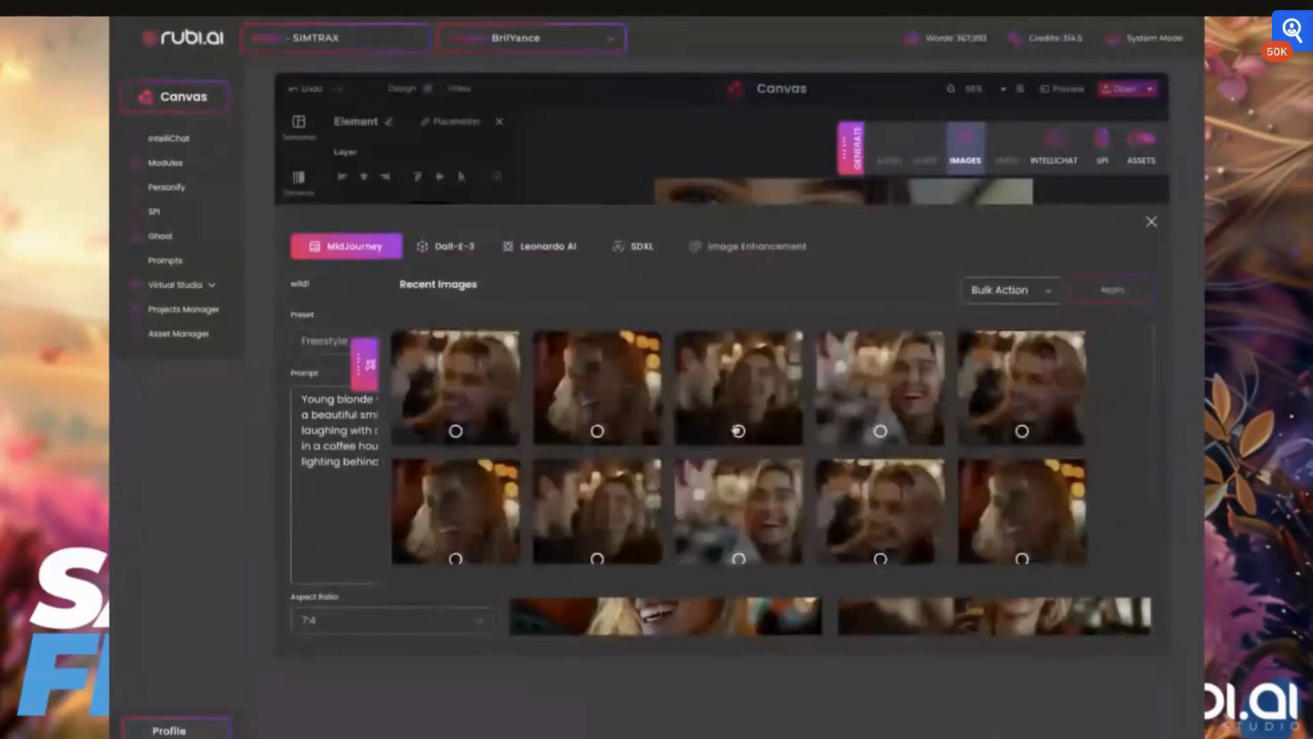
scroll(738, 431, down, 3)
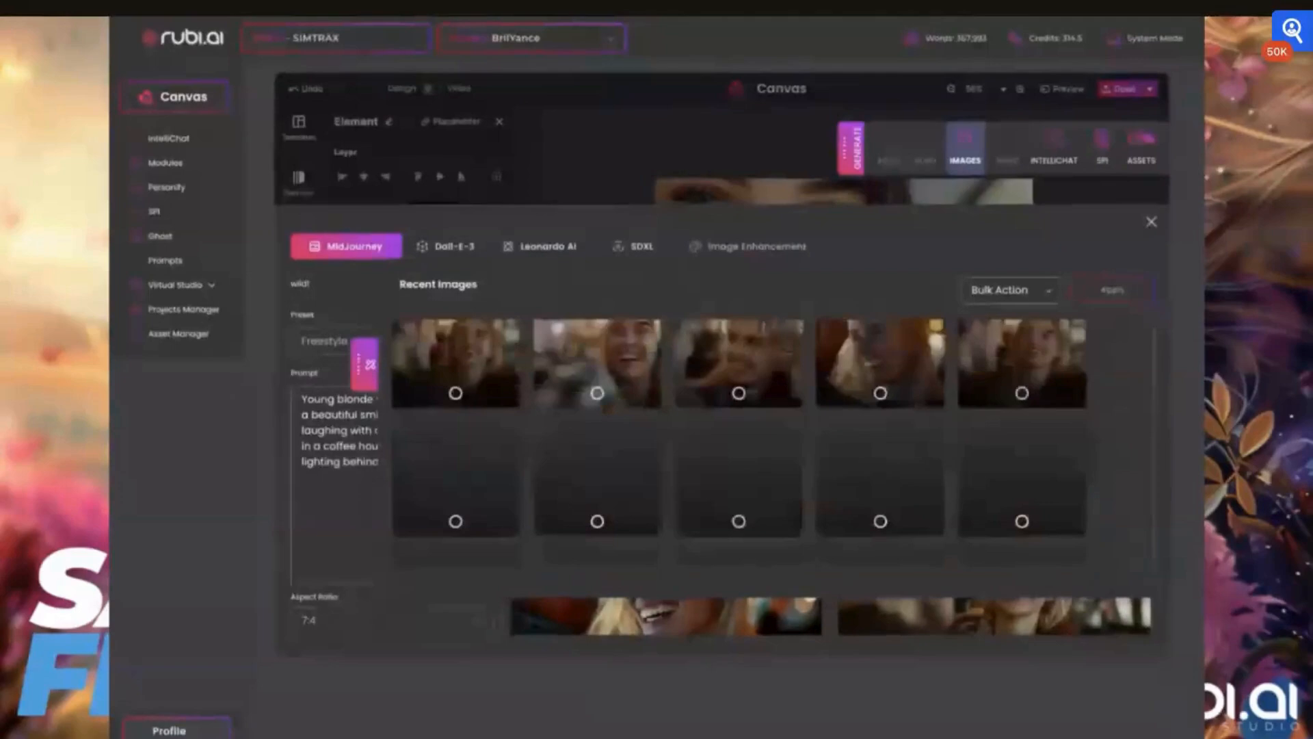
scroll(738, 438, down, 2)
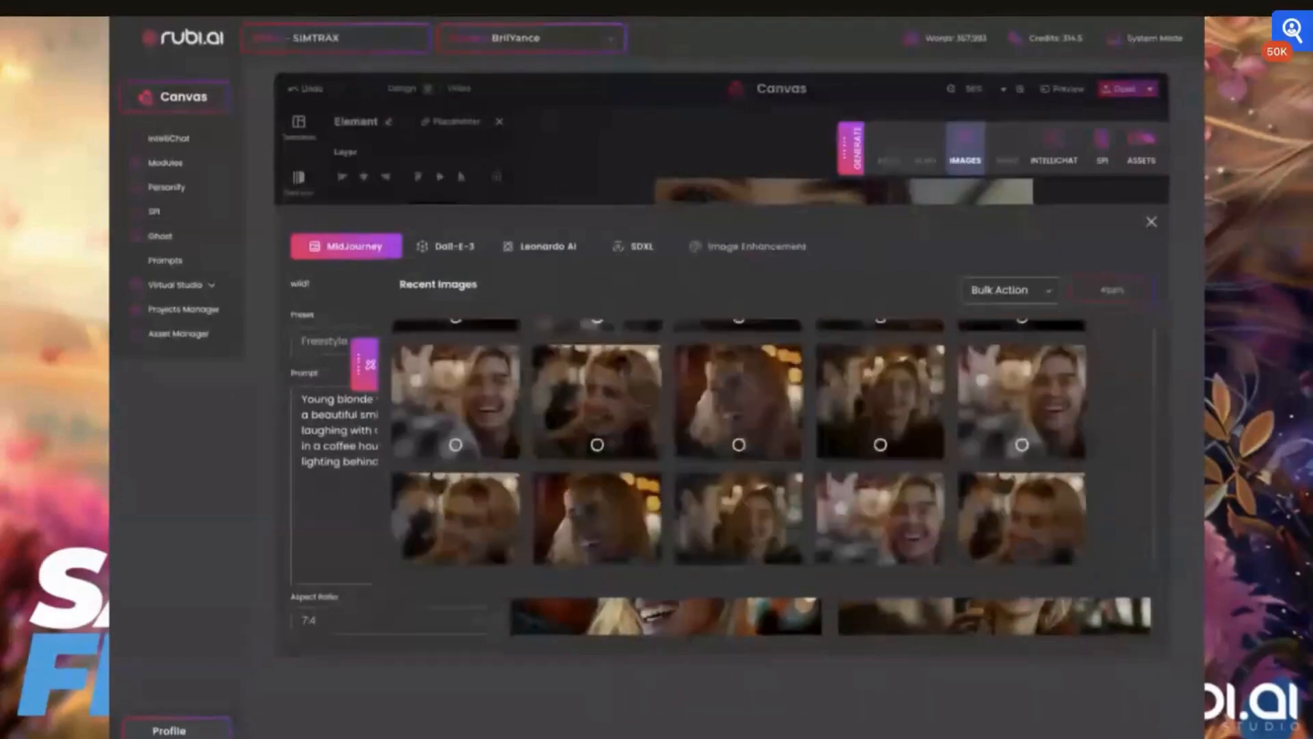
scroll(738, 441, down, 2)
scroll(729, 446, down, 2)
scroll(729, 446, down, 2)
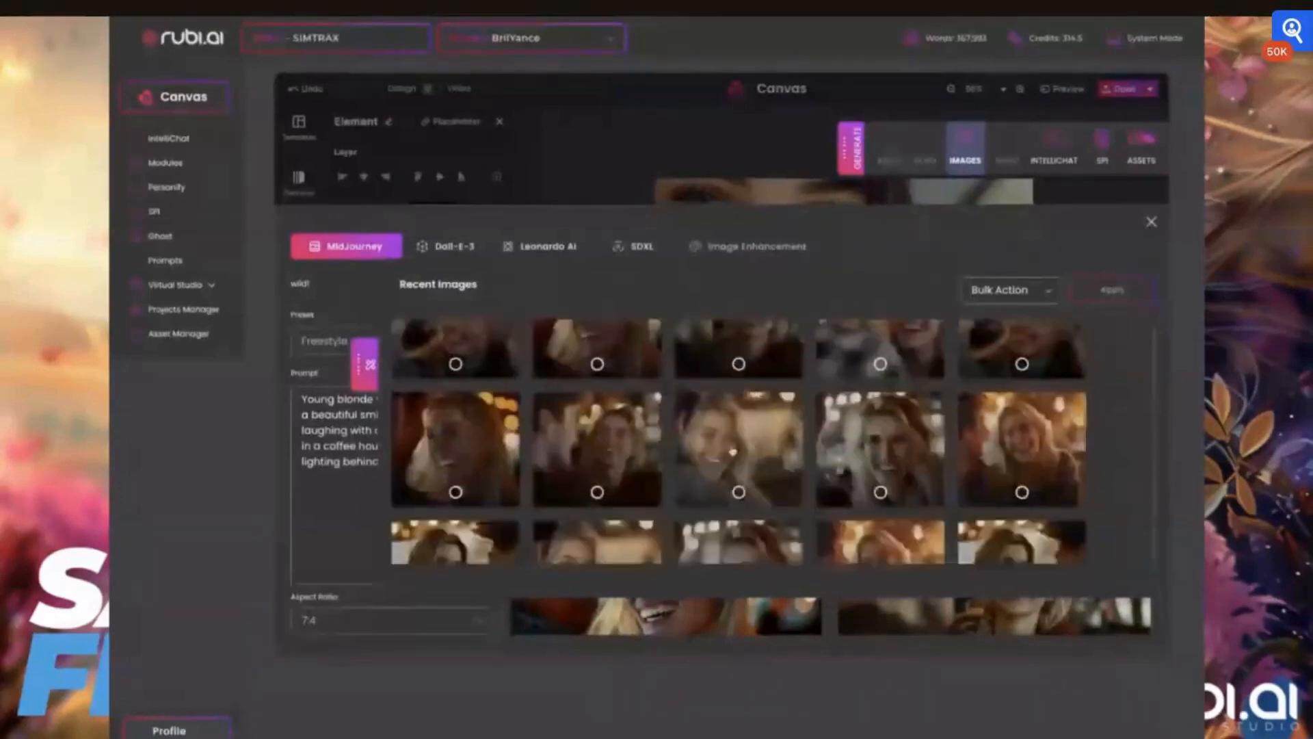
- Open a generated image of a laughing blonde woman with bokeh lighting and add it to the assets
click(729, 445)
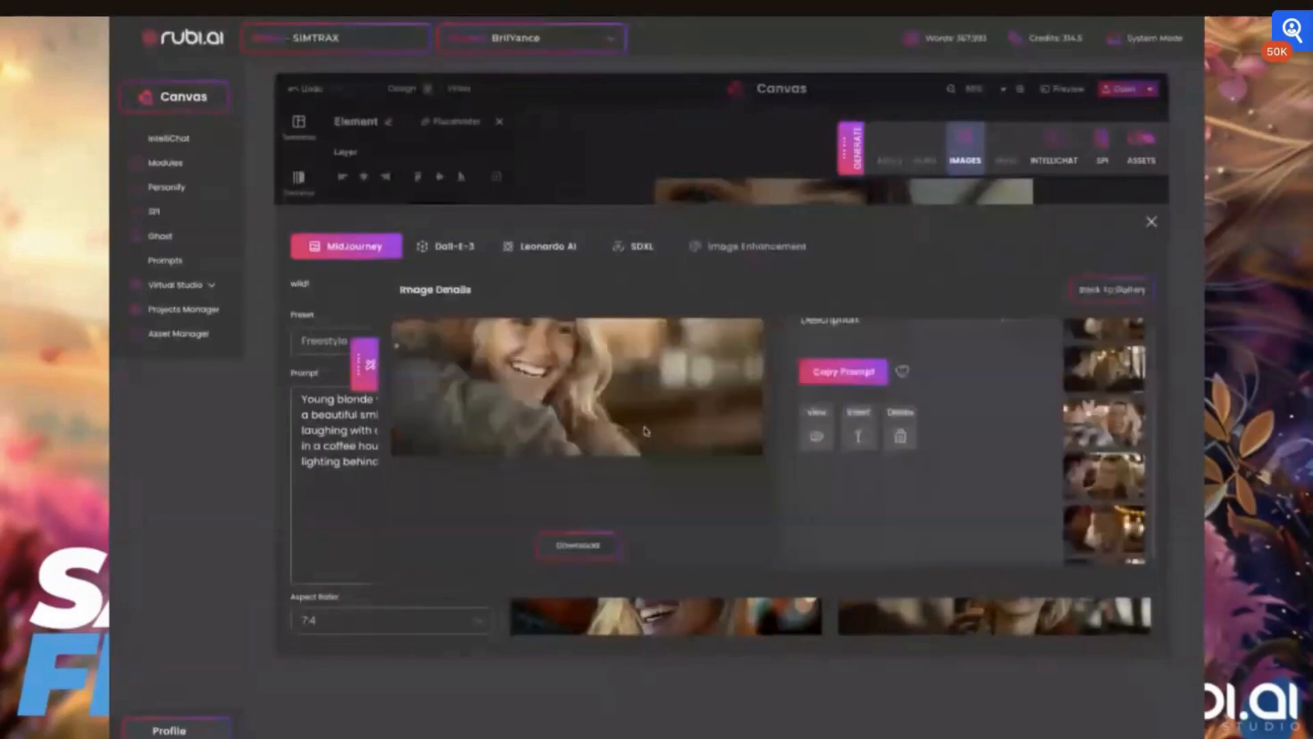
scroll(645, 431, up, 2)
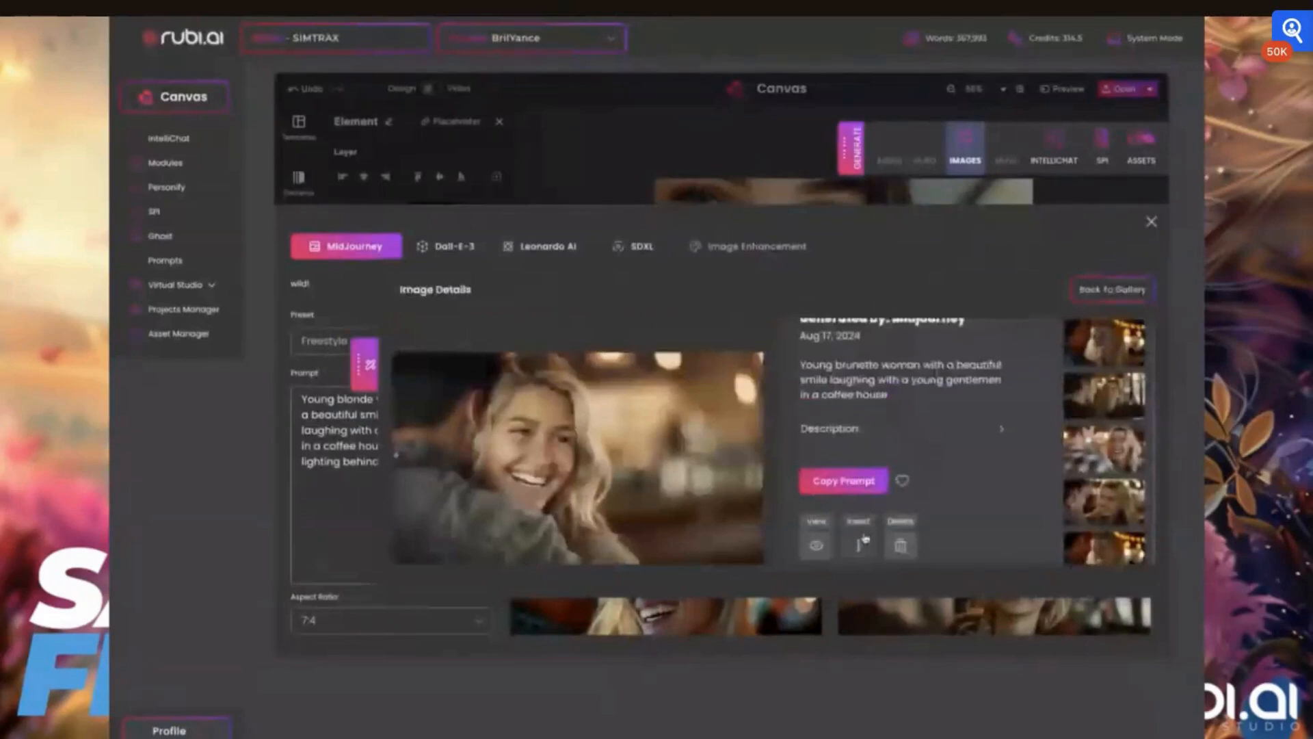
scroll(1120, 396, down, 1)
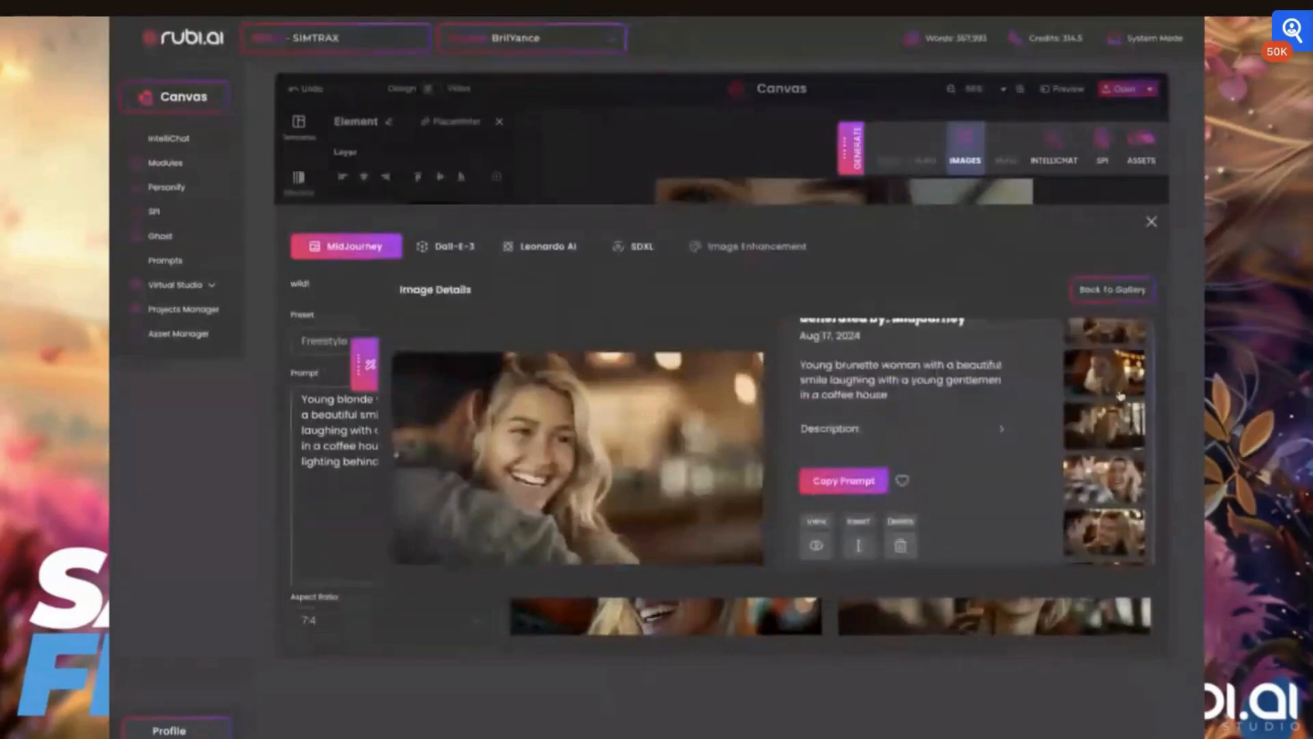
scroll(1119, 396, up, 3)
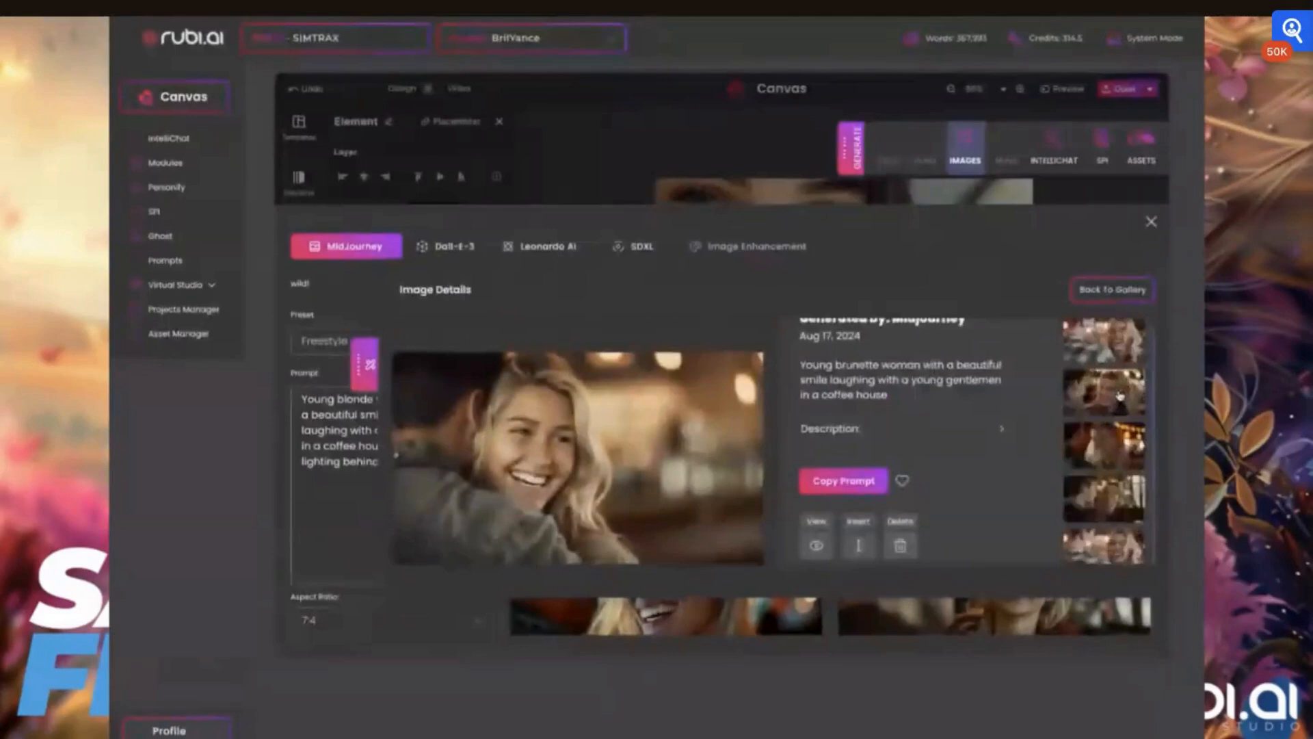
scroll(1120, 396, up, 1)
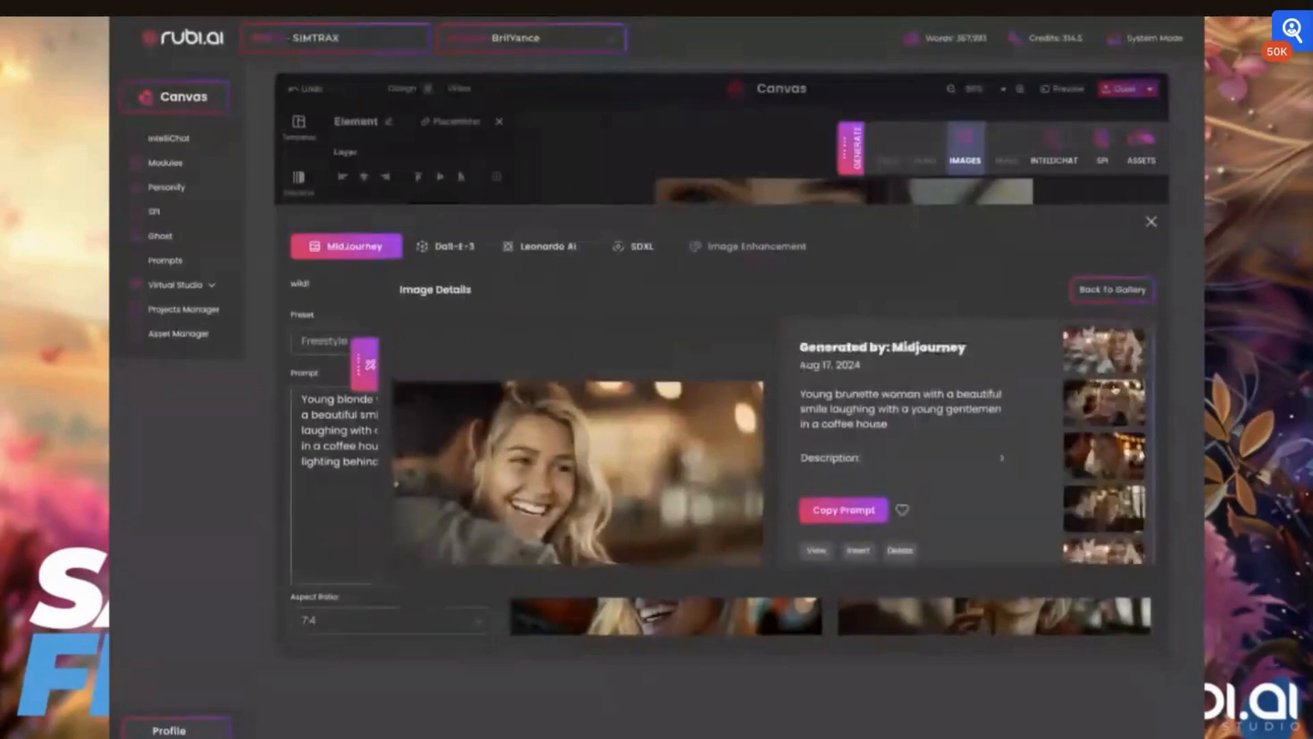
click(1095, 361)
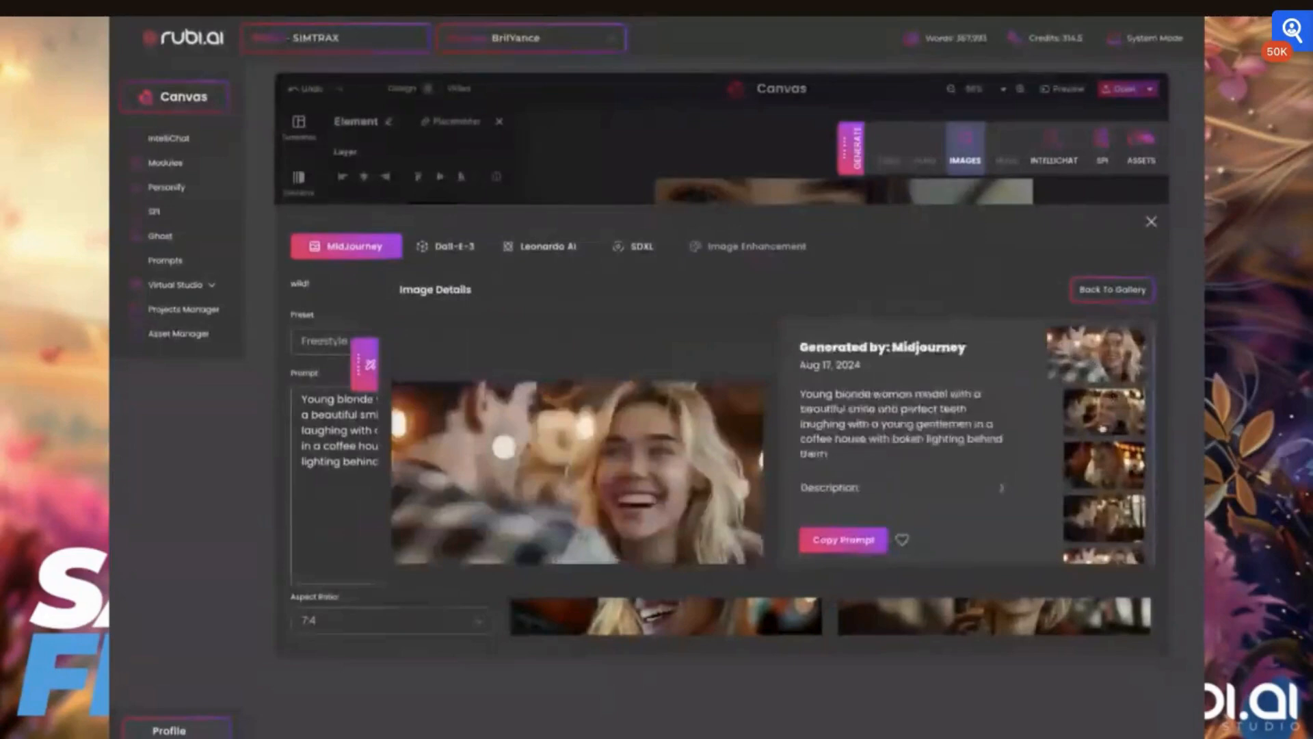
click(1059, 409)
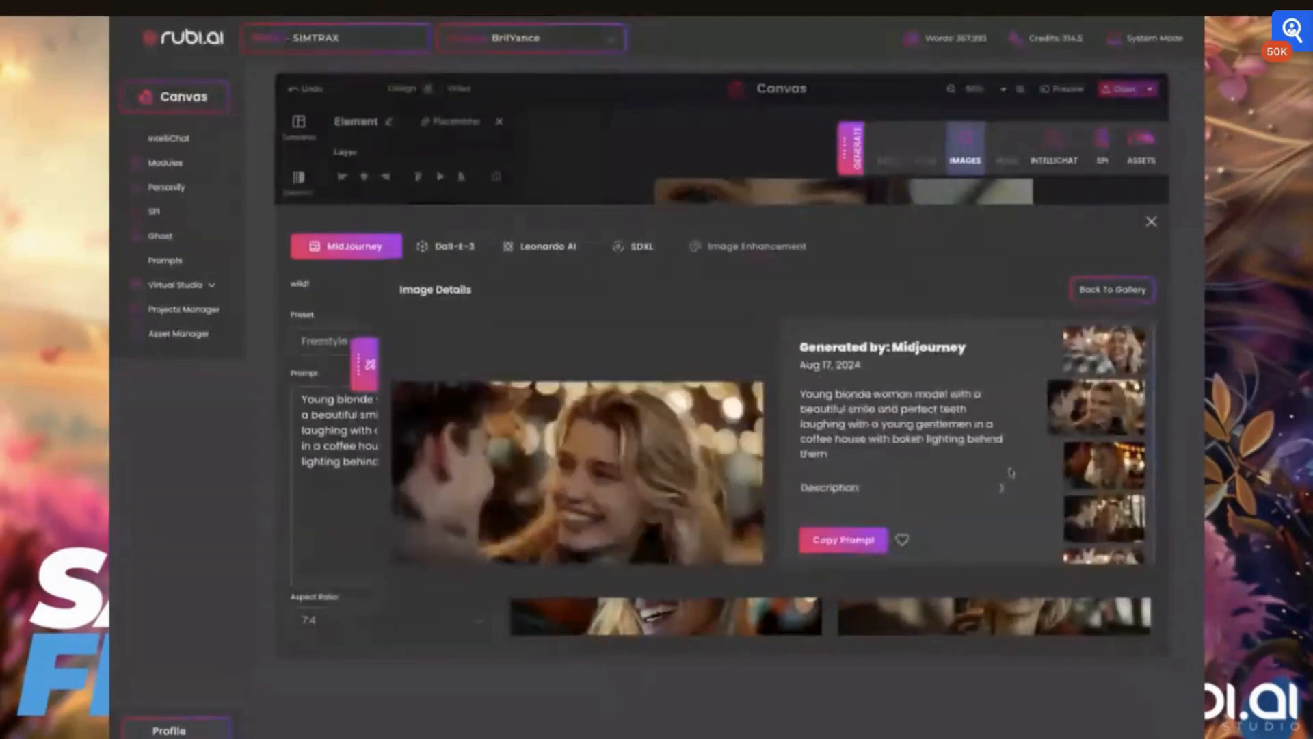
click(1084, 479)
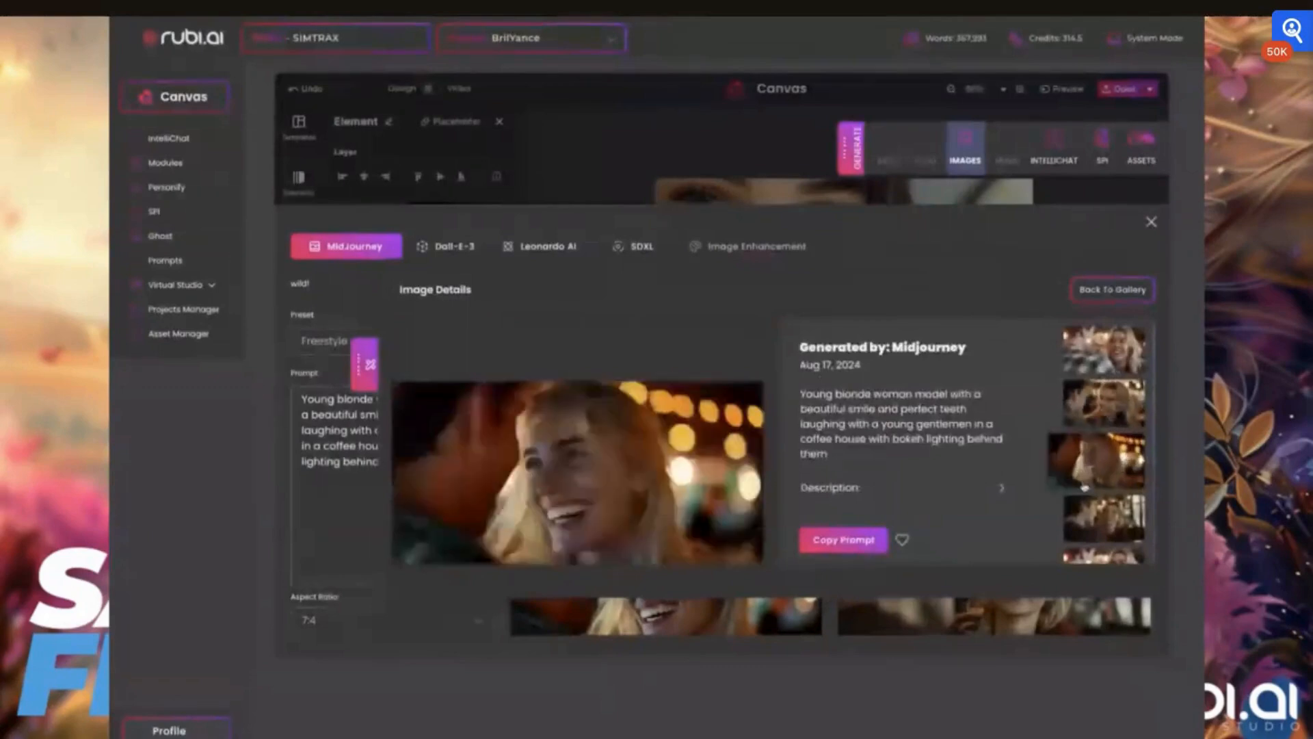
scroll(1094, 492, down, 1)
click(1106, 499)
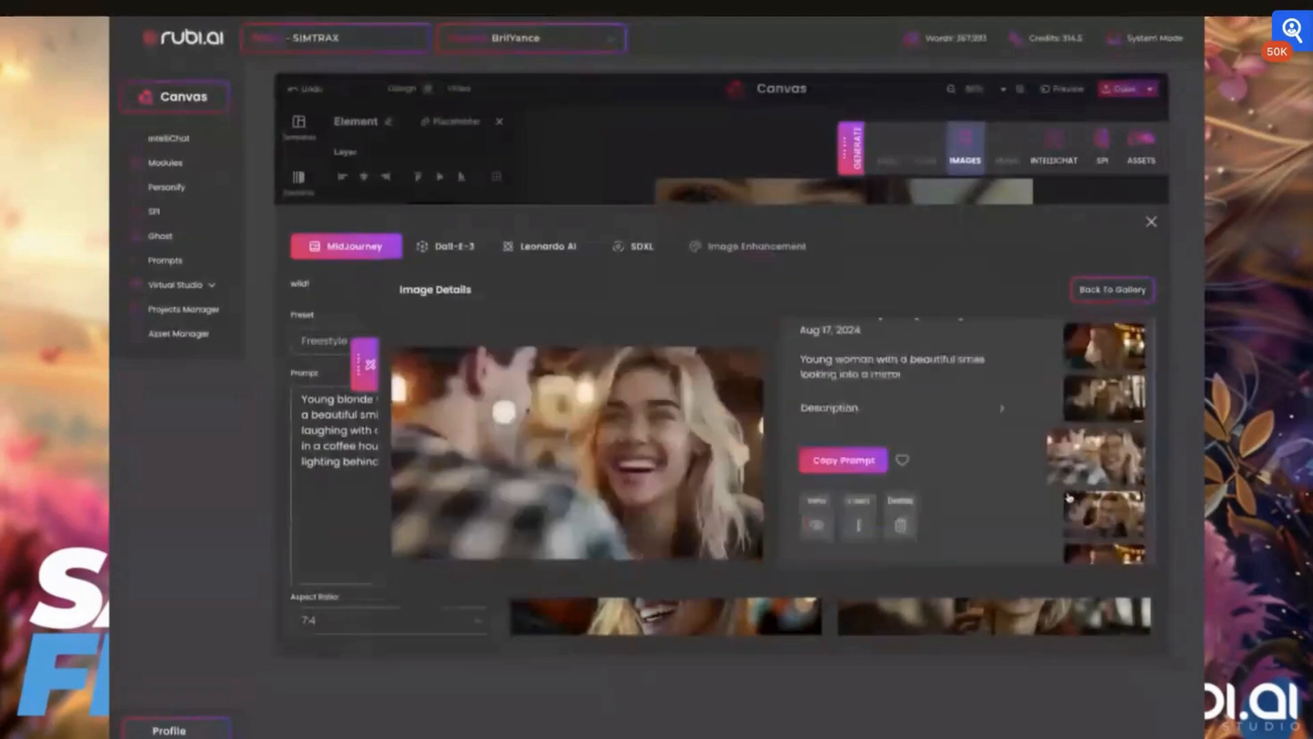
click(1102, 471)
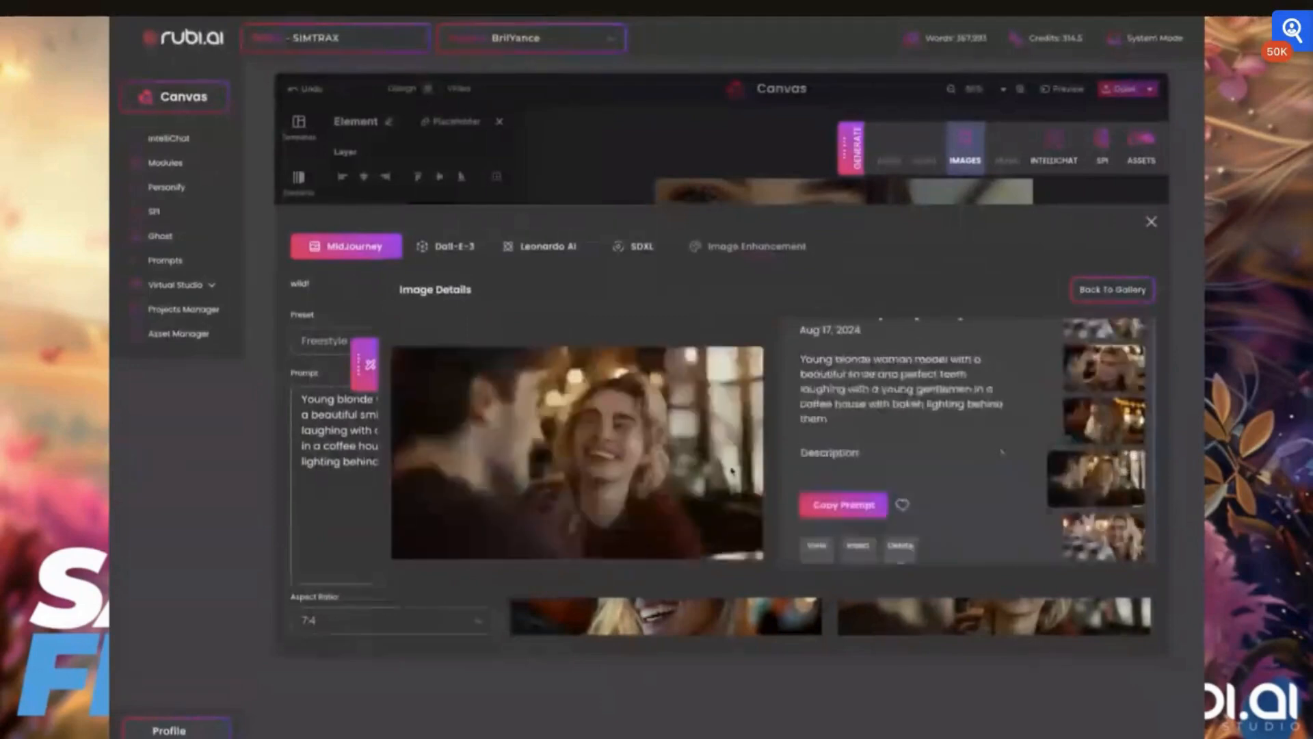
scroll(732, 471, up, 1)
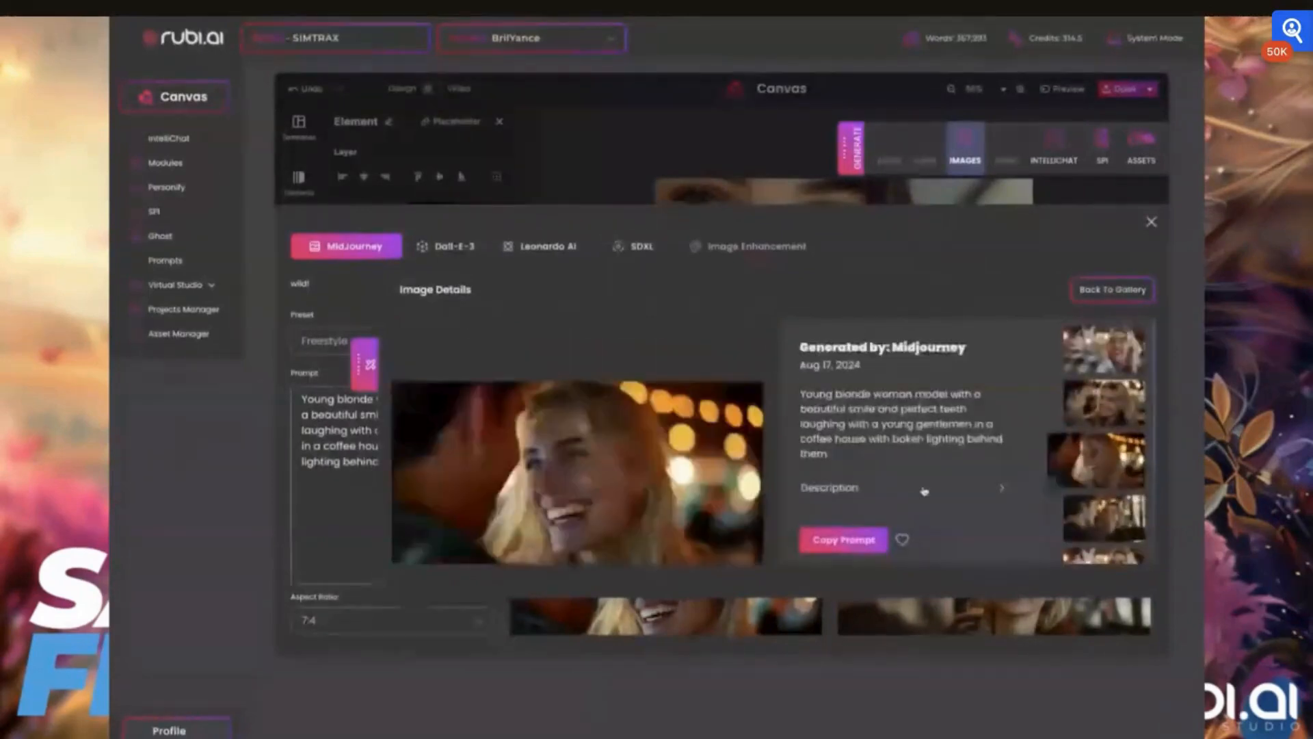
scroll(924, 490, down, 3)
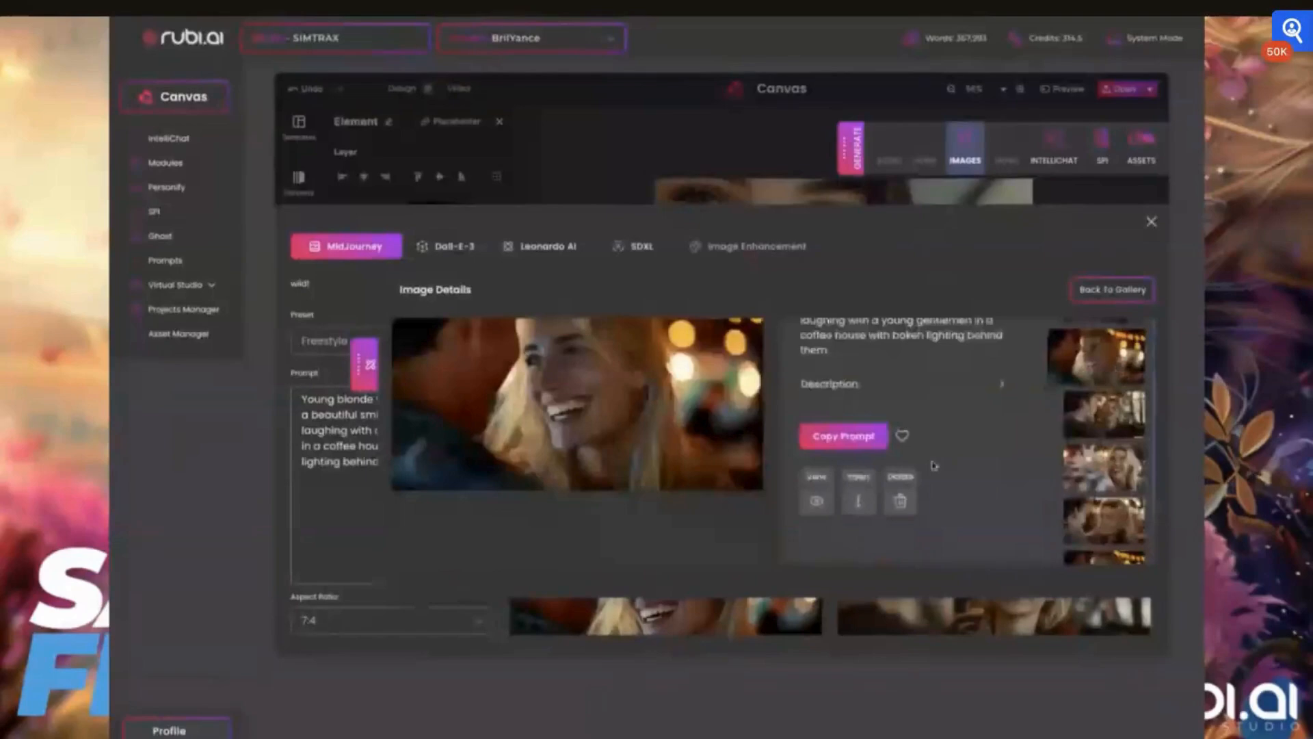
click(858, 500)
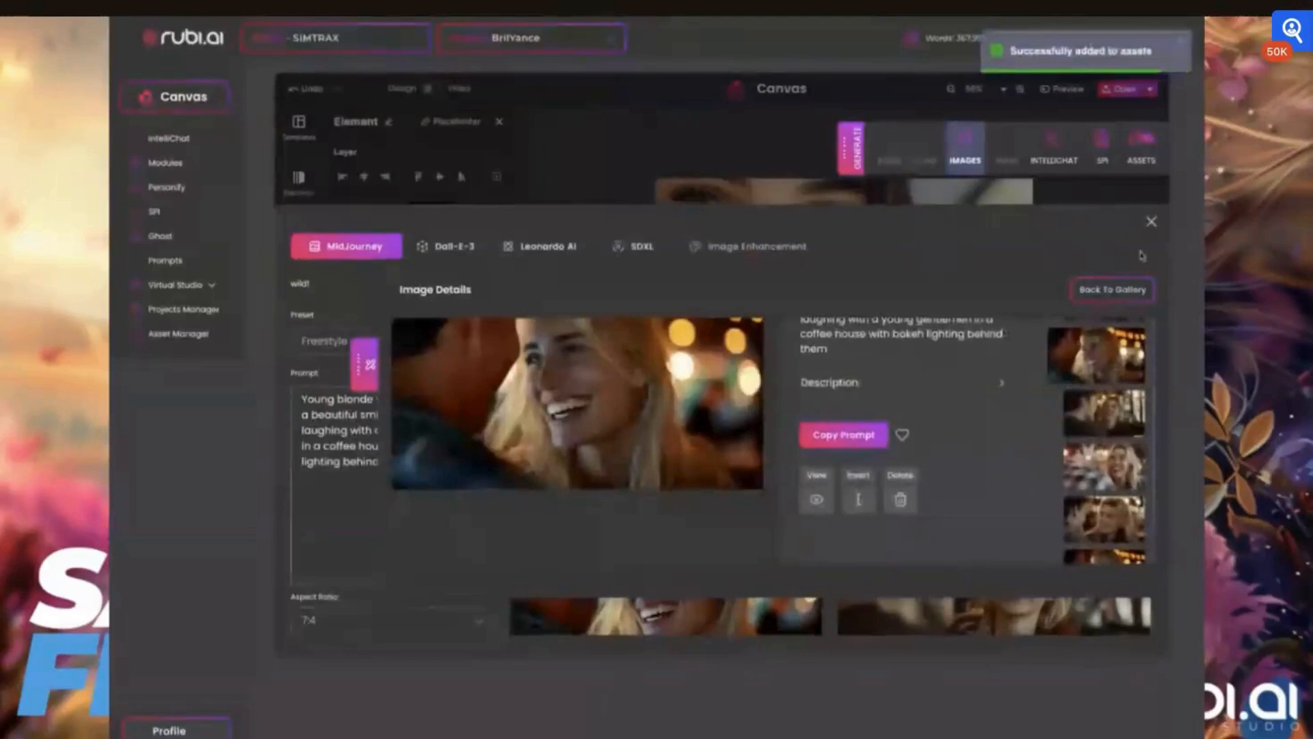
click(1151, 221)
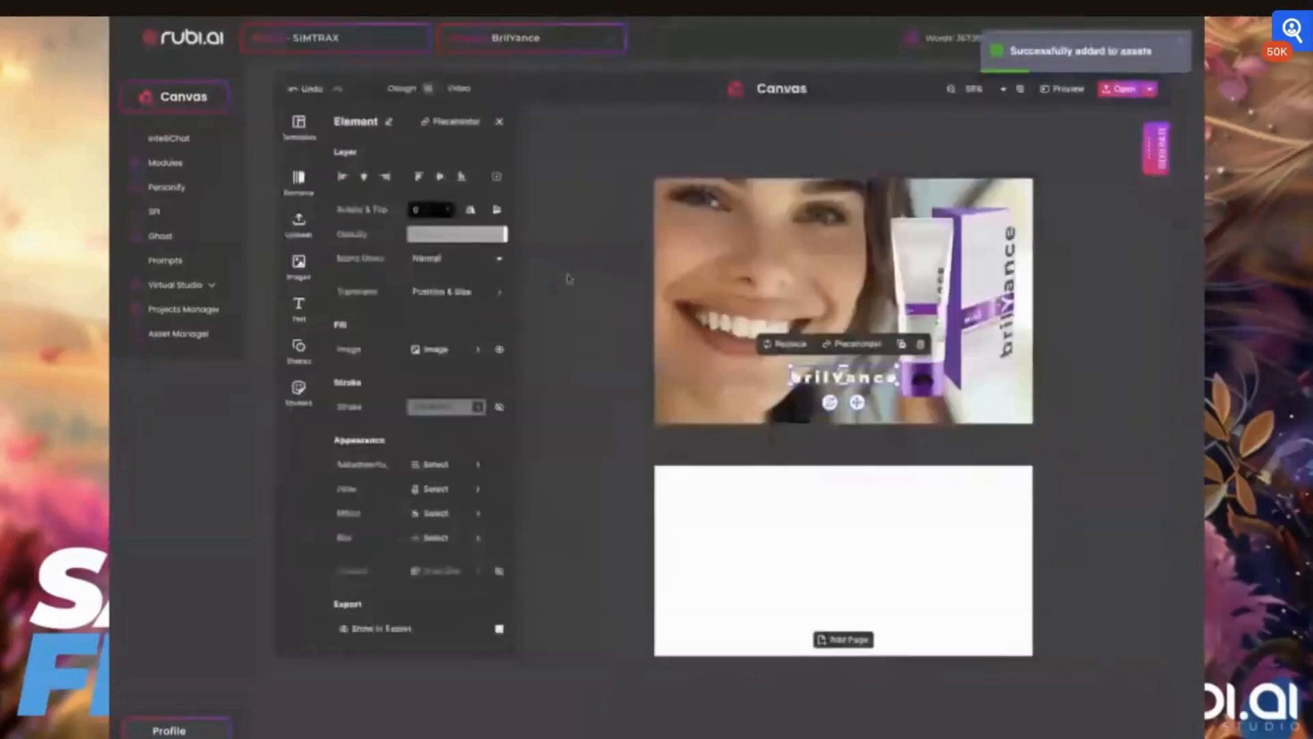
- Move the brilYance logo off the card, beside the photo's lower left corner
click(1153, 156)
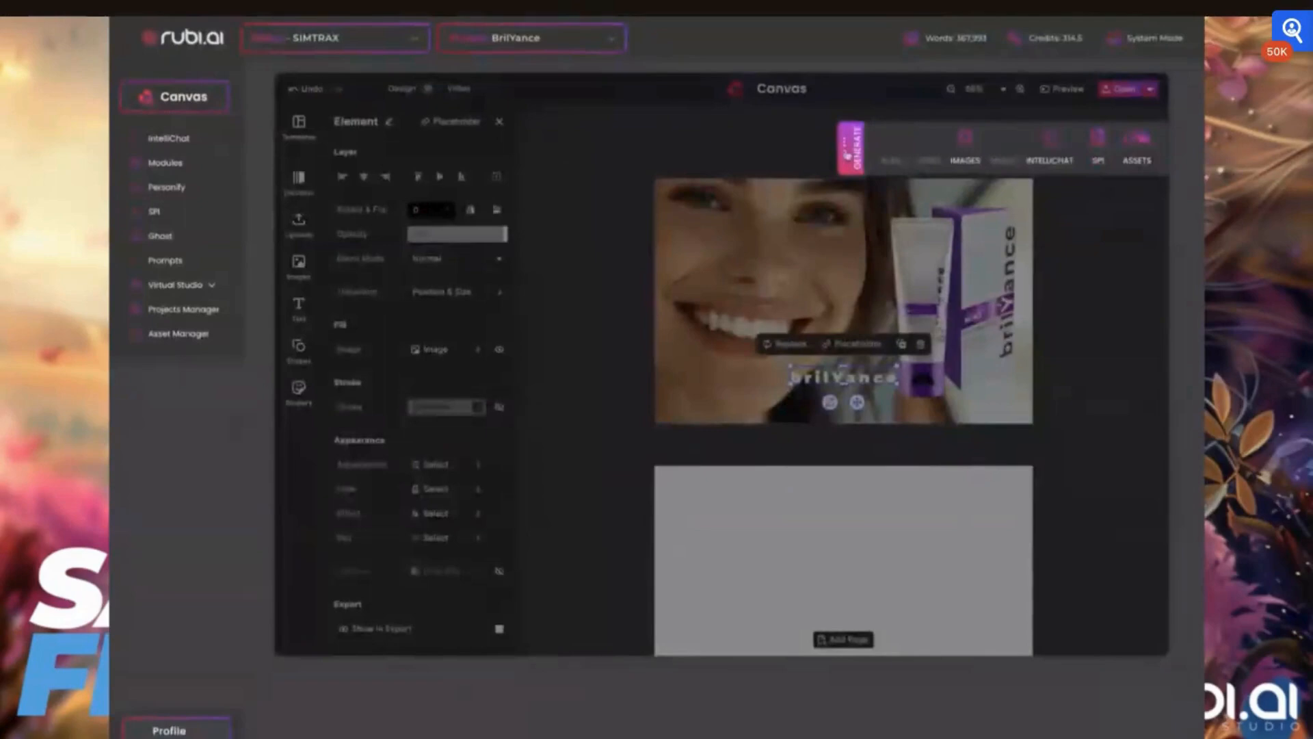
click(847, 156)
drag(844, 376, 602, 440)
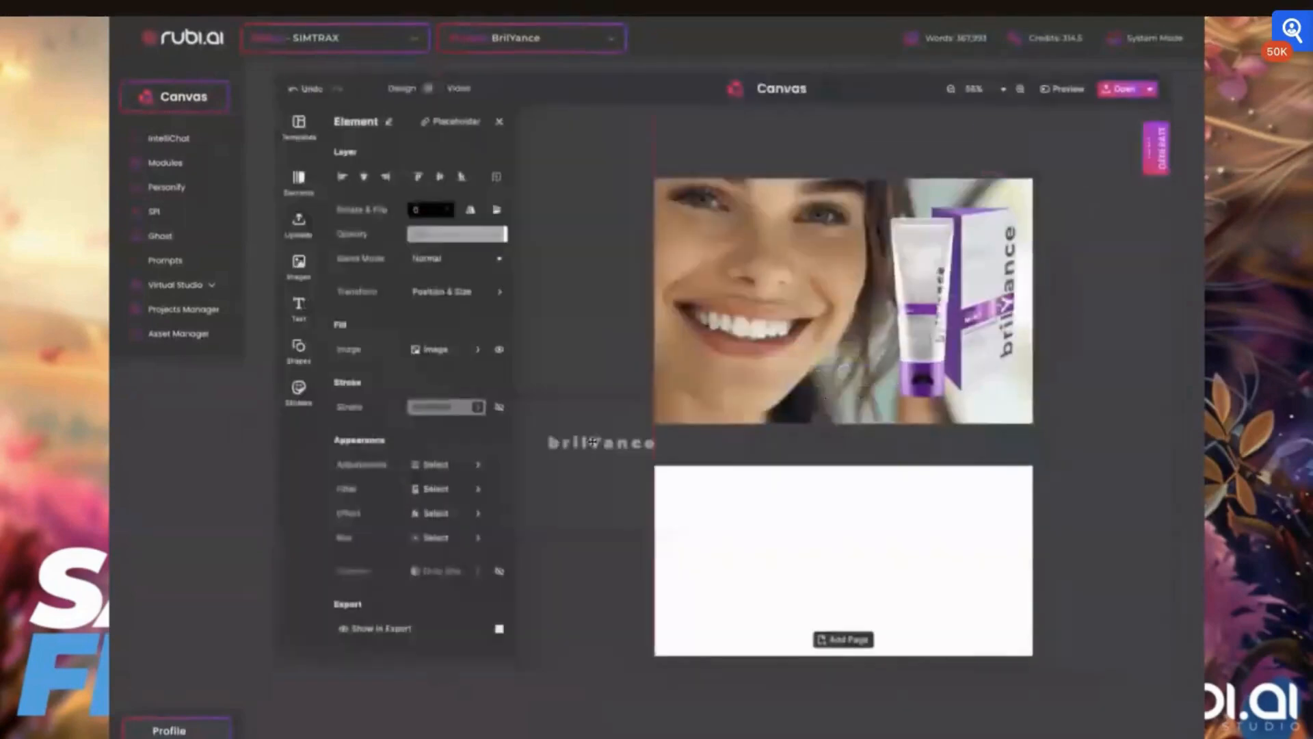
- Replace the card's photo with the new laughing blonde woman image from the image uploads
click(298, 264)
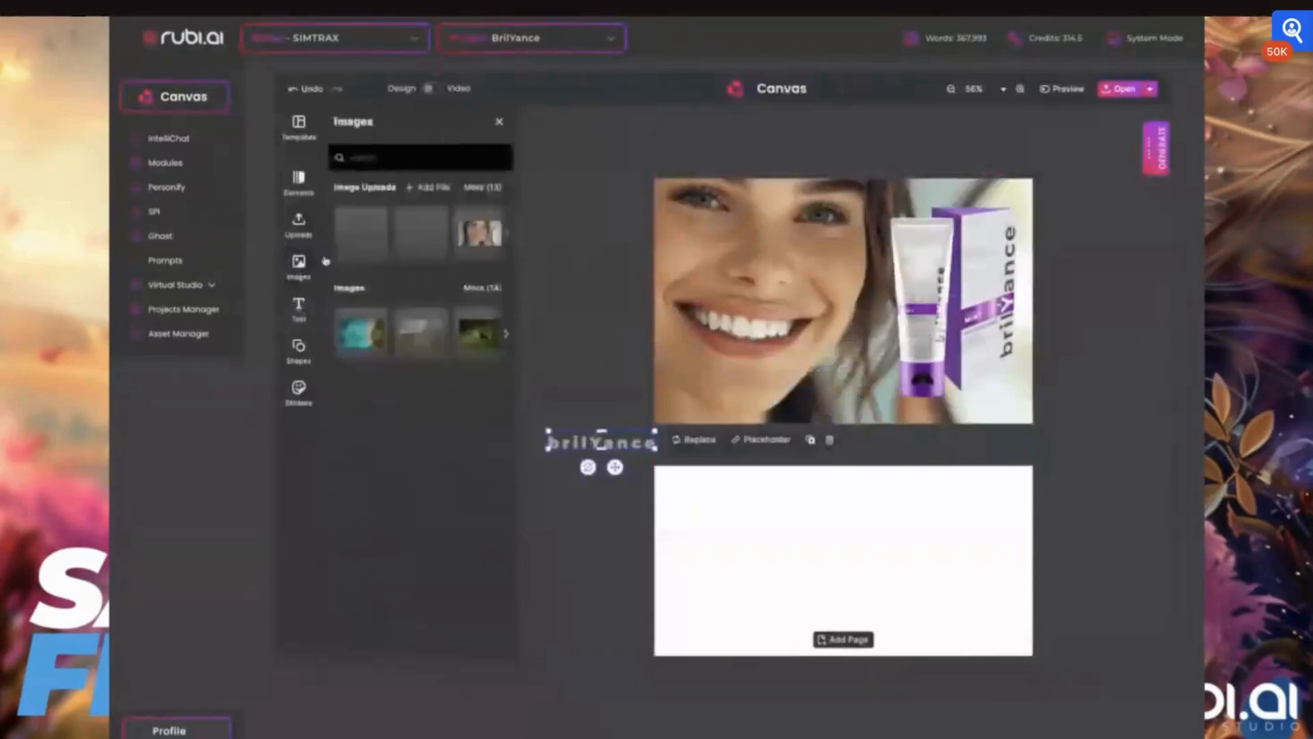
click(372, 235)
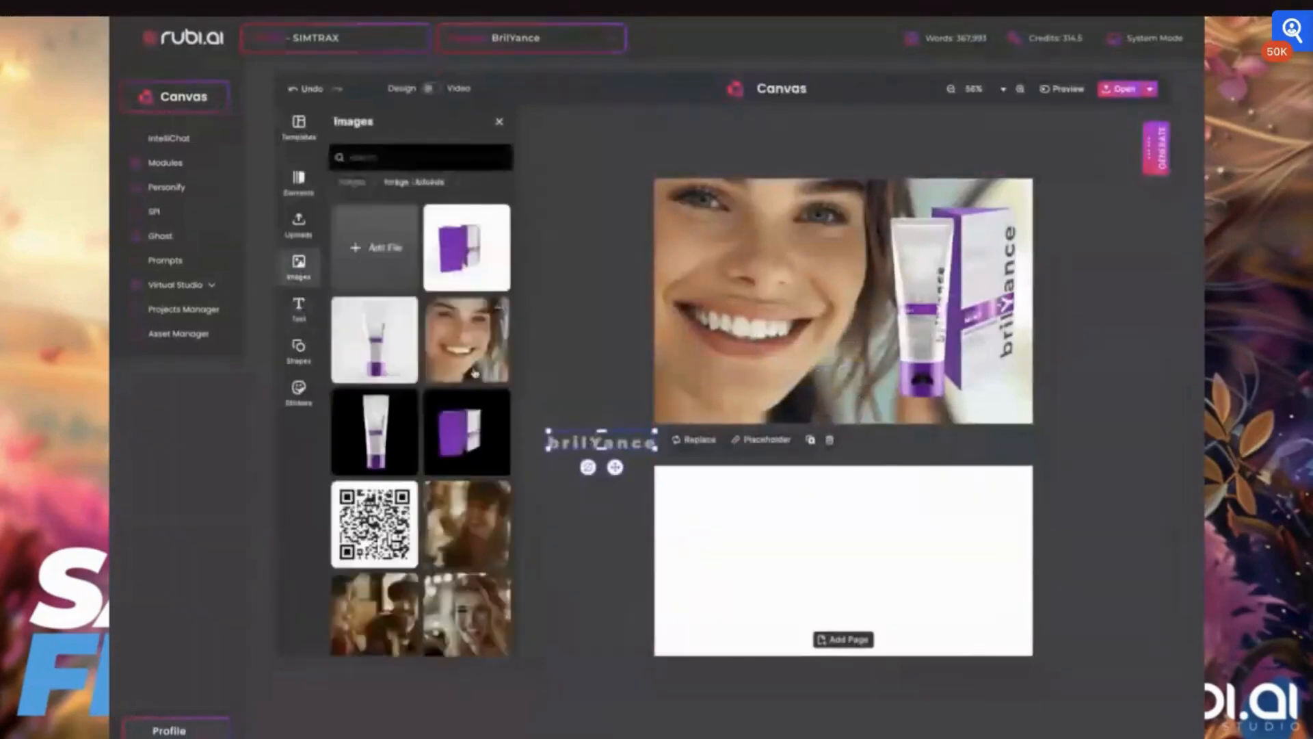
scroll(482, 585, down, 3)
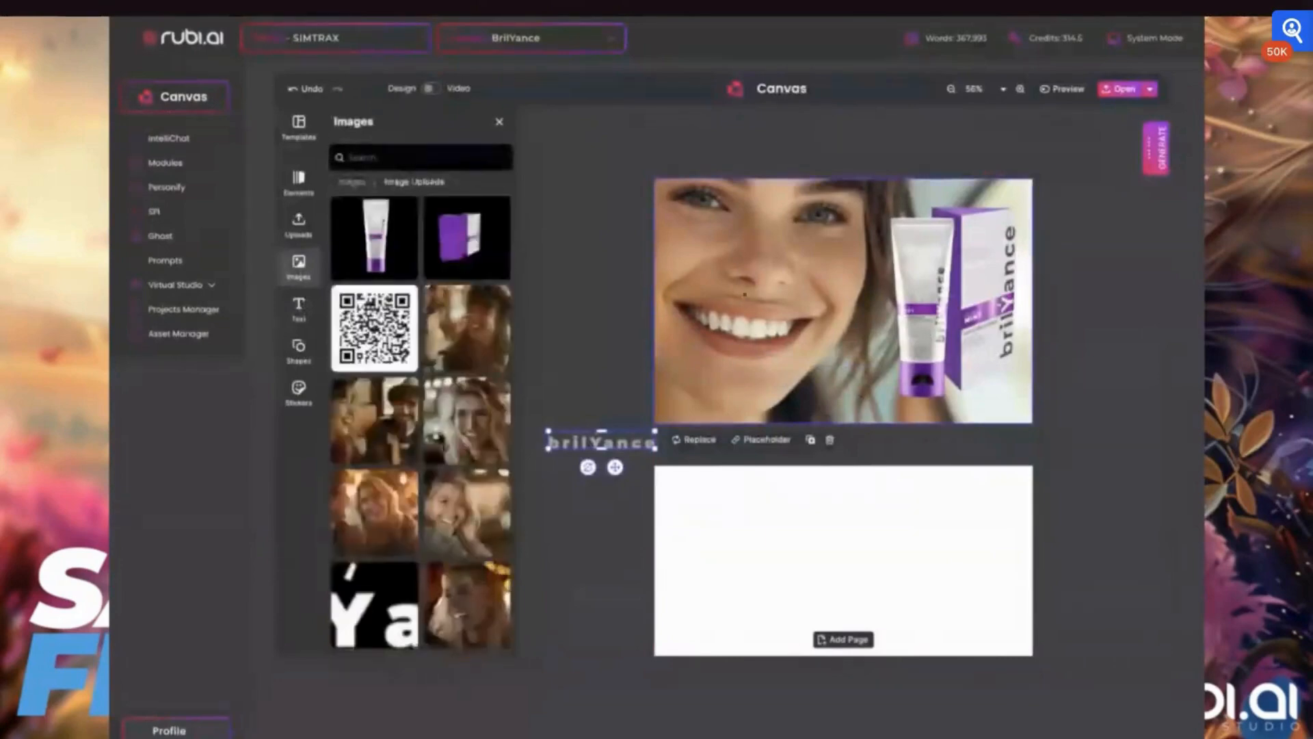
click(807, 307)
click(785, 157)
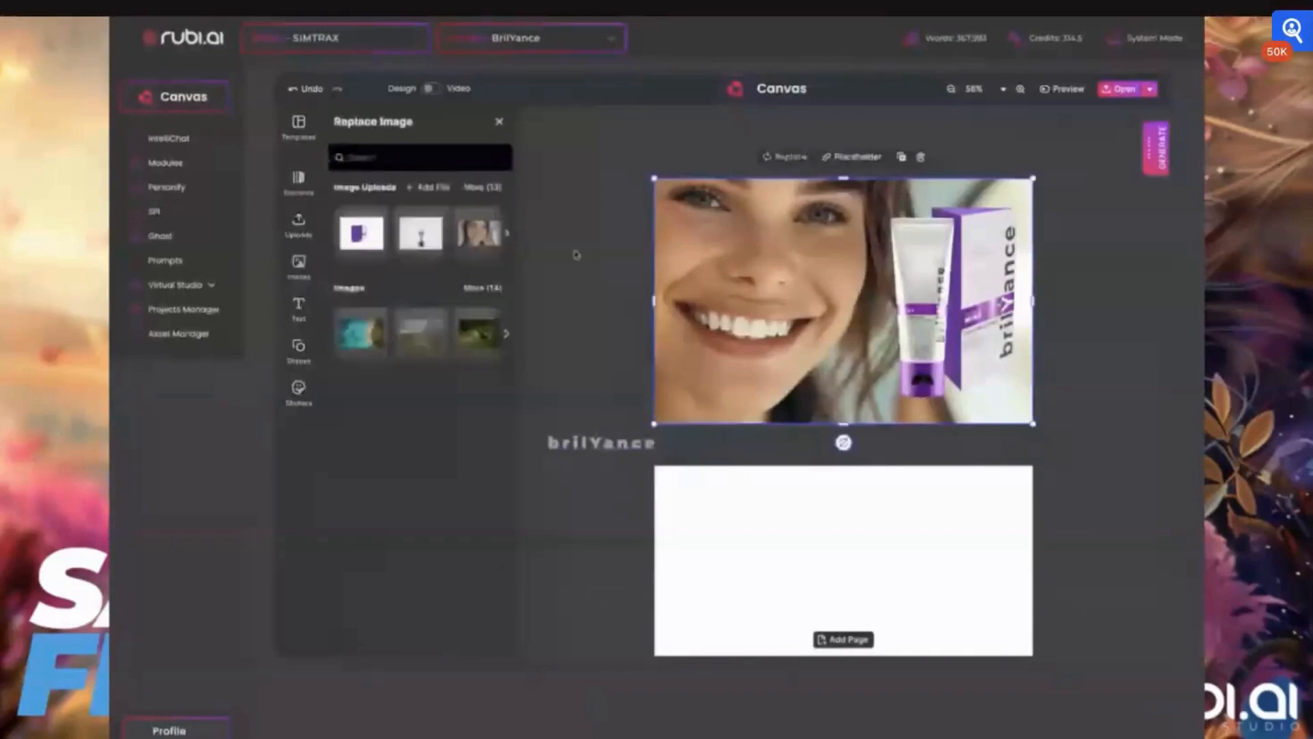
click(479, 188)
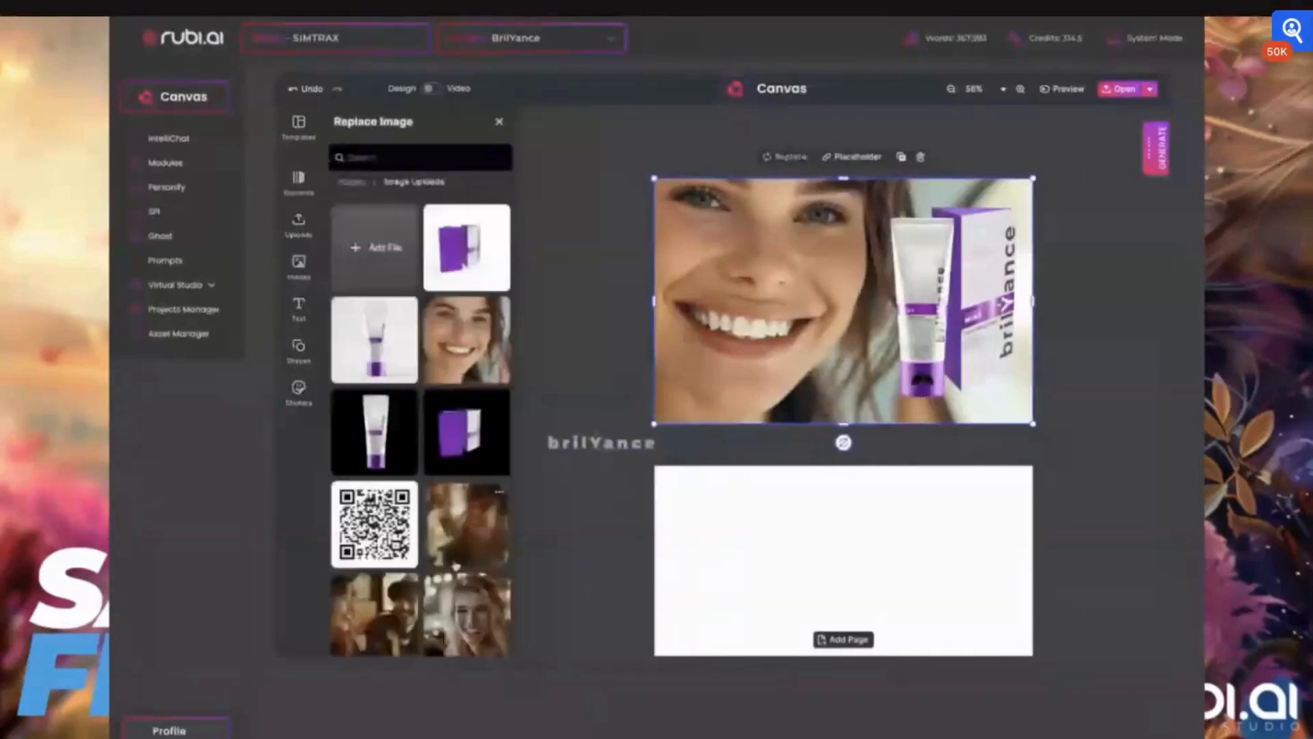
scroll(456, 566, down, 3)
click(472, 606)
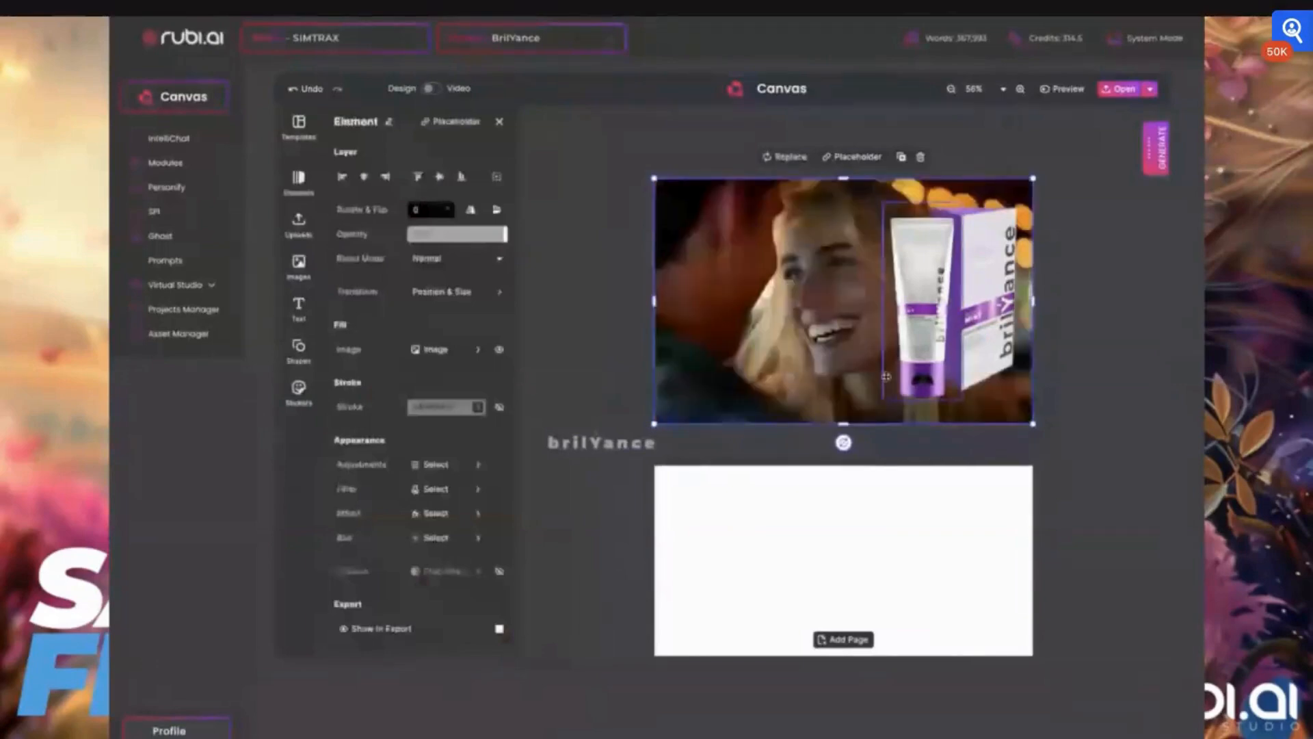
- Flip the new photo horizontally and stretch it so it covers the full card width
click(470, 212)
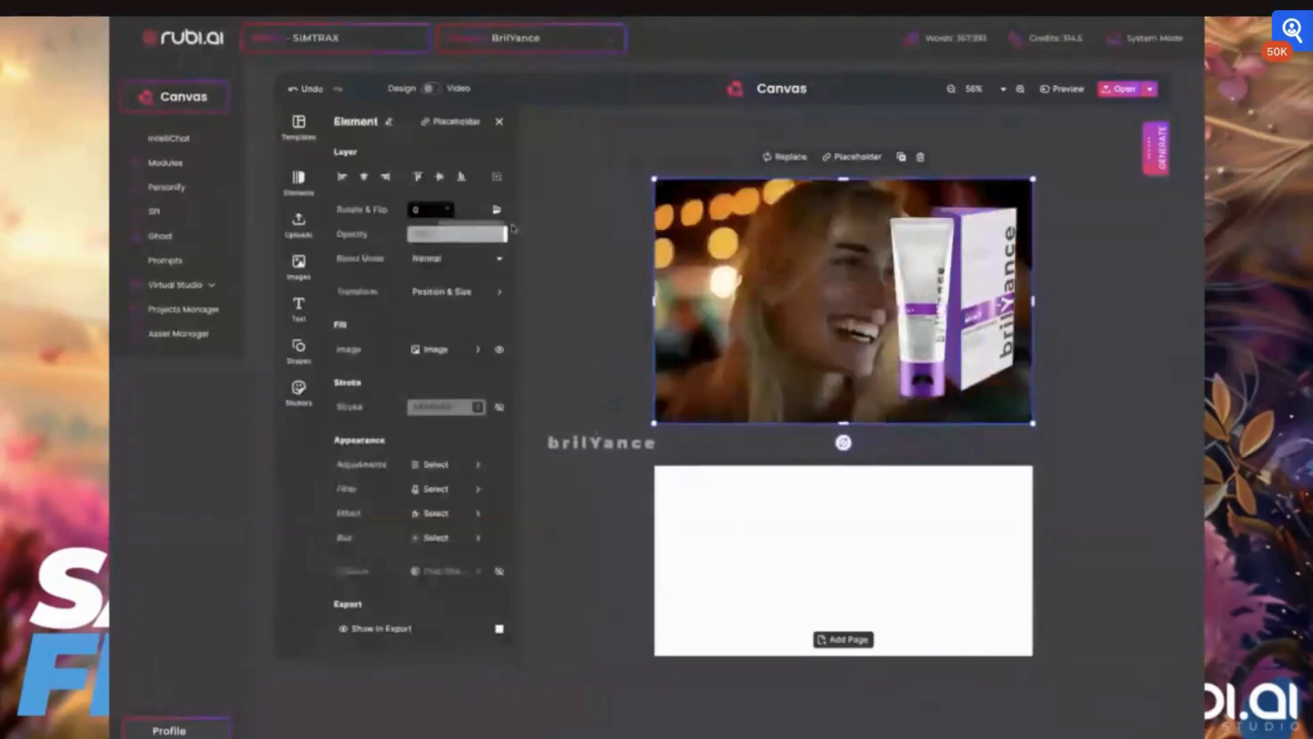
drag(806, 305, 715, 306)
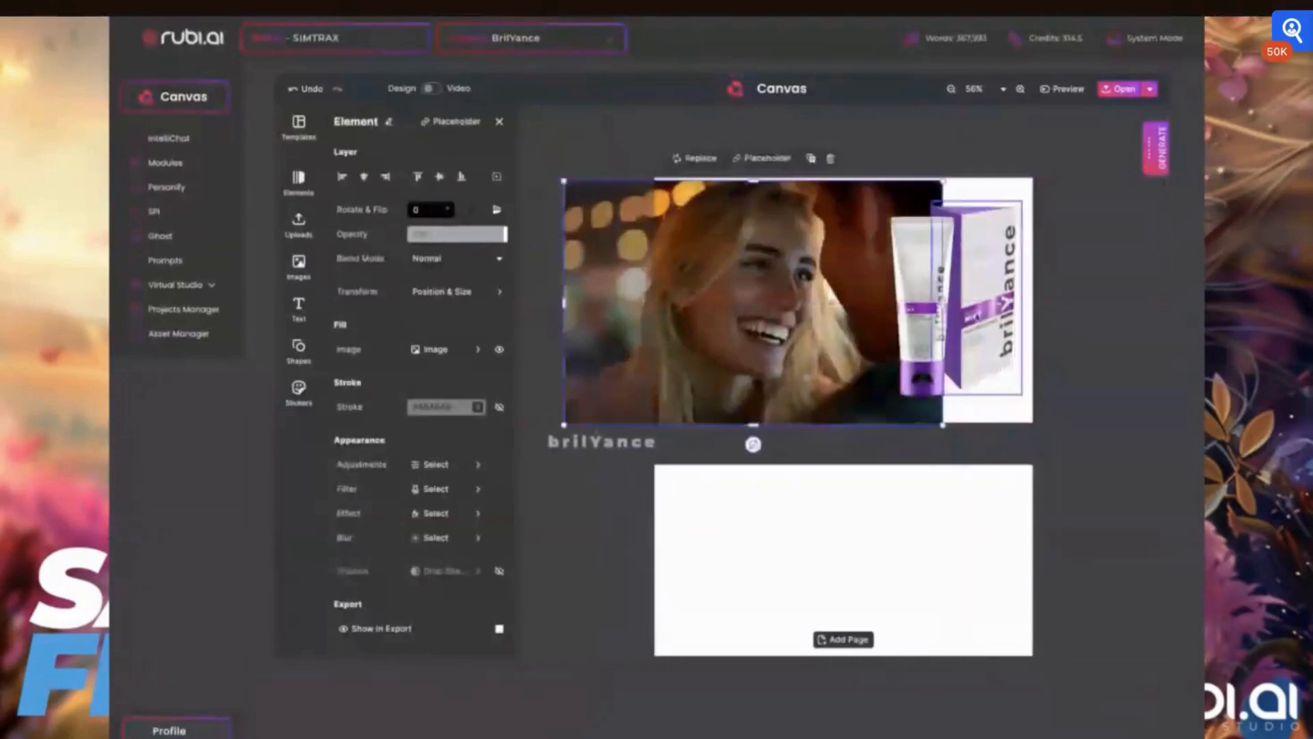
drag(943, 303, 1033, 303)
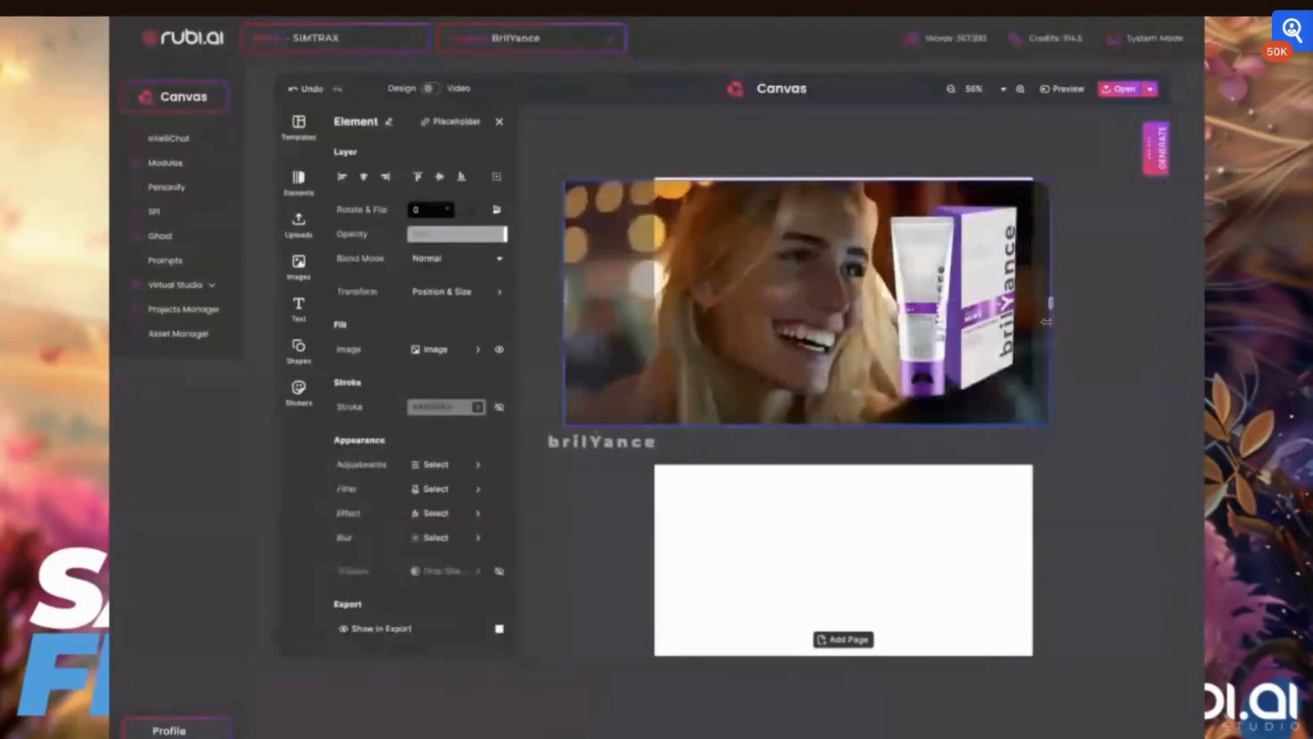
- Trim the photo's left edge so it lines up with the card's left border
drag(756, 265, 755, 263)
drag(564, 298, 657, 298)
click(602, 280)
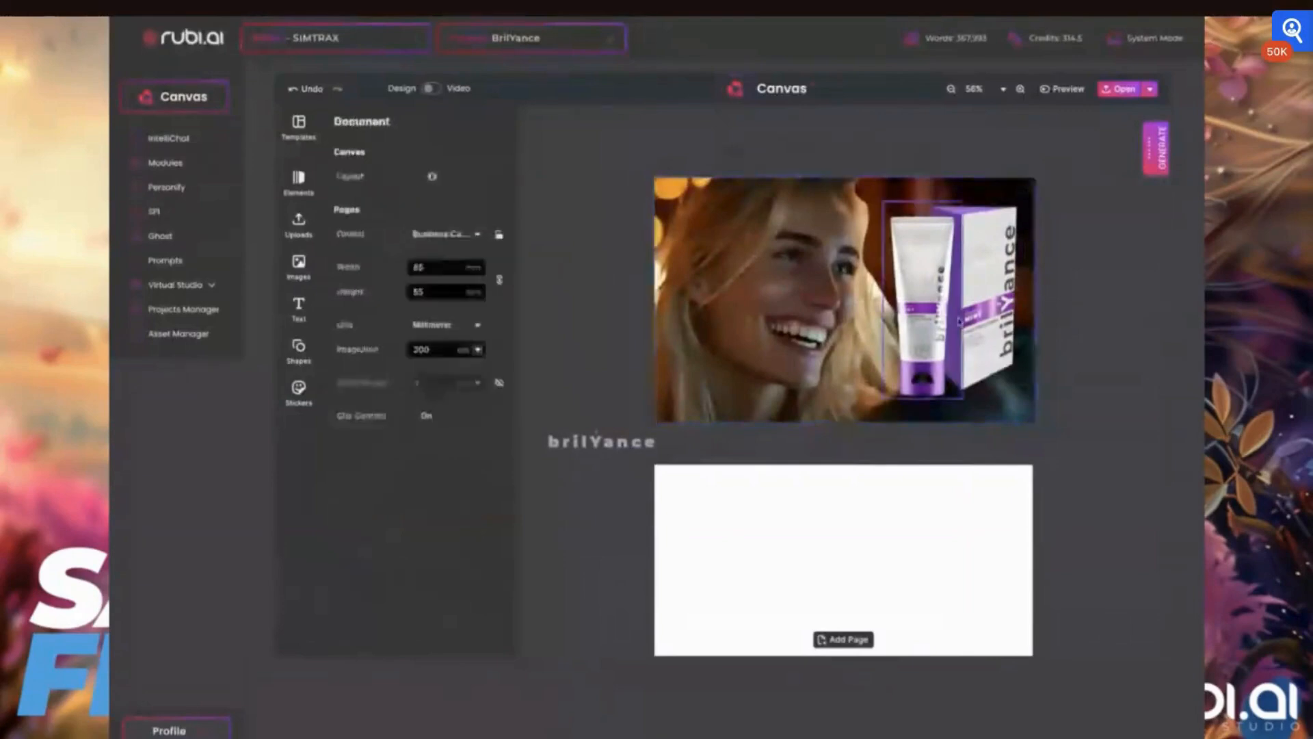
- Shrink the product tube and box together and move them to the card's lower right area
click(928, 327)
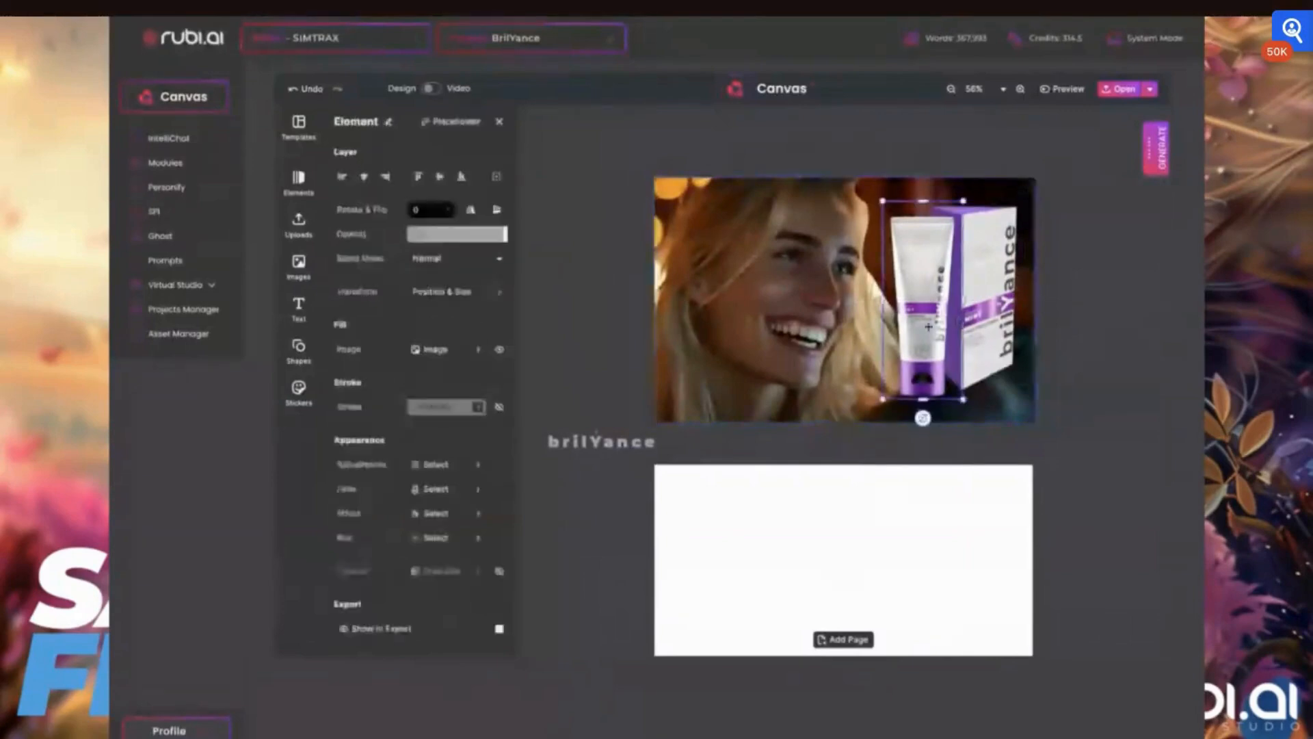
drag(1022, 201, 1055, 223)
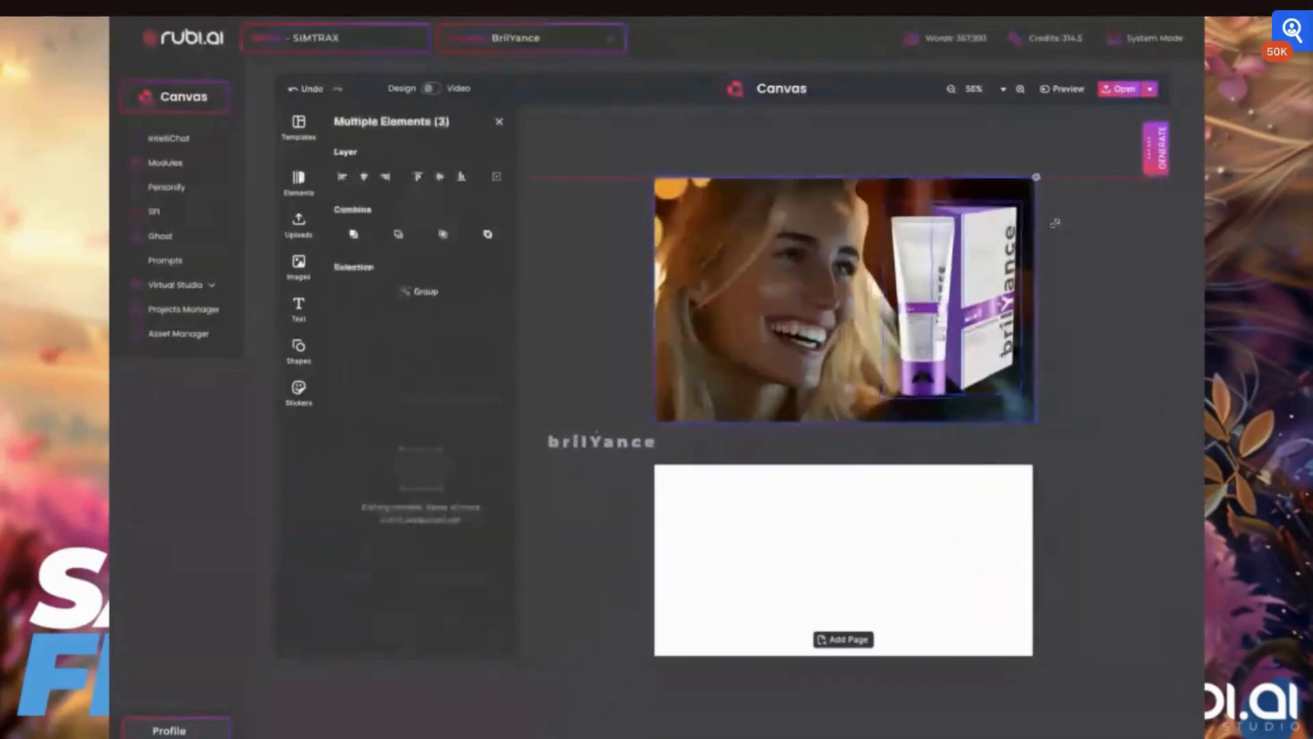
shift+click(1028, 230)
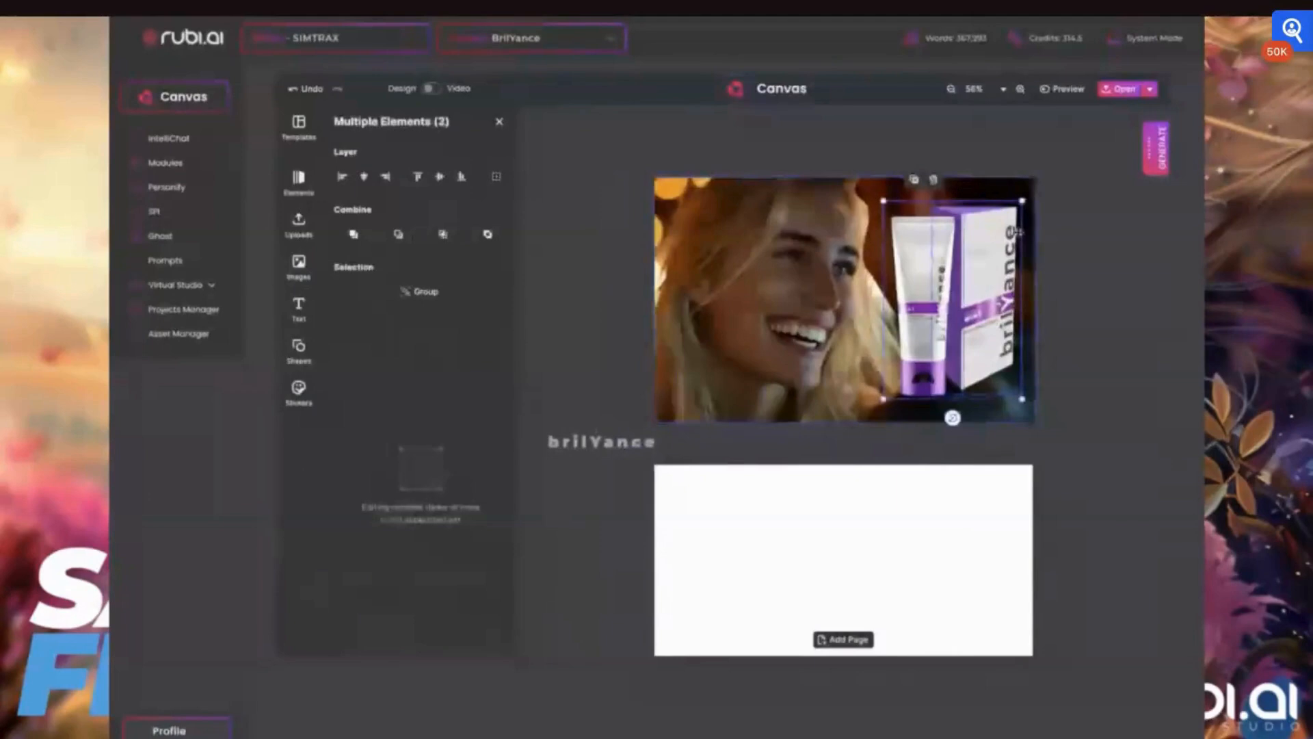
click(972, 250)
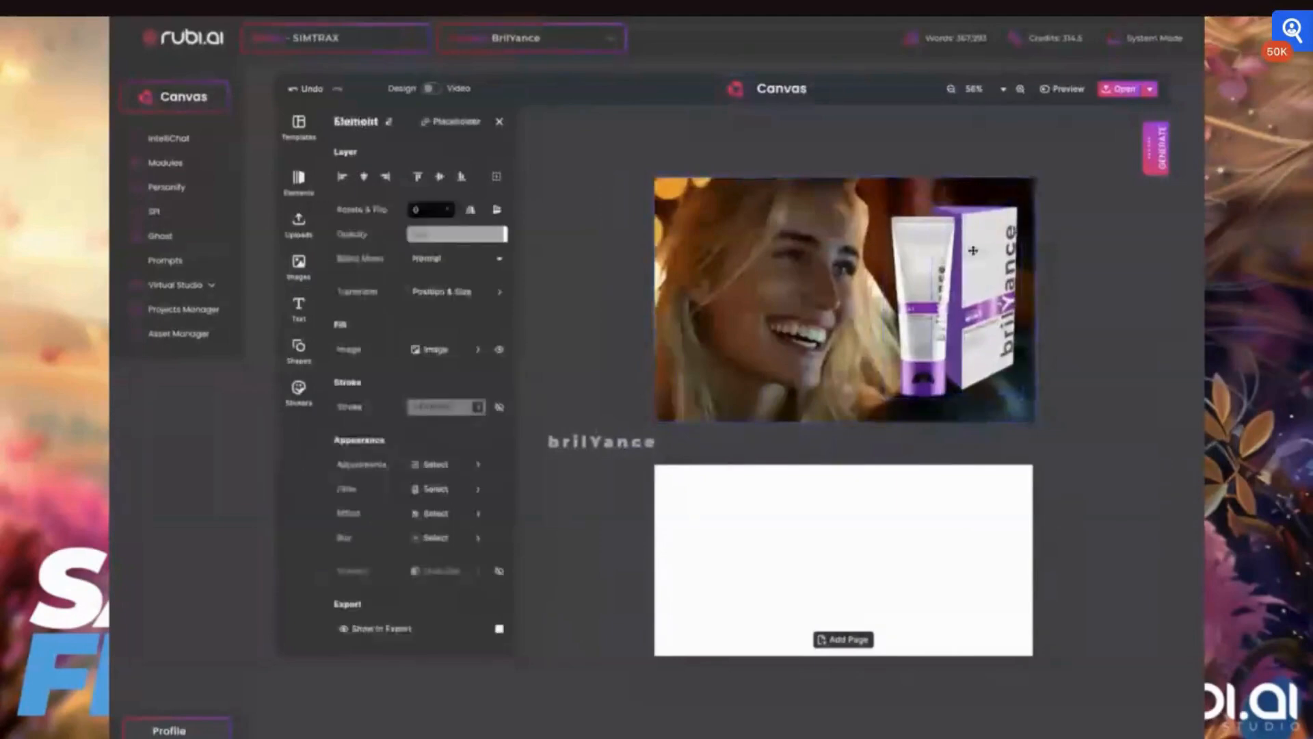
click(919, 273)
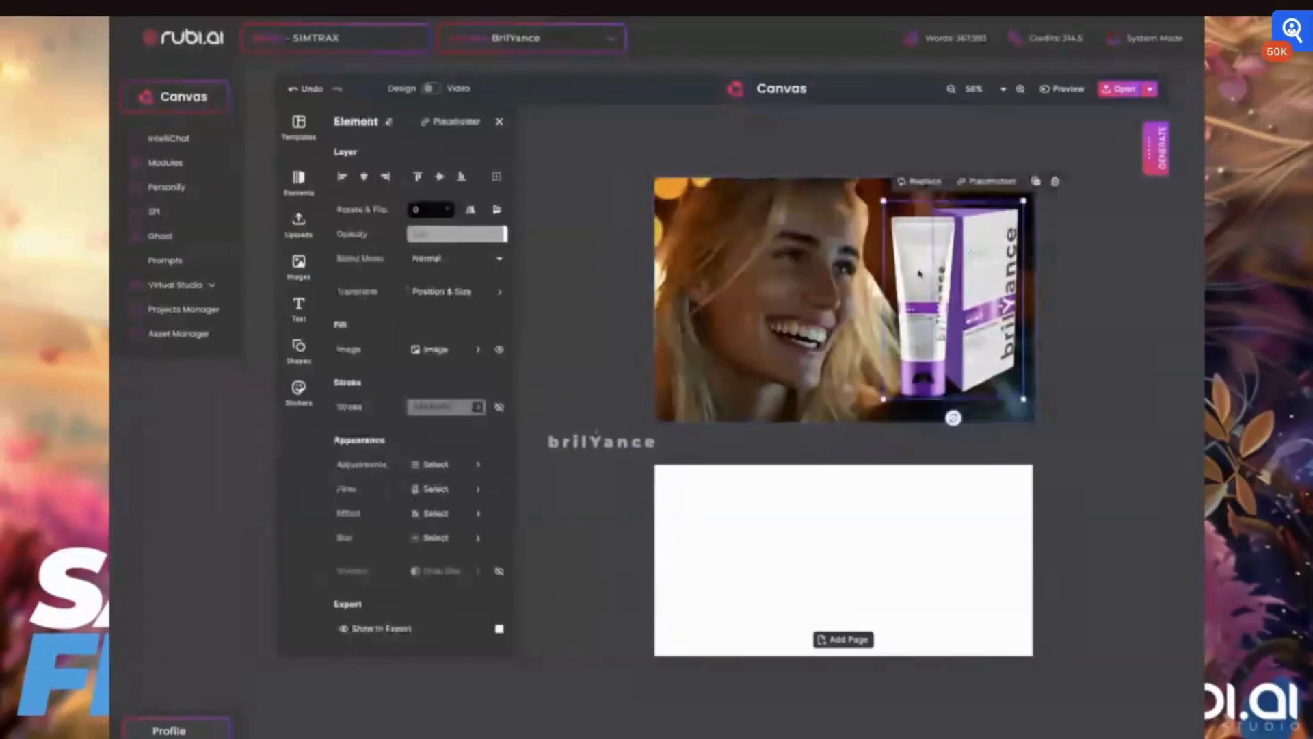
shift+click(974, 251)
drag(1023, 200, 971, 276)
mouse_move(960, 345)
mouse_down()
mouse_move(1014, 345)
mouse_move(976, 336)
mouse_up()
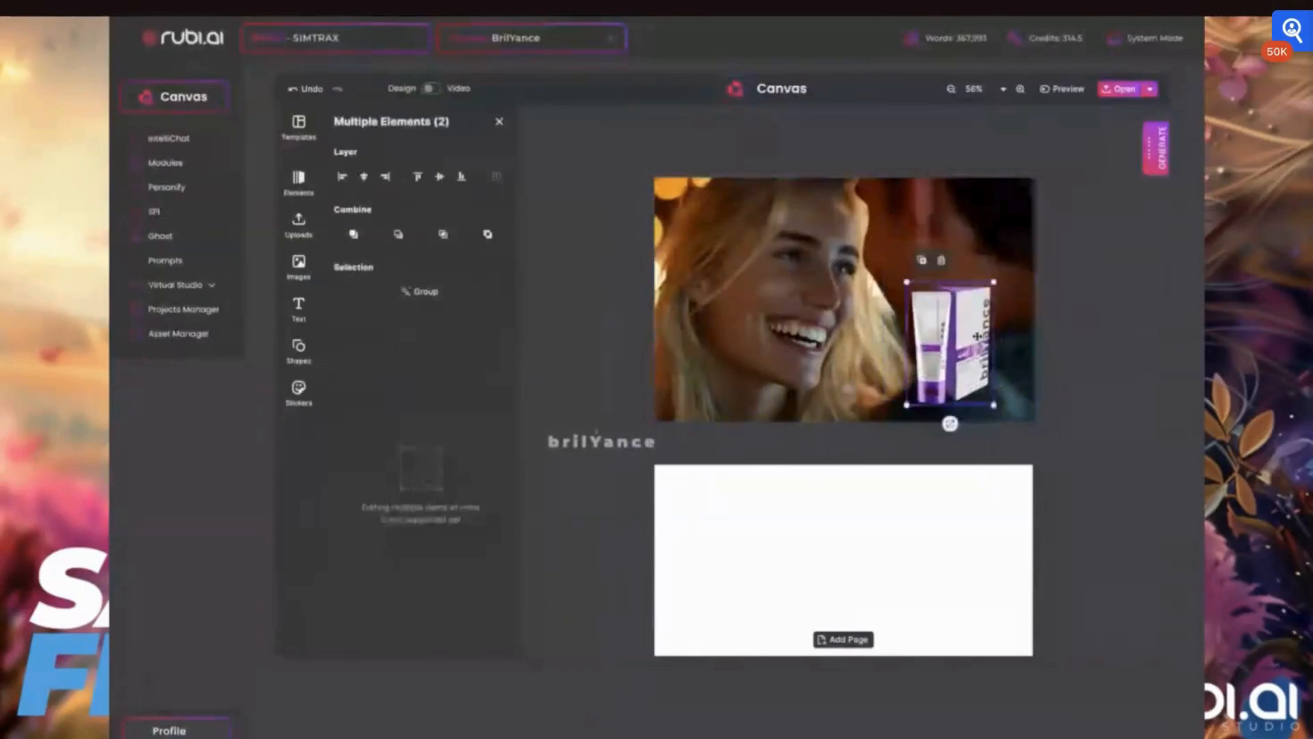
- Add a Title text box to the card and set its colour to white
click(298, 308)
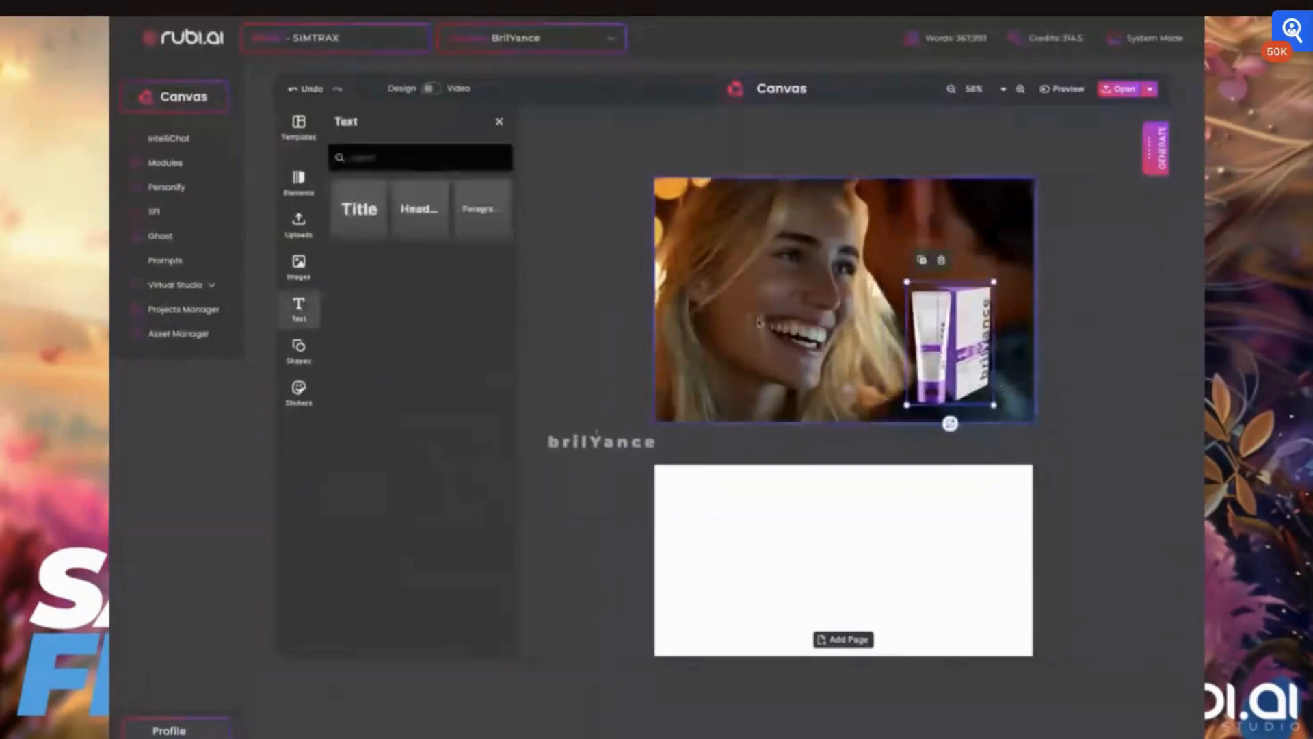
click(358, 211)
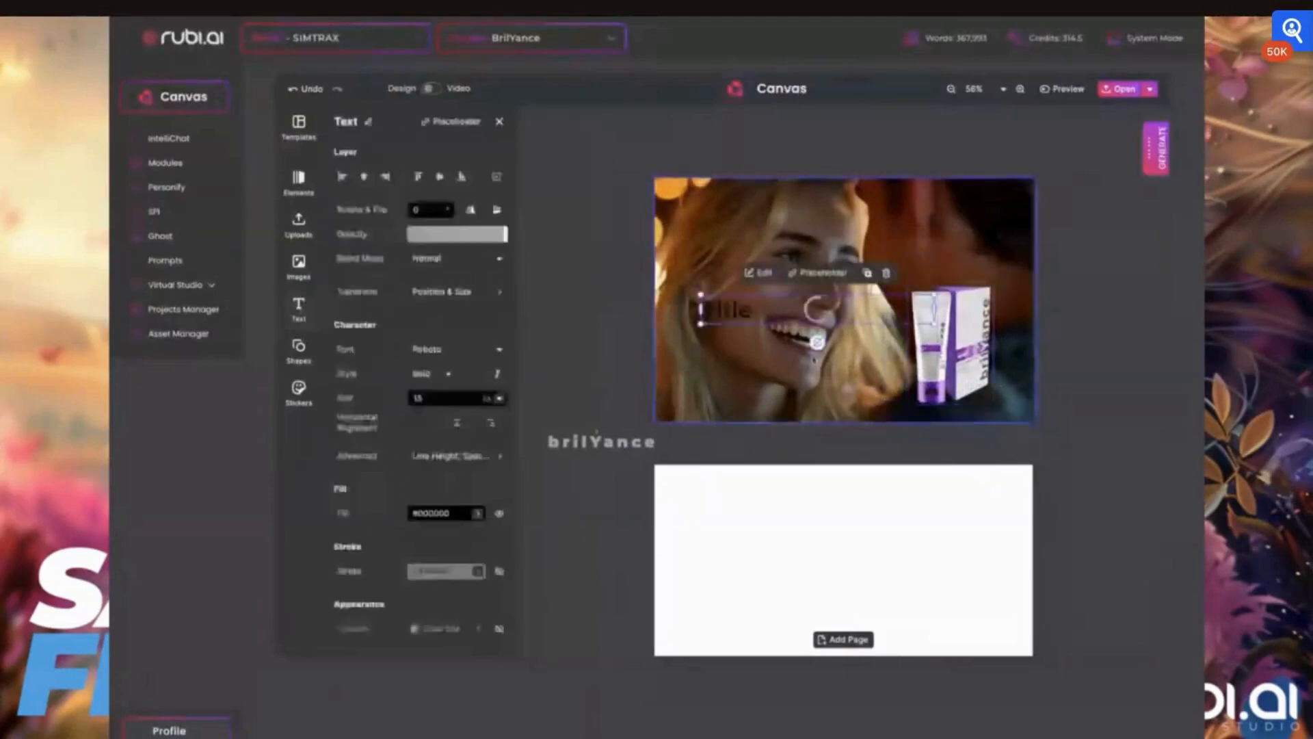
double_click(817, 310)
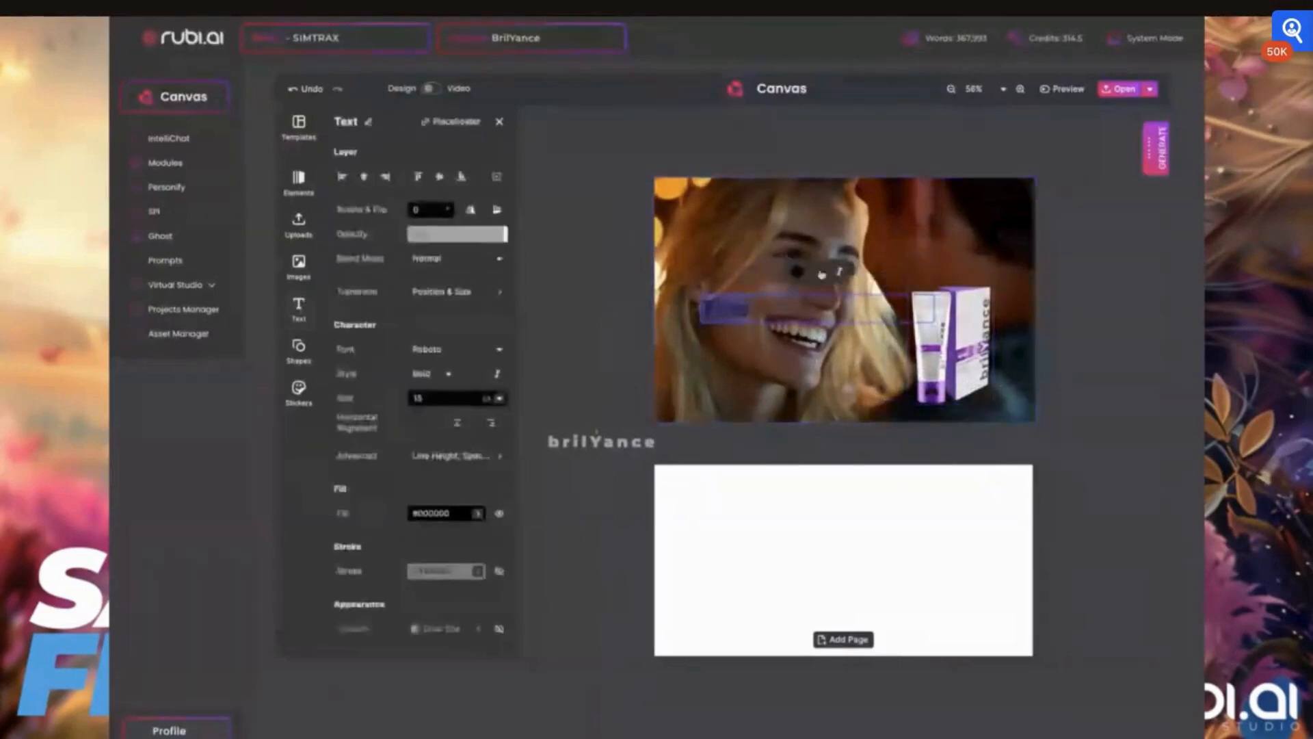
click(796, 272)
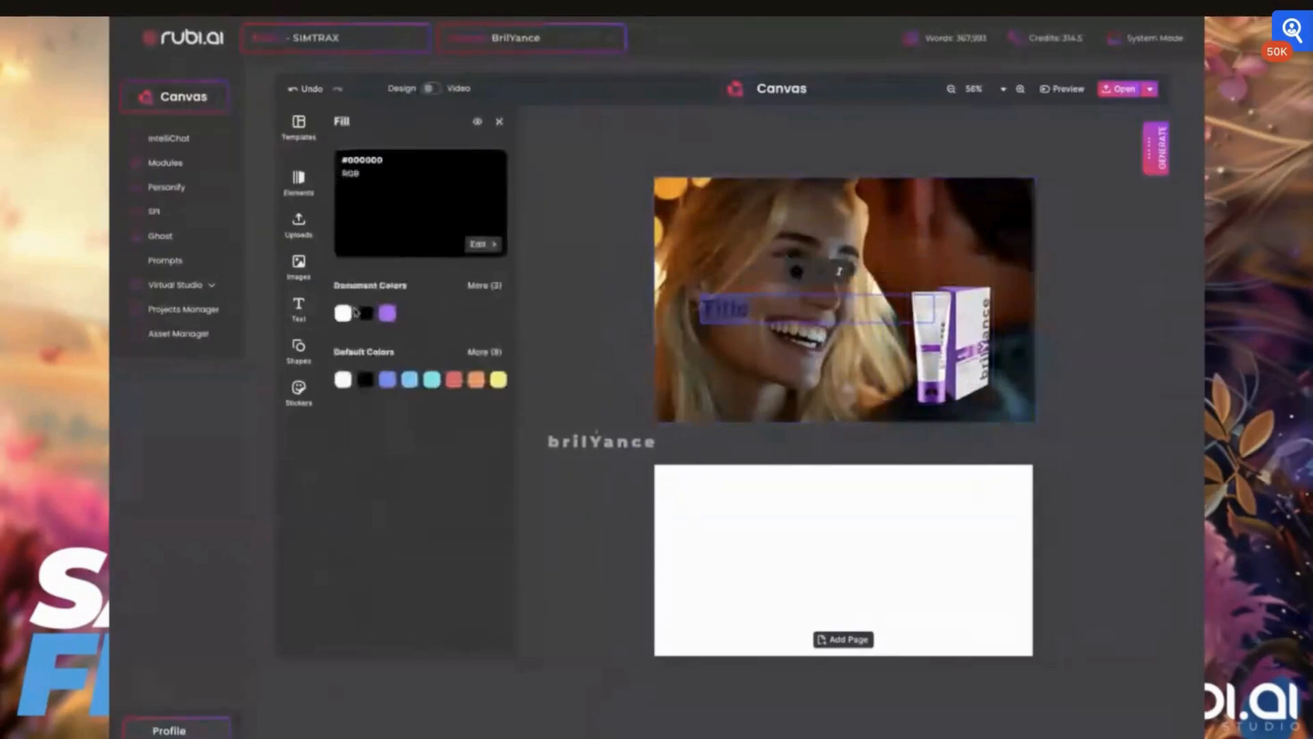
click(344, 313)
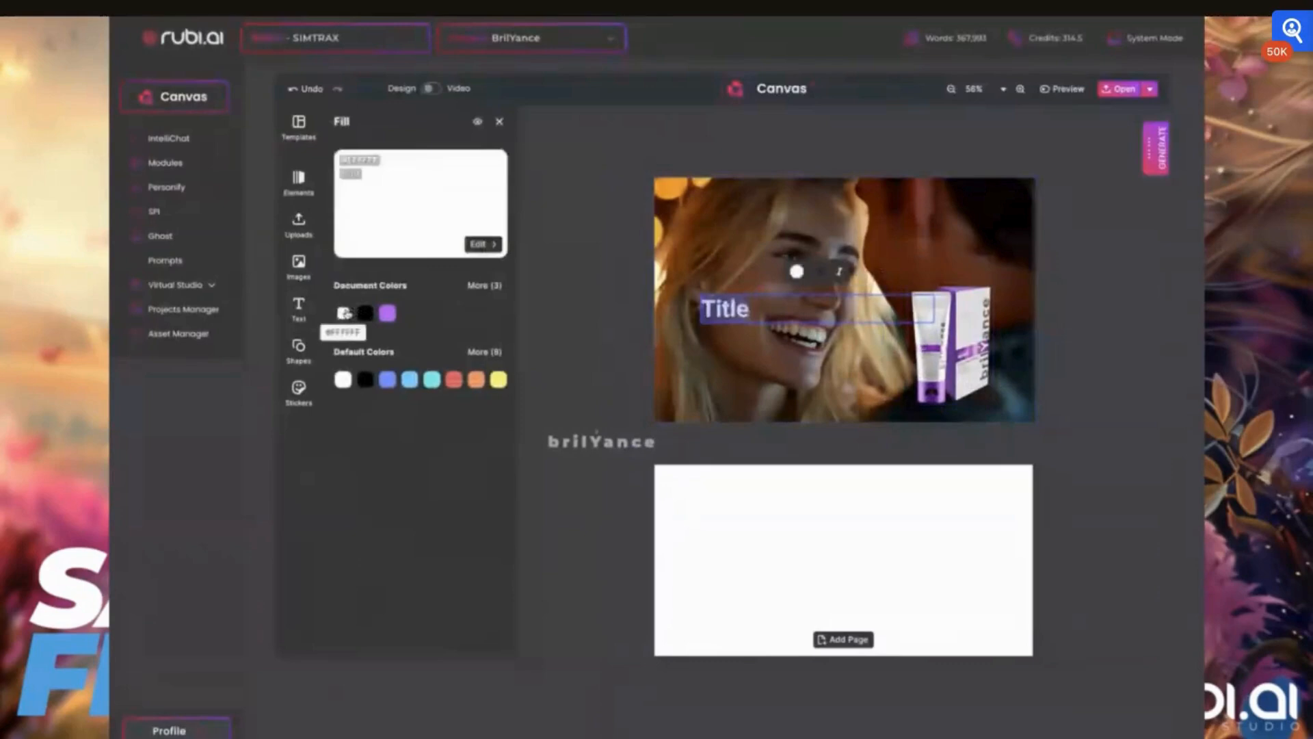
click(502, 121)
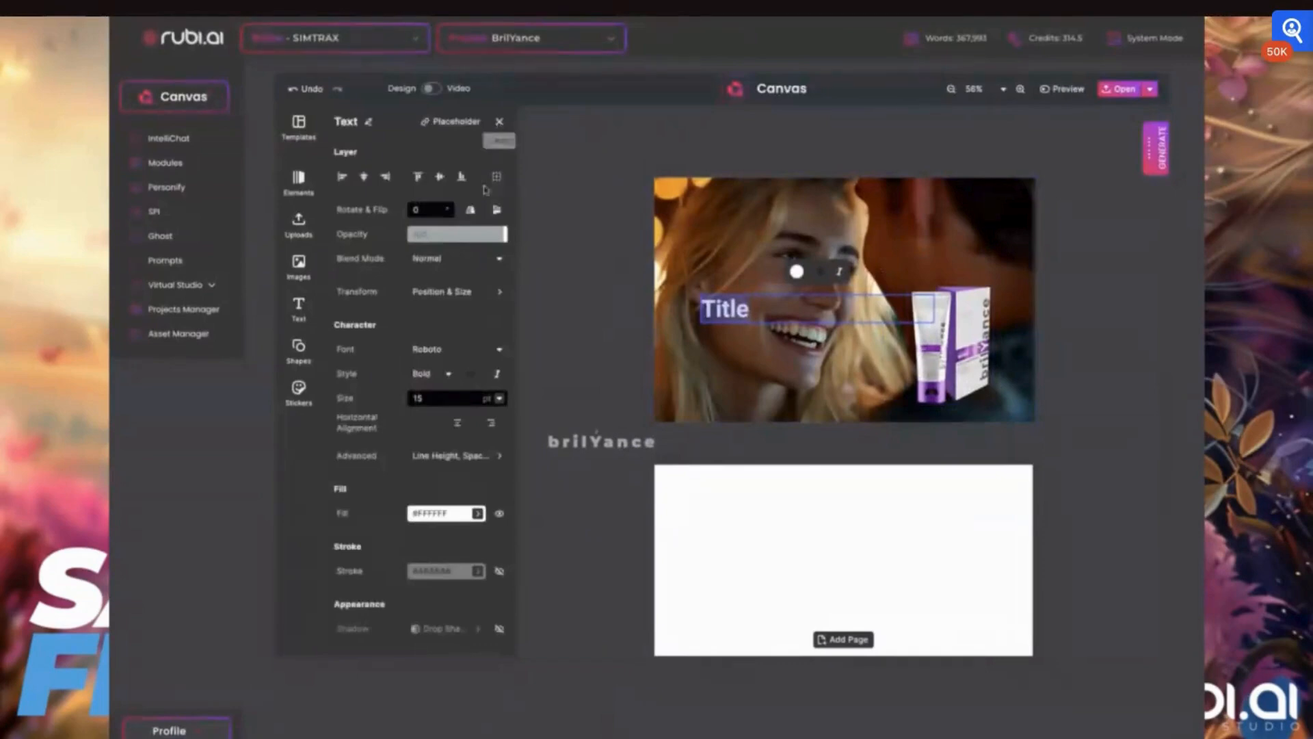
- Set the title's font to Montserrat with the Black style
click(441, 350)
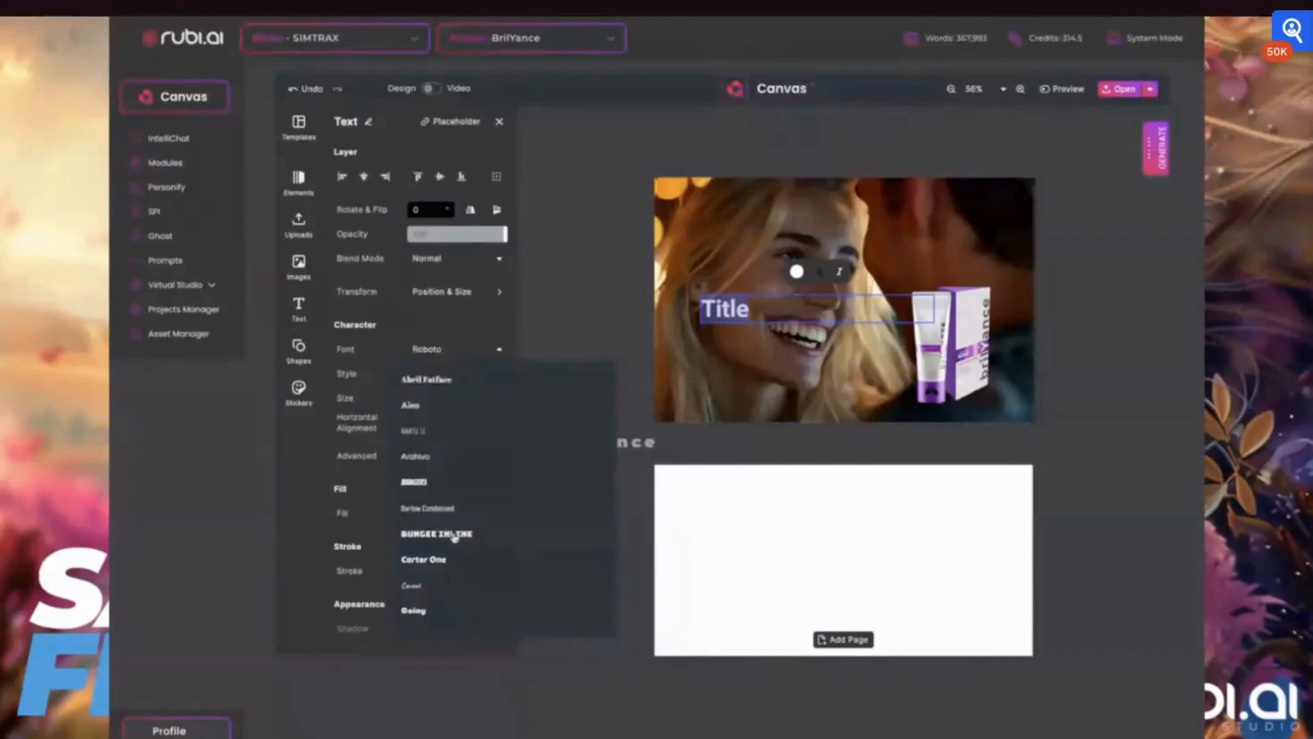
scroll(454, 537, down, 5)
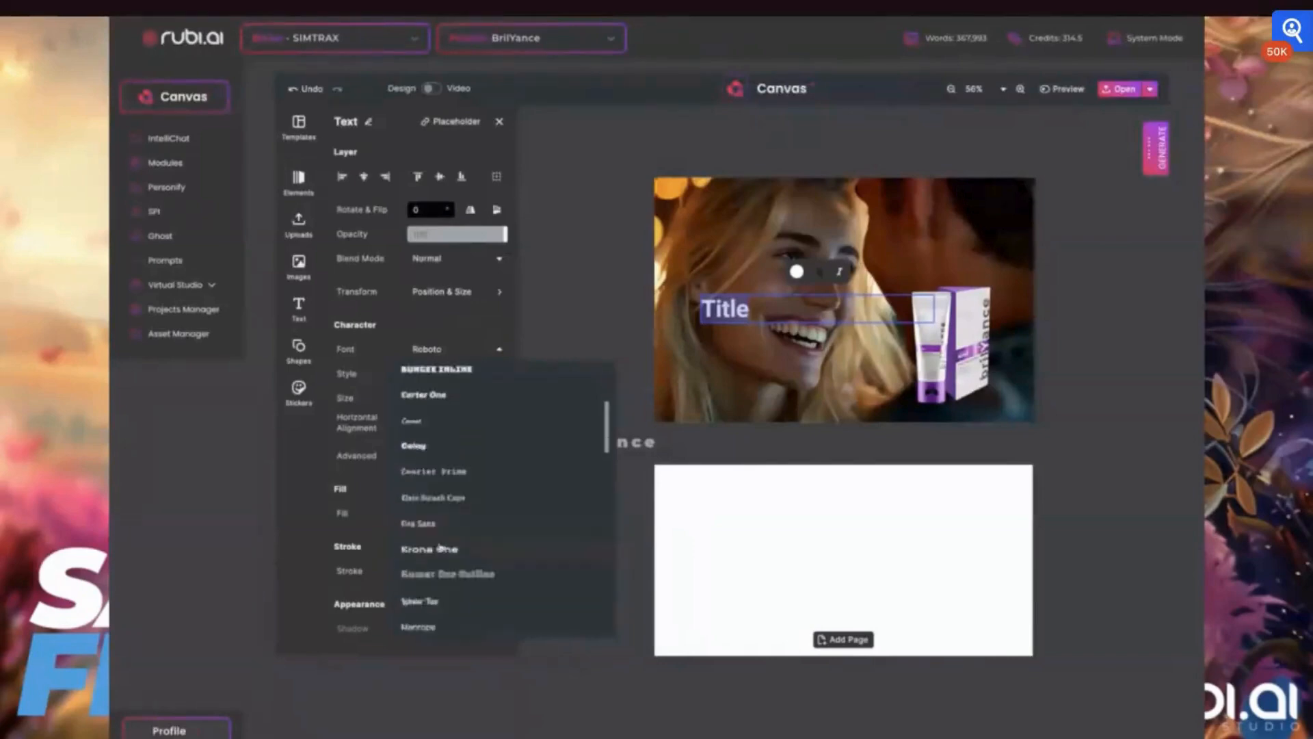
click(440, 549)
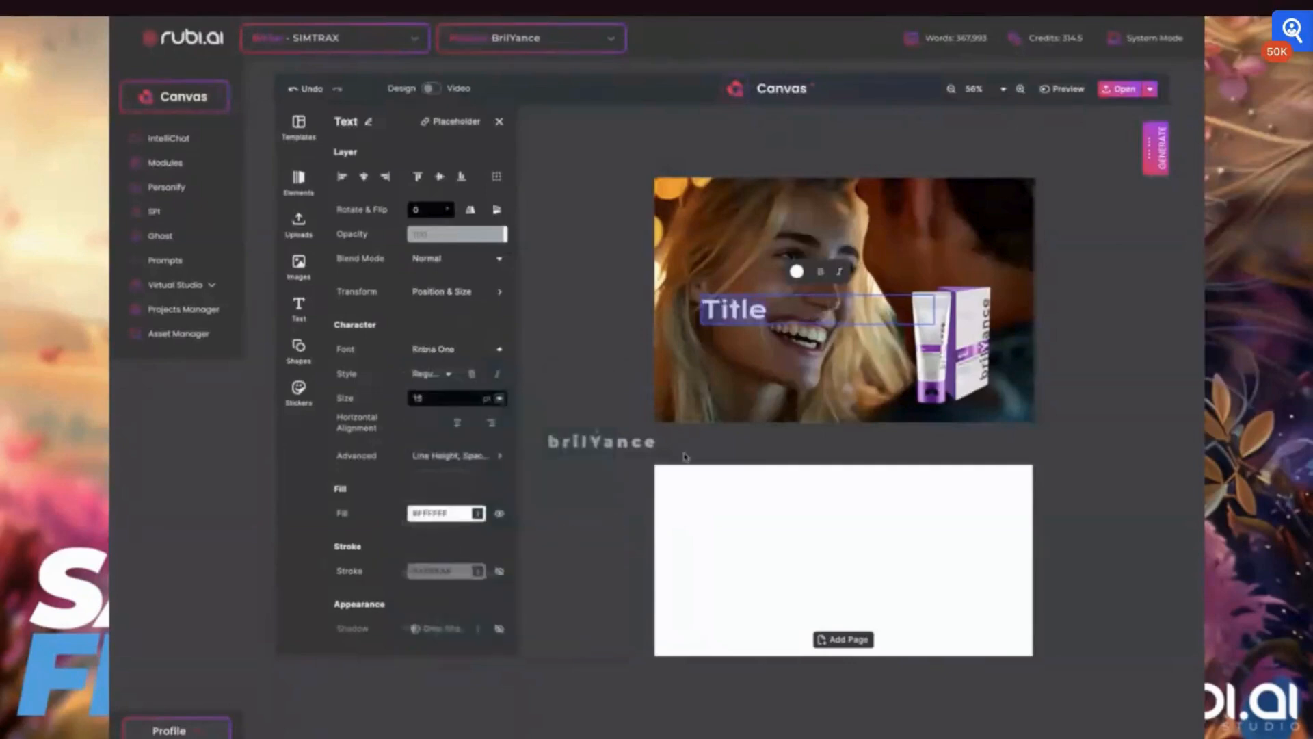
click(437, 350)
scroll(439, 454, down, 5)
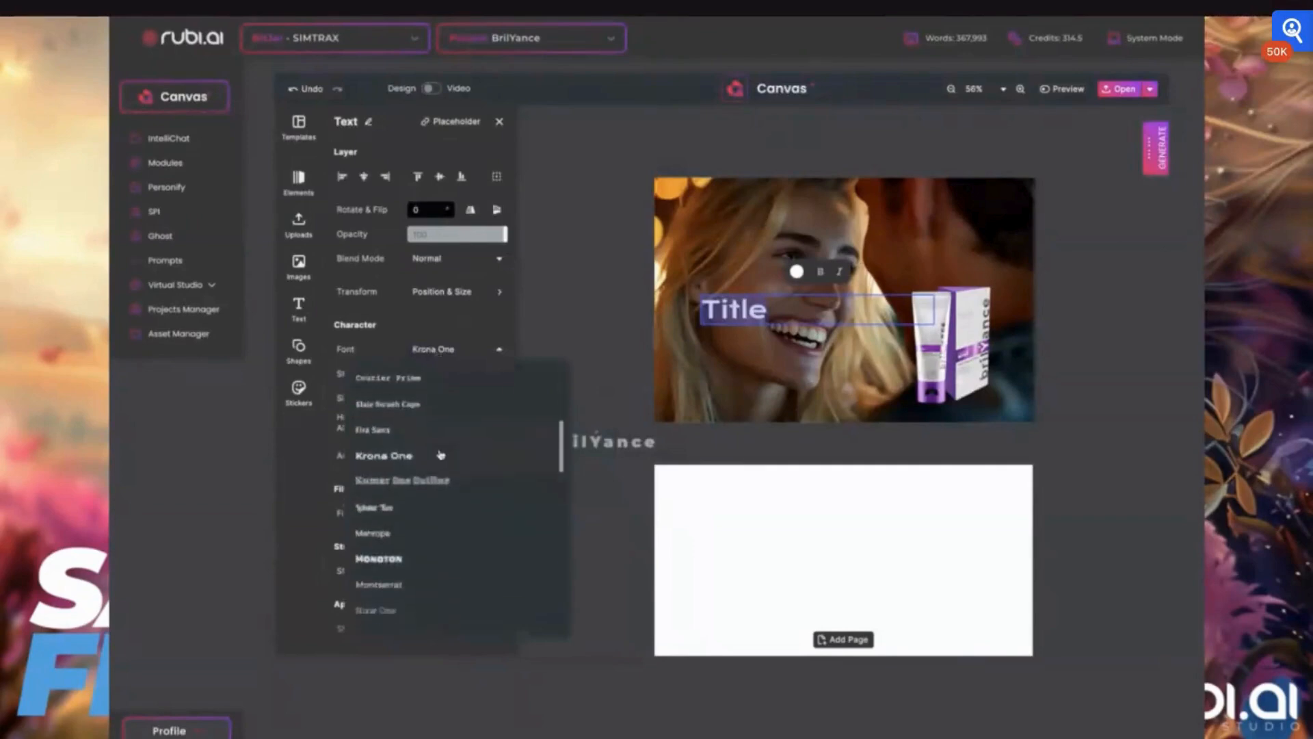
scroll(440, 454, down, 3)
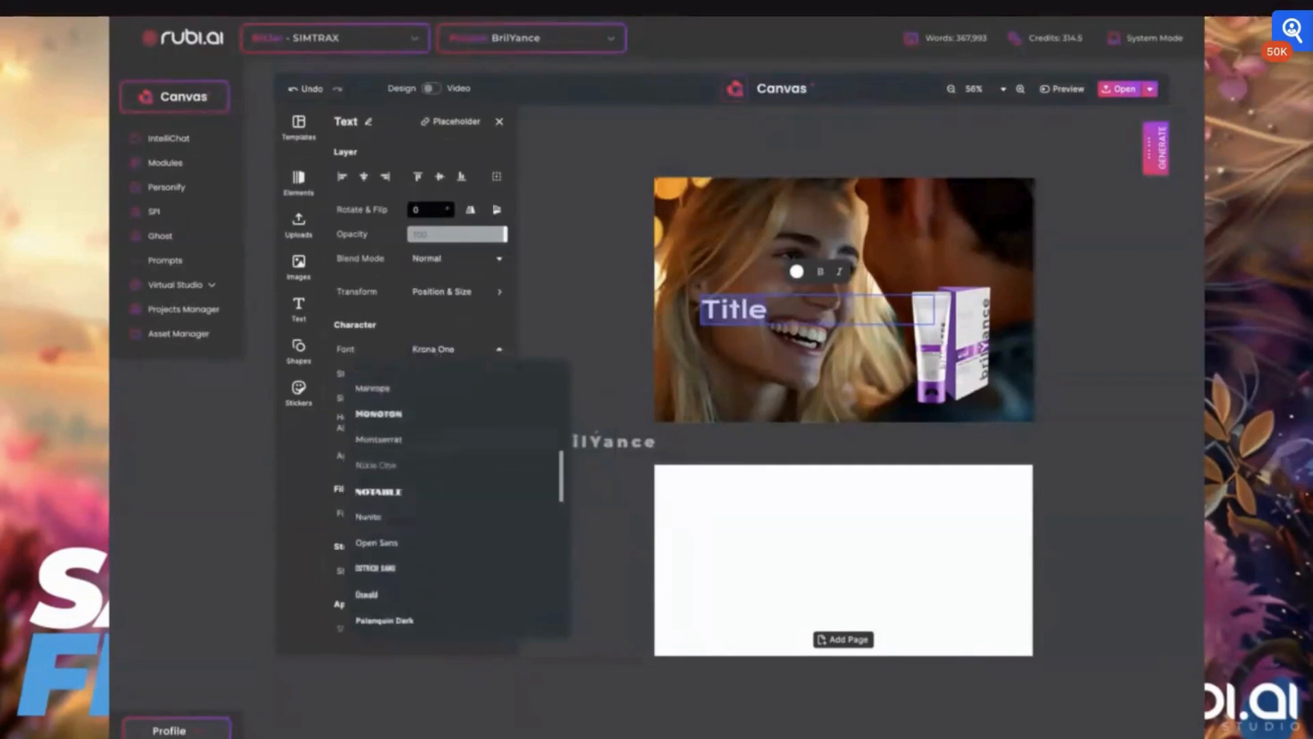
click(378, 440)
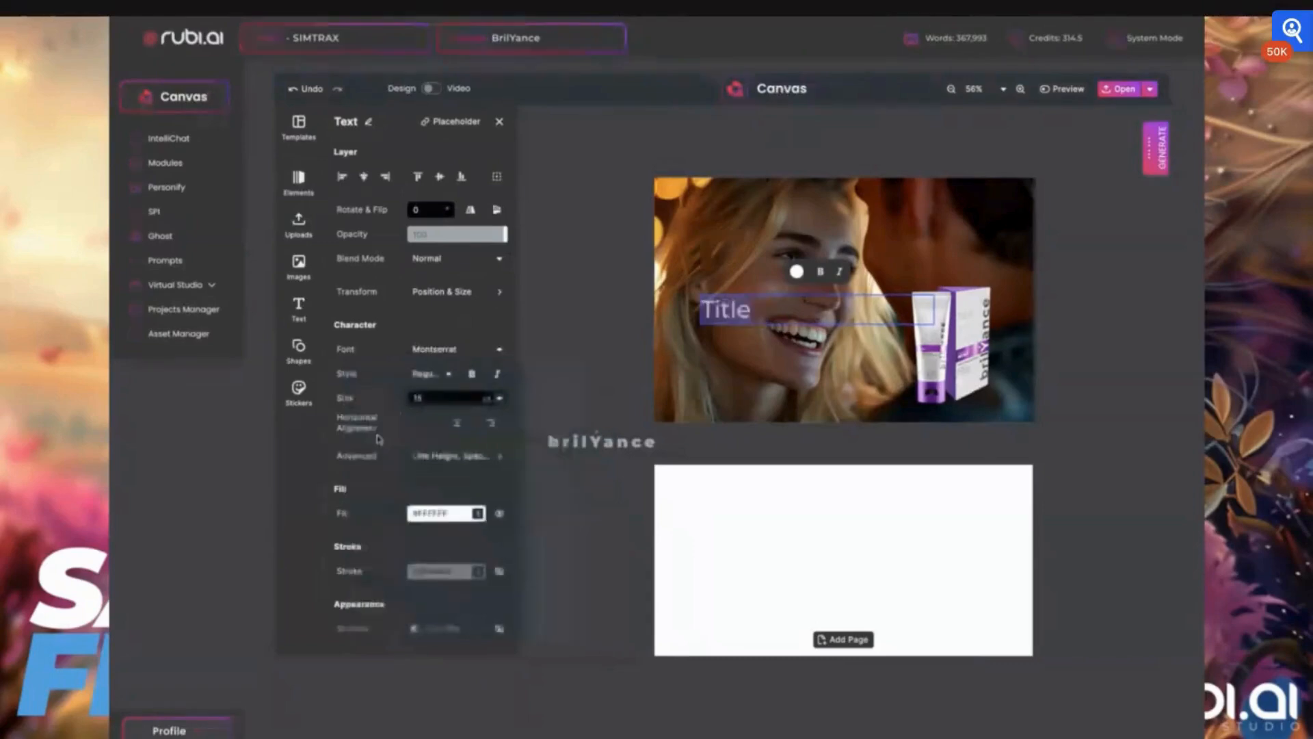
click(437, 374)
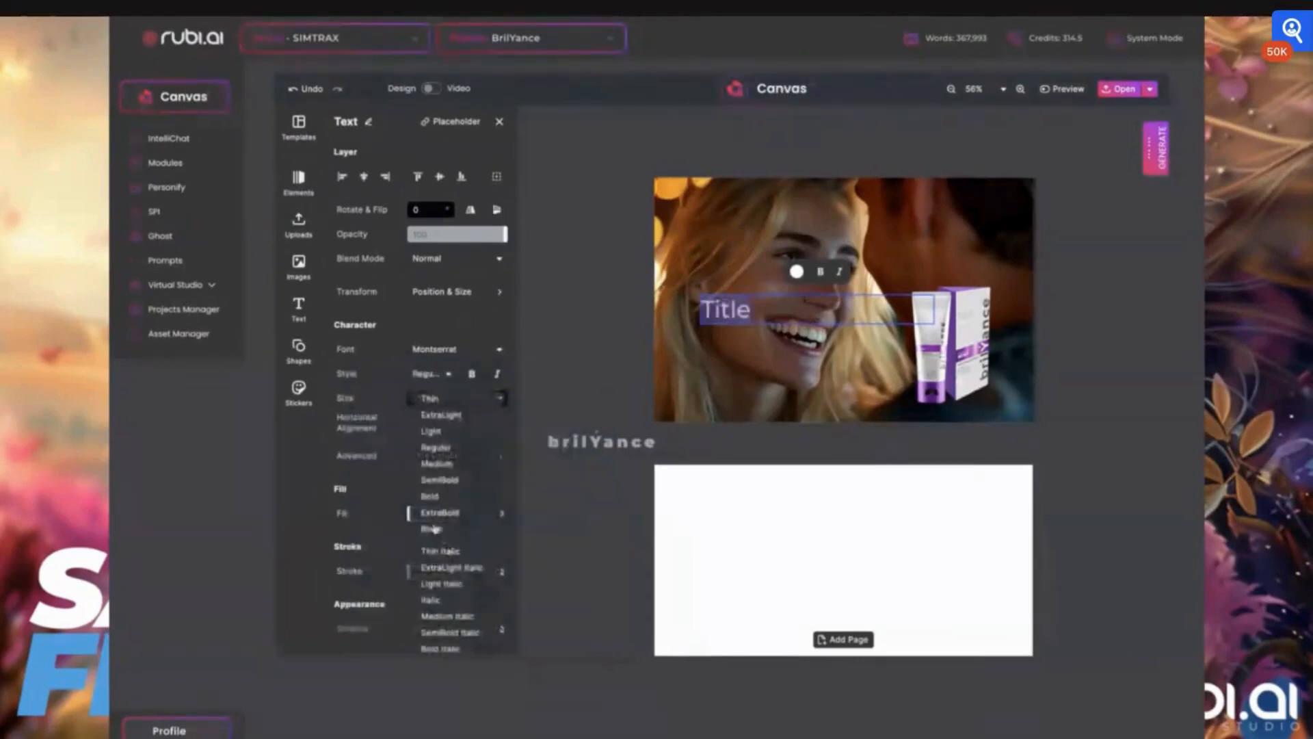
click(431, 529)
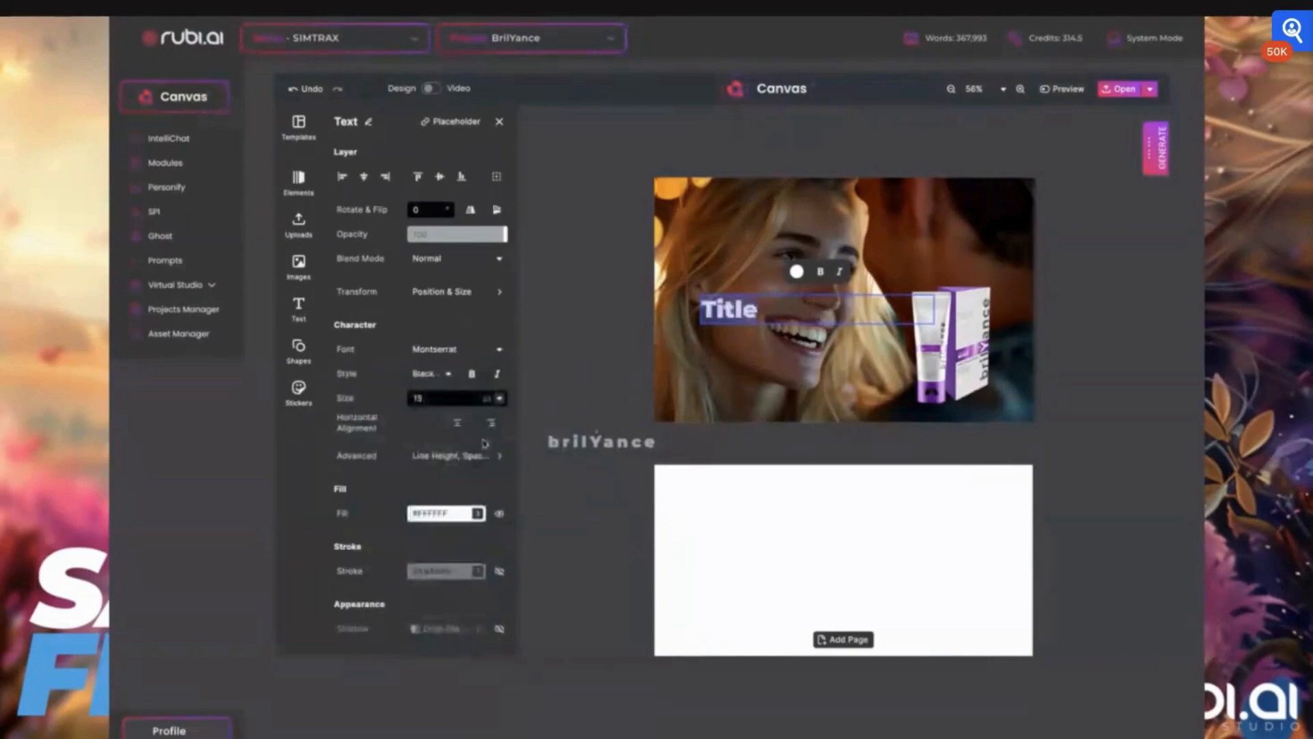
- Resize the title text to about 19.5 pt
click(504, 399)
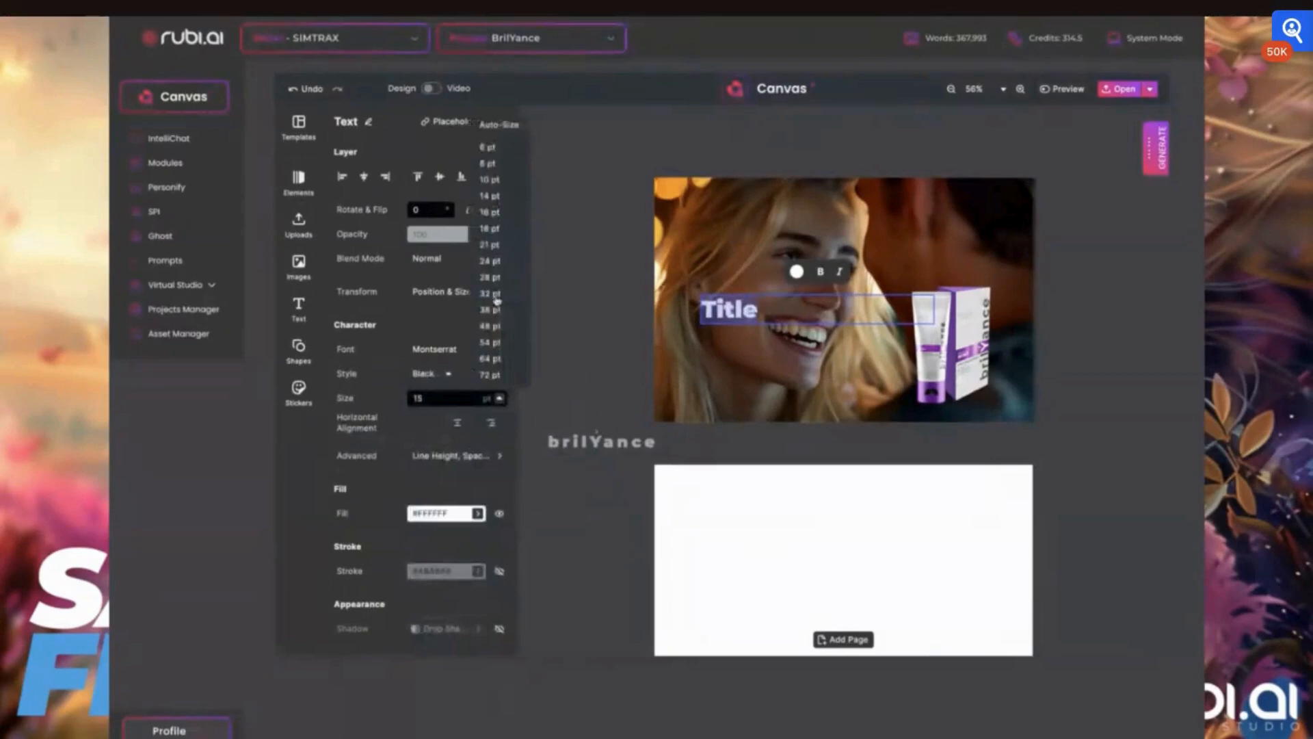
click(496, 300)
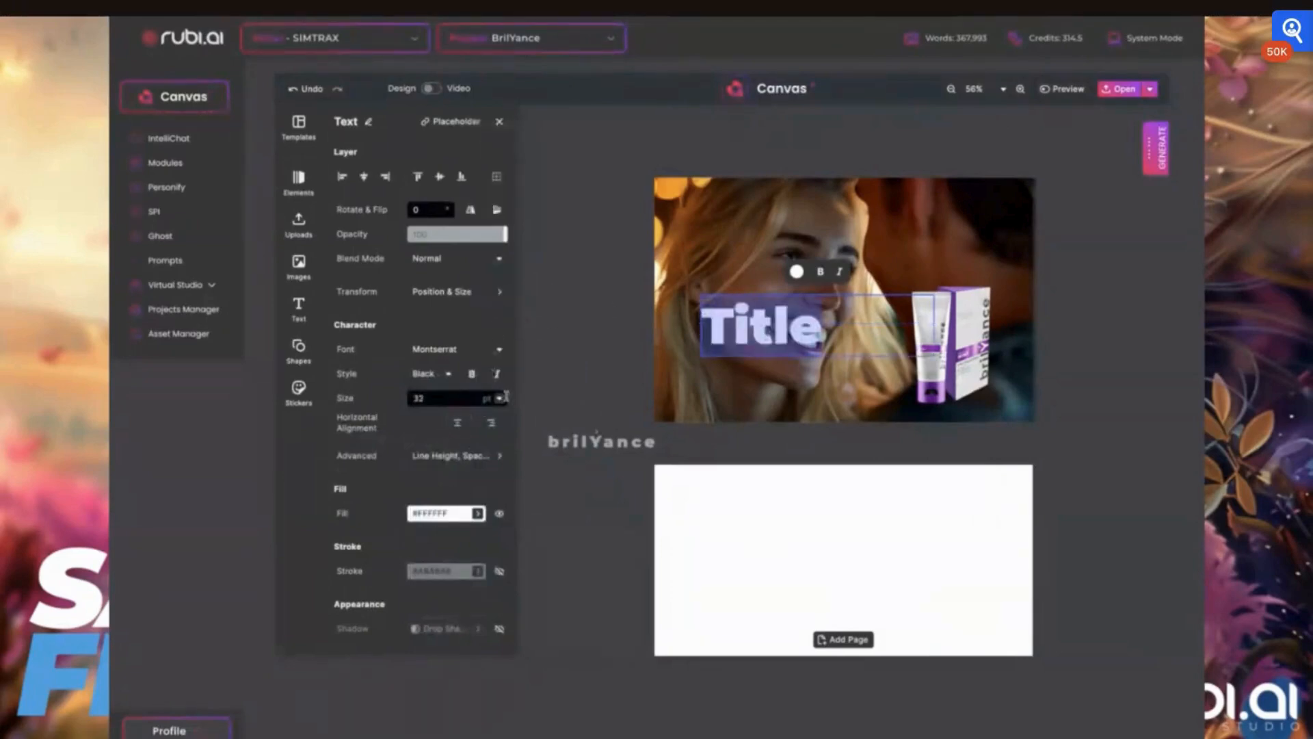
click(500, 398)
click(490, 243)
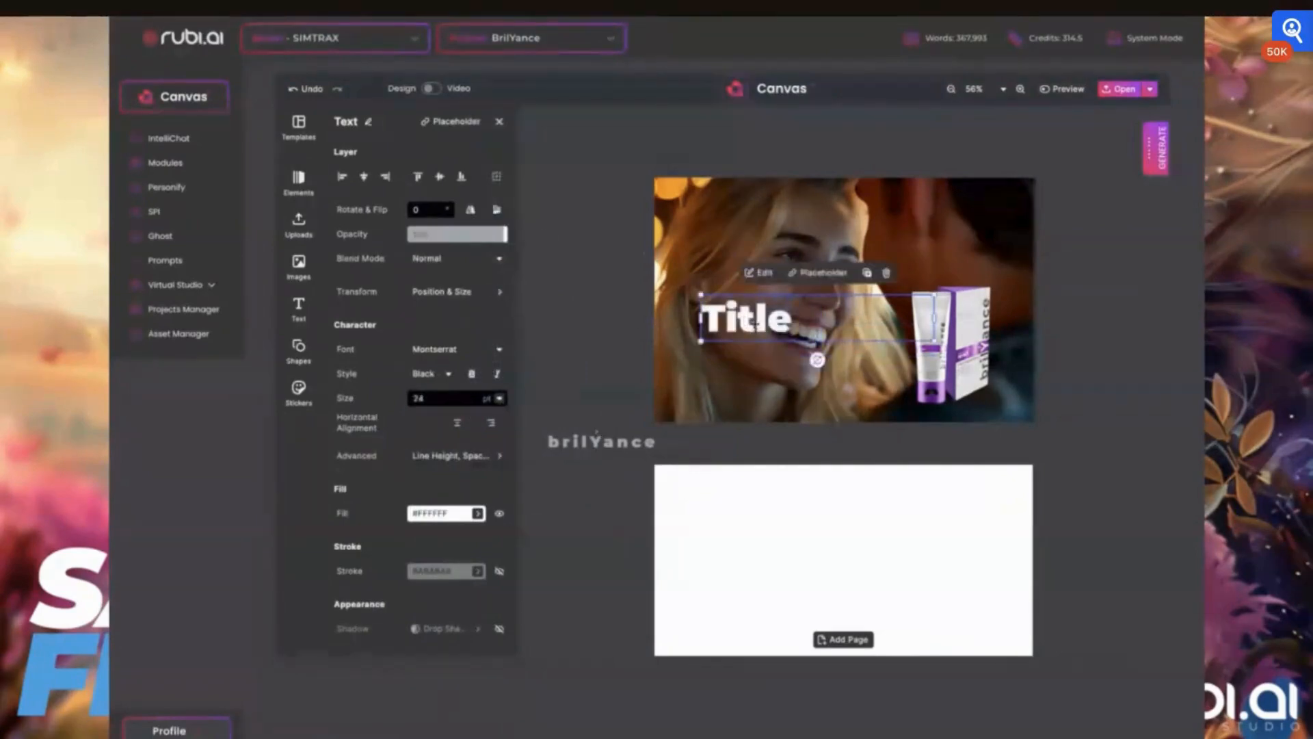
drag(701, 295, 754, 318)
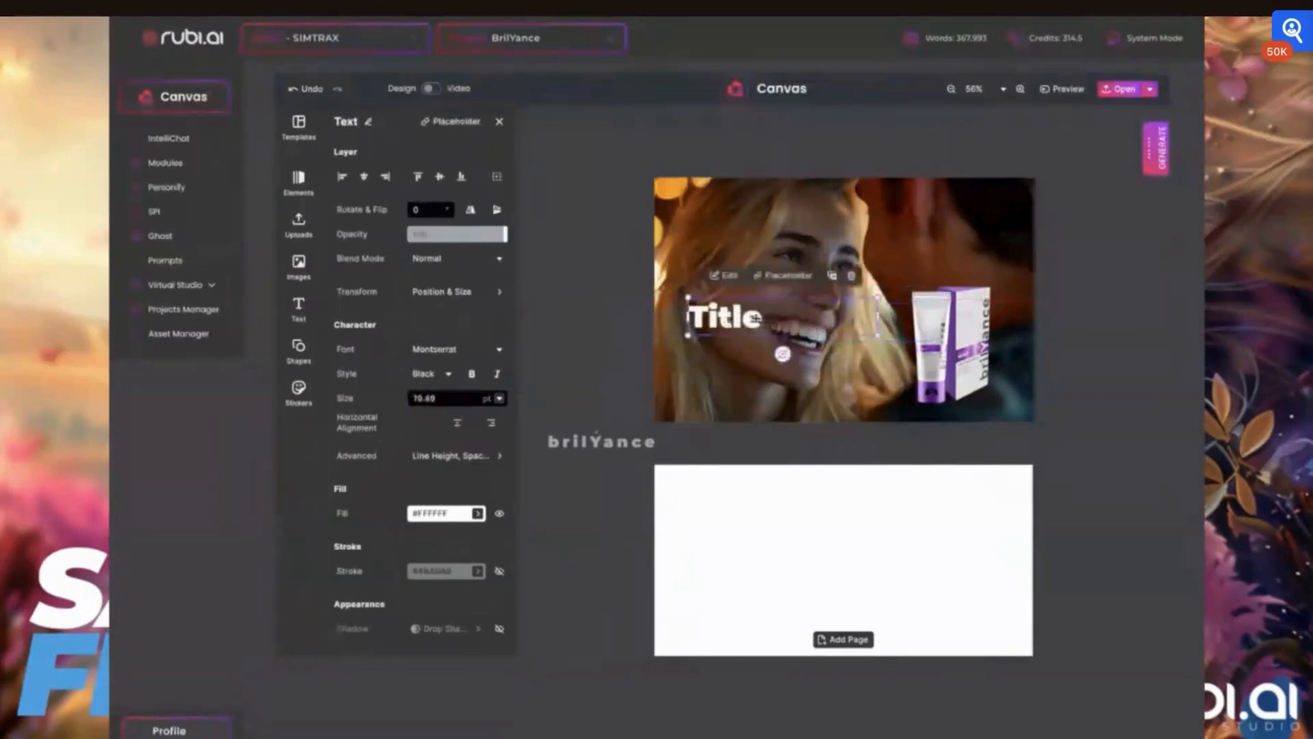
- Replace the title text with "Because you are worthy."
double_click(755, 318)
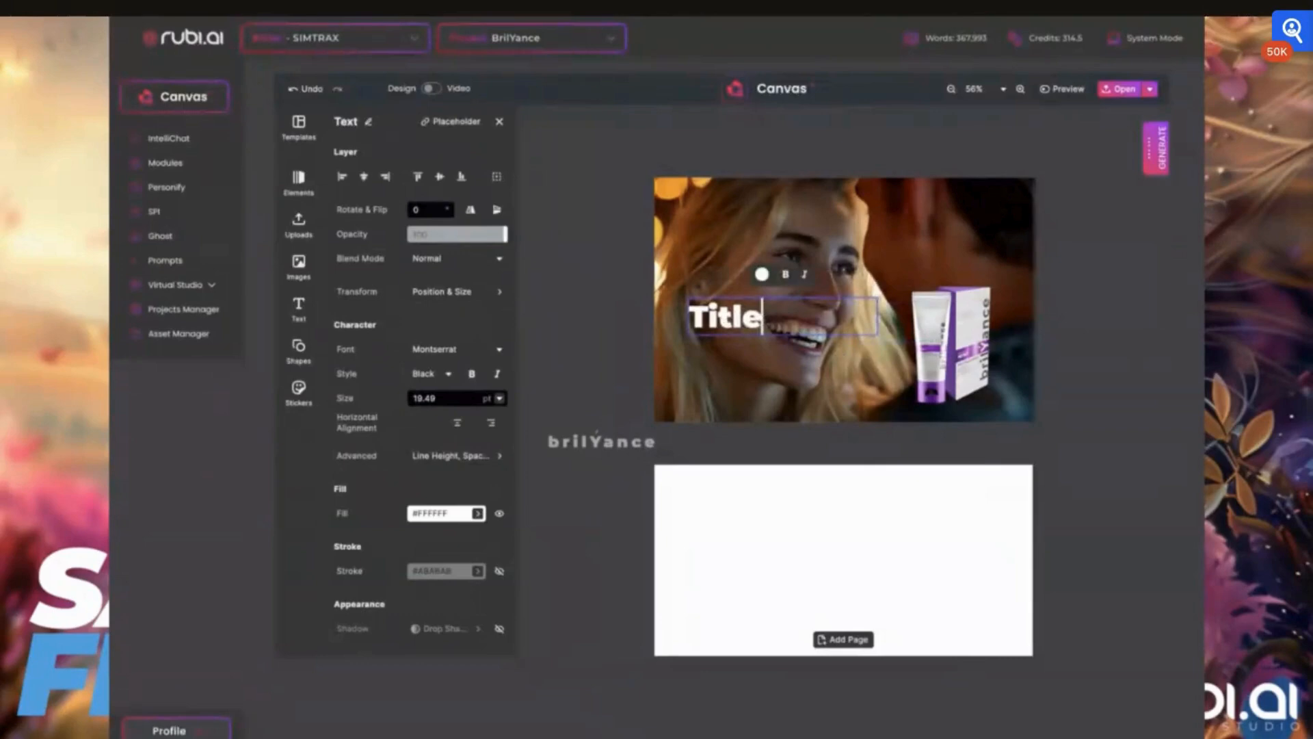
key(ctrl+a)
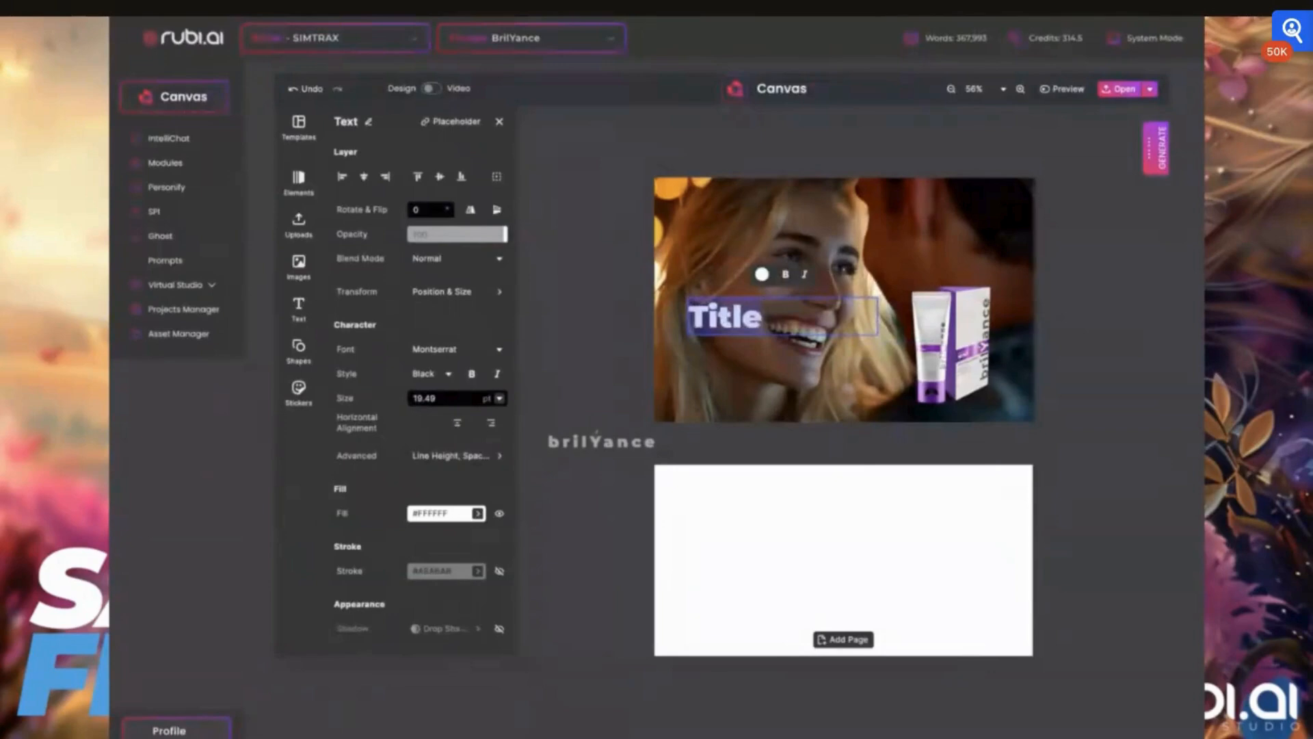
text(Because yo)
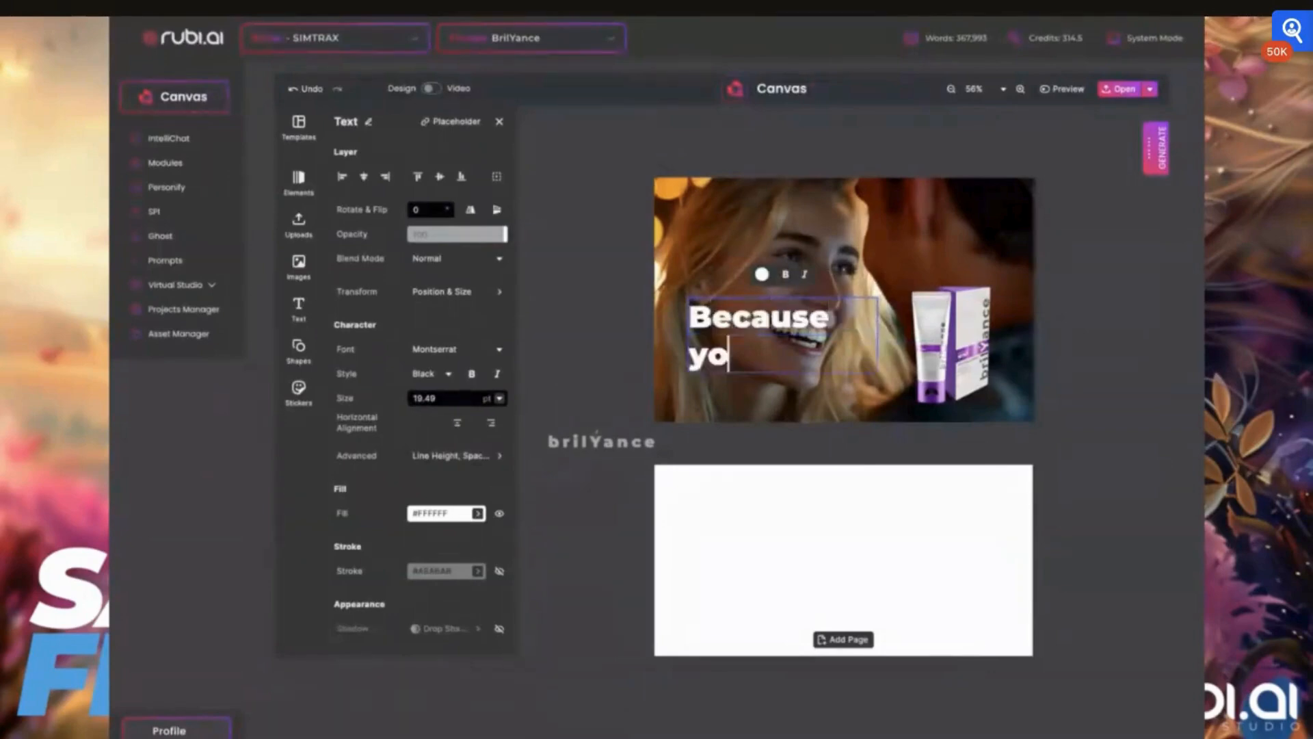
text(u are worthy)
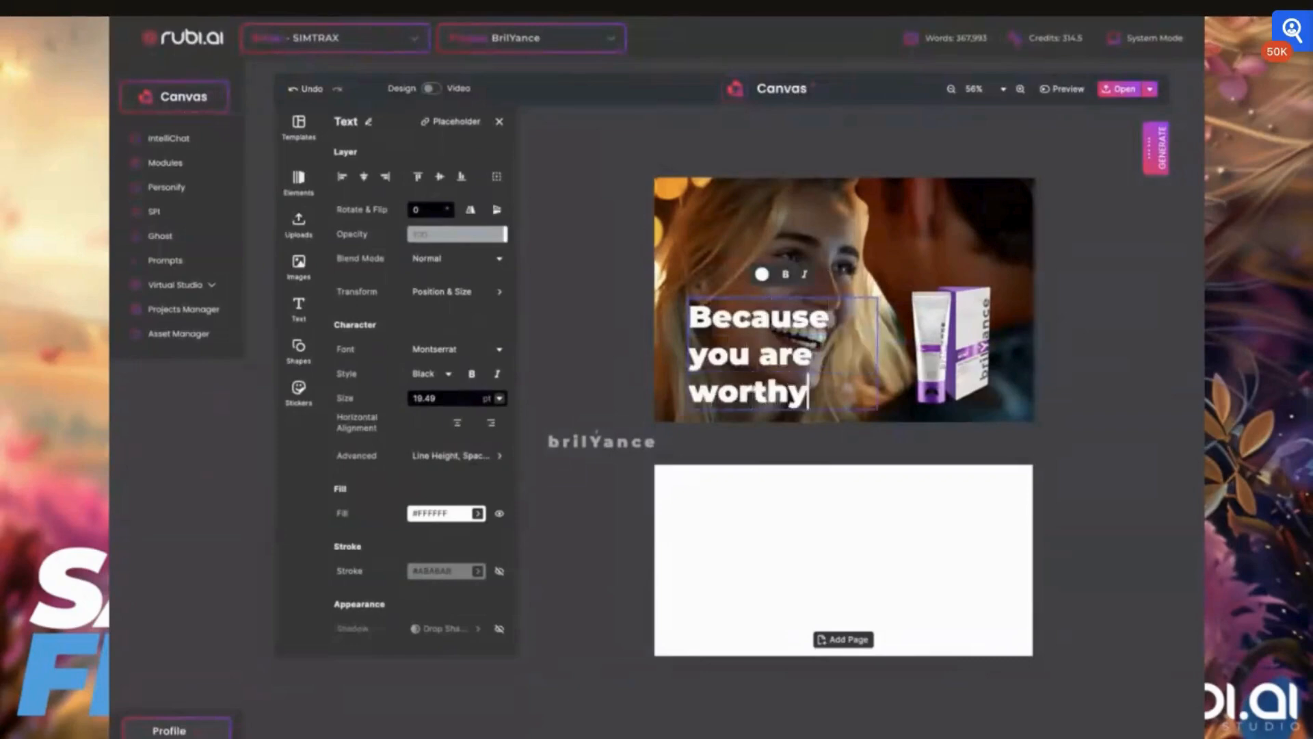
text(.)
key(Up)
- Widen the text box so the tagline fits on two lines and nudge it lower on the photo
drag(878, 354, 906, 340)
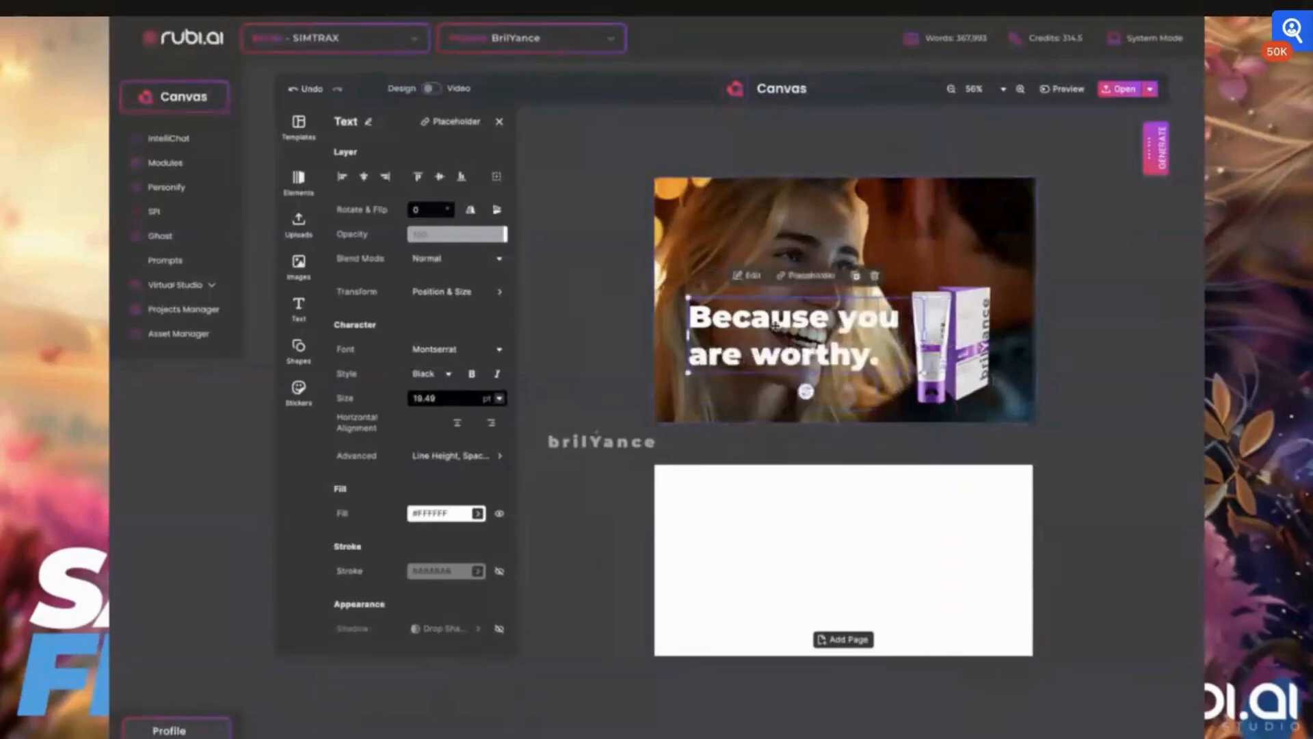
mouse_move(775, 325)
mouse_down()
mouse_move(767, 360)
mouse_move(766, 338)
mouse_up()
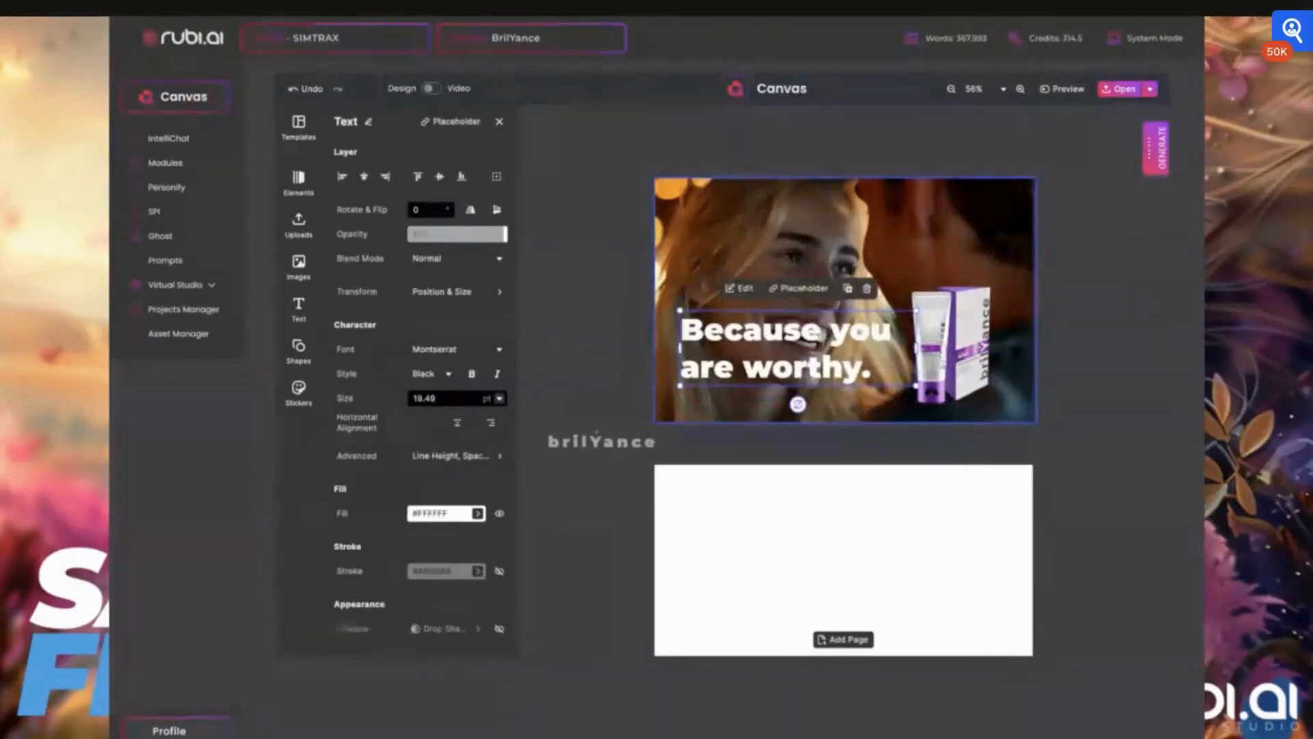
- Enlarge the photo, then pull its left and top edges back to the card's borders
click(835, 236)
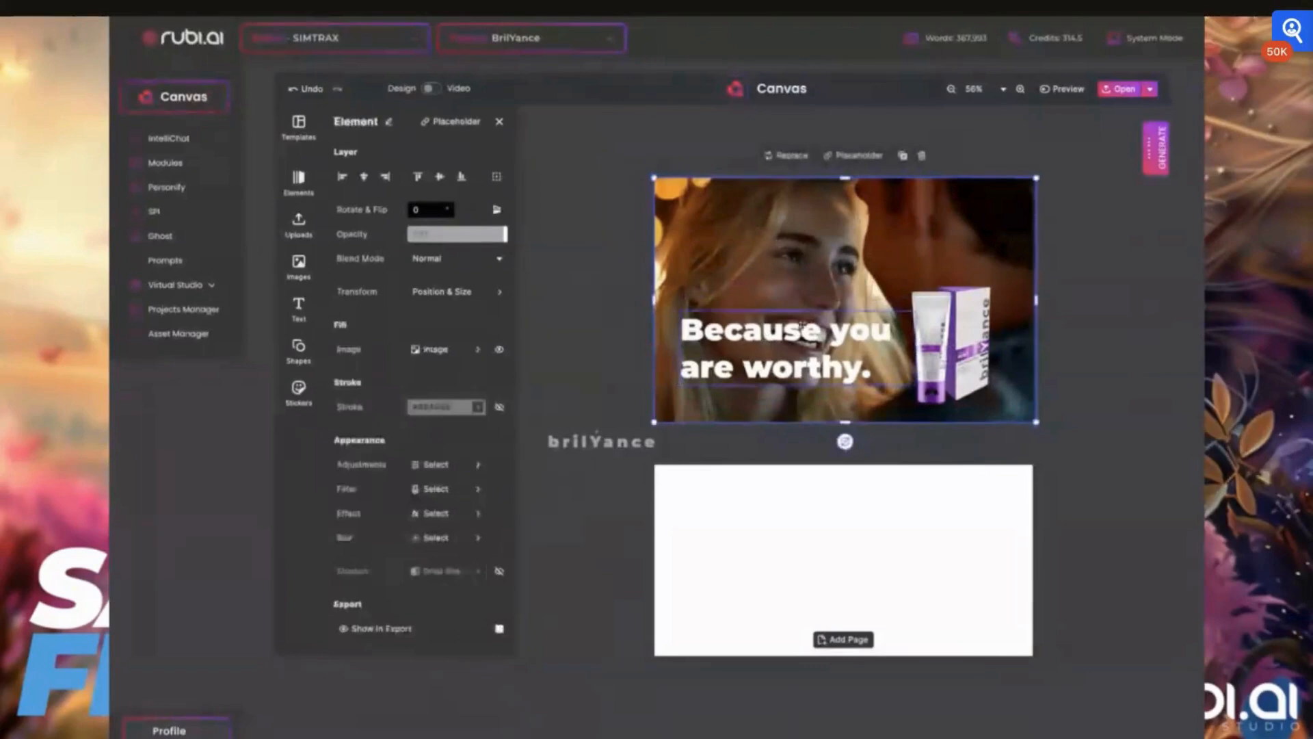
drag(654, 178, 496, 145)
drag(835, 252, 866, 257)
click(543, 333)
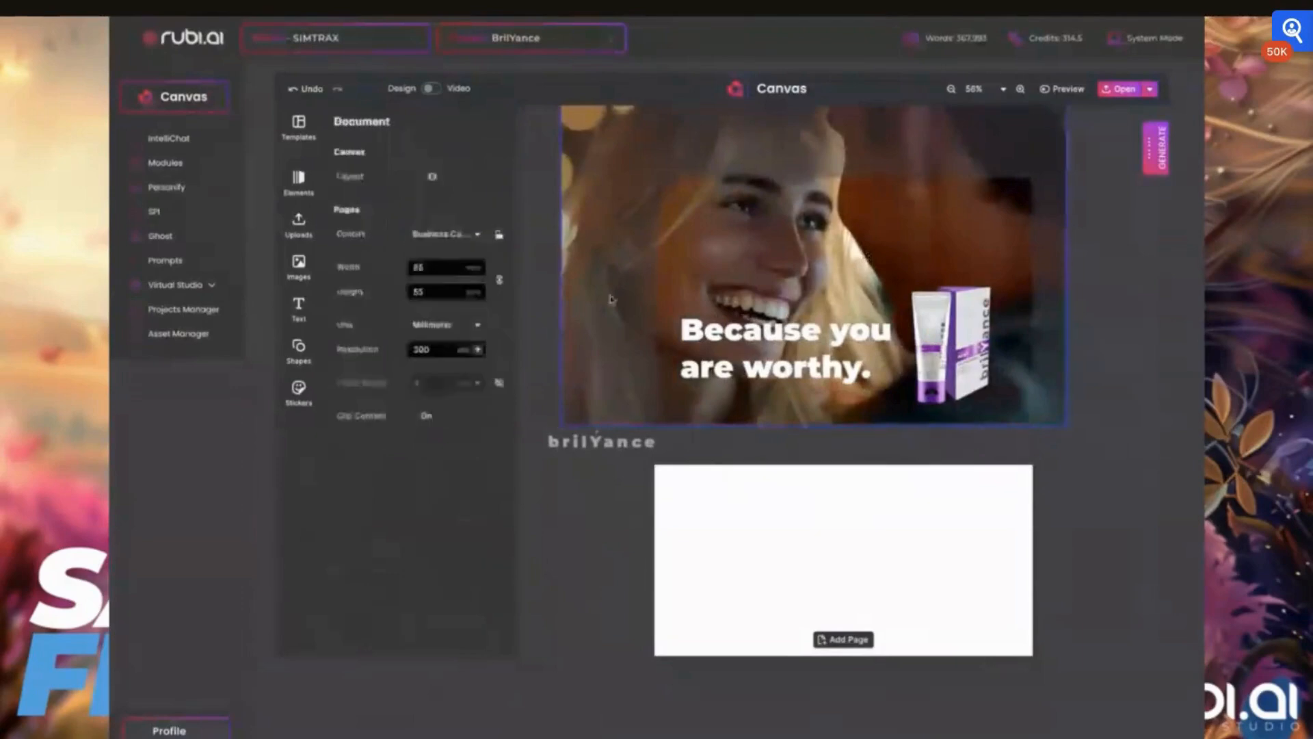
click(608, 286)
drag(561, 264, 654, 265)
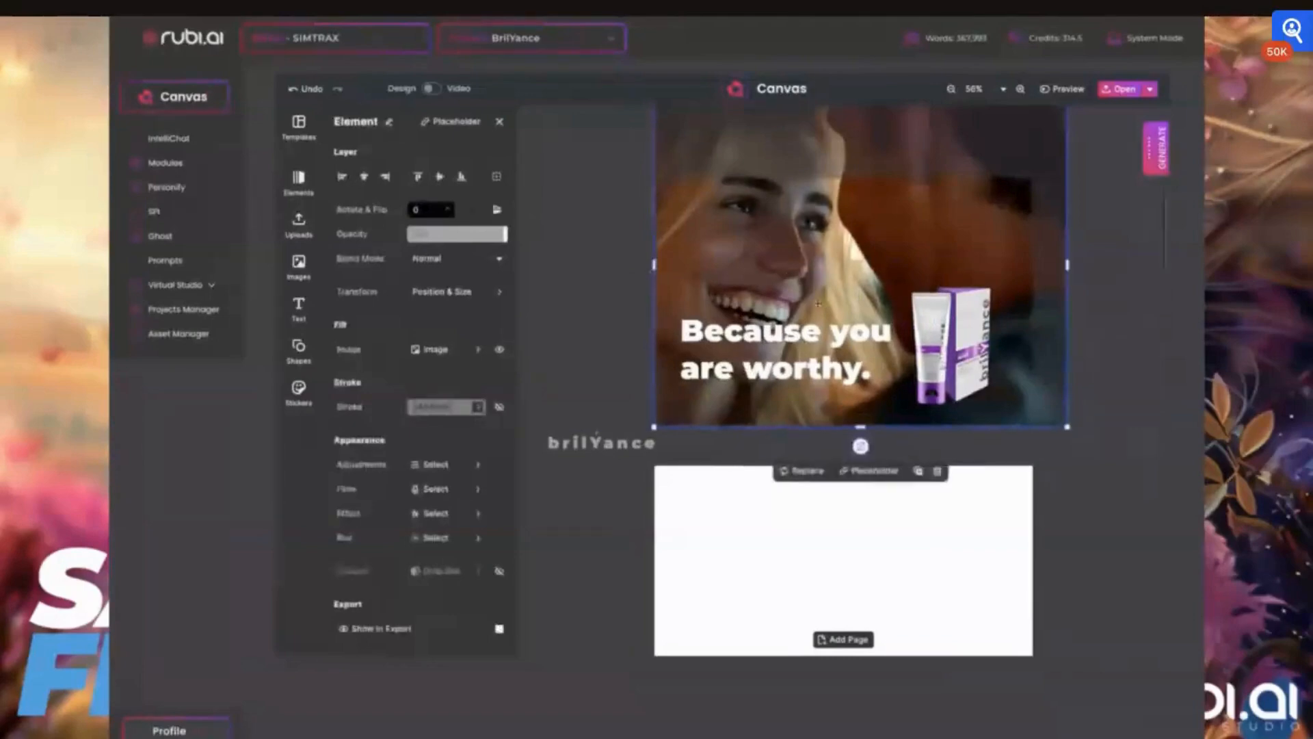
scroll(818, 304, down, 2)
drag(858, 113, 854, 171)
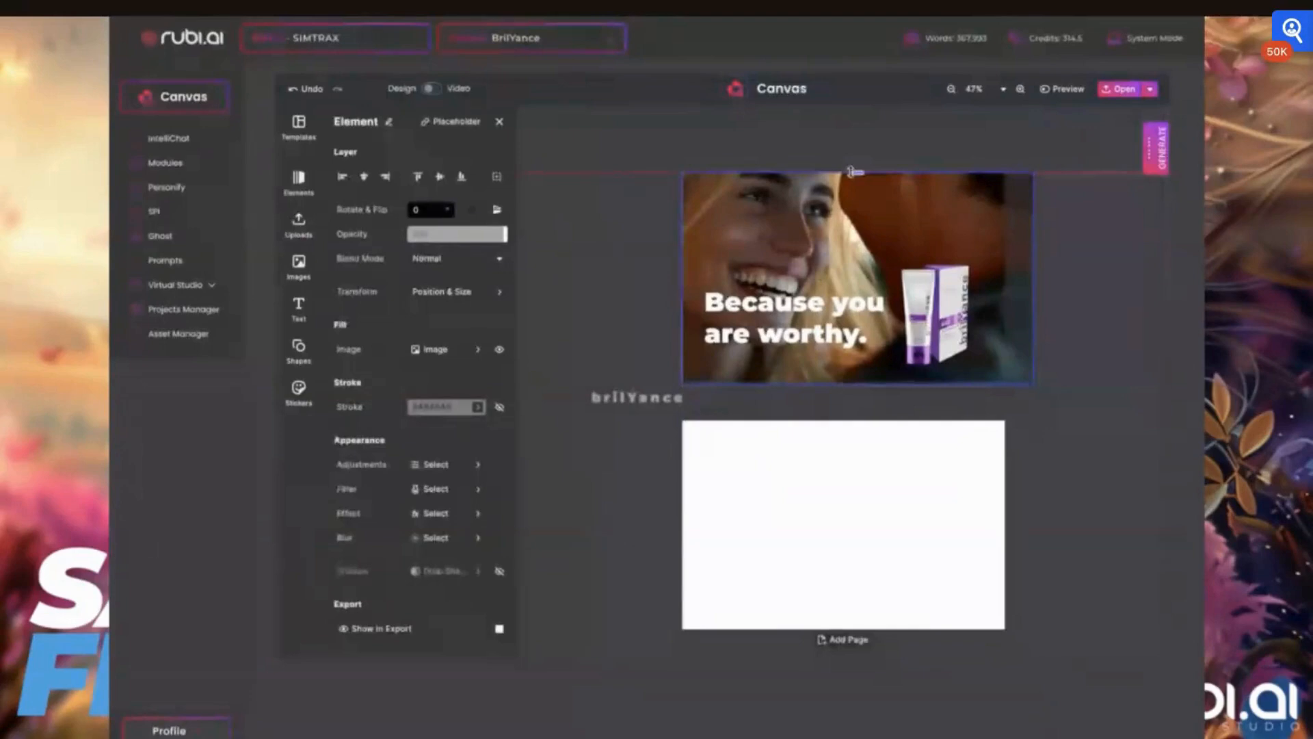
- Tighten the tagline's line height and set its letter spacing to 0.01
click(739, 314)
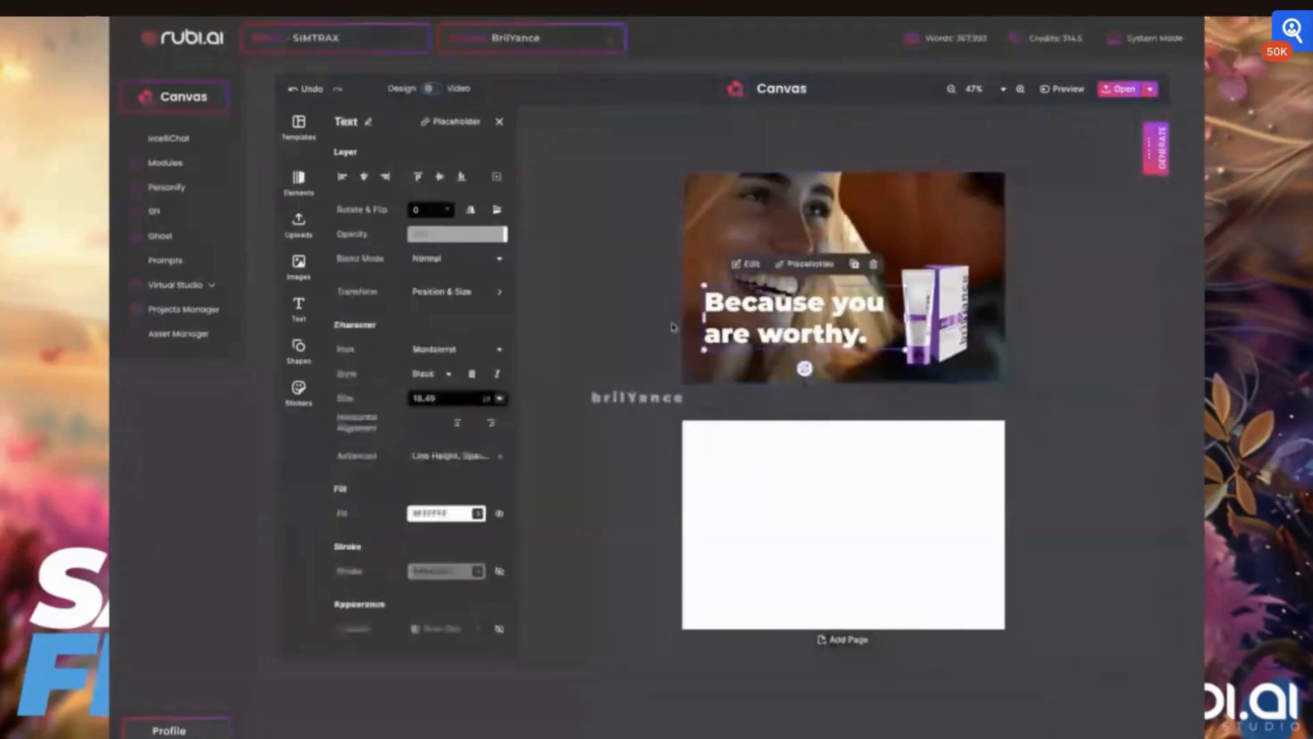
click(457, 456)
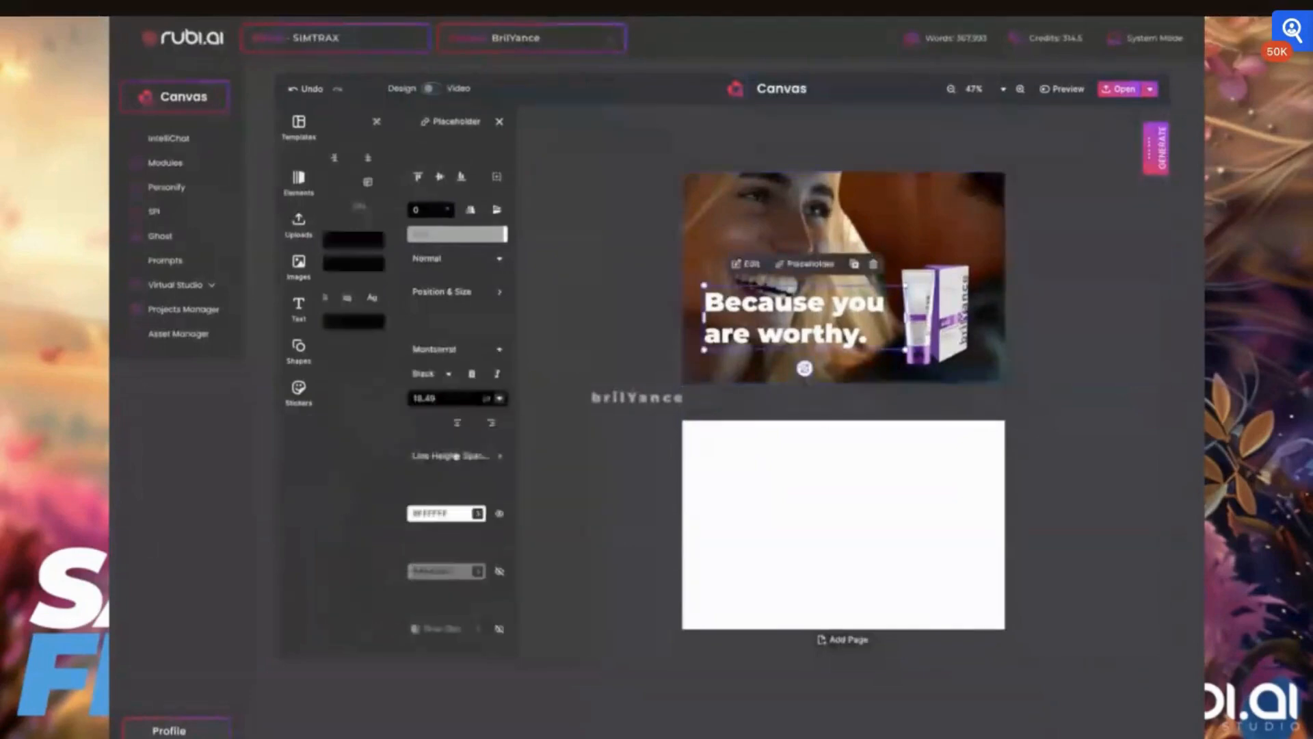
drag(427, 247, 413, 268)
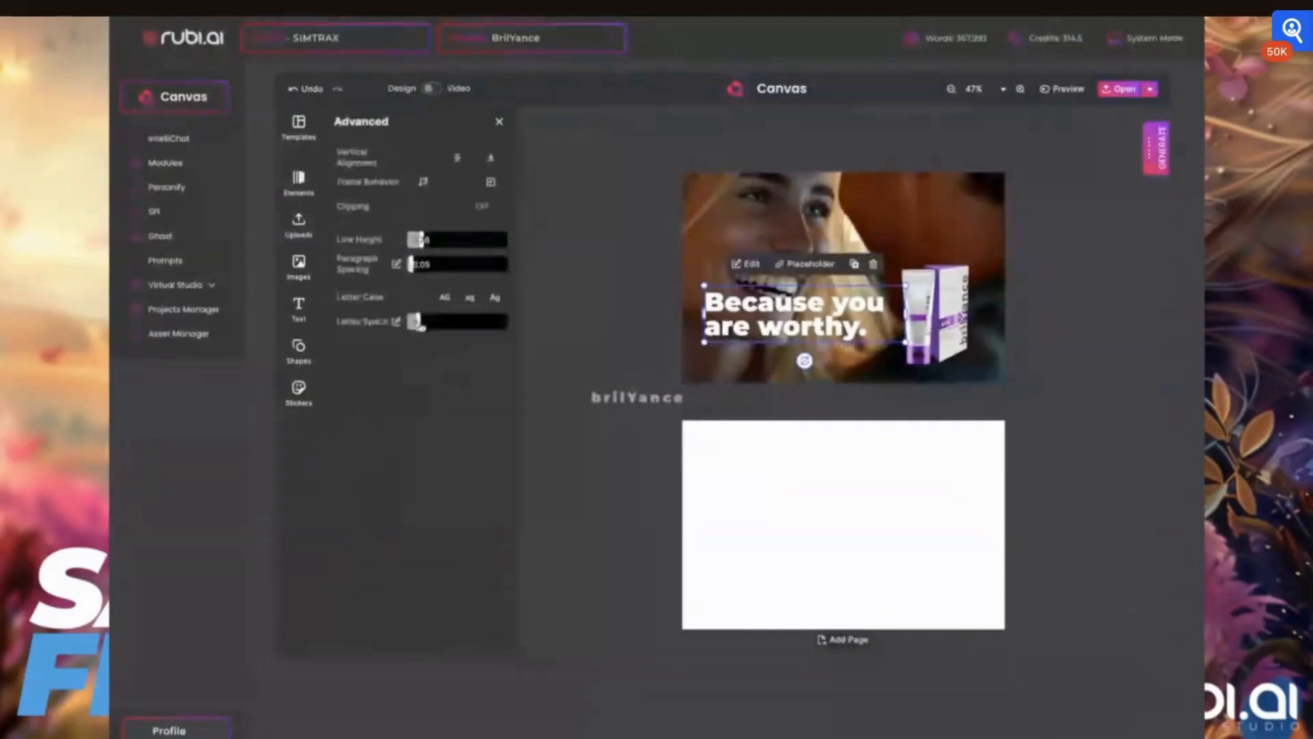
mouse_move(419, 326)
mouse_down()
mouse_move(432, 323)
mouse_move(419, 324)
mouse_up()
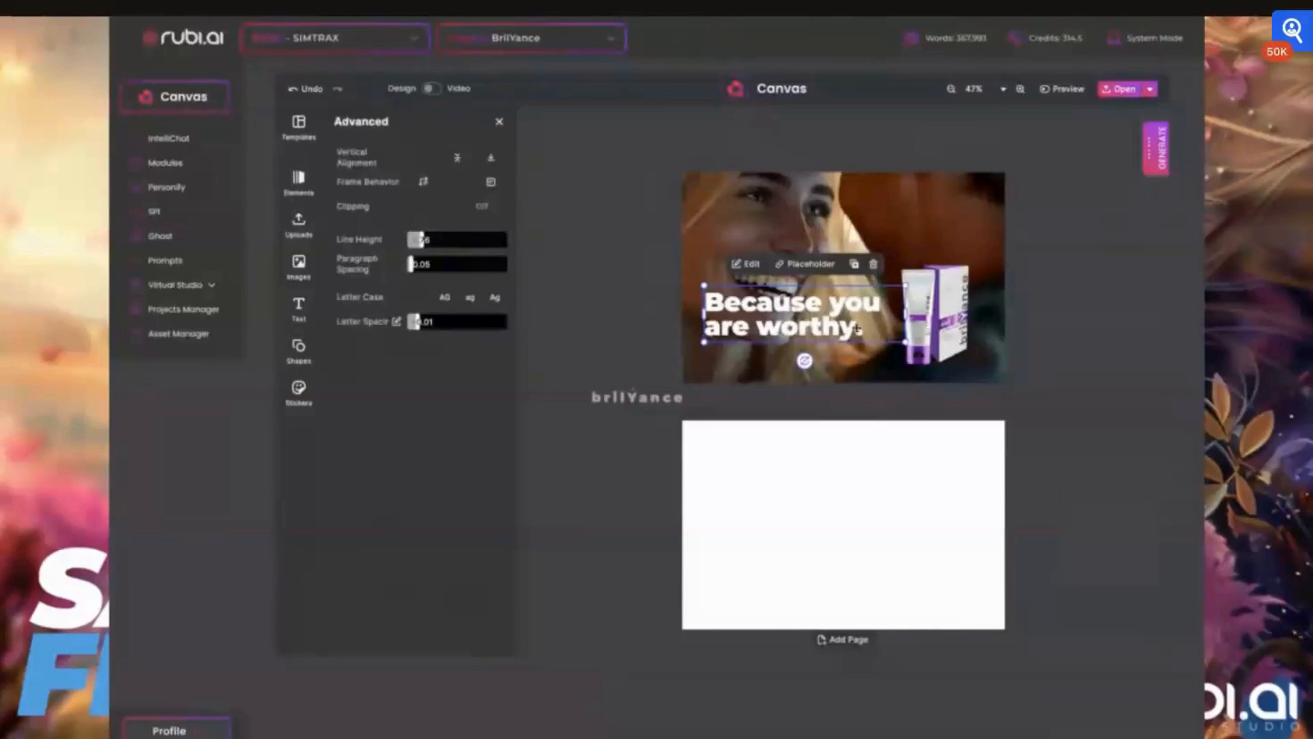
- Retype the word "you" in the tagline as "YOU" and colour it purple
double_click(856, 306)
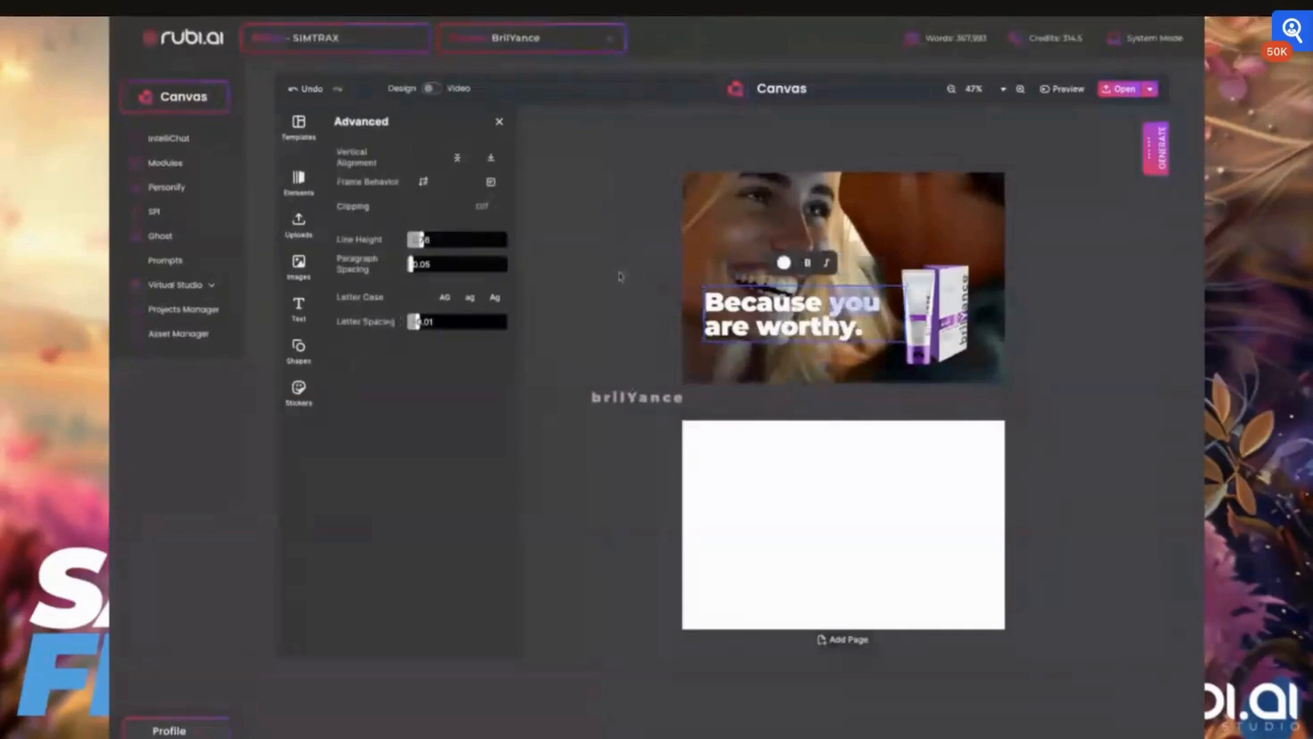
text(YOU)
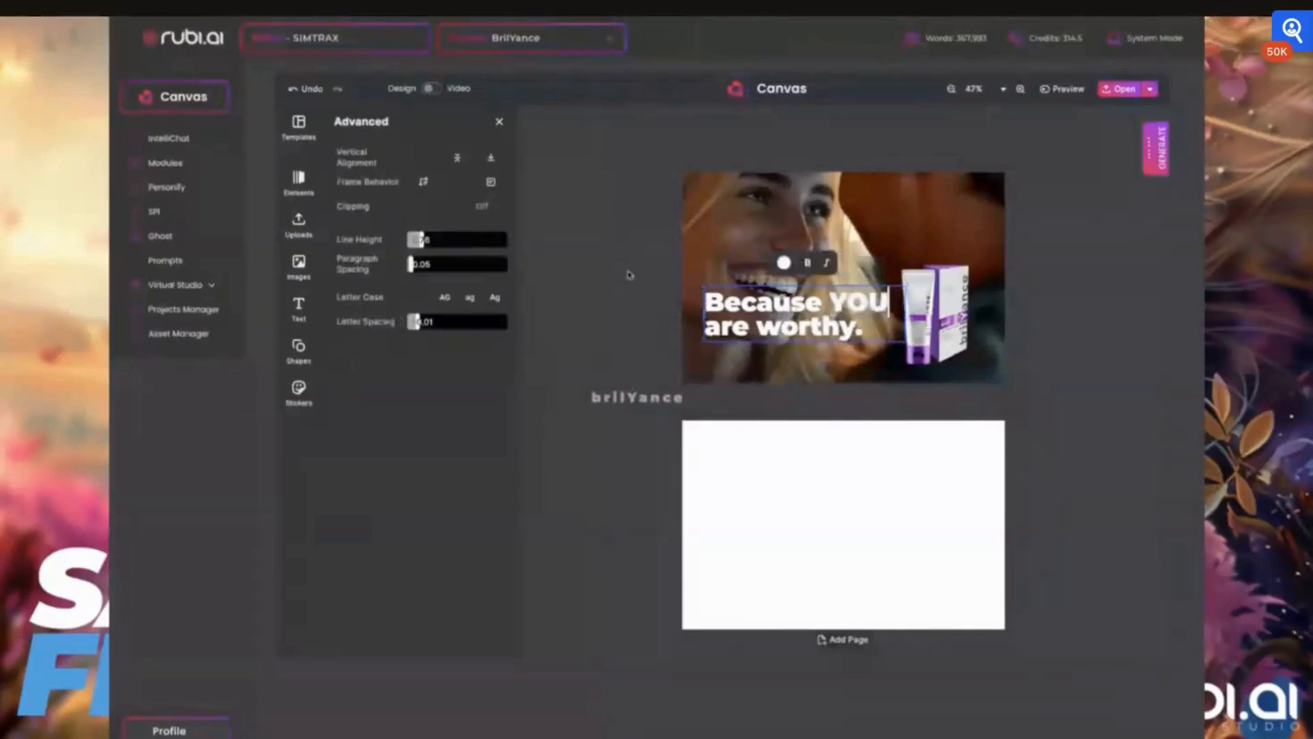
double_click(868, 306)
click(499, 122)
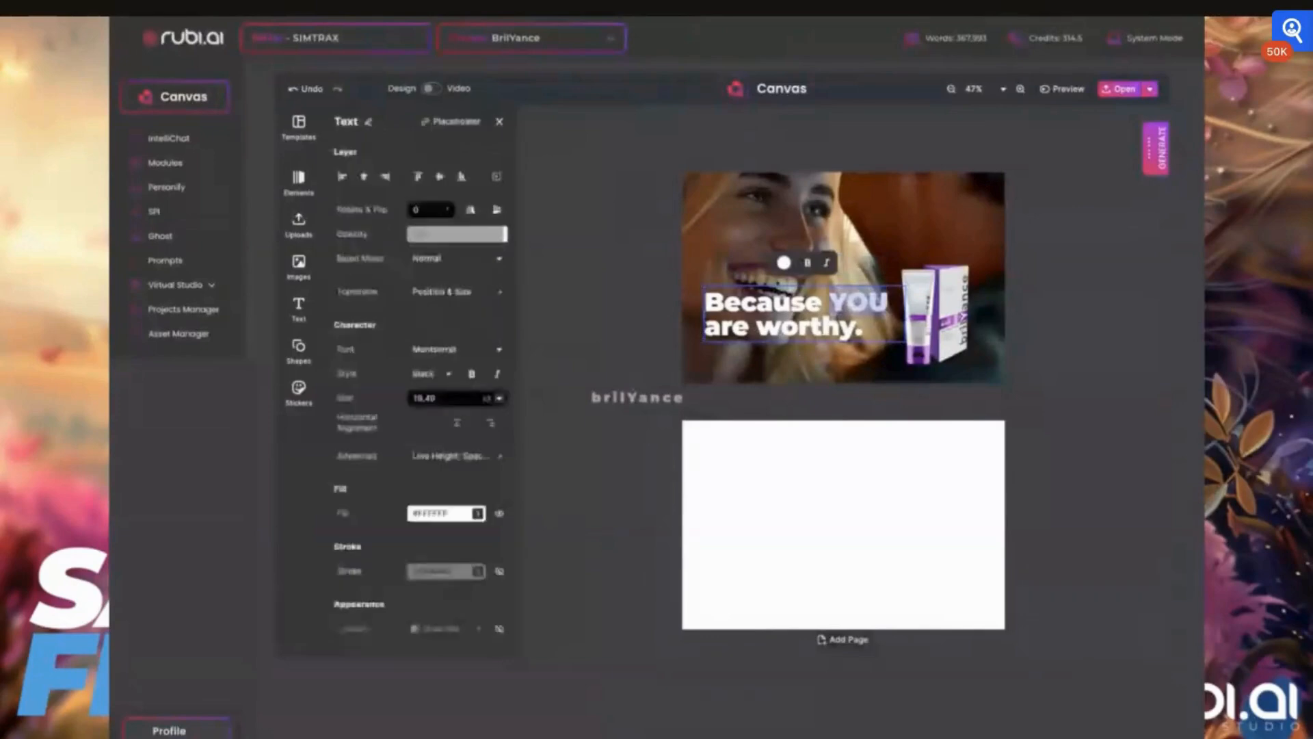
click(784, 262)
click(388, 313)
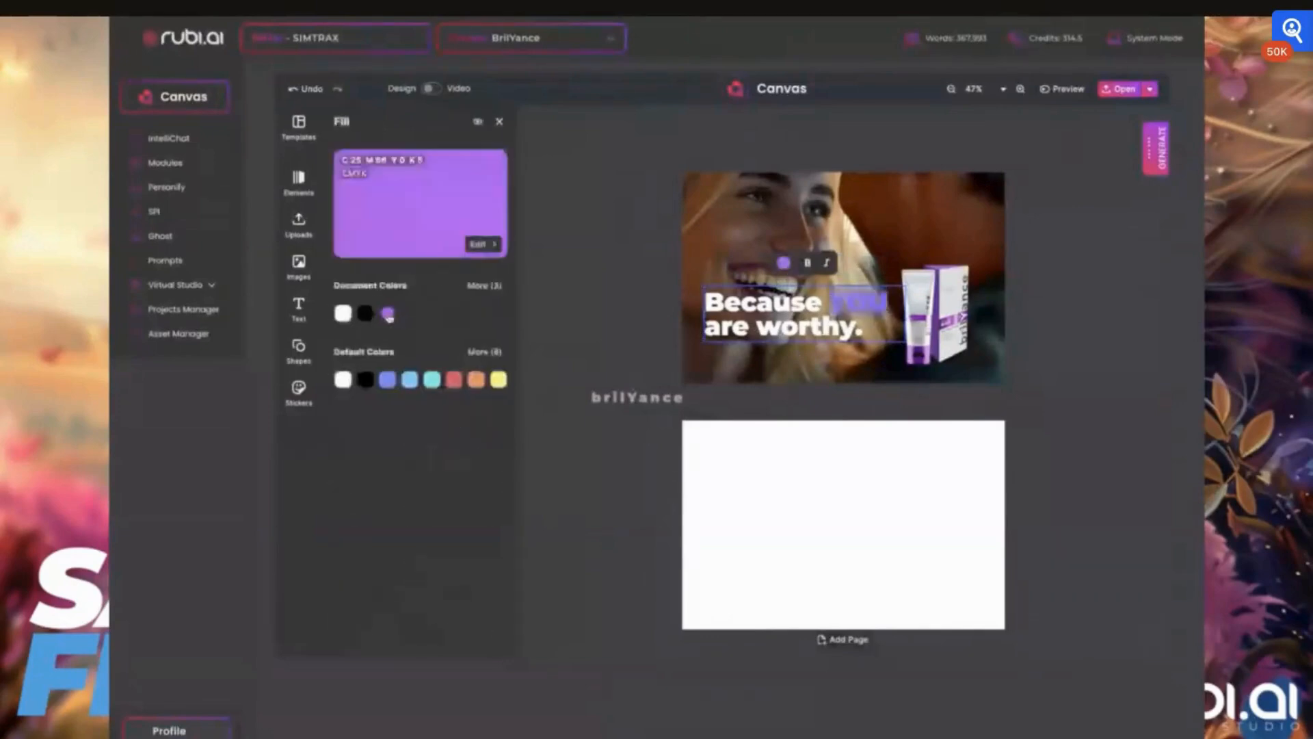
click(754, 324)
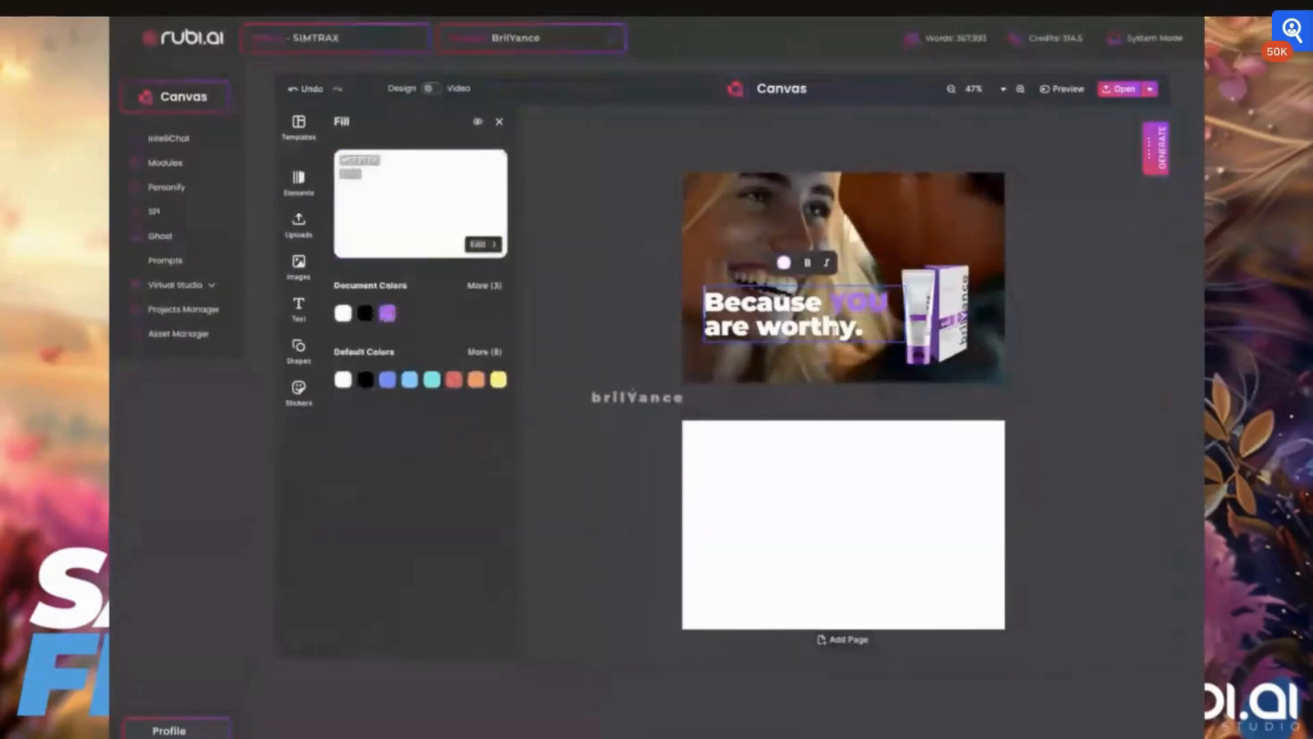
key(Escape)
- Nudge the tagline slightly lower and to the right on the photo
drag(816, 328, 819, 340)
click(951, 286)
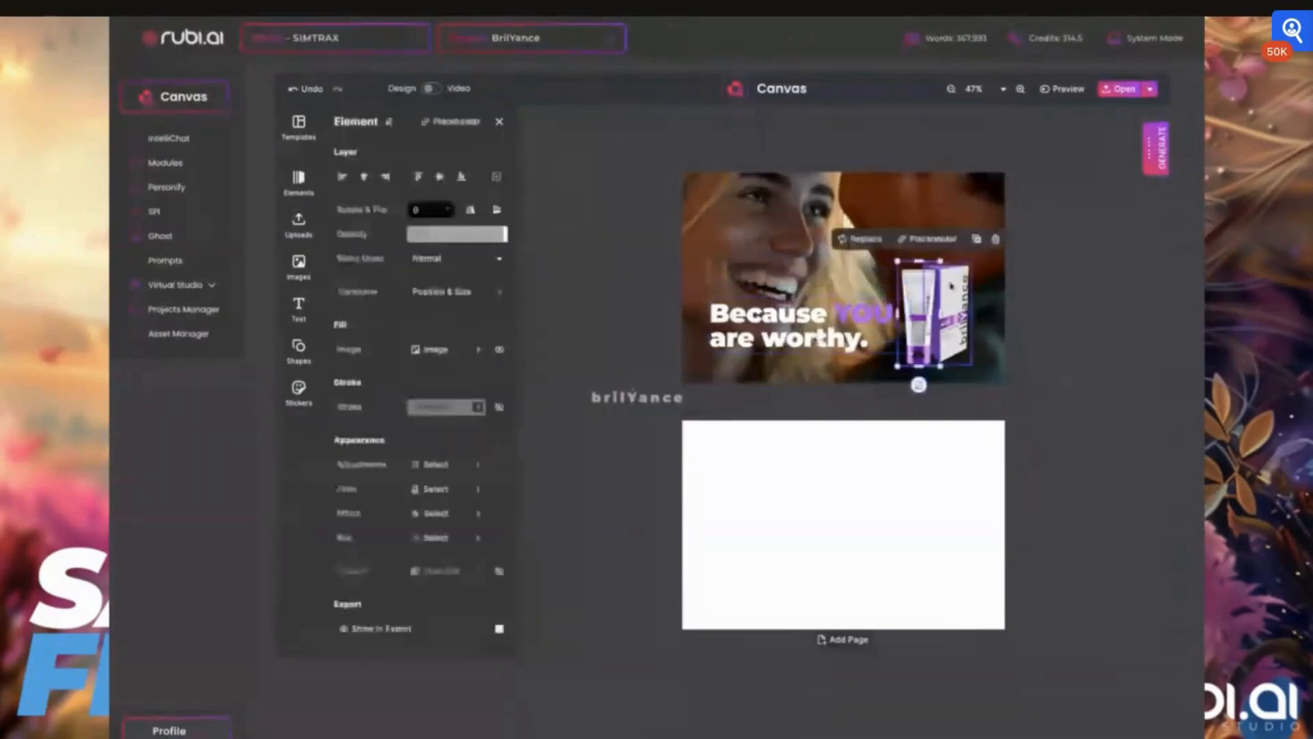
shift+click(950, 286)
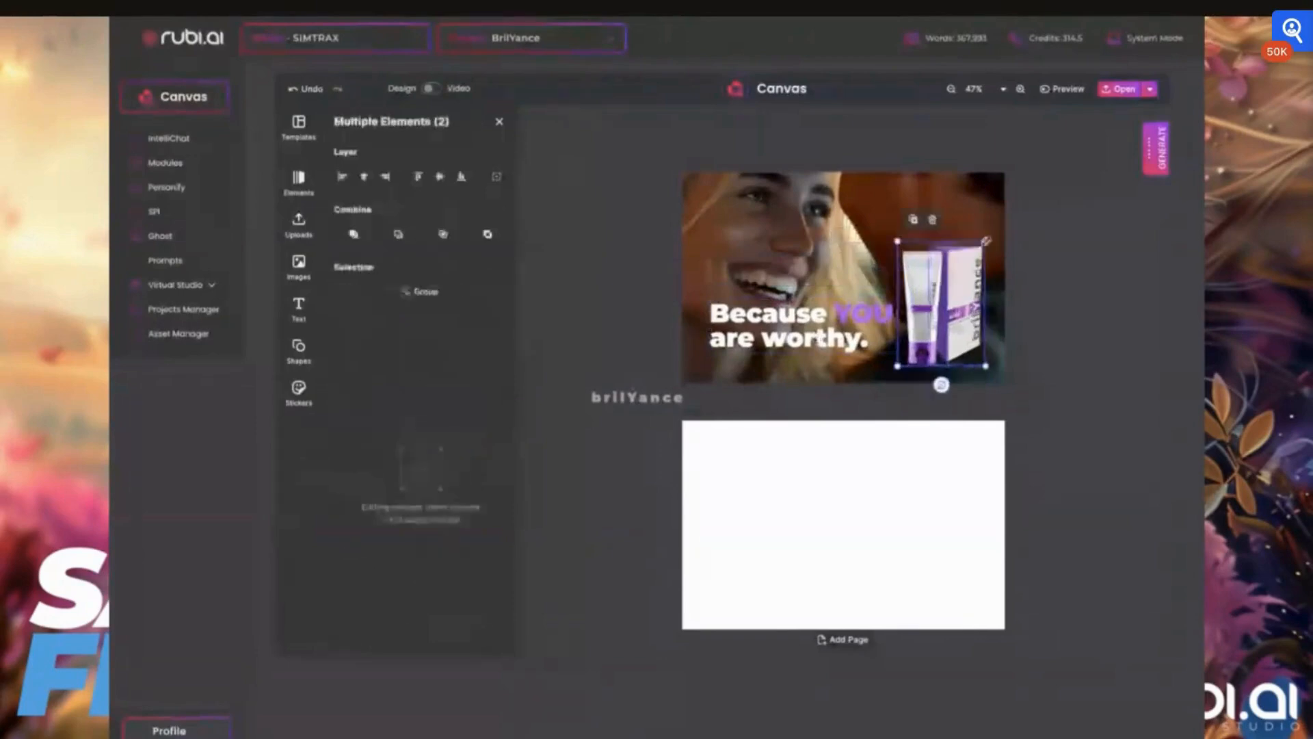
click(747, 312)
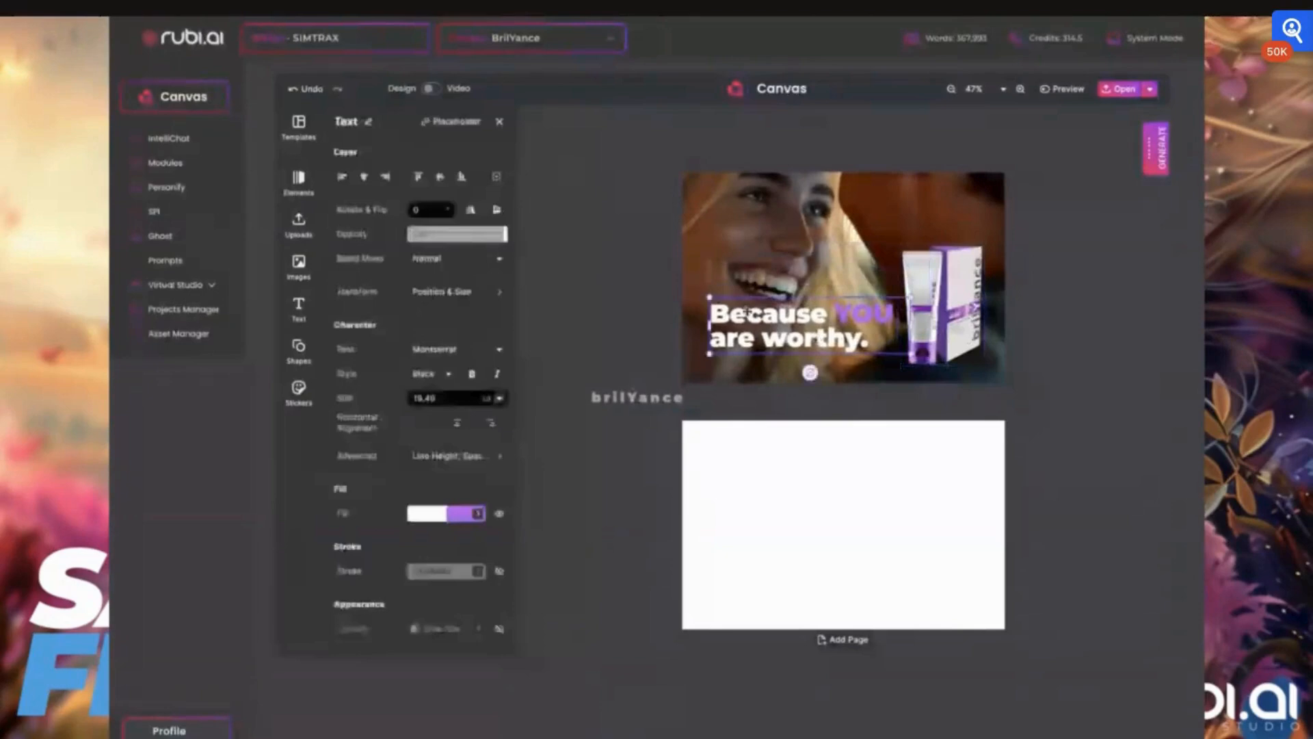
drag(747, 311, 751, 315)
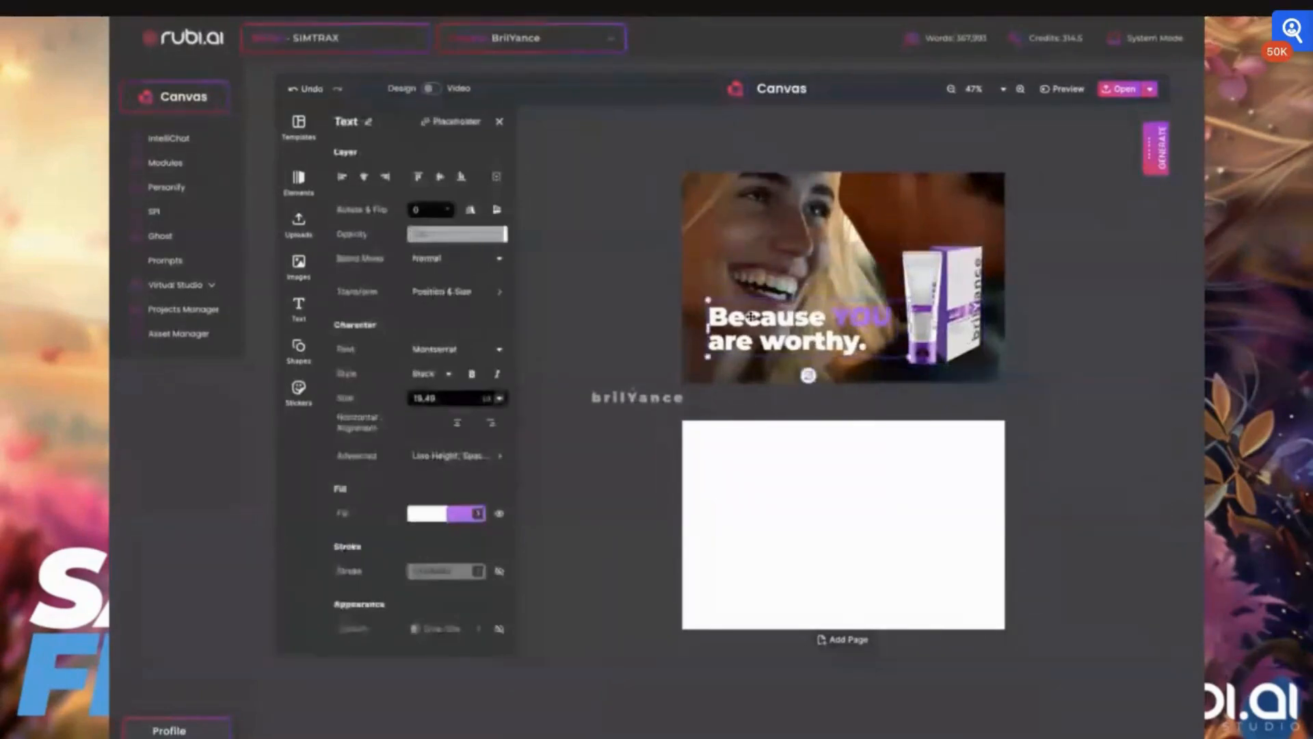
click(595, 328)
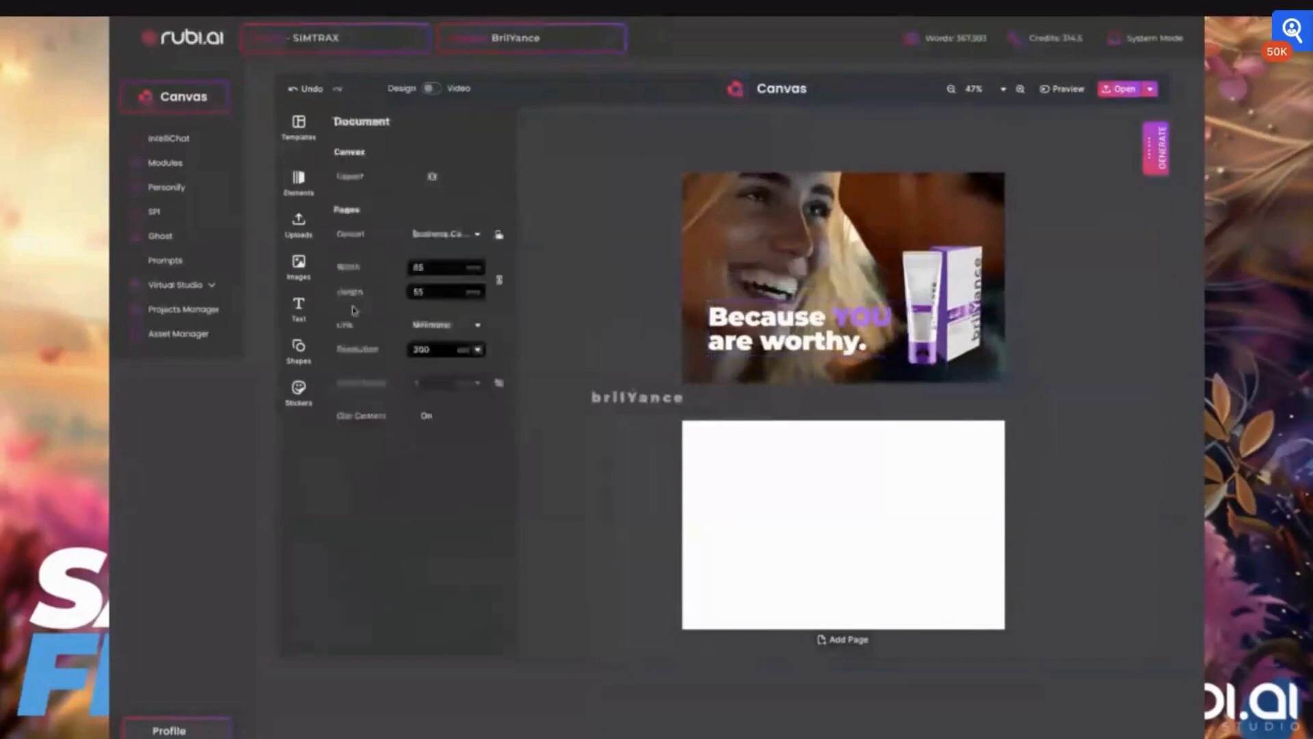
- Insert the uploaded QR code image and shrink it into the card's bottom-right corner
click(298, 267)
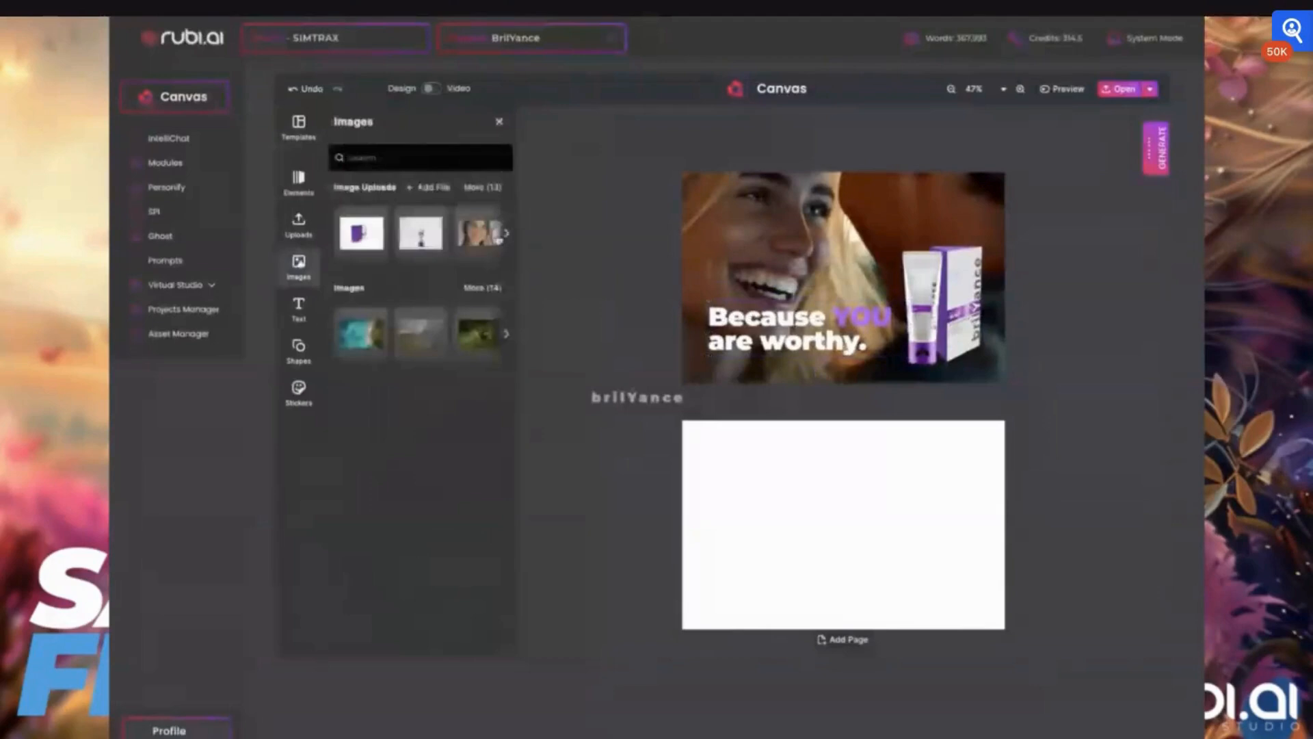
click(482, 187)
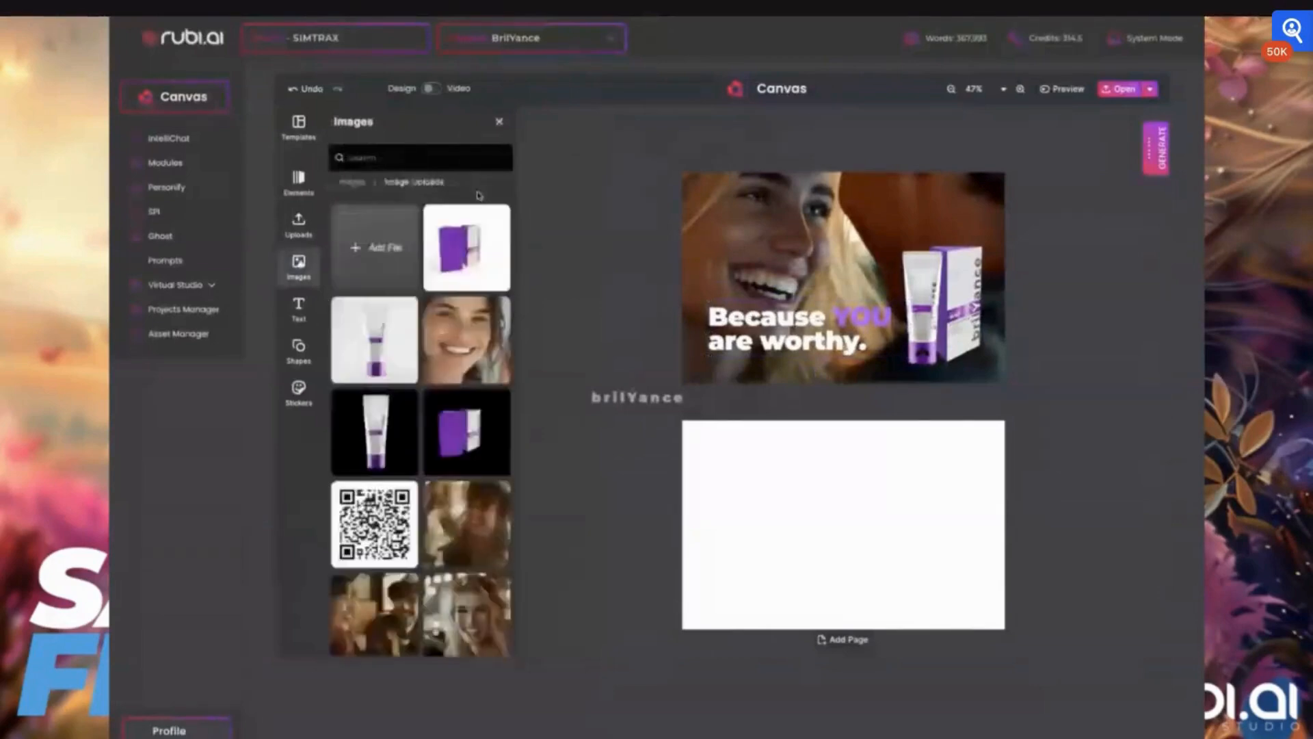
scroll(420, 429, down, 3)
click(375, 361)
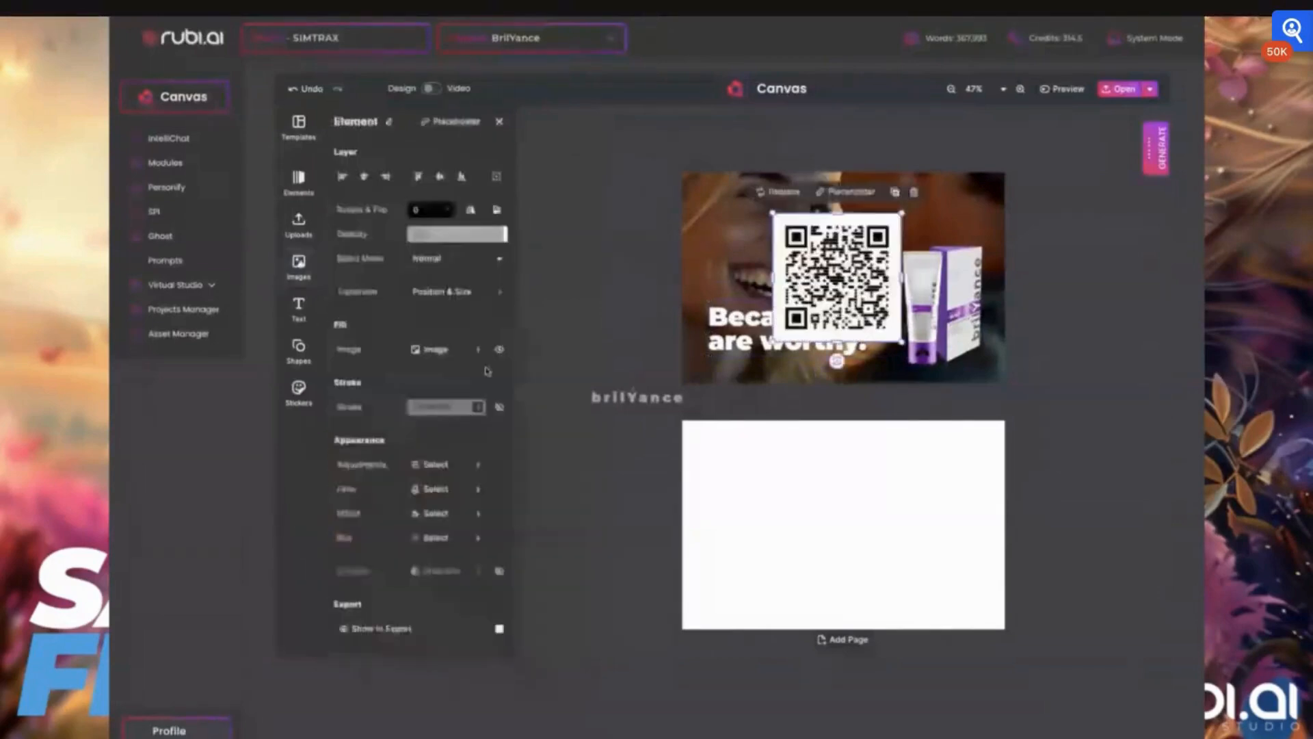
drag(773, 213, 879, 313)
drag(1002, 381, 982, 360)
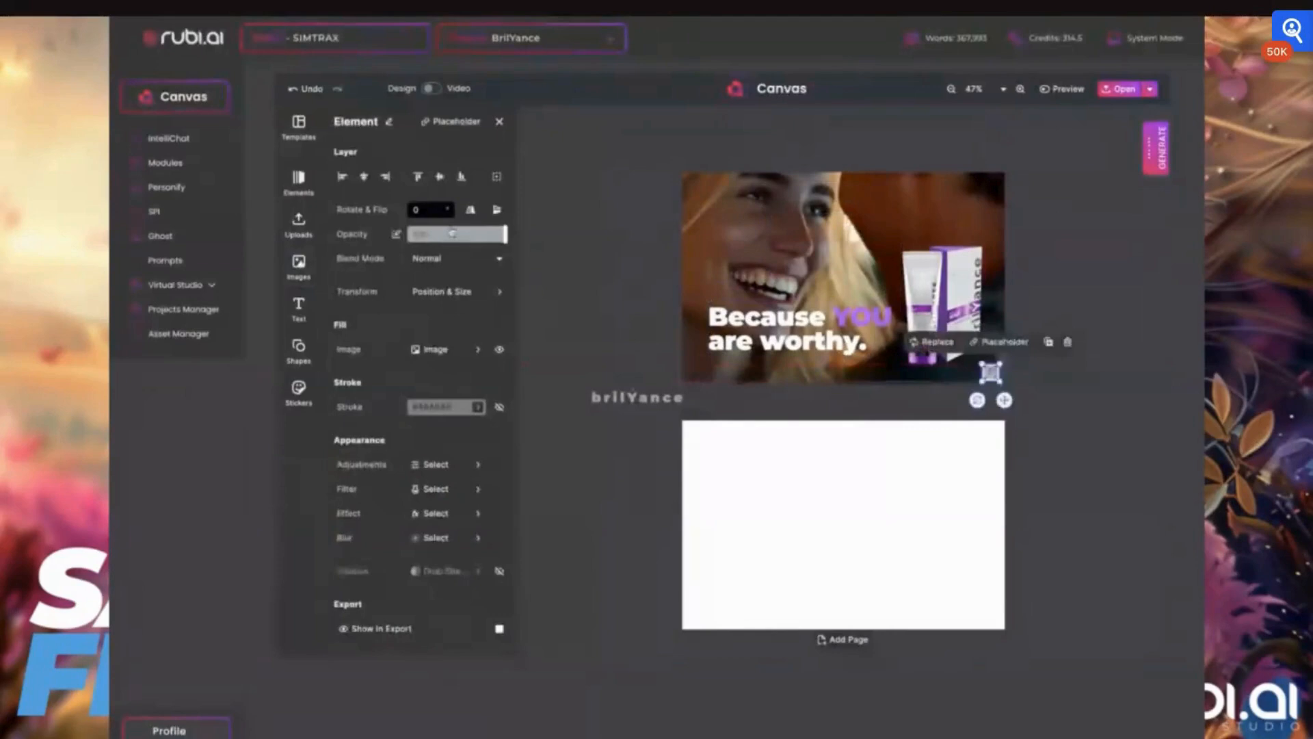
- Lower the QR code's opacity slightly
drag(452, 233, 477, 240)
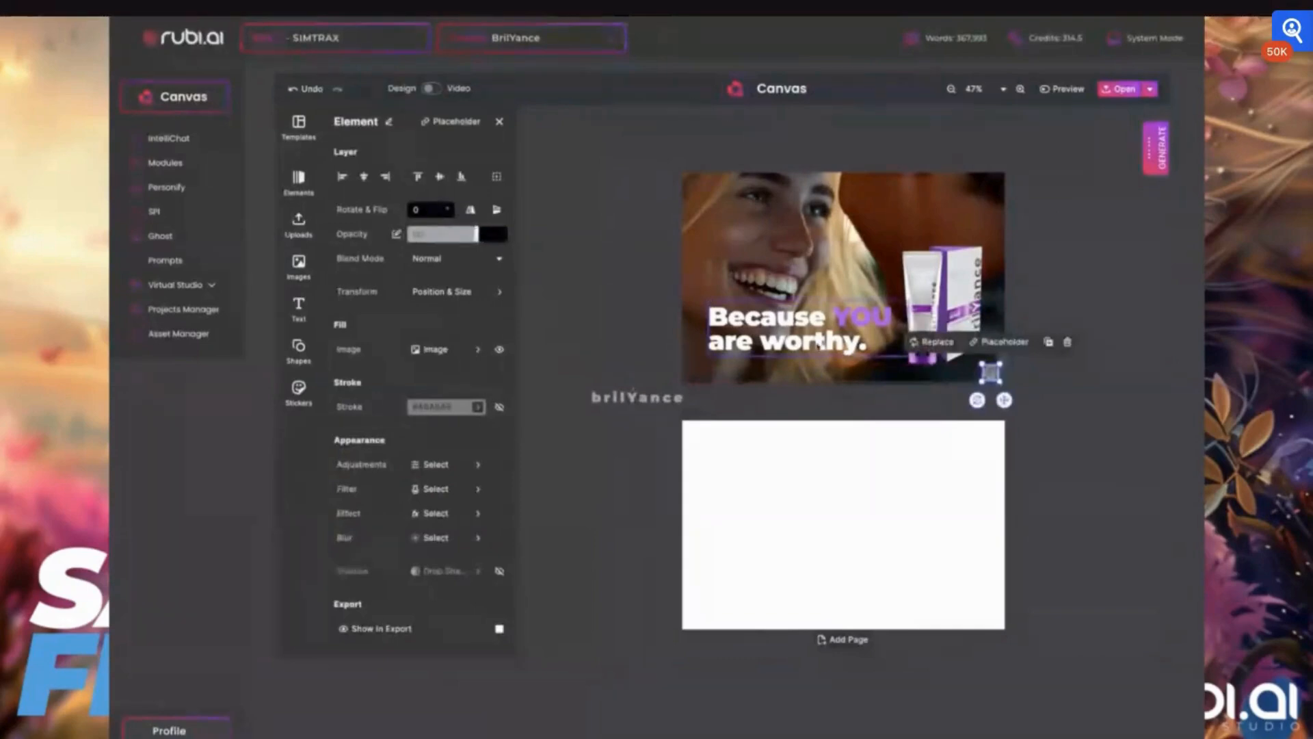
scroll(818, 344, up, 3)
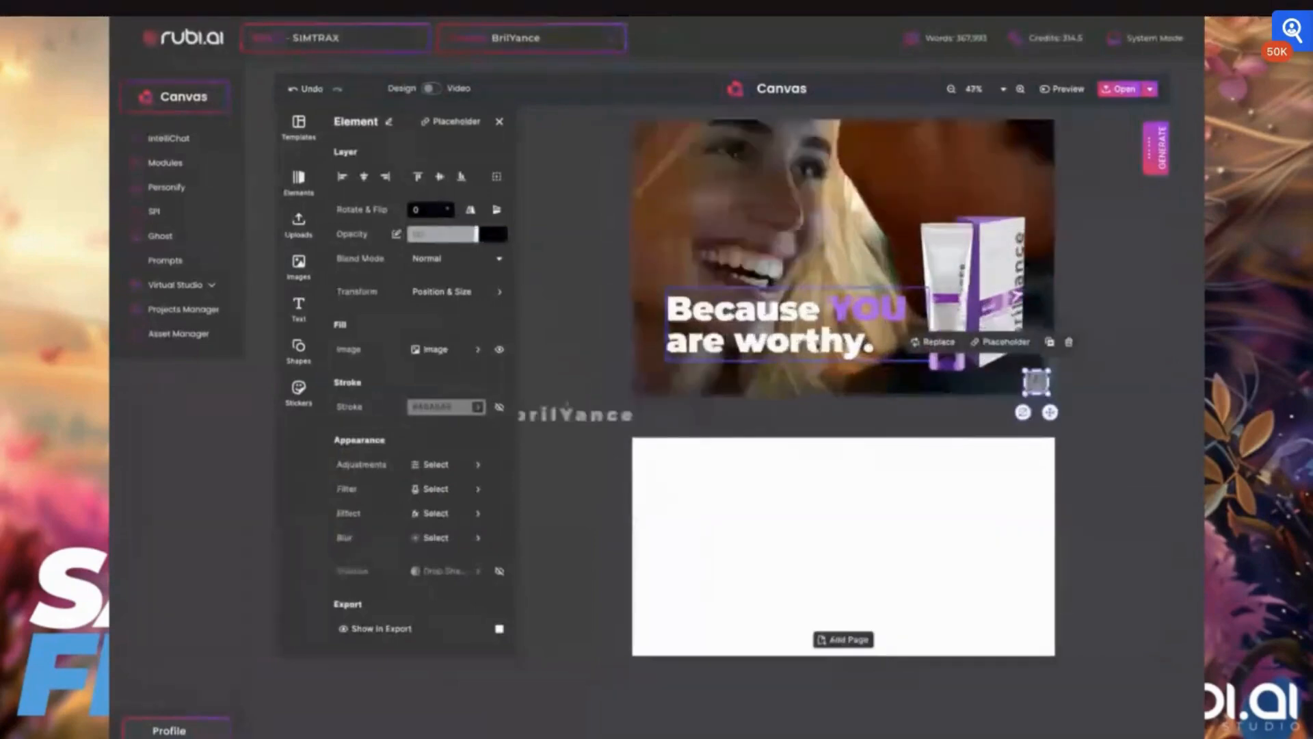
scroll(818, 345, up, 3)
scroll(818, 344, up, 1)
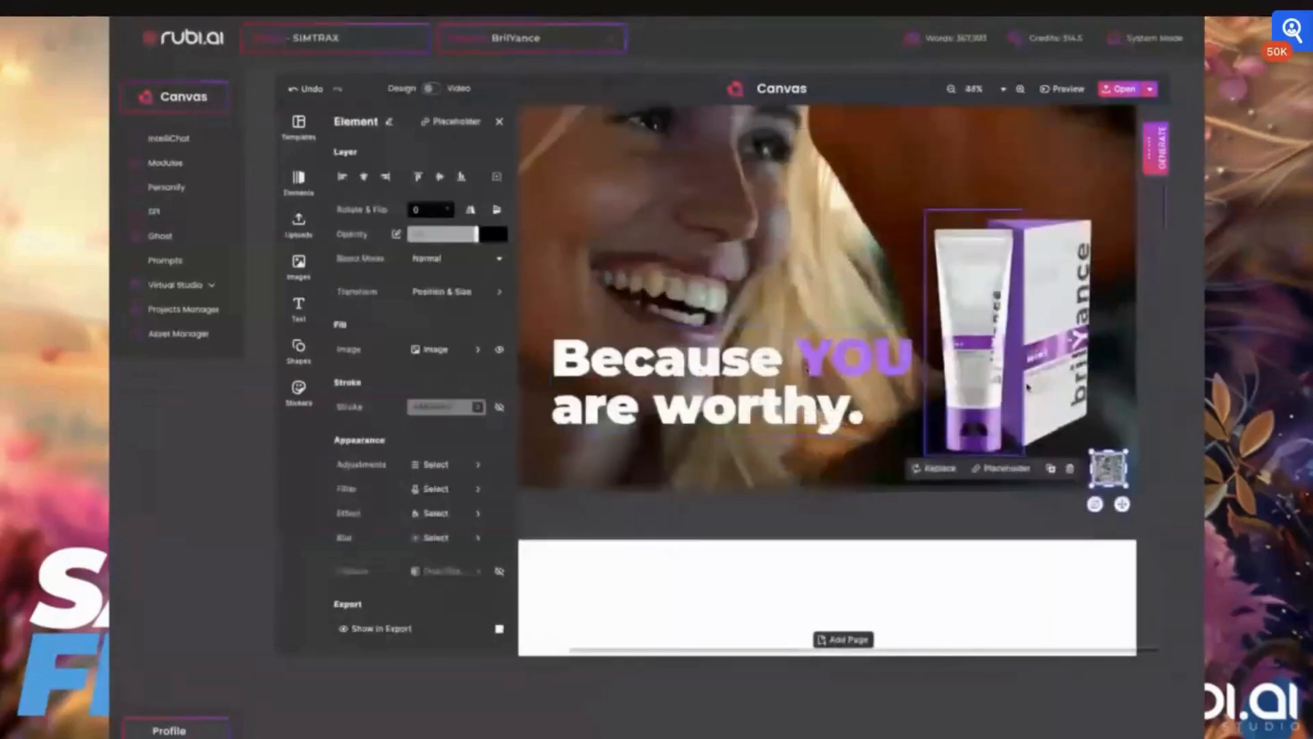
scroll(1101, 348, down, 20)
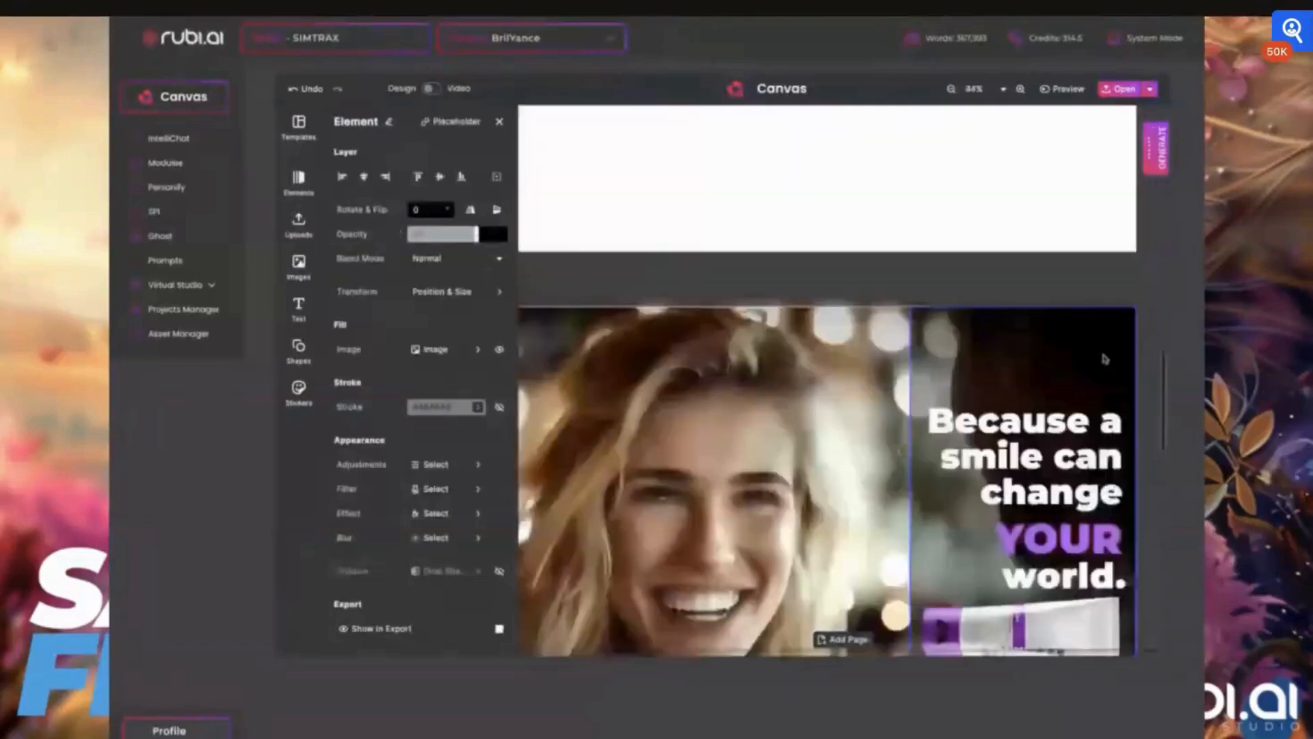
scroll(1113, 322, up, 20)
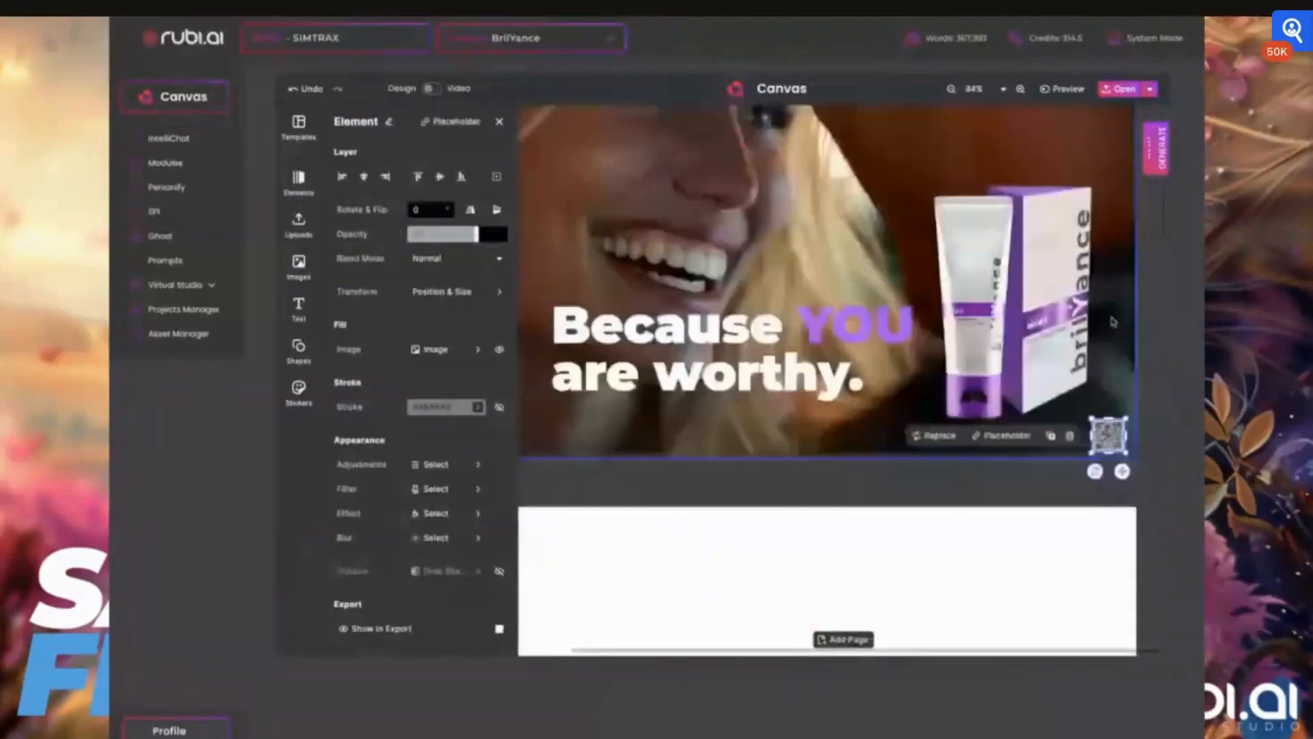
click(1112, 322)
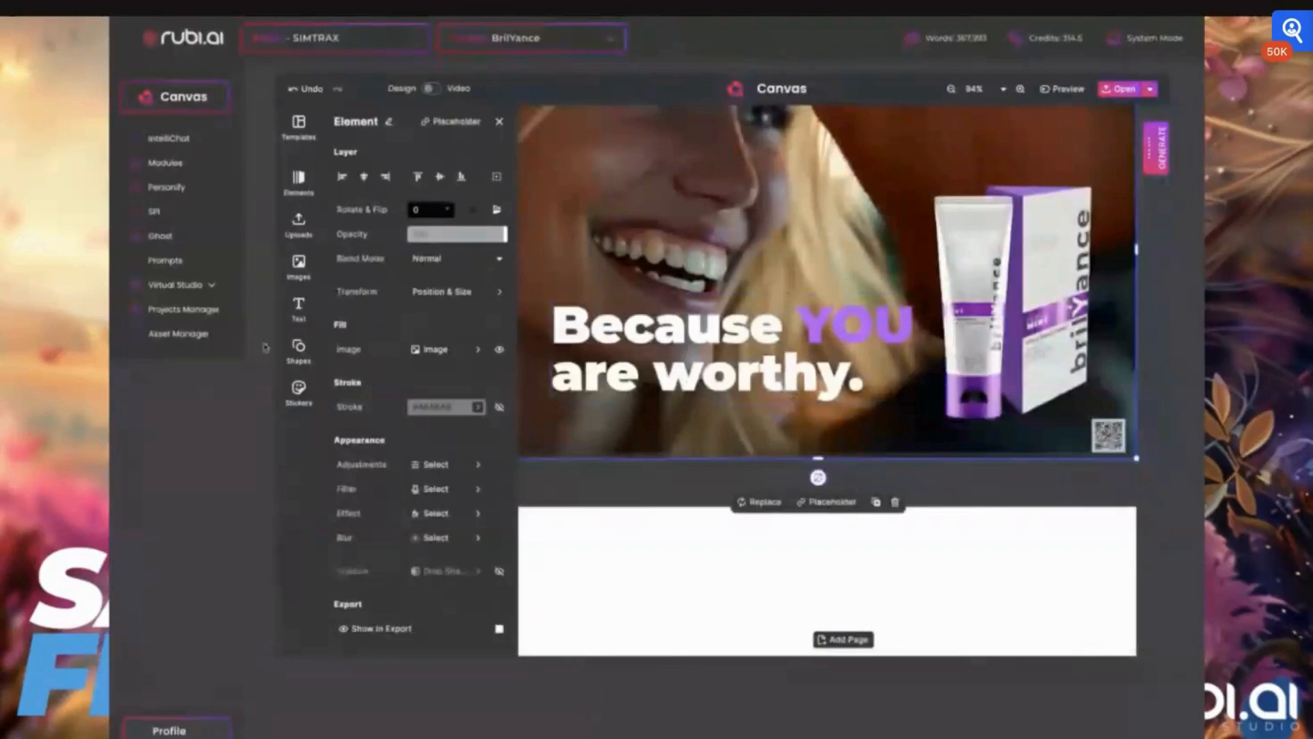
- Add a paragraph text box above the tagline and colour its text white
click(299, 310)
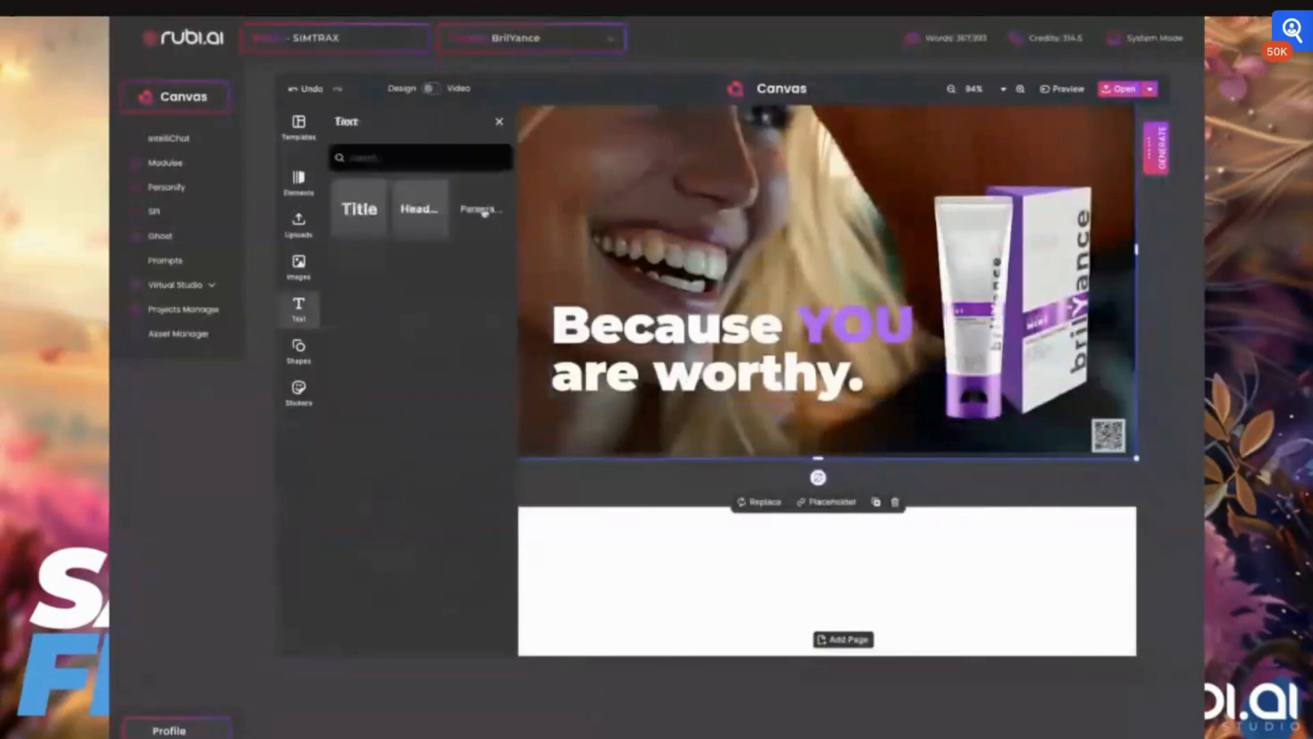
click(484, 211)
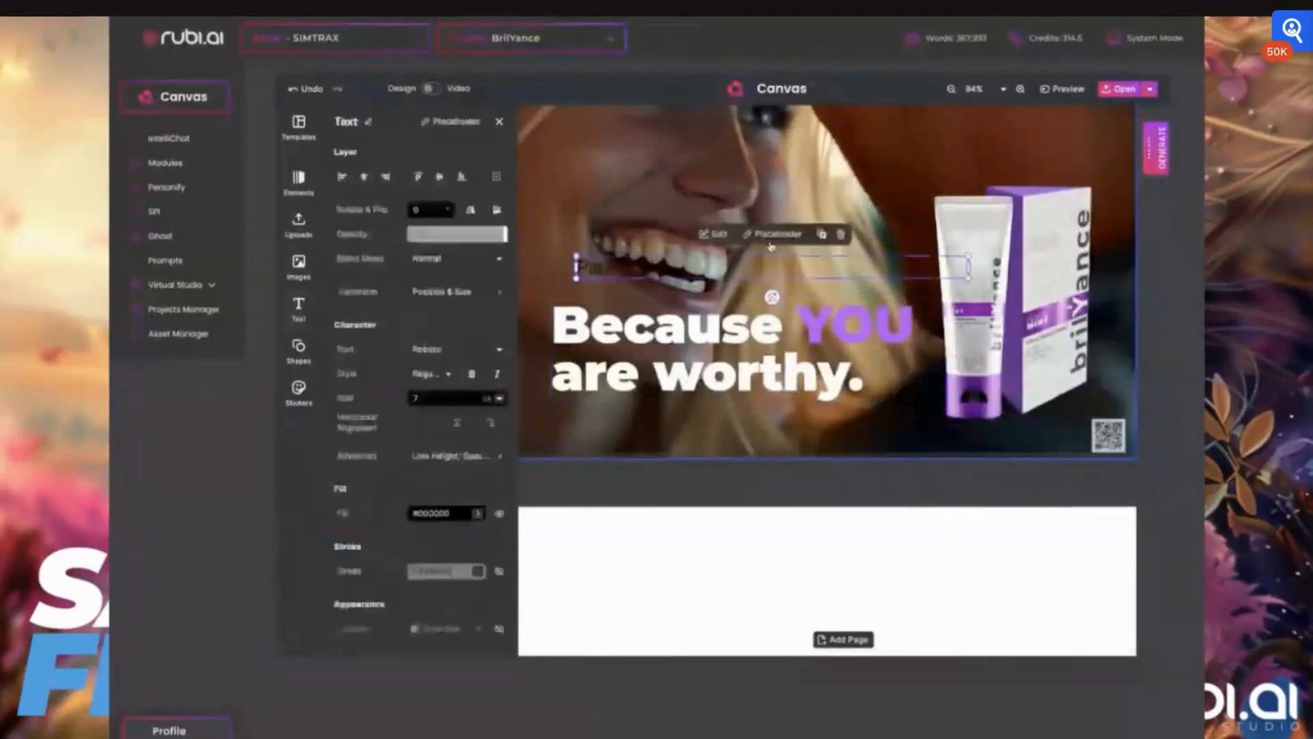
double_click(621, 269)
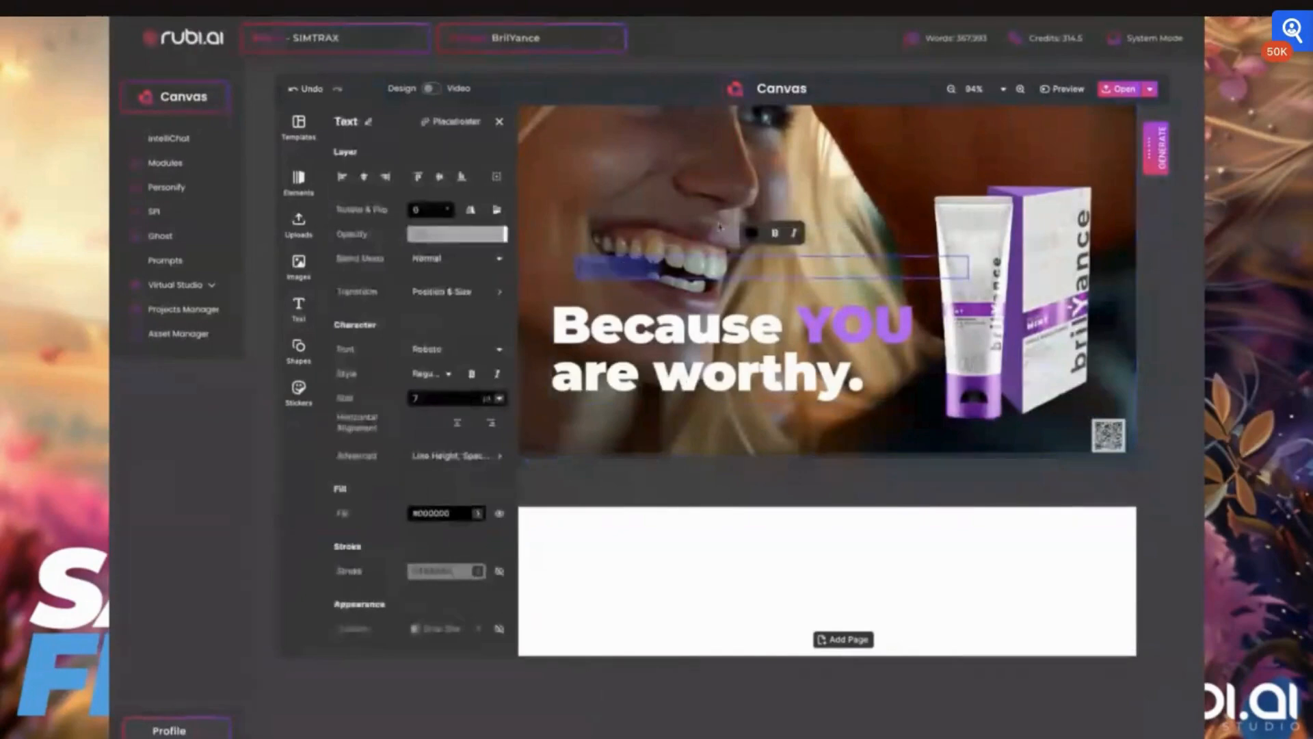
click(751, 233)
click(343, 314)
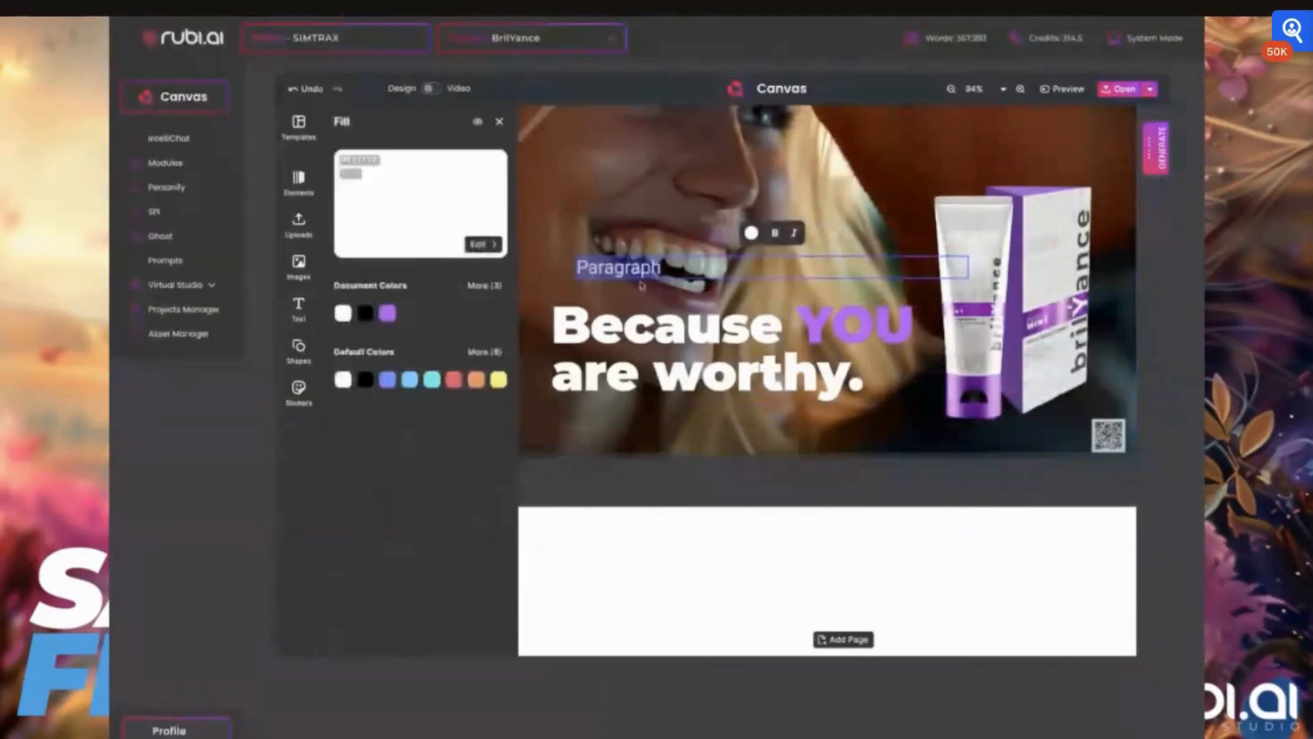
click(500, 123)
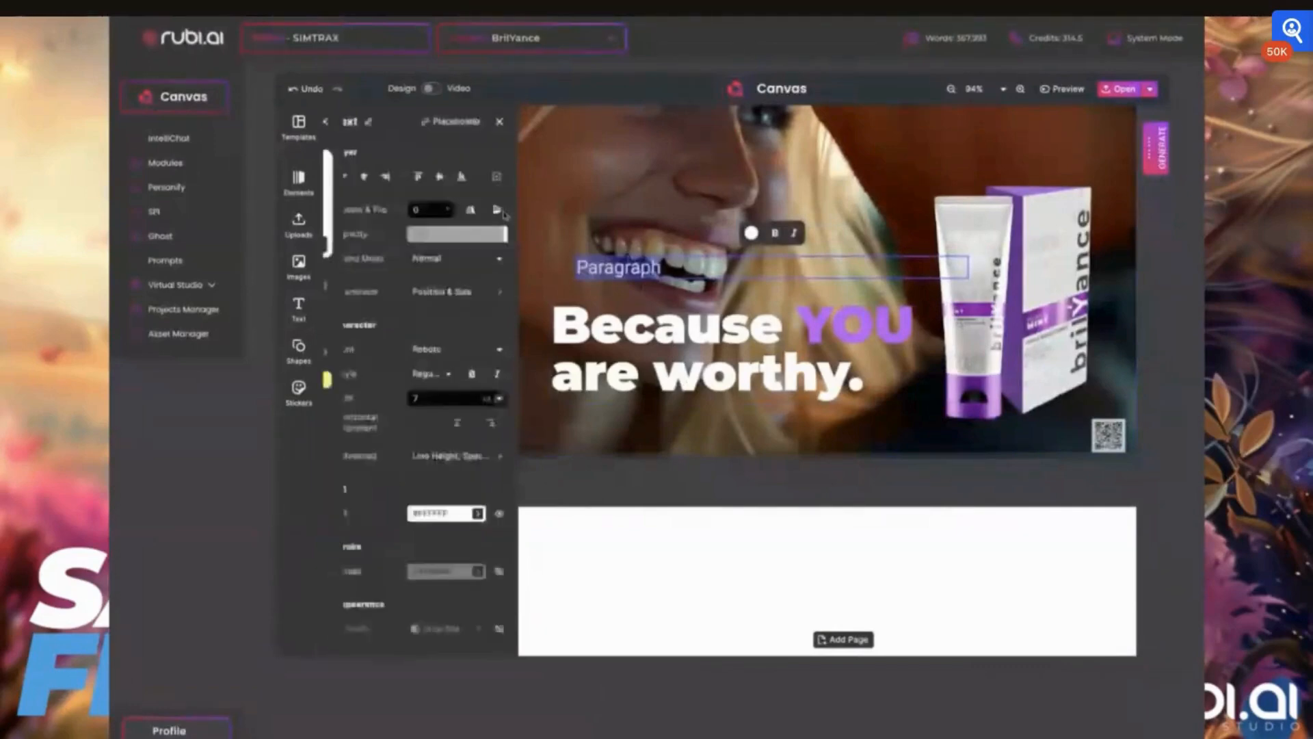
- Set the new paragraph's font to Montserrat, size 6 pt, style Light
scroll(441, 301, down, 1)
click(441, 301)
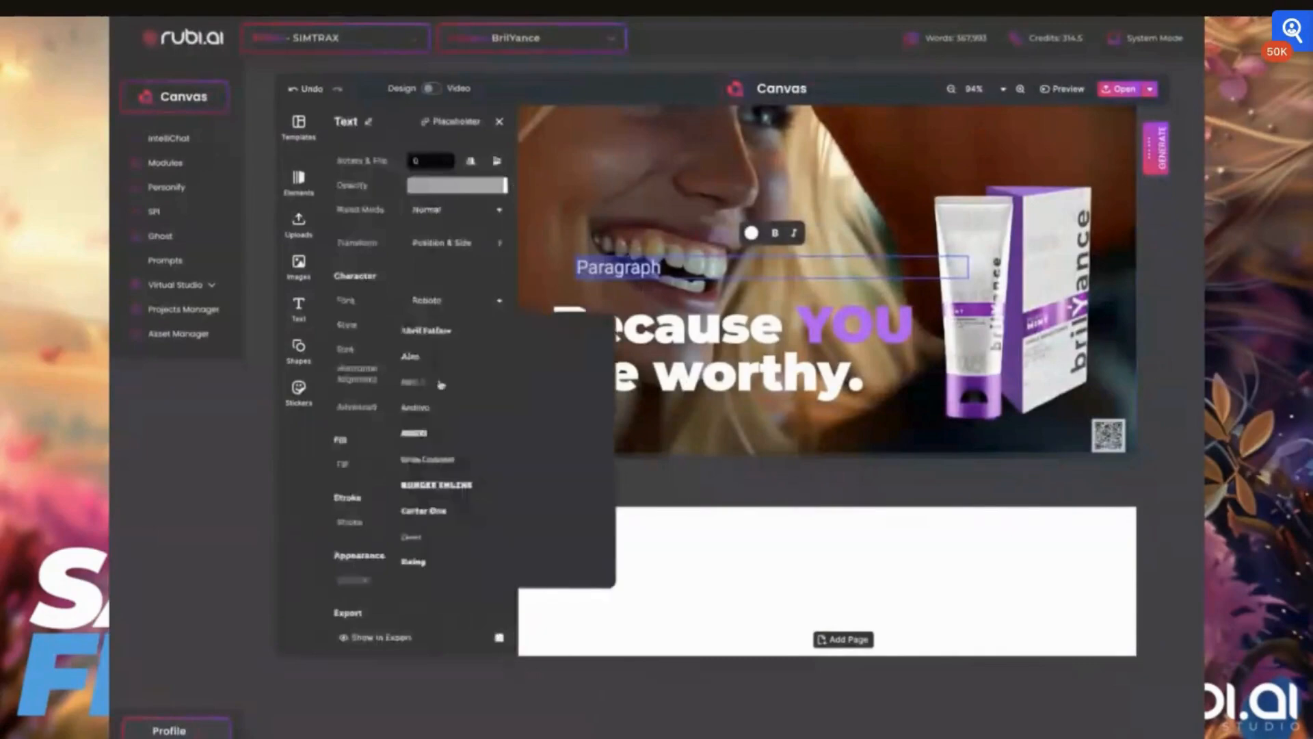
scroll(442, 383, down, 5)
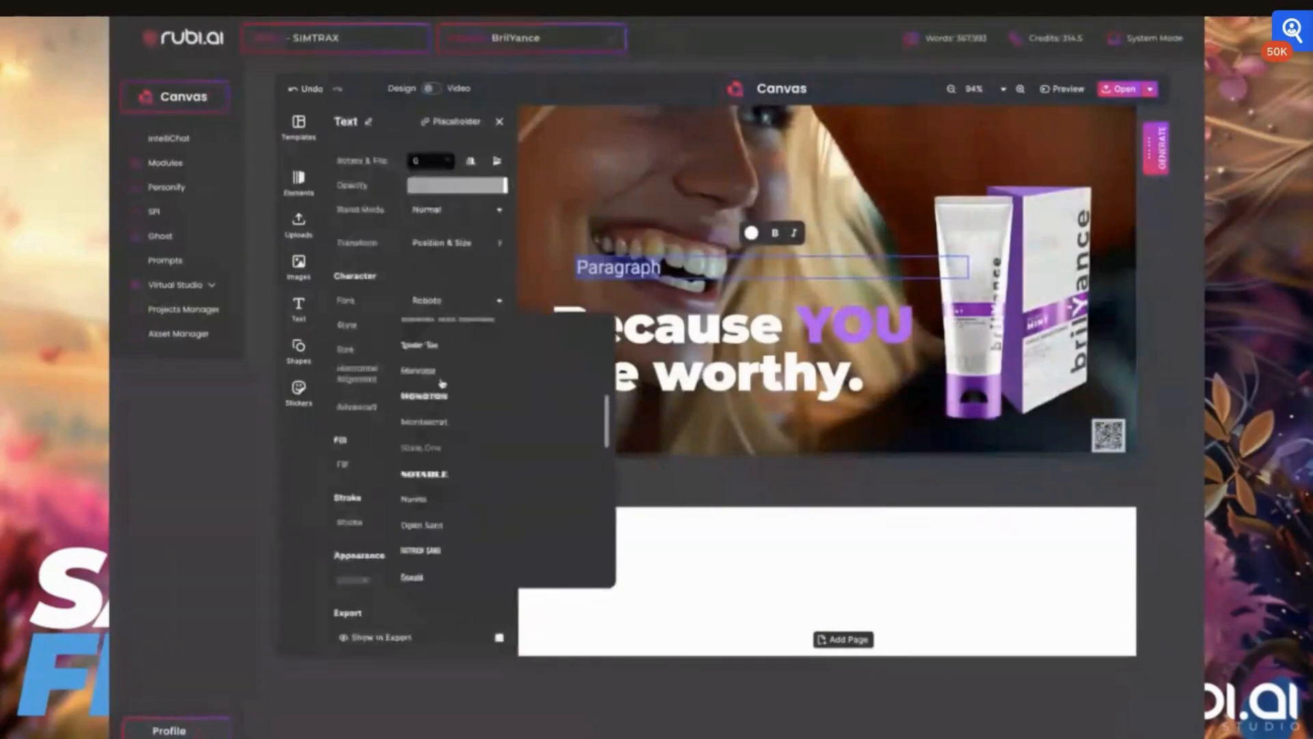
click(424, 422)
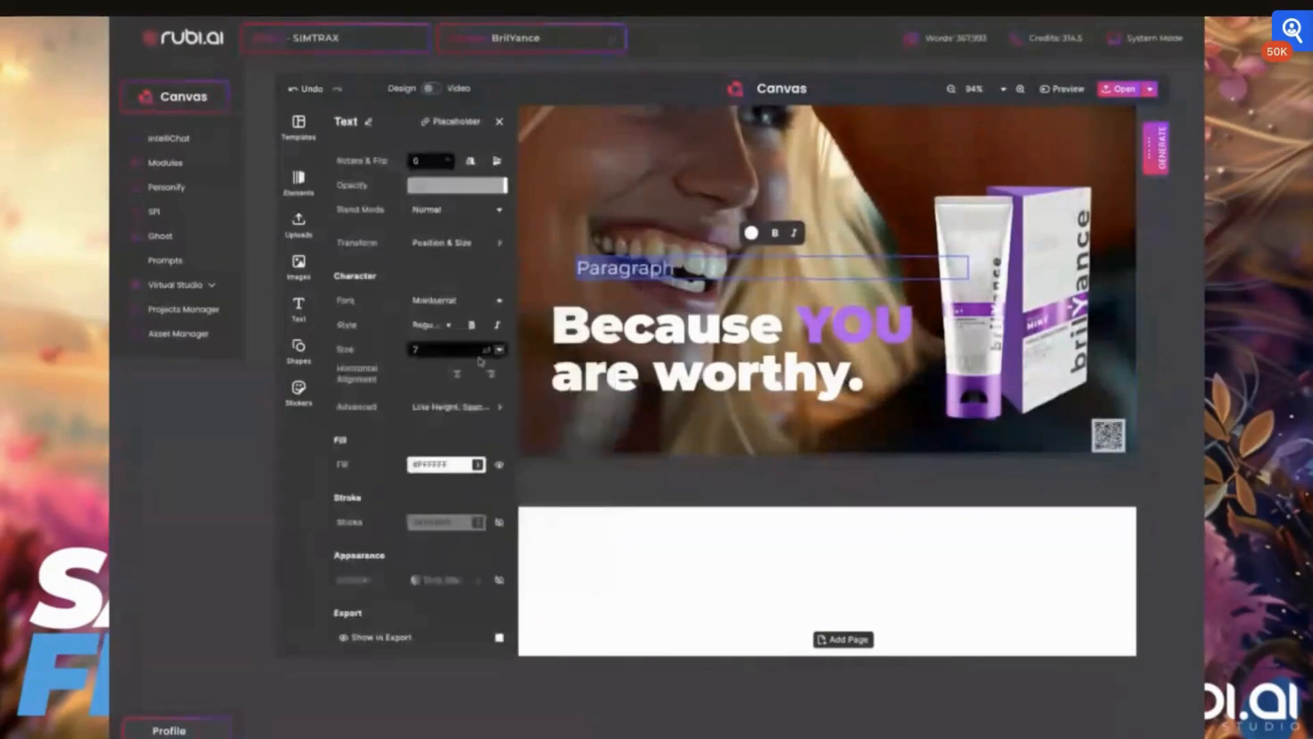
click(499, 350)
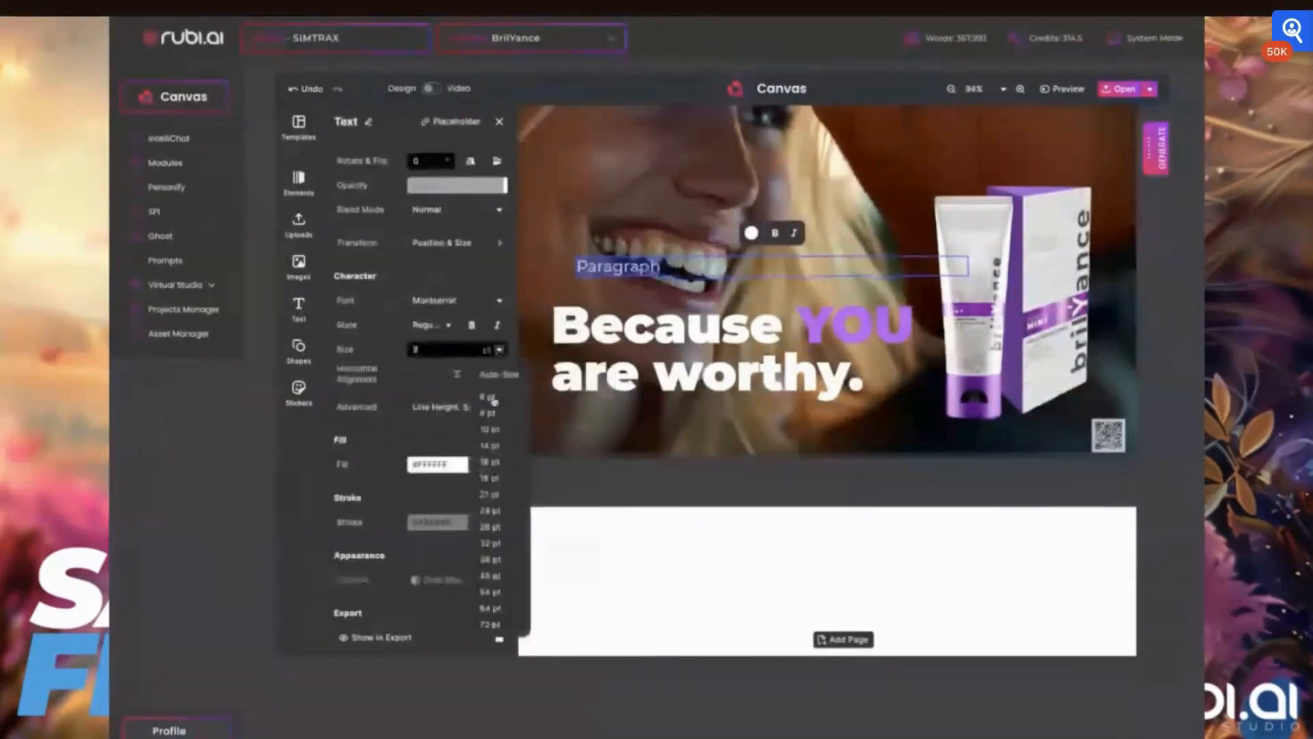
click(493, 400)
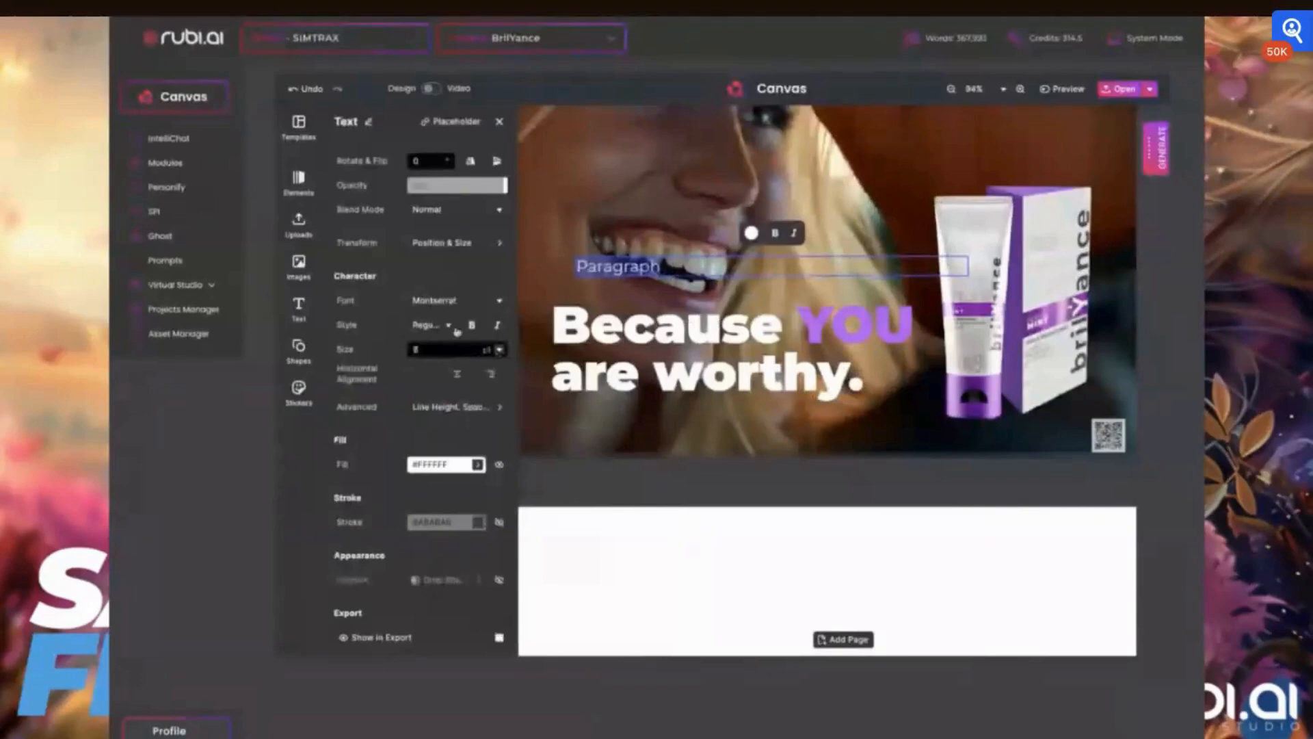
click(455, 328)
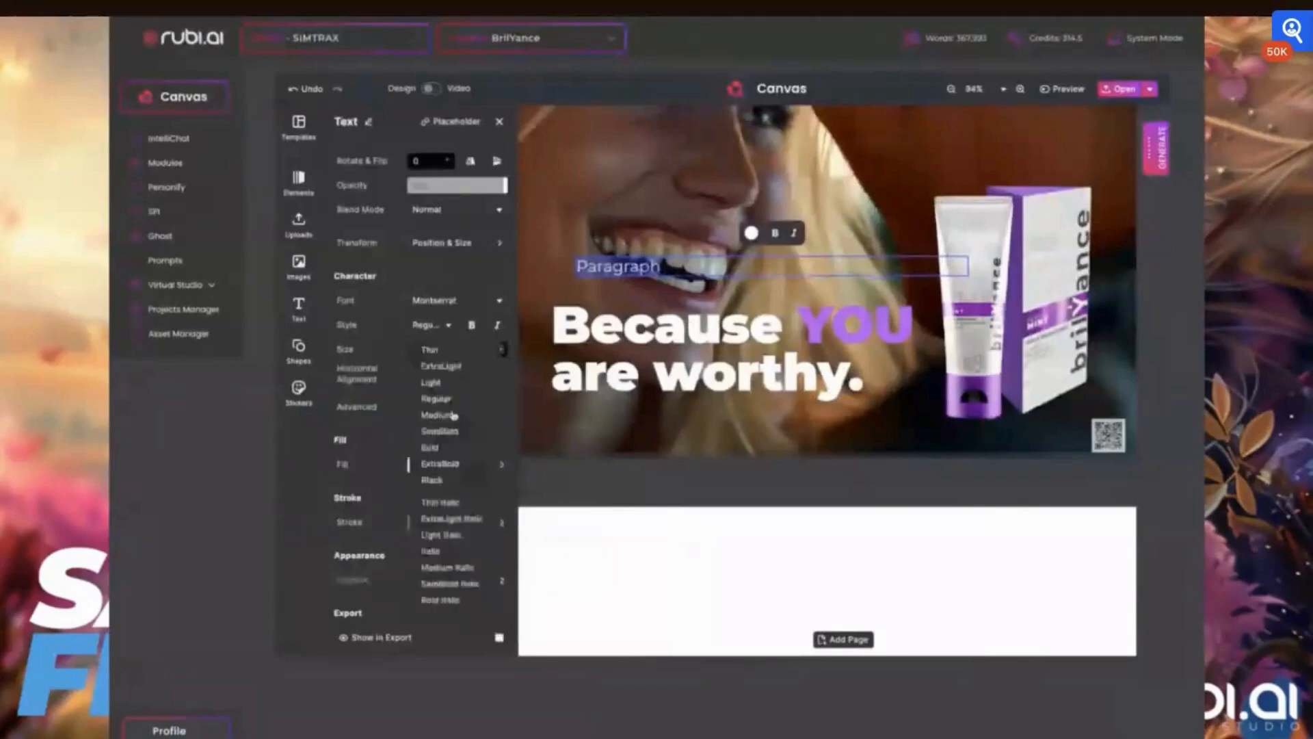
click(430, 384)
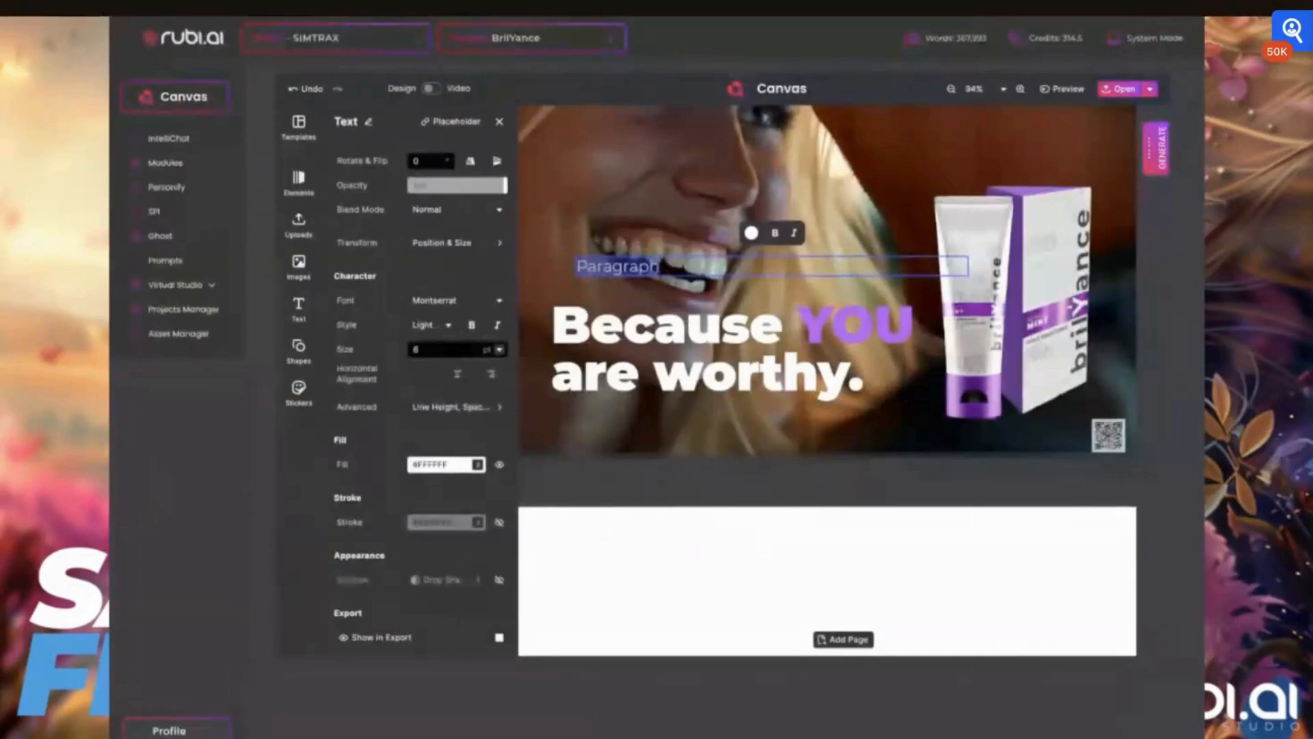
- Replace the paragraph placeholder with the text "Powered by Hydroxapetite"
text(Powe)
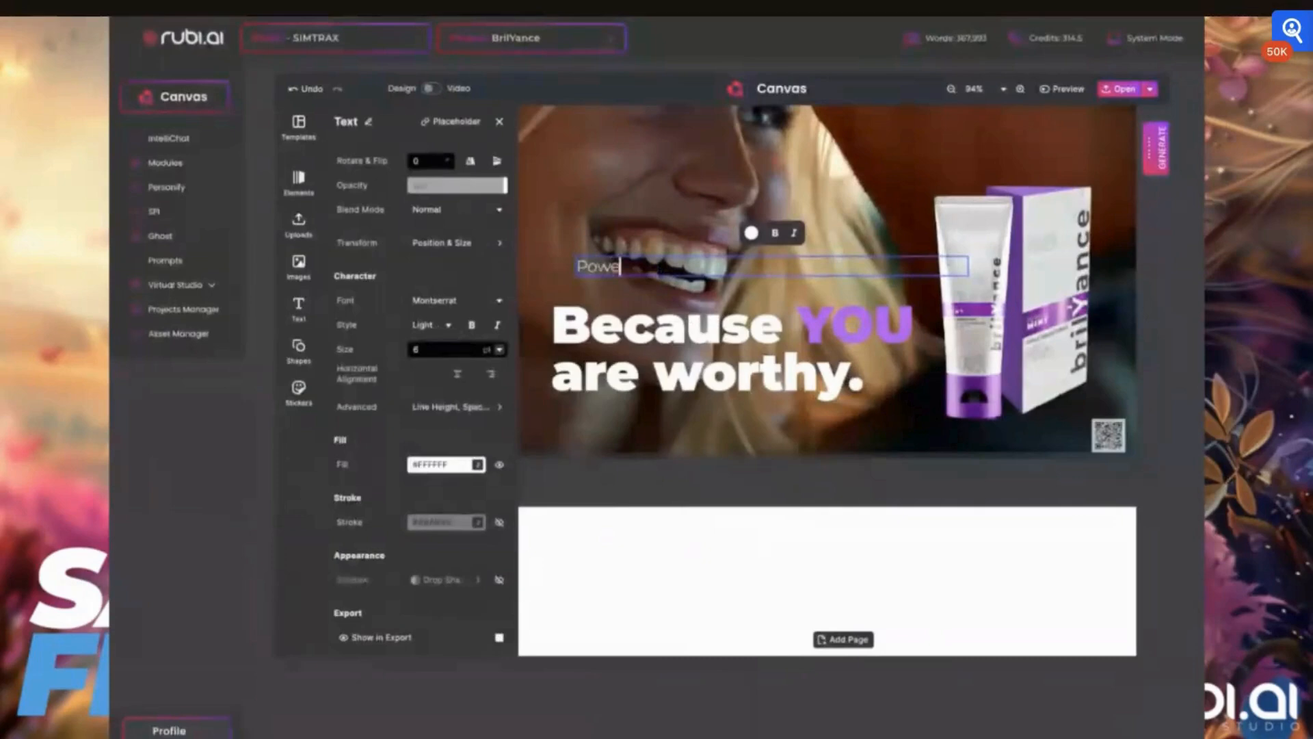
text(red by Hydroxa)
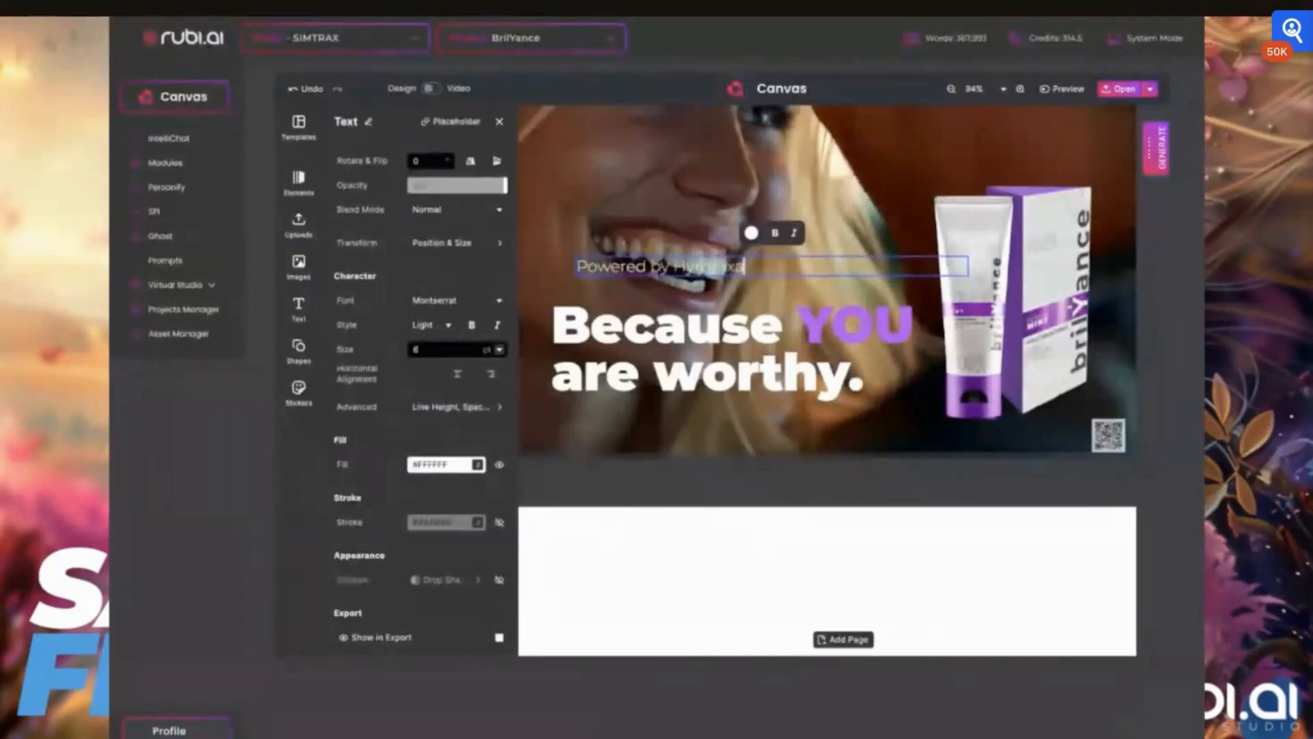
text(petite)
click(688, 267)
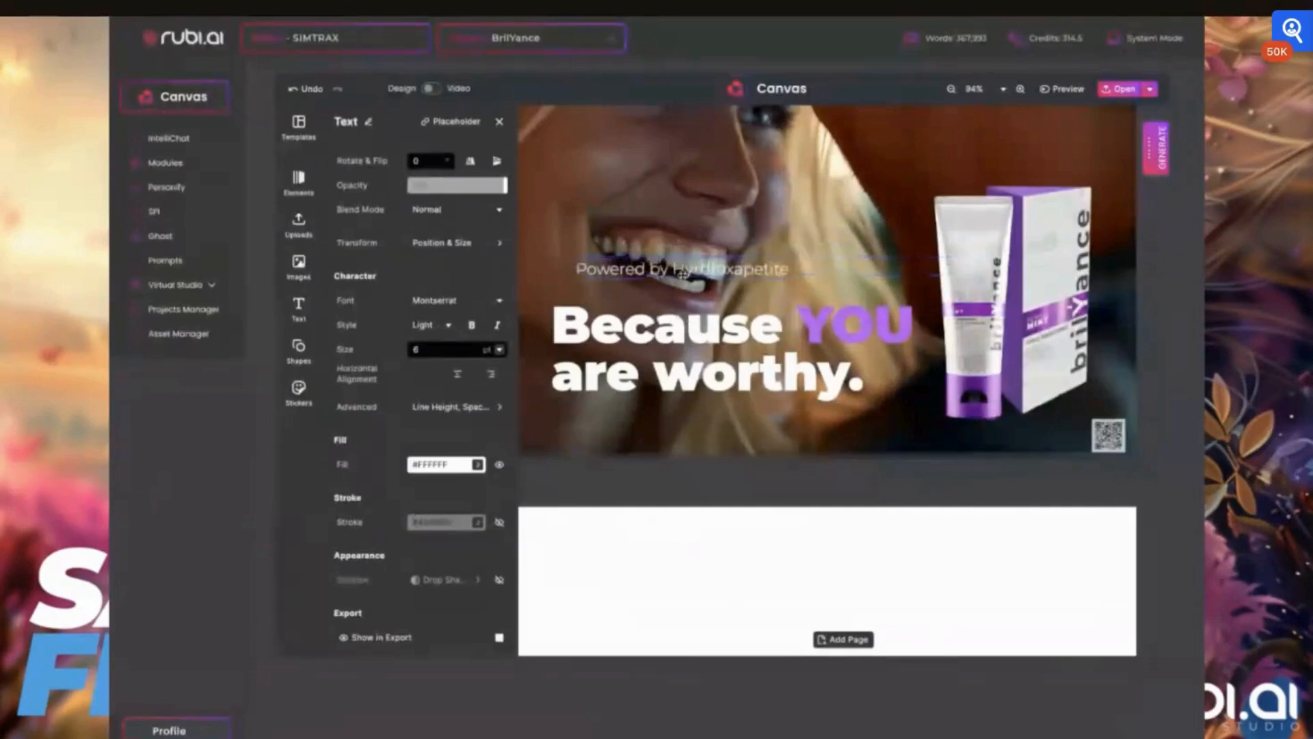
- Move the text box down to the card's bottom edge, set its size to 4 pt and narrow the box
drag(689, 269, 693, 435)
drag(432, 351, 406, 351)
text(4)
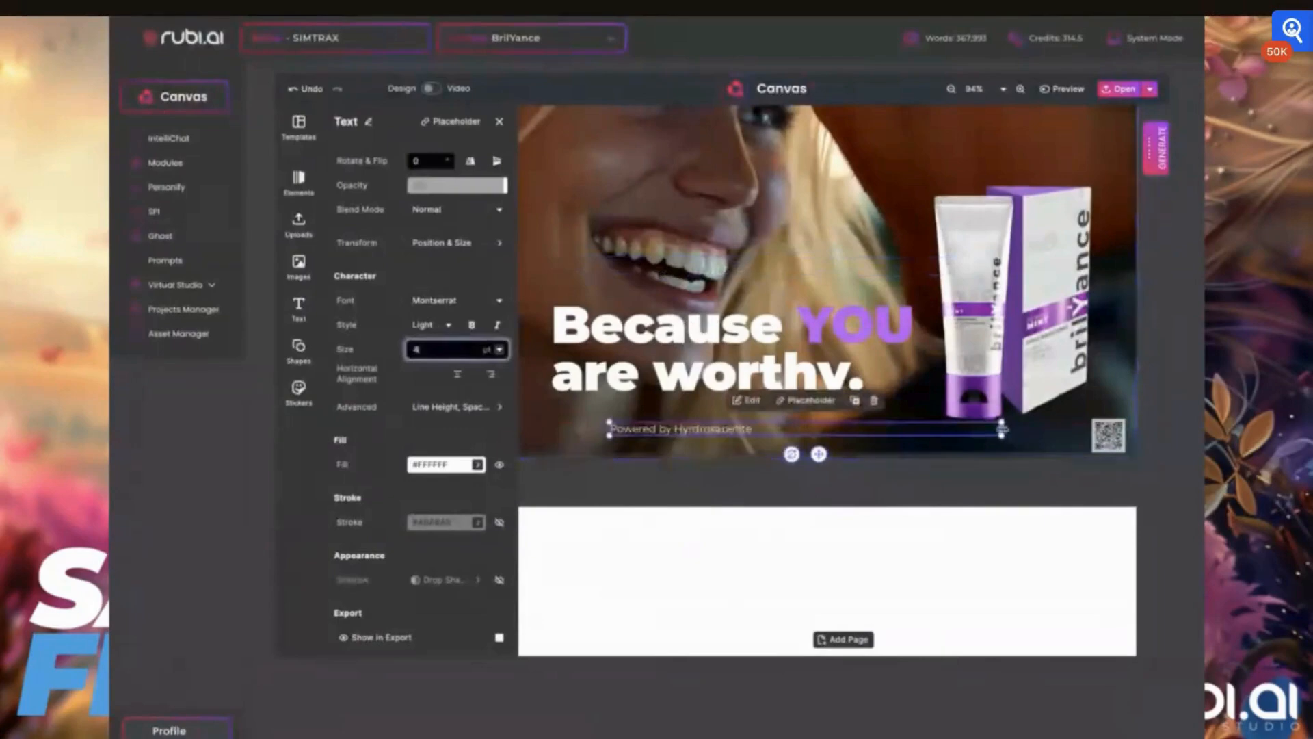
drag(1001, 429, 878, 429)
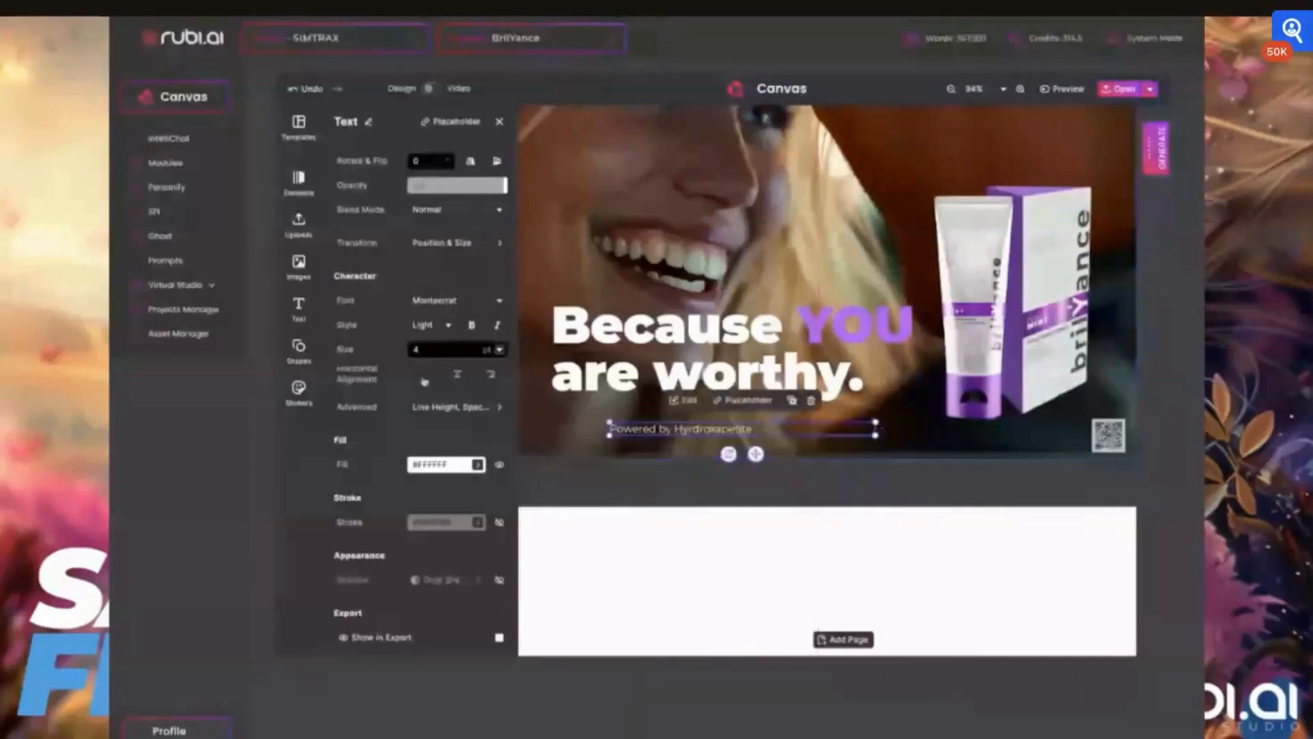
- Move the "Powered by Hydroxapetite" line to the bottom right, next to the QR code
click(443, 407)
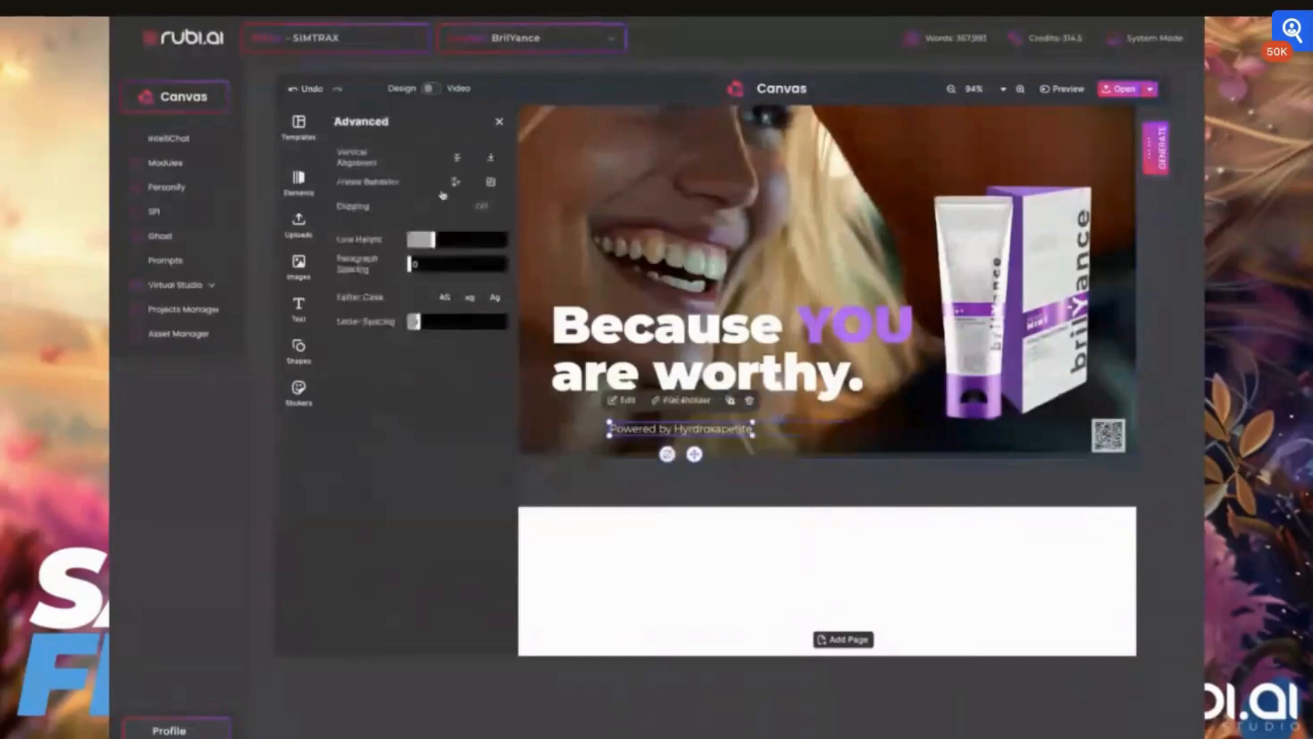
click(556, 427)
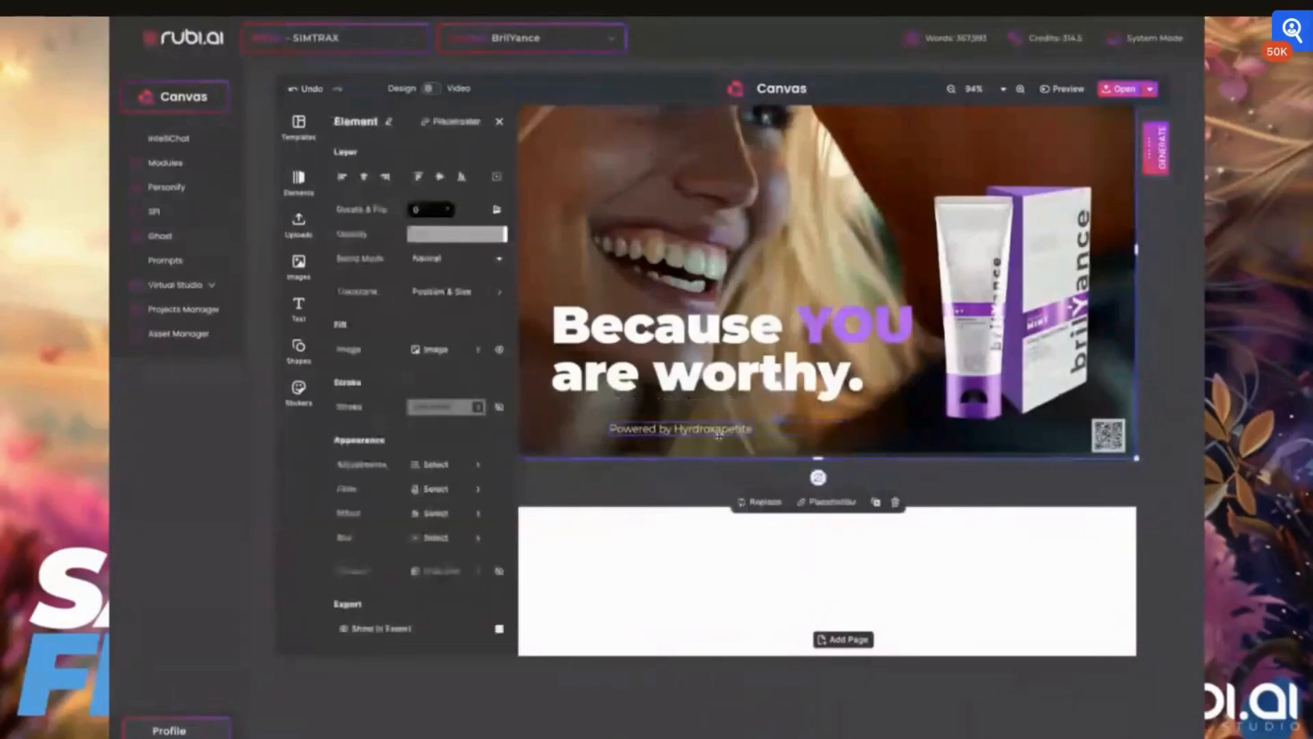
drag(709, 428, 726, 428)
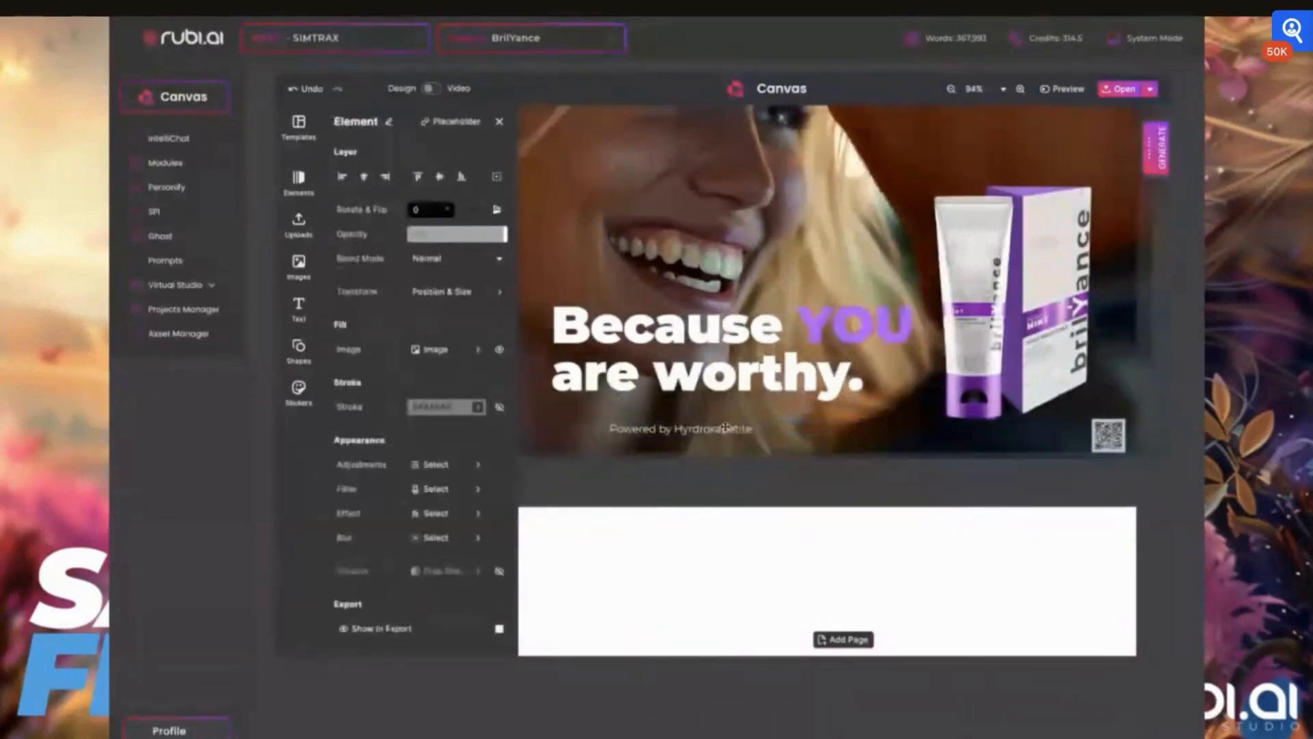
drag(725, 428, 925, 442)
click(979, 248)
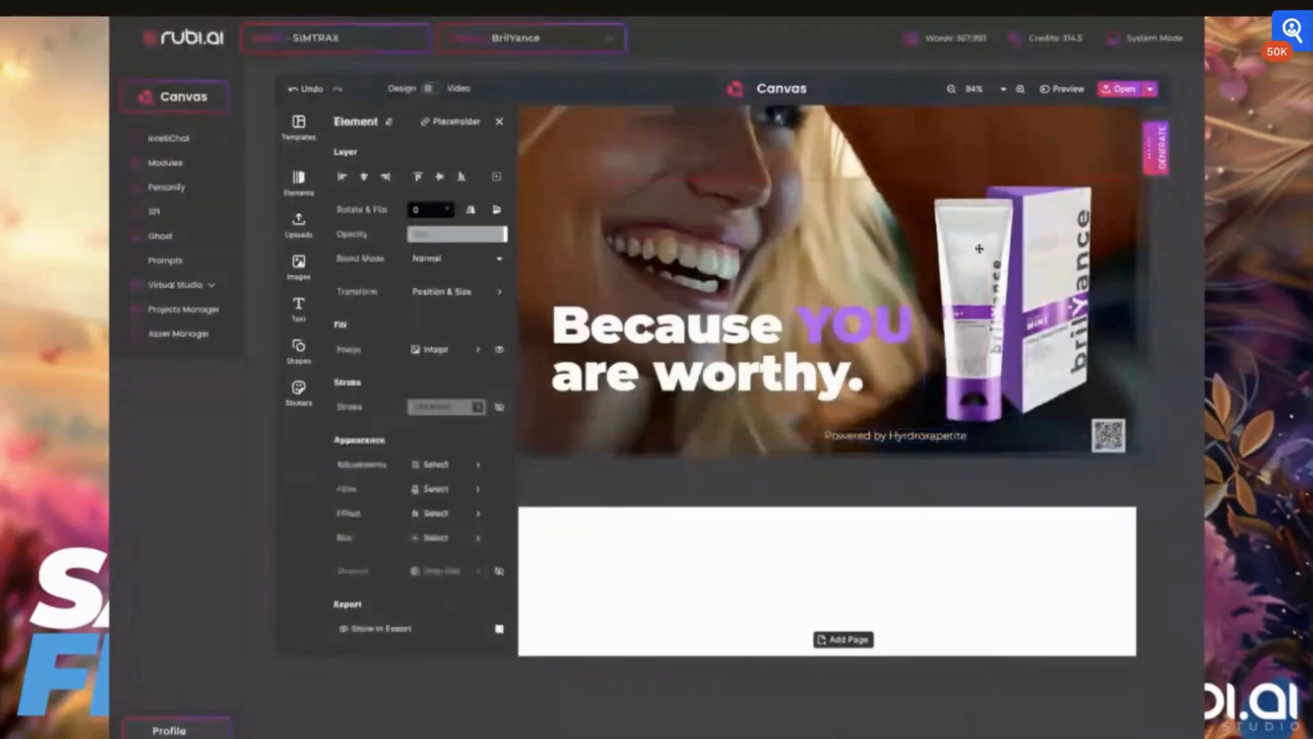
- Duplicate the text line and place the copy to the right of the original
click(886, 436)
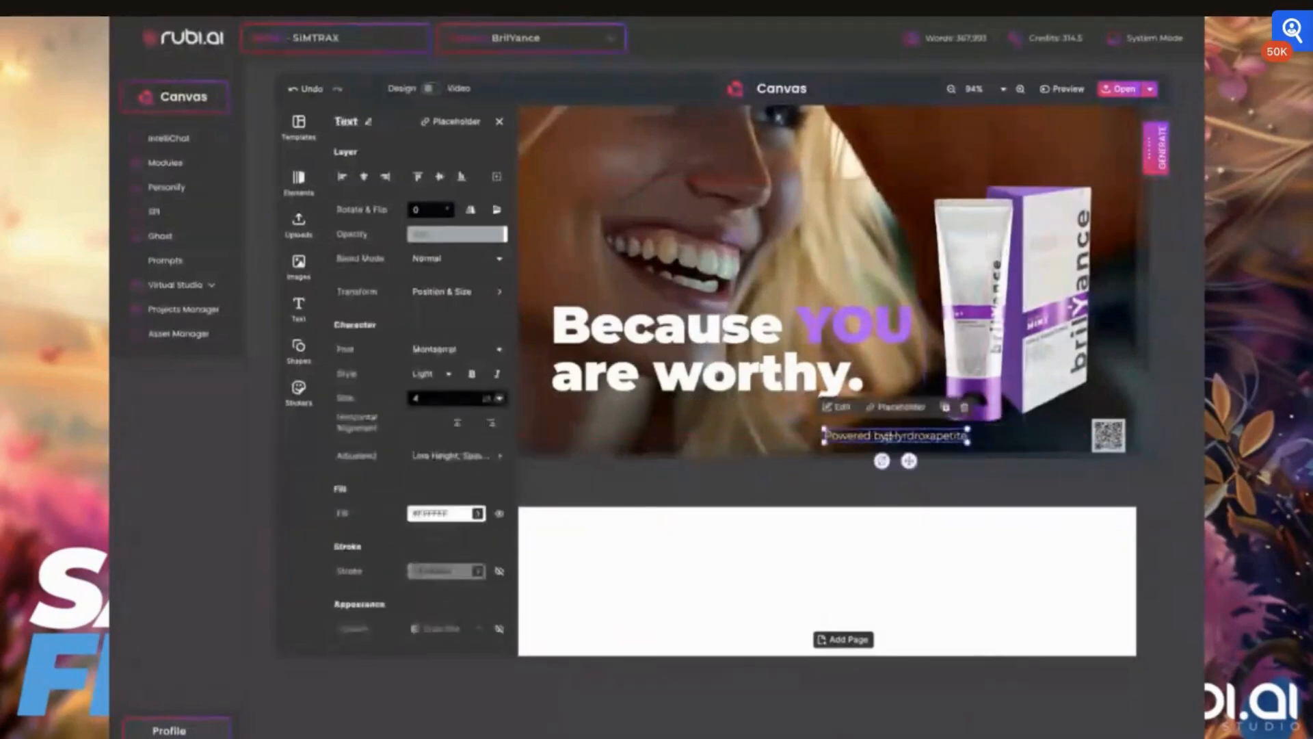
drag(886, 436, 887, 437)
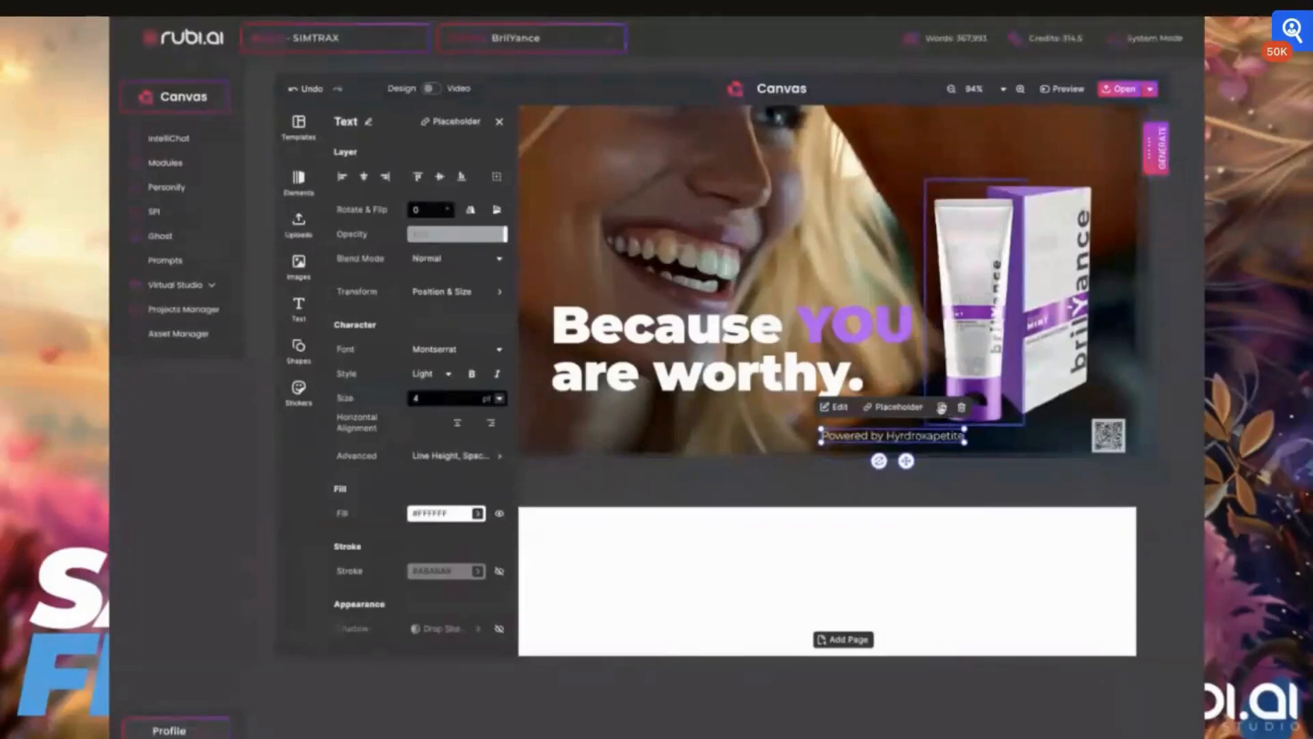
click(945, 408)
drag(892, 435, 1068, 437)
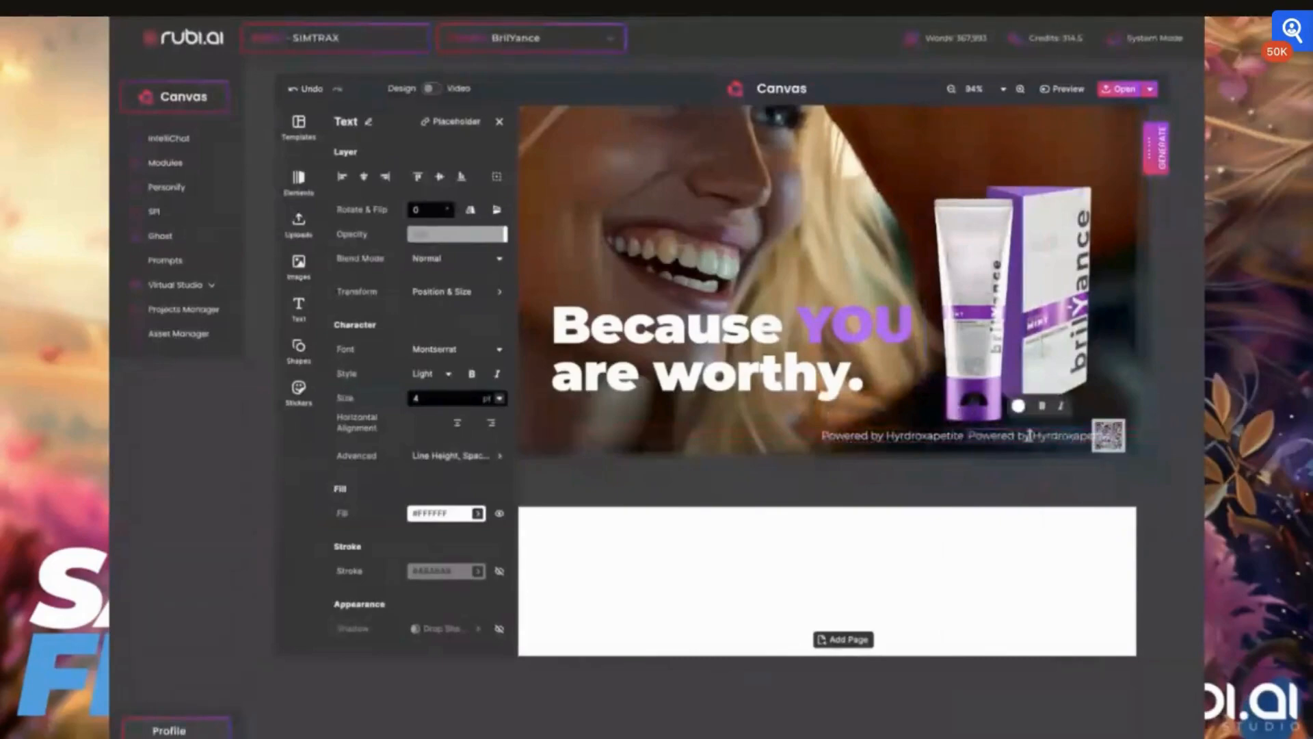
- Replace the copy's text with "- No Fluoride"
double_click(1028, 434)
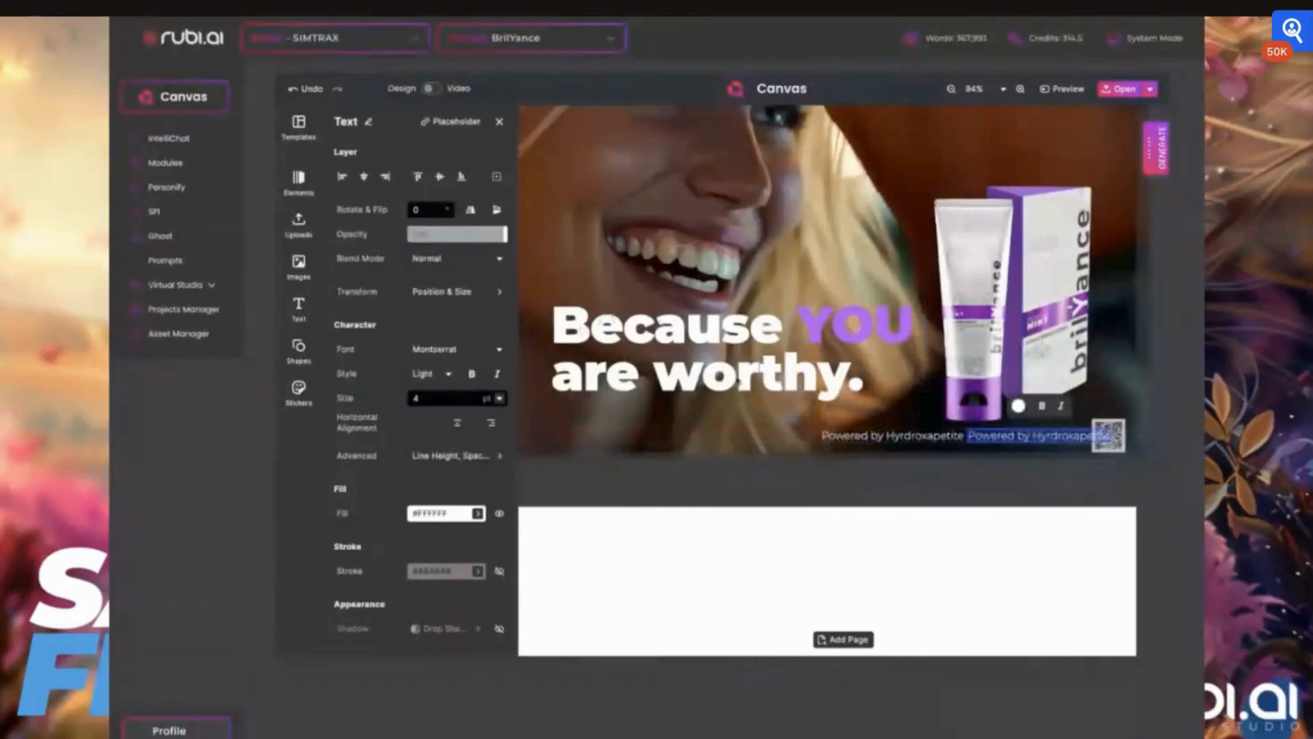
key(BackSpace)
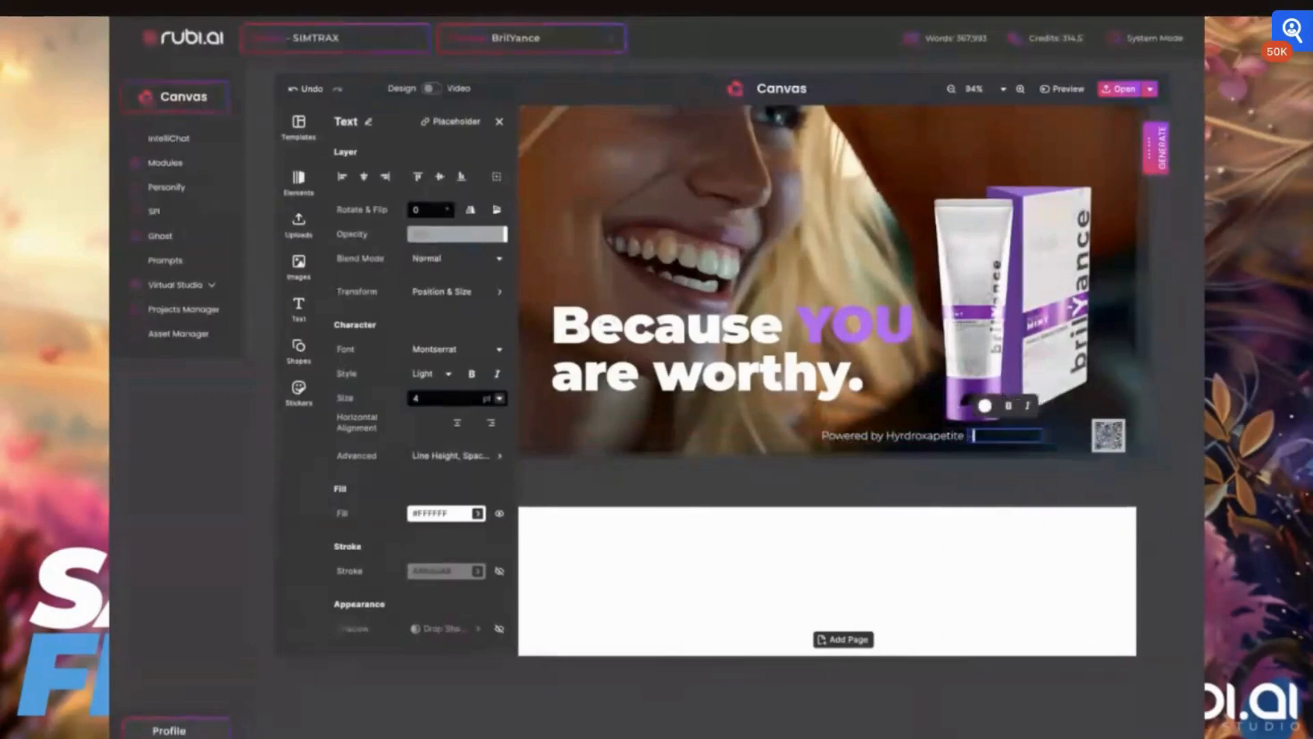
text(- )
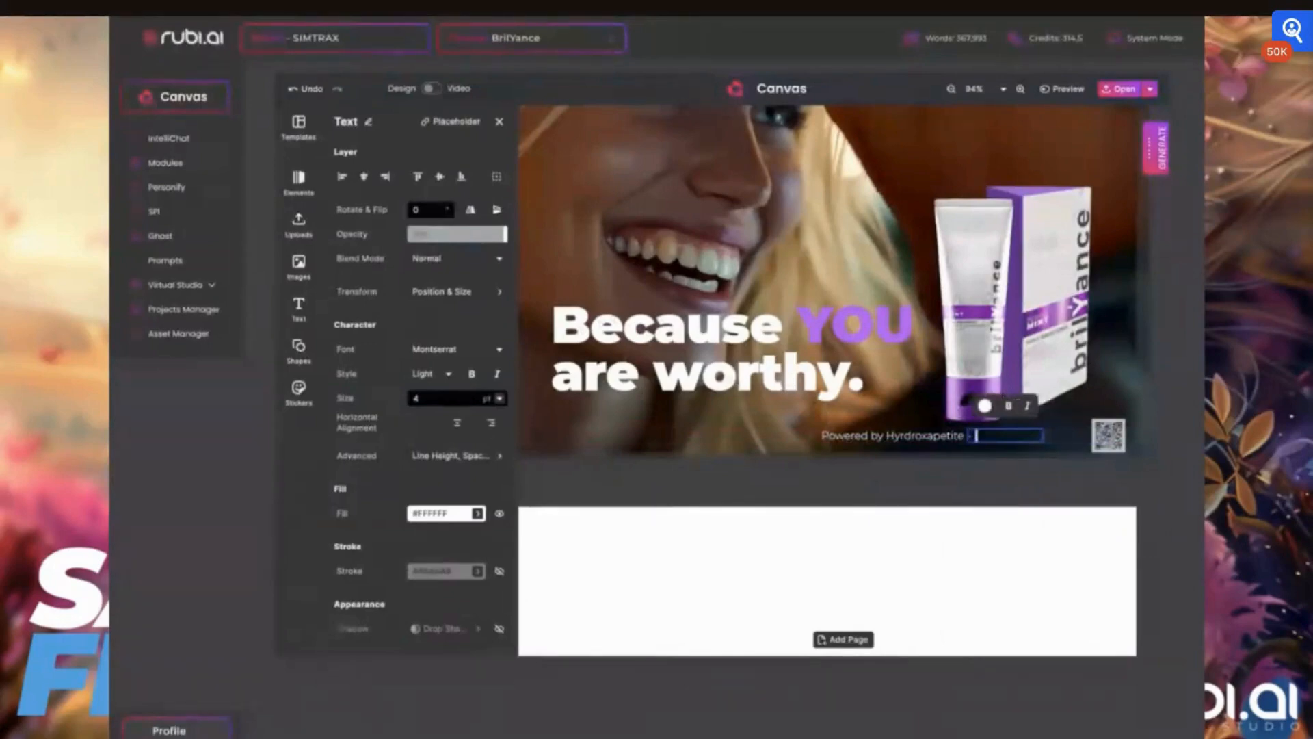
text(No Fluoride)
click(861, 485)
click(862, 476)
- Select both bottom text lines and shift them together slightly right toward the QR code
click(927, 436)
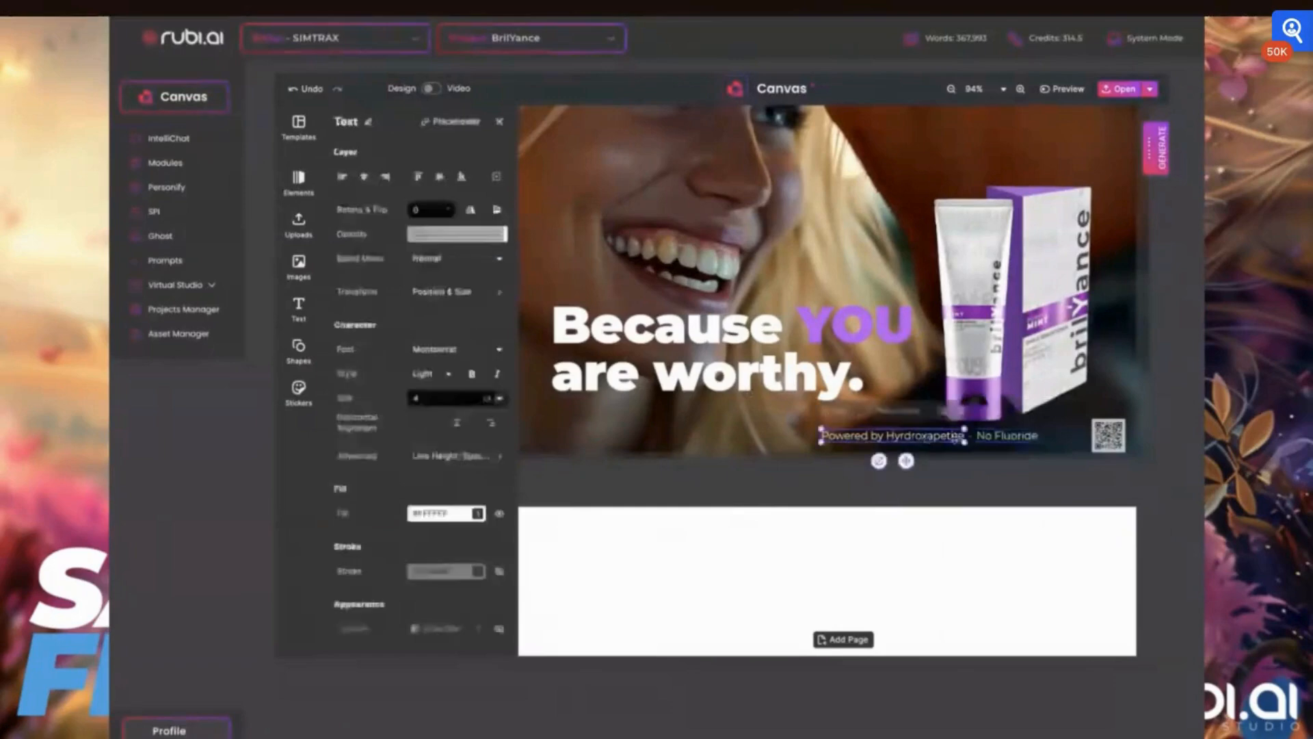
shift+click(1006, 437)
drag(1005, 437, 1048, 439)
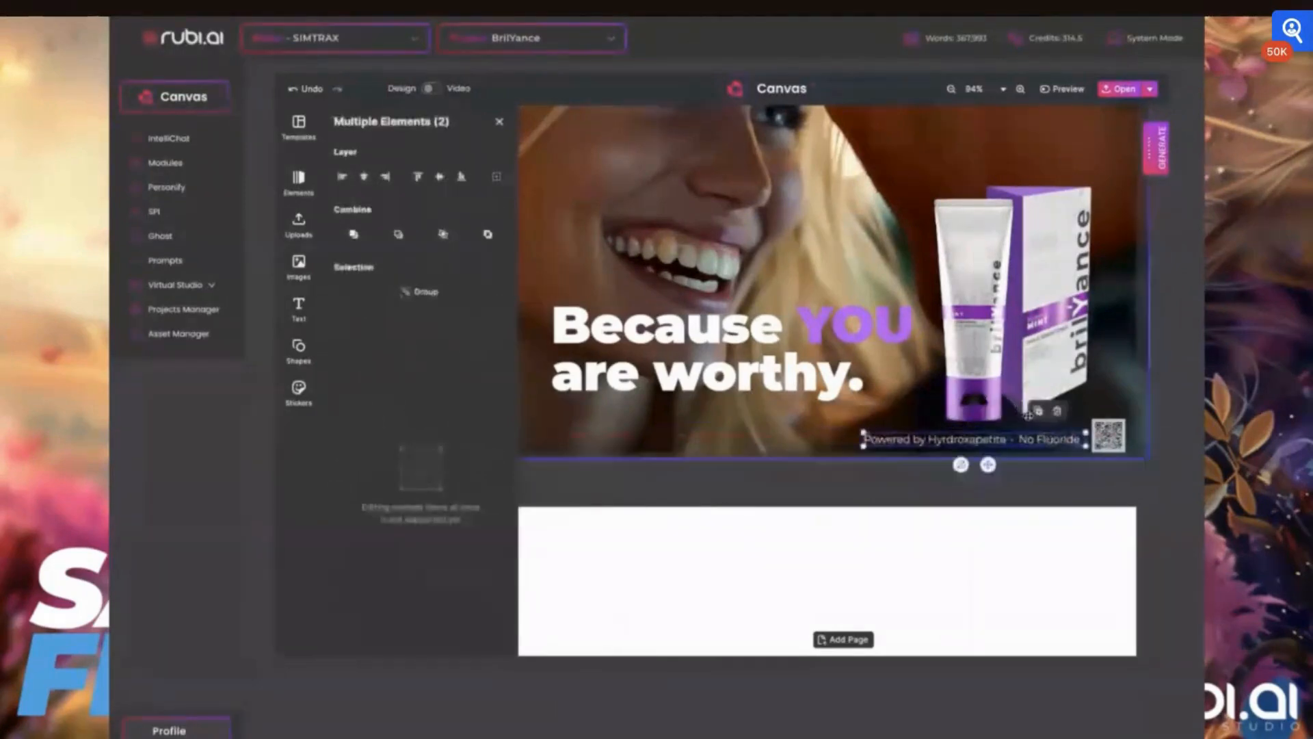
- Nudge the background photo slightly to the left
scroll(730, 403, down, 2)
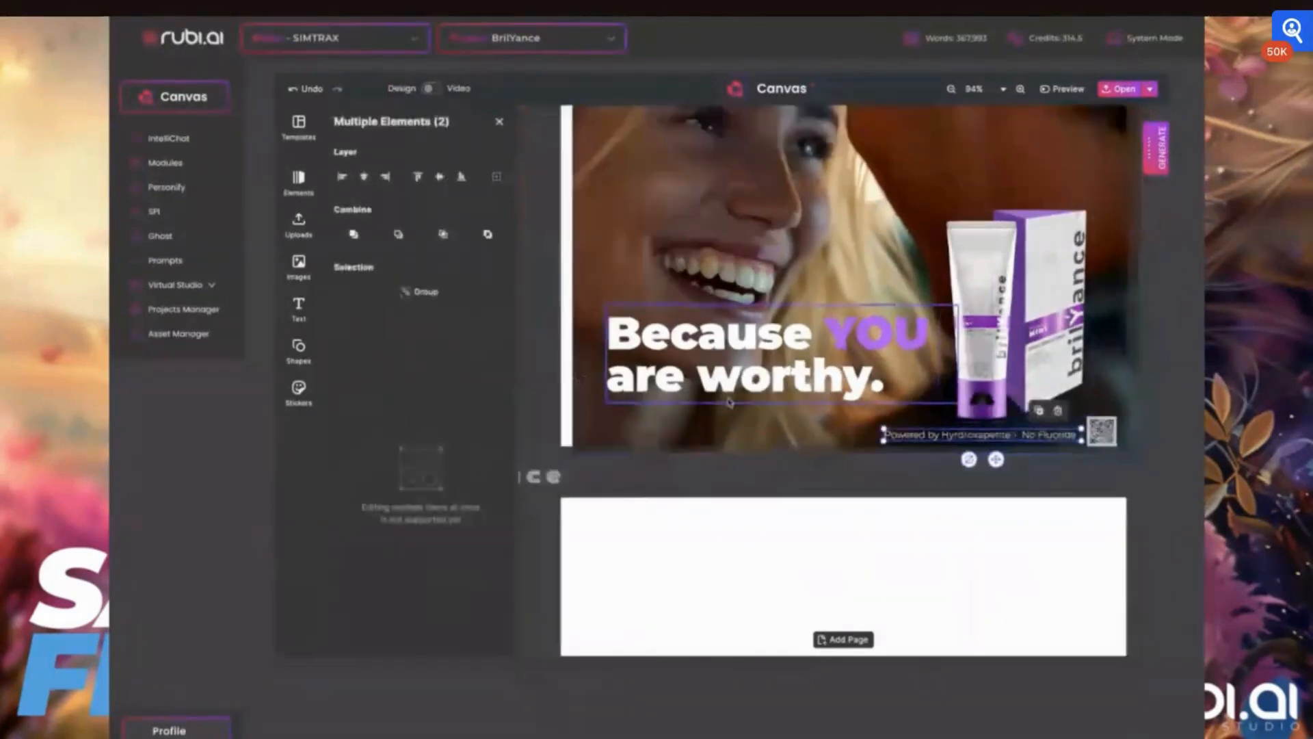
scroll(729, 402, down, 2)
click(761, 276)
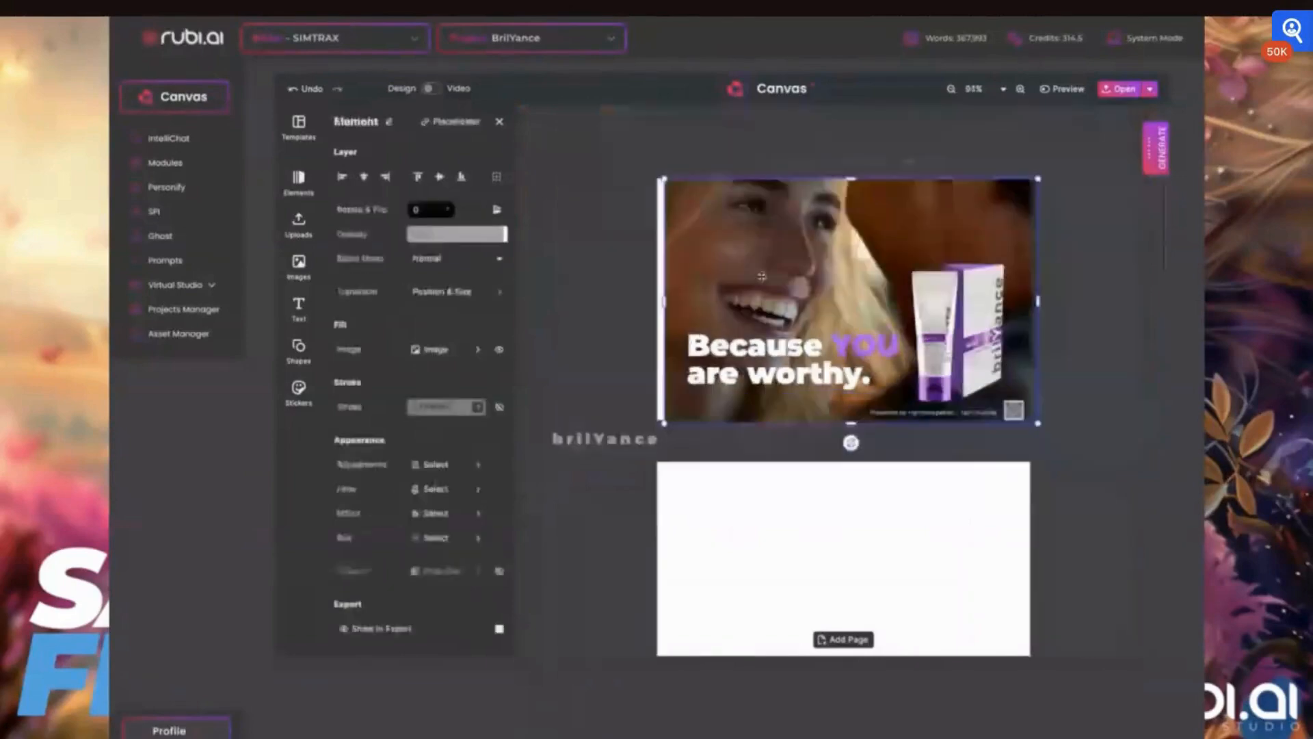
drag(761, 276, 749, 277)
click(1119, 267)
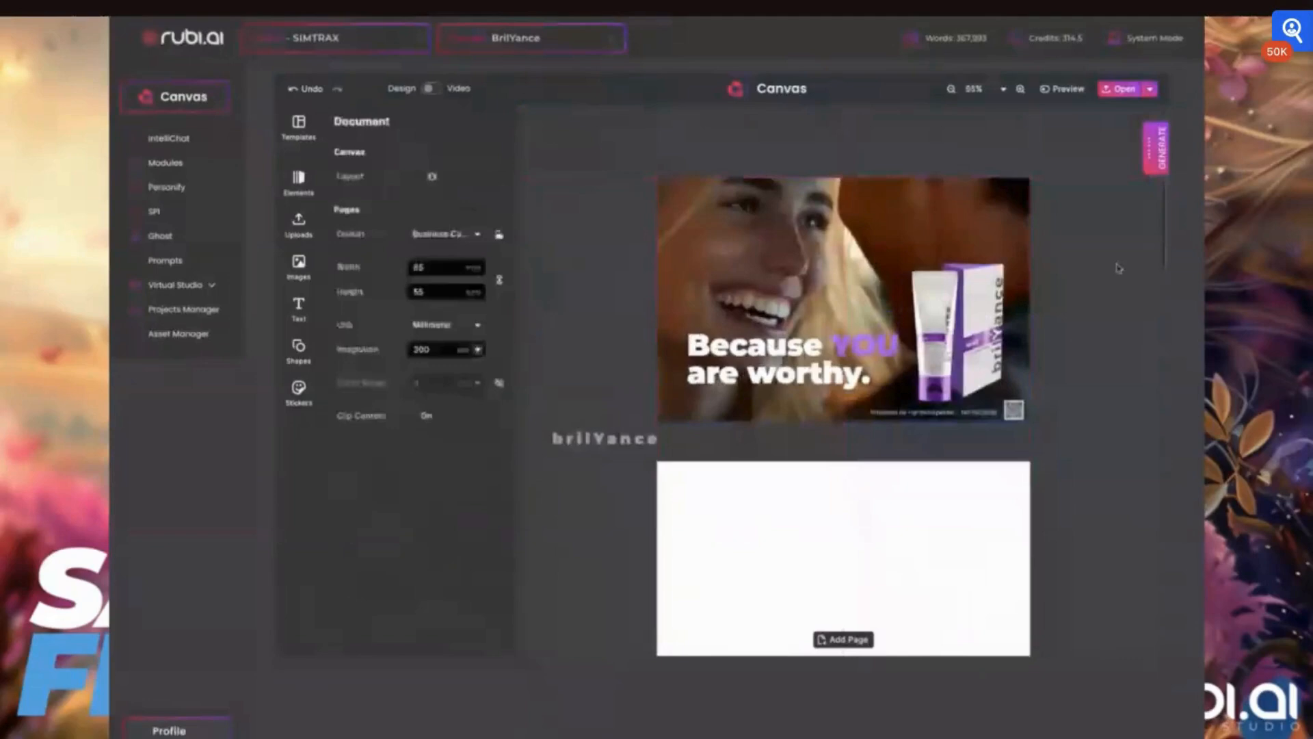
- Move the "Because YOU are worthy." tagline slightly lower and to the left
click(732, 378)
mouse_move(750, 374)
mouse_down()
mouse_move(737, 315)
mouse_move(741, 384)
mouse_up()
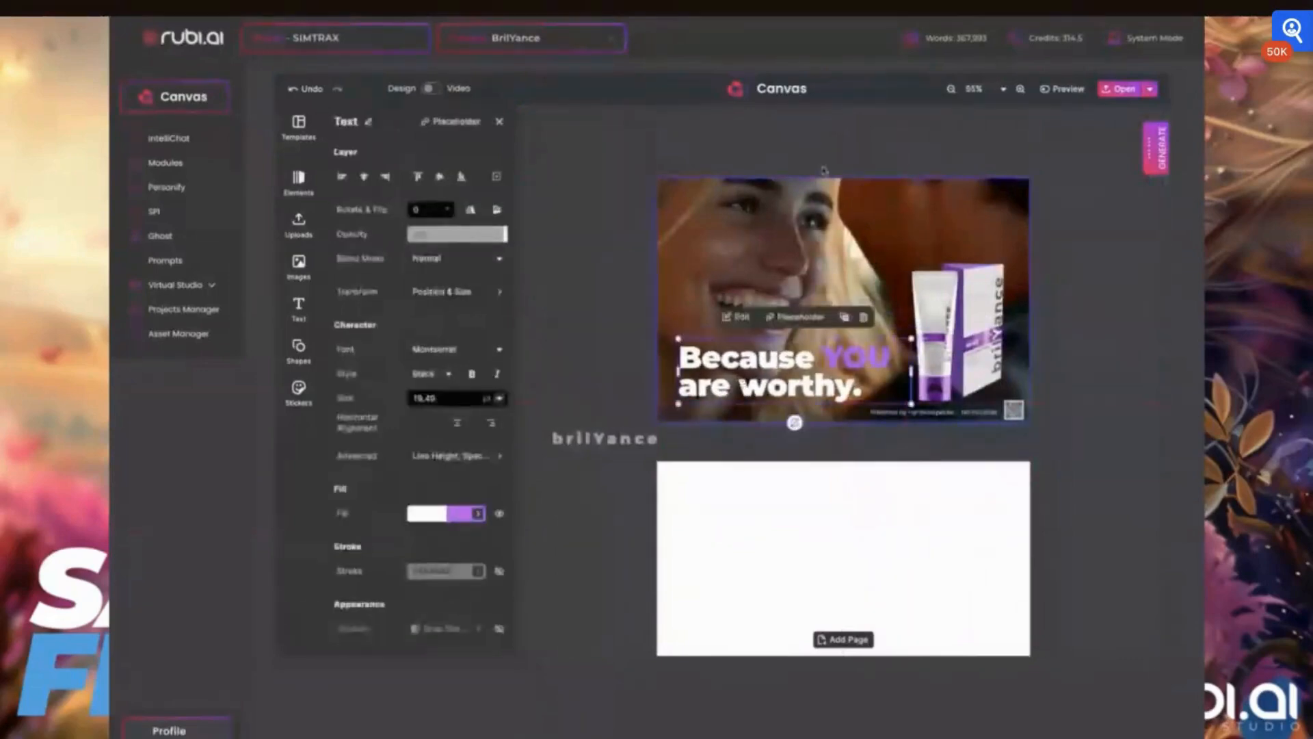
click(1108, 272)
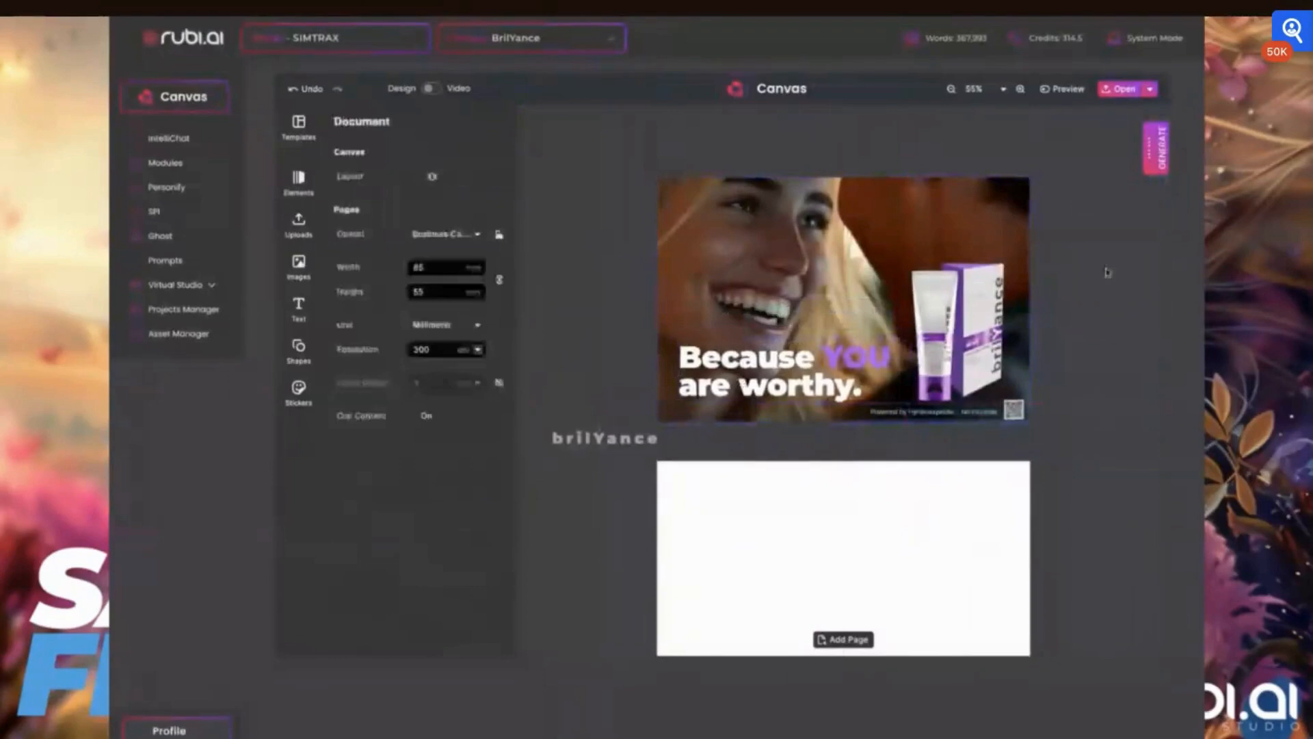
- Place the brilYance logo onto the card just above the bottom text line
click(583, 438)
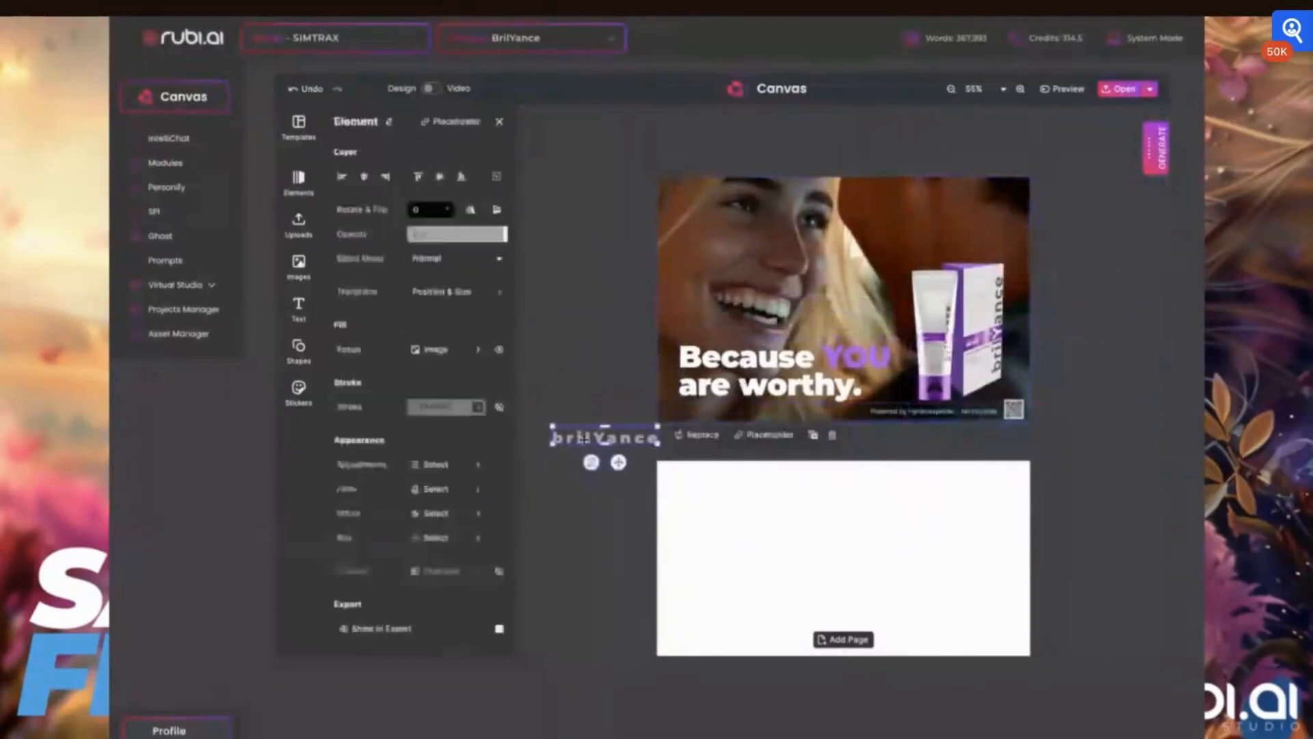
drag(583, 439, 903, 402)
- Raise the product tube and box slightly higher on the card
click(985, 316)
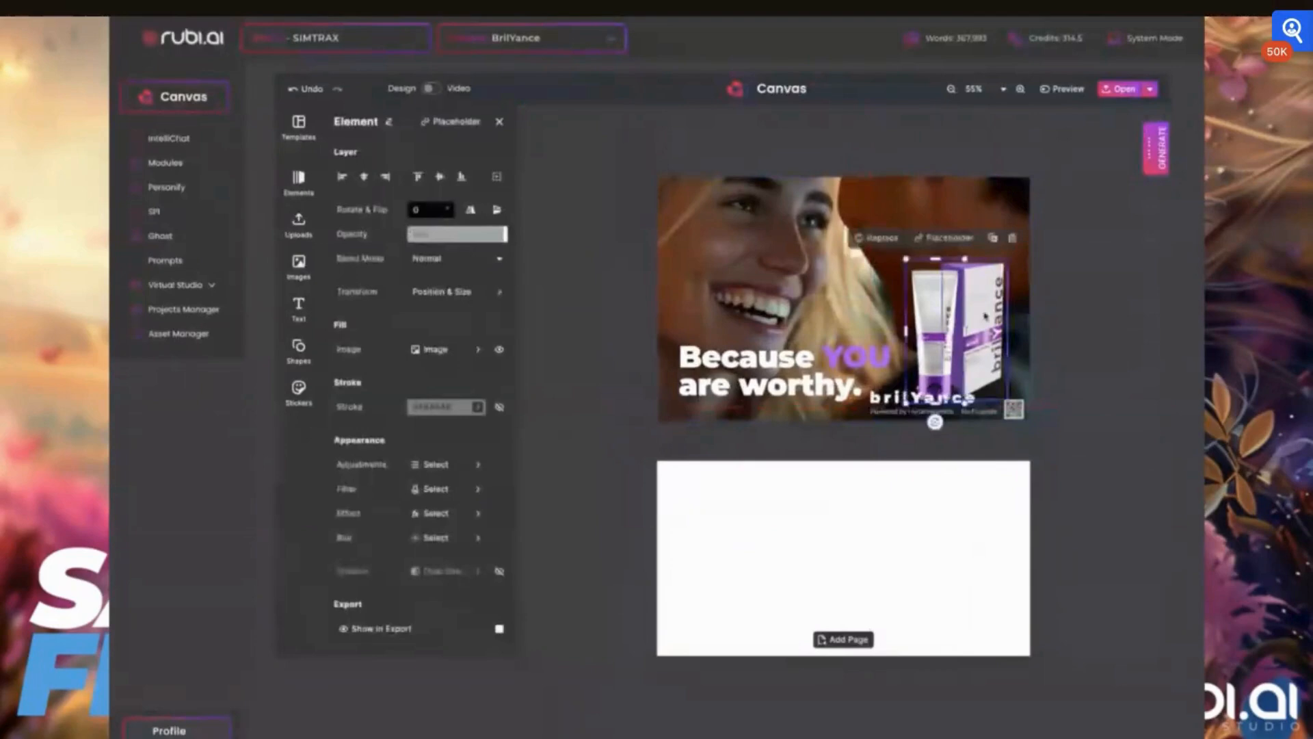
shift+click(986, 315)
drag(992, 311, 989, 294)
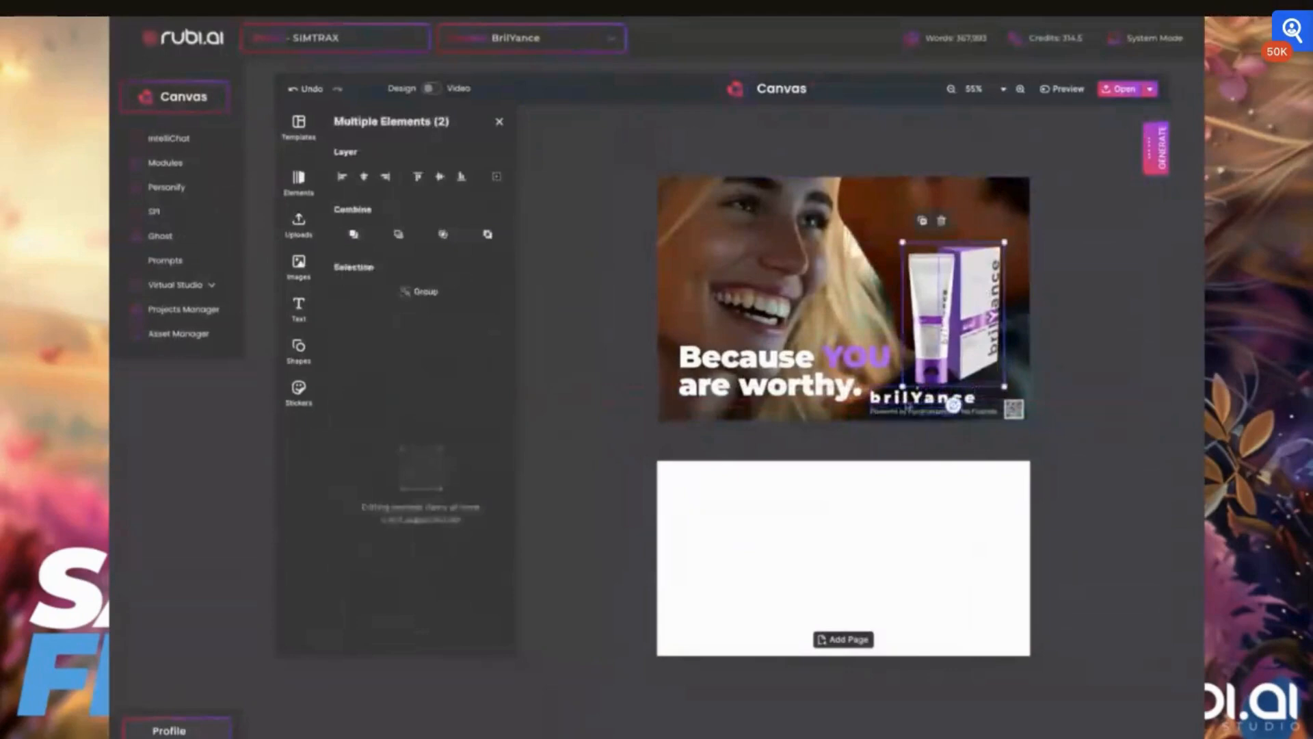
- Nudge the brilYance logo slightly lower above the bottom text
click(905, 405)
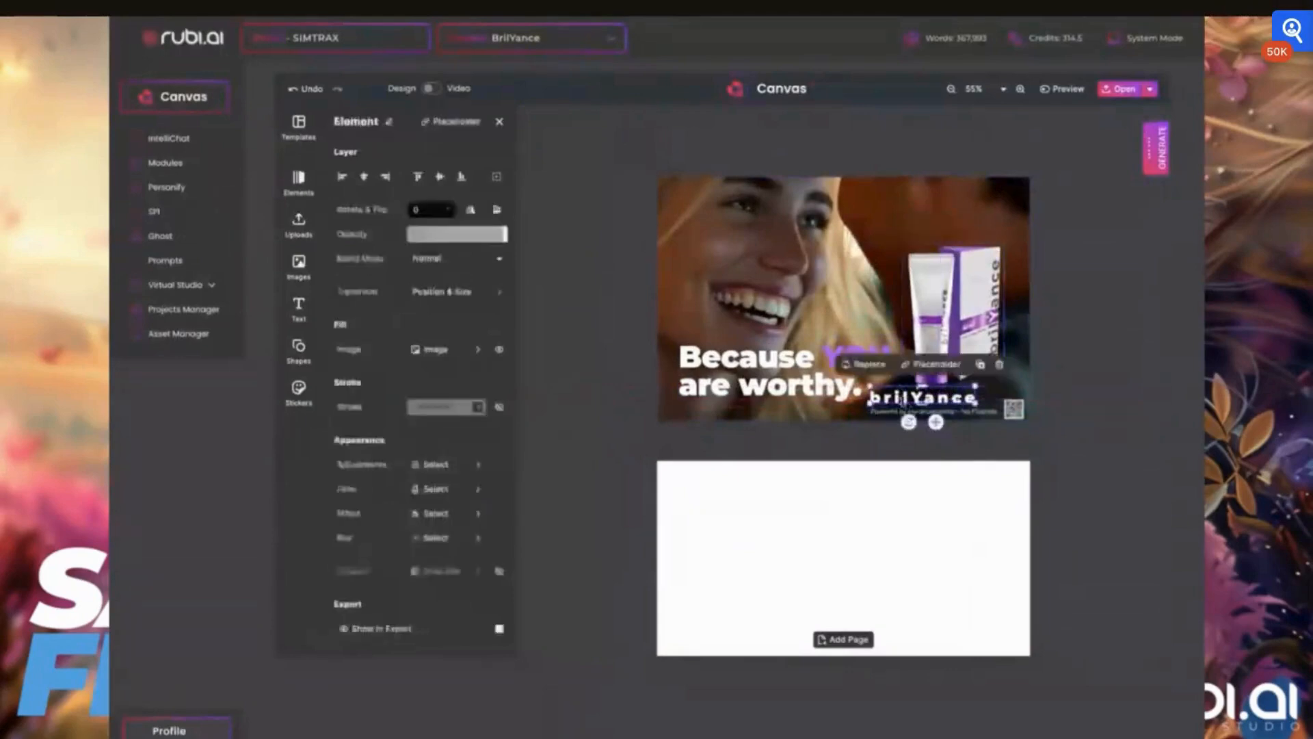
drag(903, 400, 903, 404)
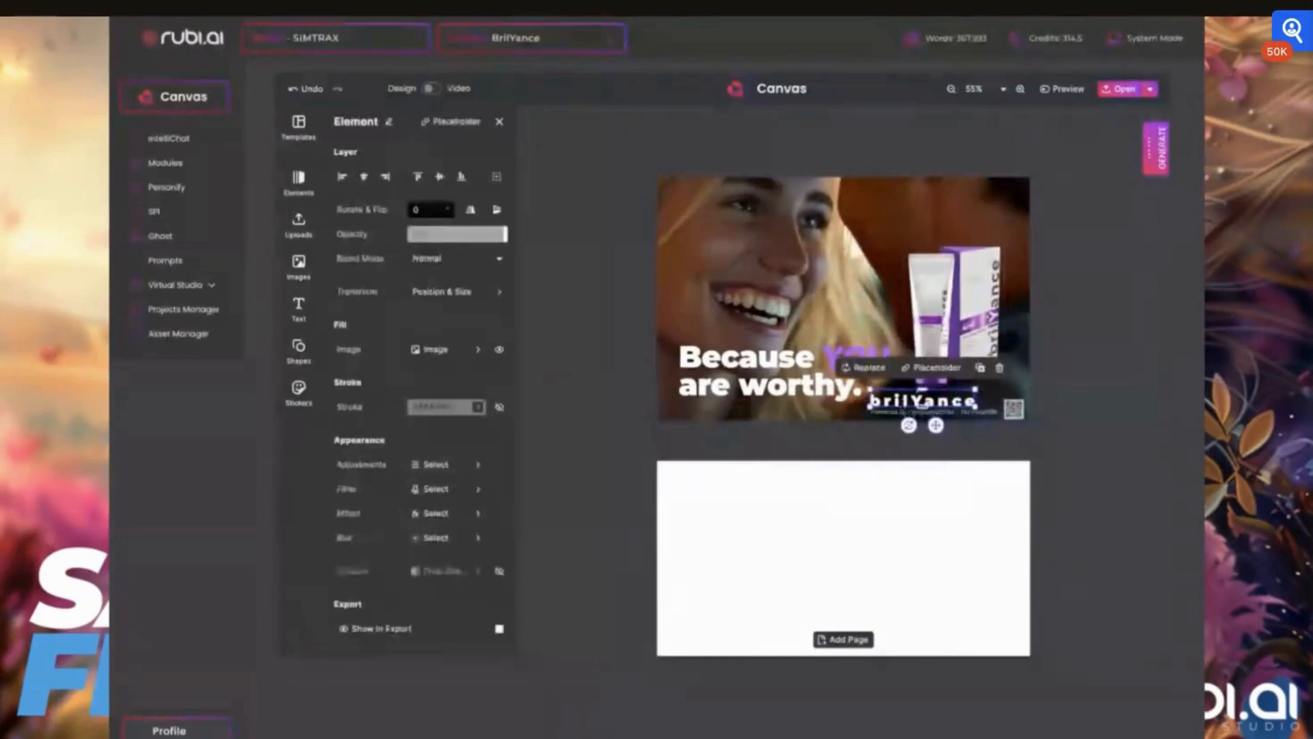
click(828, 440)
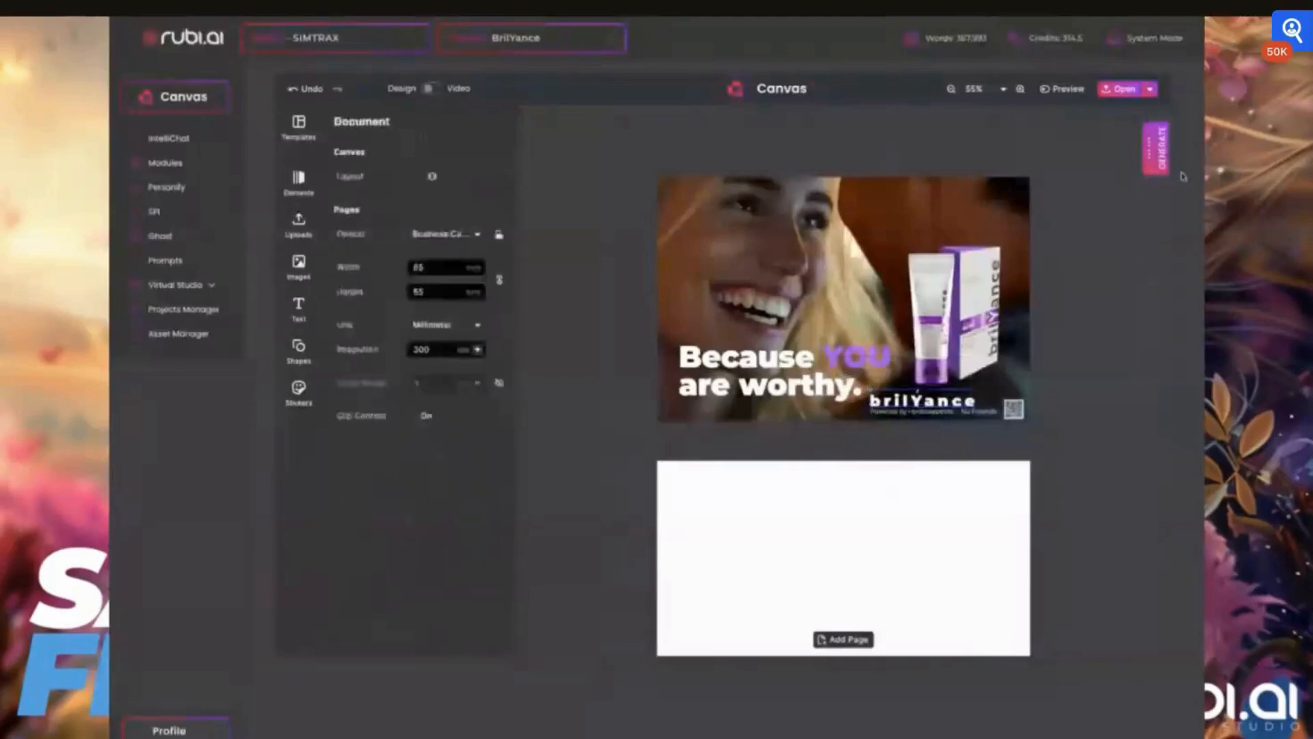
- Open IntelliChat from the Generate panel and ask it to "Create ten affirmations"
click(1151, 152)
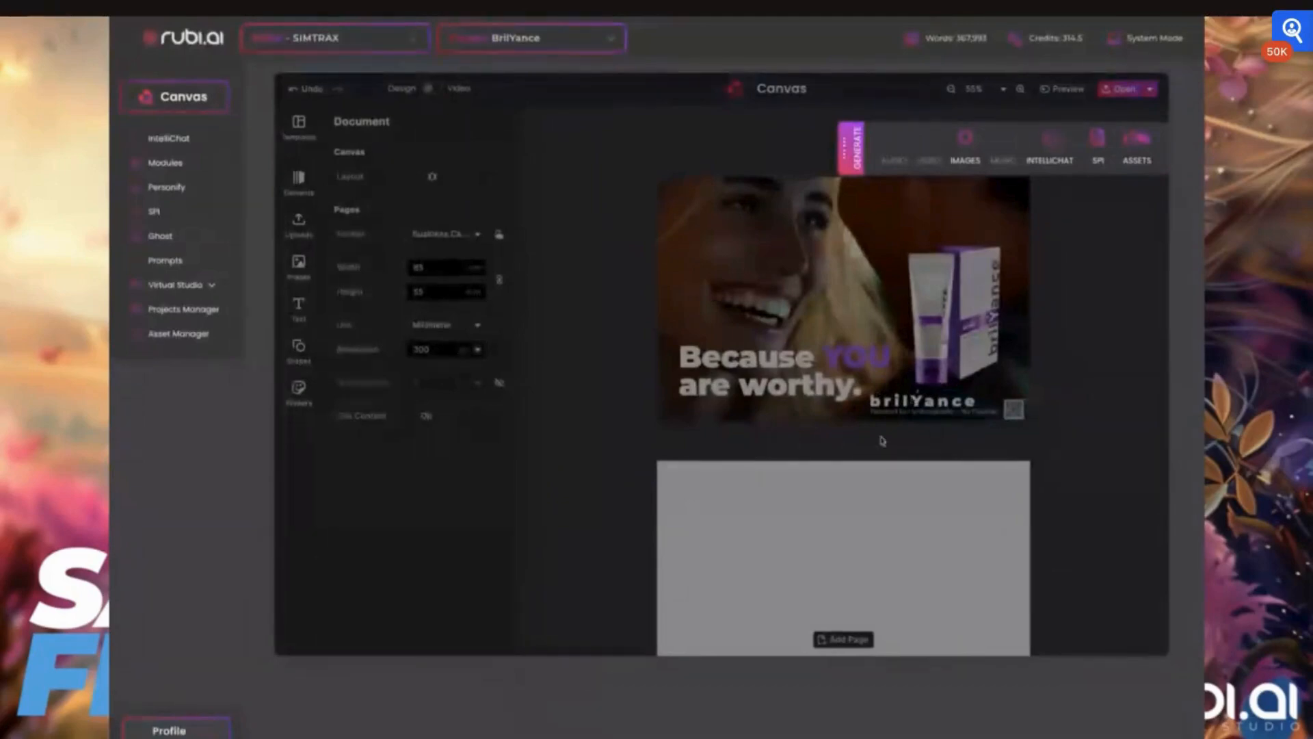
click(1053, 145)
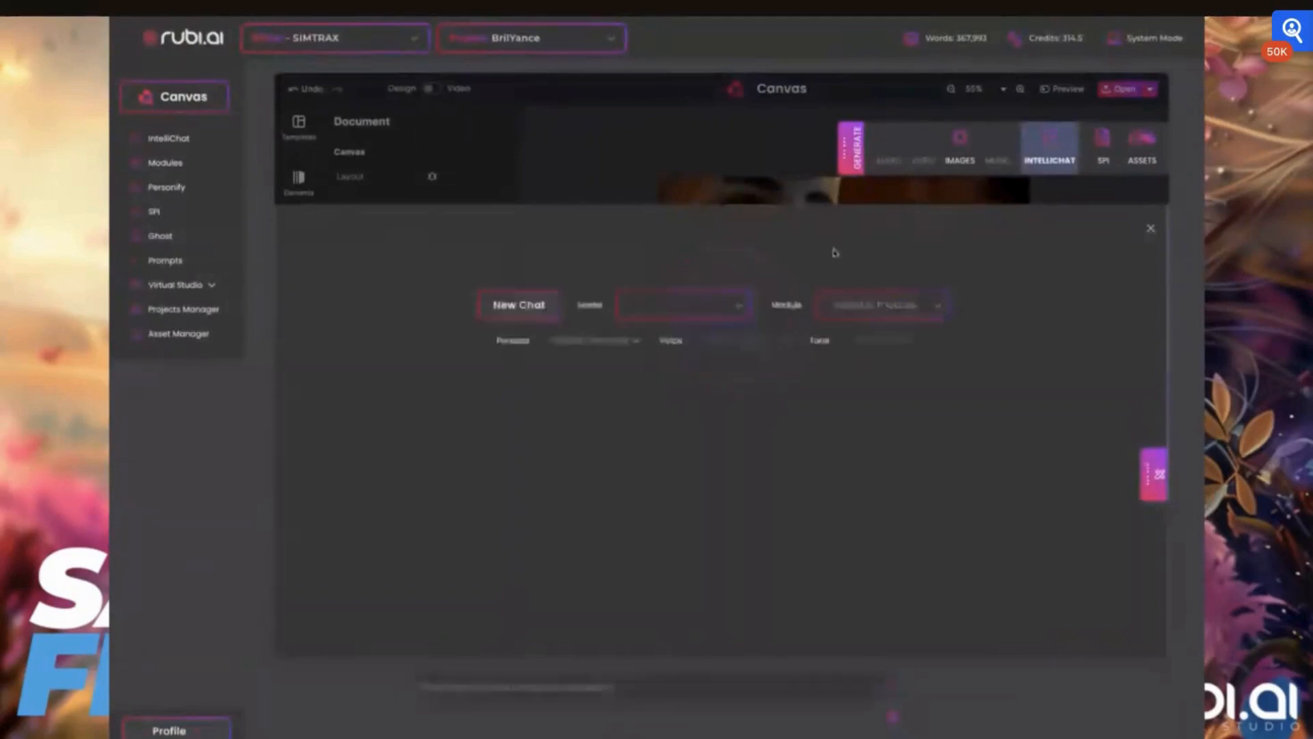
click(610, 690)
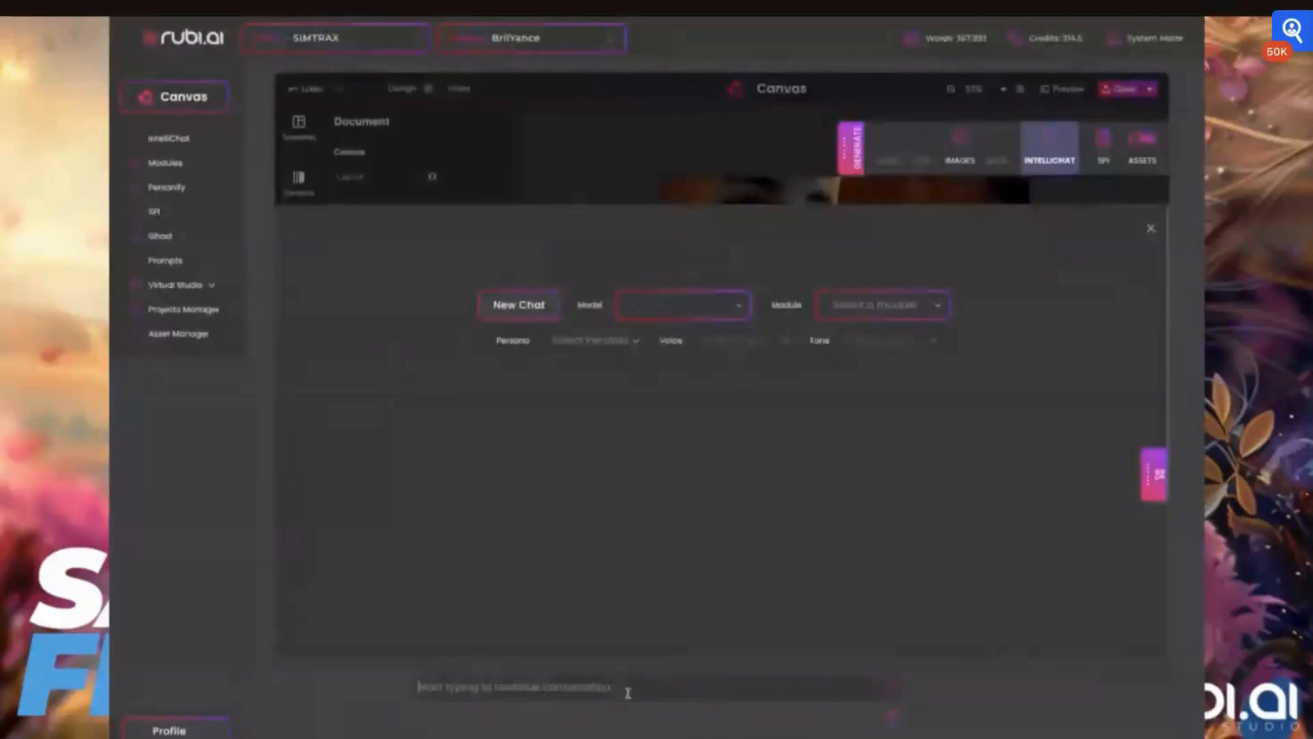
text(Create ten affirmations)
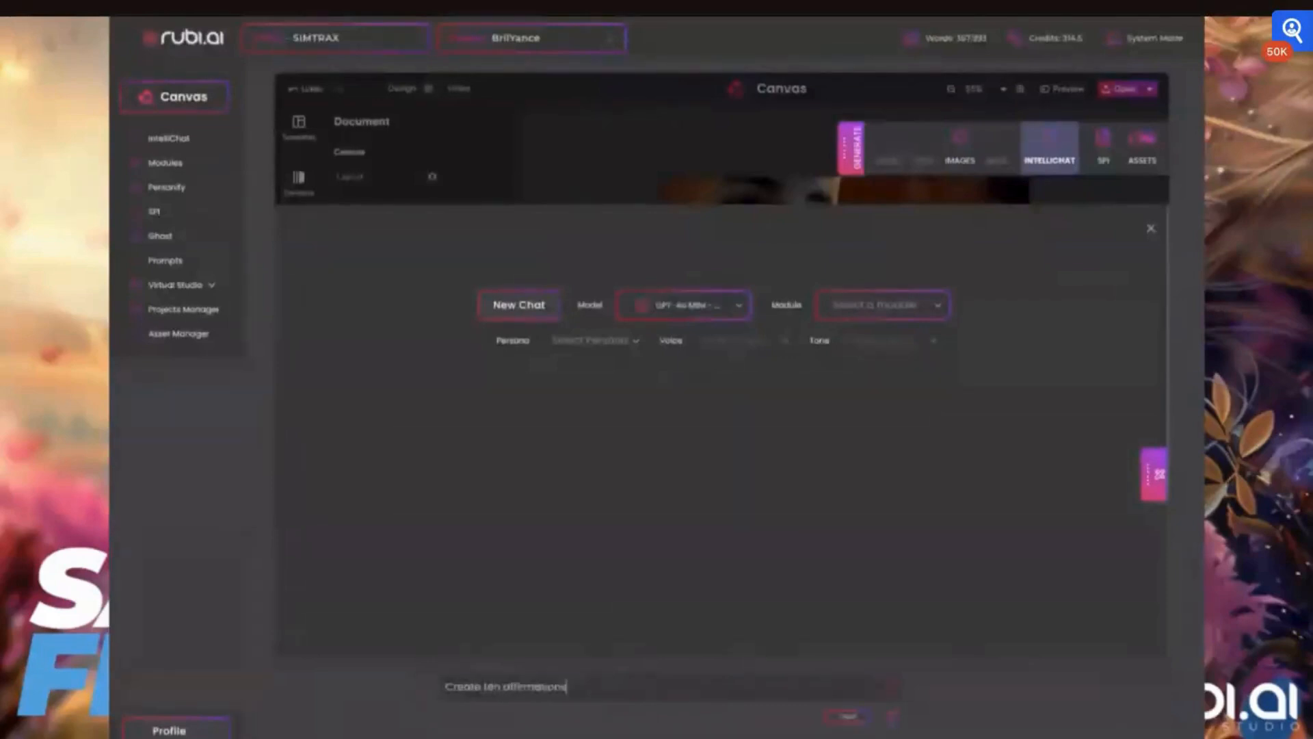
click(888, 688)
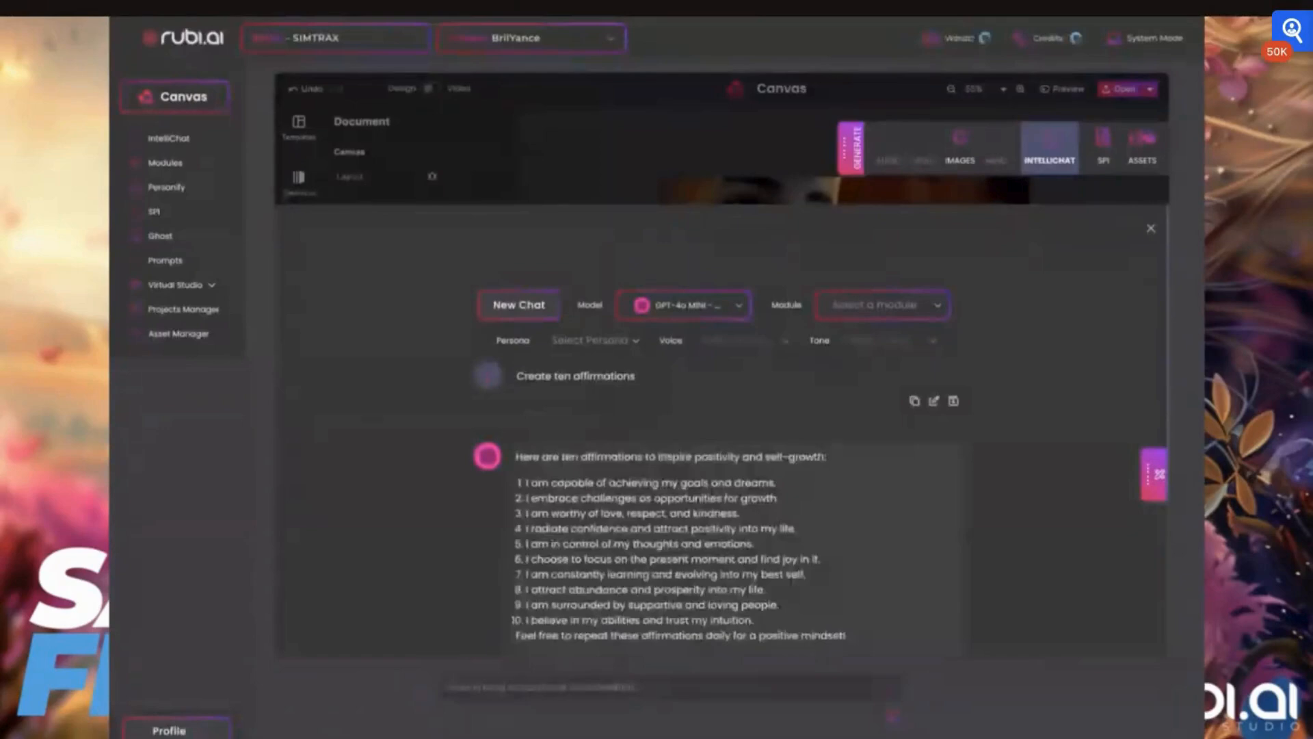
- Reuse the prompt and ask IntelliChat for "Create ten affirmations that deal with smiles"
scroll(778, 553, down, 2)
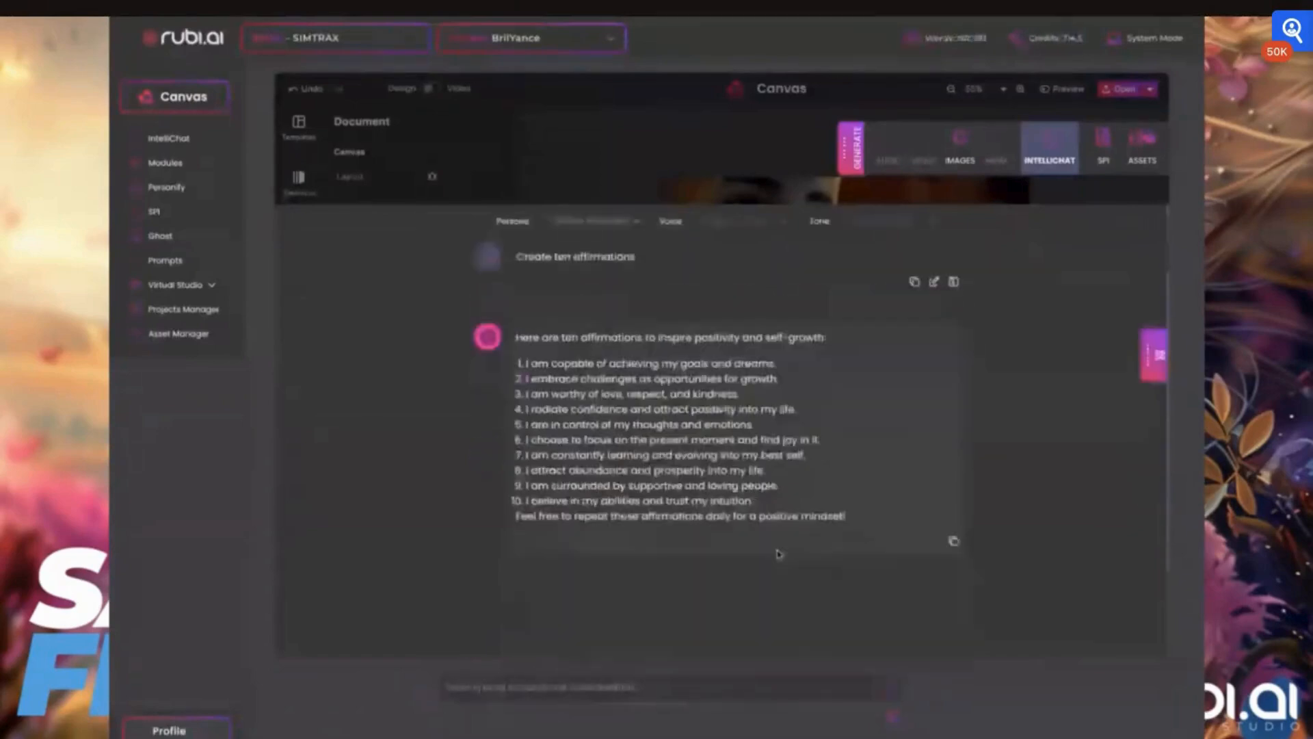
scroll(777, 552, down, 1)
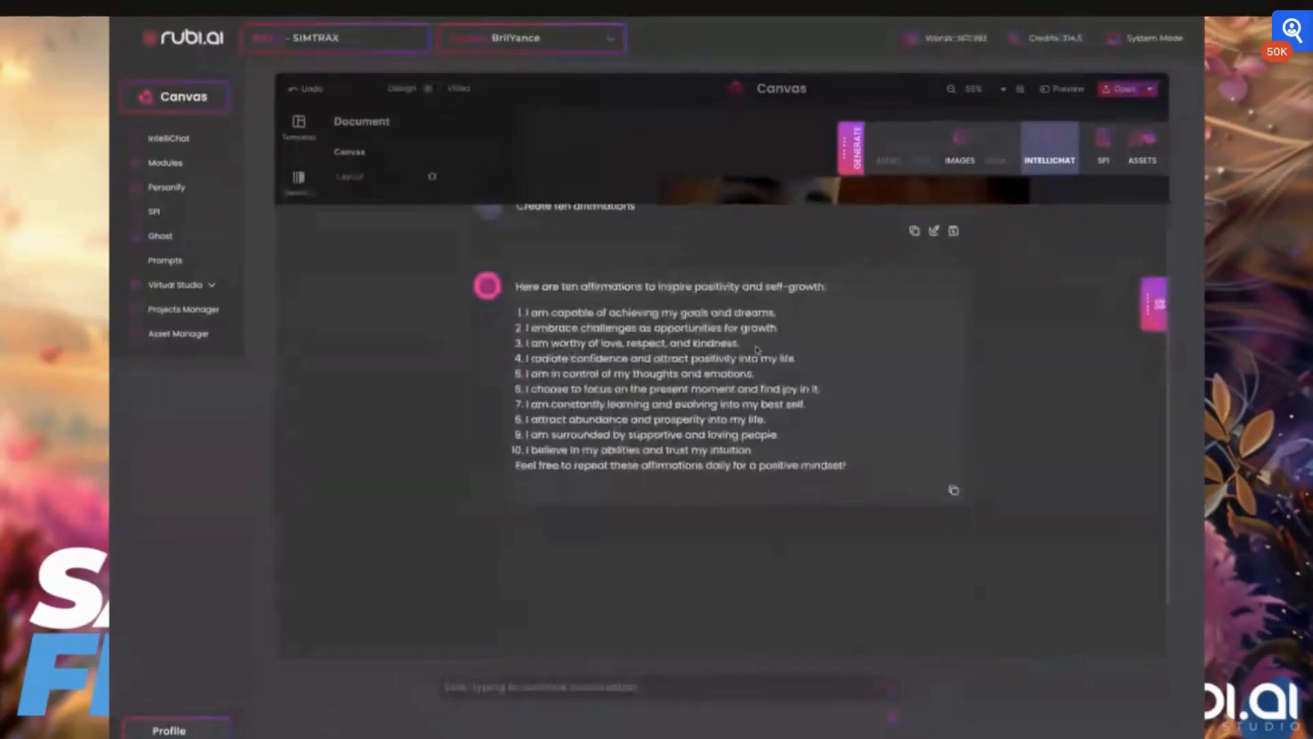
drag(744, 348, 524, 346)
scroll(702, 418, up, 1)
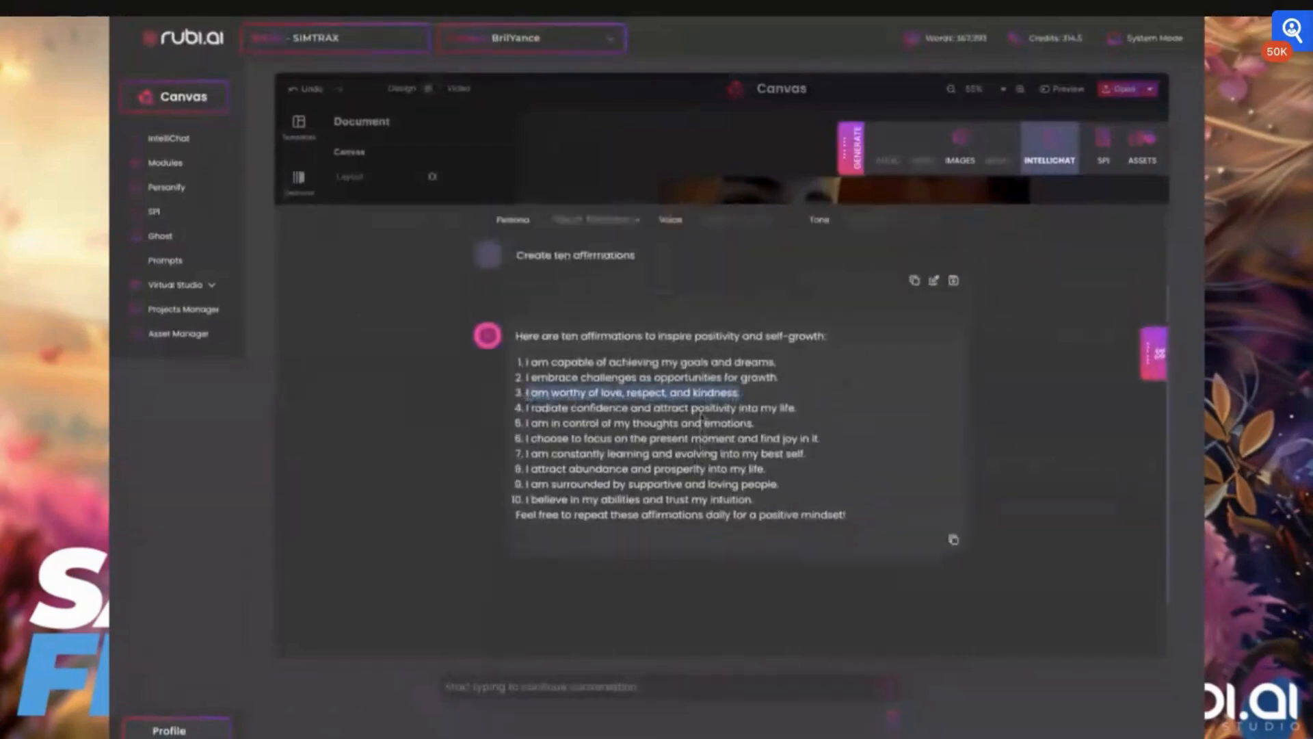
click(933, 283)
click(590, 690)
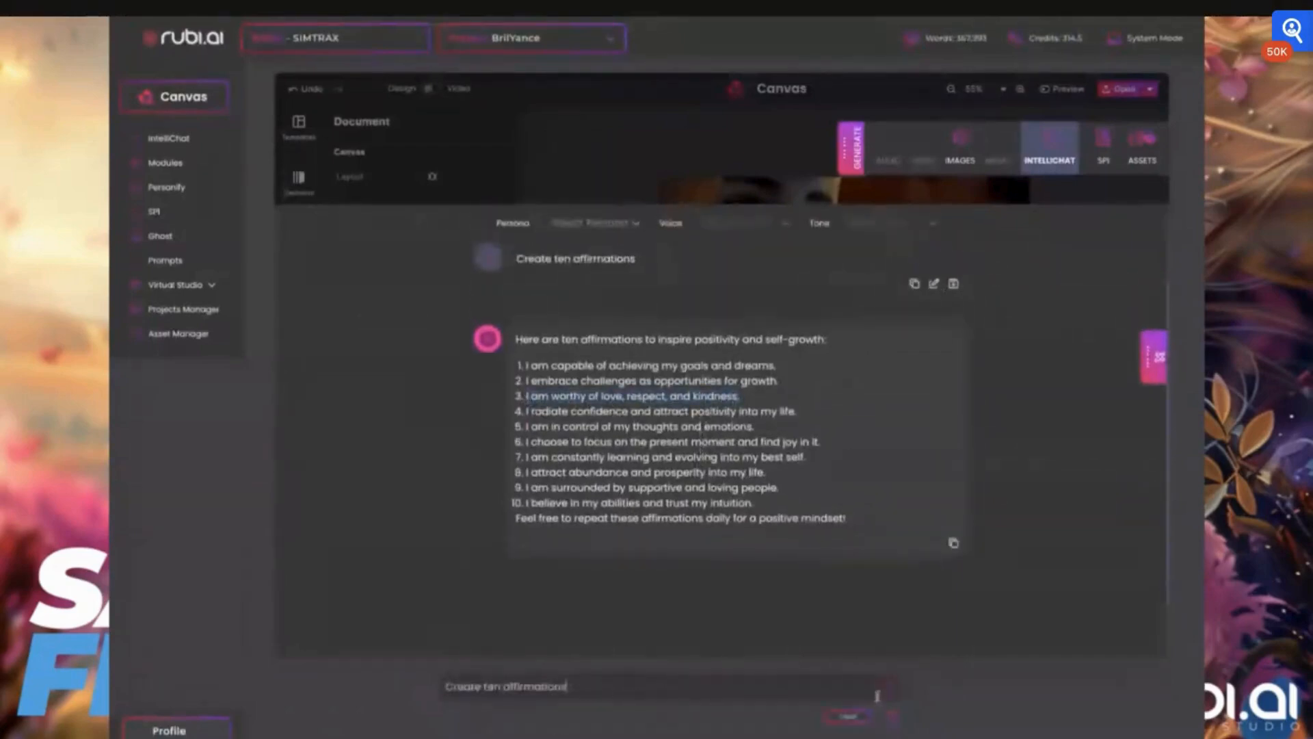
text(that deal w)
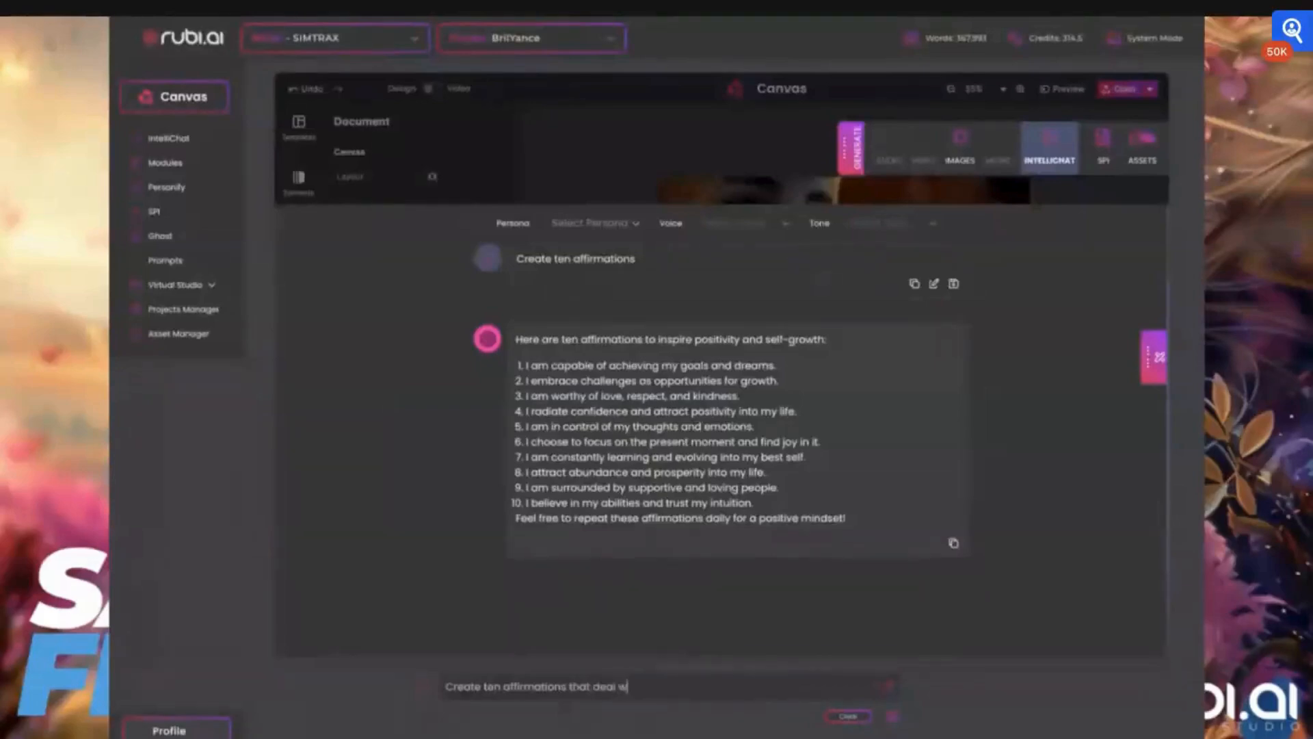
text(ith smiles)
click(887, 688)
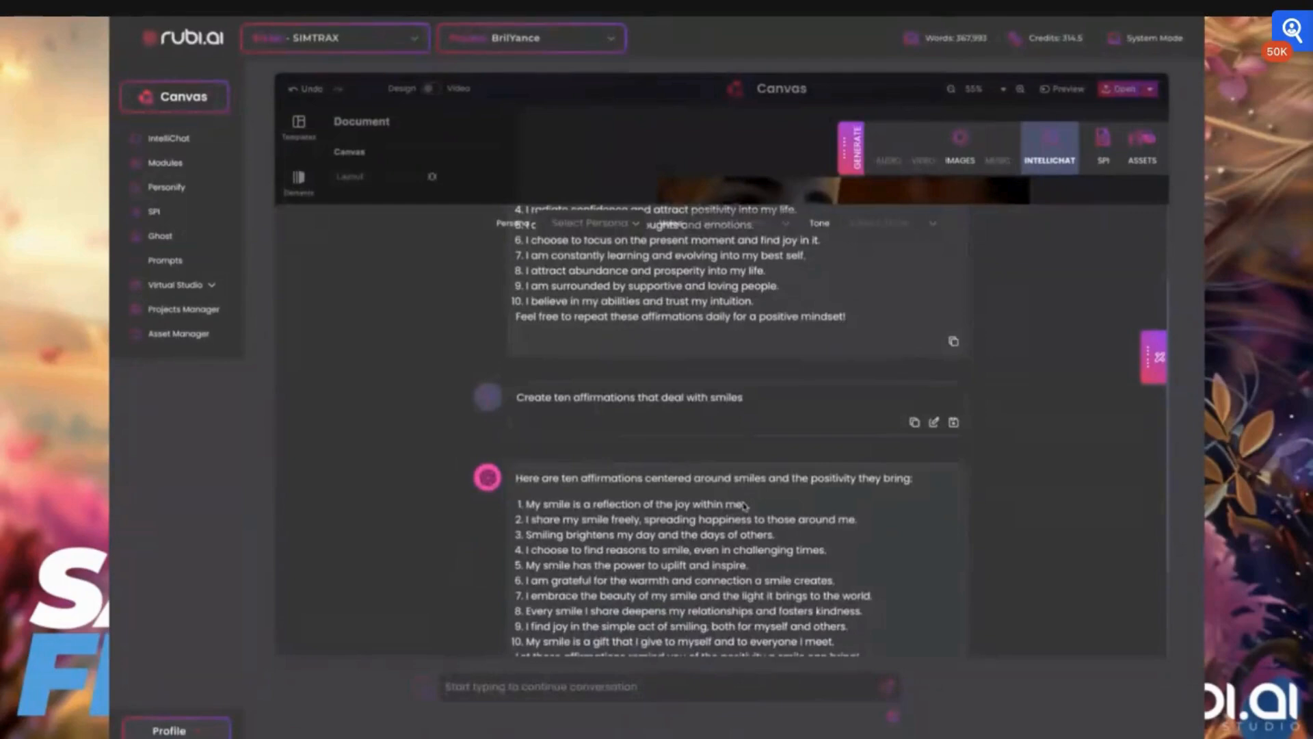
- Replace the tagline text with the first affirmation, "My smile is a reflection of the joy within me."
triple_click(744, 506)
key(ctrl+c)
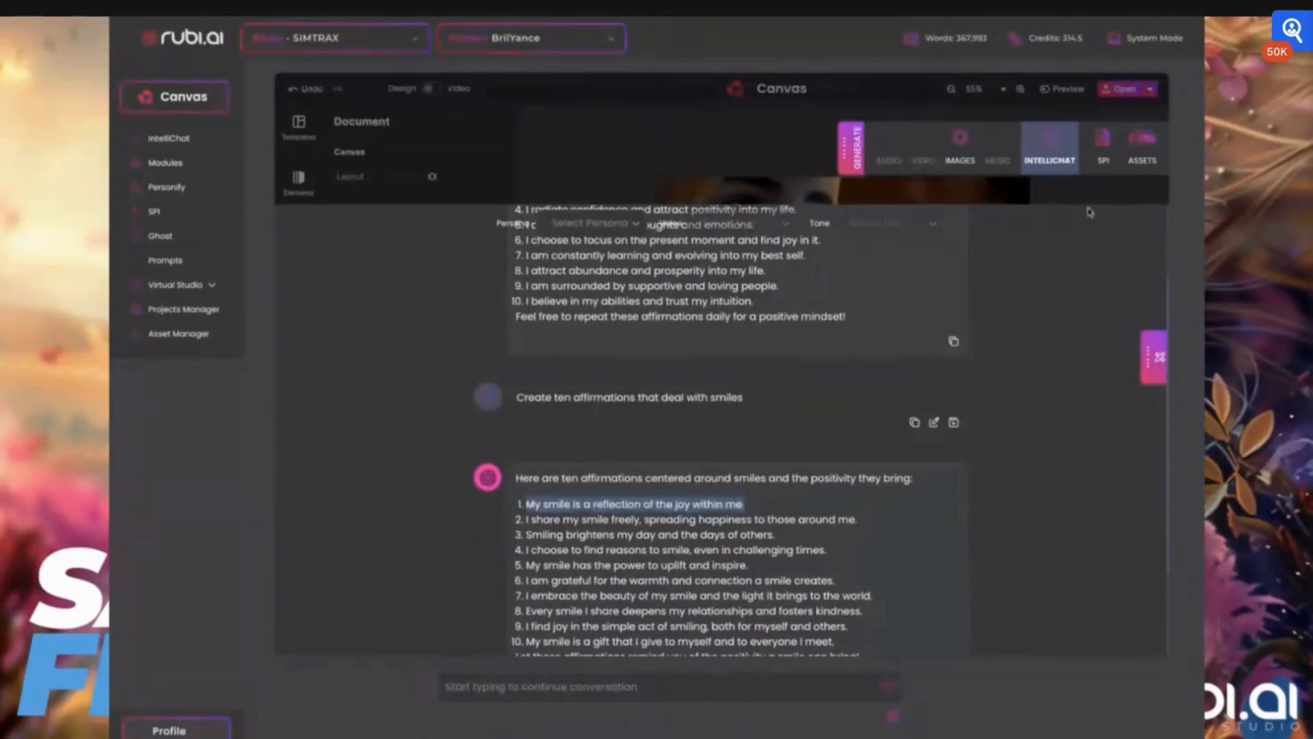
click(1089, 212)
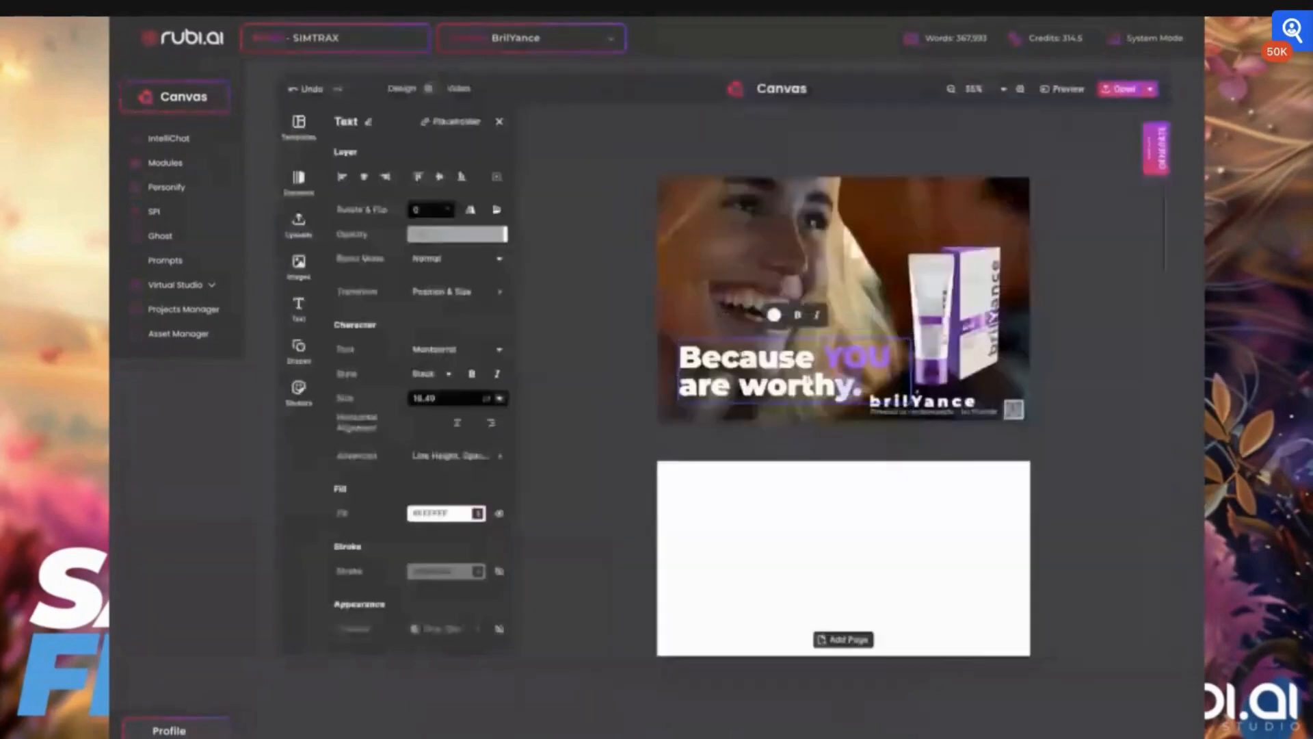
key(ctrl+v)
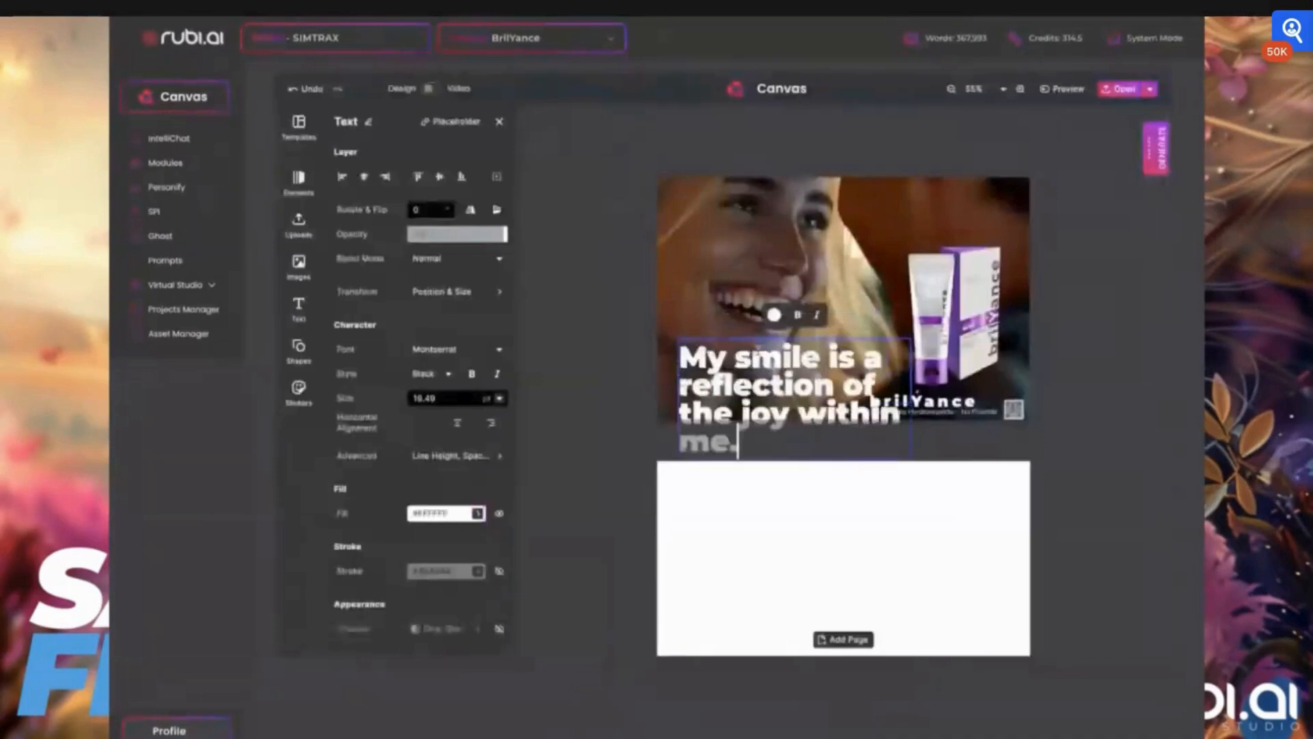
key(Escape)
- Set the new tagline's font size to 14 pt and move it slightly lower on the card
drag(764, 375, 755, 368)
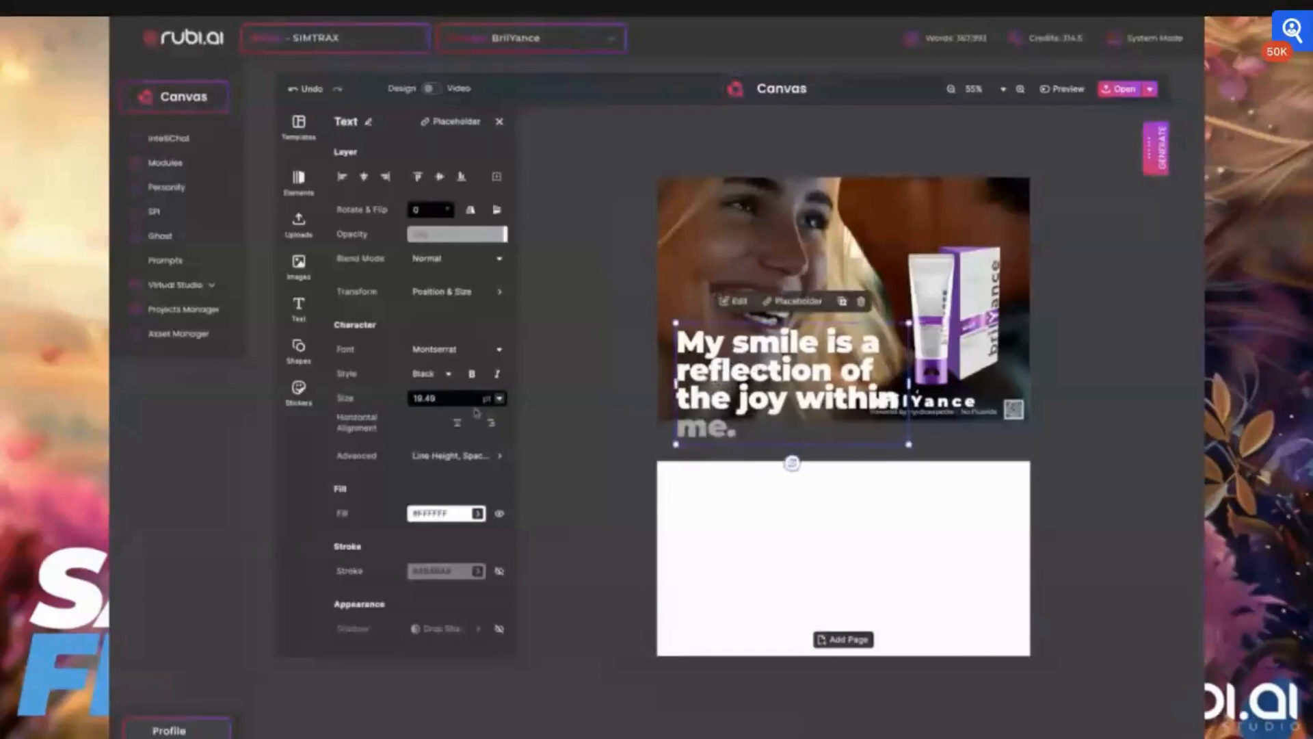
click(499, 398)
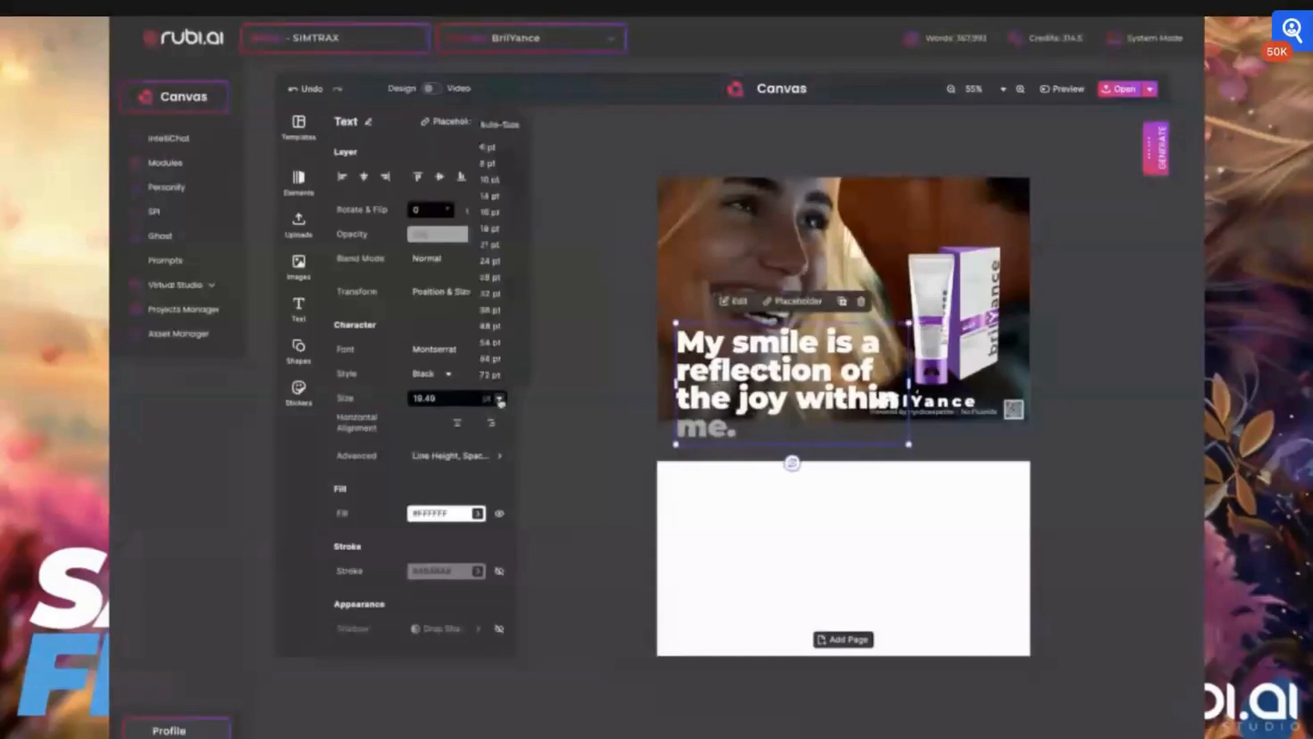
click(498, 206)
click(629, 378)
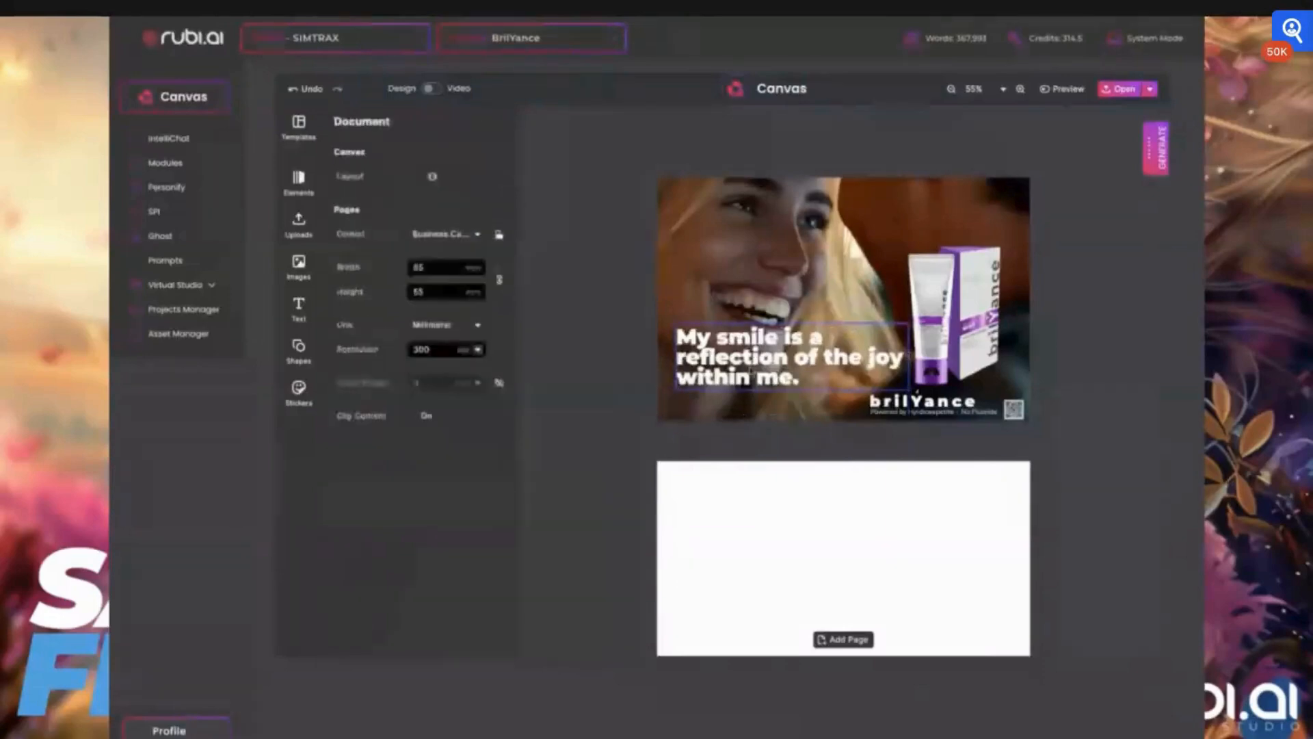
click(751, 370)
drag(753, 356, 752, 370)
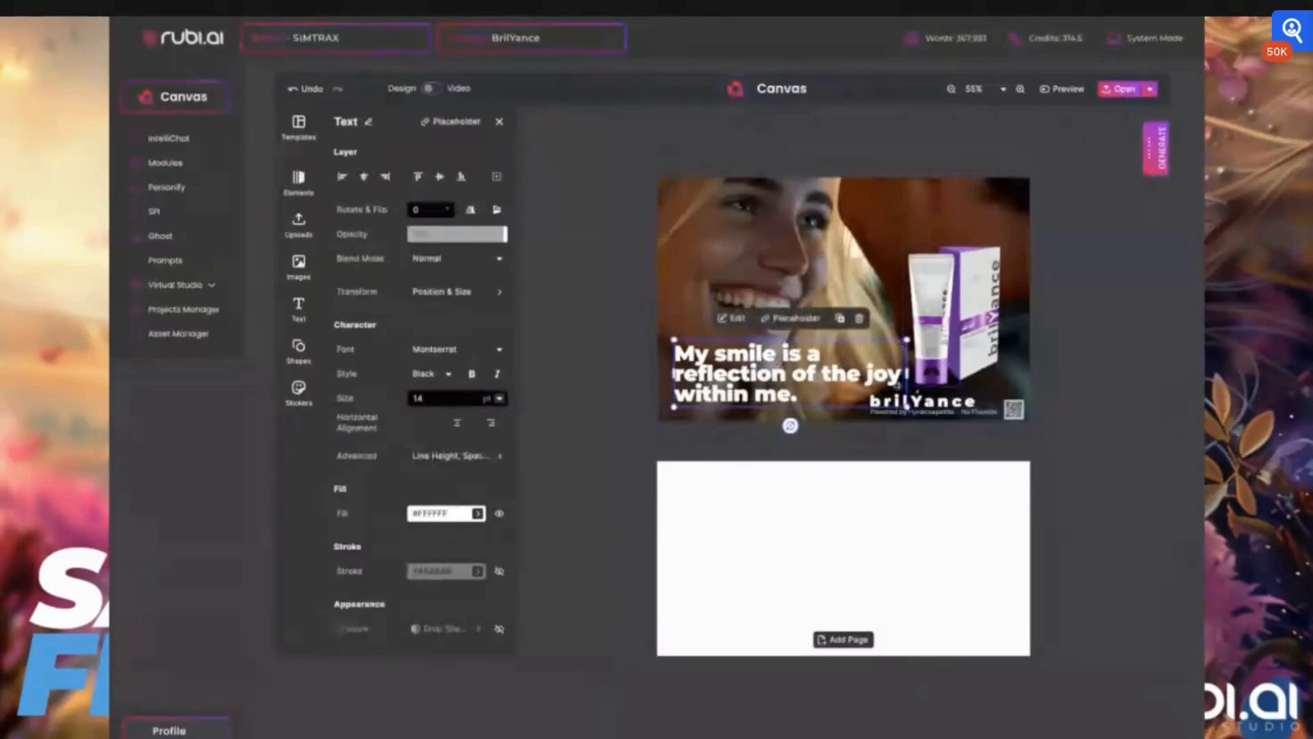
- Insert a line break before "joy" in the tagline and shift the text block slightly right
double_click(865, 374)
key(Return)
click(618, 314)
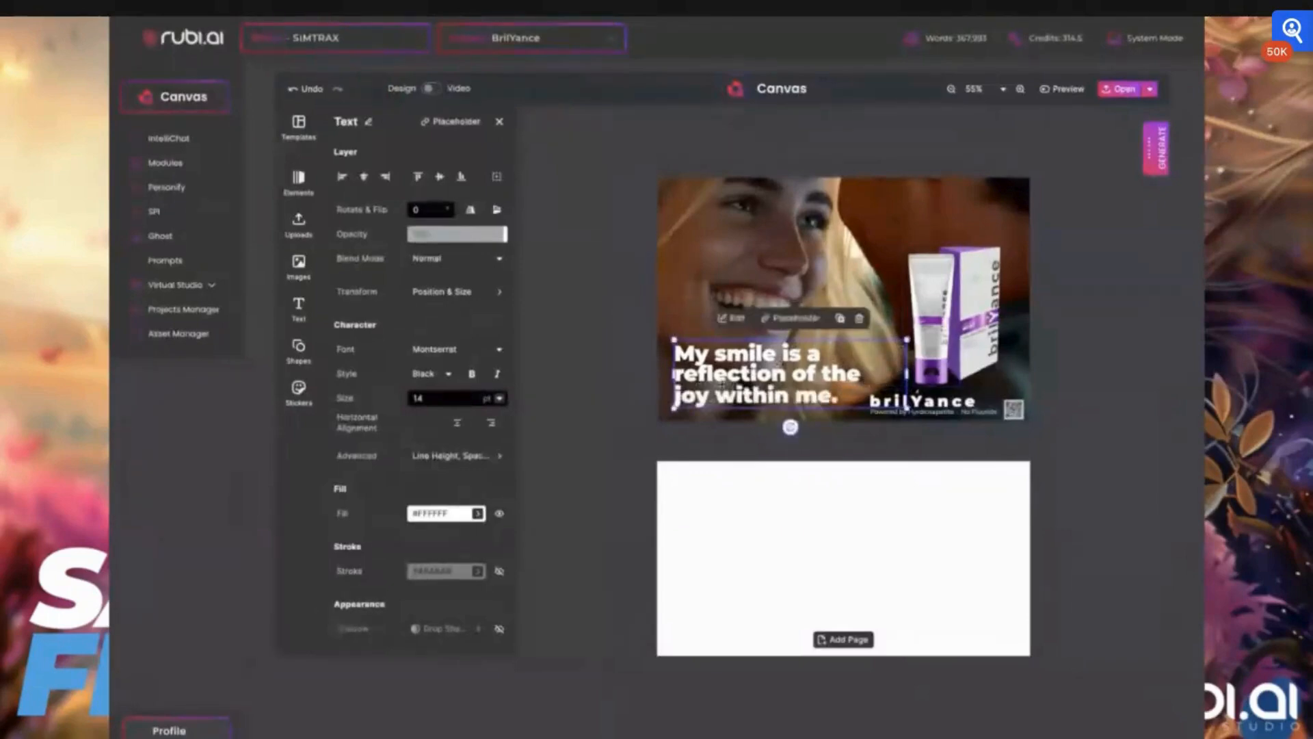
drag(723, 384, 750, 376)
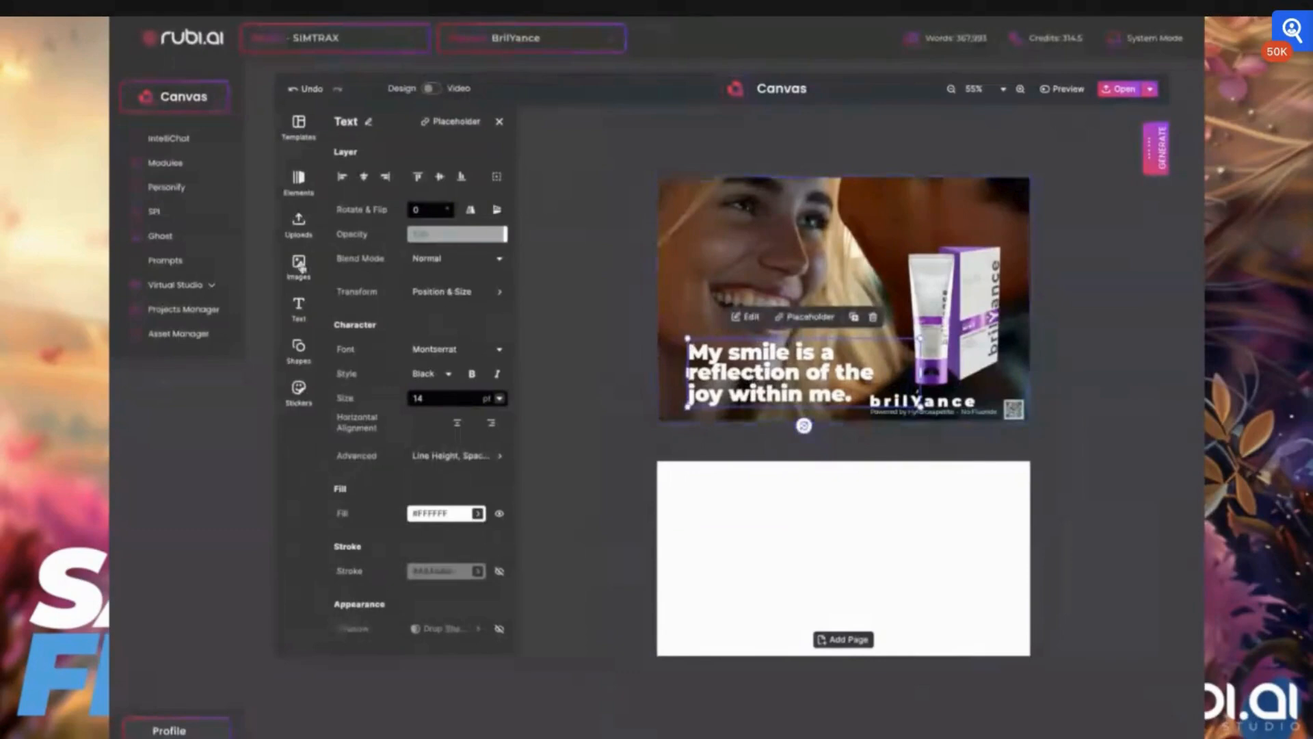
- Open the images panel
click(298, 264)
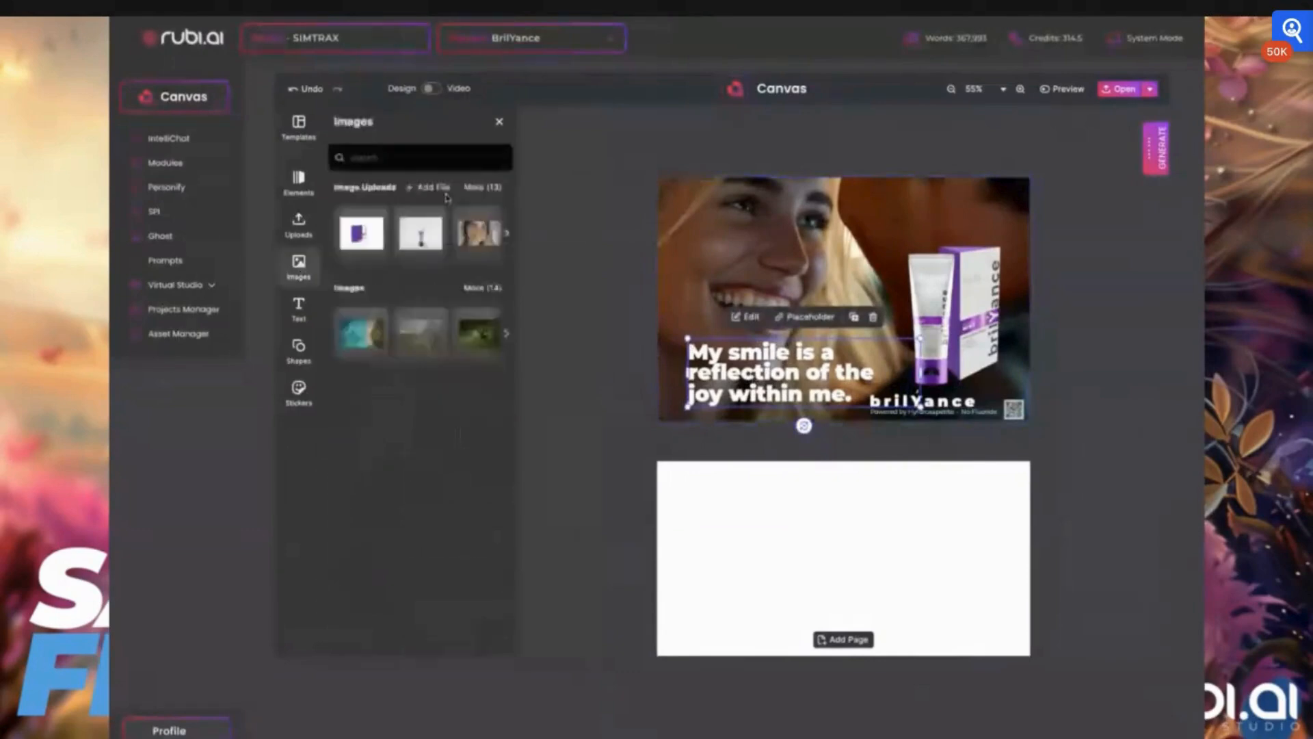
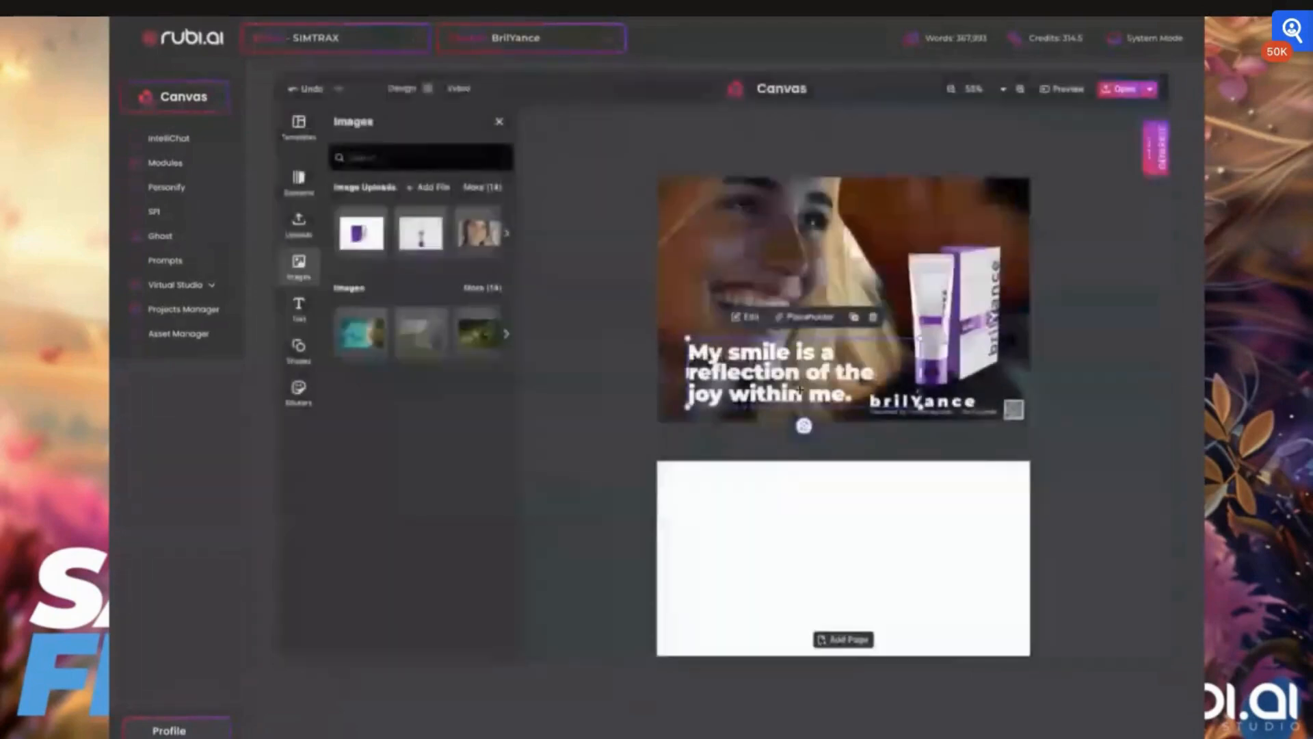
click(478, 186)
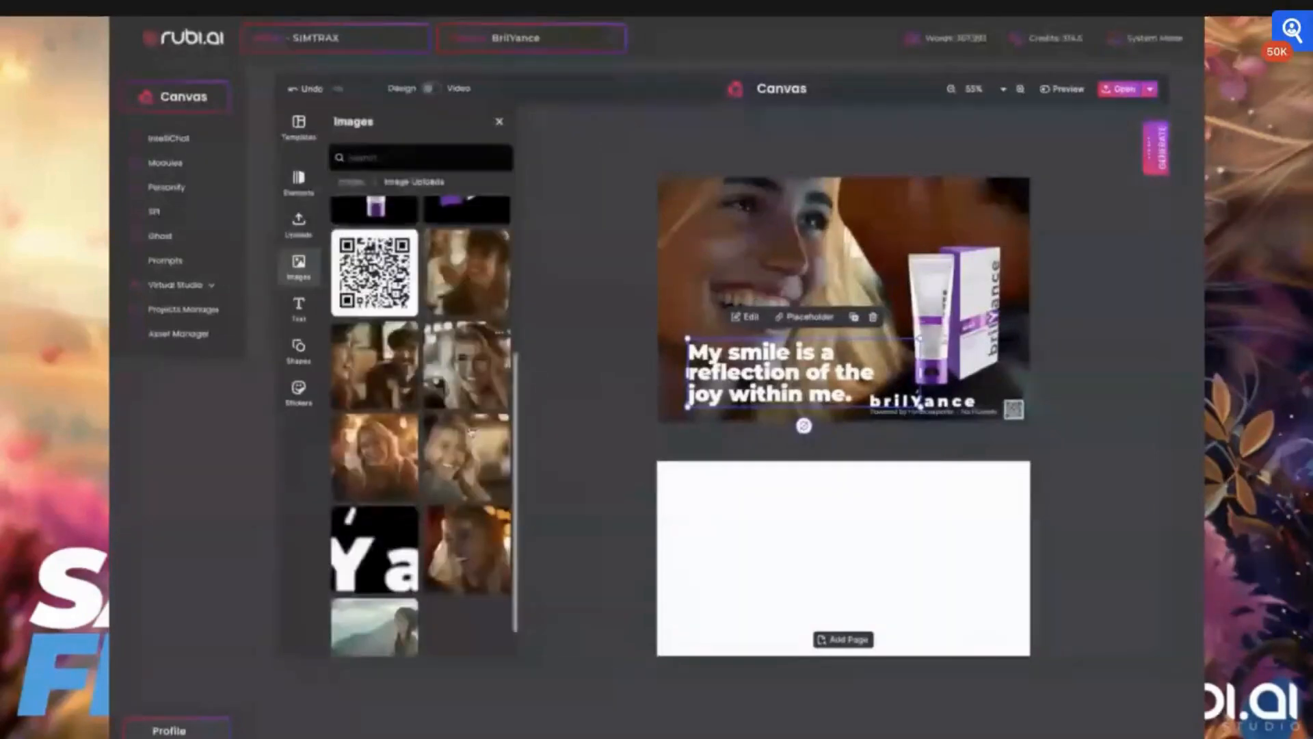
scroll(383, 612, down, 1)
click(383, 612)
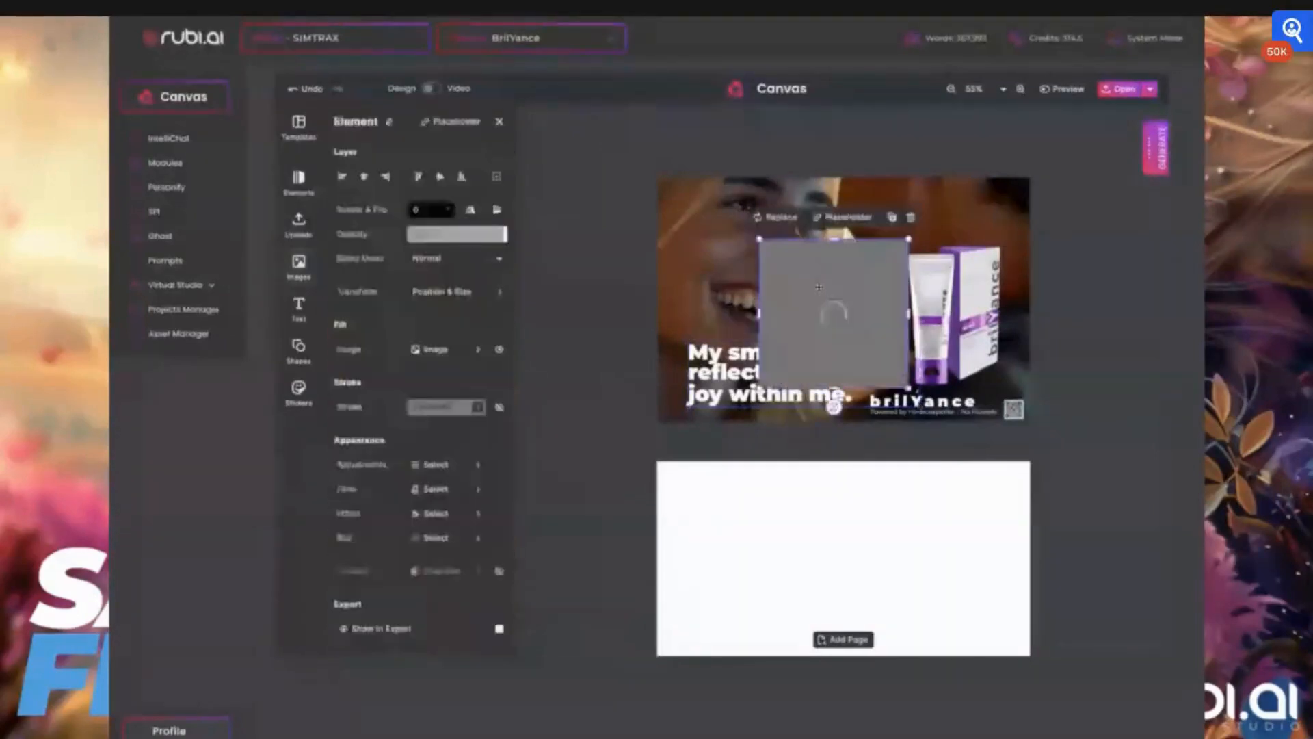
drag(818, 286, 696, 231)
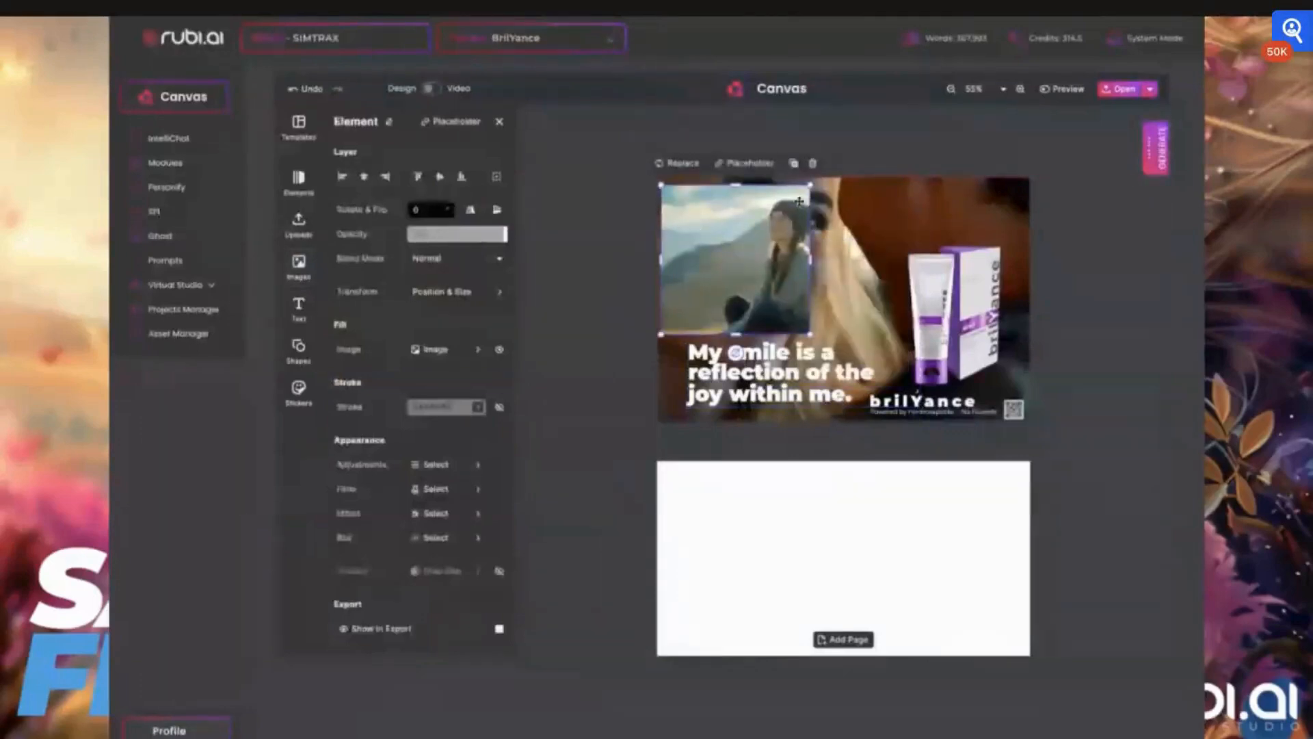
drag(799, 202, 633, 303)
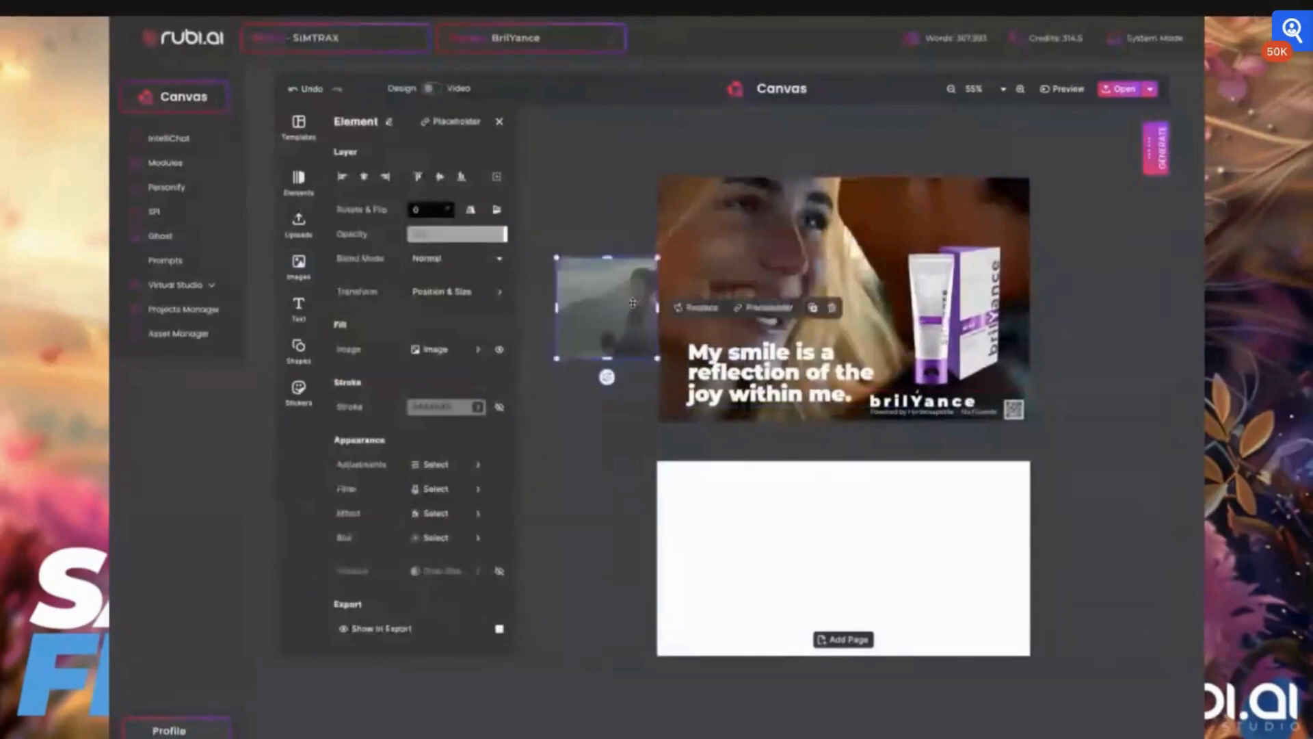
key(Delete)
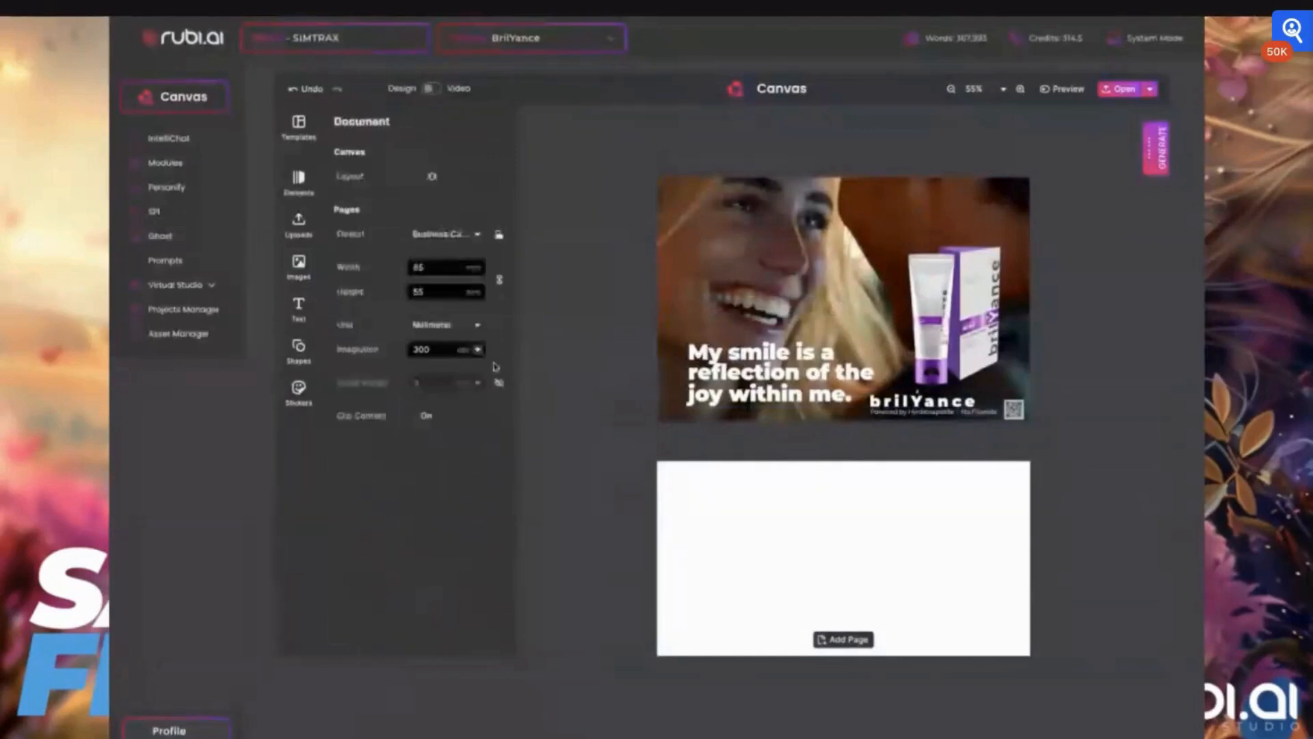
click(301, 391)
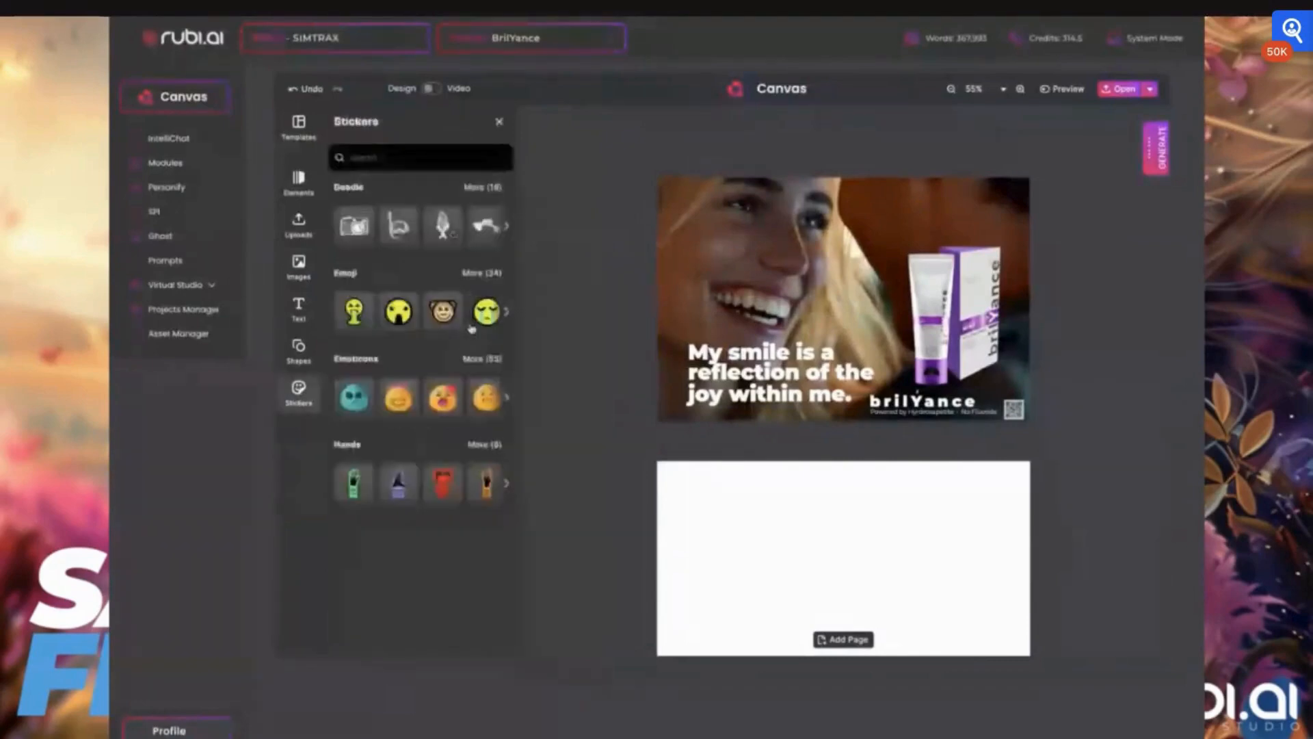
click(479, 316)
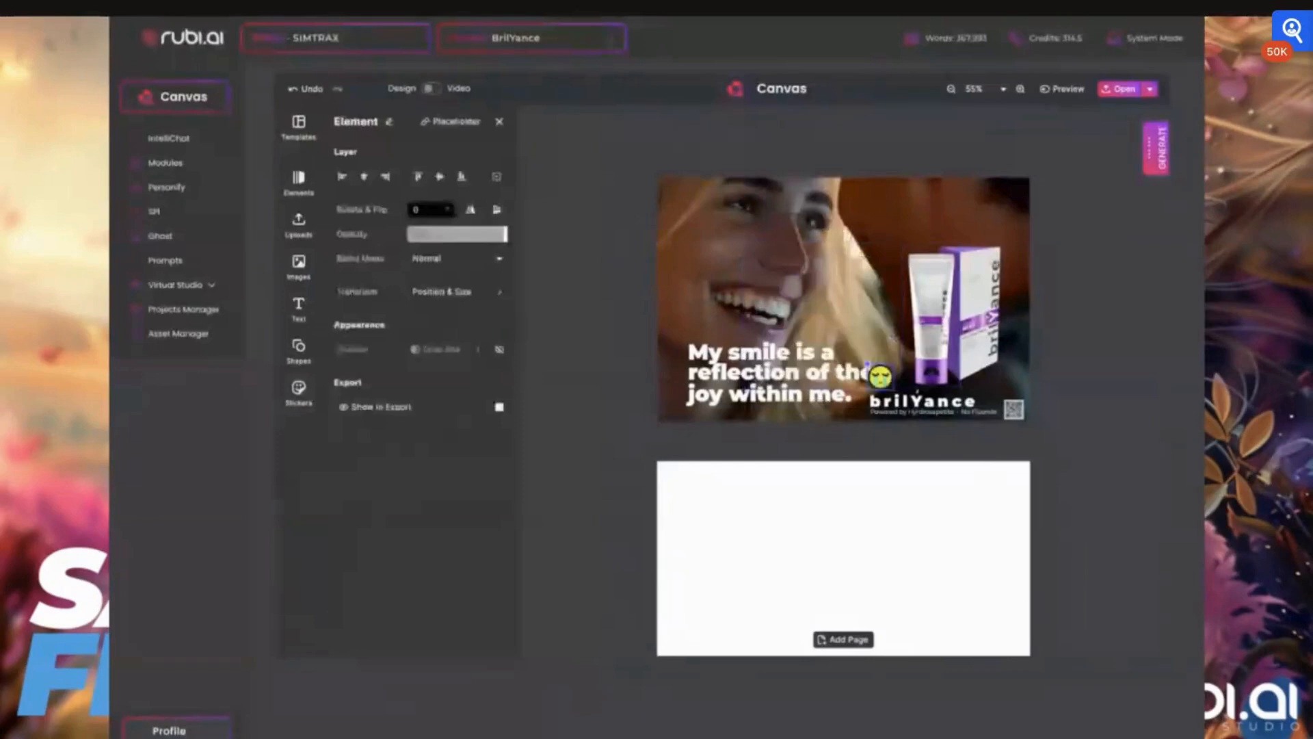
click(931, 343)
- Increase the tagline's line height and letter spacing slightly in its advanced text settings
click(749, 379)
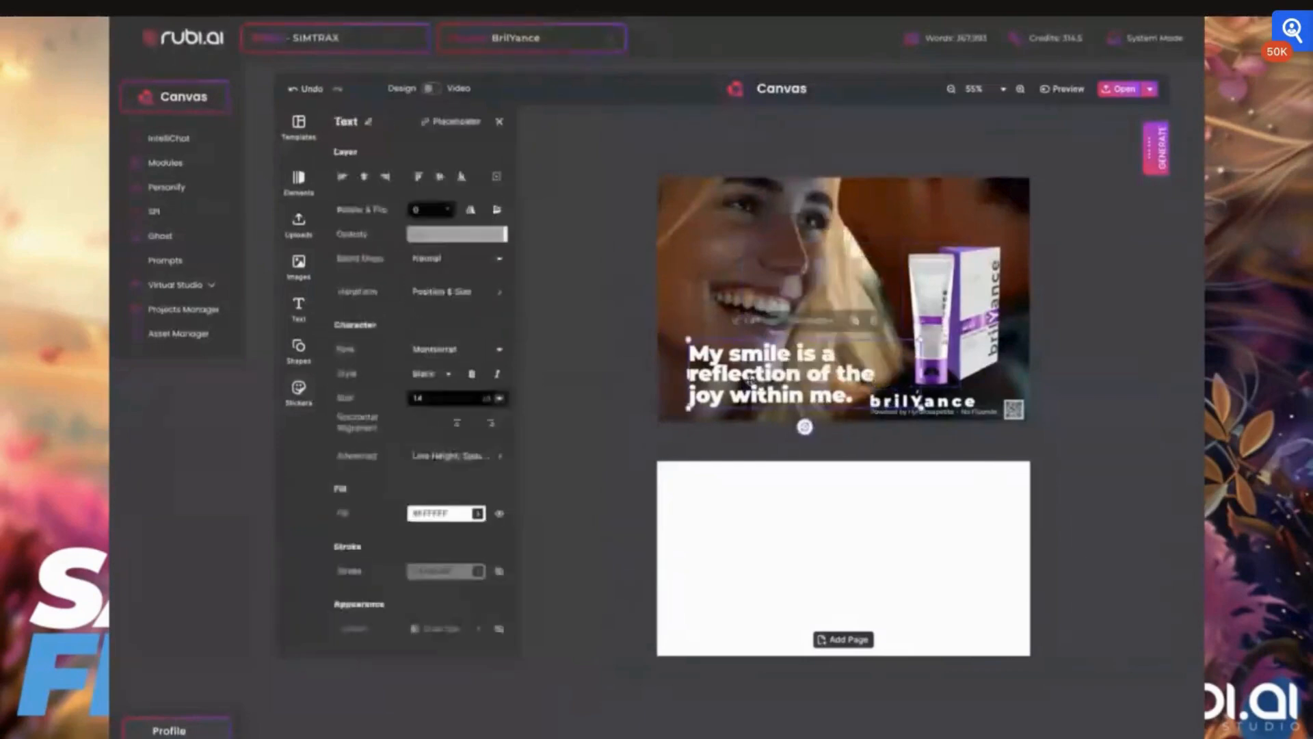
scroll(750, 380, down, 3)
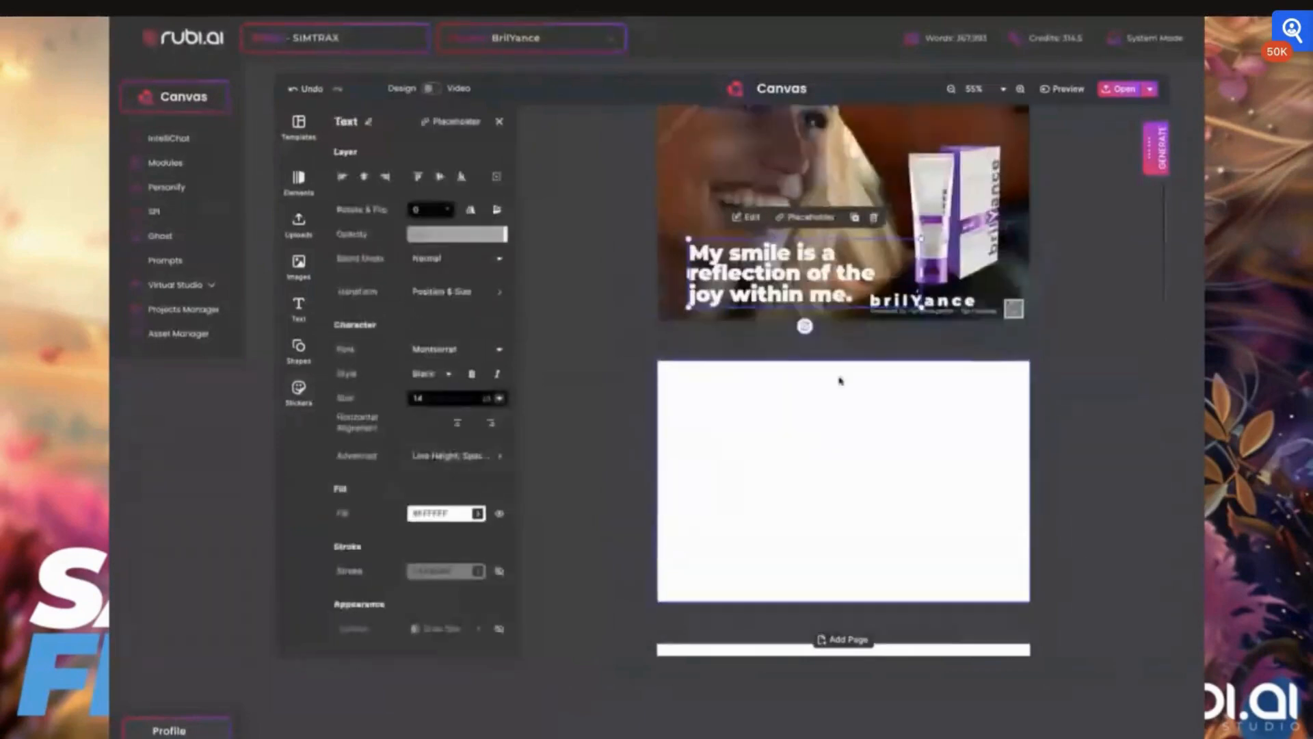
scroll(840, 381, up, 3)
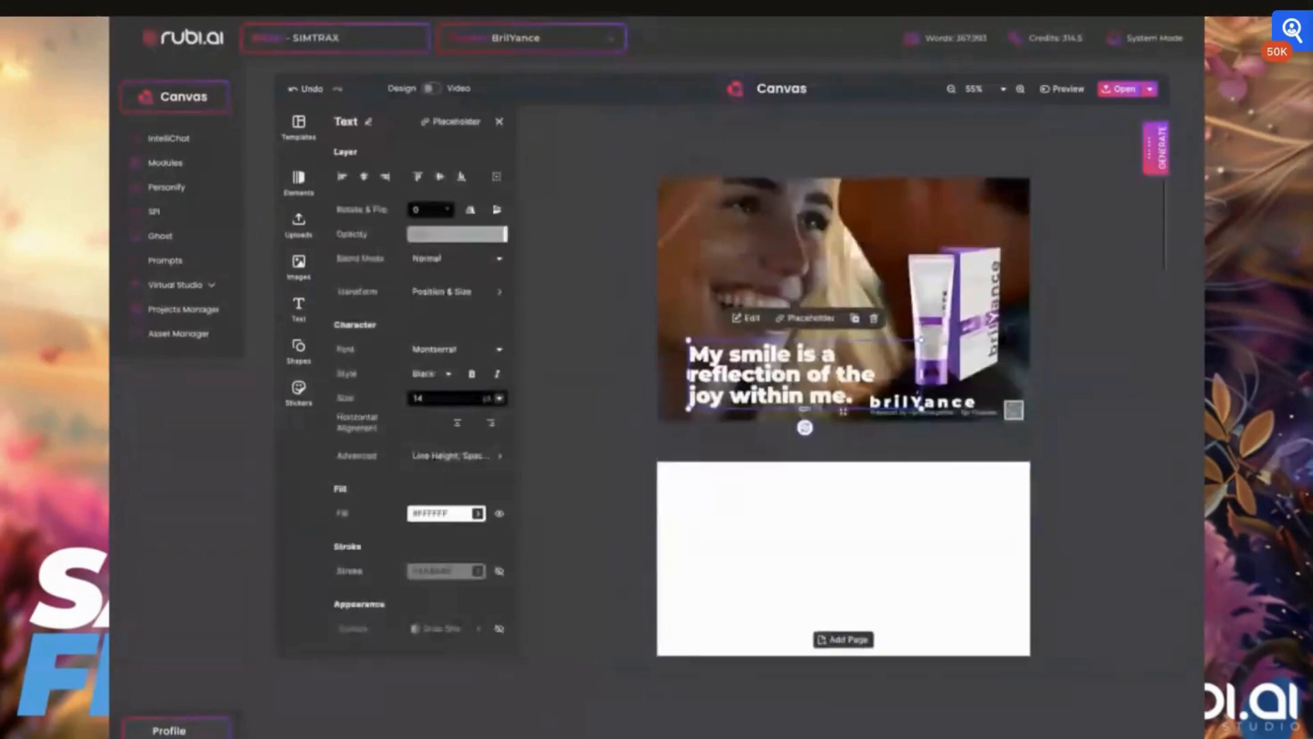
click(891, 295)
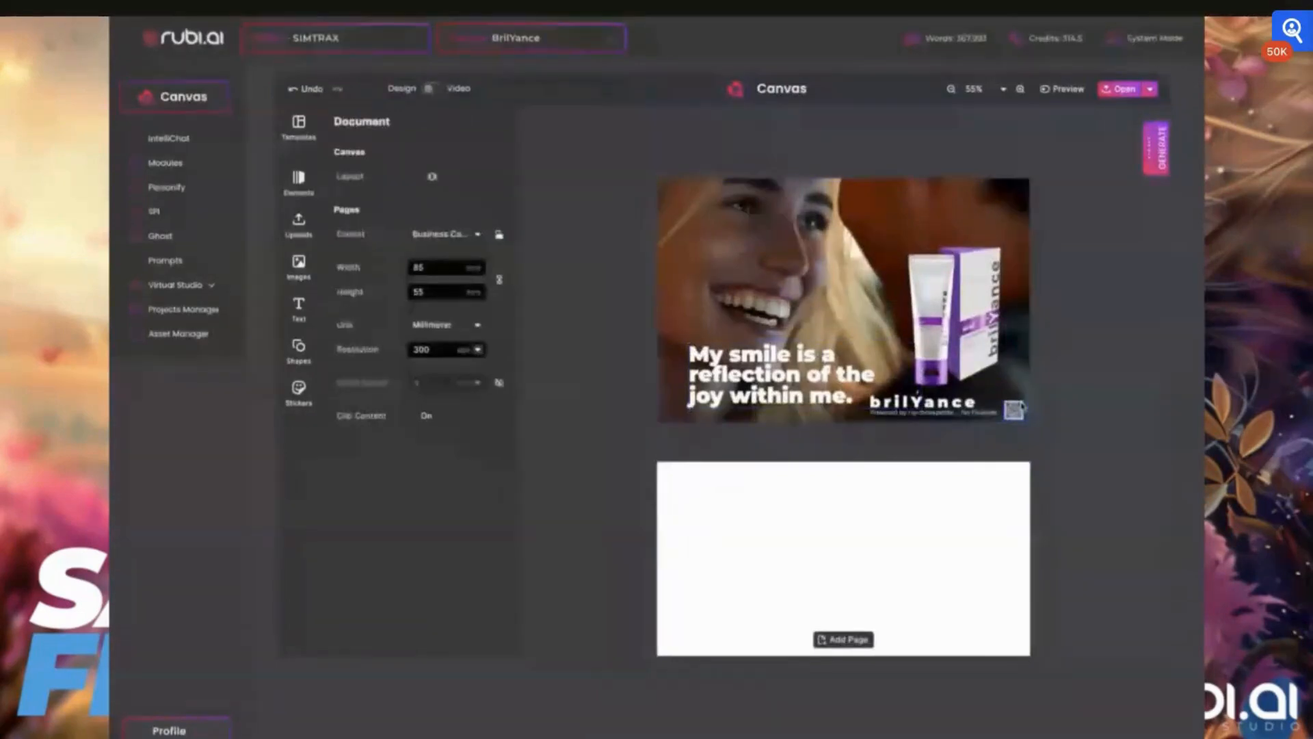
click(771, 357)
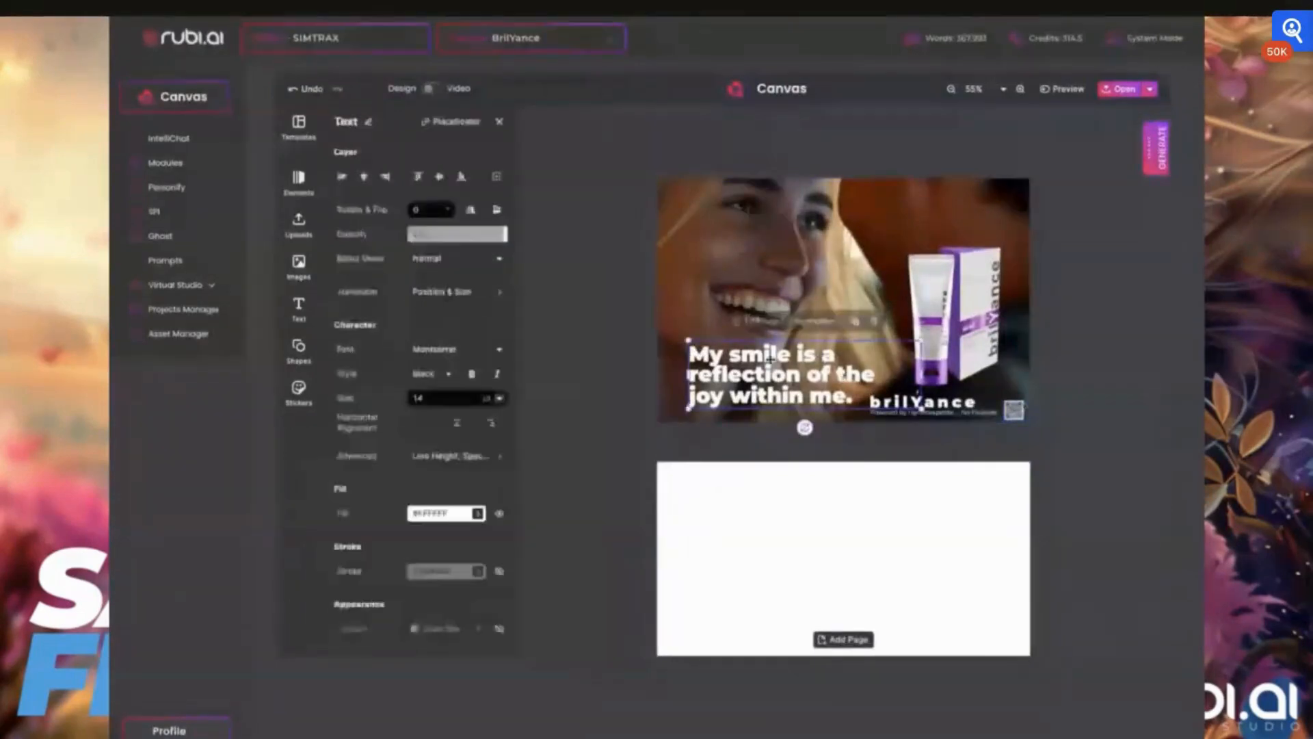
click(453, 455)
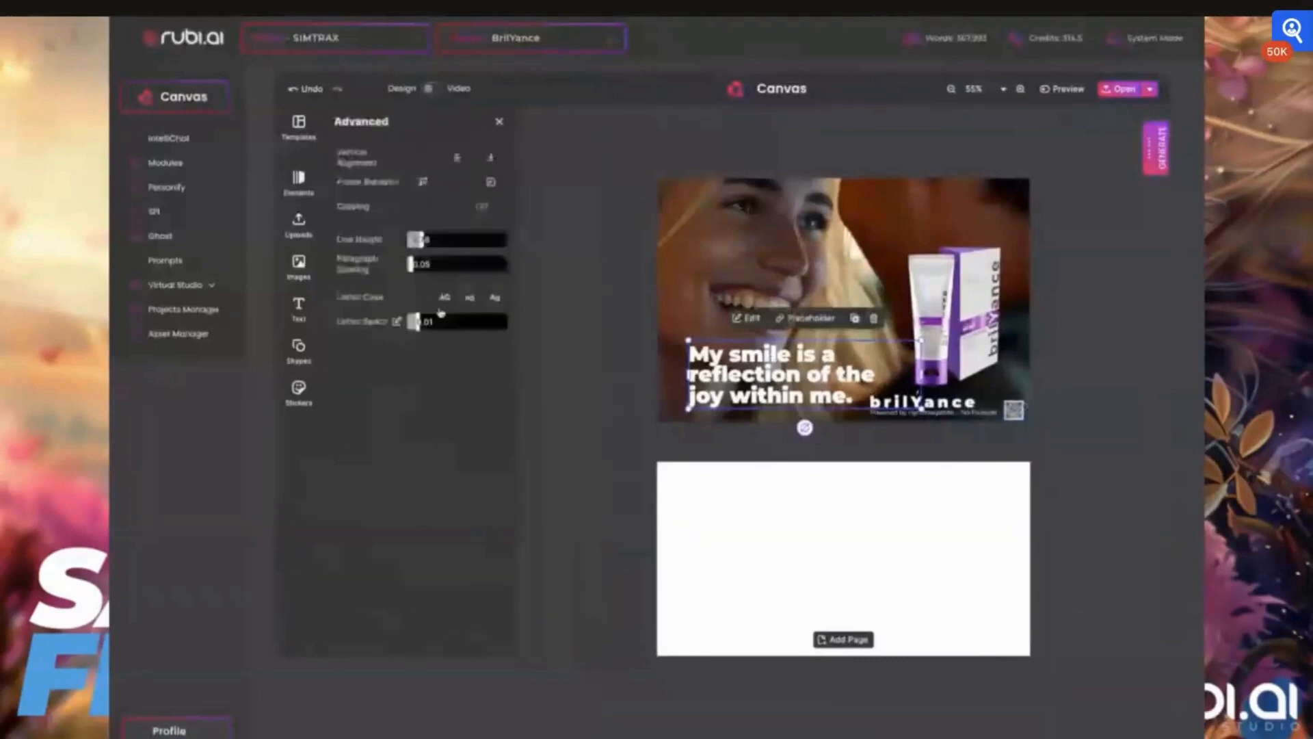
drag(414, 322, 419, 323)
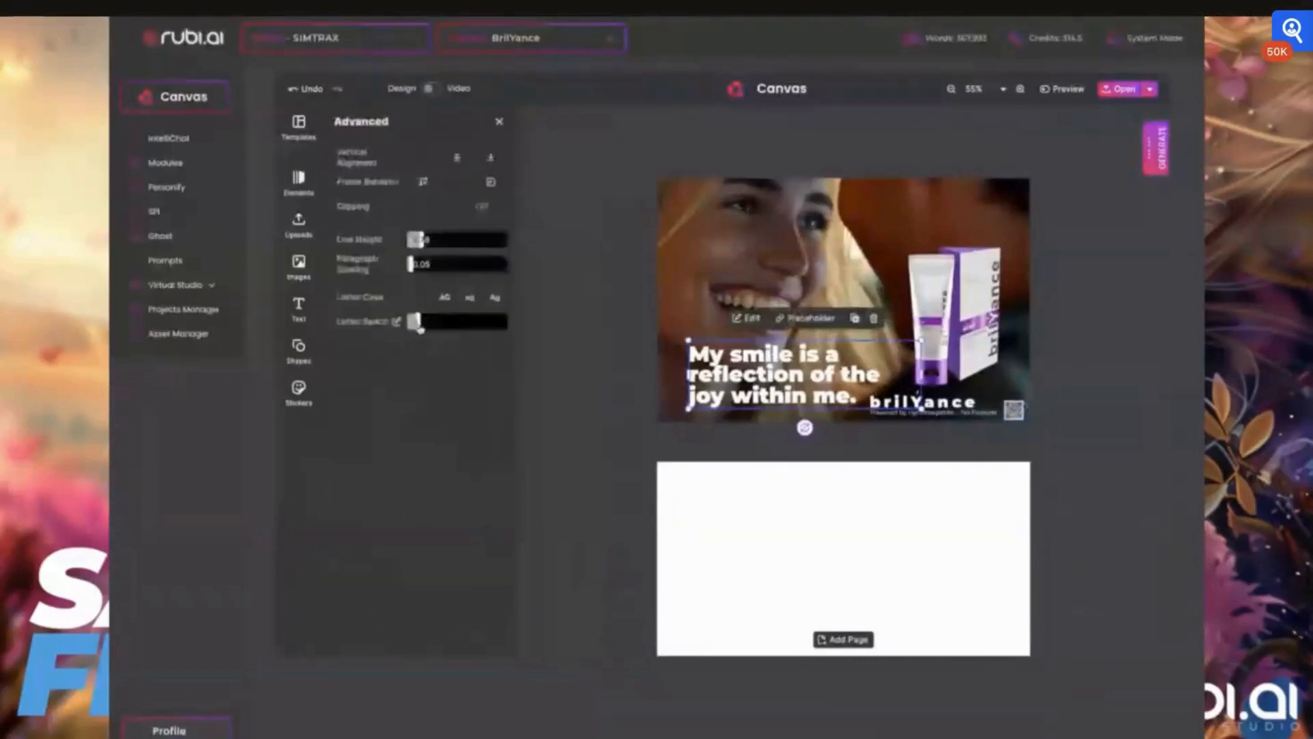
drag(422, 242, 412, 243)
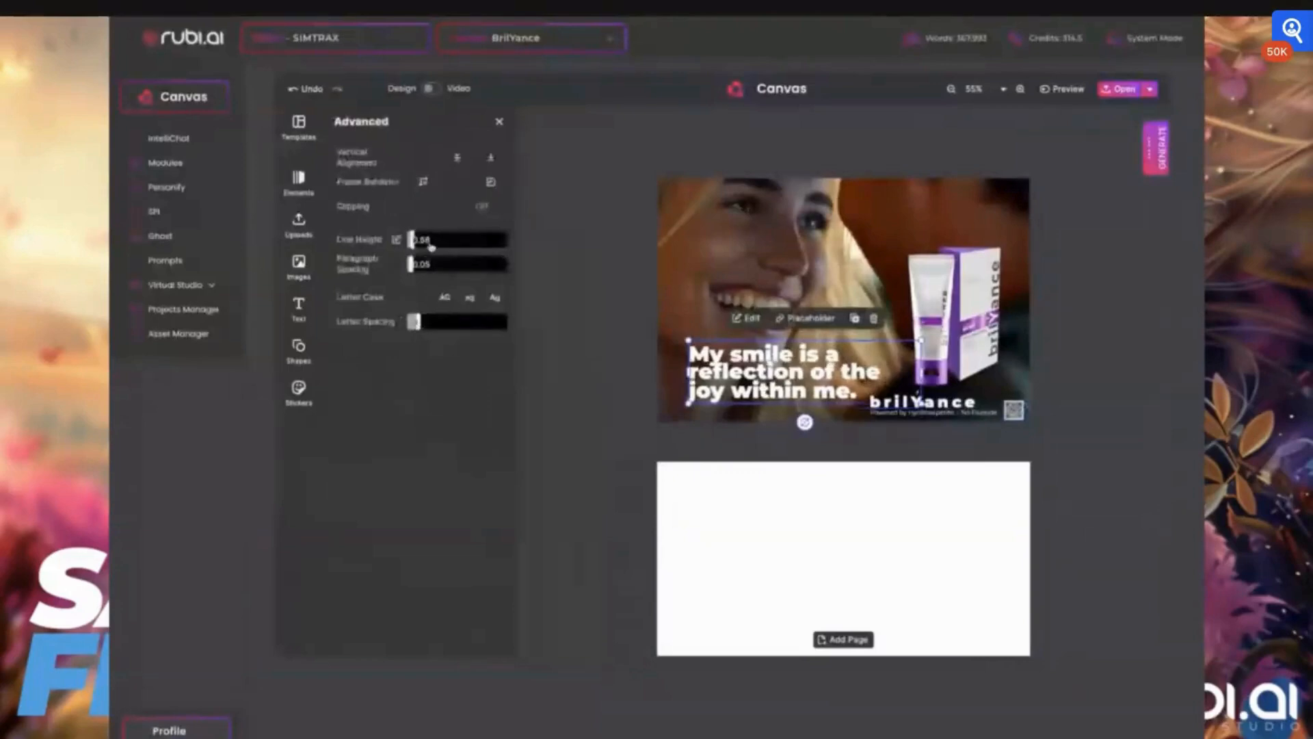
click(430, 246)
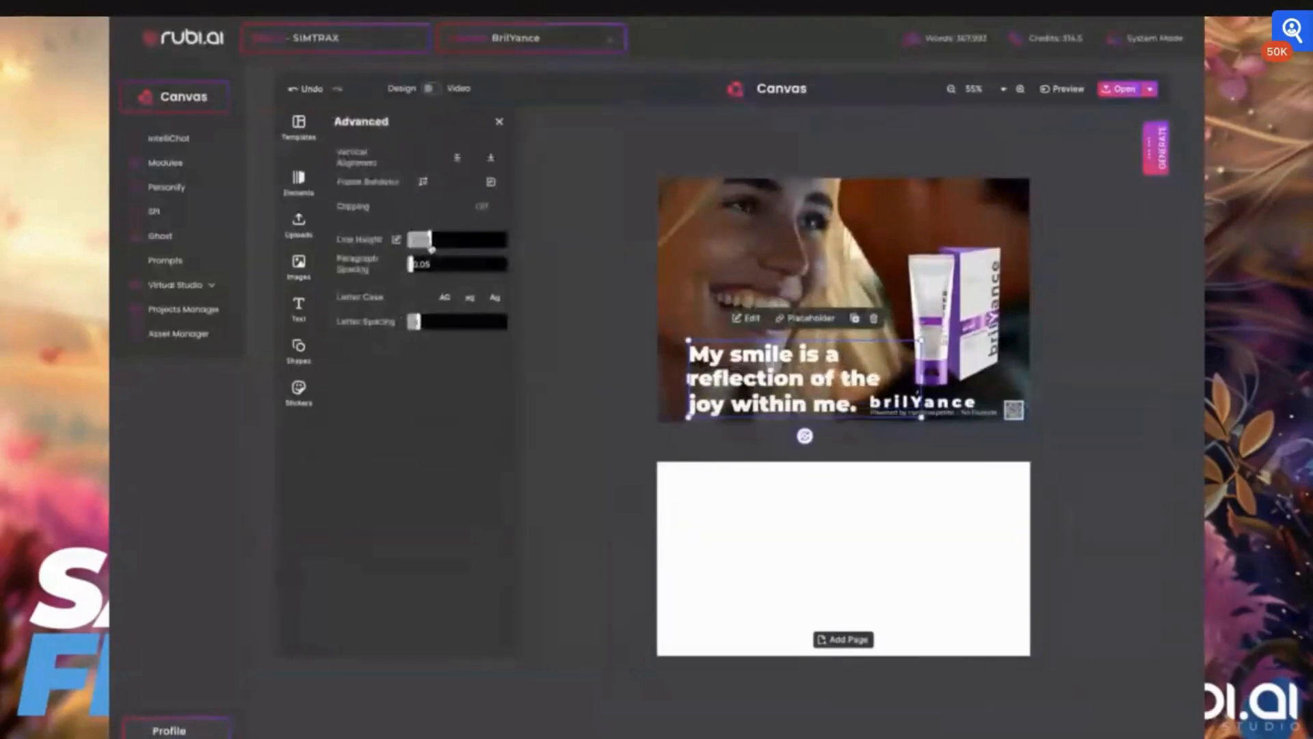
click(597, 346)
- Reposition the tagline slightly left and lower on the card
click(740, 367)
drag(740, 367, 724, 370)
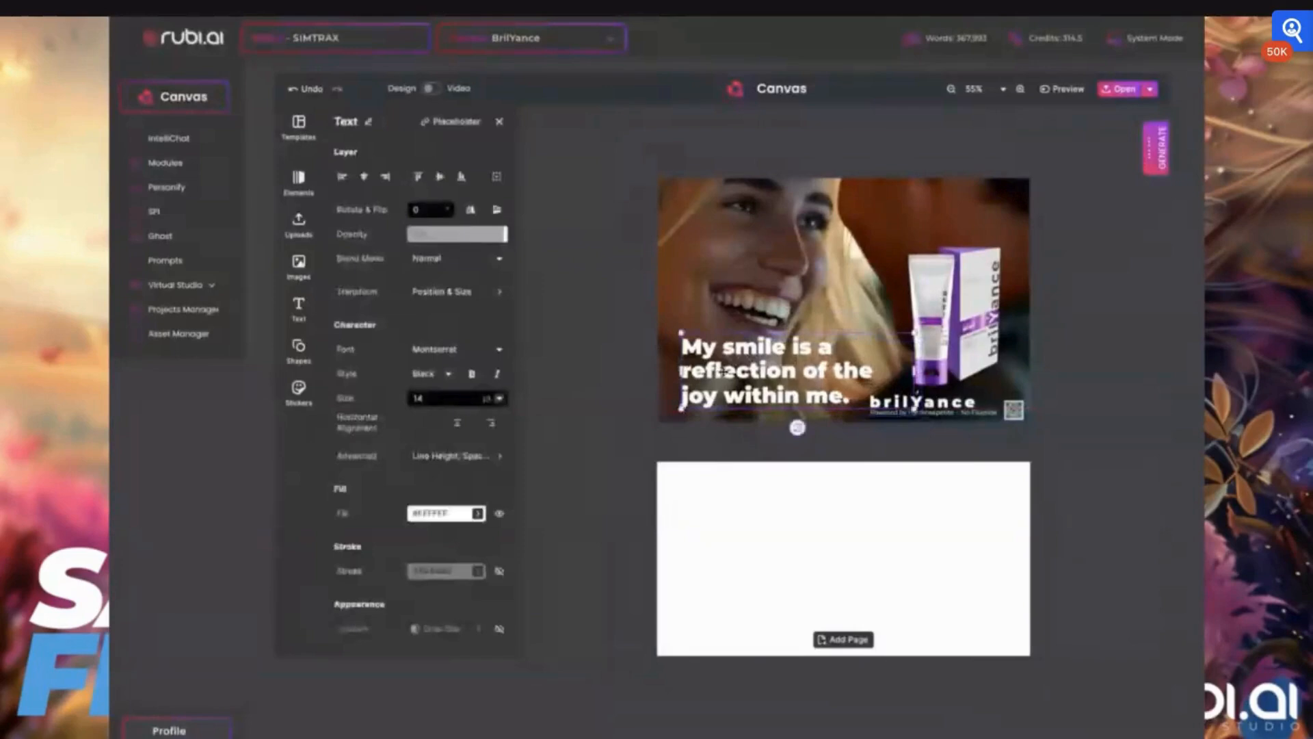
click(841, 449)
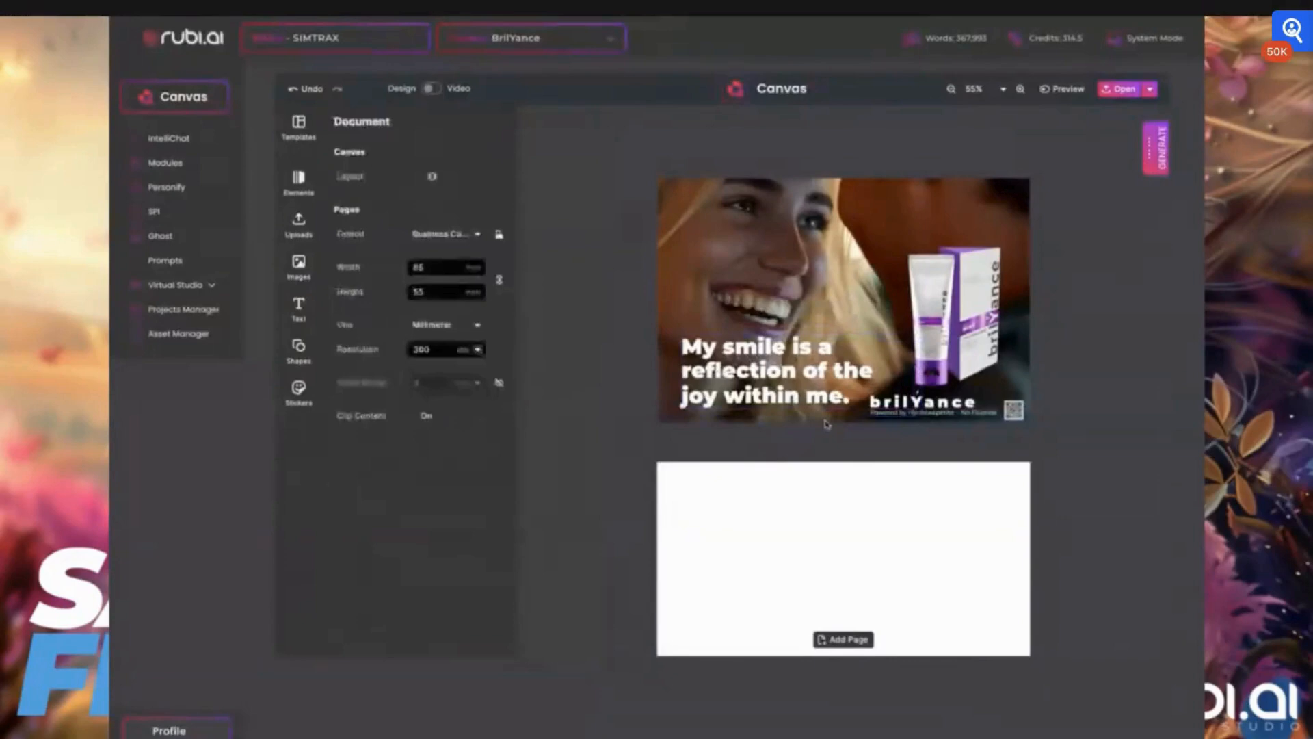
click(826, 420)
drag(649, 170, 643, 166)
click(747, 380)
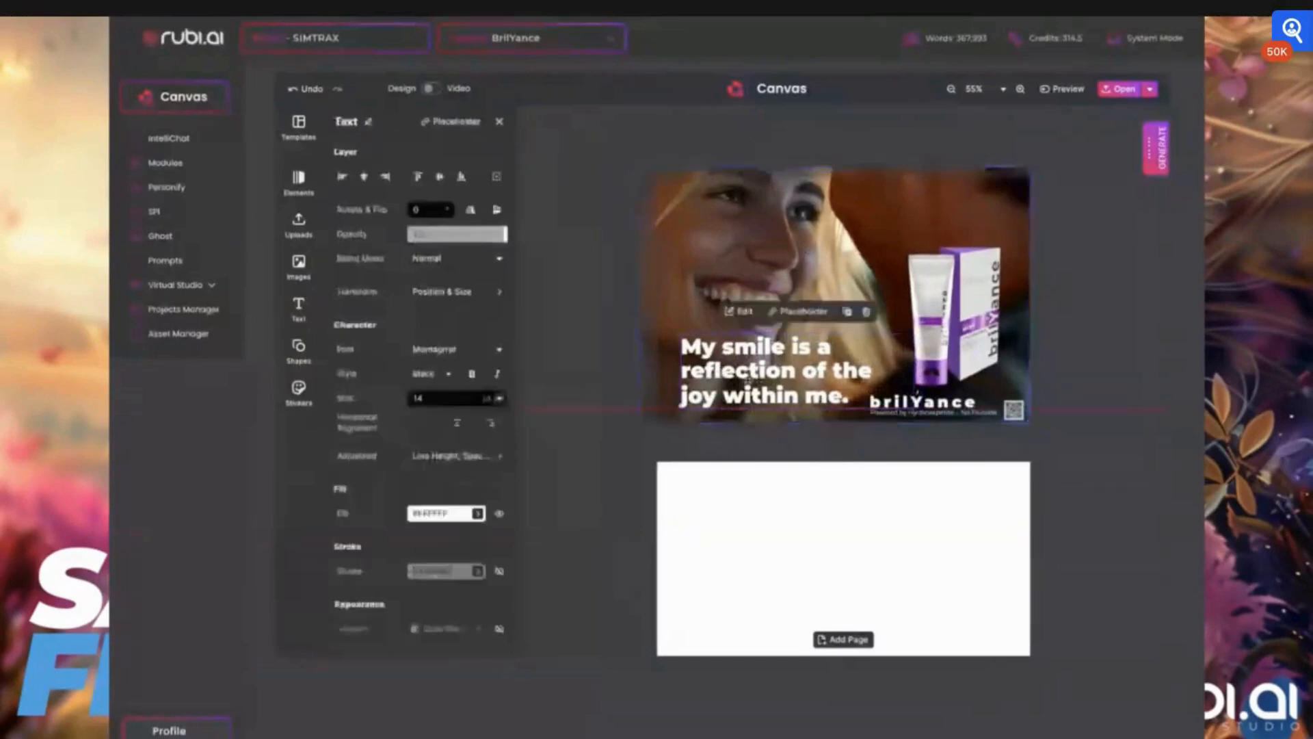
drag(747, 379, 743, 385)
scroll(867, 382, down, 1)
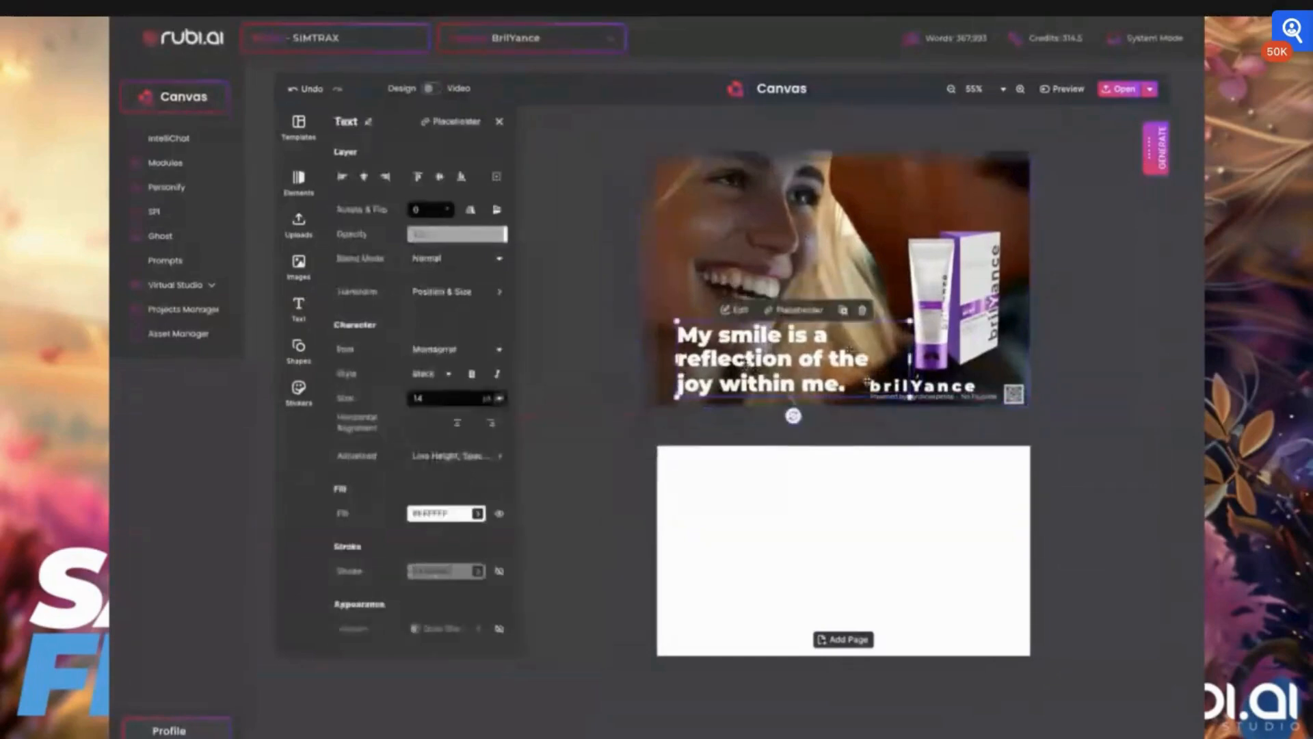
scroll(867, 381, down, 3)
scroll(888, 489, up, 2)
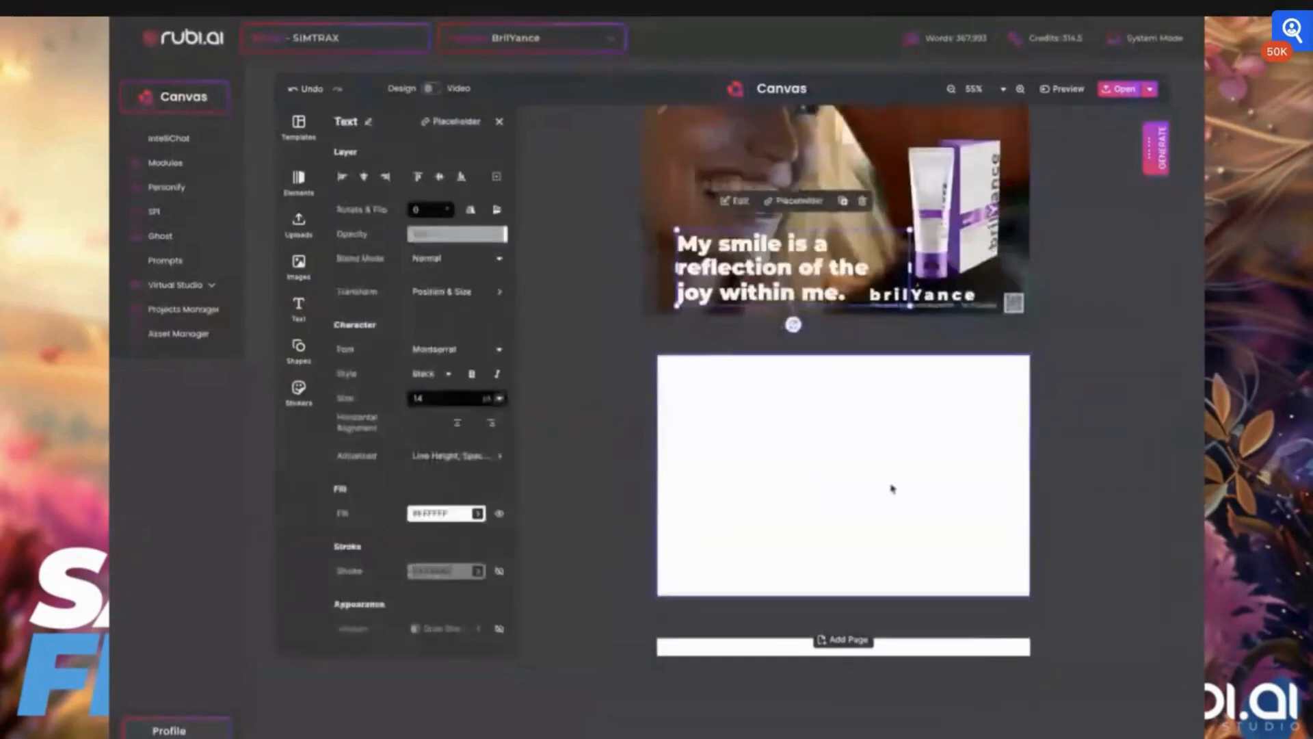
click(685, 305)
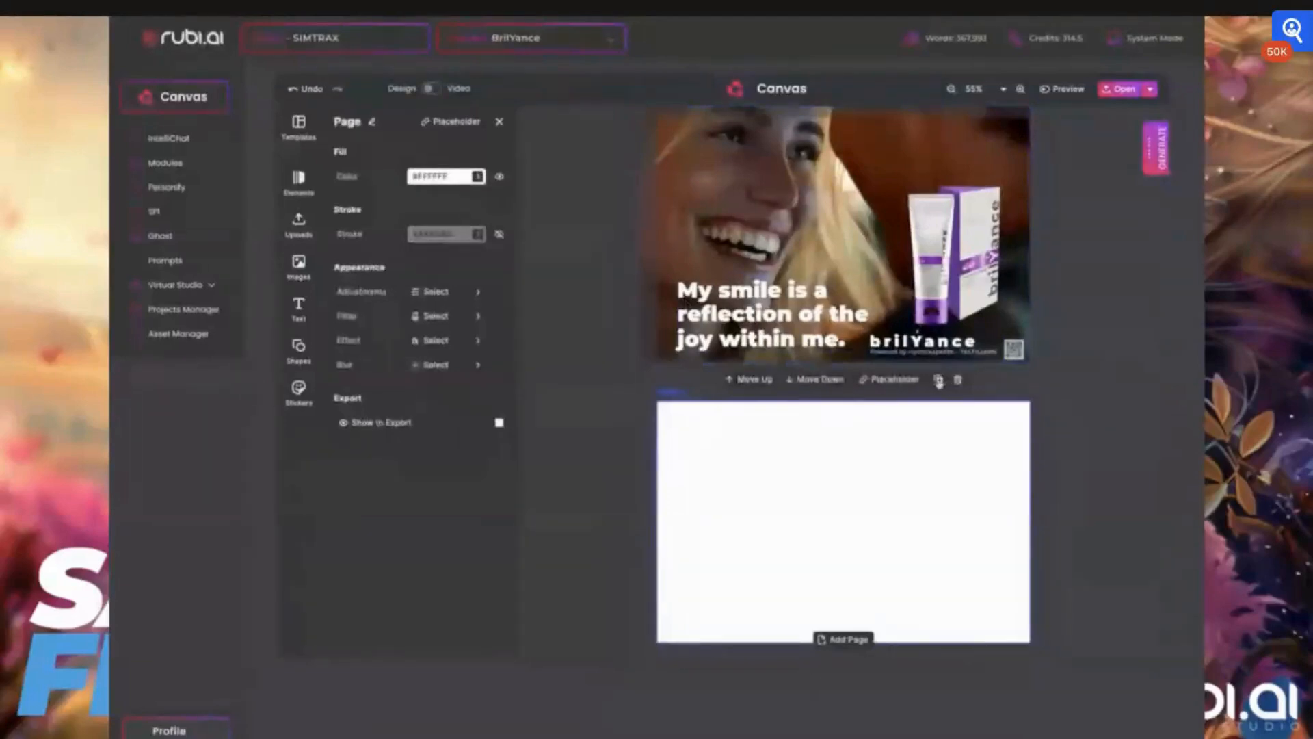
click(938, 380)
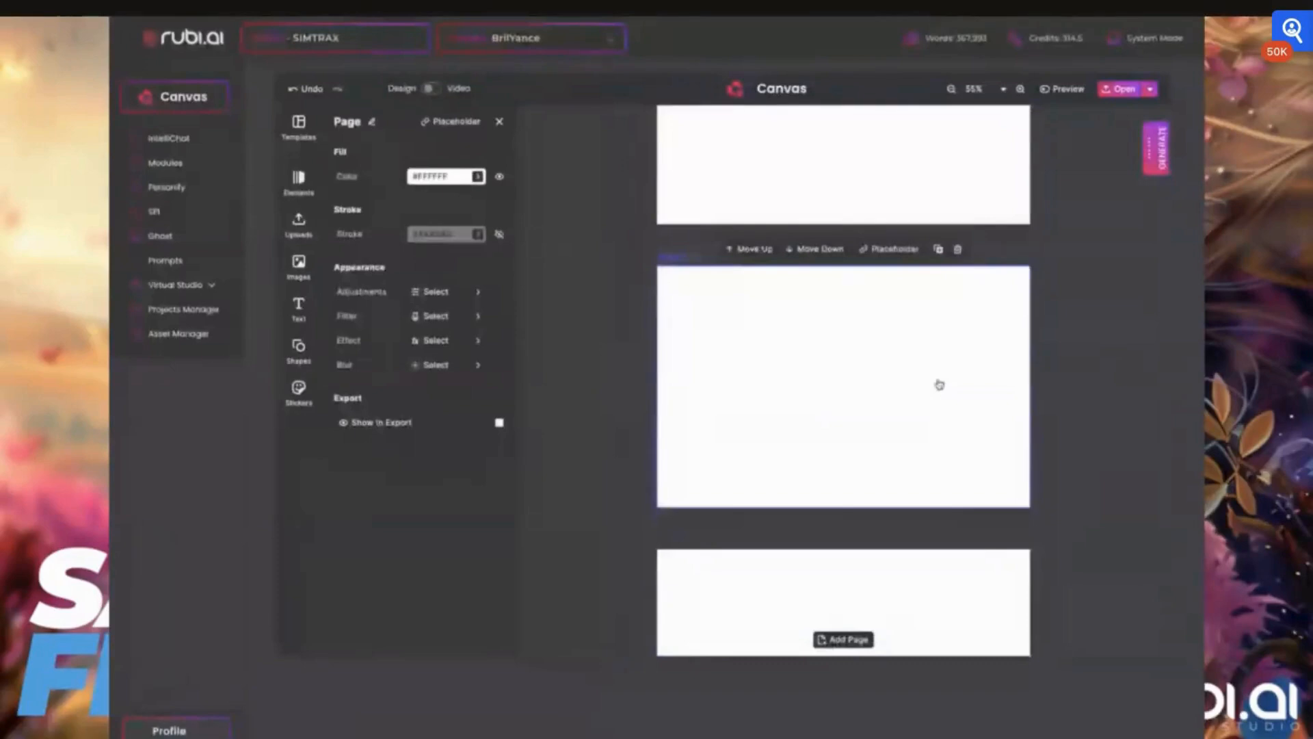
scroll(886, 344, up, 2)
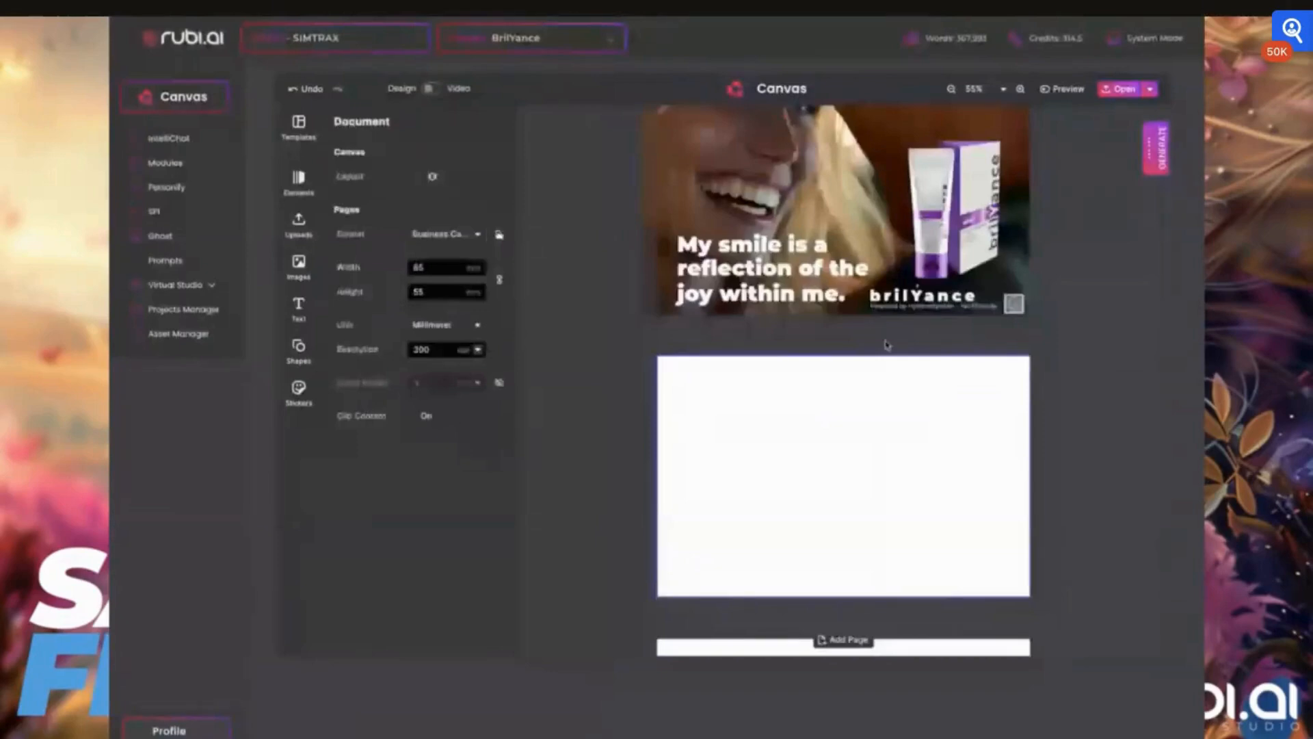
scroll(887, 345, up, 1)
click(960, 381)
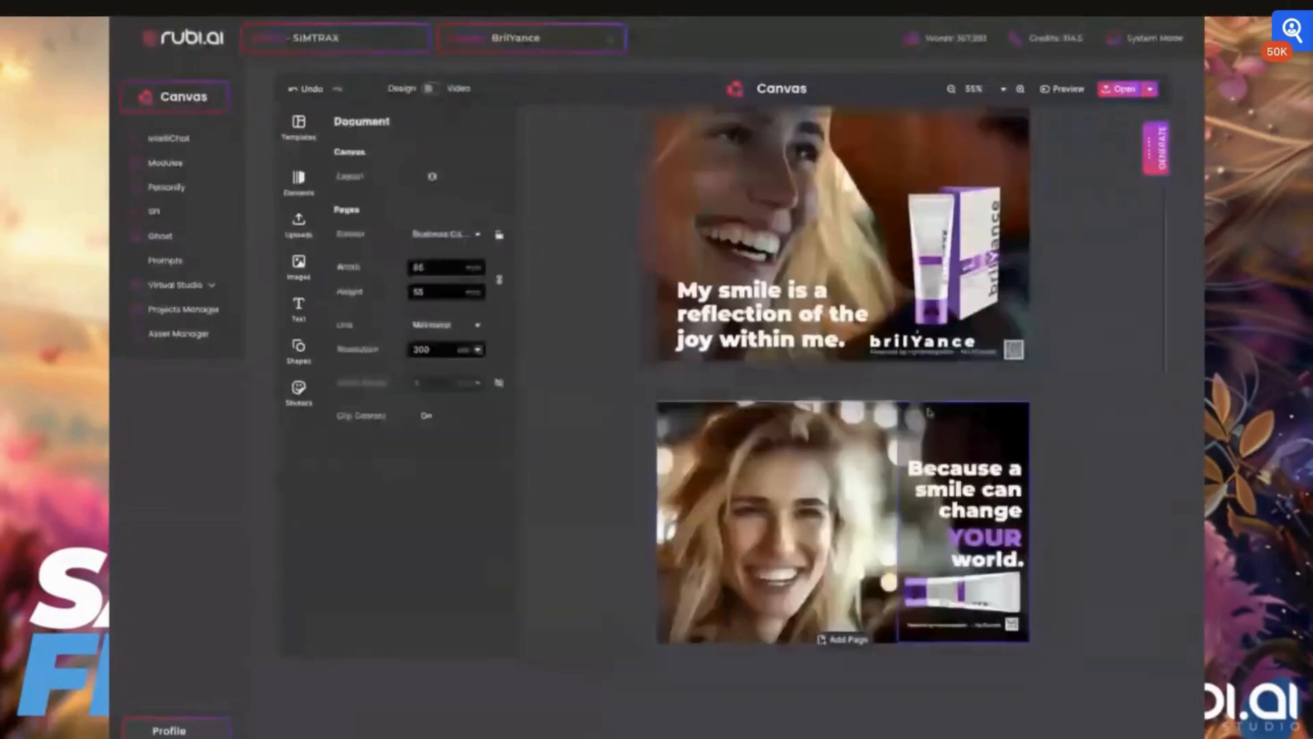
- Scroll through the other business card designs in the document
scroll(926, 415, down, 1)
scroll(925, 415, down, 1)
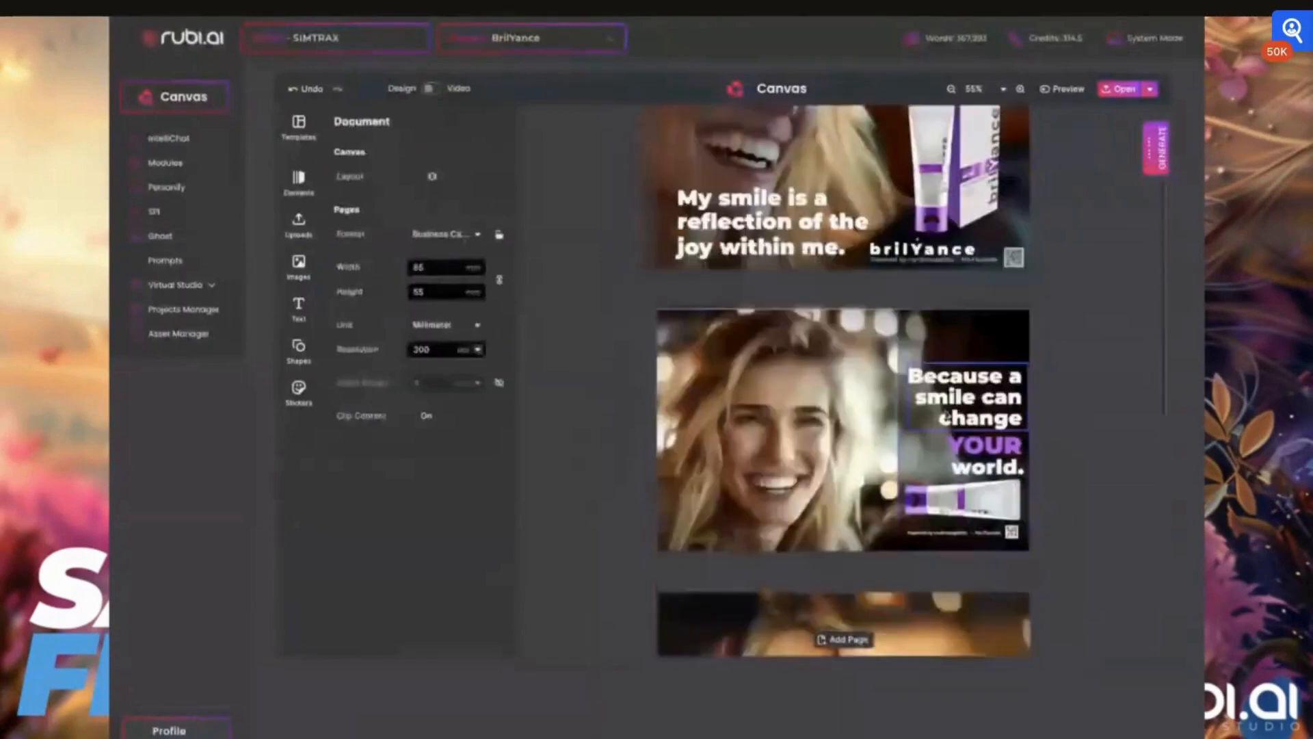
scroll(961, 490, down, 1)
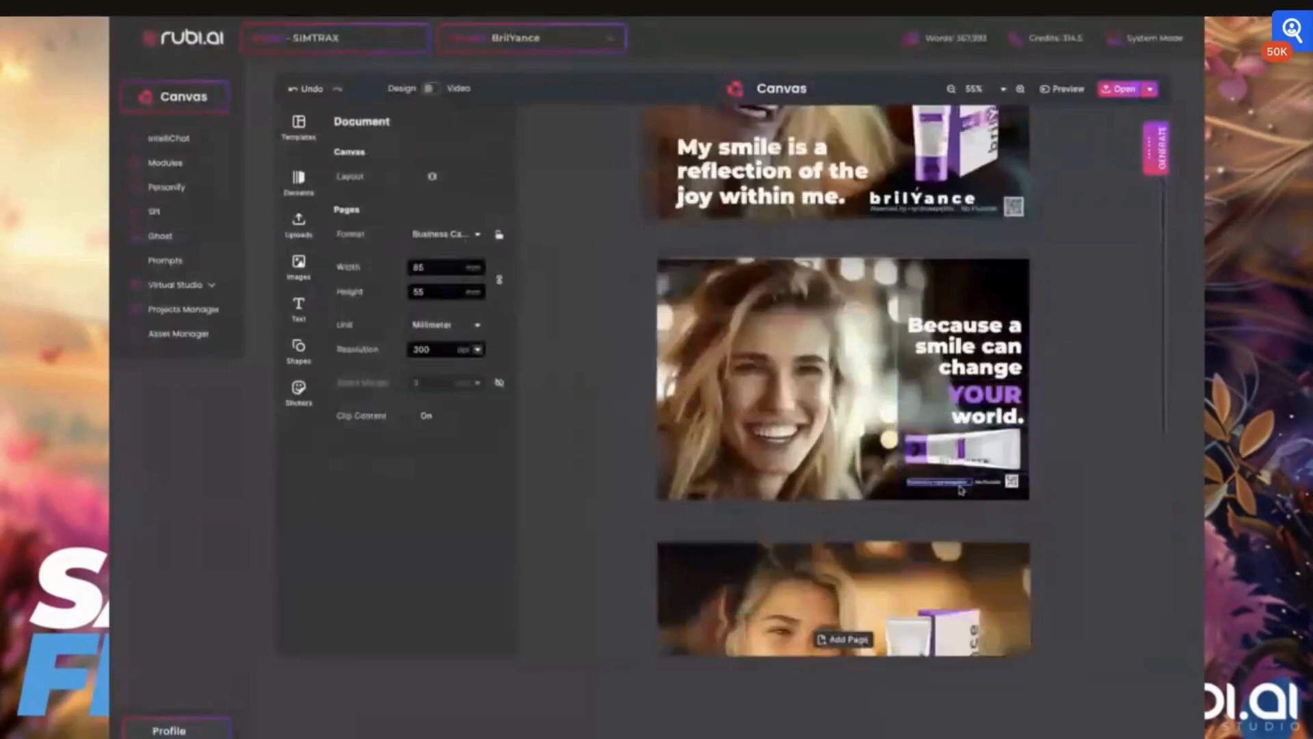
scroll(961, 489, down, 4)
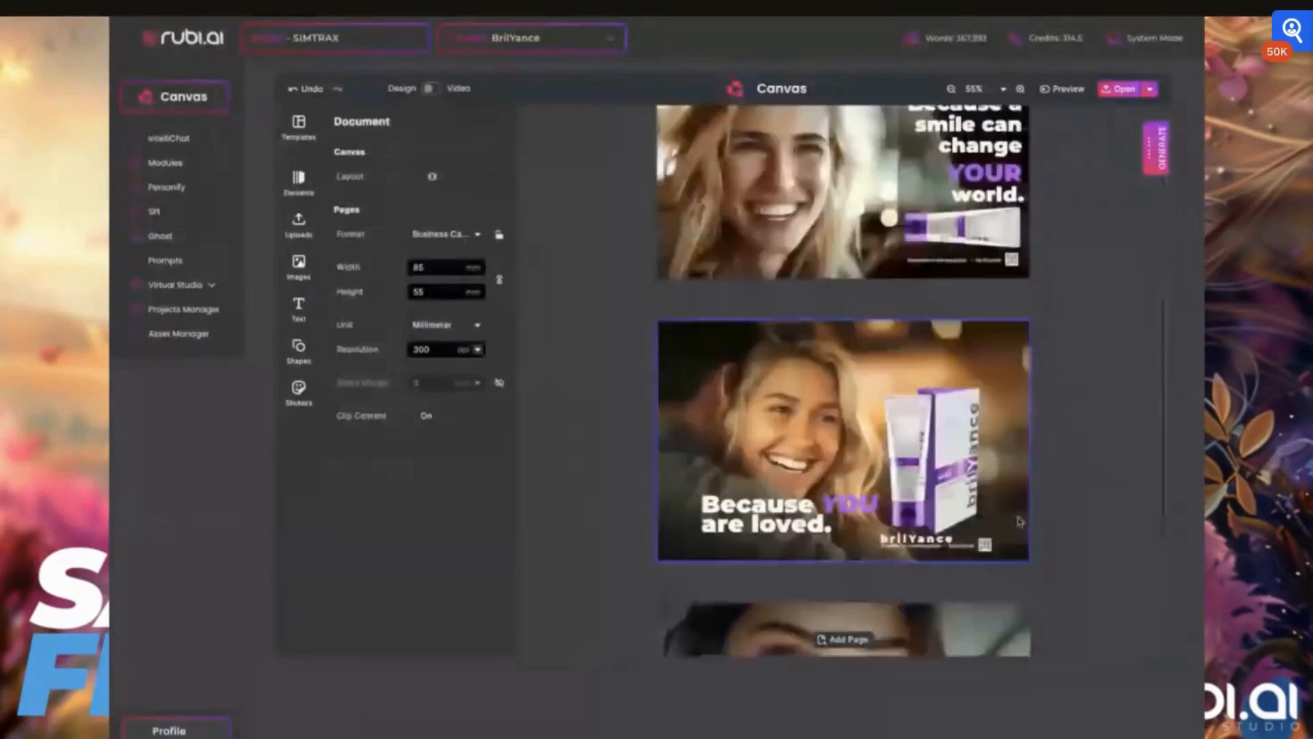
scroll(1020, 522, down, 3)
scroll(980, 462, down, 2)
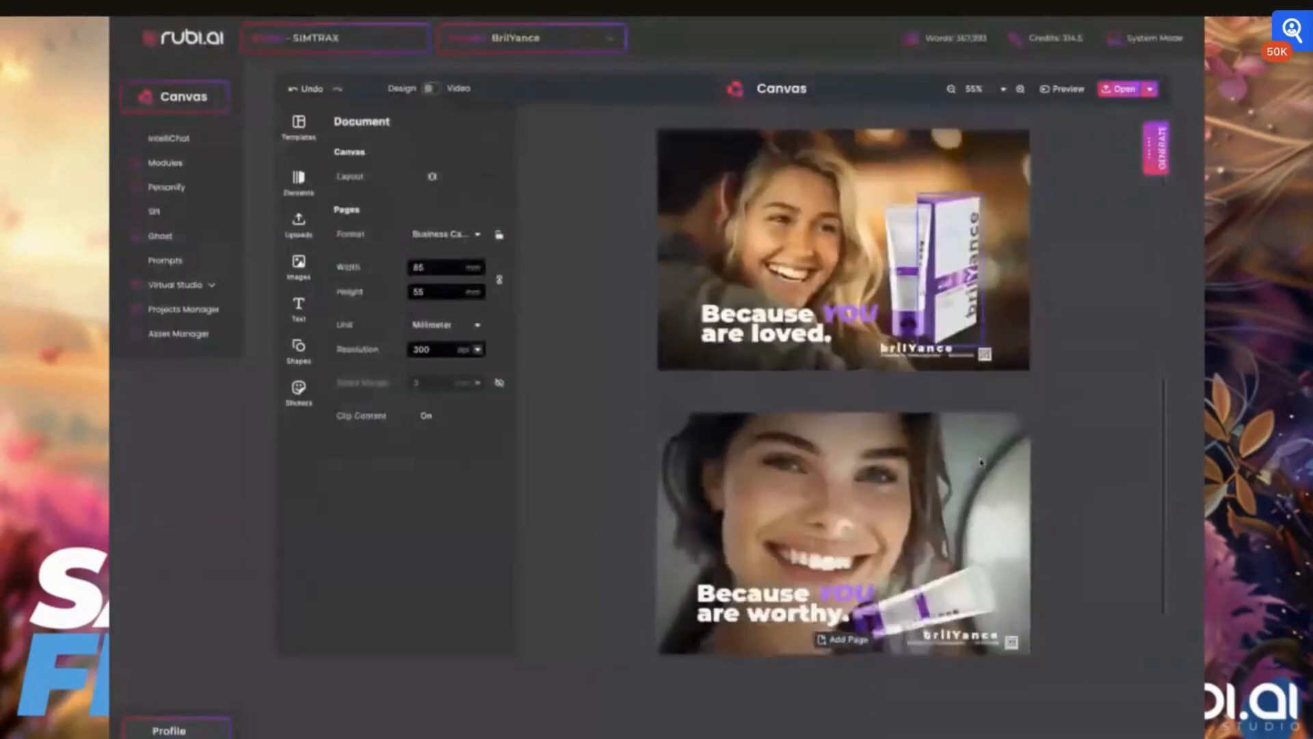
scroll(843, 380, up, 4)
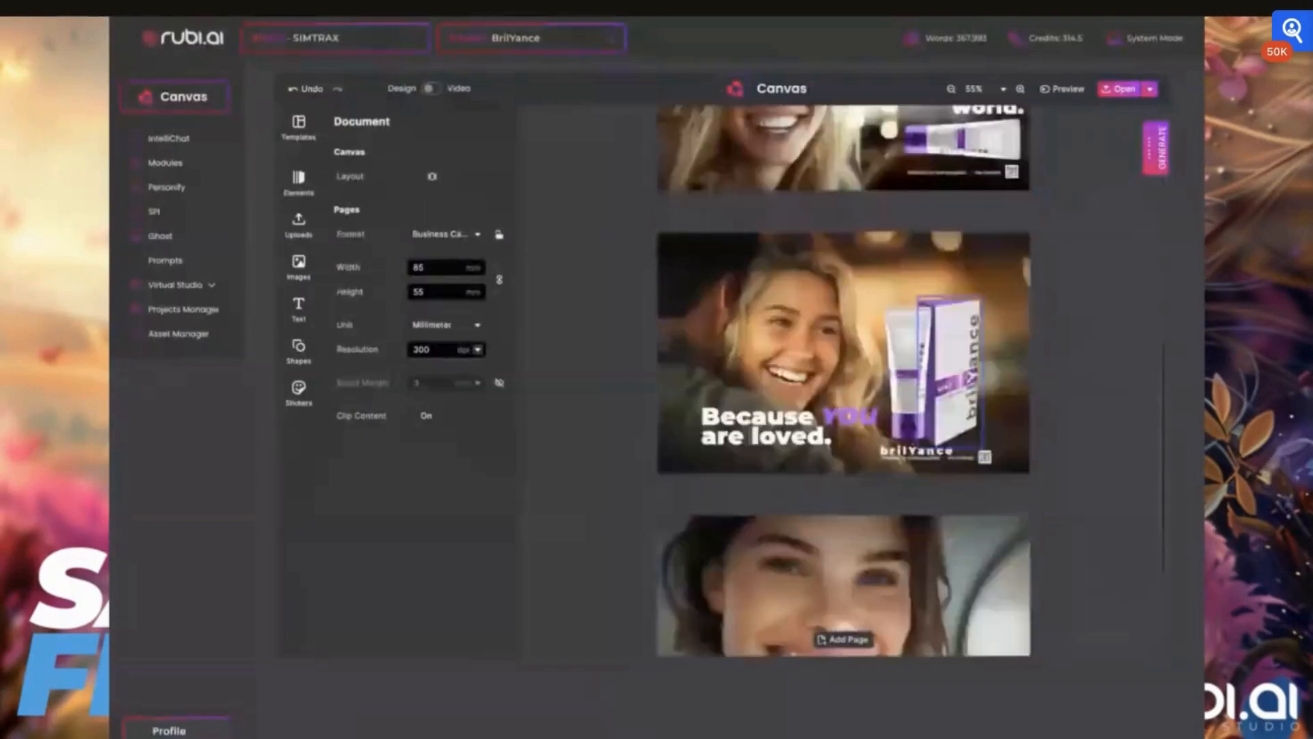
scroll(950, 452, up, 12)
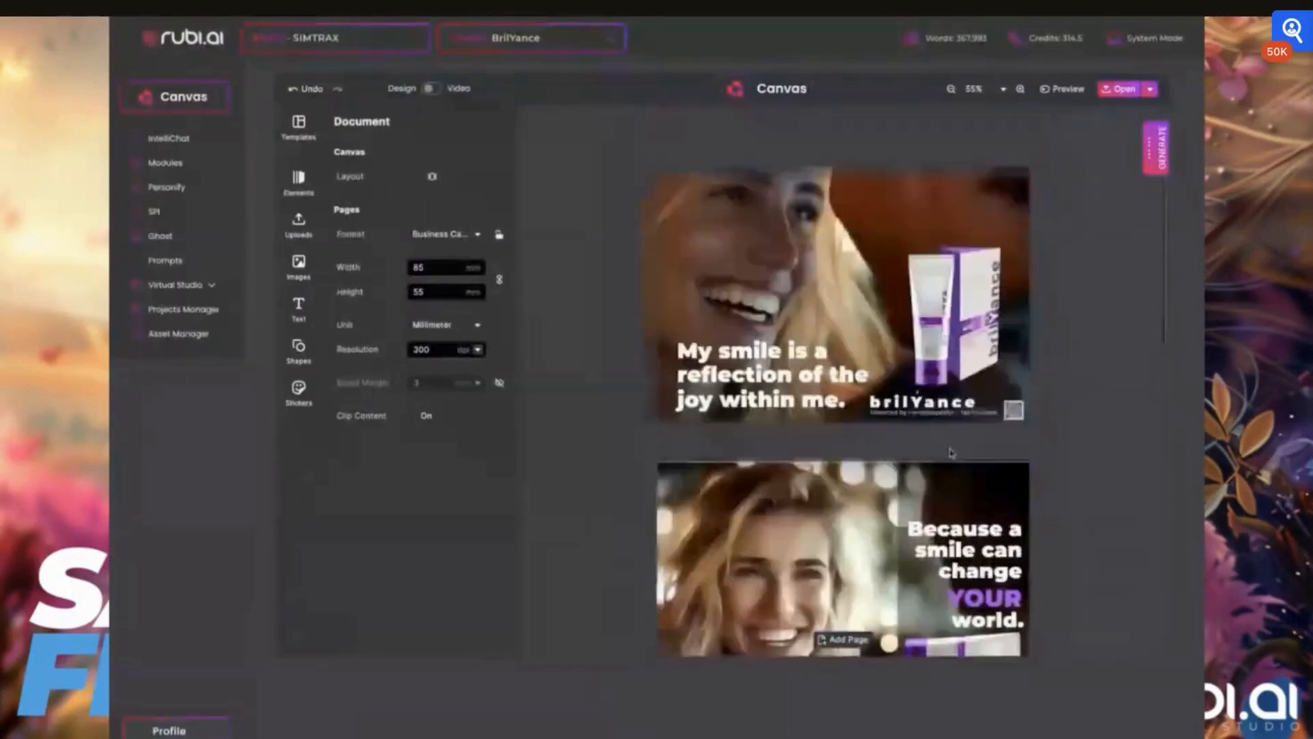
- Realign the background photo with the card's edges and open its image adjustments
click(776, 255)
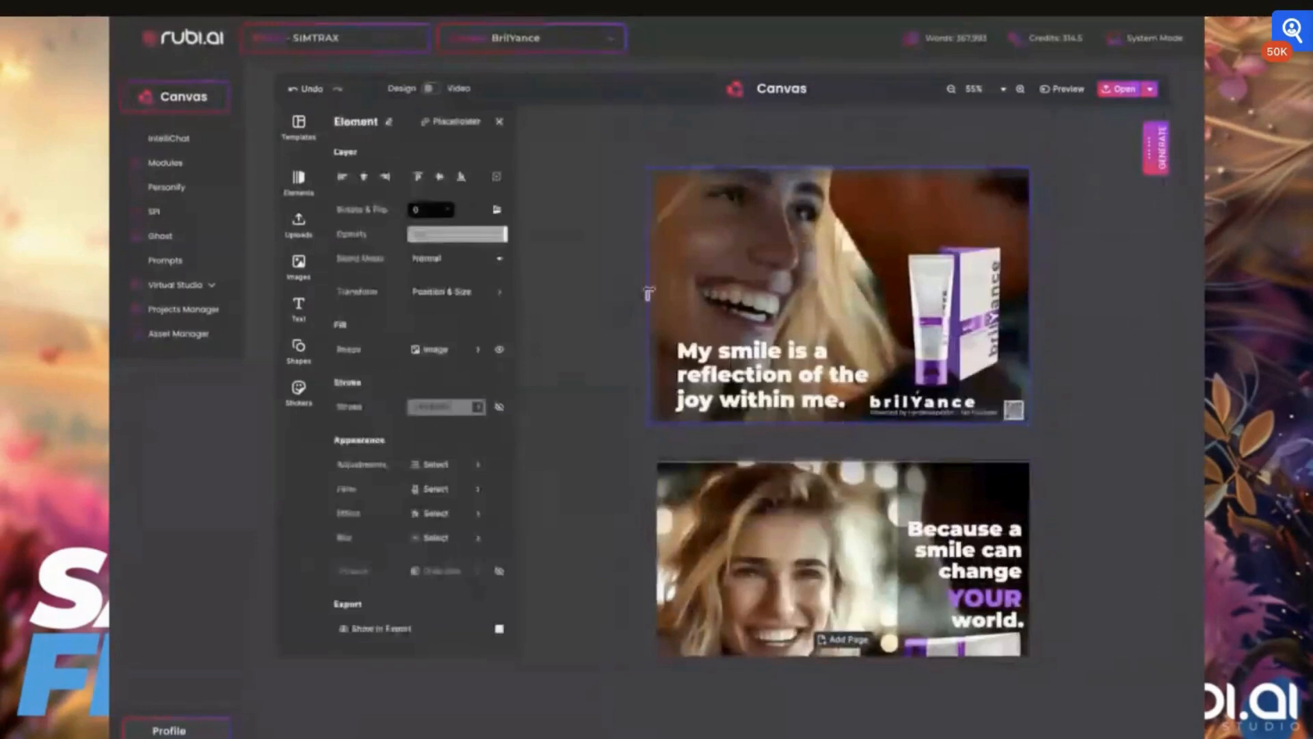
drag(843, 168, 843, 176)
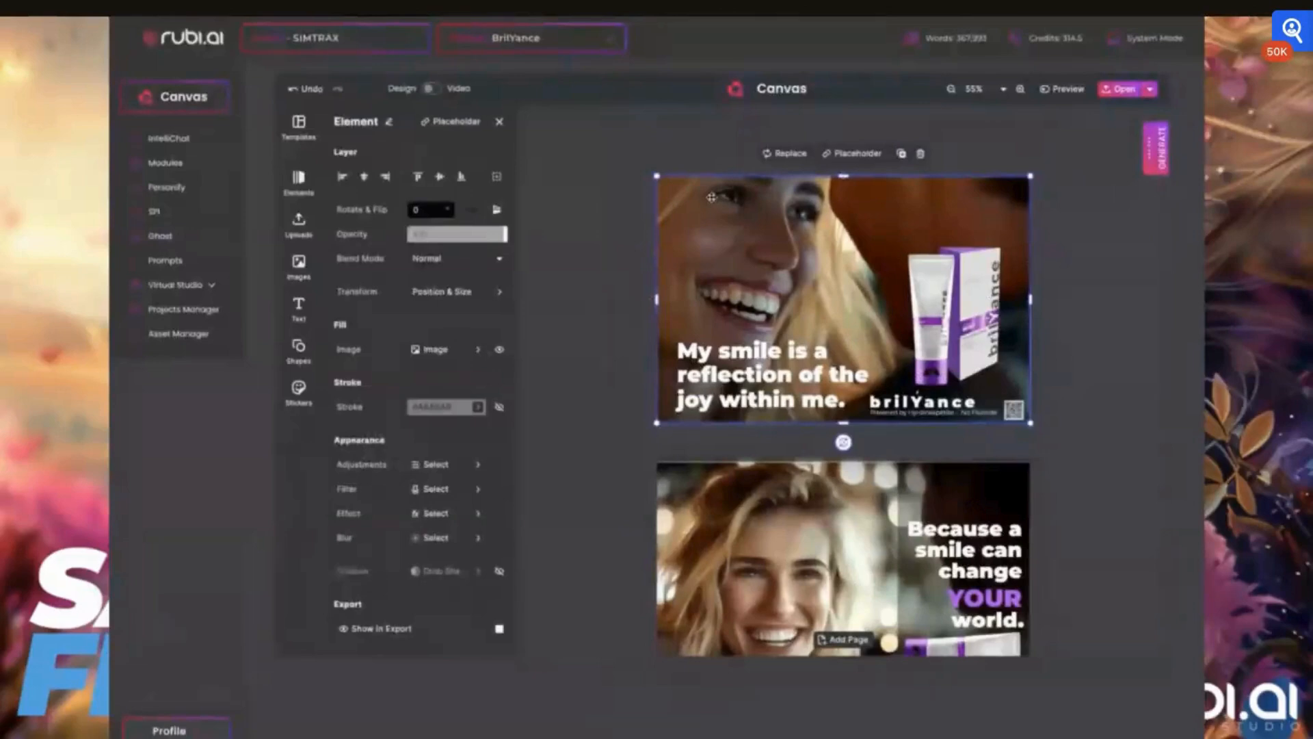
click(435, 468)
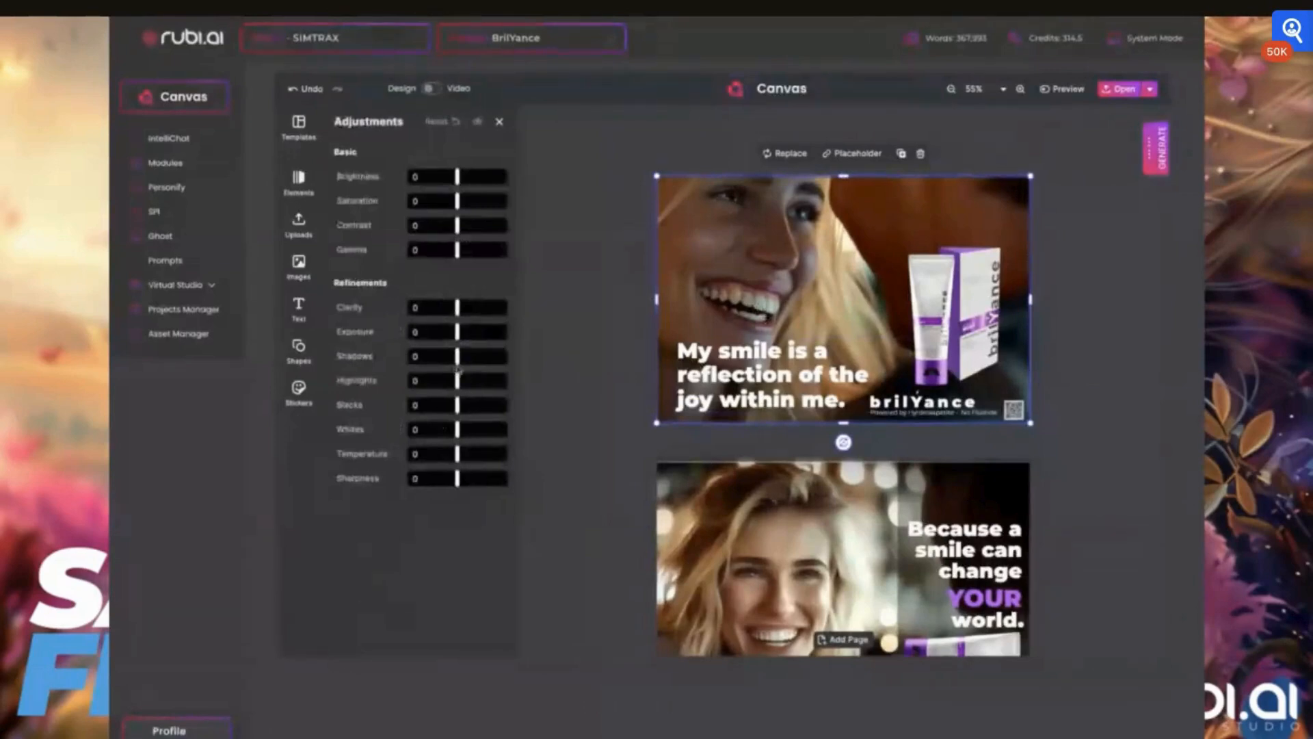
click(815, 226)
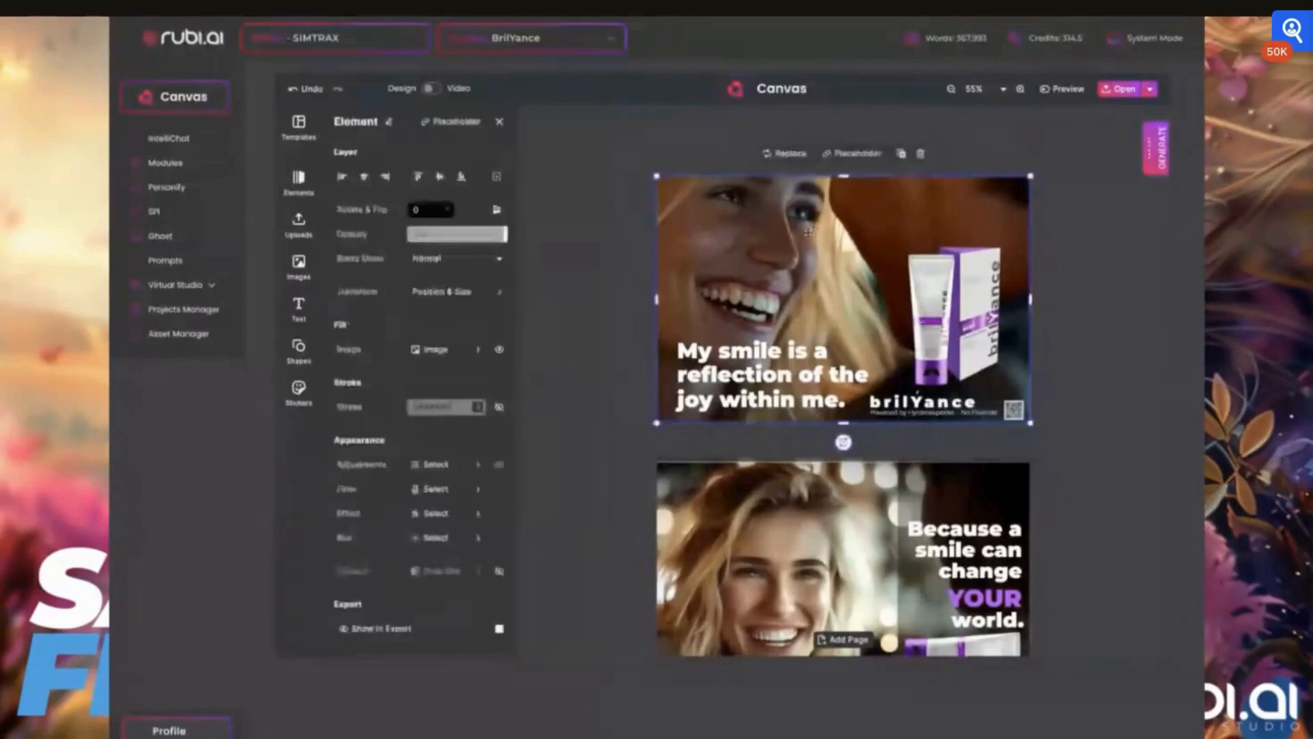
- Duplicate the background photo and align the copy with the card's edges
click(902, 155)
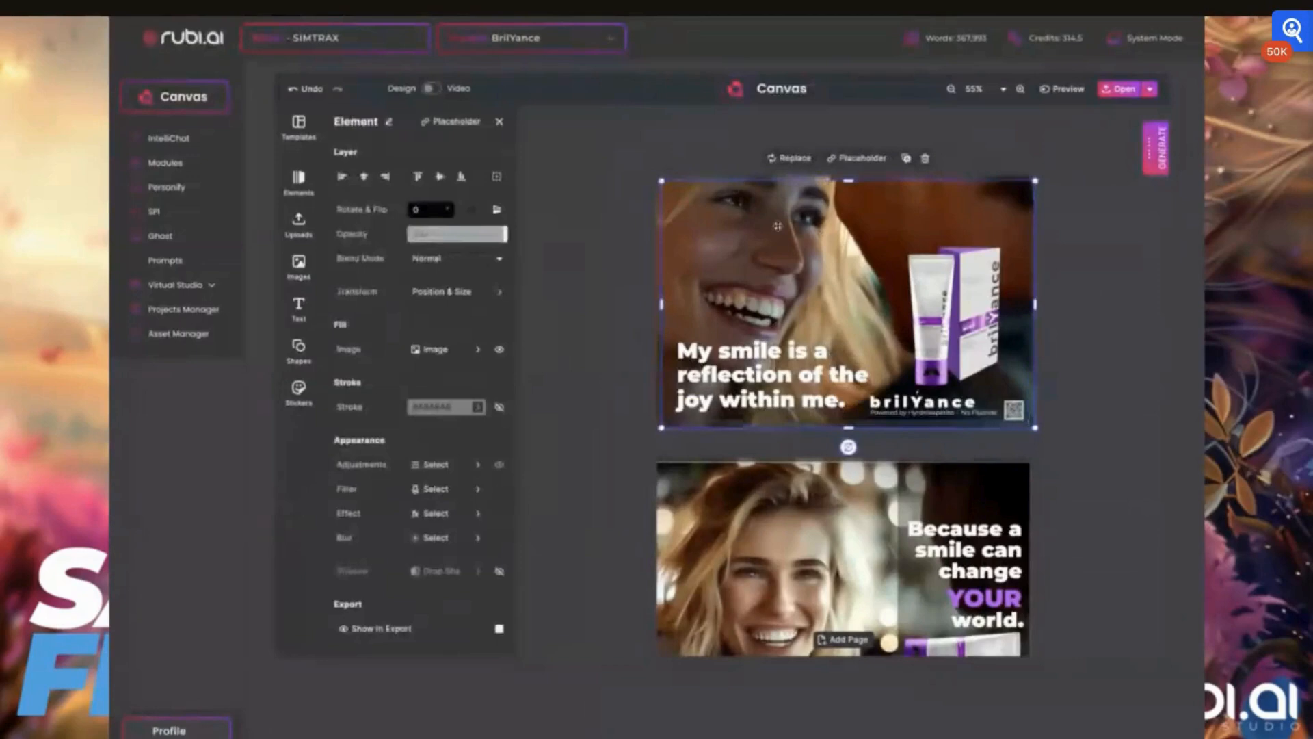
drag(773, 230, 749, 248)
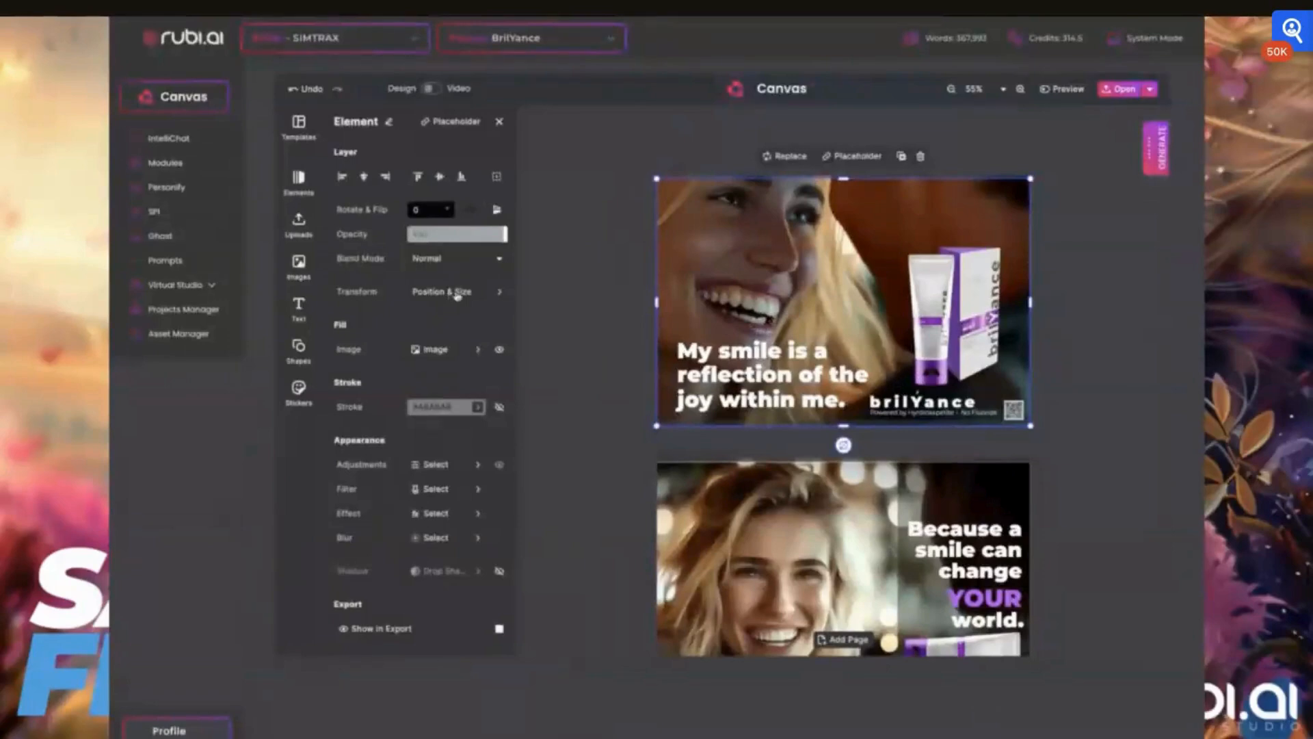
drag(656, 179, 653, 180)
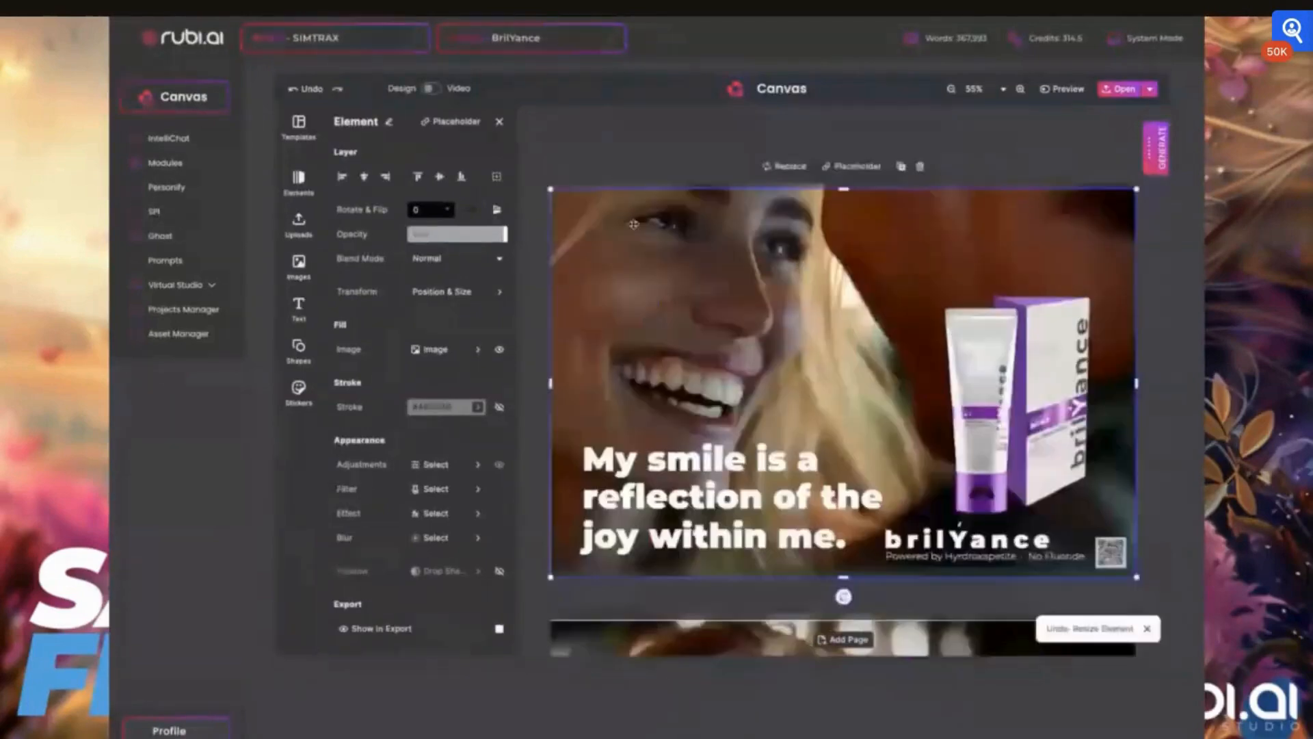
click(900, 166)
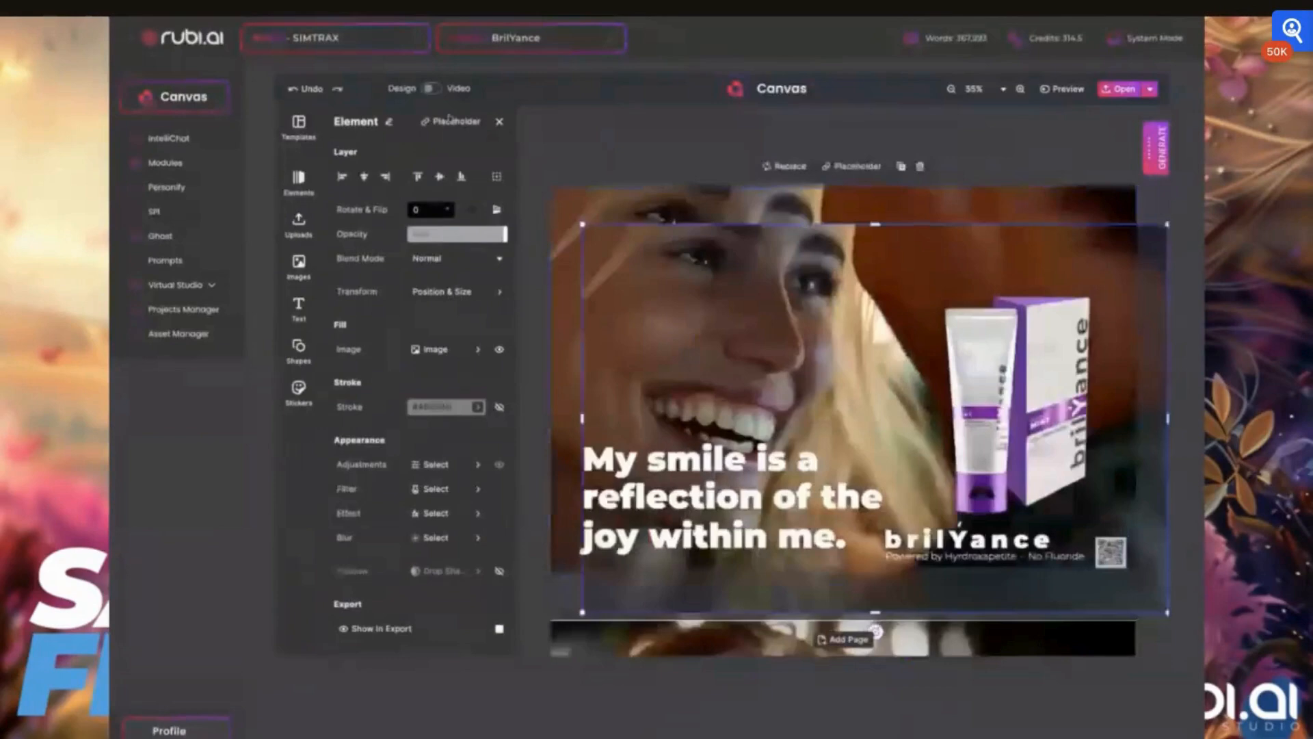
mouse_move(700, 262)
mouse_down()
mouse_move(669, 224)
mouse_move(702, 257)
mouse_up()
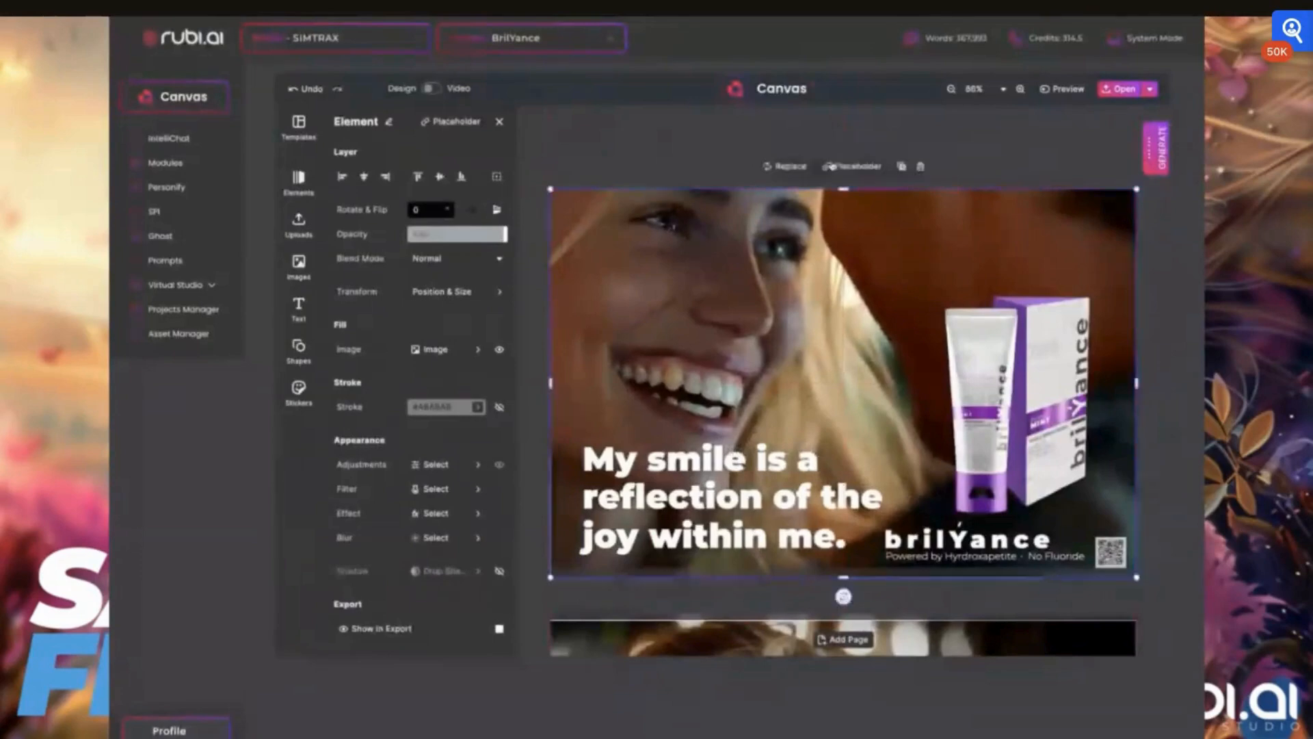
- Resize the photo copy's frame down to a small patch around the woman's teeth
click(899, 168)
drag(675, 284, 672, 230)
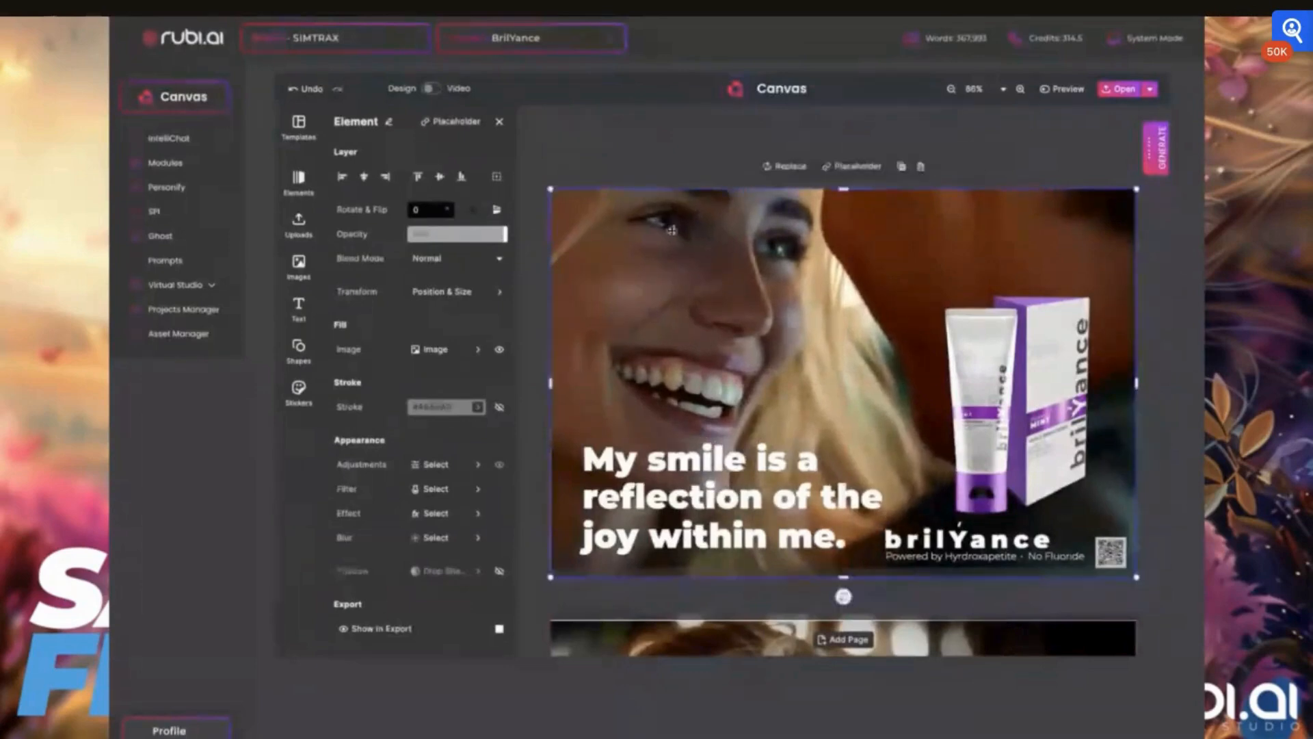
drag(836, 271, 838, 347)
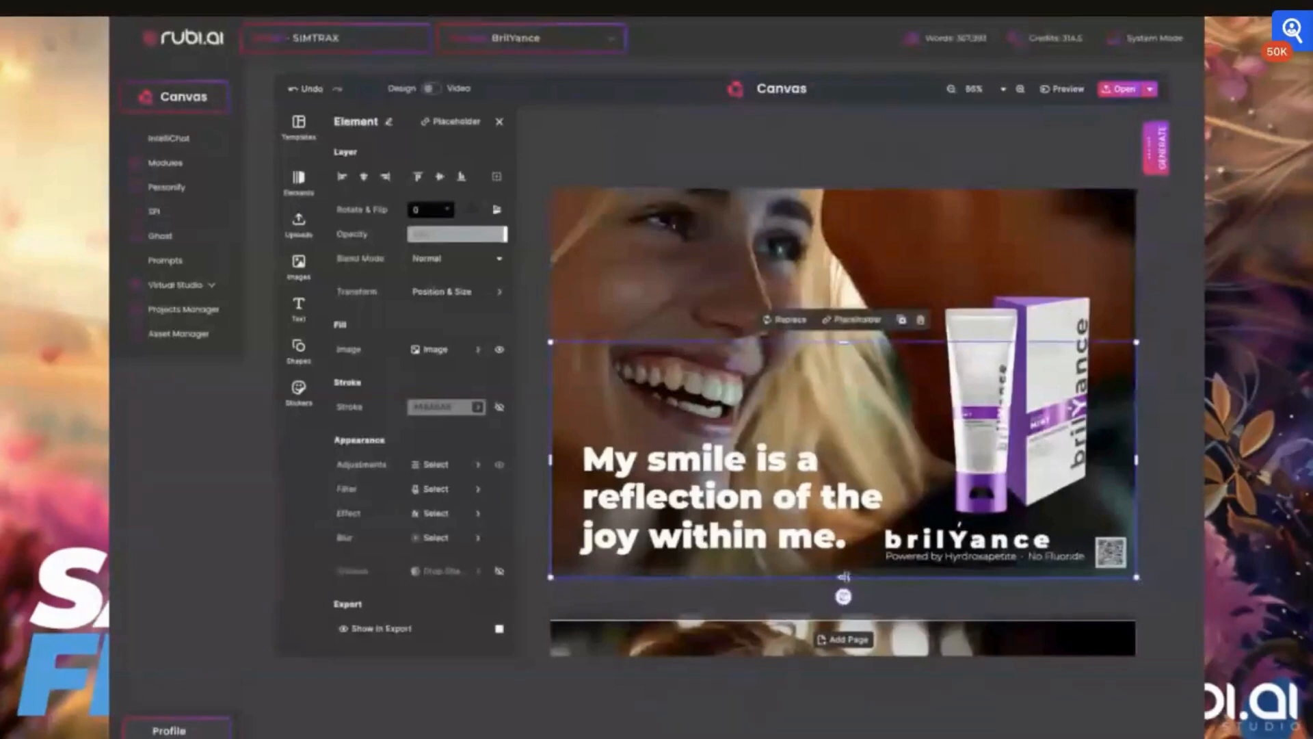
drag(843, 577, 816, 436)
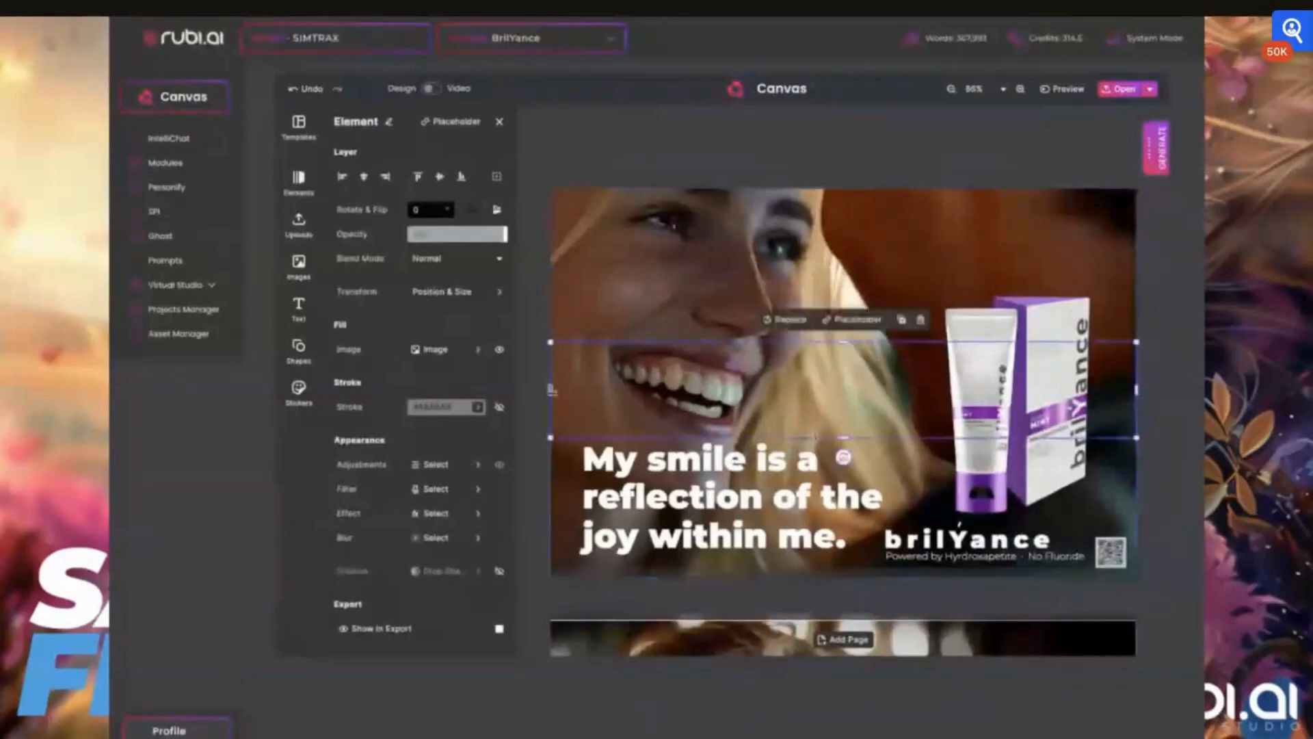
drag(551, 390, 616, 390)
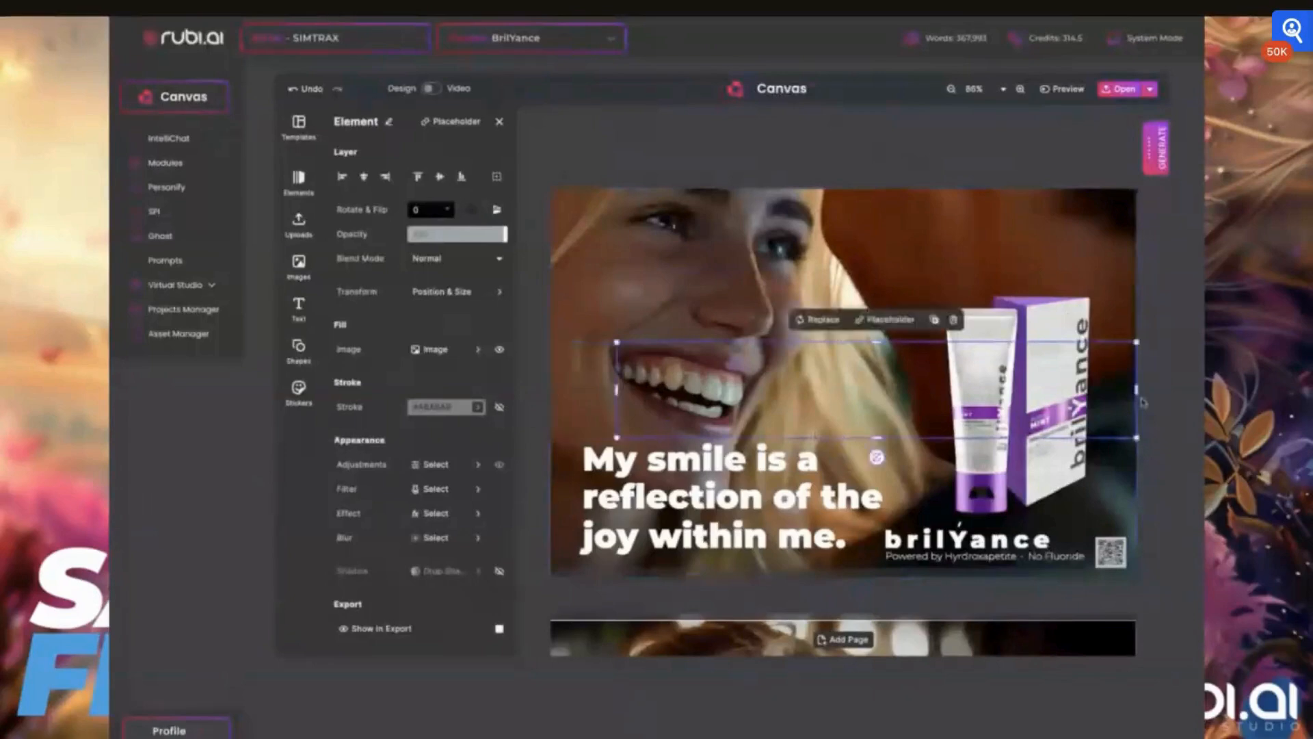
drag(1142, 402, 754, 419)
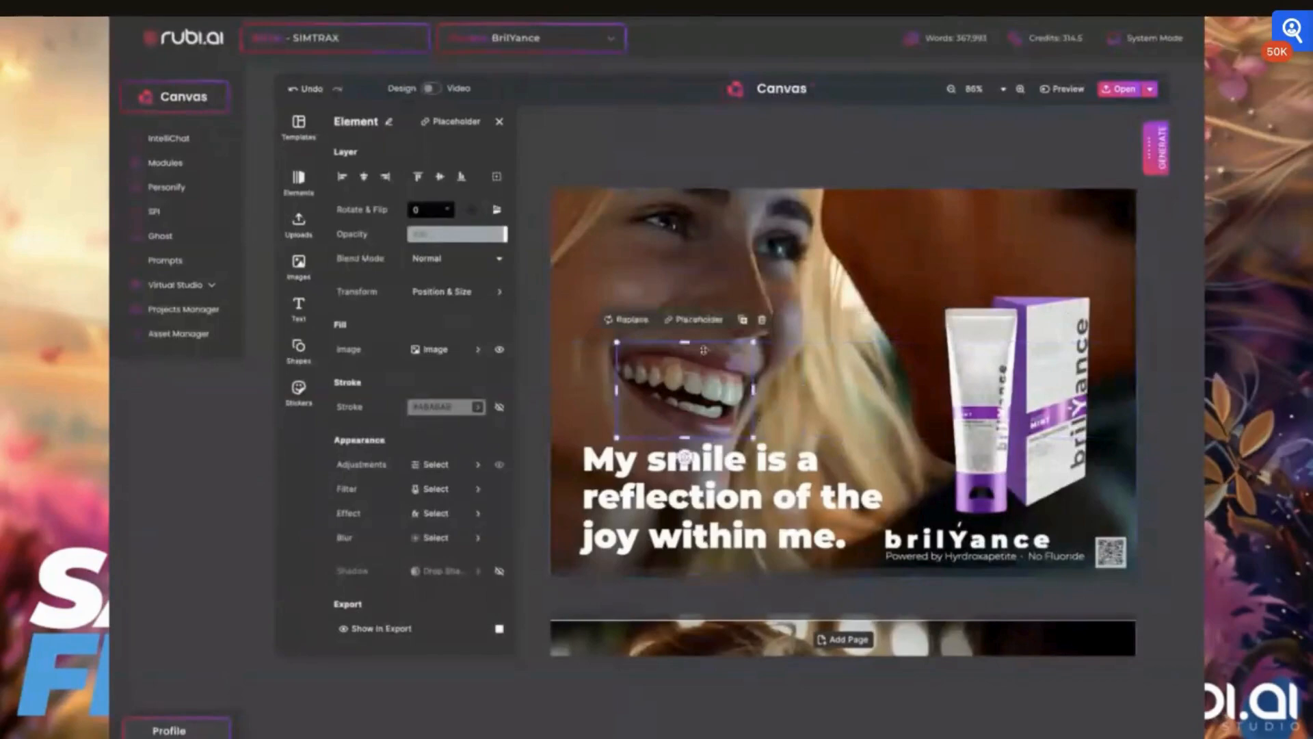
drag(685, 342, 684, 356)
drag(685, 437, 684, 426)
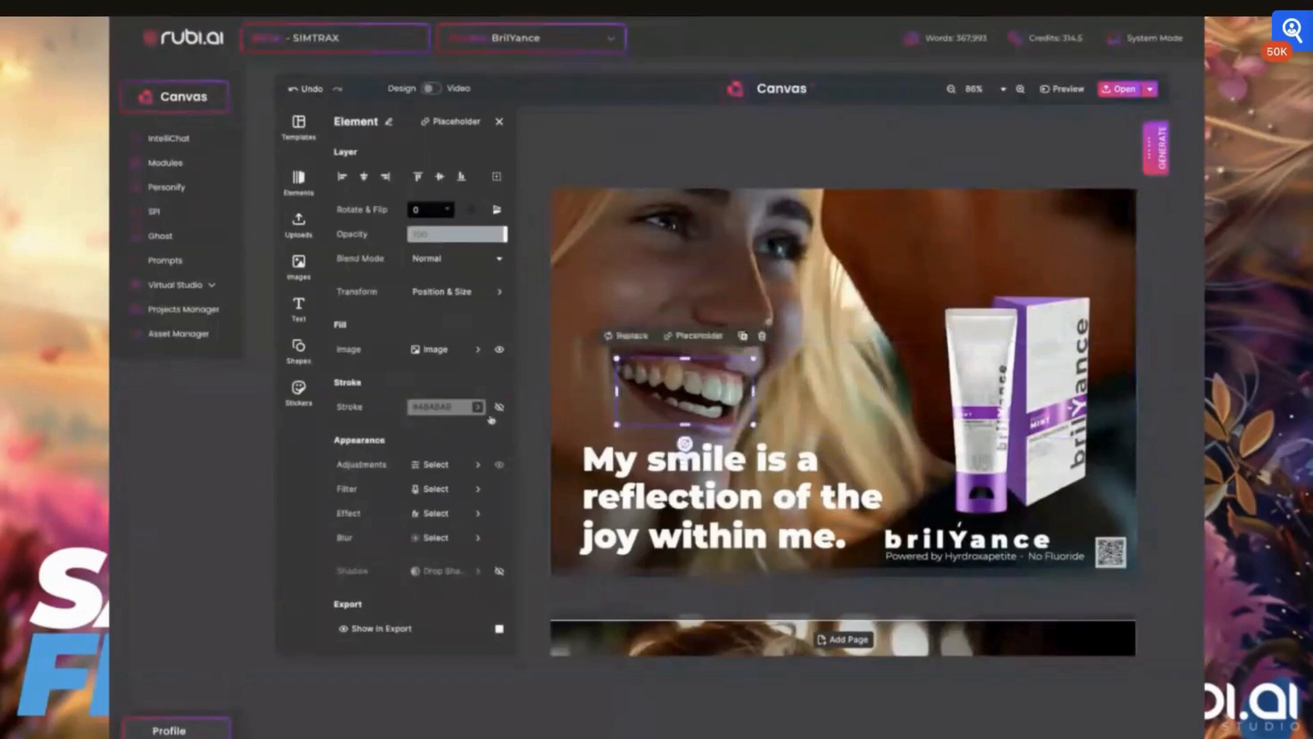
- Raise the teeth patch's highlights to 90 and whites to 63 in its image adjustments
click(435, 465)
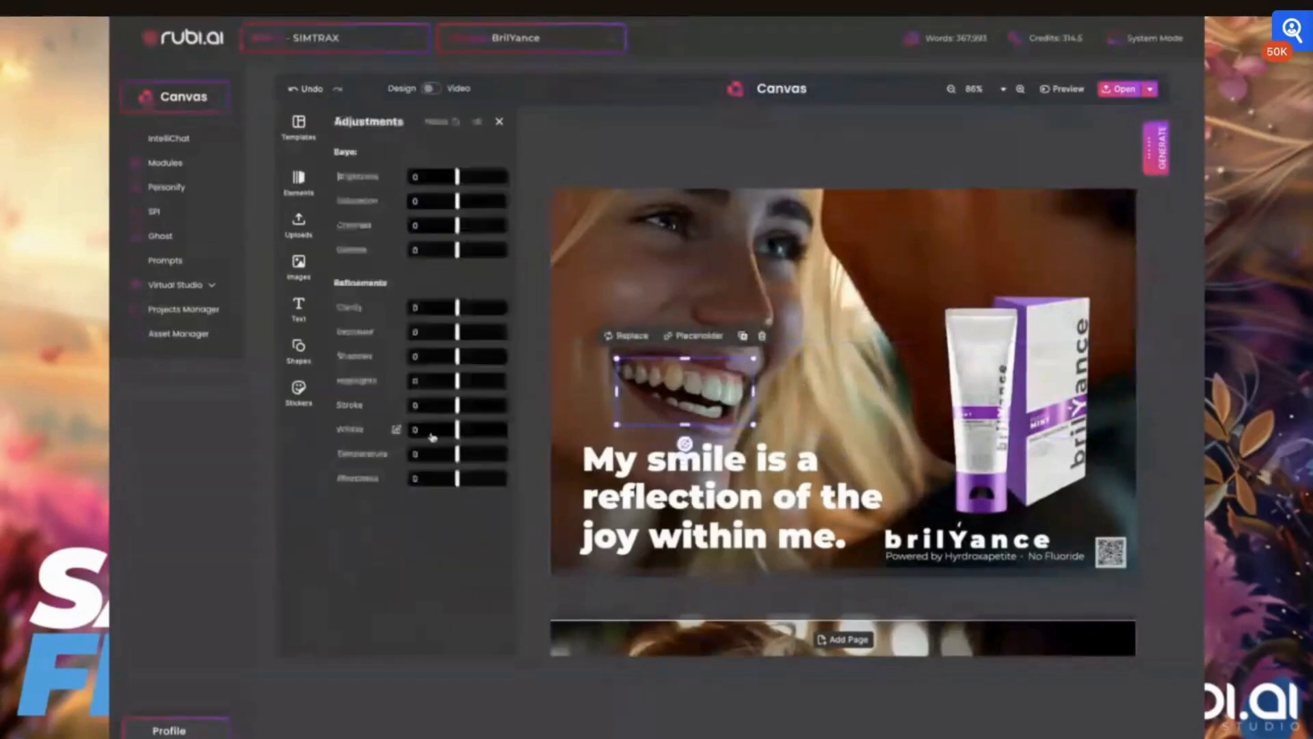
drag(457, 380, 502, 381)
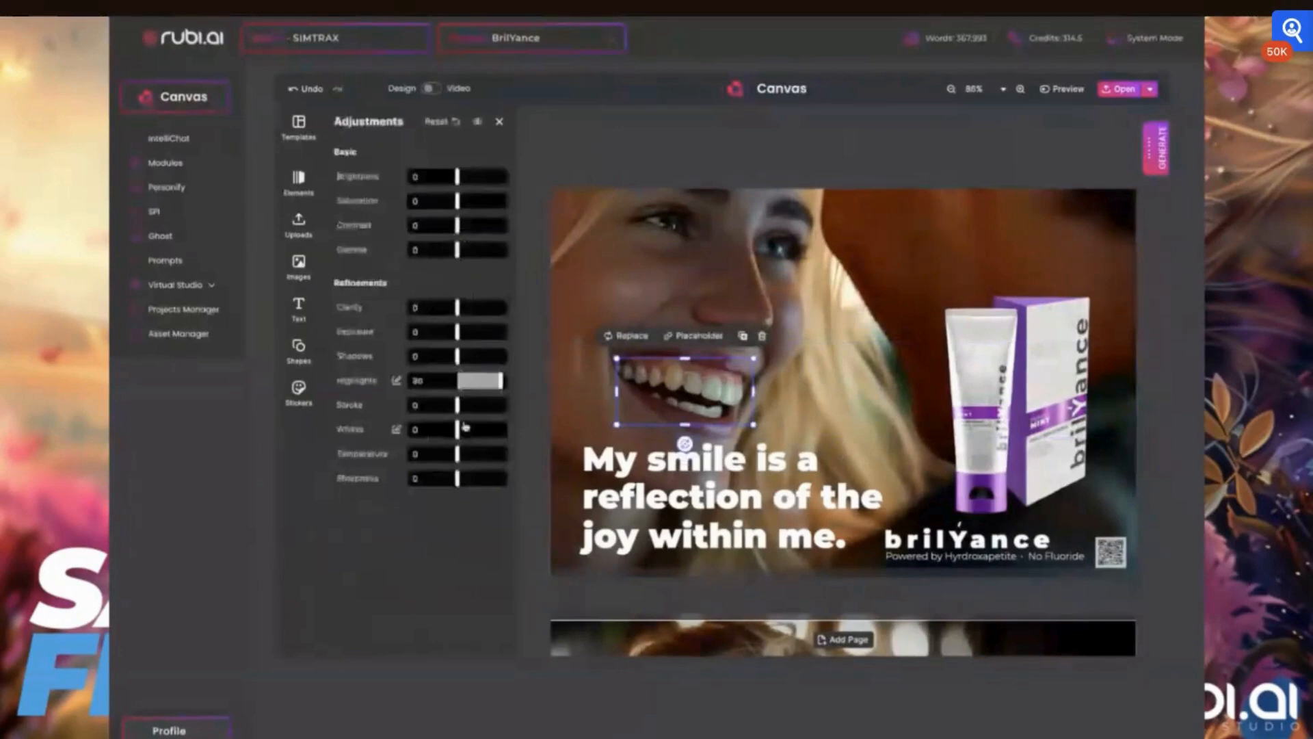
drag(457, 429, 488, 430)
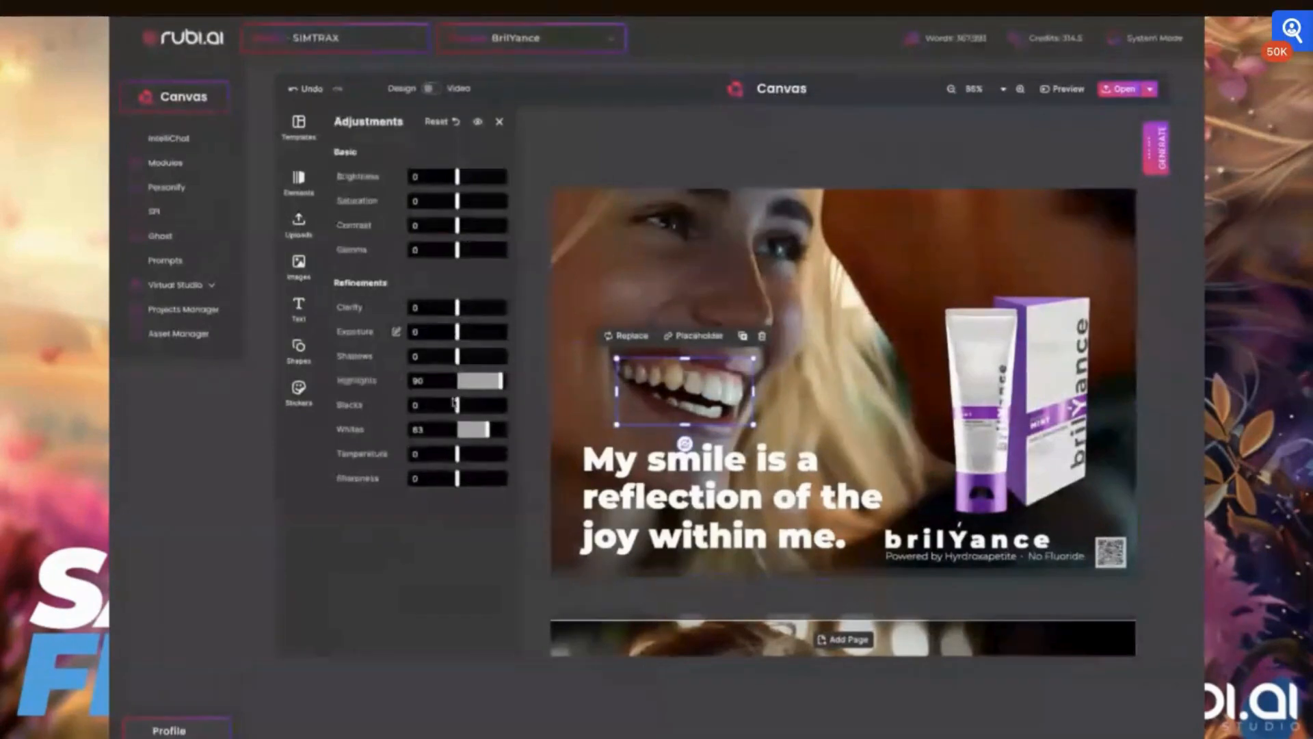
click(605, 388)
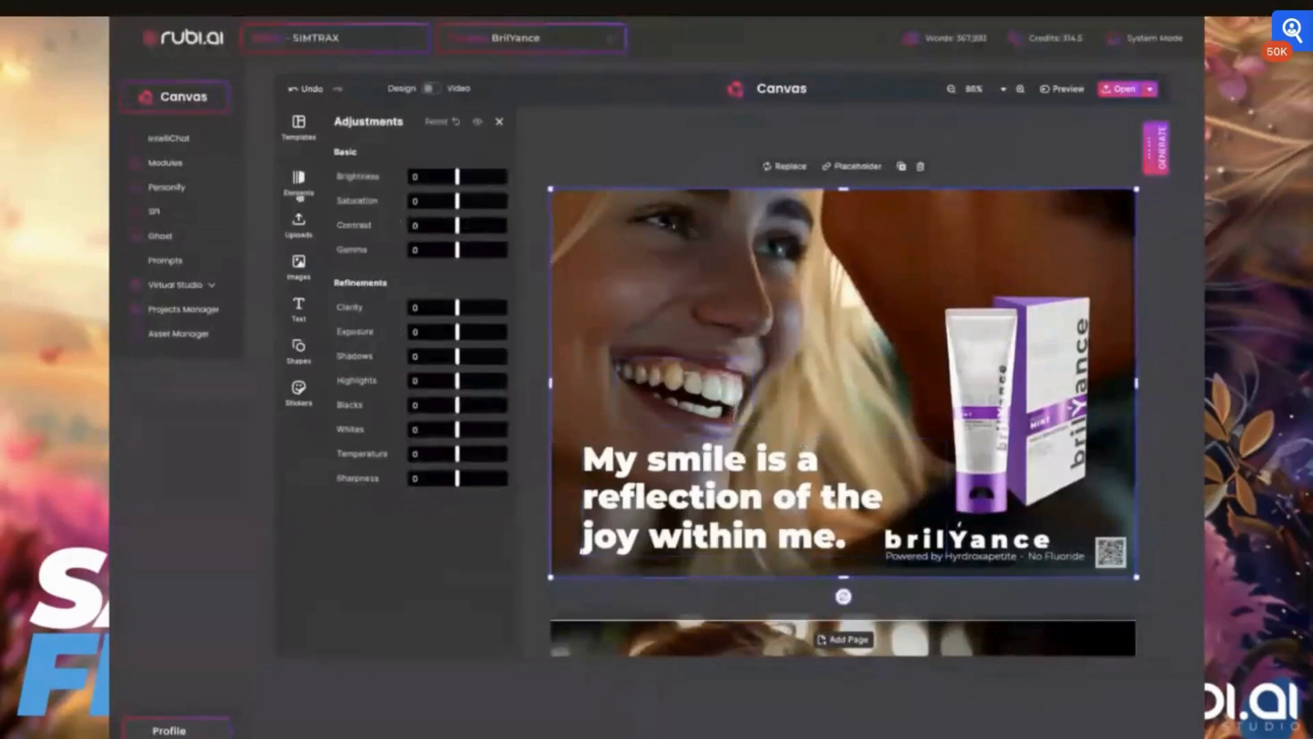
click(300, 227)
click(299, 268)
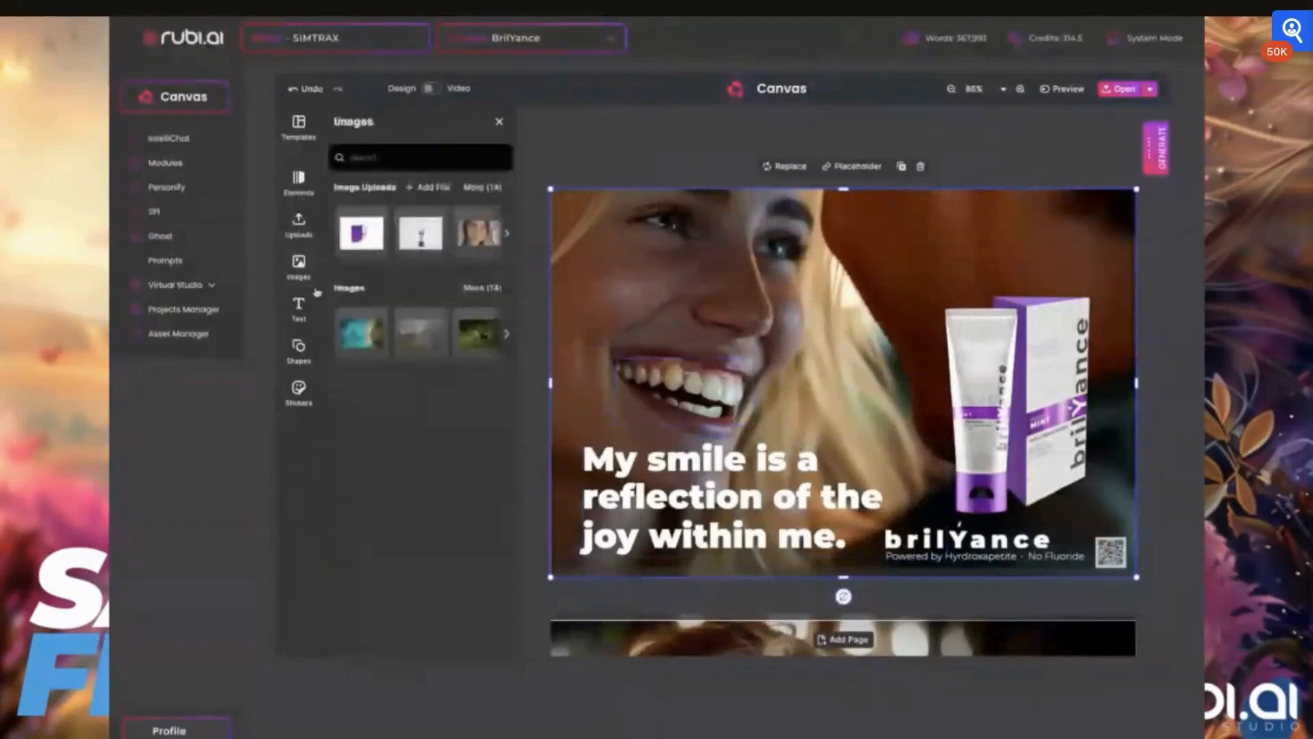
- Set the teeth patch's blend mode to Lighten
click(684, 388)
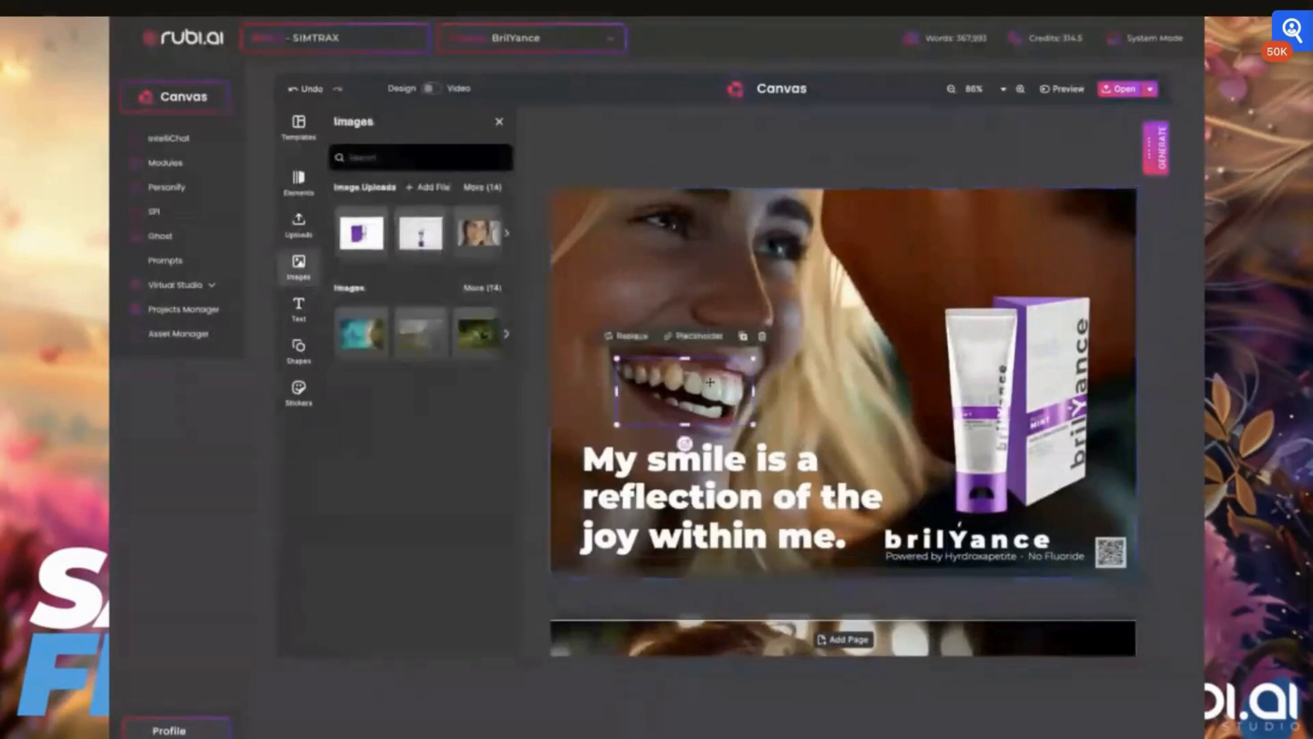
click(500, 120)
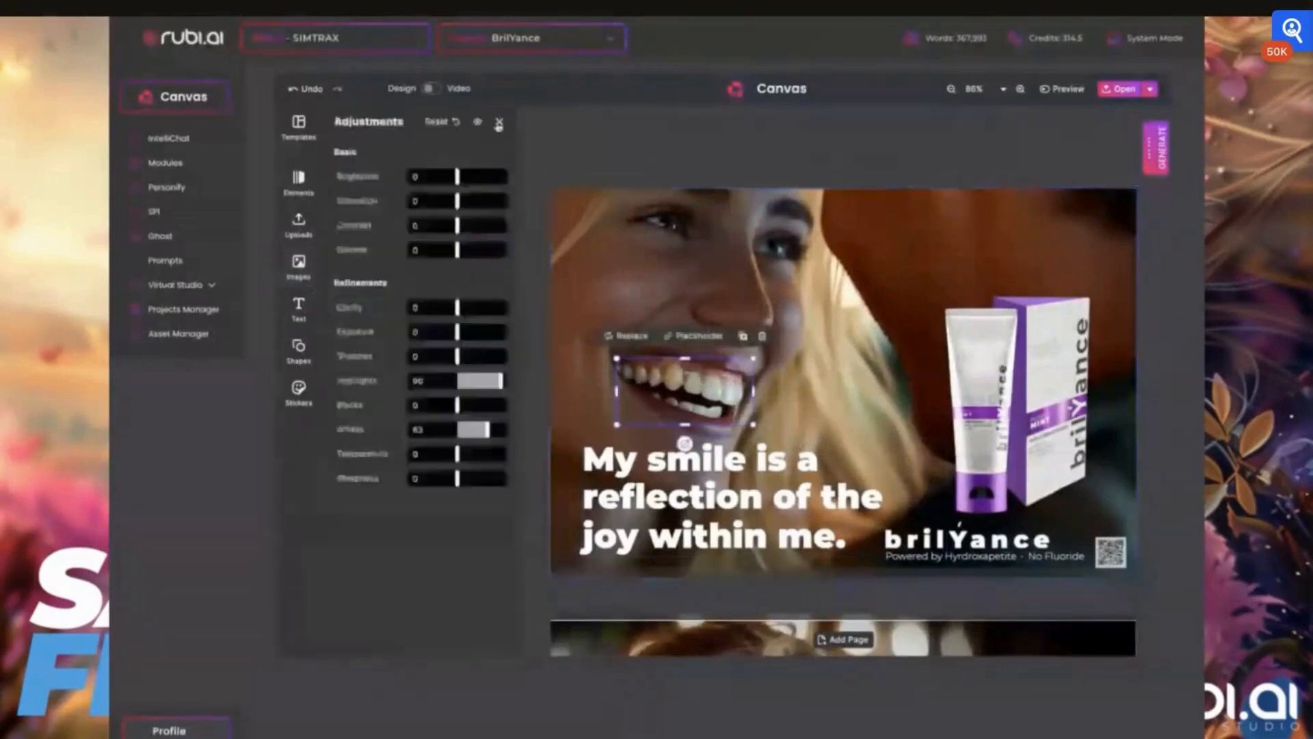
click(504, 126)
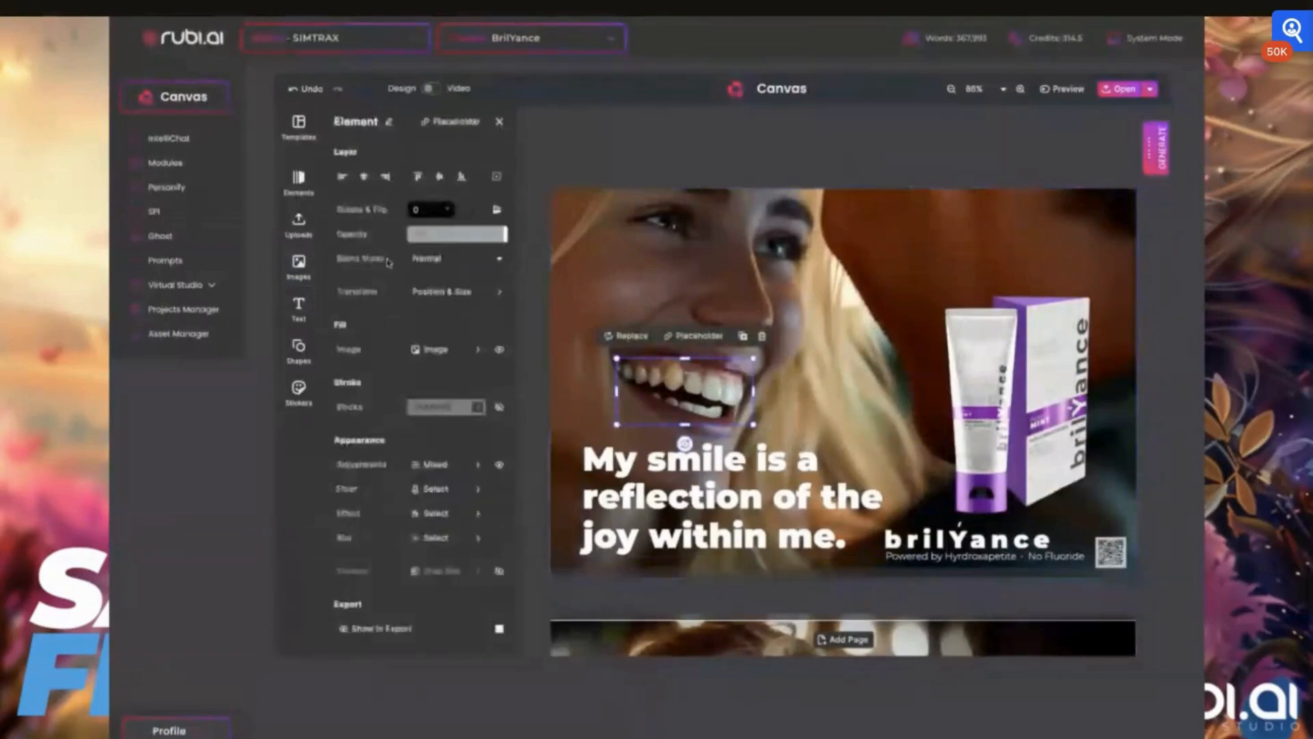
click(450, 262)
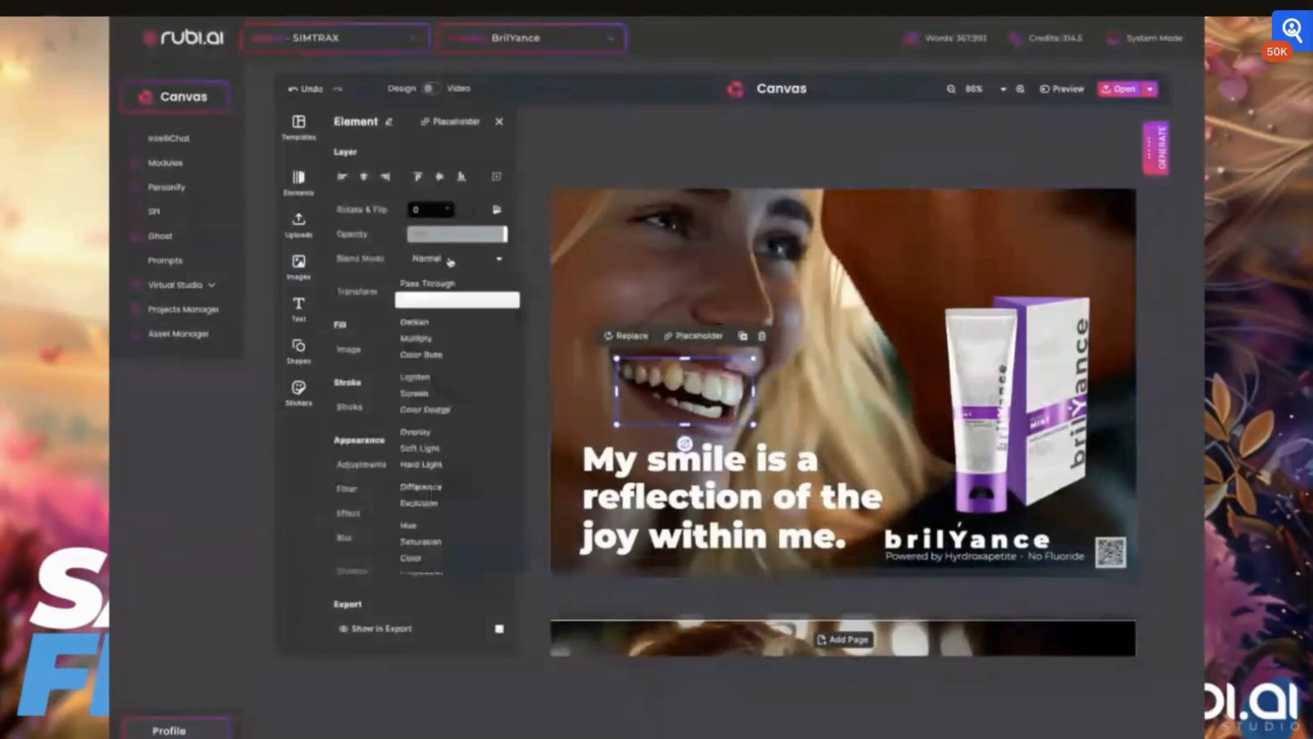
click(416, 339)
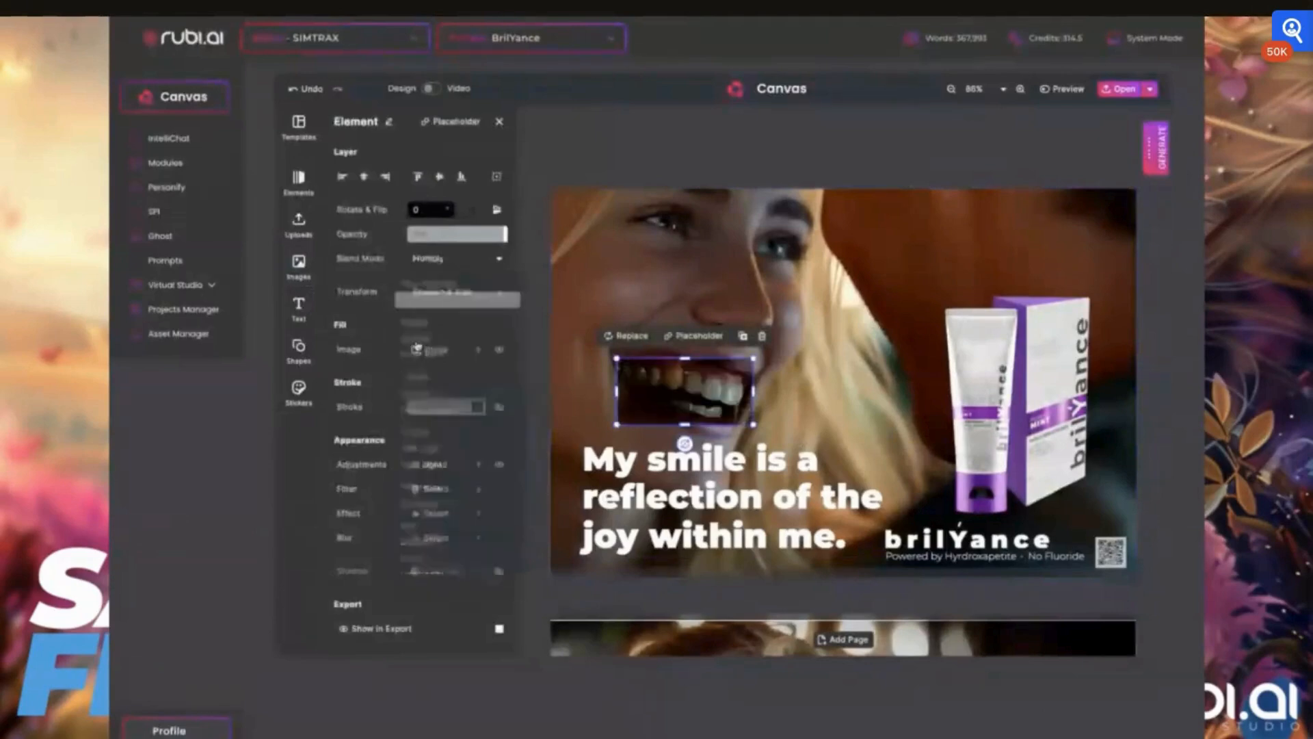
click(428, 262)
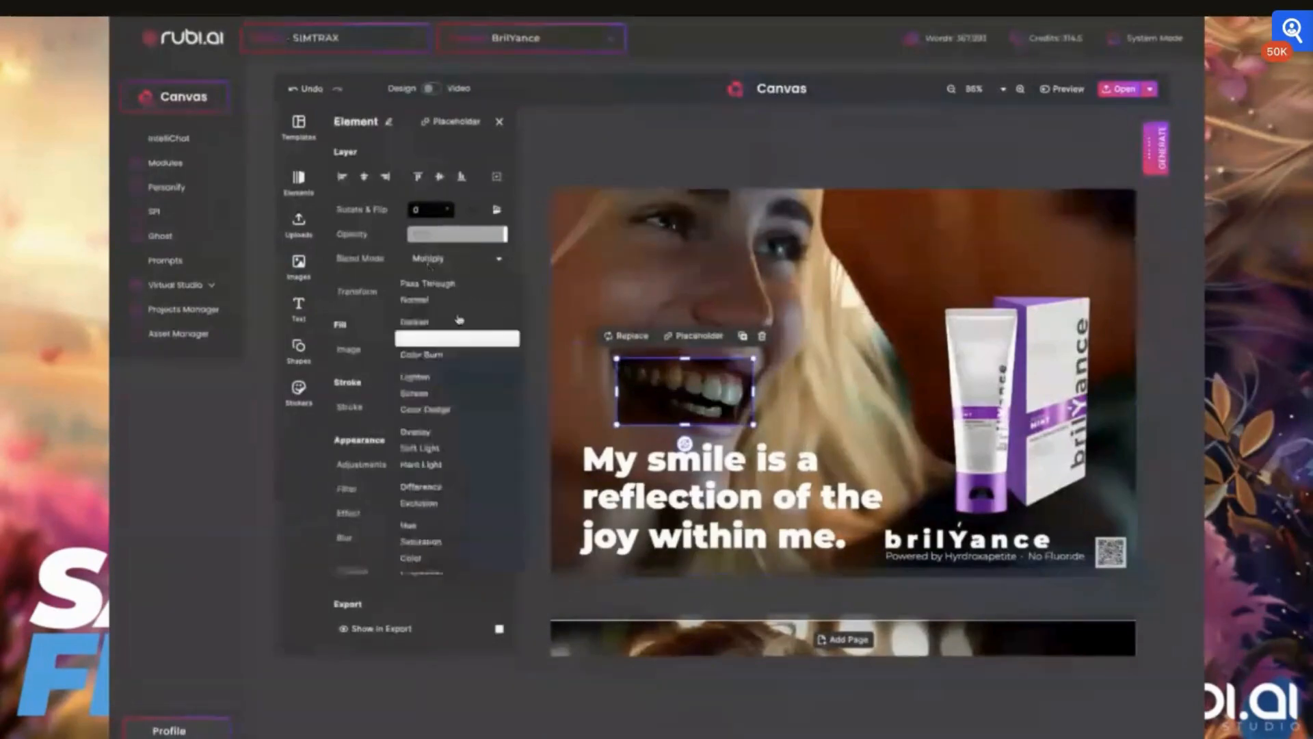
click(456, 376)
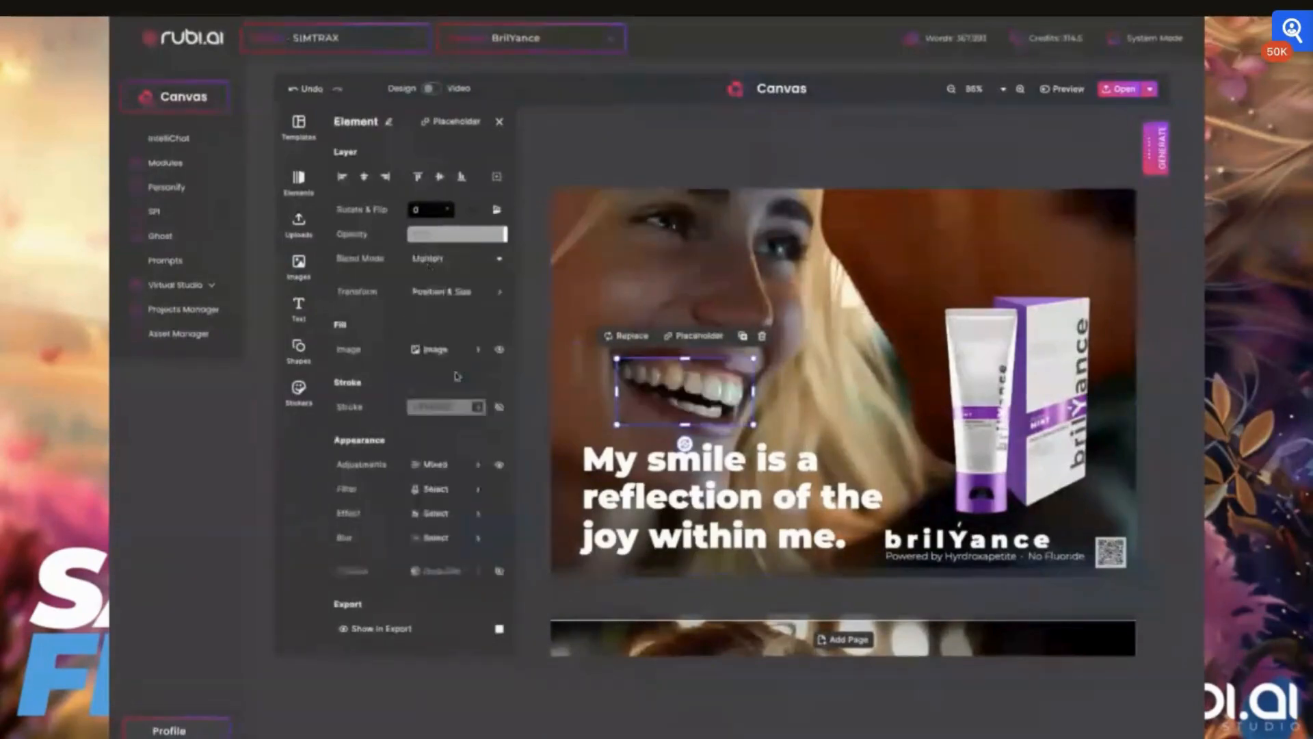
- Apply a light Gaussian blur to the teeth patch with low intensity
click(765, 441)
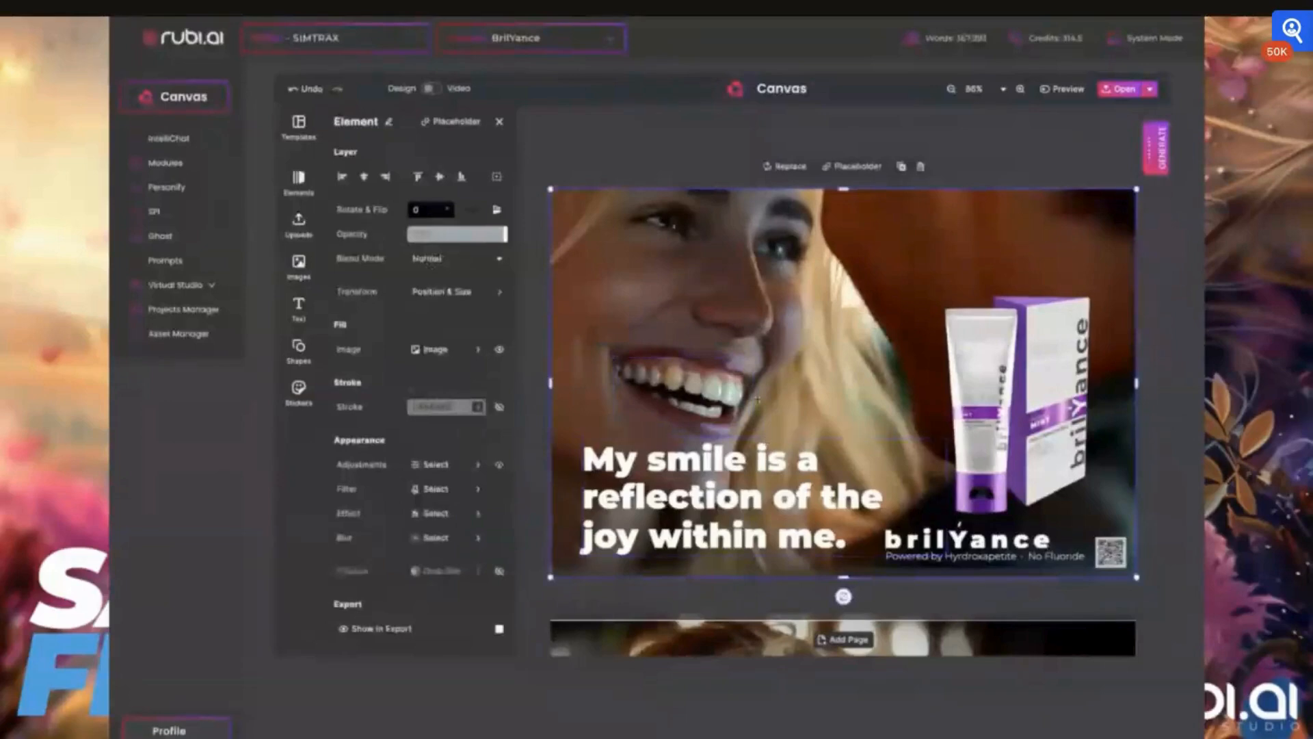
click(751, 362)
drag(753, 360, 745, 391)
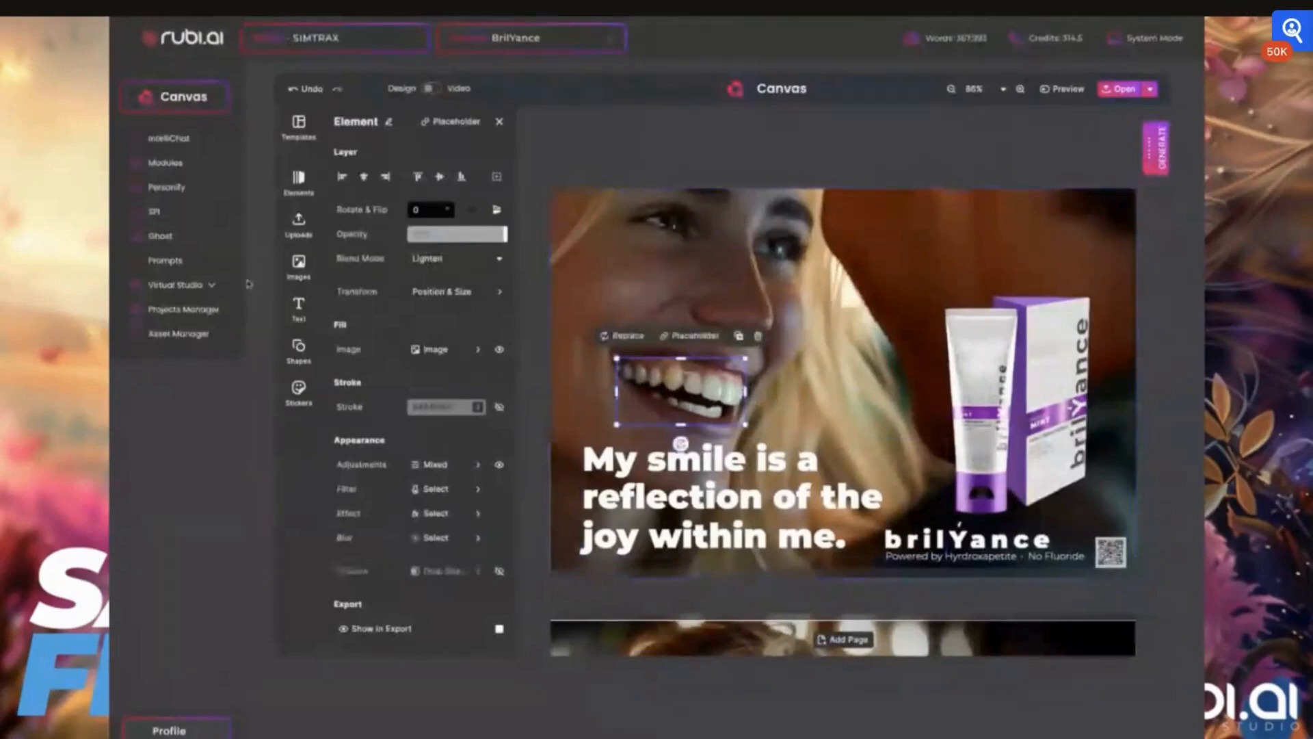
click(435, 538)
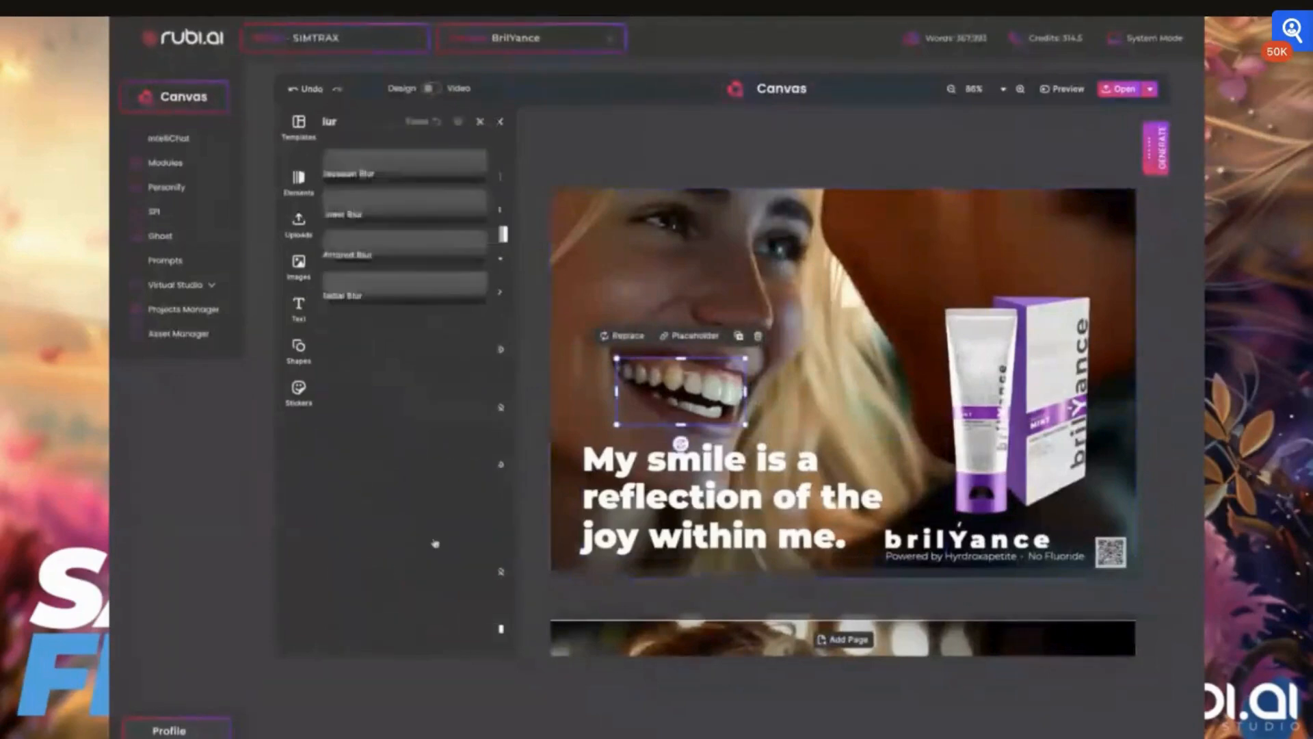
click(381, 173)
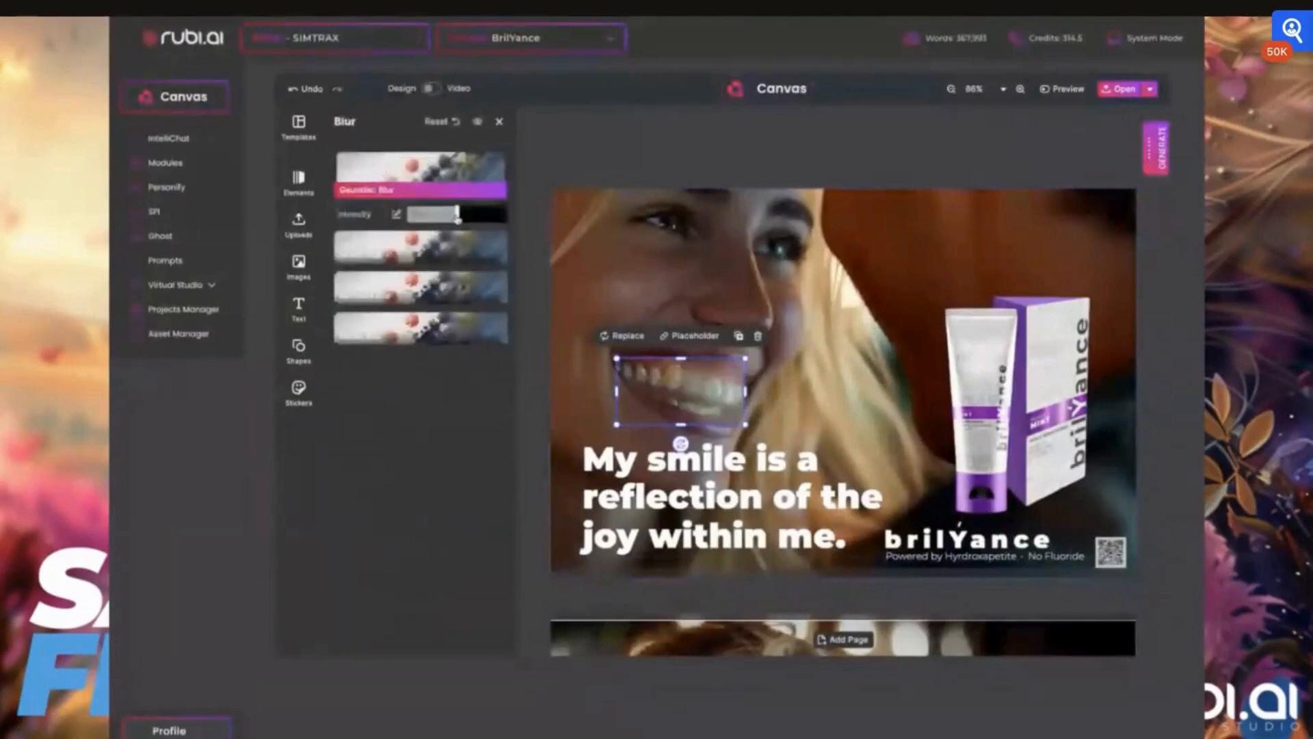
drag(457, 216, 409, 217)
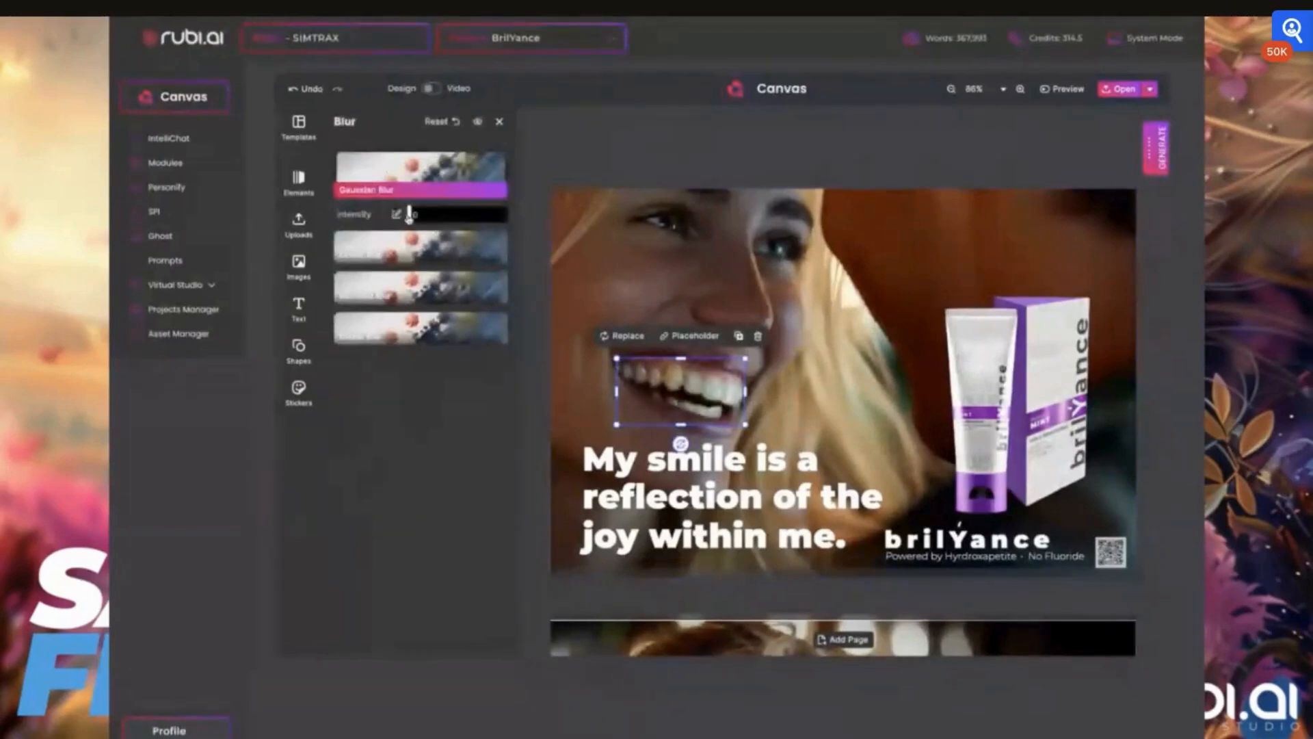
drag(409, 216, 411, 216)
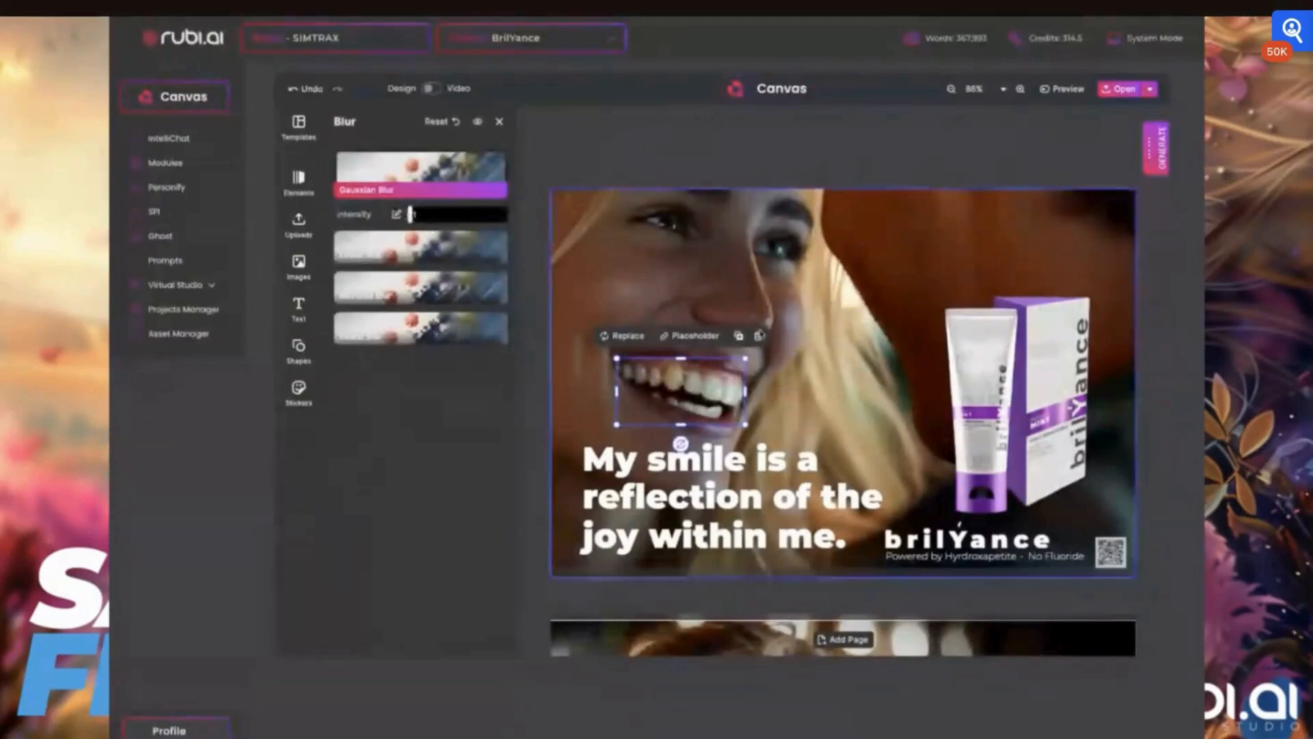
- Crop the teeth patch to about 17.7 x 8.7 mm by trimming its sides
click(697, 465)
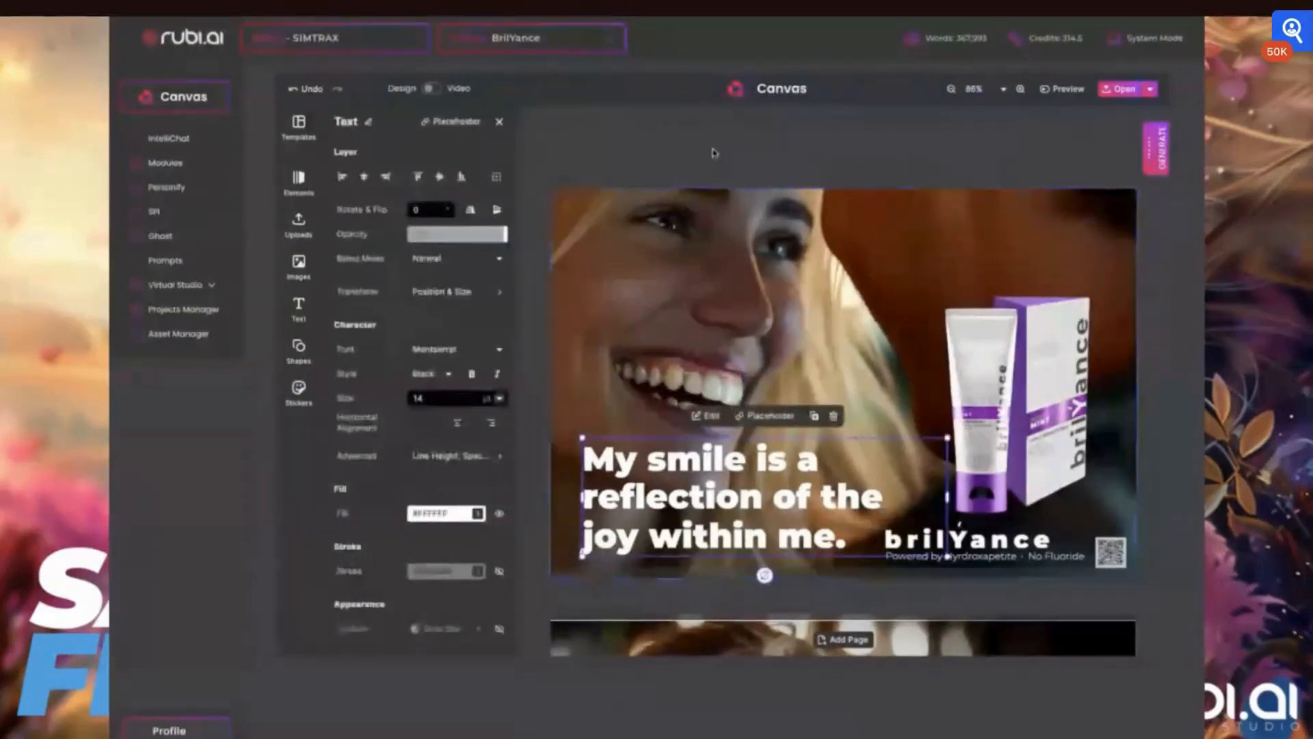
click(709, 220)
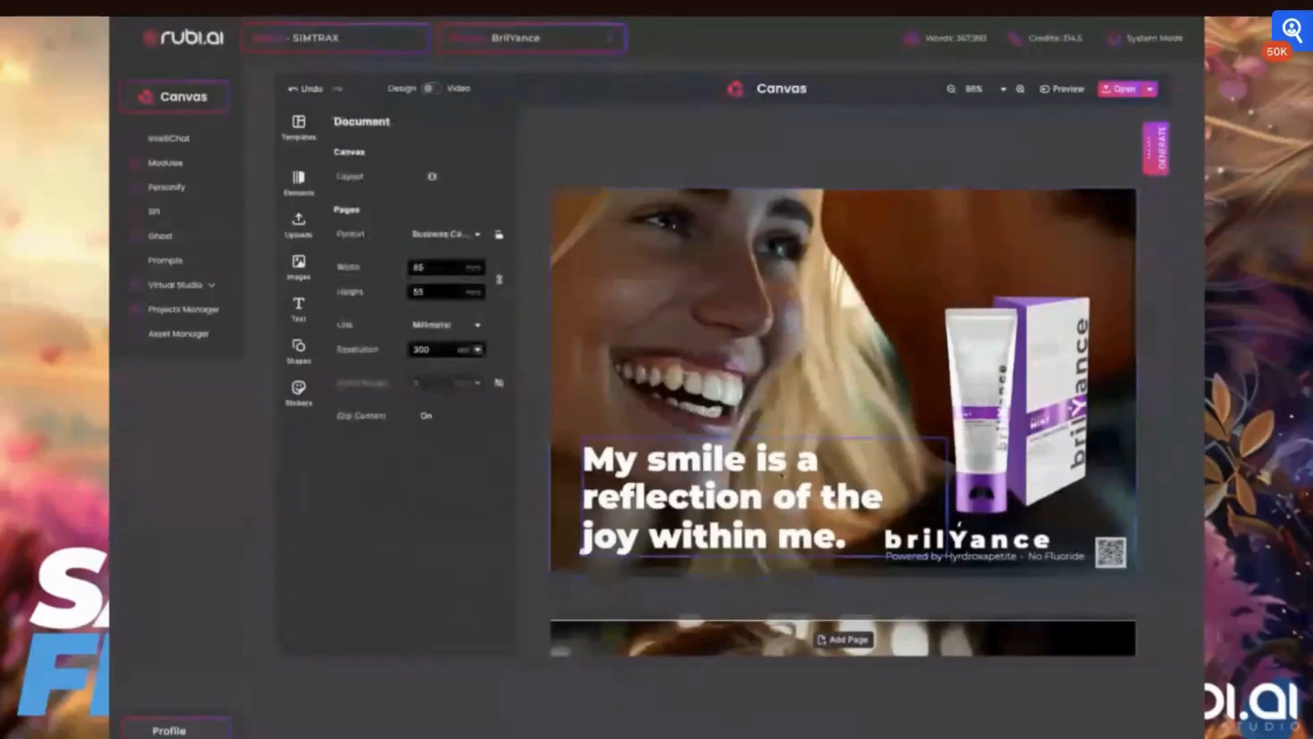
double_click(741, 420)
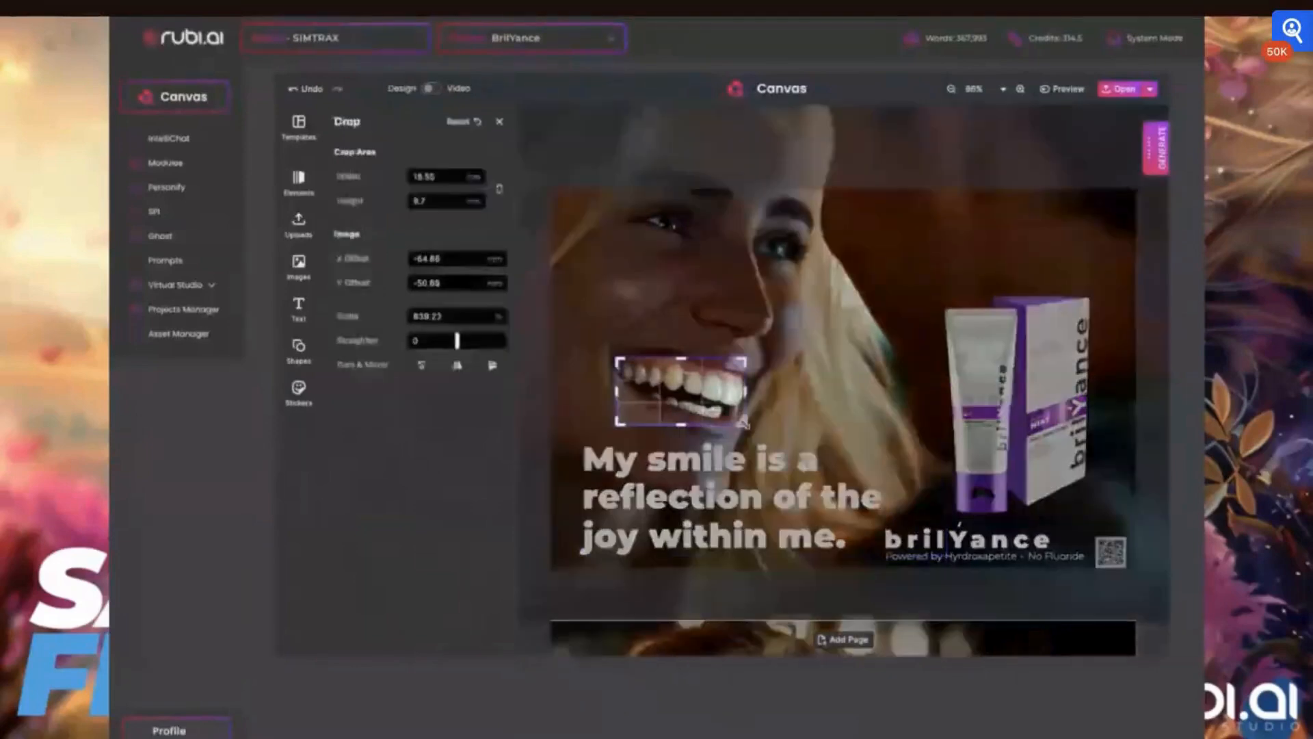
drag(742, 422, 744, 412)
mouse_move(618, 413)
mouse_down()
mouse_move(626, 393)
mouse_move(627, 415)
mouse_up()
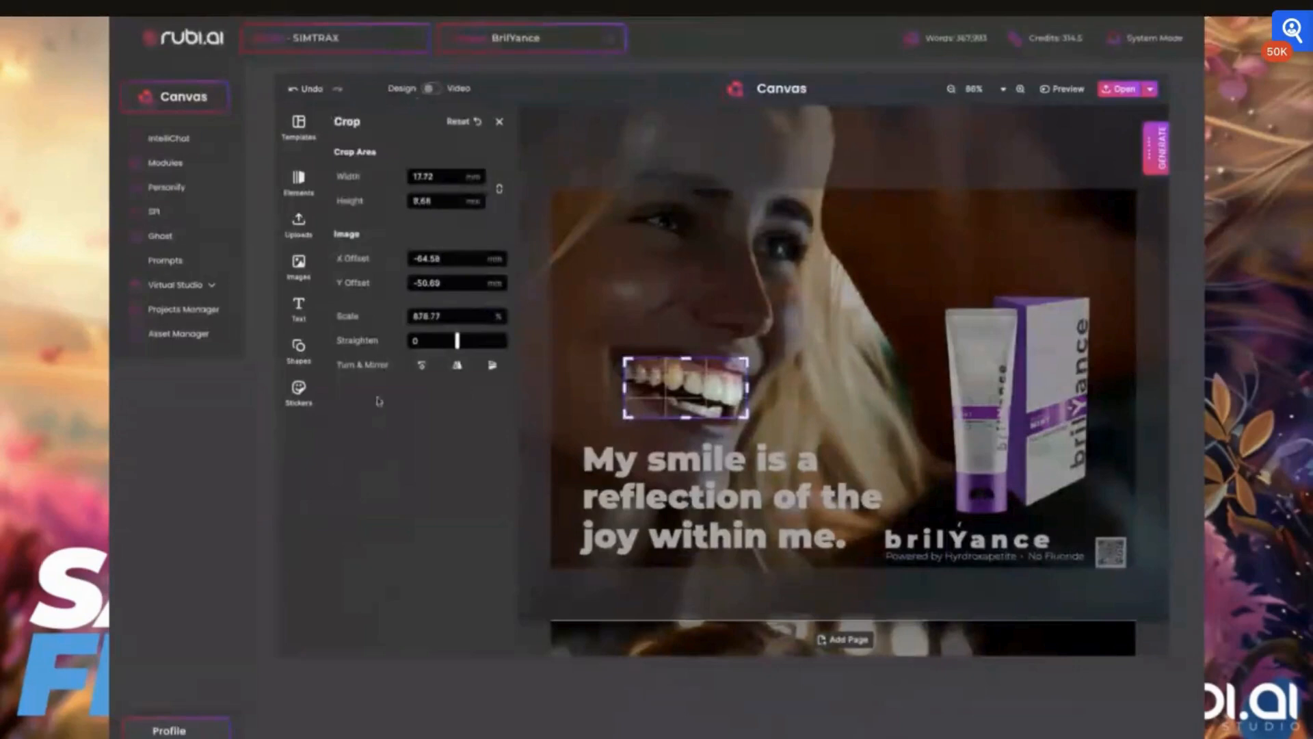
click(298, 263)
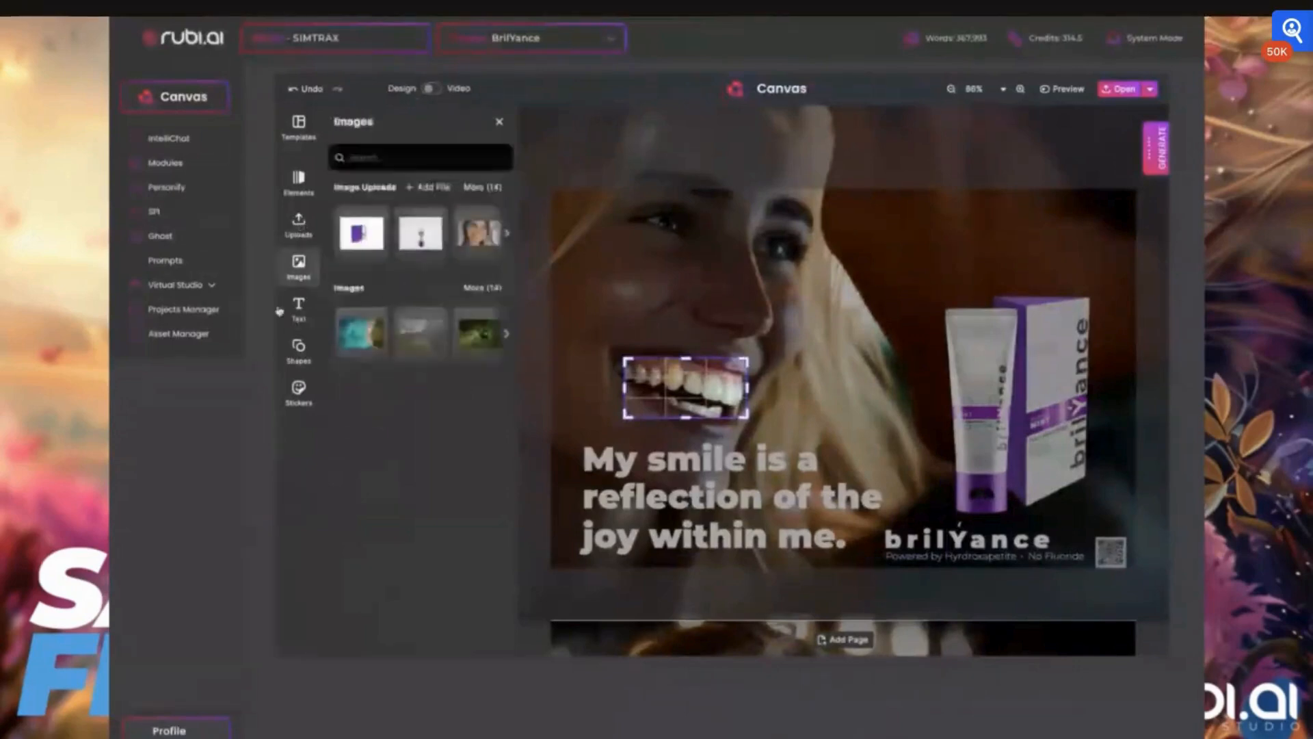
click(299, 309)
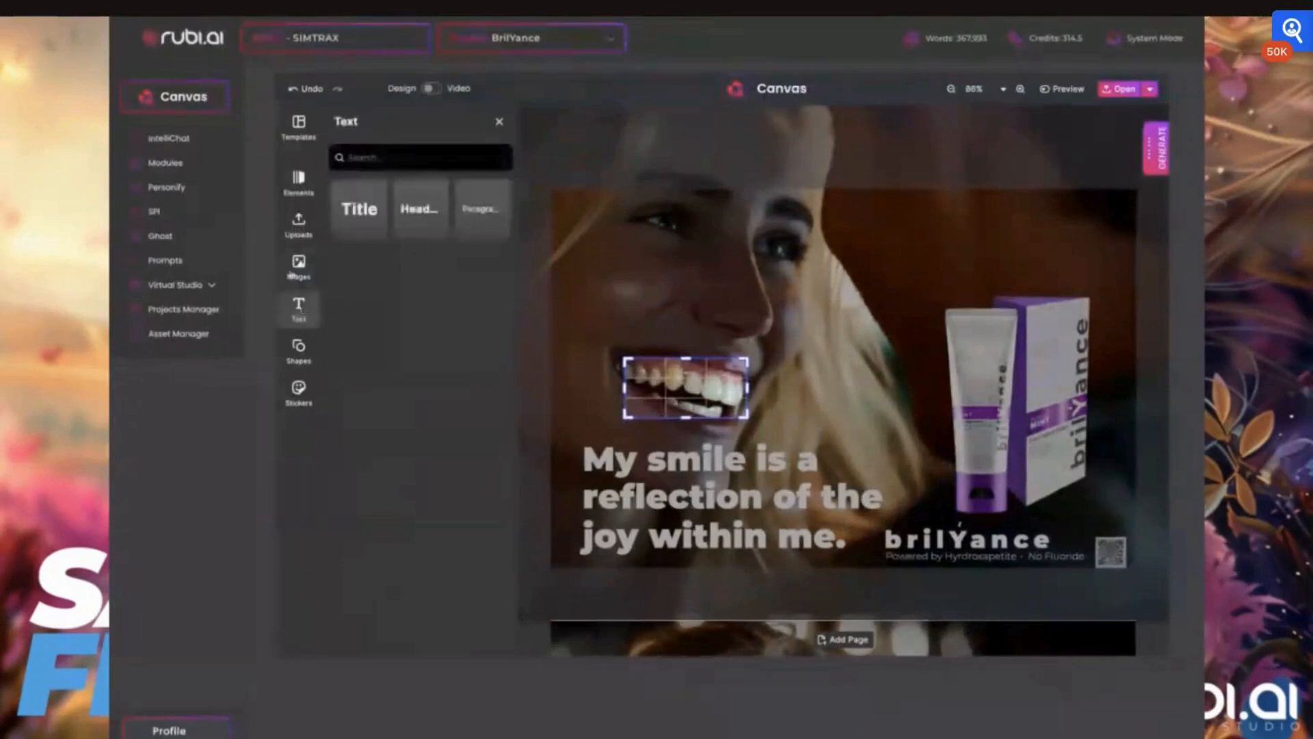
click(294, 273)
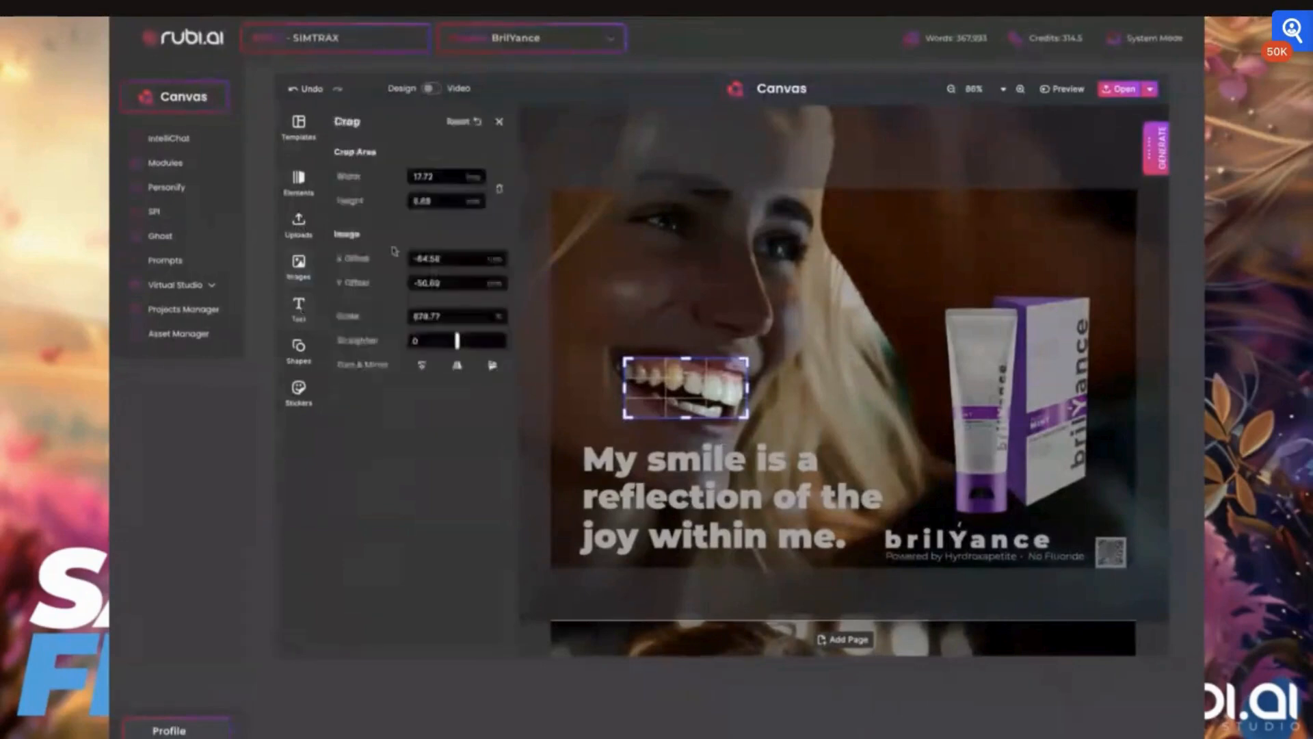
click(498, 122)
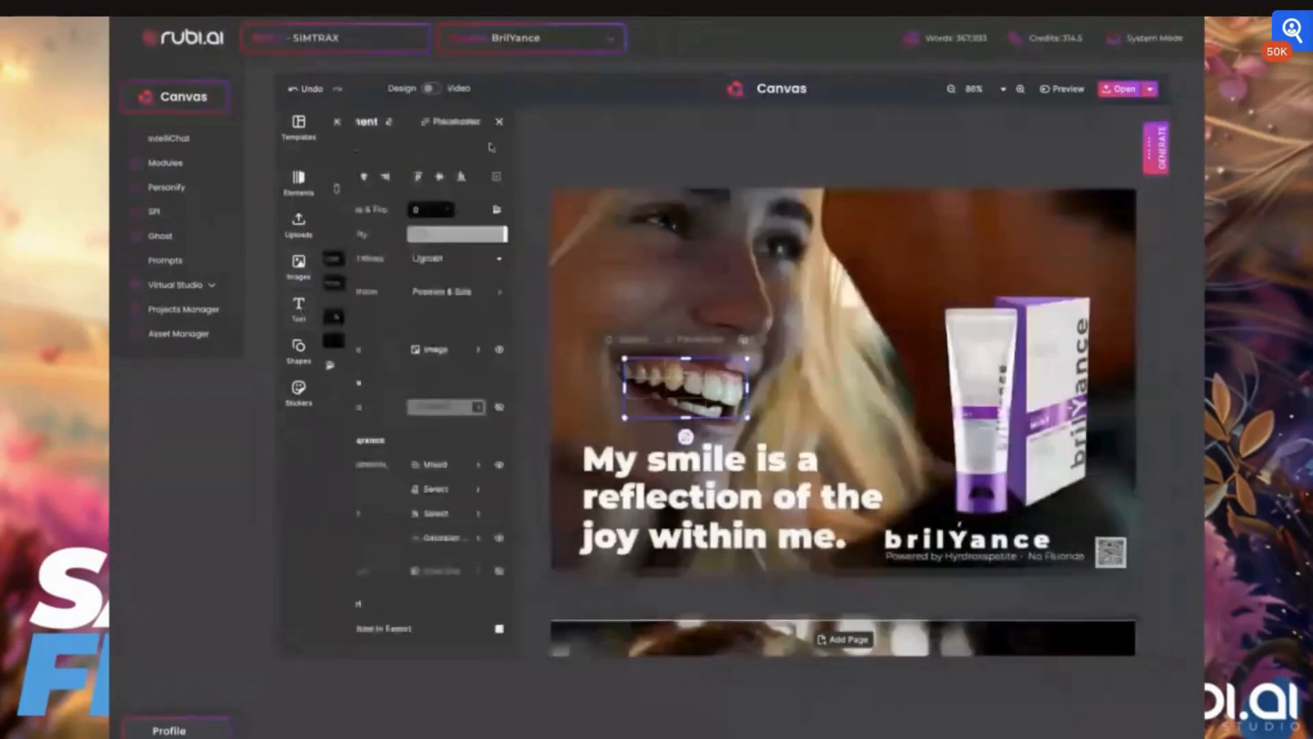
click(446, 535)
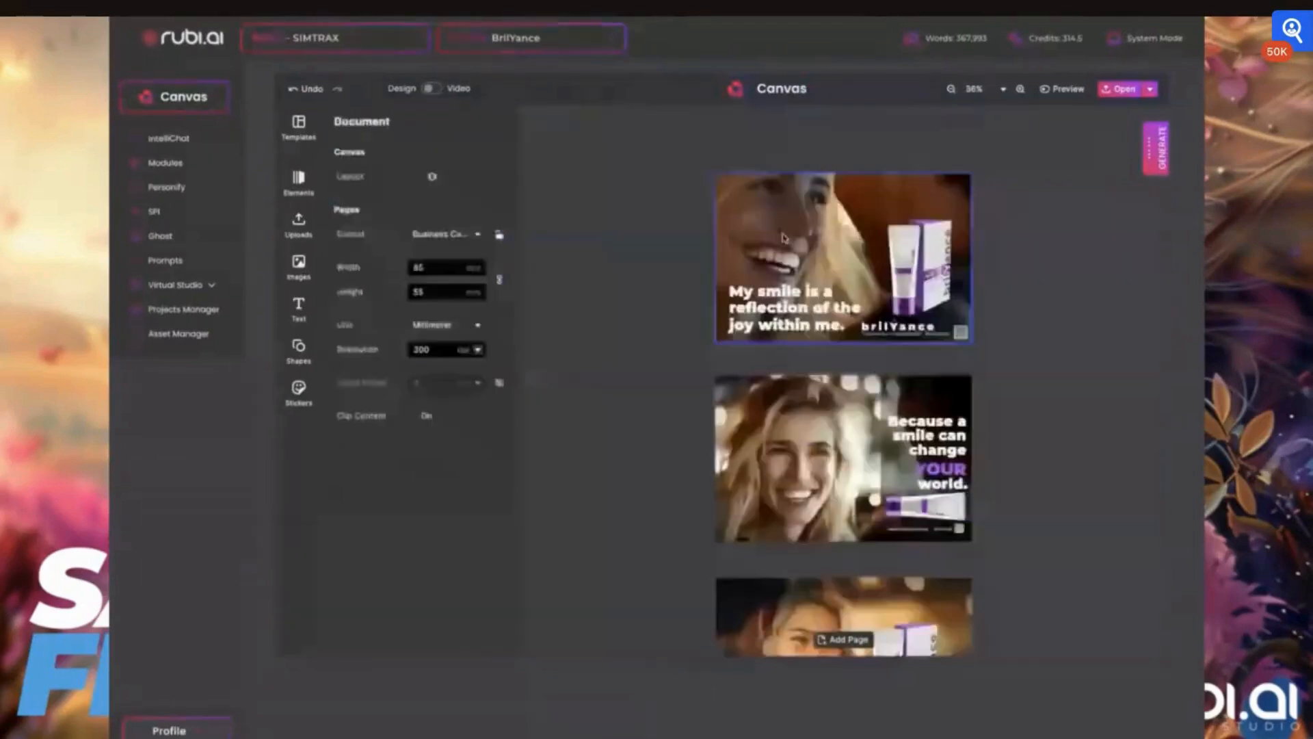
- Select the third card's background photo and browse its filter presets
scroll(844, 430, down, 1)
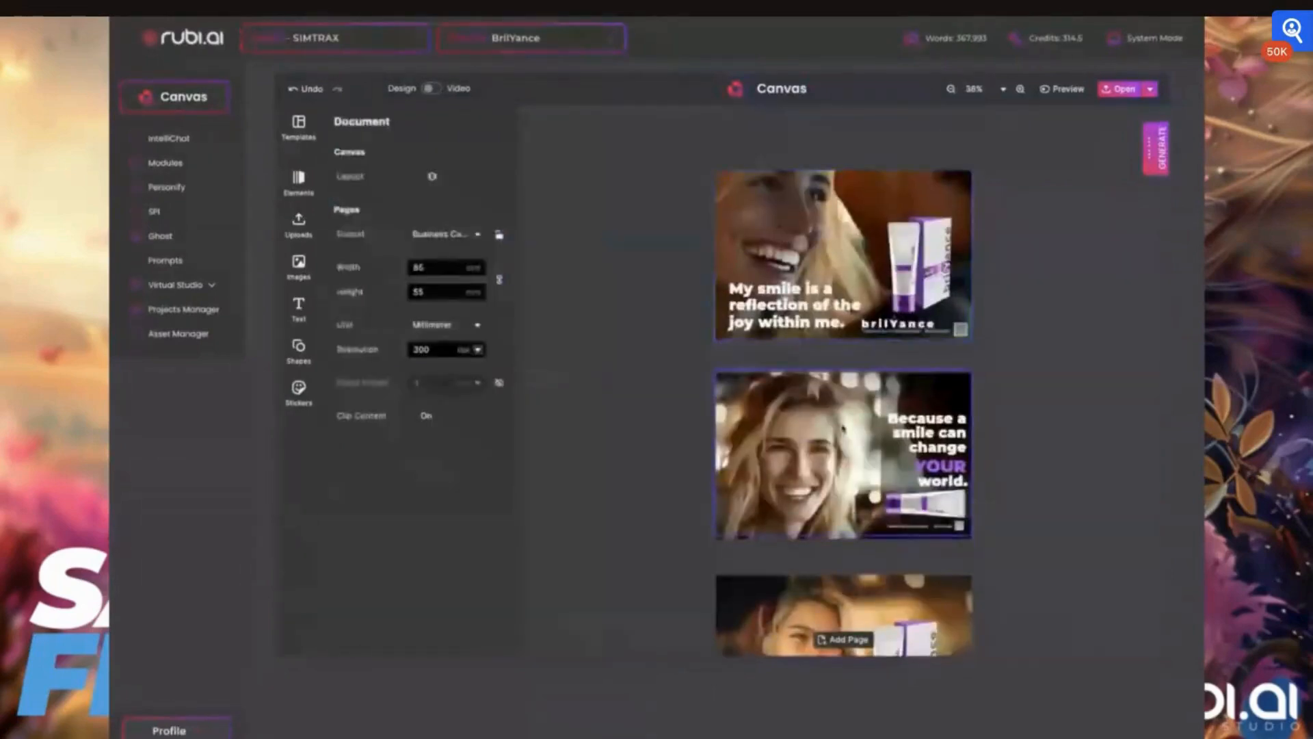
ctrl+scroll(843, 429, up, 5)
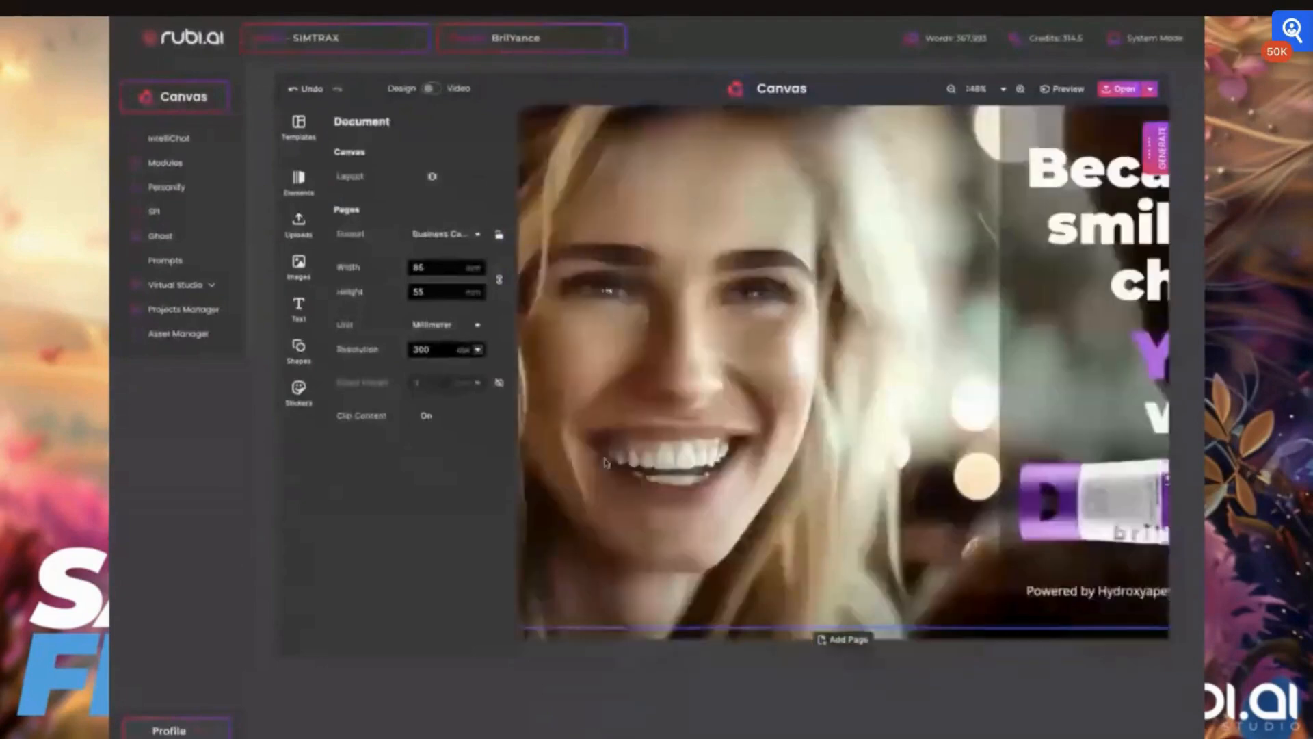
ctrl+scroll(833, 505, down, 5)
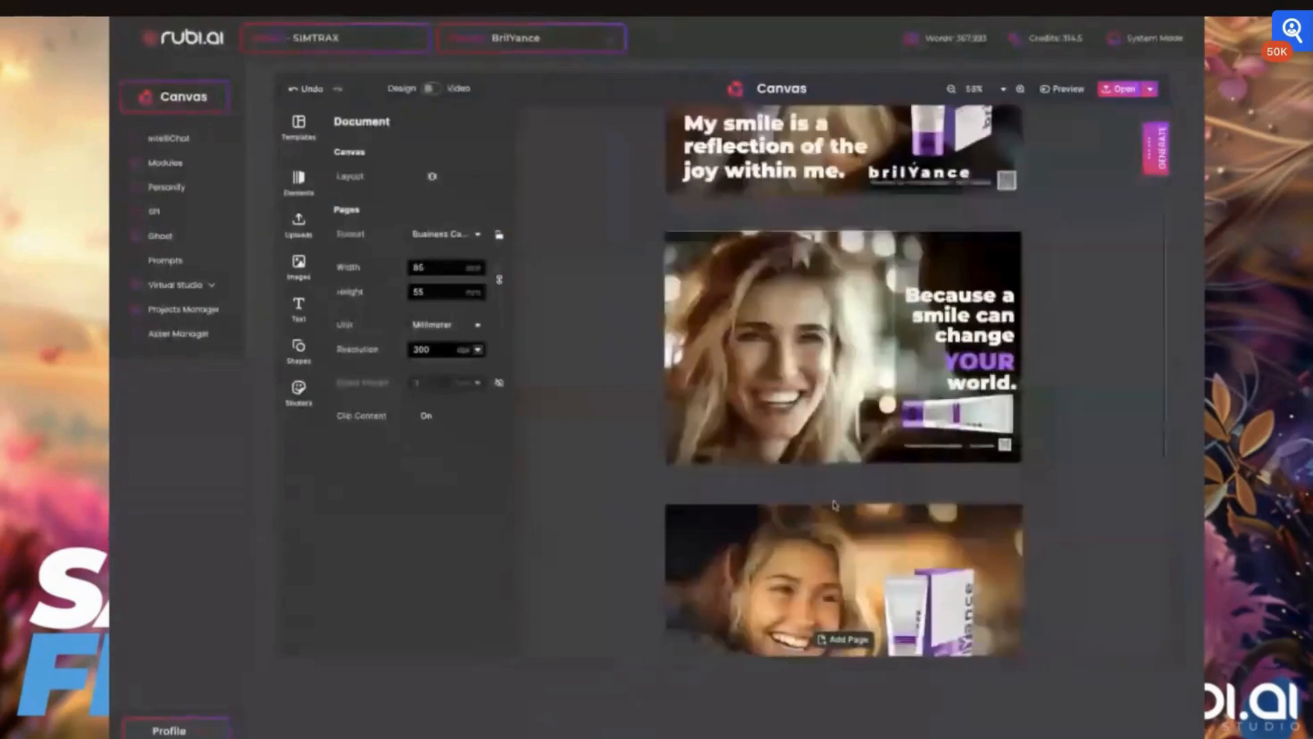
scroll(833, 505, down, 2)
click(716, 481)
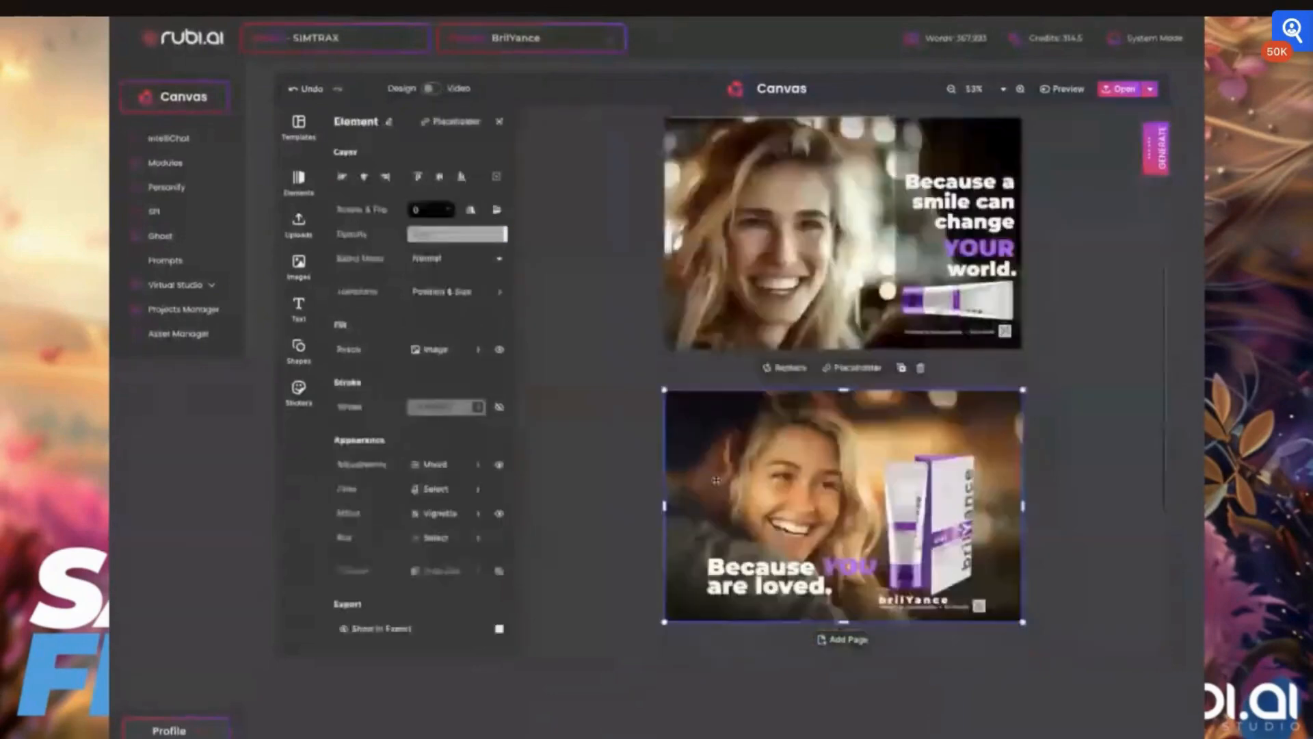
click(436, 489)
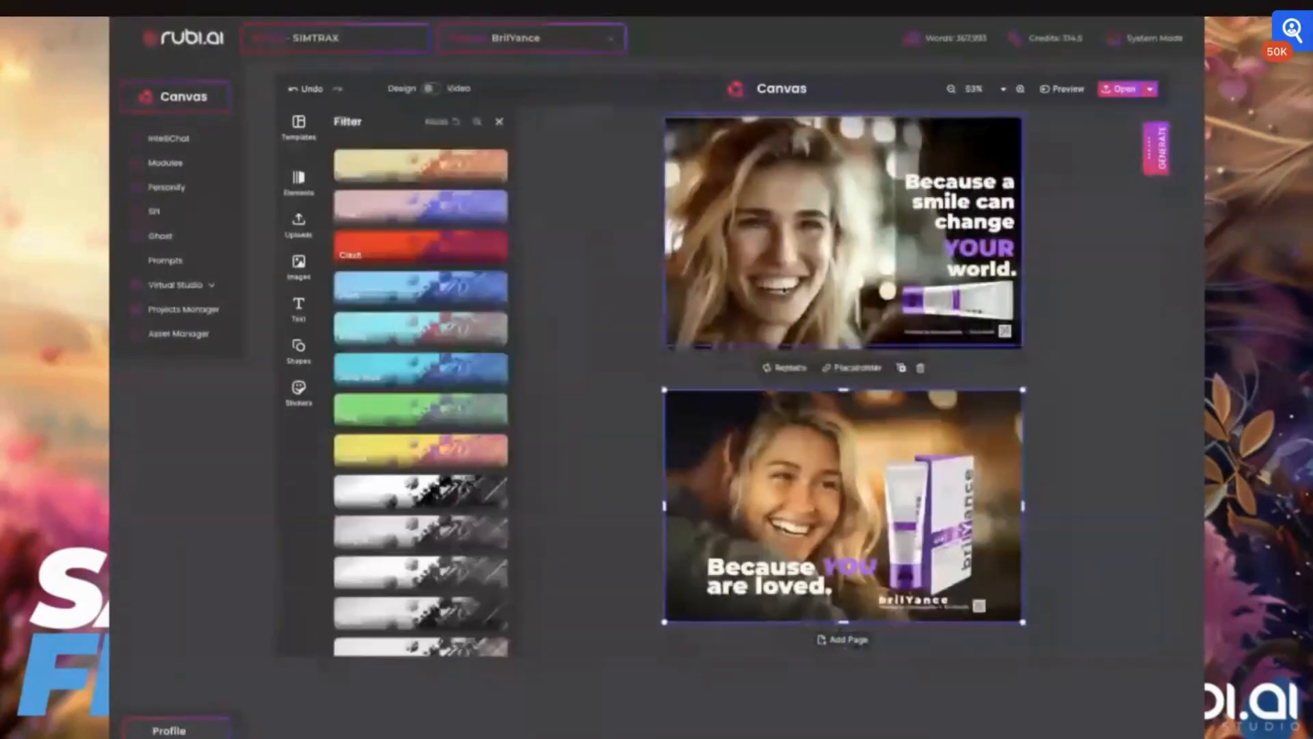
scroll(493, 486, down, 4)
scroll(494, 486, down, 5)
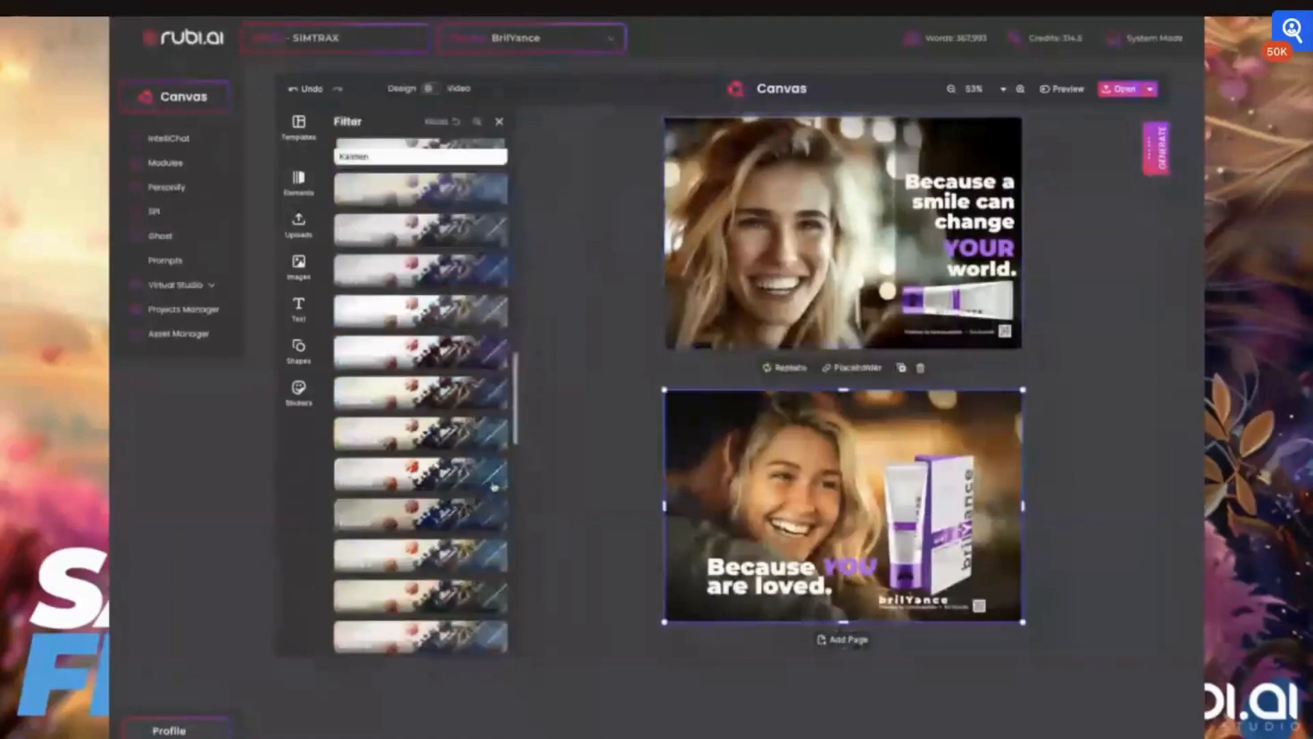
scroll(493, 485, up, 5)
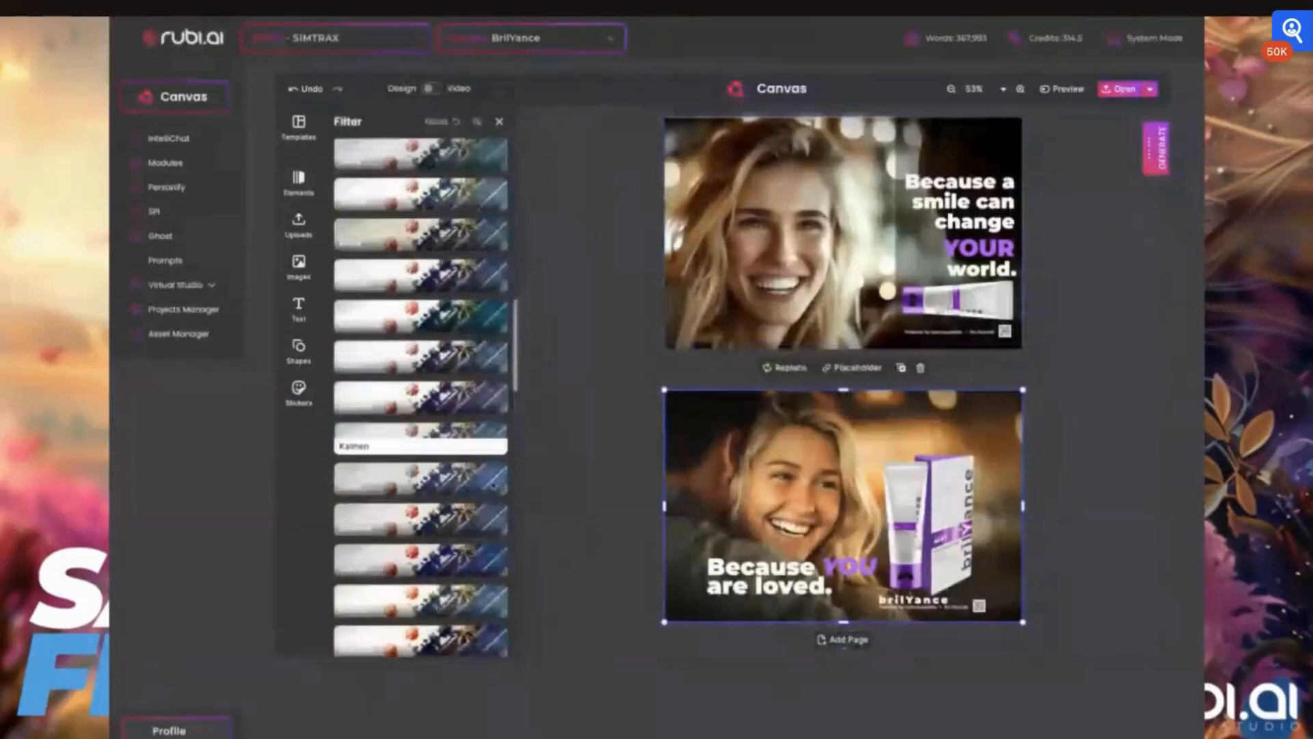
scroll(493, 483, down, 2)
scroll(383, 314, down, 3)
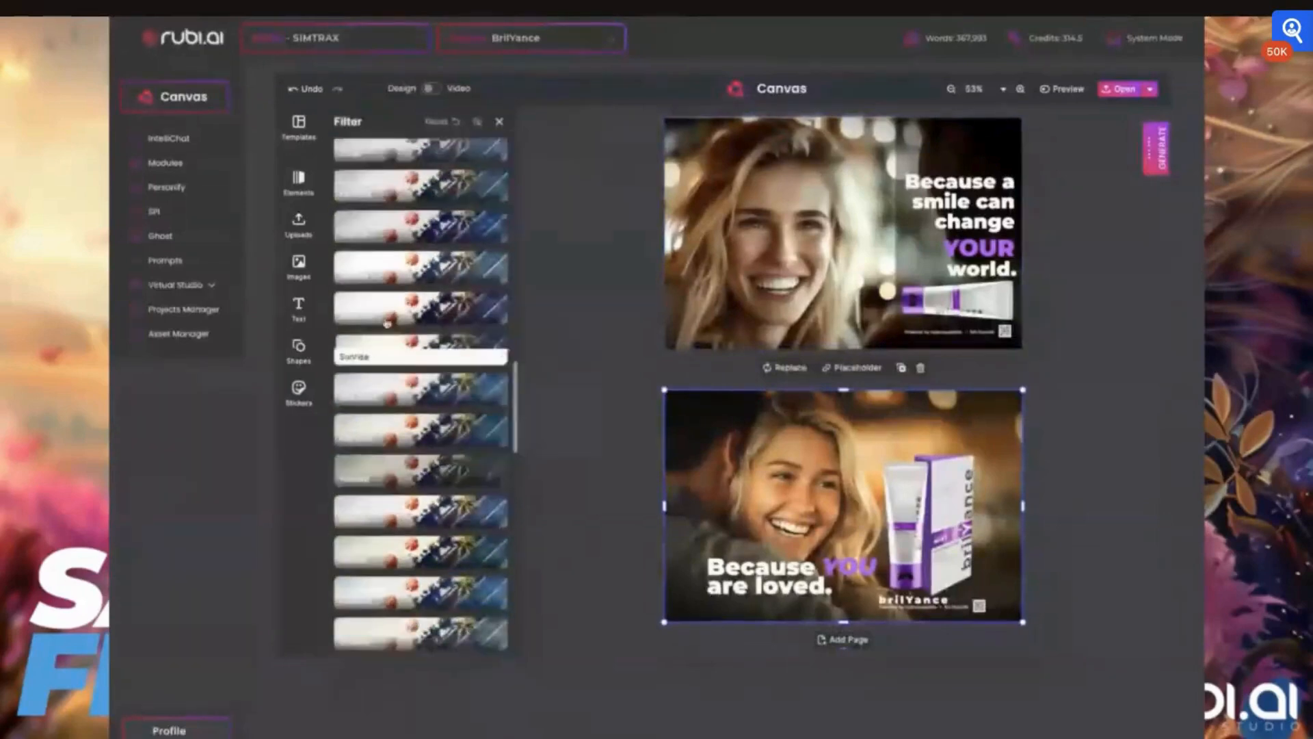
scroll(385, 320, up, 2)
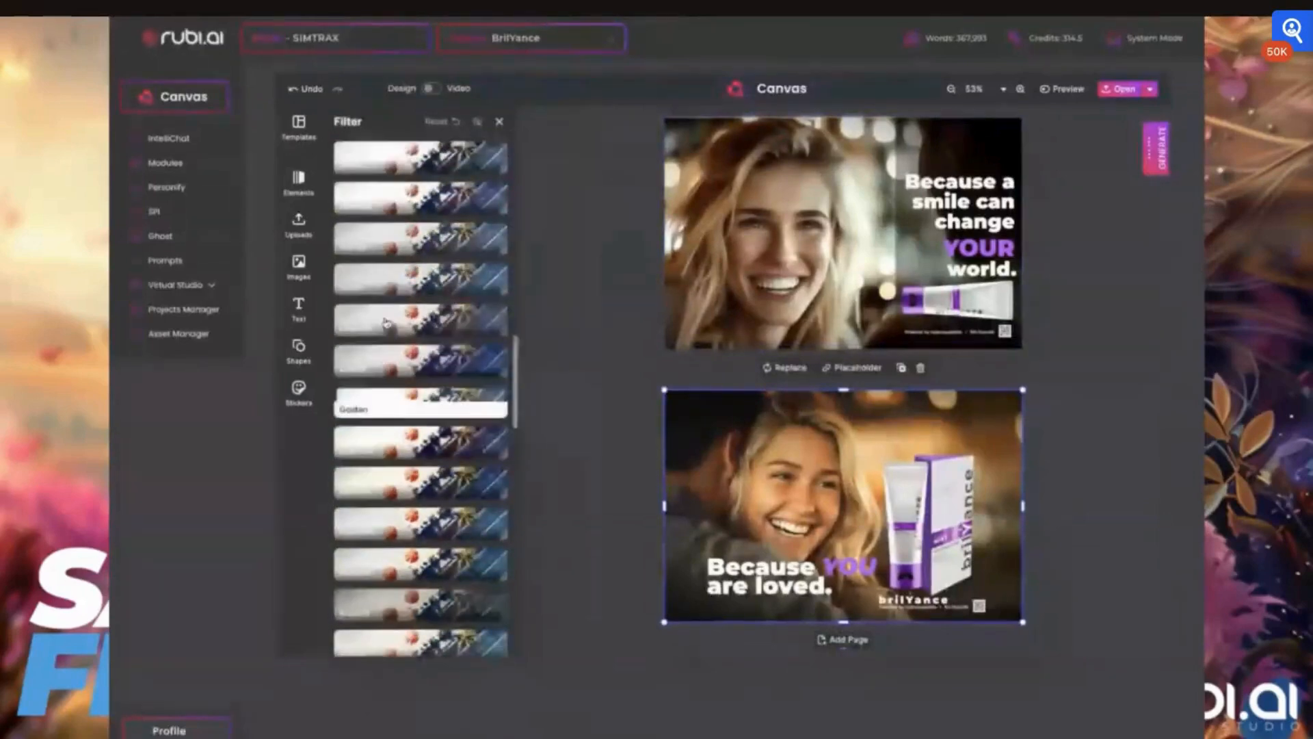
scroll(385, 322, up, 1)
scroll(387, 322, up, 1)
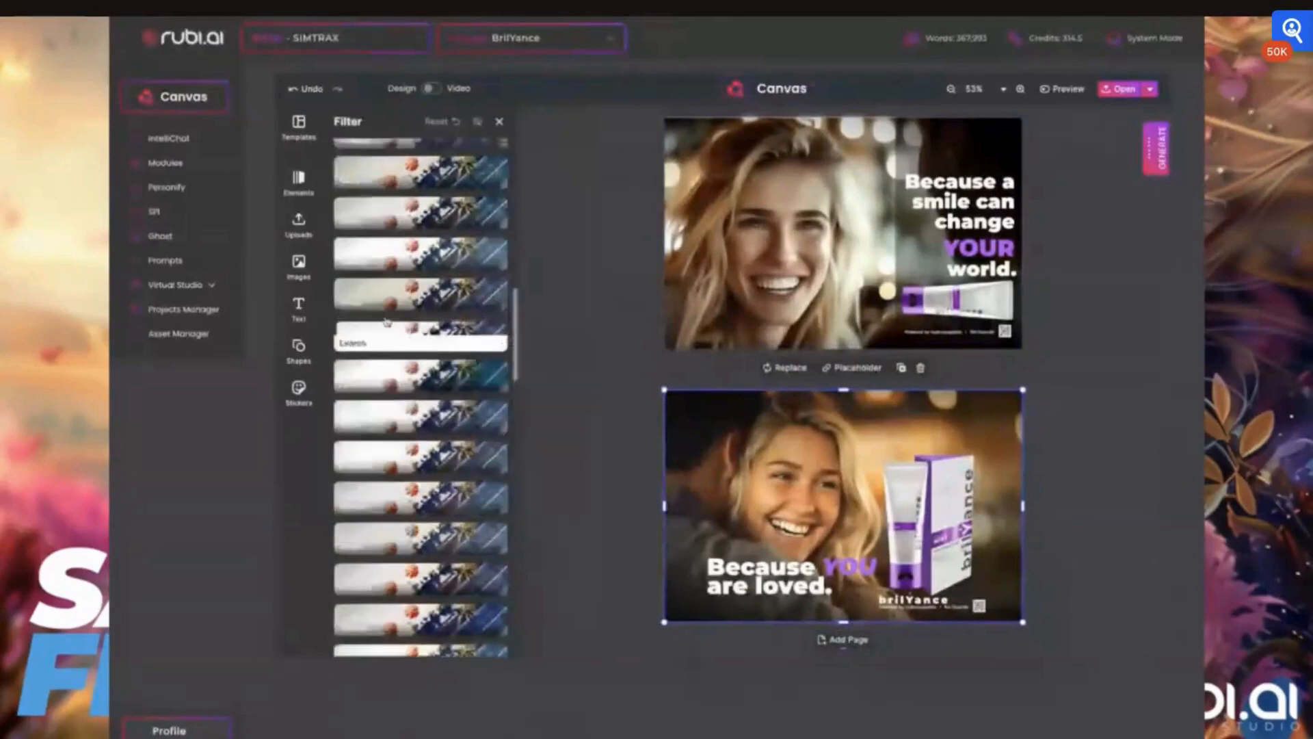
scroll(387, 321, up, 1)
scroll(386, 321, up, 3)
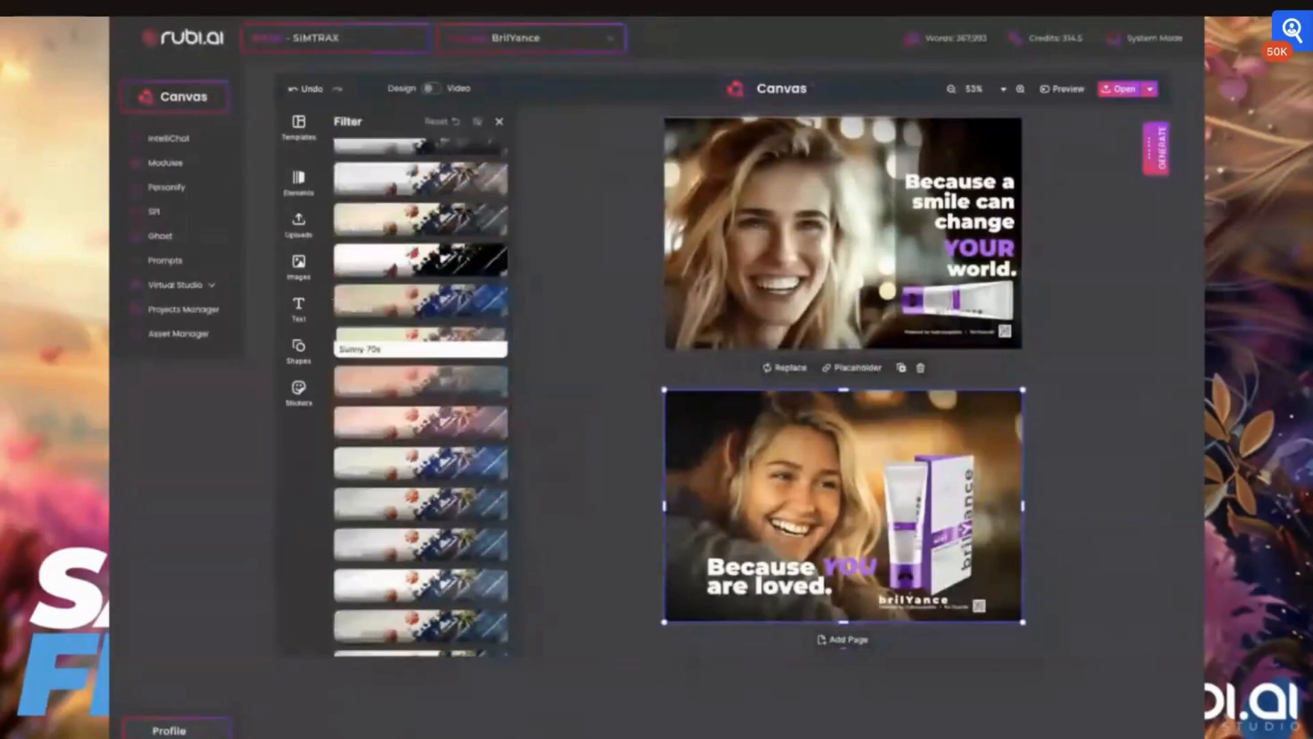
- Apply the Sepia filter to the third card's background photo
click(381, 335)
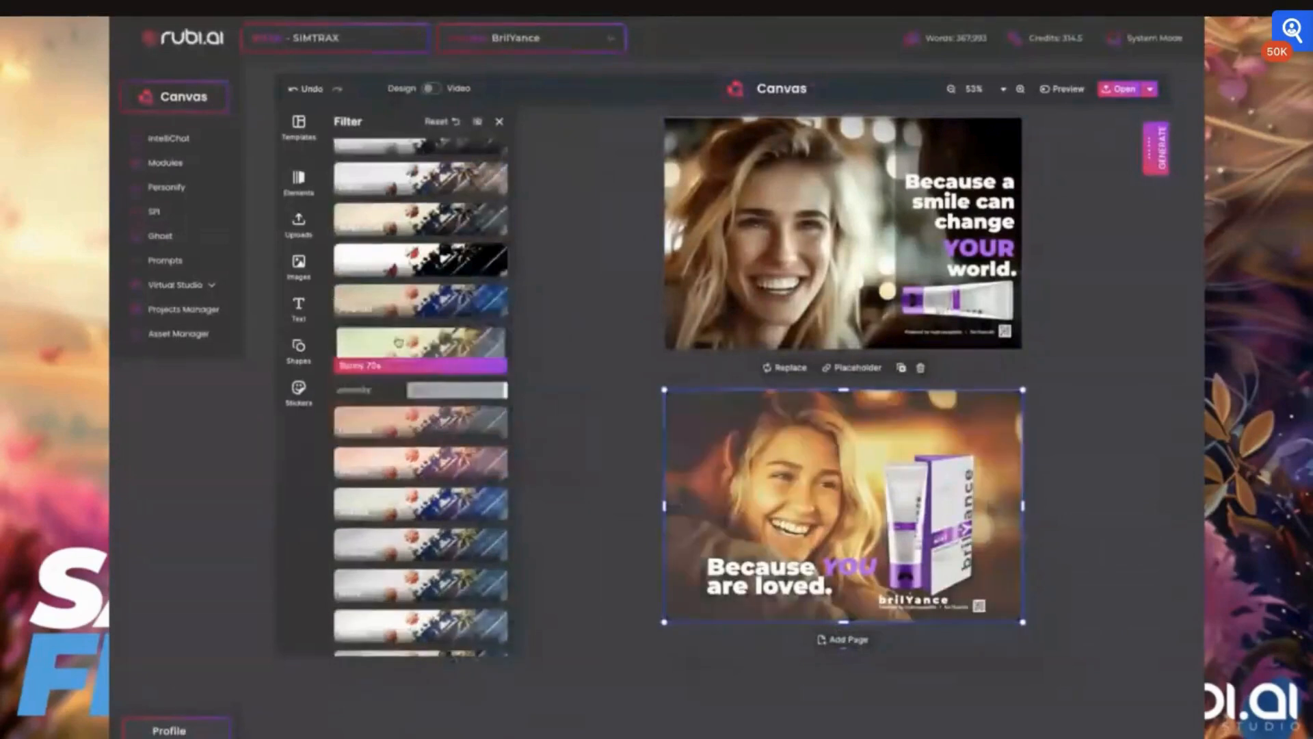
click(393, 304)
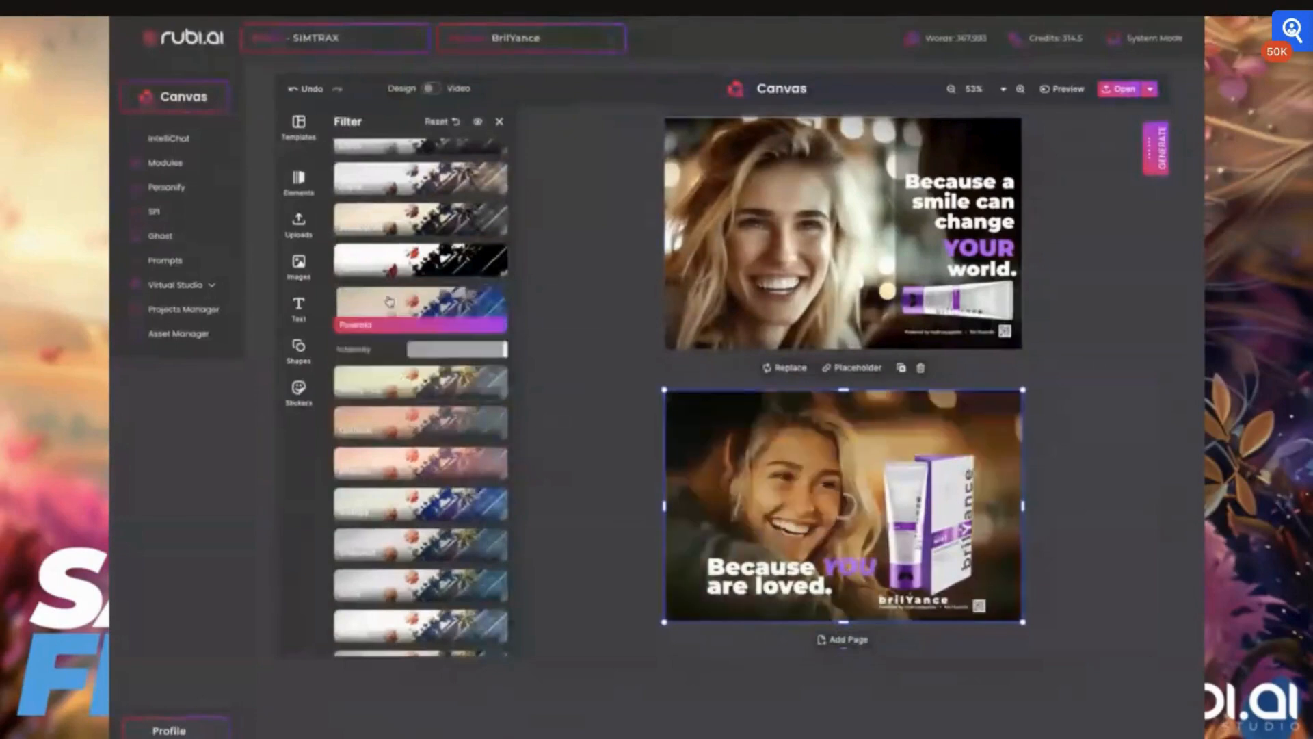
scroll(410, 281, up, 2)
scroll(414, 260, up, 1)
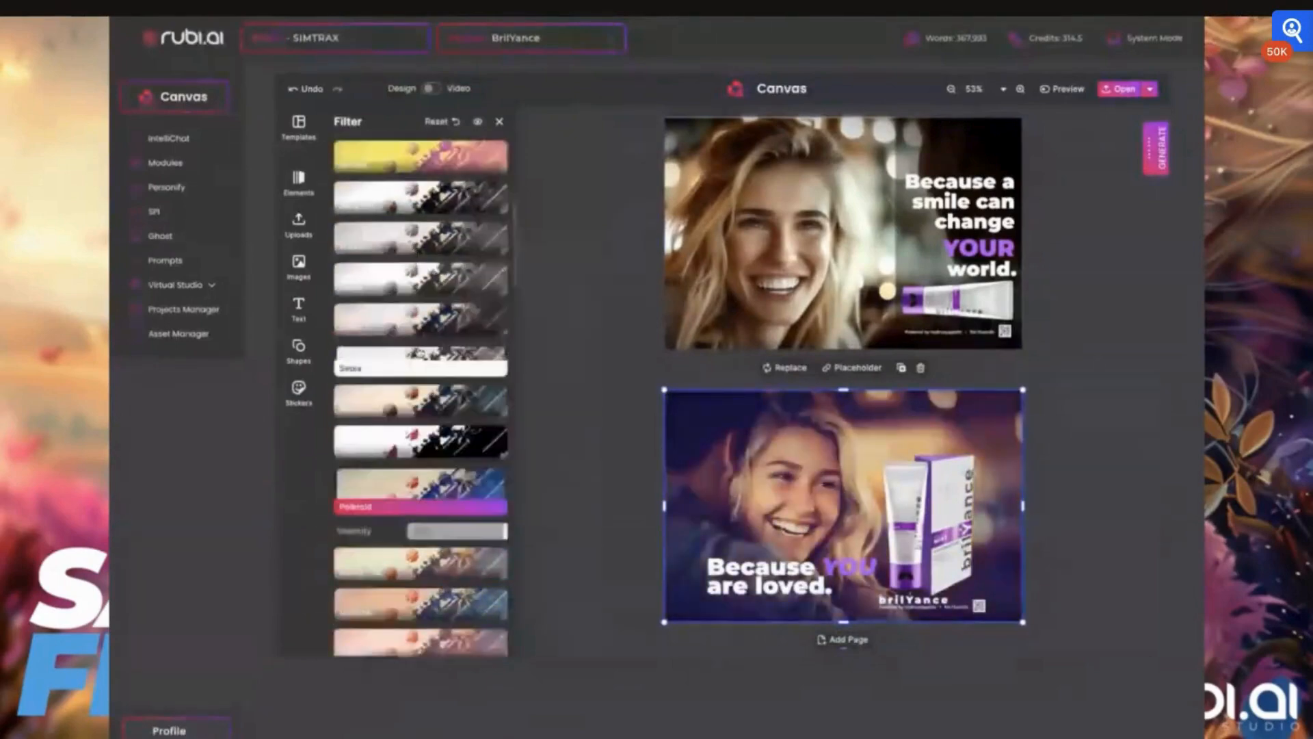
click(393, 357)
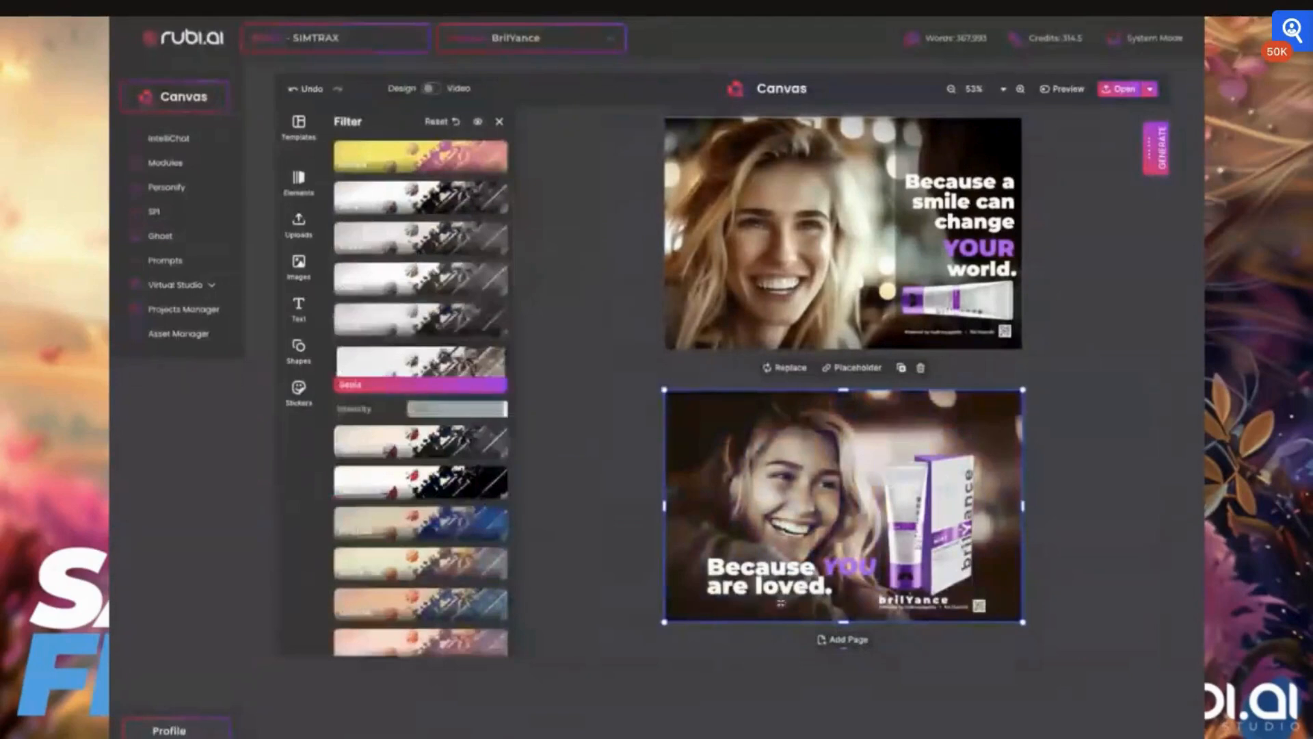
- Nudge the 'Because YOU are loved.' headline slightly lower on the third card
click(807, 567)
drag(807, 567, 792, 588)
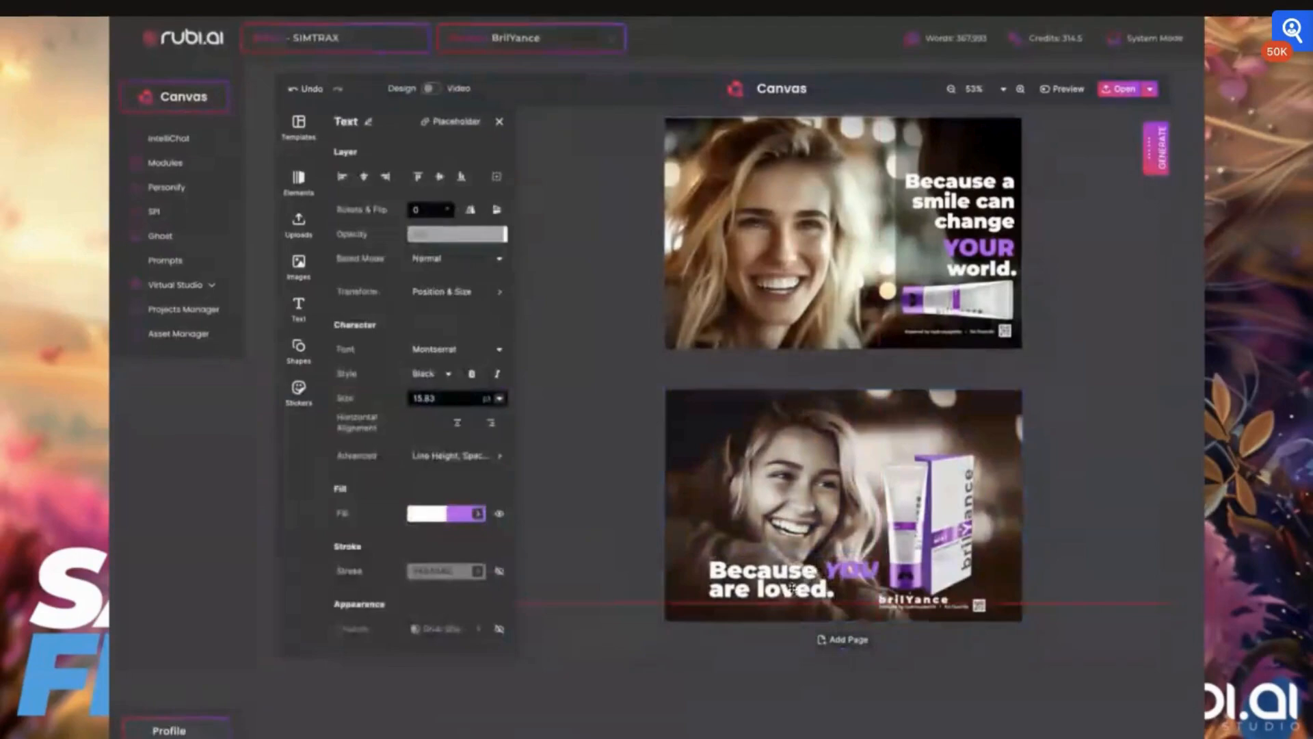
click(958, 643)
- Save the design
scroll(963, 589, up, 5)
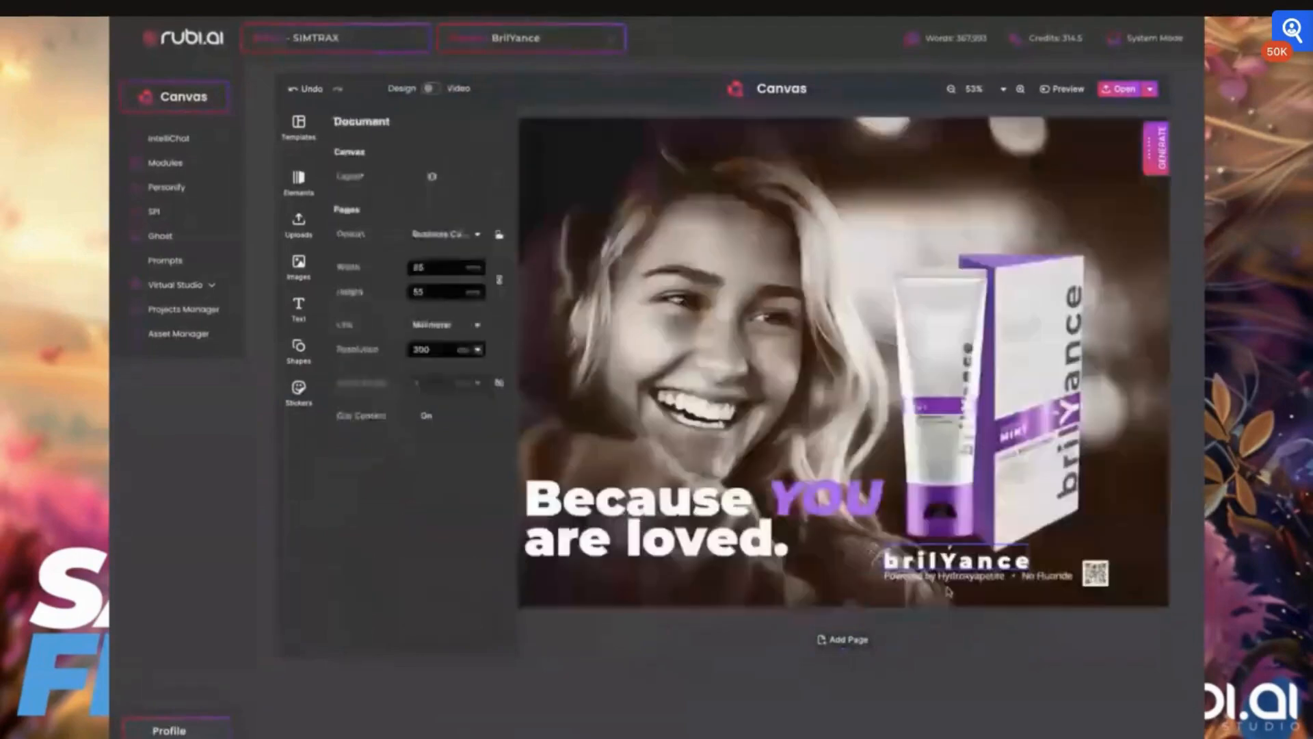
scroll(948, 592, down, 2)
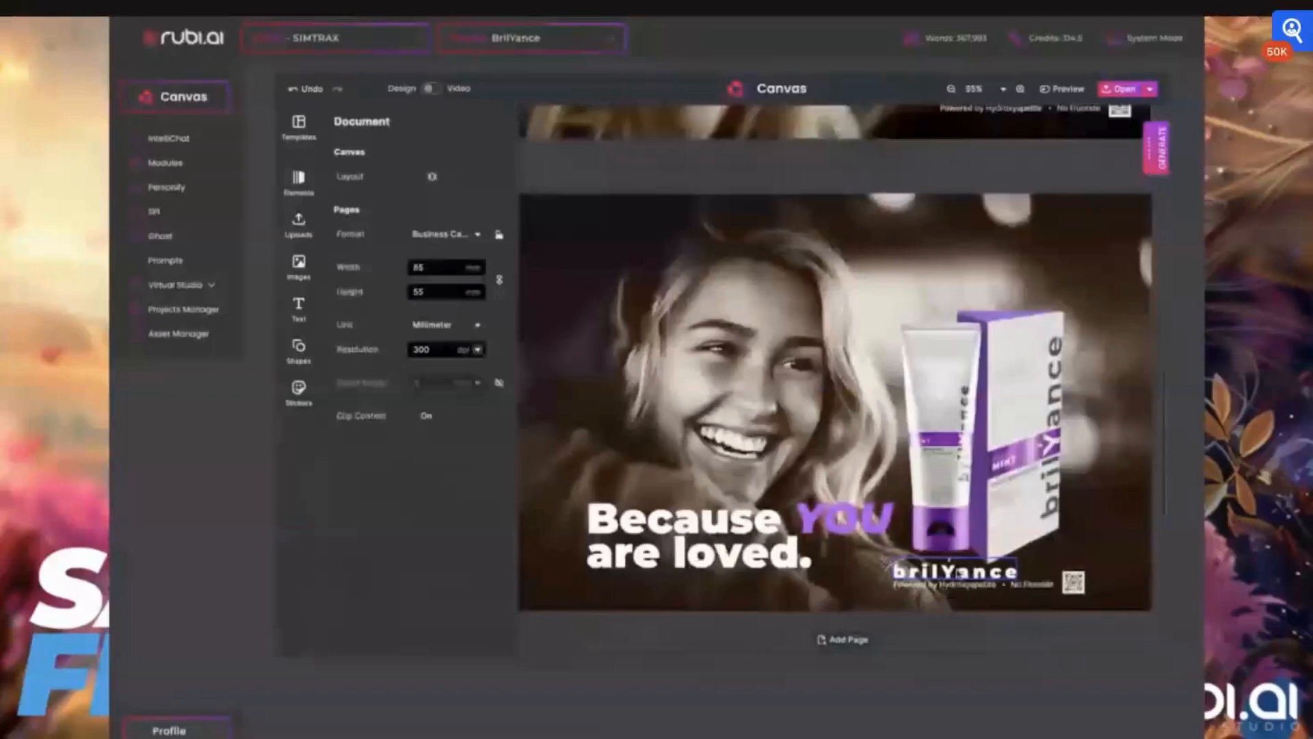
scroll(882, 528, down, 2)
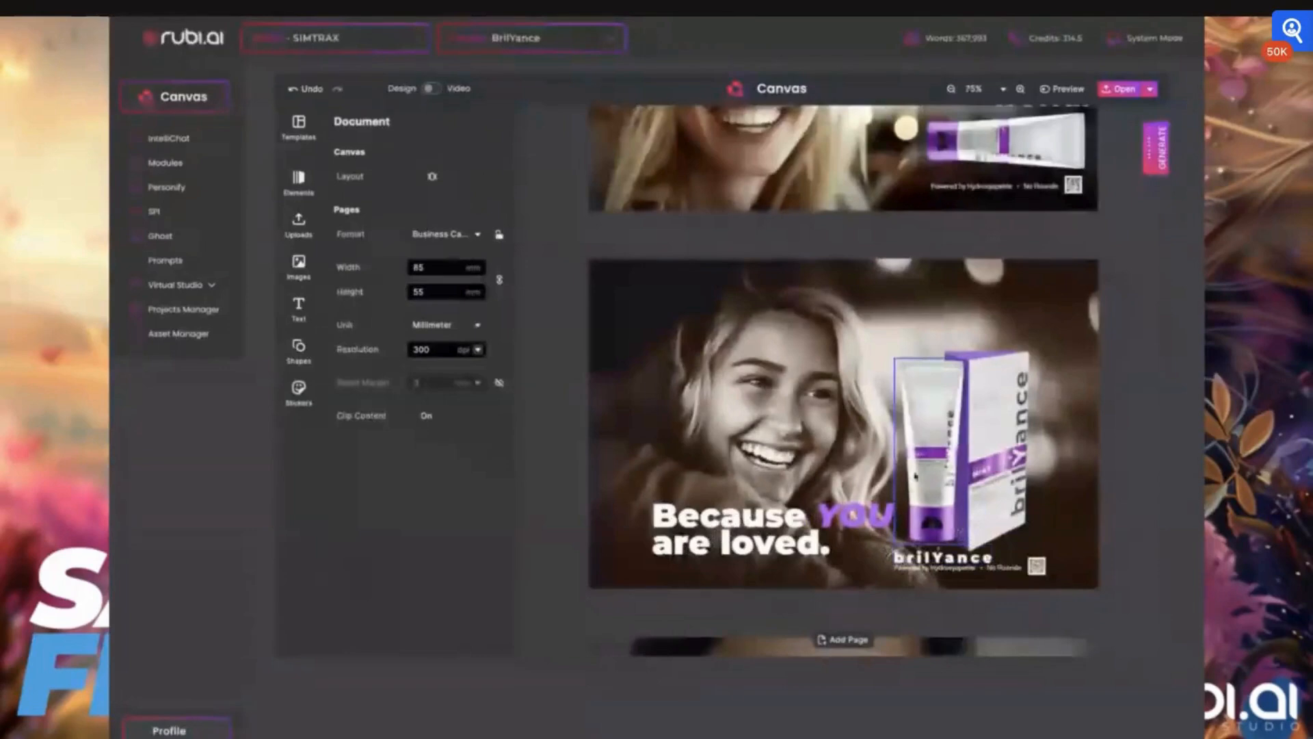
click(1051, 273)
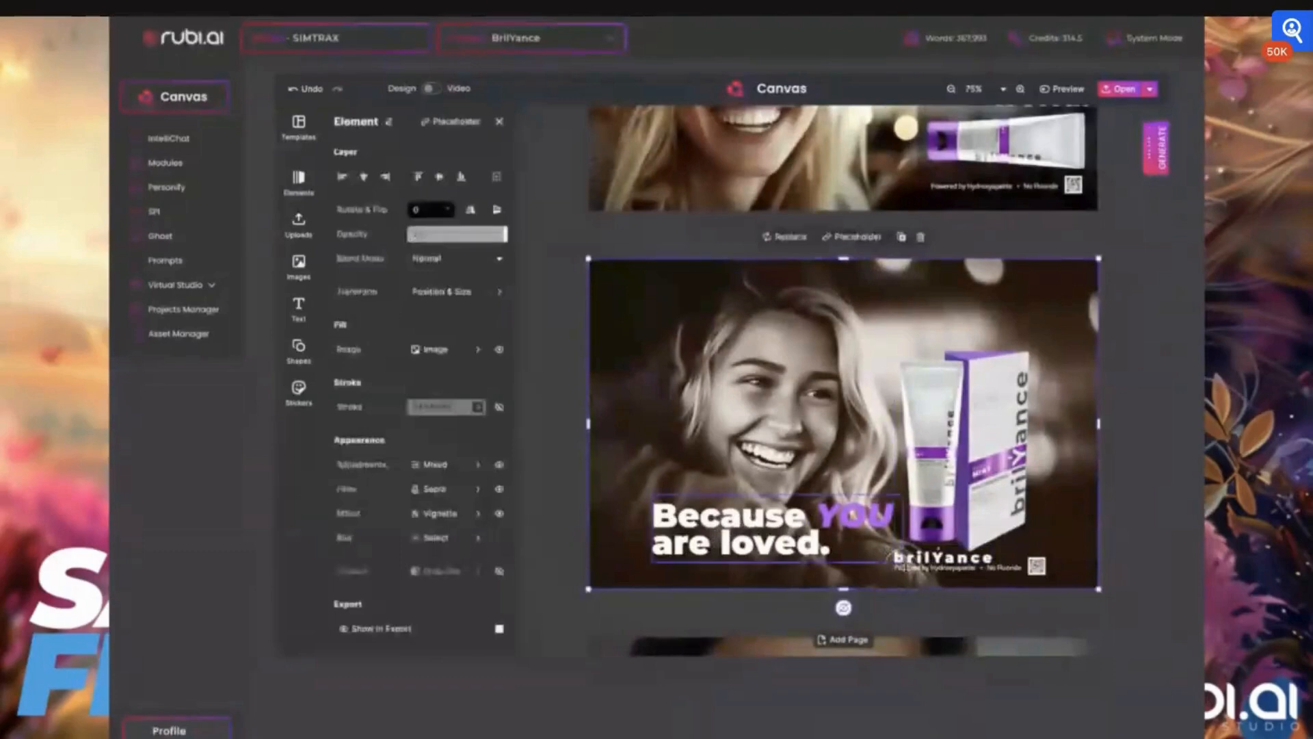
click(1150, 91)
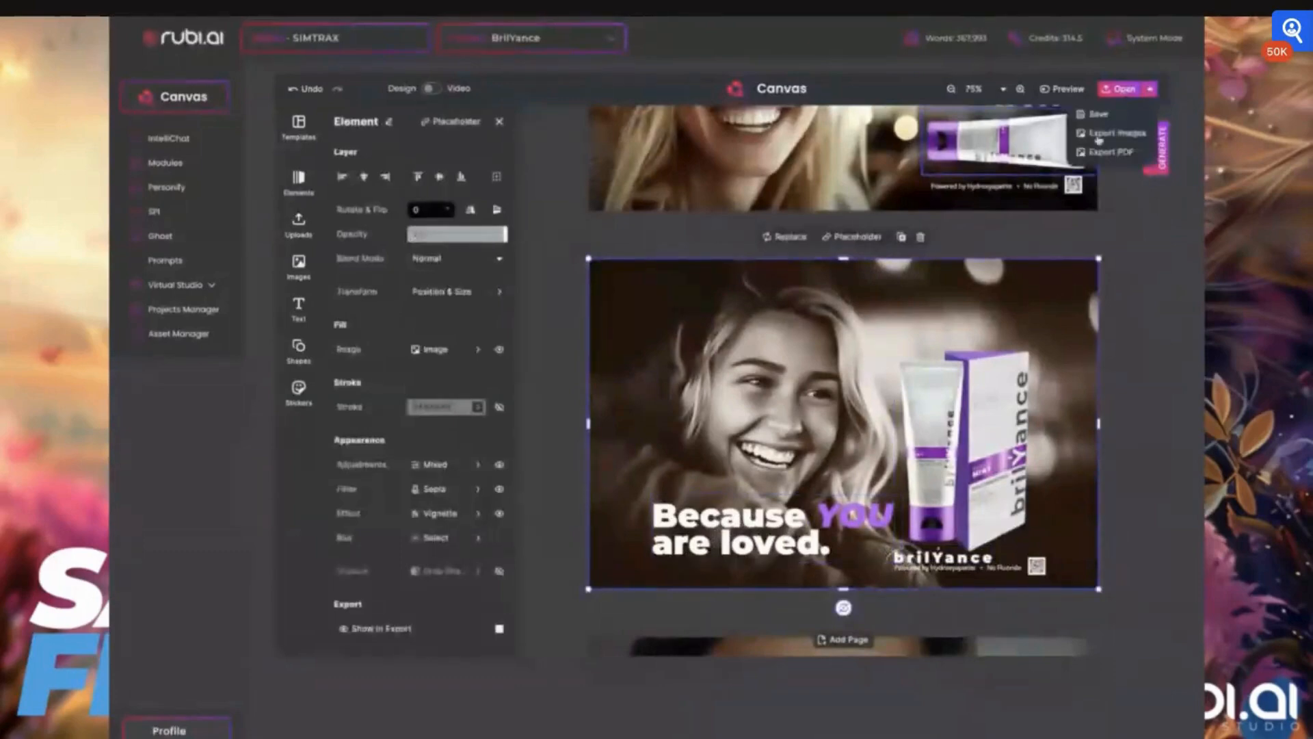
click(1095, 119)
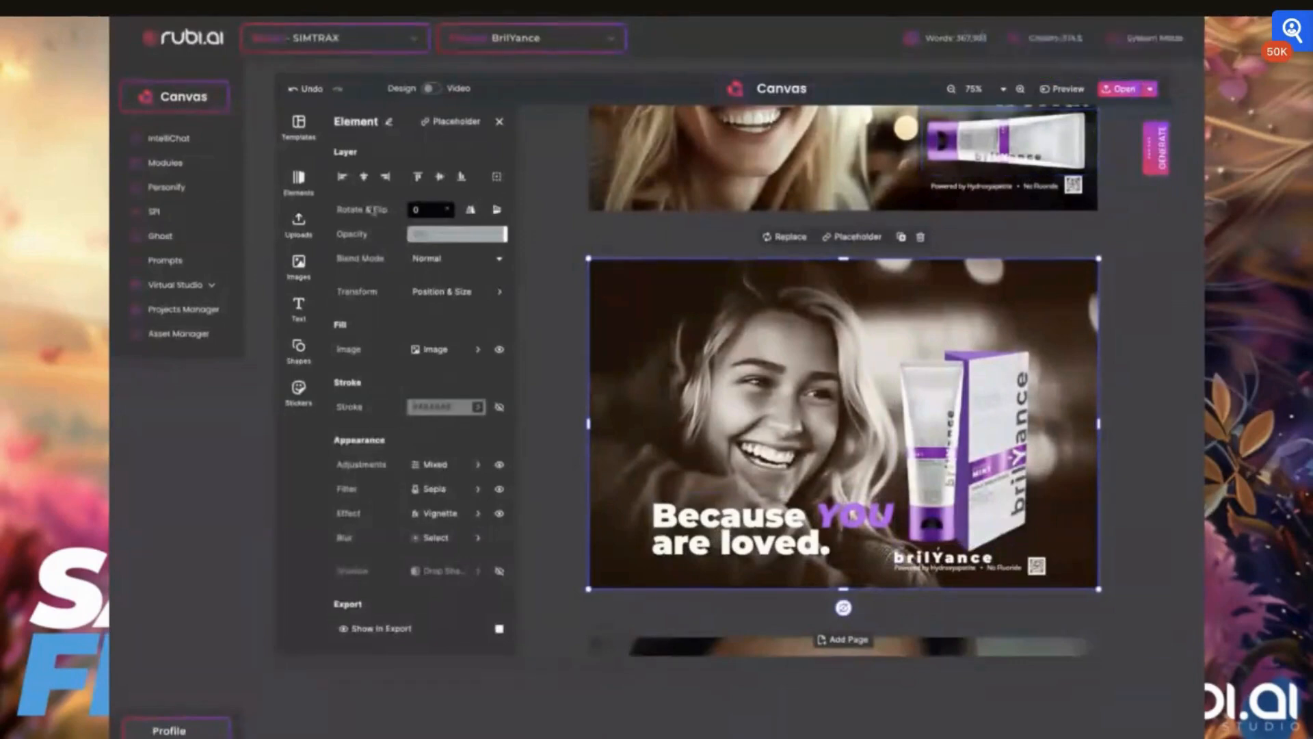
- Select the first business card page and duplicate it
click(301, 279)
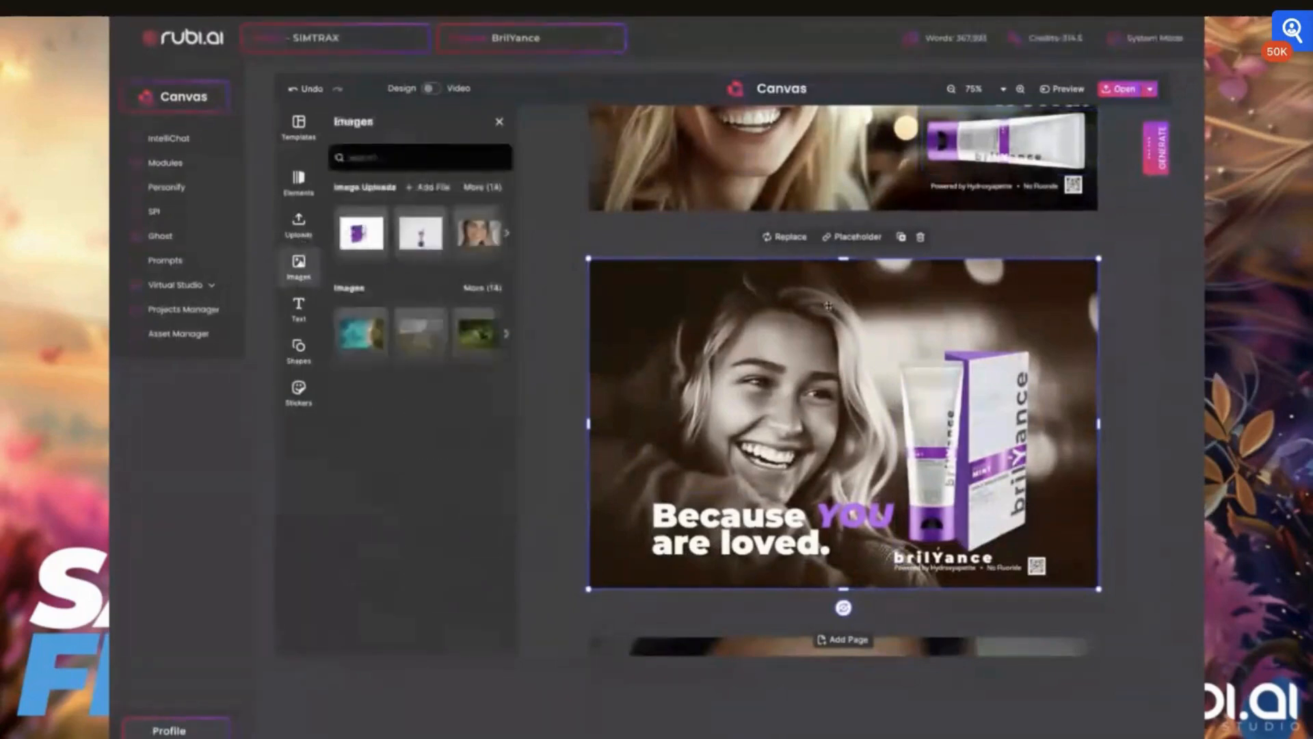
scroll(779, 301, up, 3)
scroll(780, 301, up, 2)
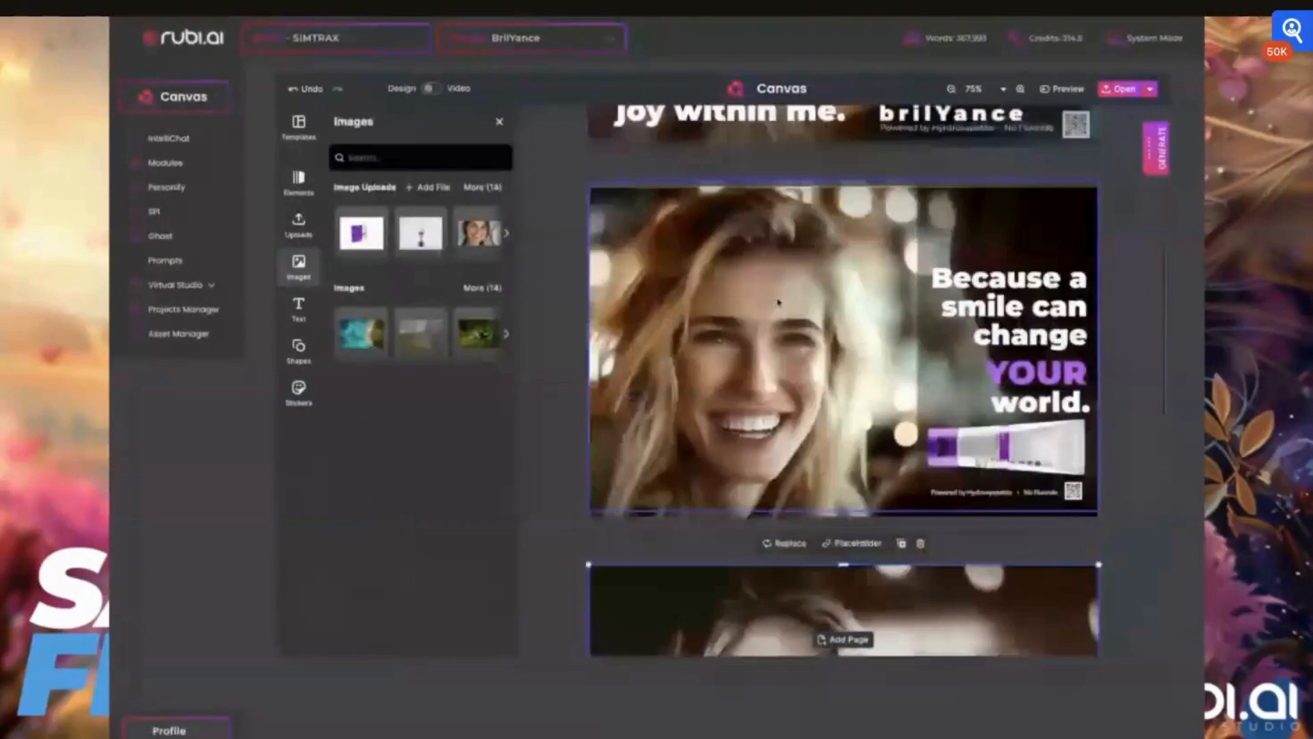
scroll(778, 302, down, 3)
scroll(757, 229, up, 1)
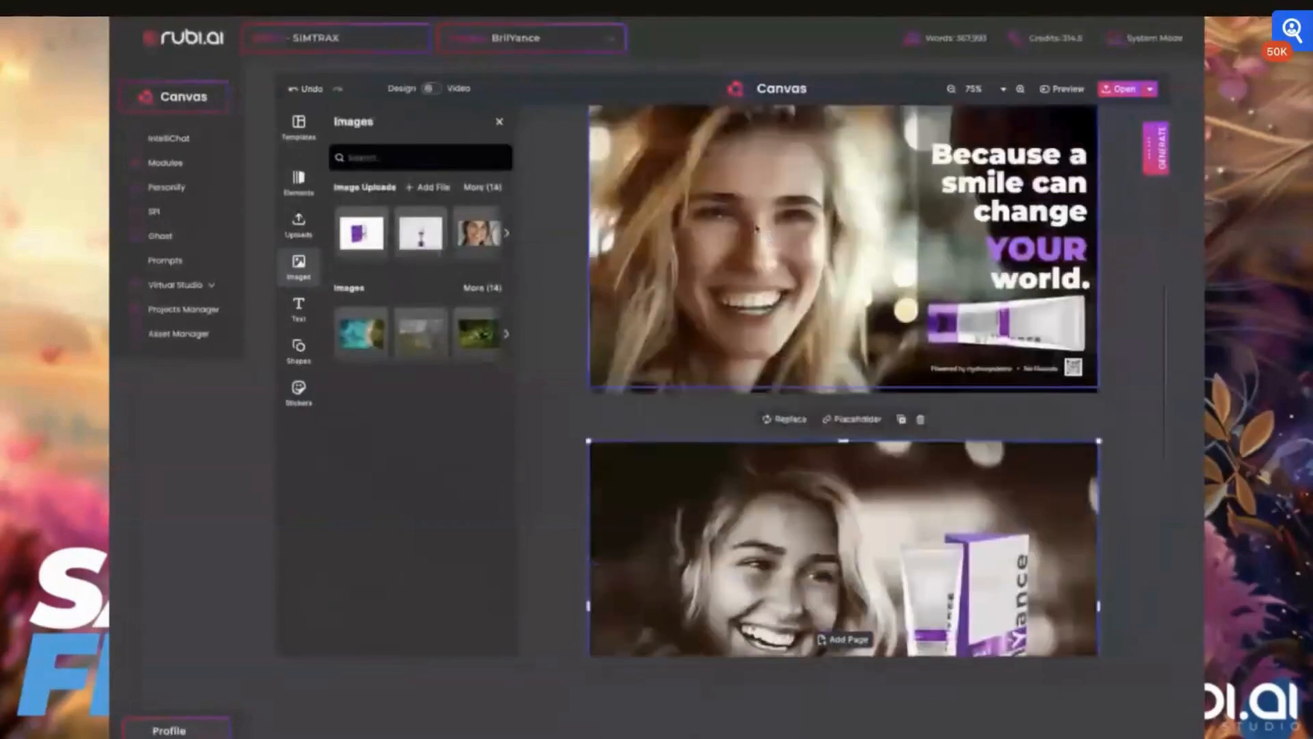
scroll(756, 229, up, 1)
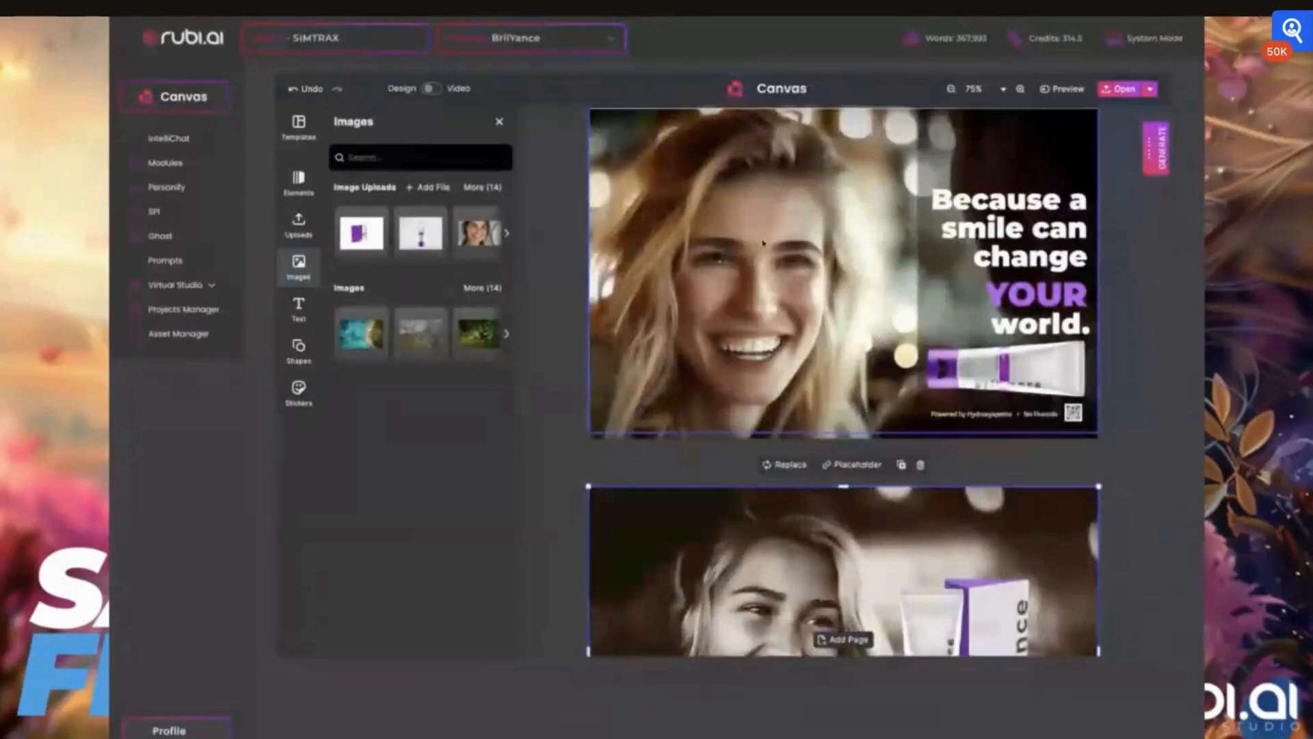
scroll(763, 243, down, 3)
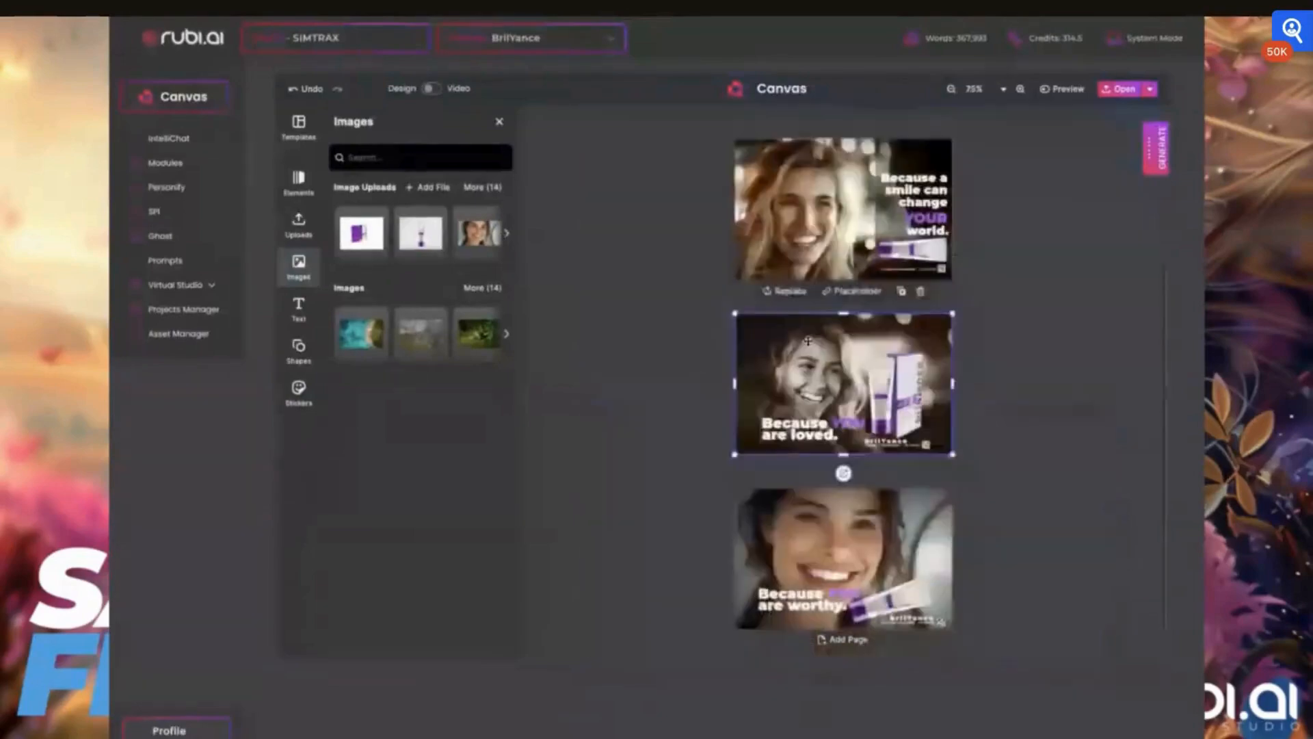
scroll(808, 340, up, 3)
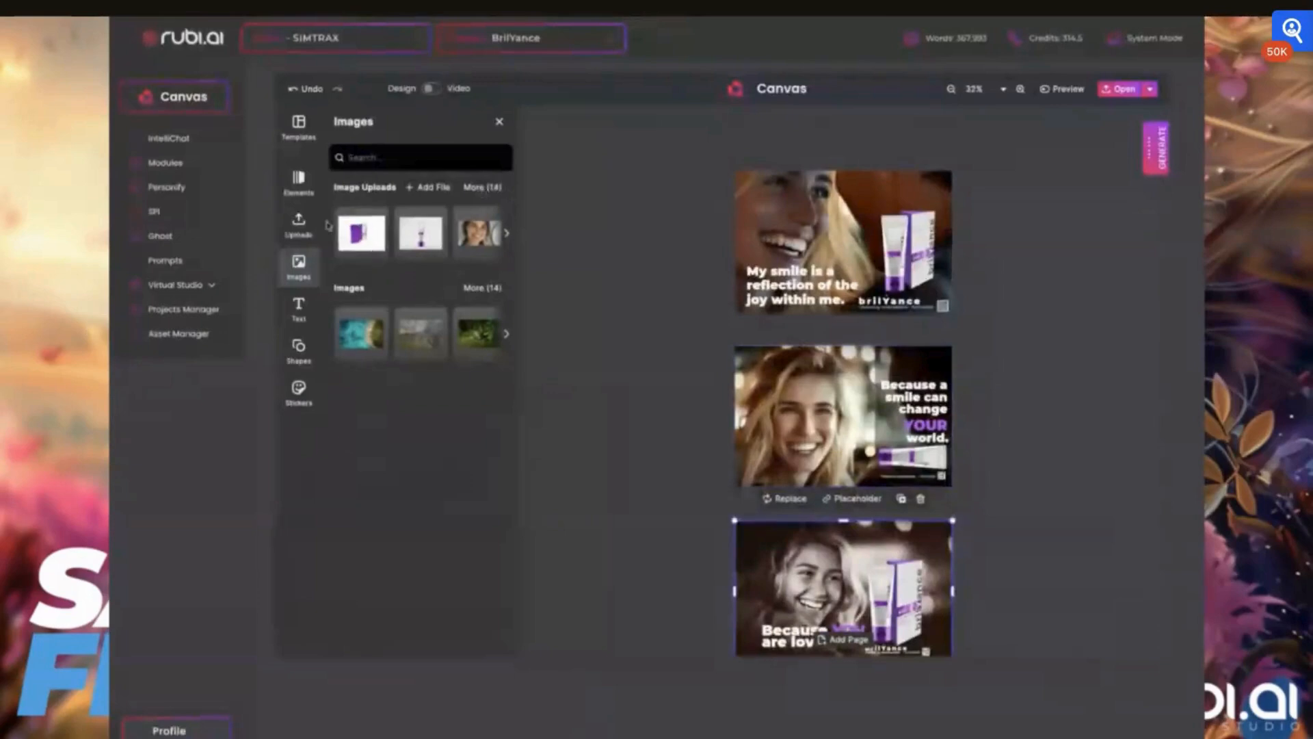
click(854, 173)
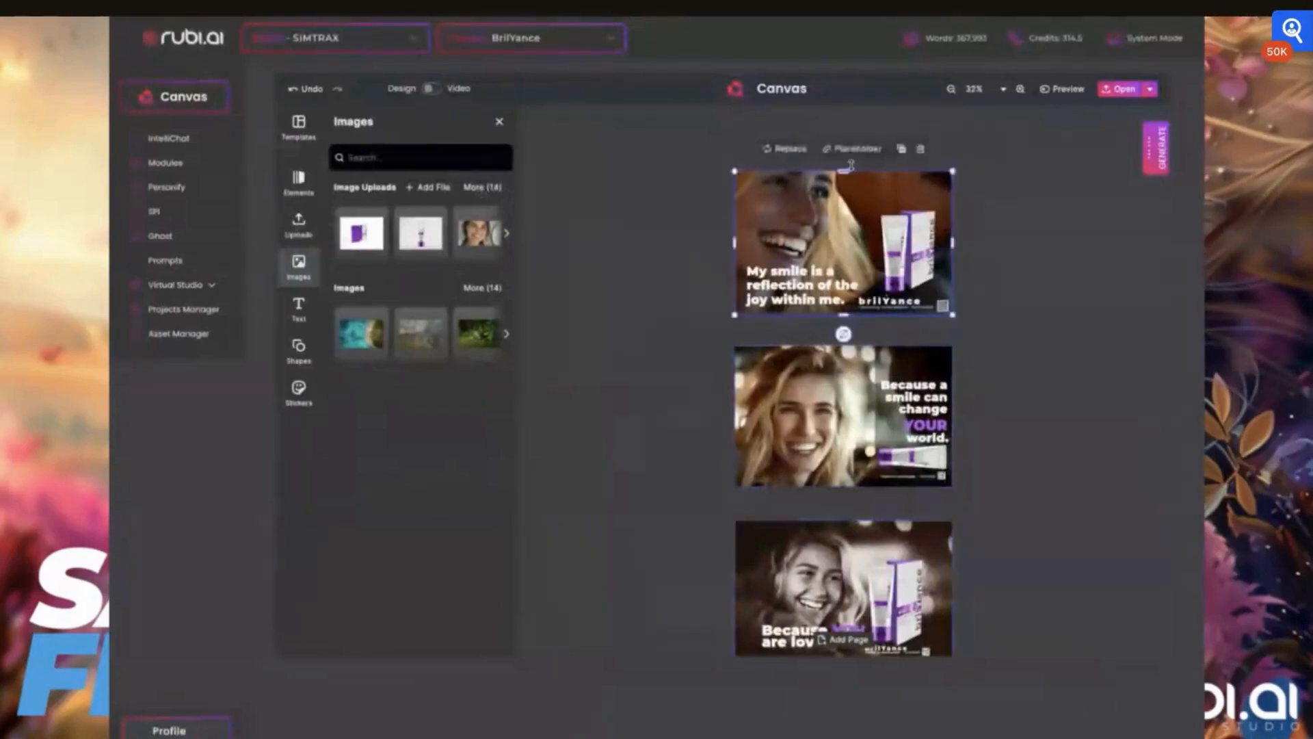
click(903, 152)
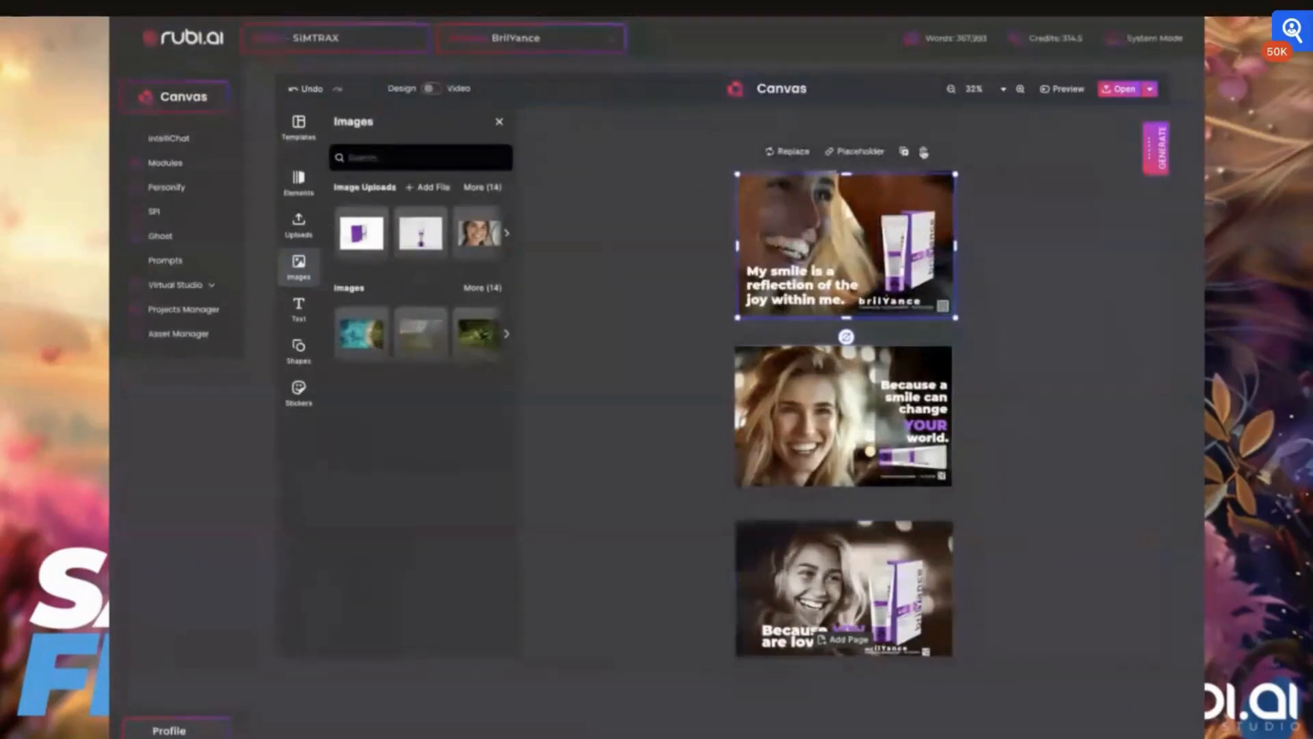
- Duplicate the first card page and delete the copy's background photo
click(923, 152)
click(908, 148)
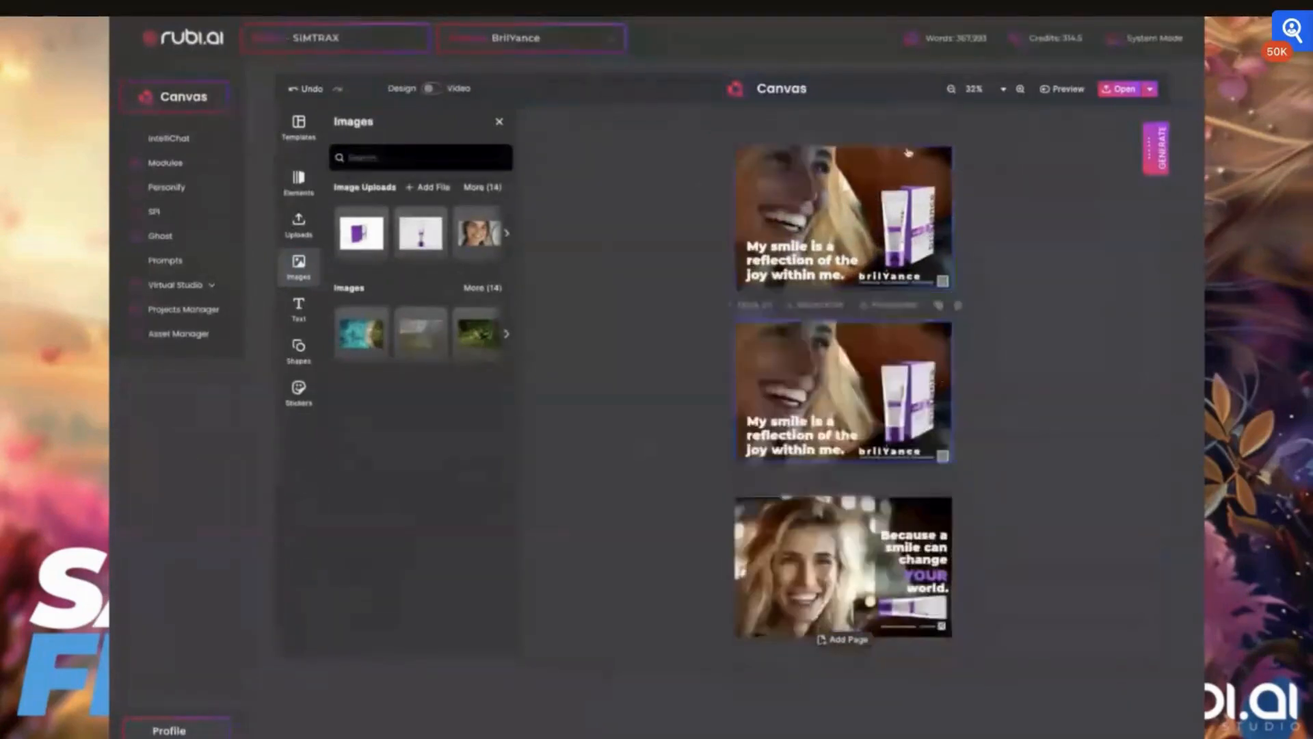
click(852, 371)
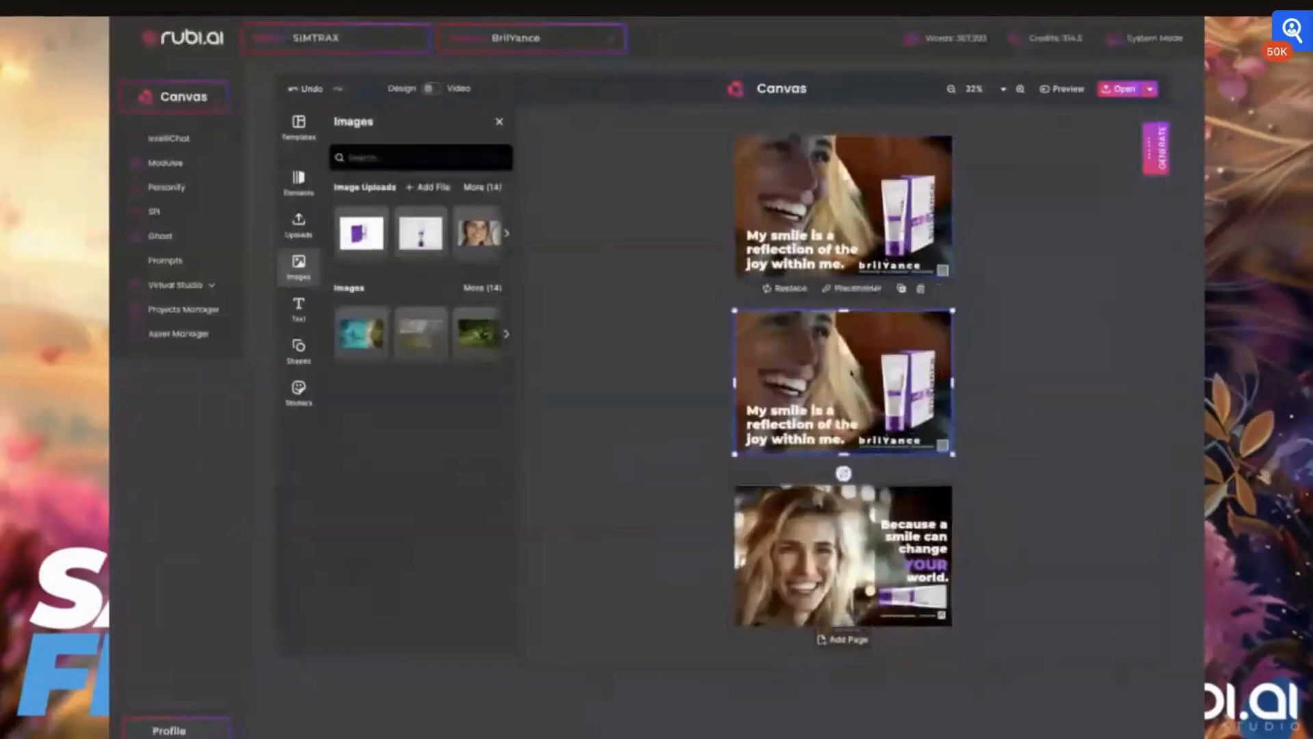
key(Delete)
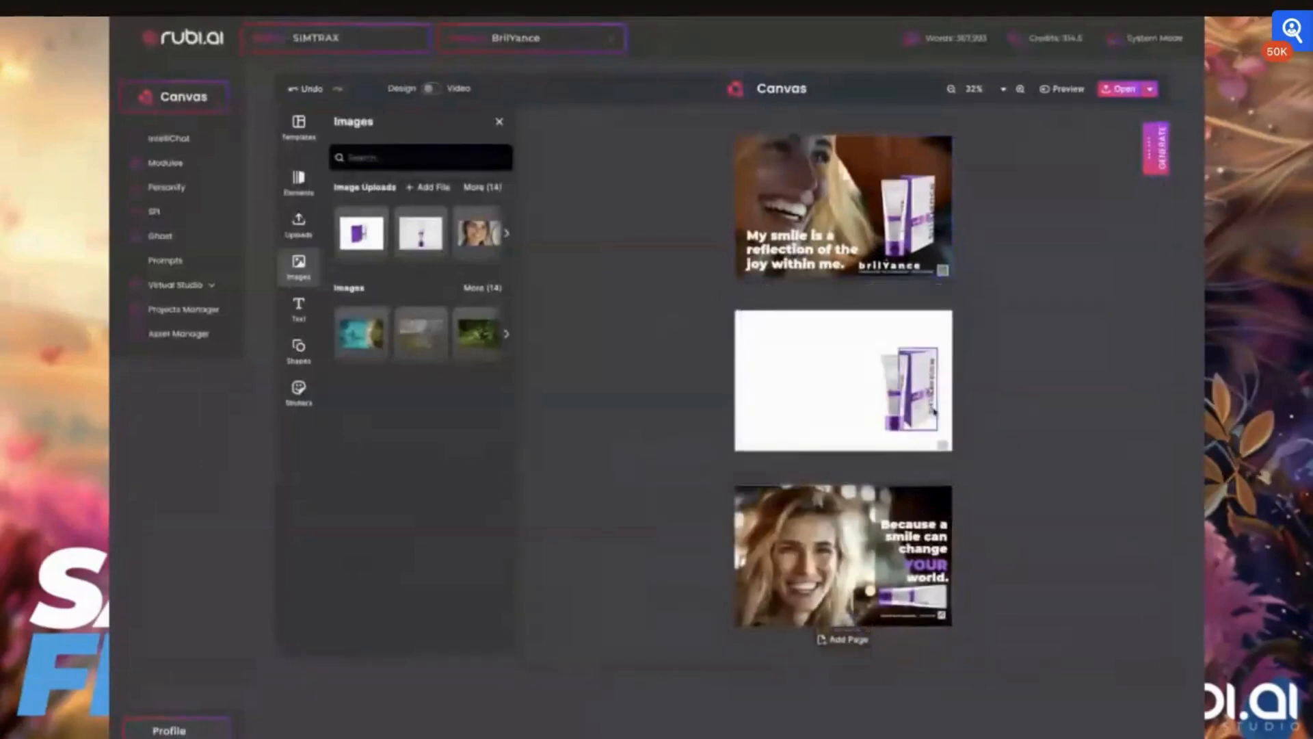
- Delete the remaining elements of the duplicated page and remove the page
click(914, 420)
key(Delete)
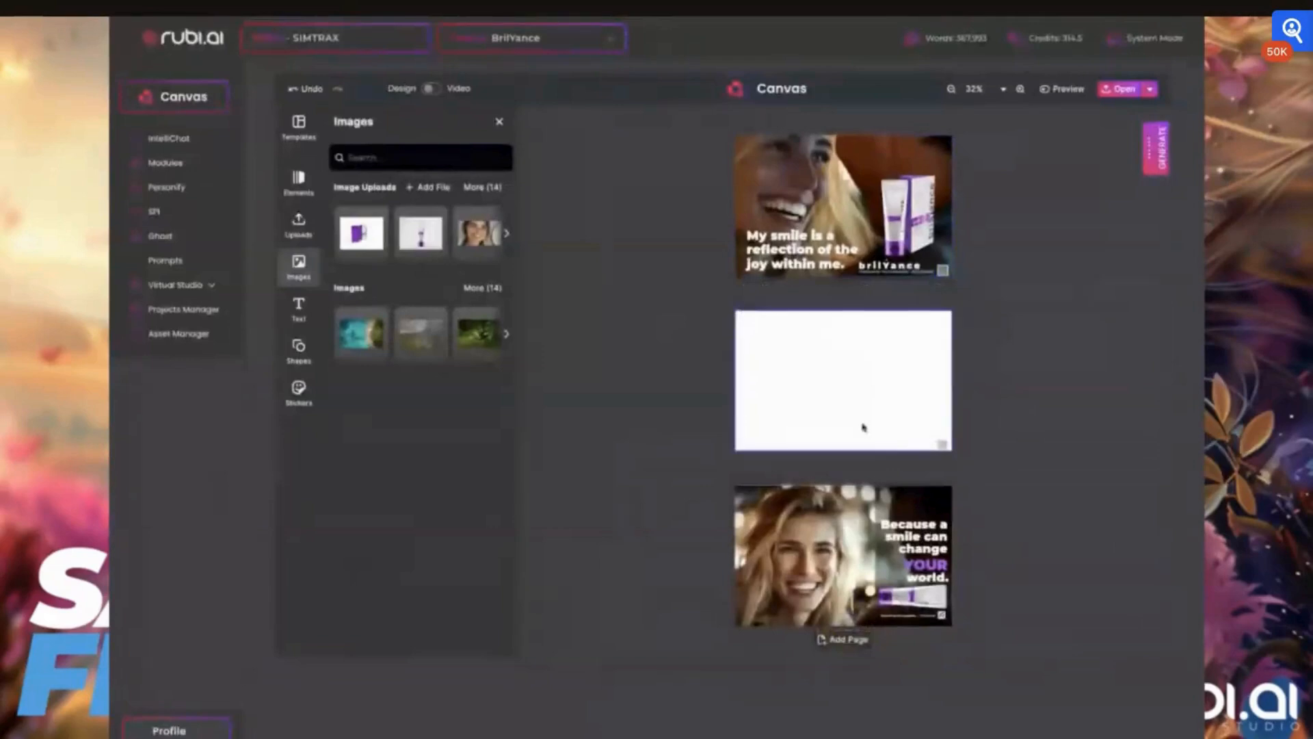
click(941, 444)
key(Delete)
drag(762, 373, 777, 398)
key(Delete)
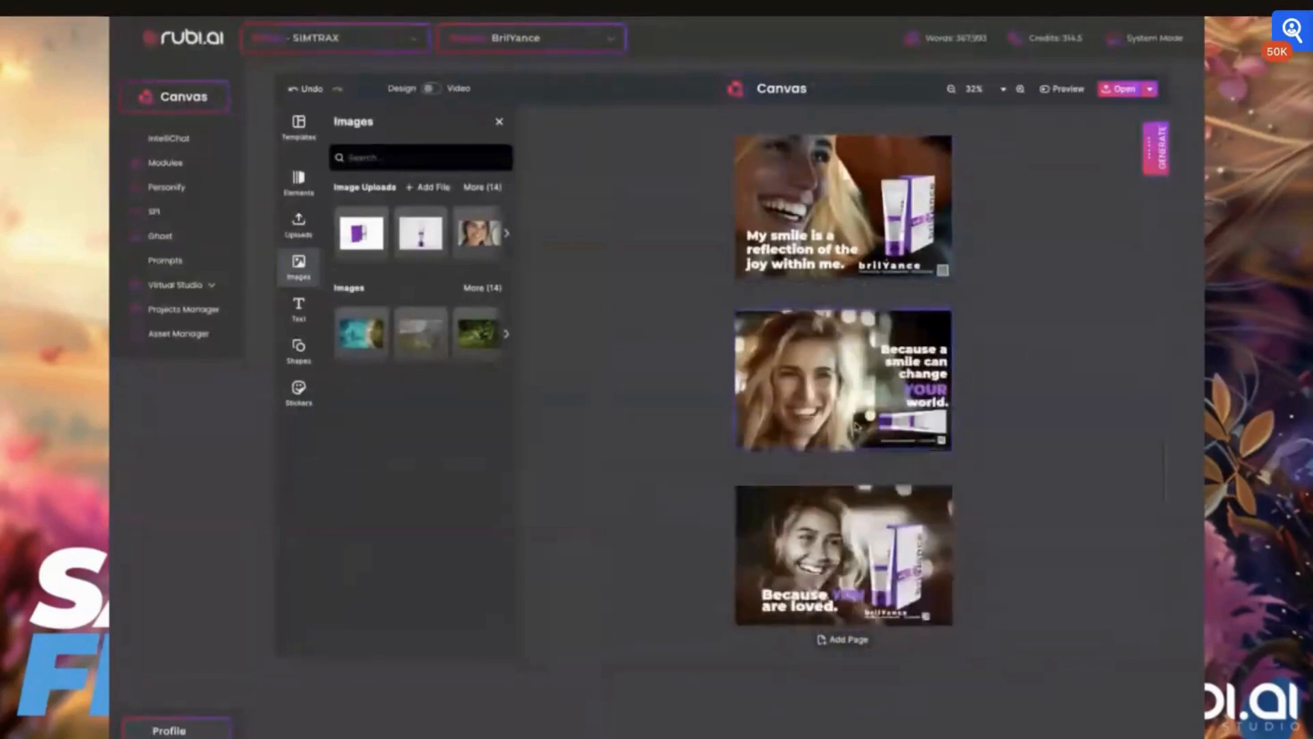
- Change the first page's format to Instagram Story (1080 x 1920 px)
scroll(856, 426, up, 1)
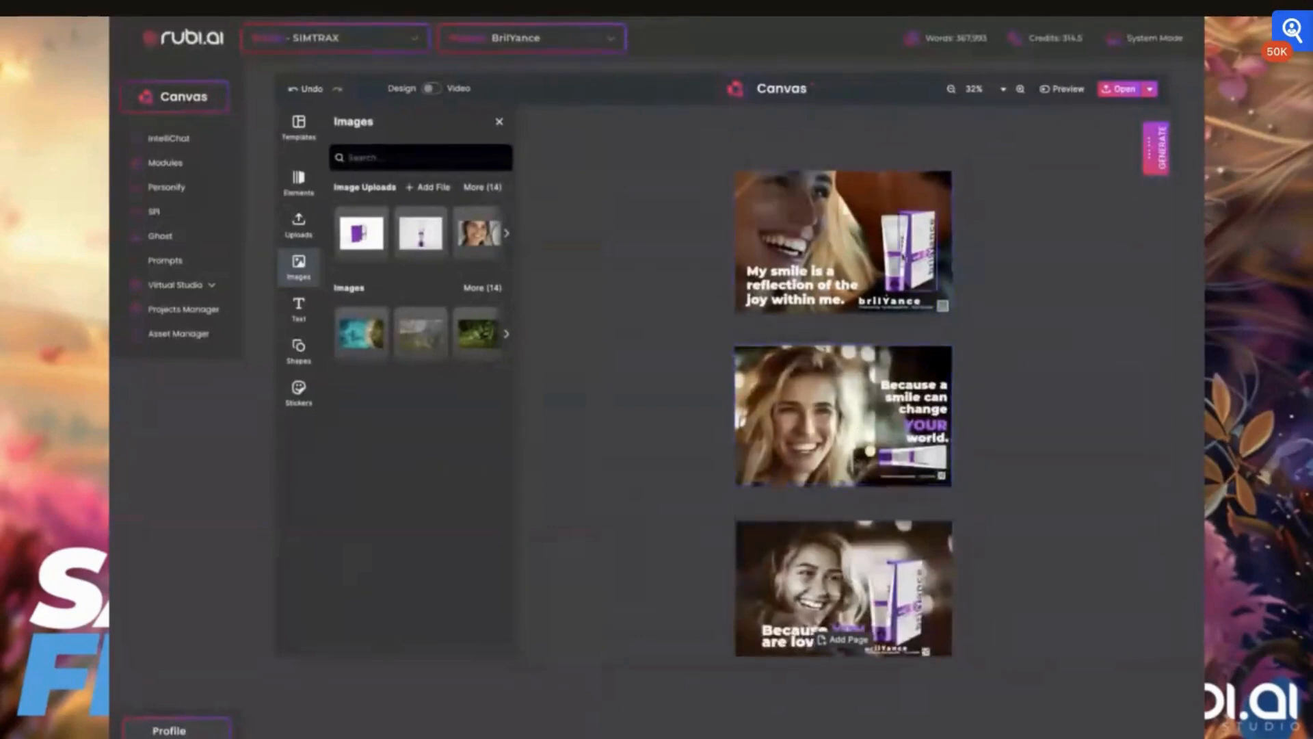
click(833, 229)
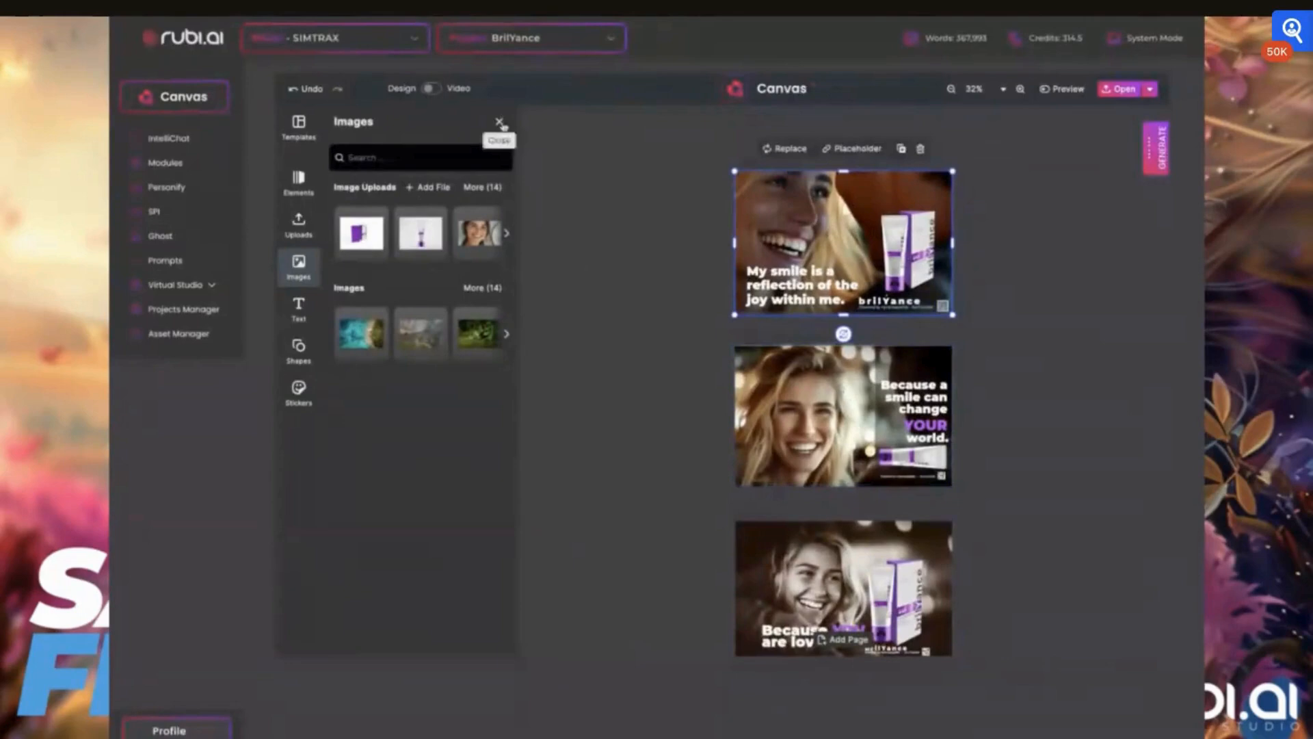
scroll(865, 289, up, 6)
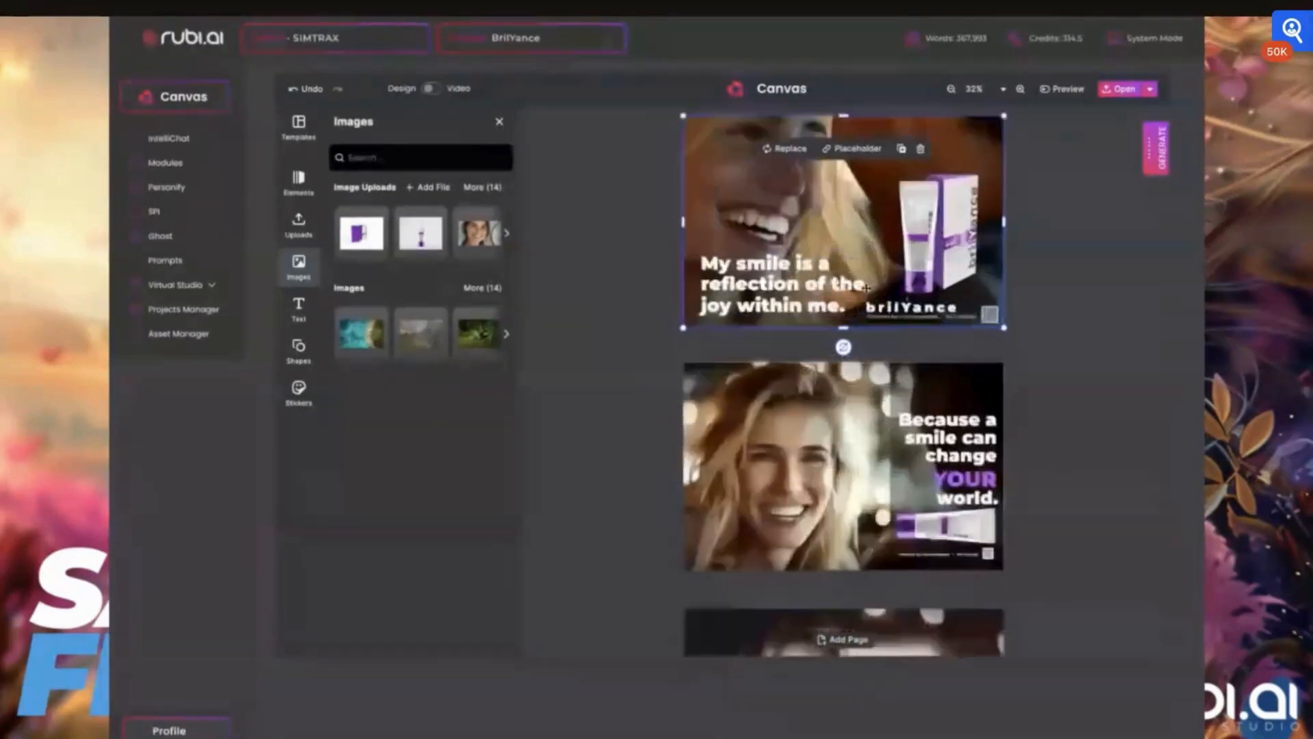
scroll(865, 289, down, 4)
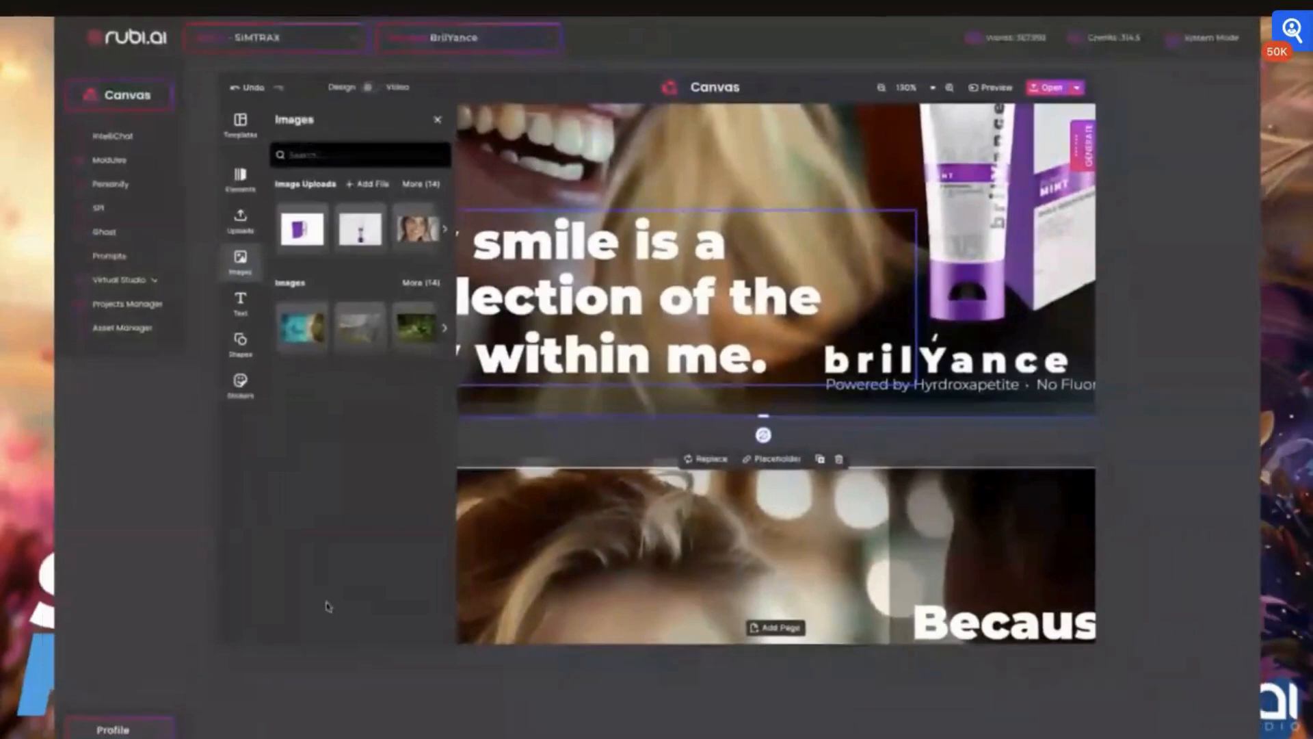
scroll(750, 284, down, 5)
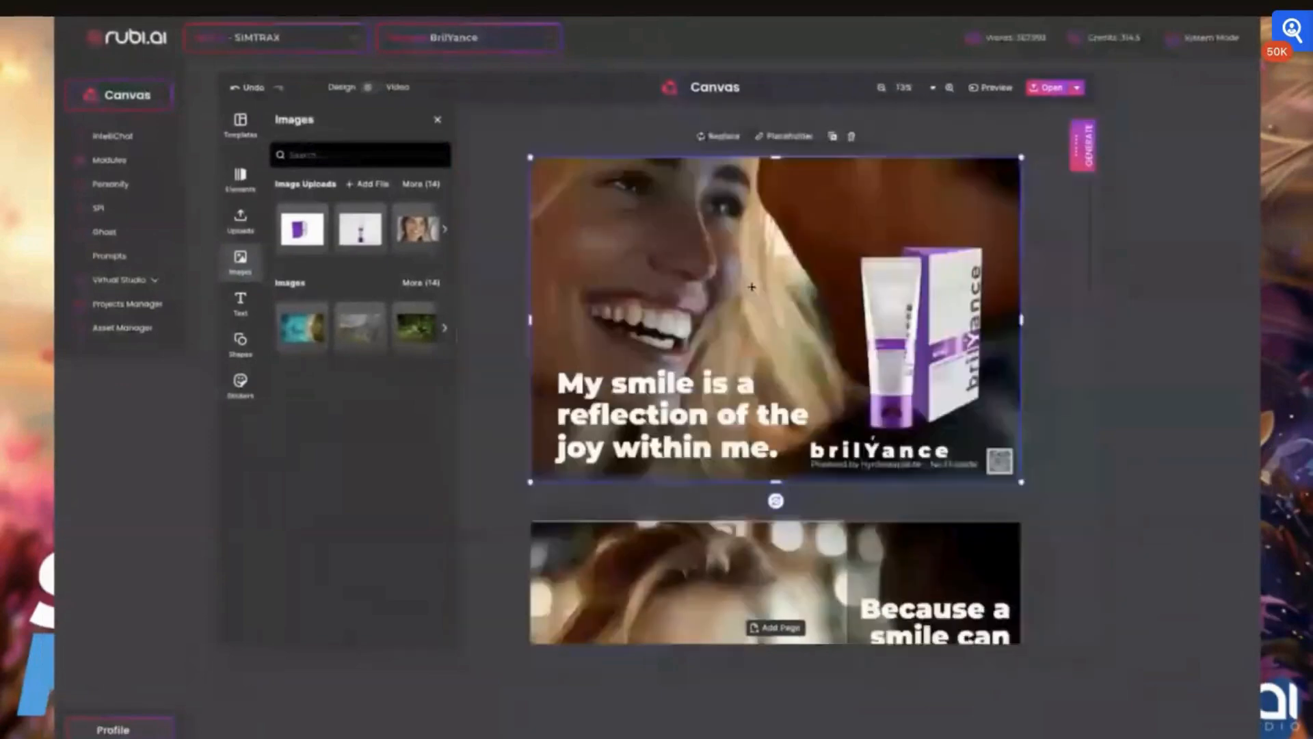
scroll(750, 284, up, 1)
click(438, 121)
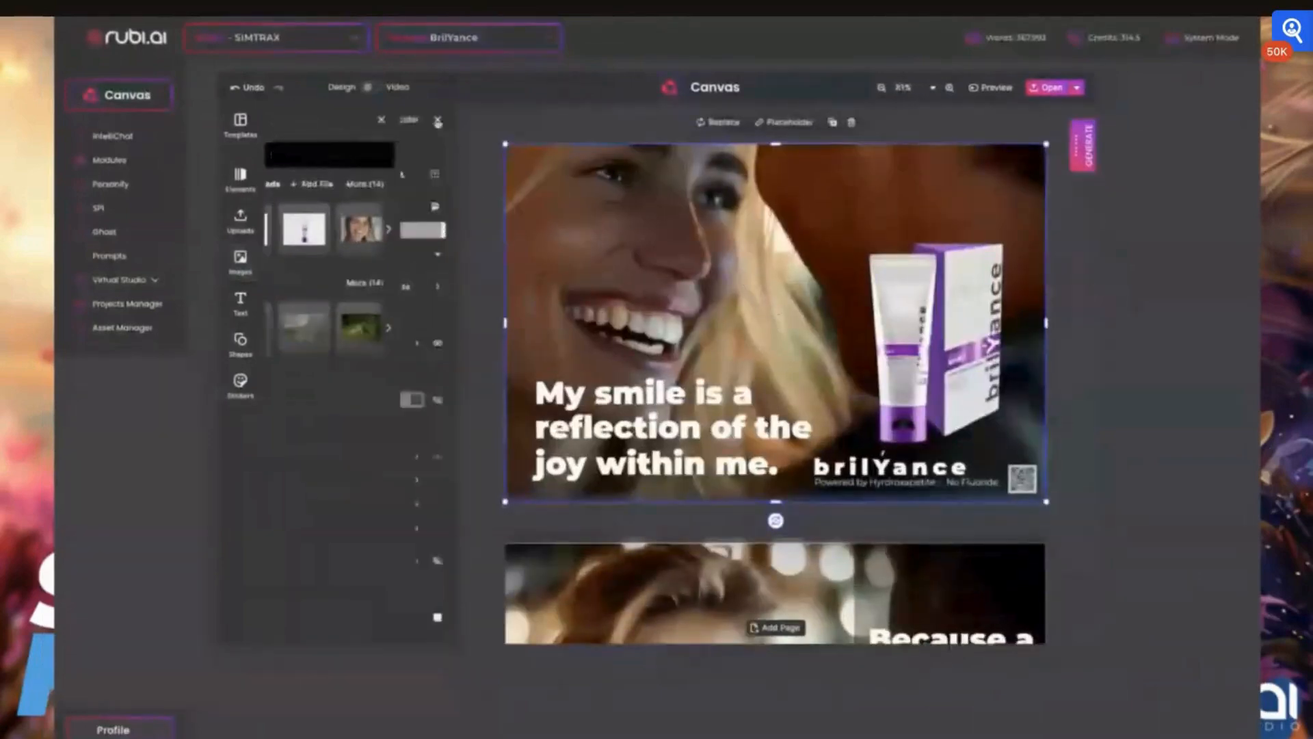
click(436, 120)
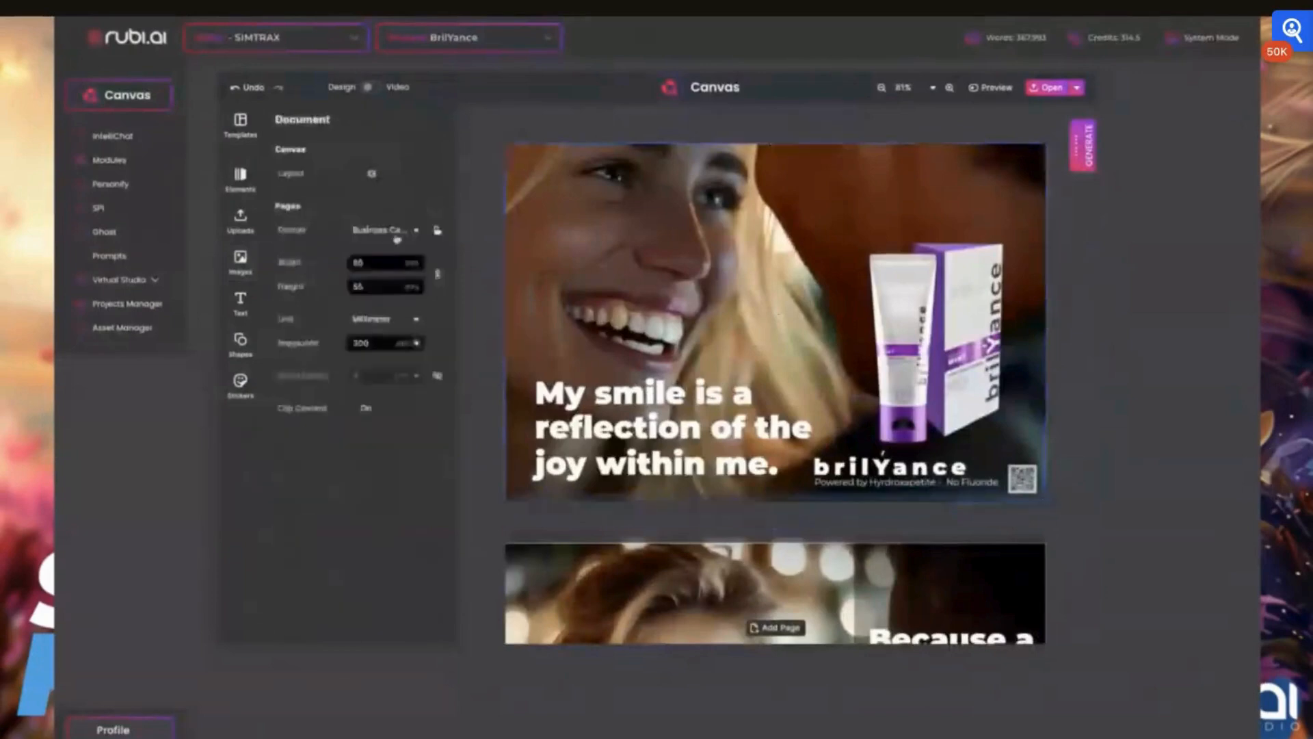
click(383, 229)
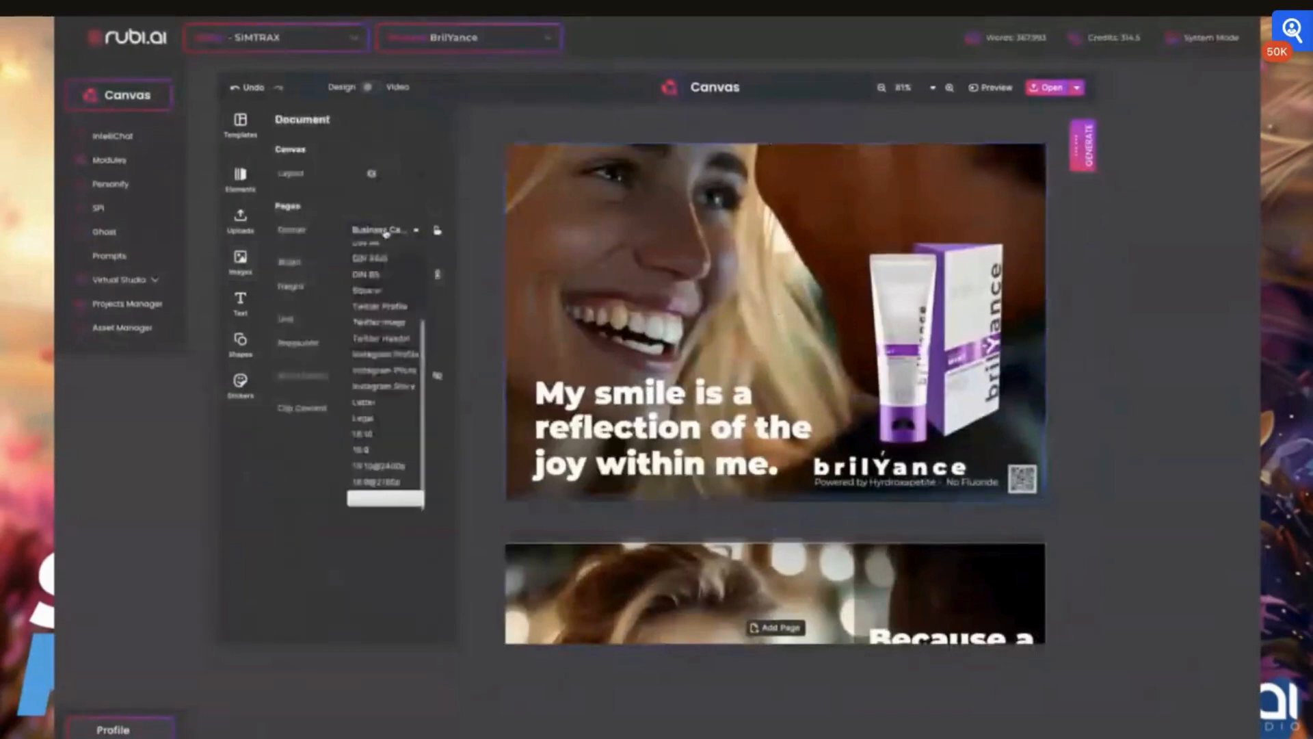
click(376, 387)
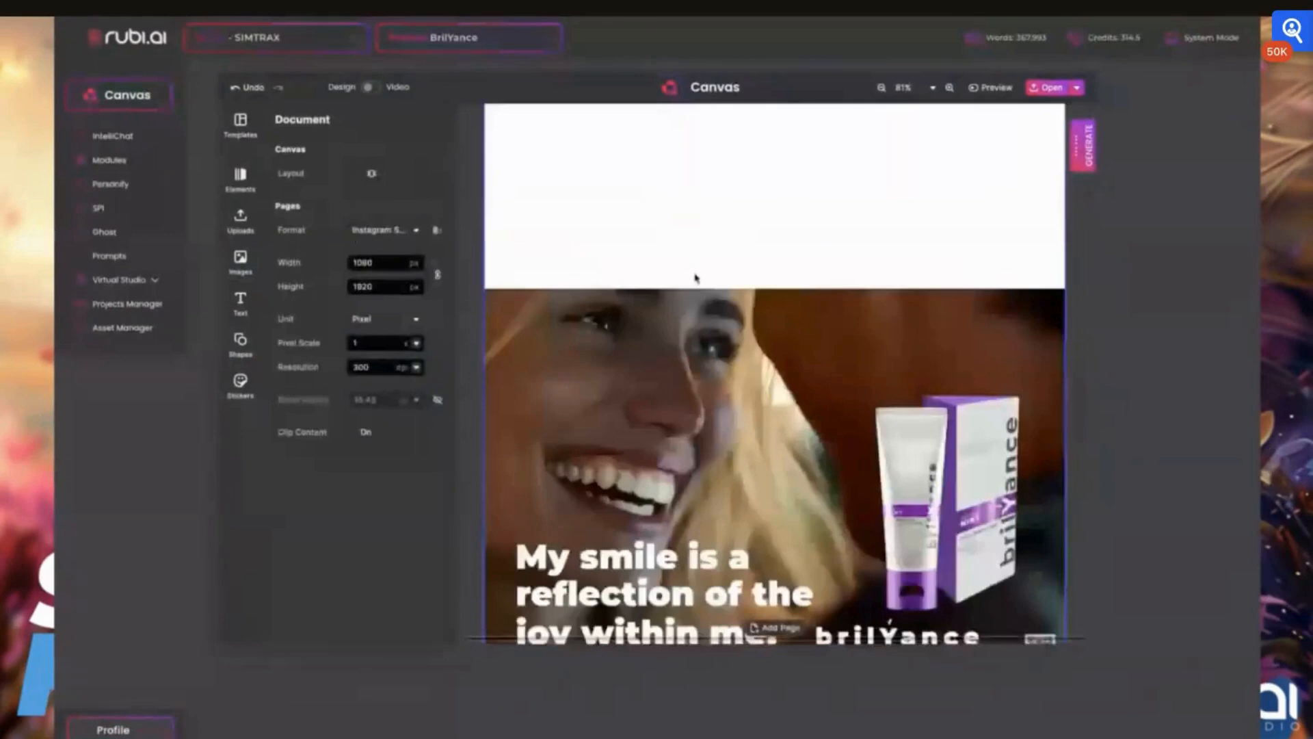
- Stretch the woman's background photo to fill the full height of the story page
scroll(800, 315, down, 3)
click(798, 470)
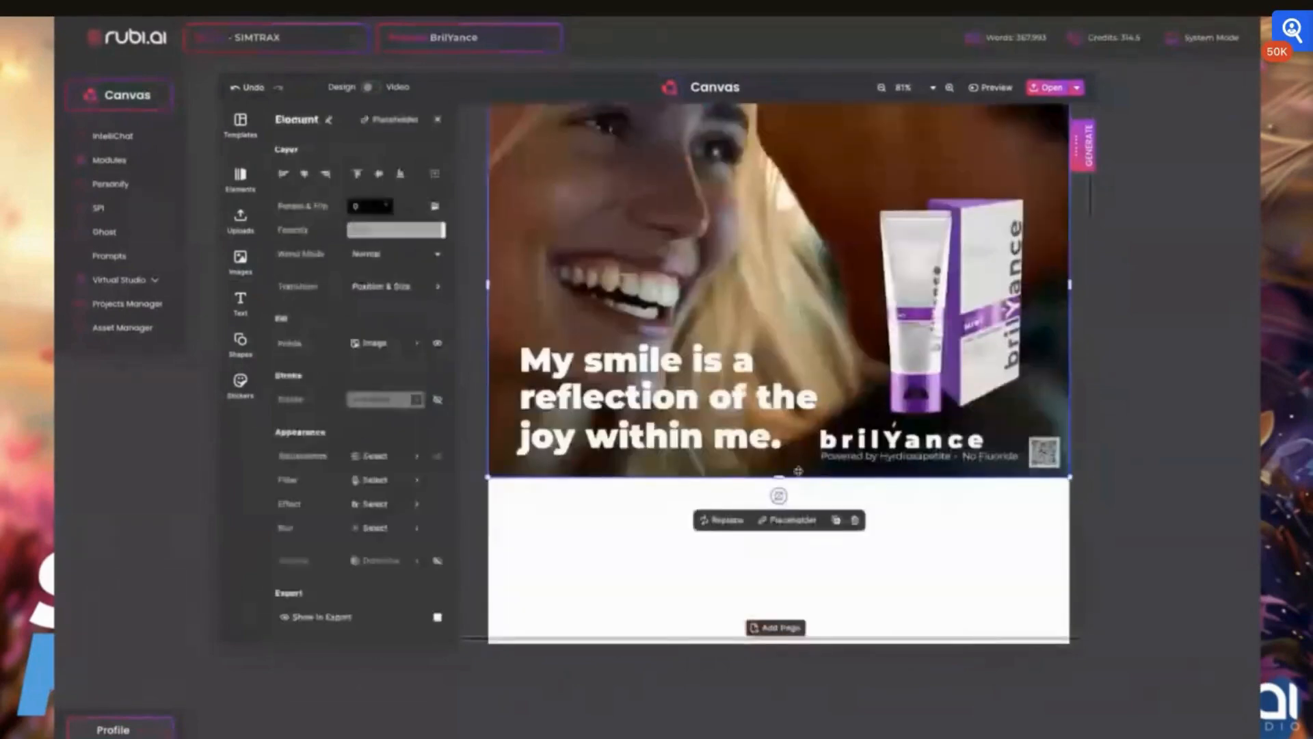
drag(798, 471, 775, 644)
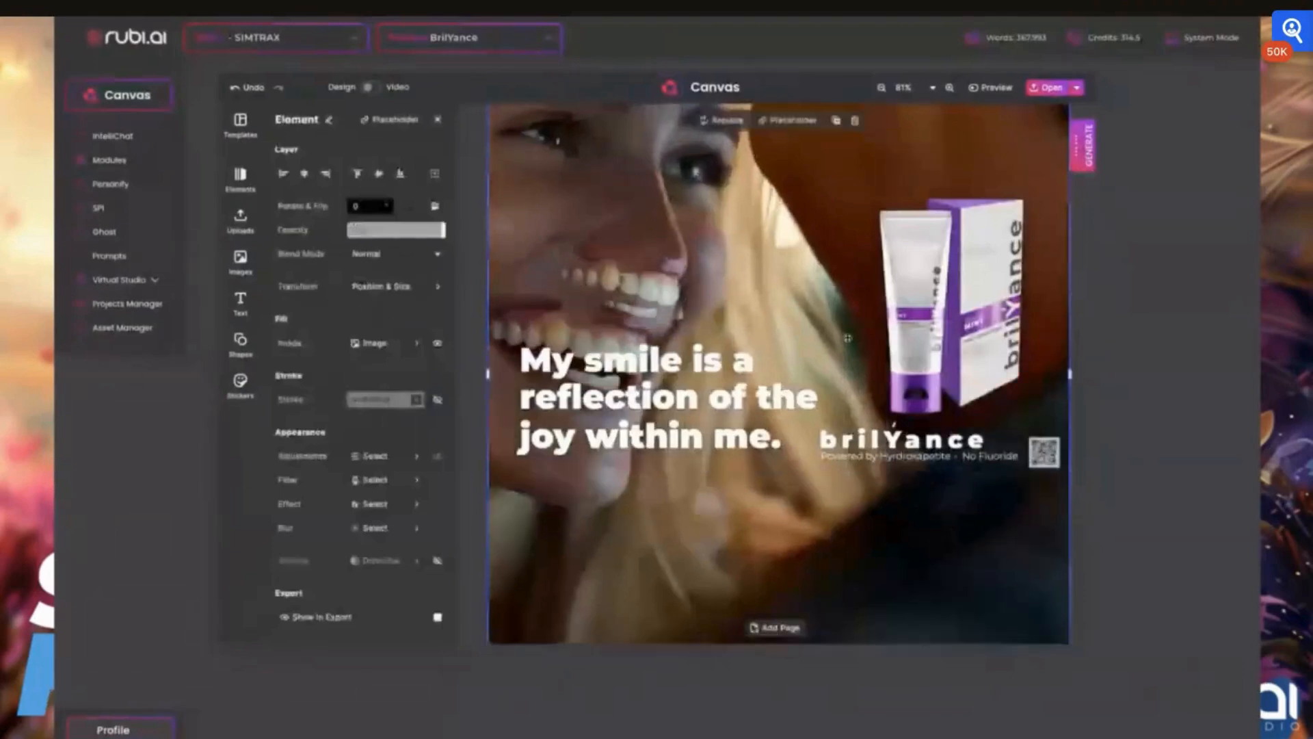
mouse_move(778, 105)
mouse_down()
mouse_move(767, 143)
mouse_move(767, 104)
mouse_up()
scroll(774, 266, down, 5)
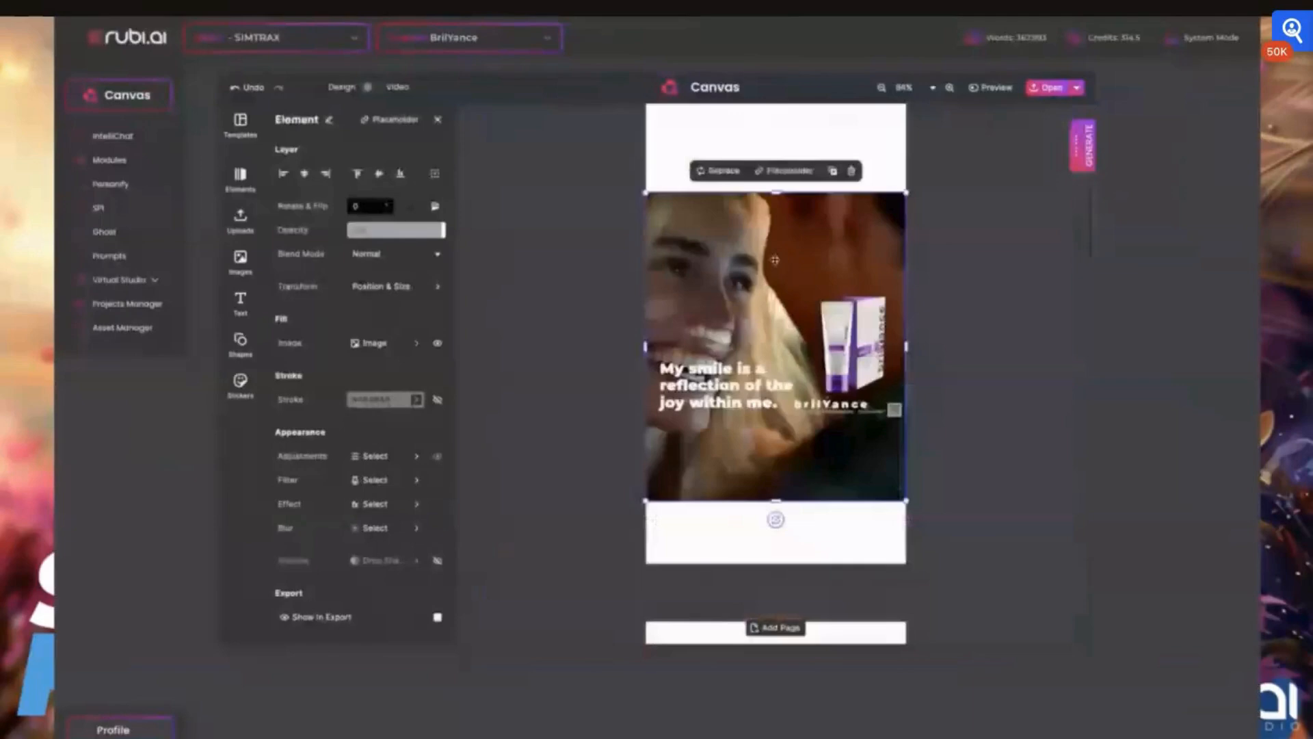
drag(775, 193, 775, 101)
key(Escape)
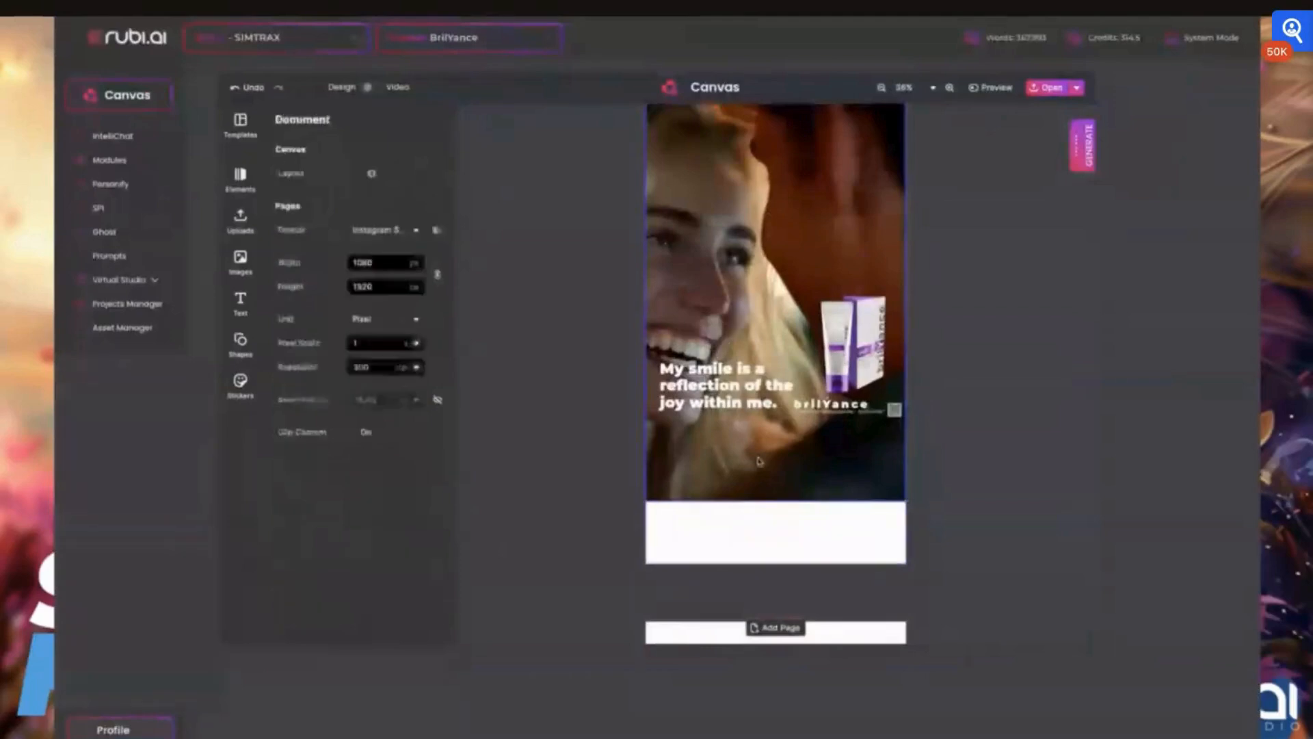
click(782, 492)
drag(778, 500, 780, 564)
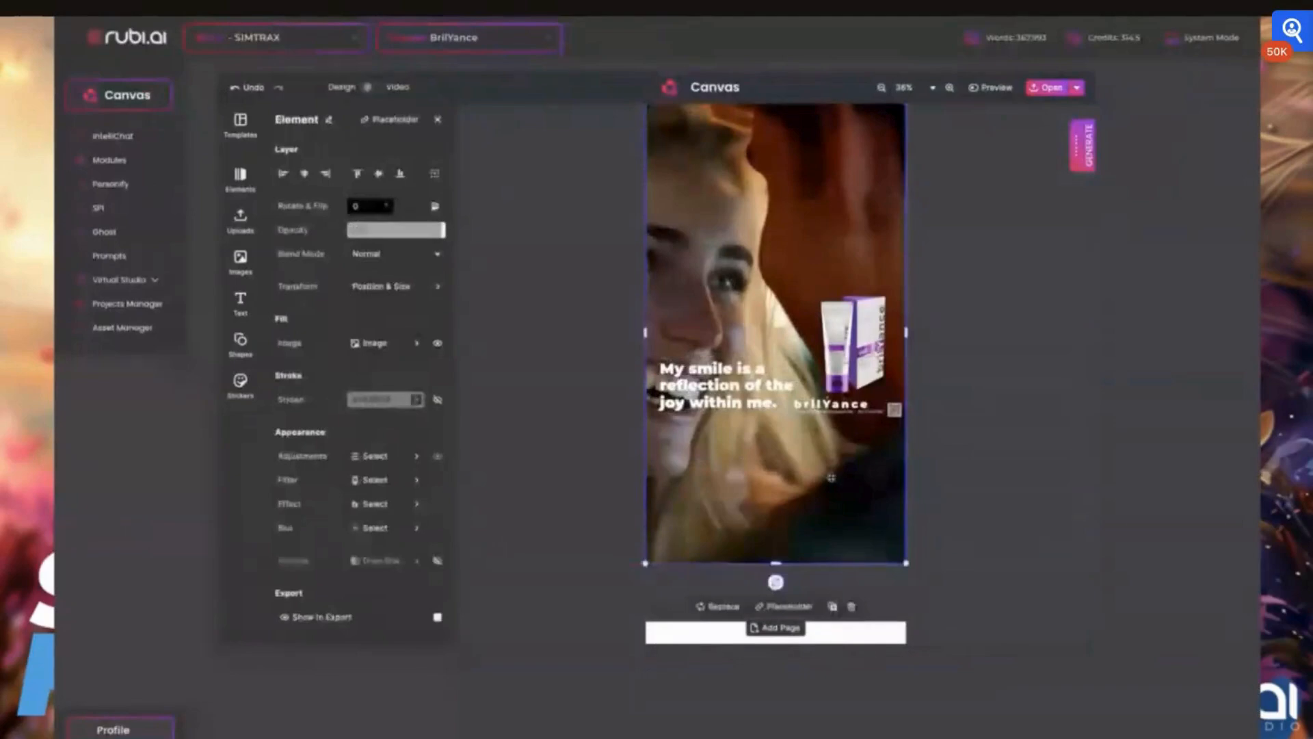
drag(797, 484, 795, 483)
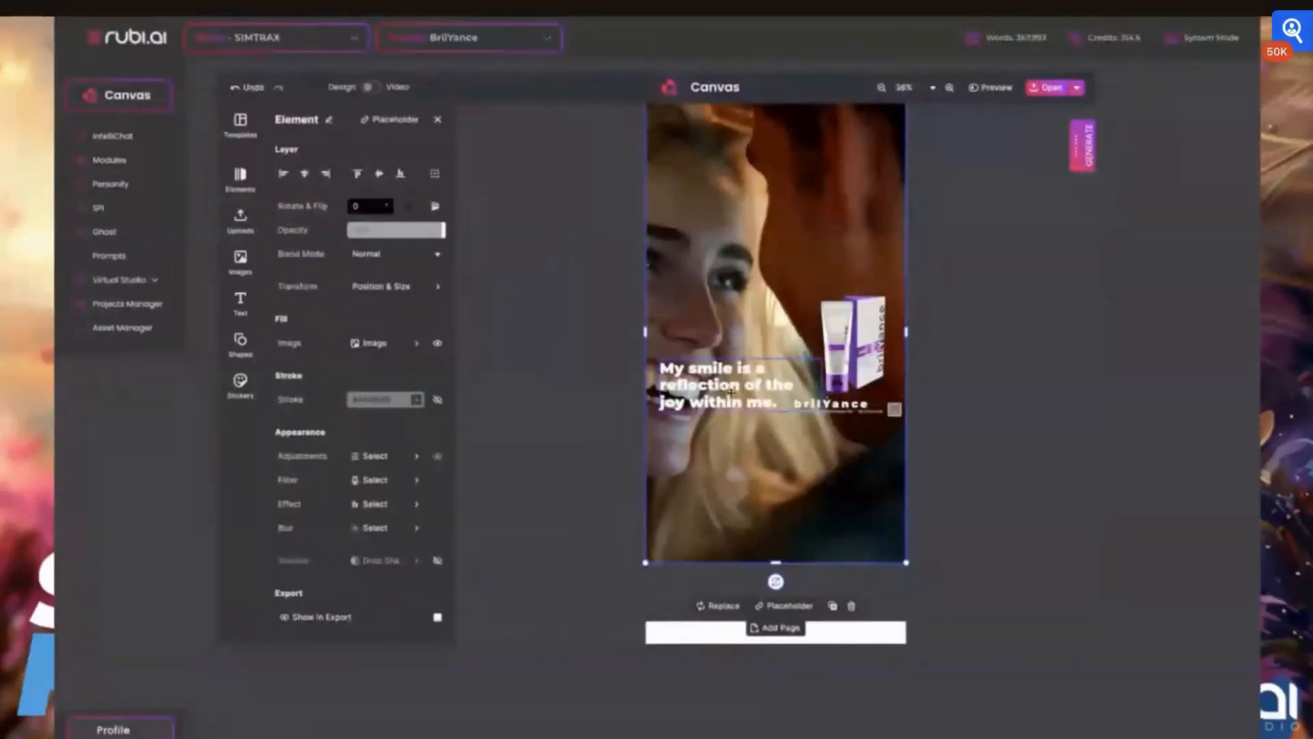
- Move the 'My smile is a reflection of the joy within me.' text down toward the bottom of the page
drag(728, 393, 727, 447)
key(ctrl+z)
click(1035, 448)
scroll(1034, 449, up, 1)
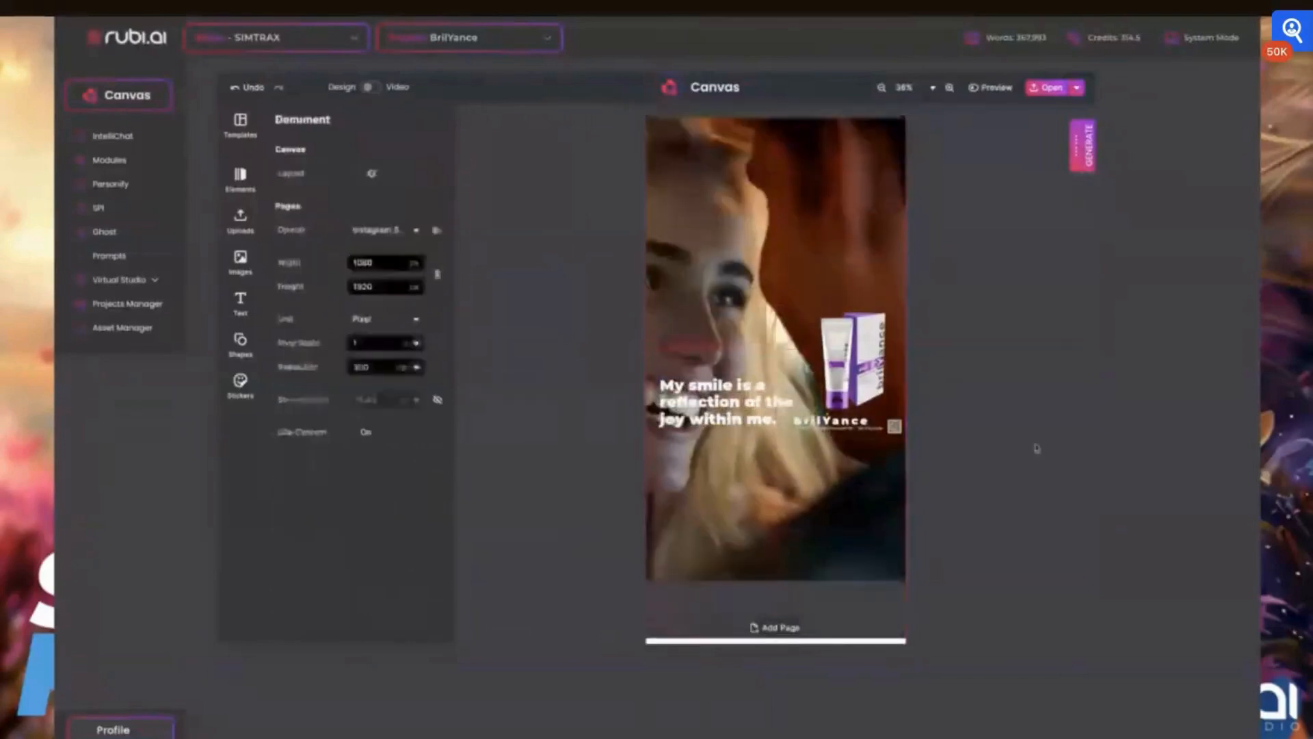
click(725, 450)
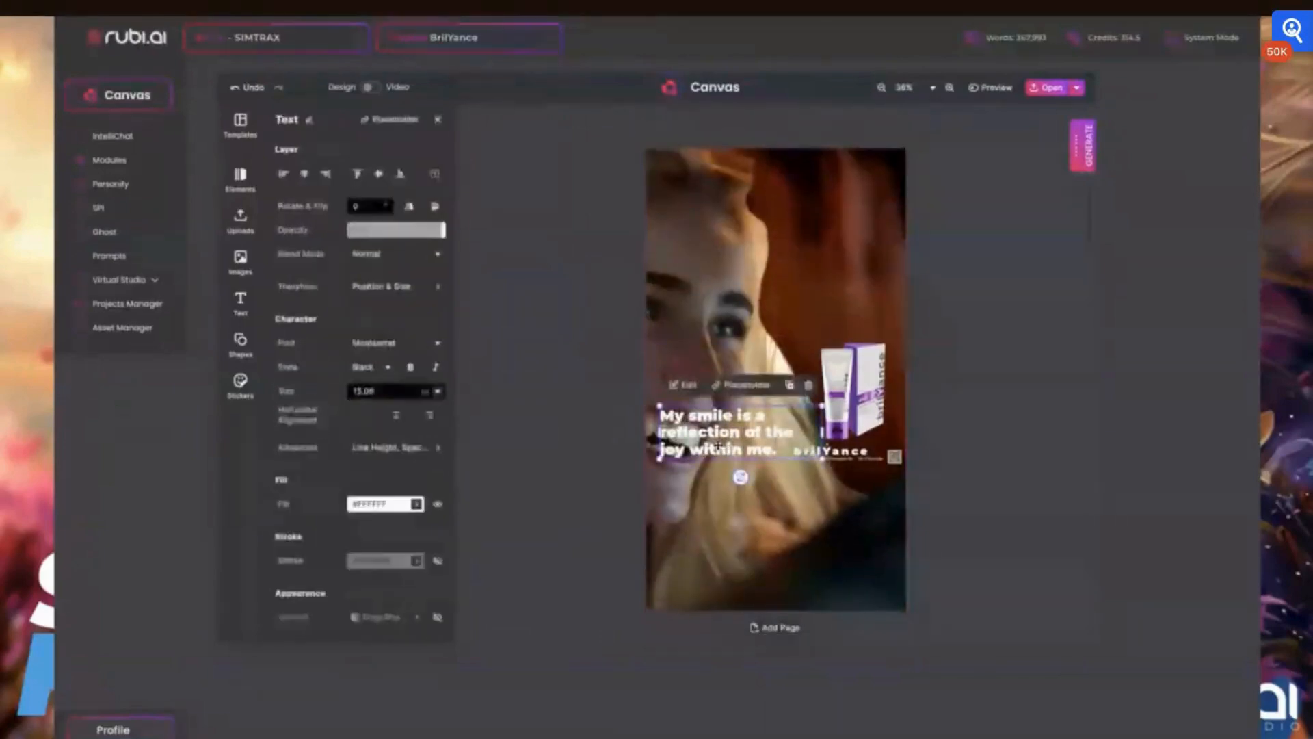
drag(725, 449, 746, 546)
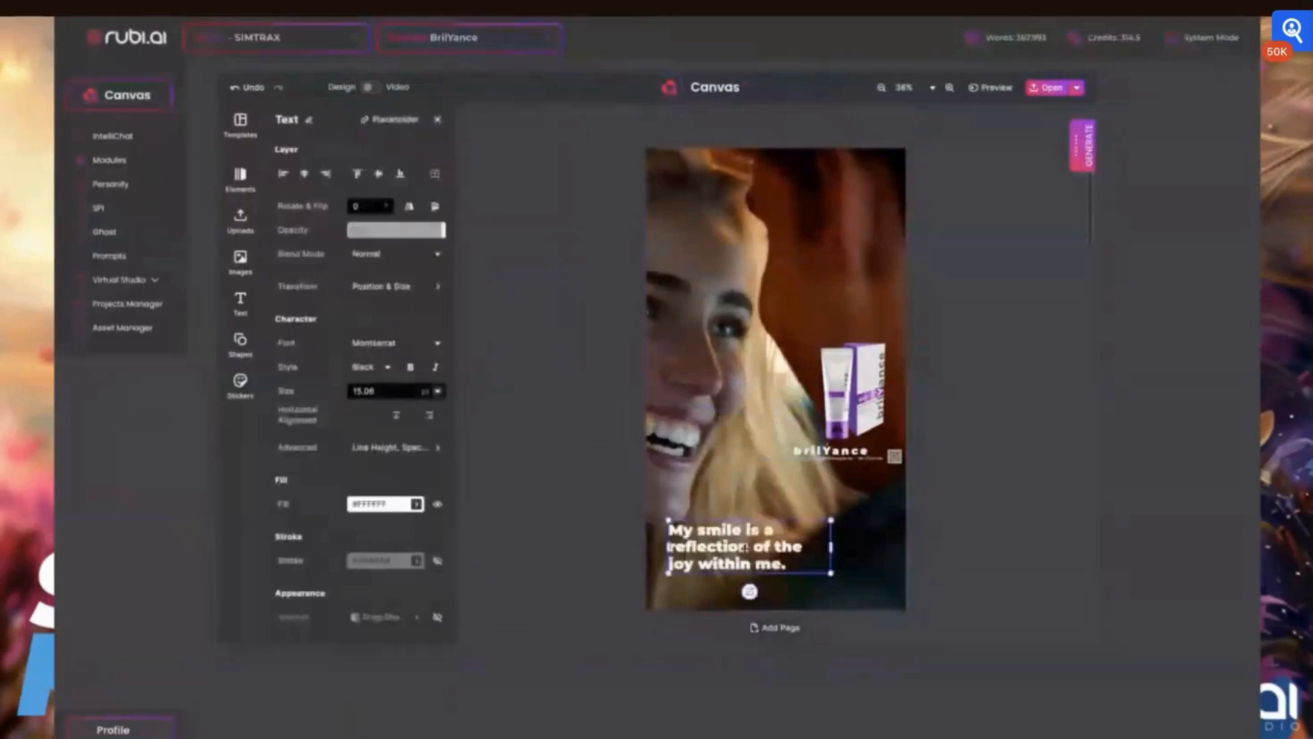
- Fine-tune the affirmation text's position above the bottom tagline and QR code
drag(746, 419, 896, 596)
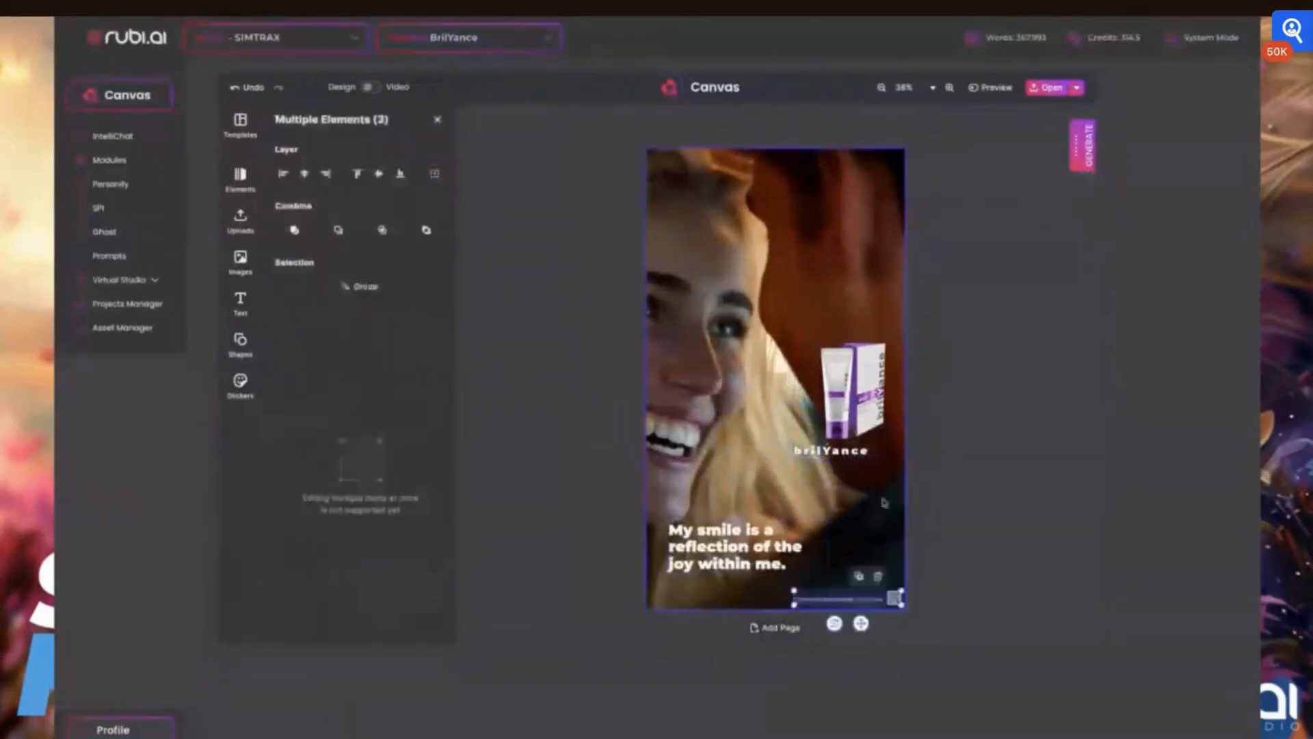
click(858, 452)
mouse_move(867, 460)
mouse_down()
mouse_move(880, 469)
mouse_move(866, 461)
mouse_up()
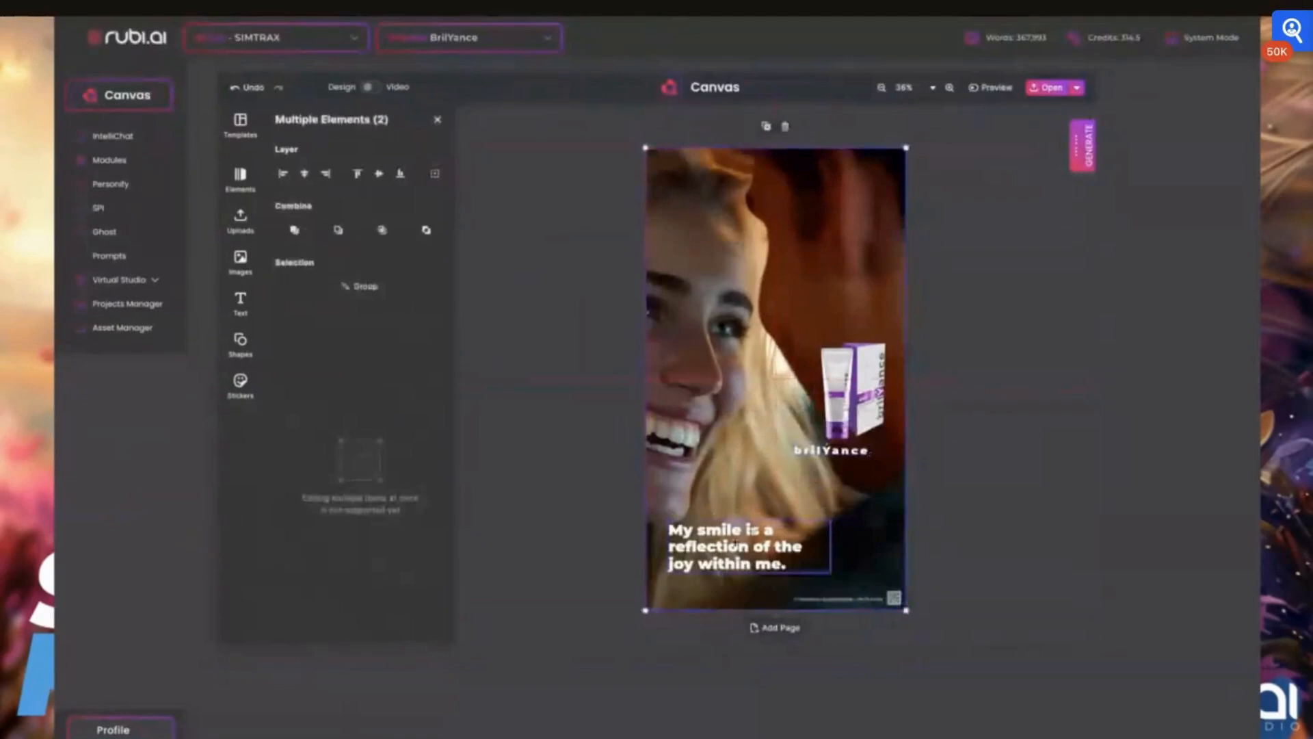
drag(738, 543, 738, 510)
click(714, 535)
click(679, 574)
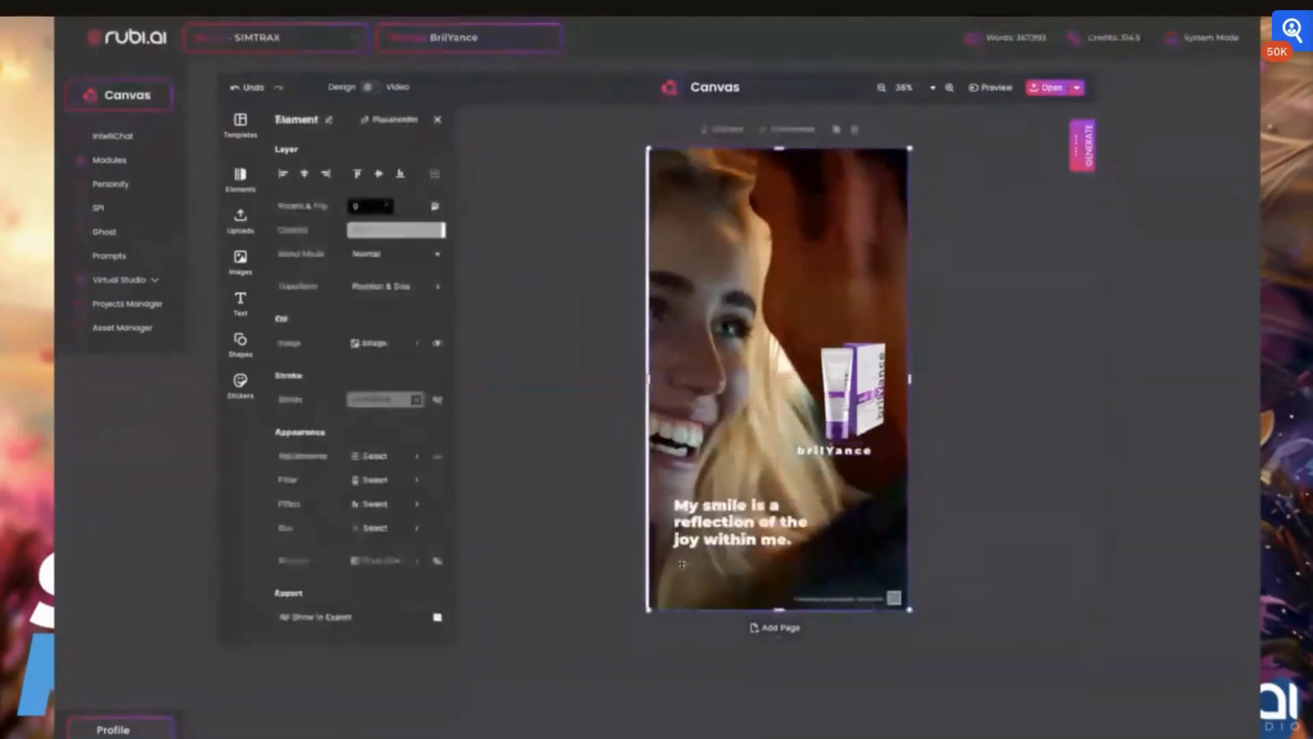
drag(680, 574, 676, 575)
click(744, 512)
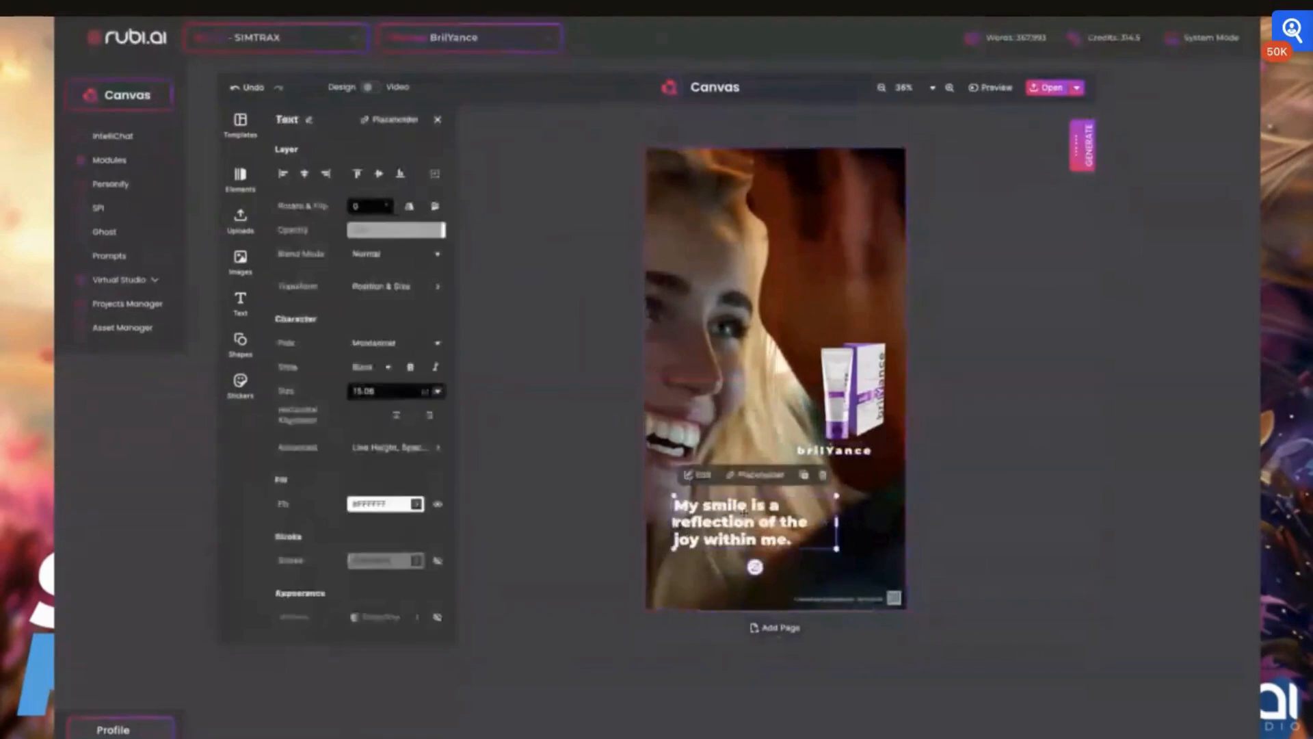
drag(744, 511, 731, 528)
- Enlarge the tube and box together and move them to the lower right of the page
click(837, 400)
shift+click(869, 385)
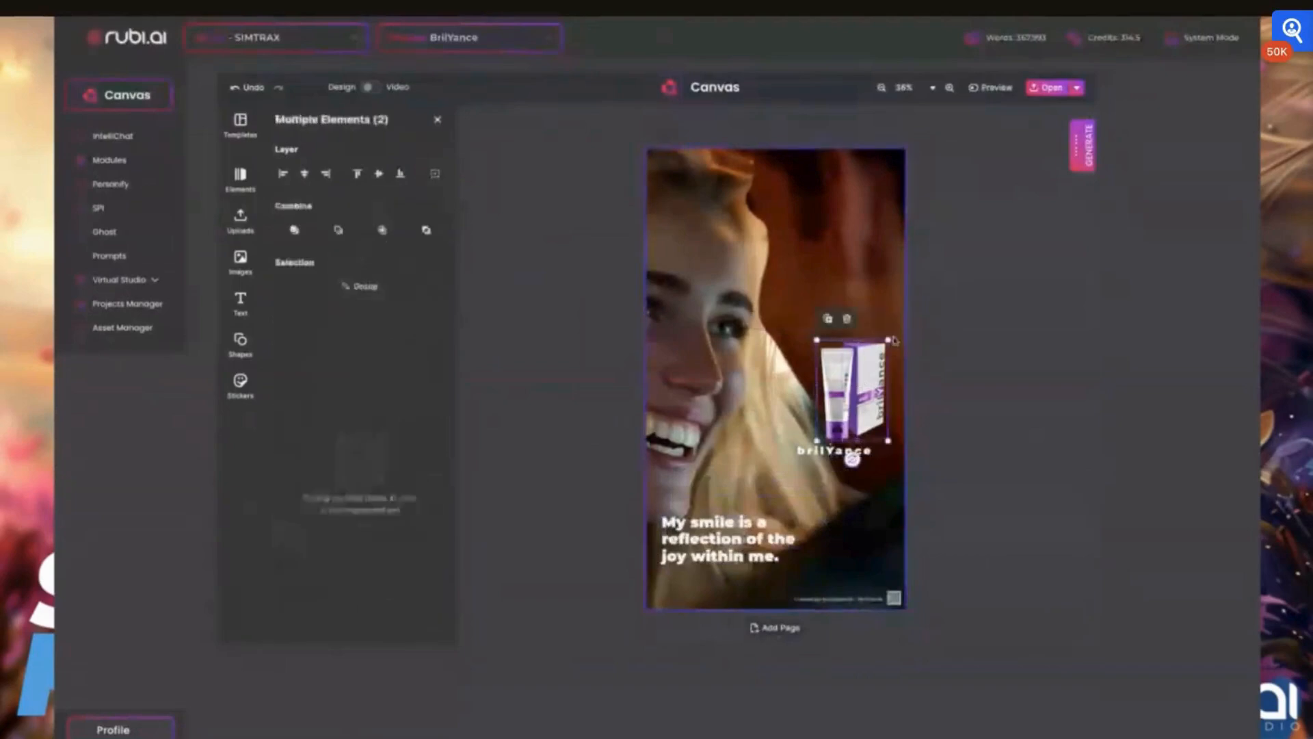
drag(888, 340, 939, 233)
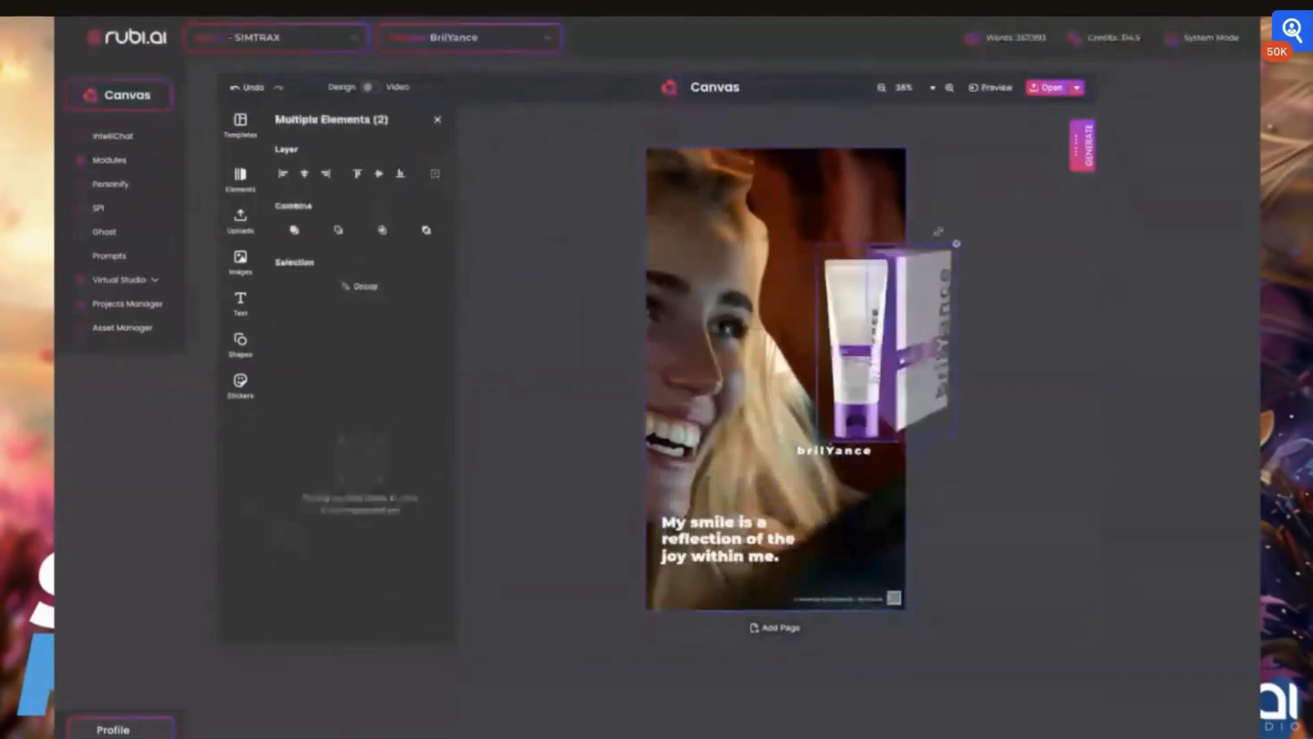
drag(852, 342, 785, 504)
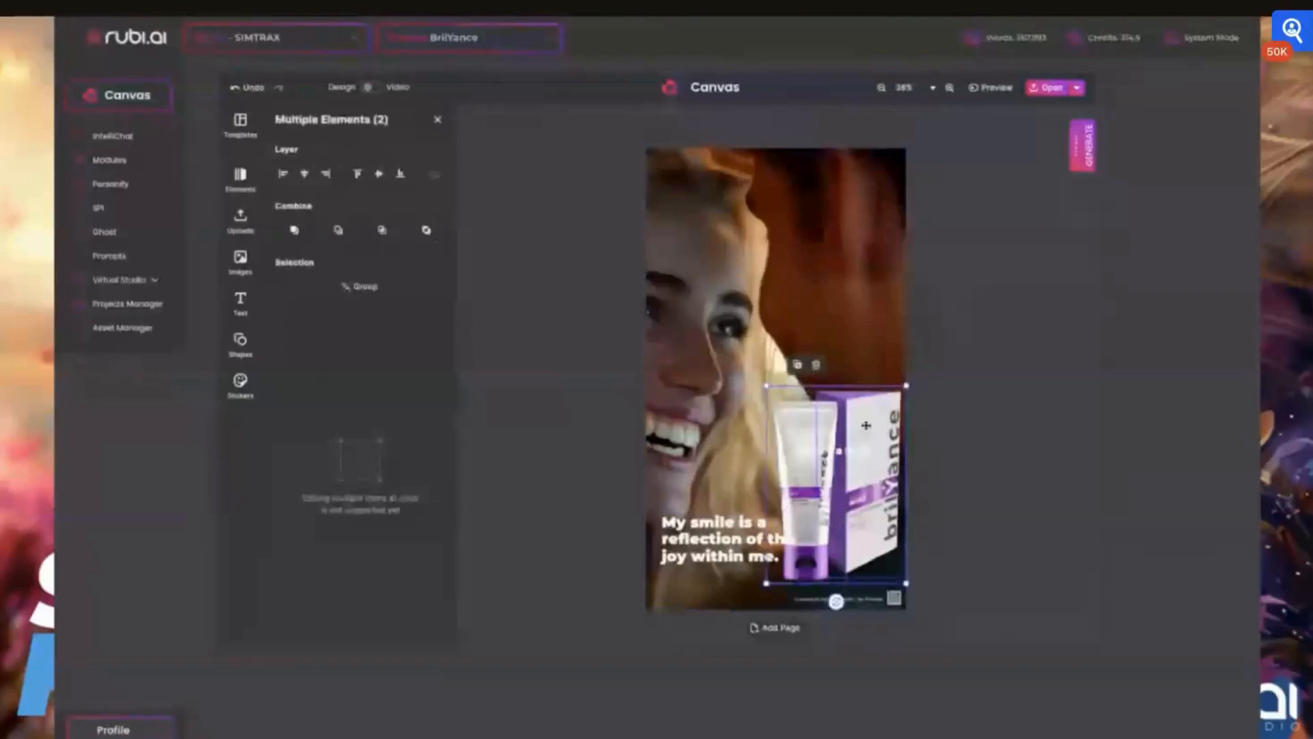
click(470, 196)
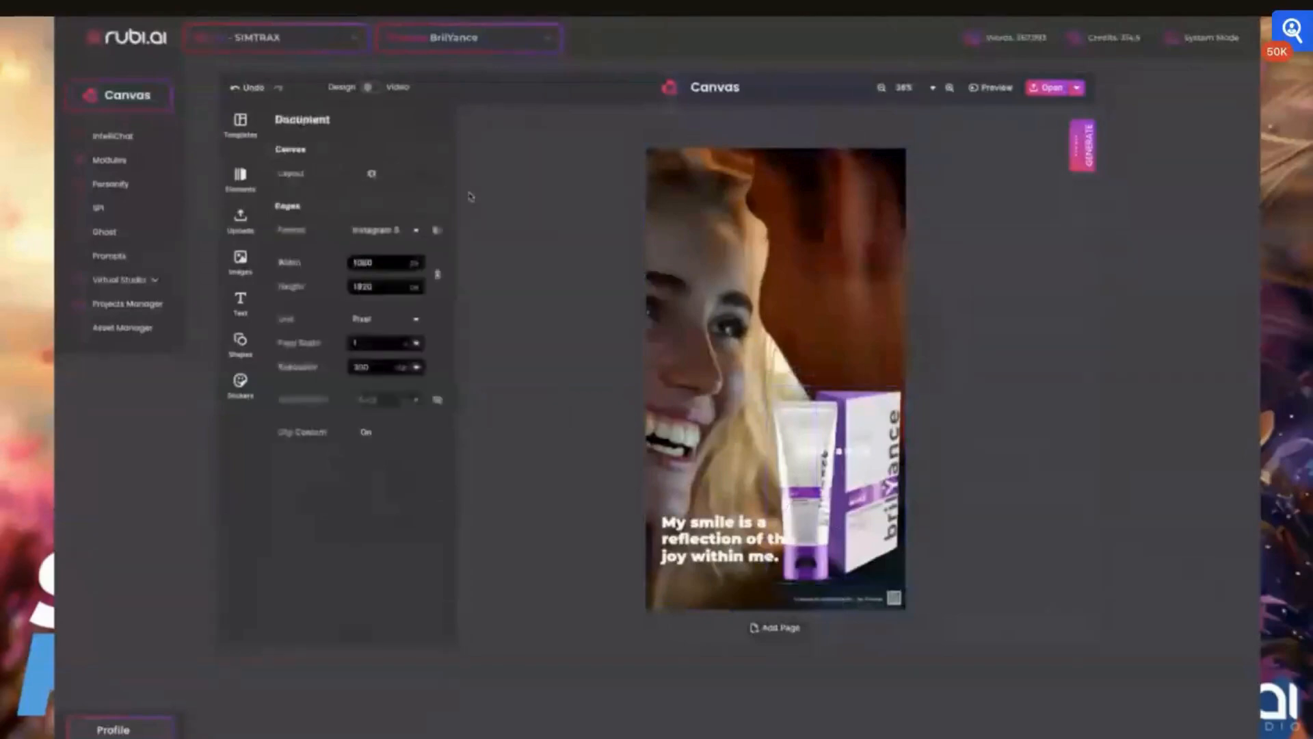
- Move the brilYance logo down to the bottom of the page beneath the product
click(805, 408)
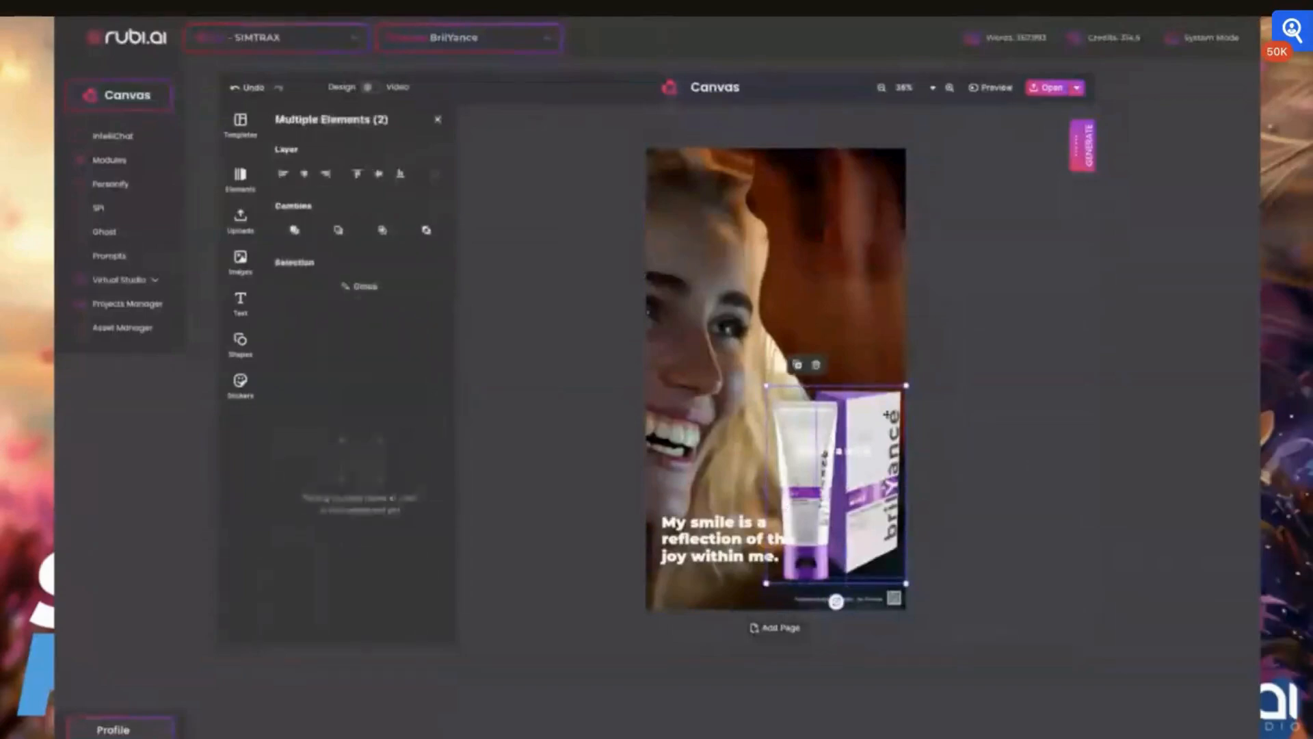
click(957, 403)
click(811, 450)
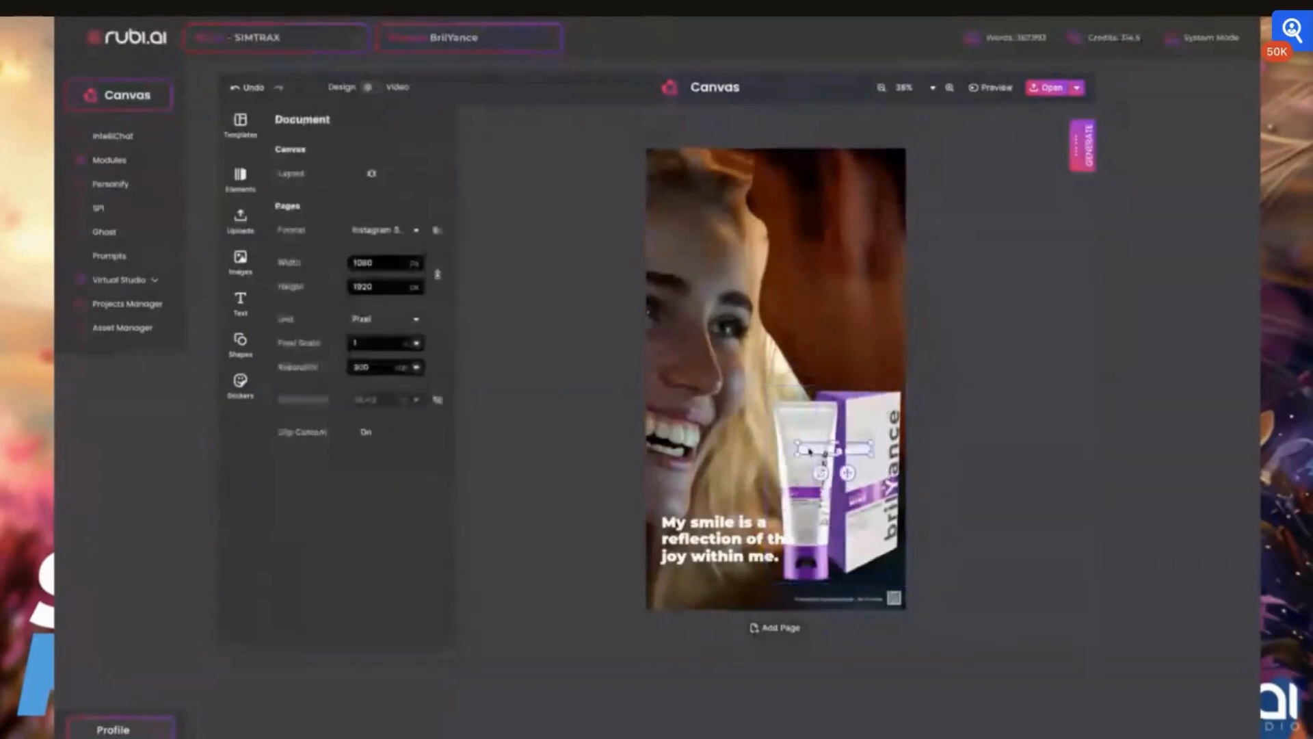
drag(810, 450, 817, 592)
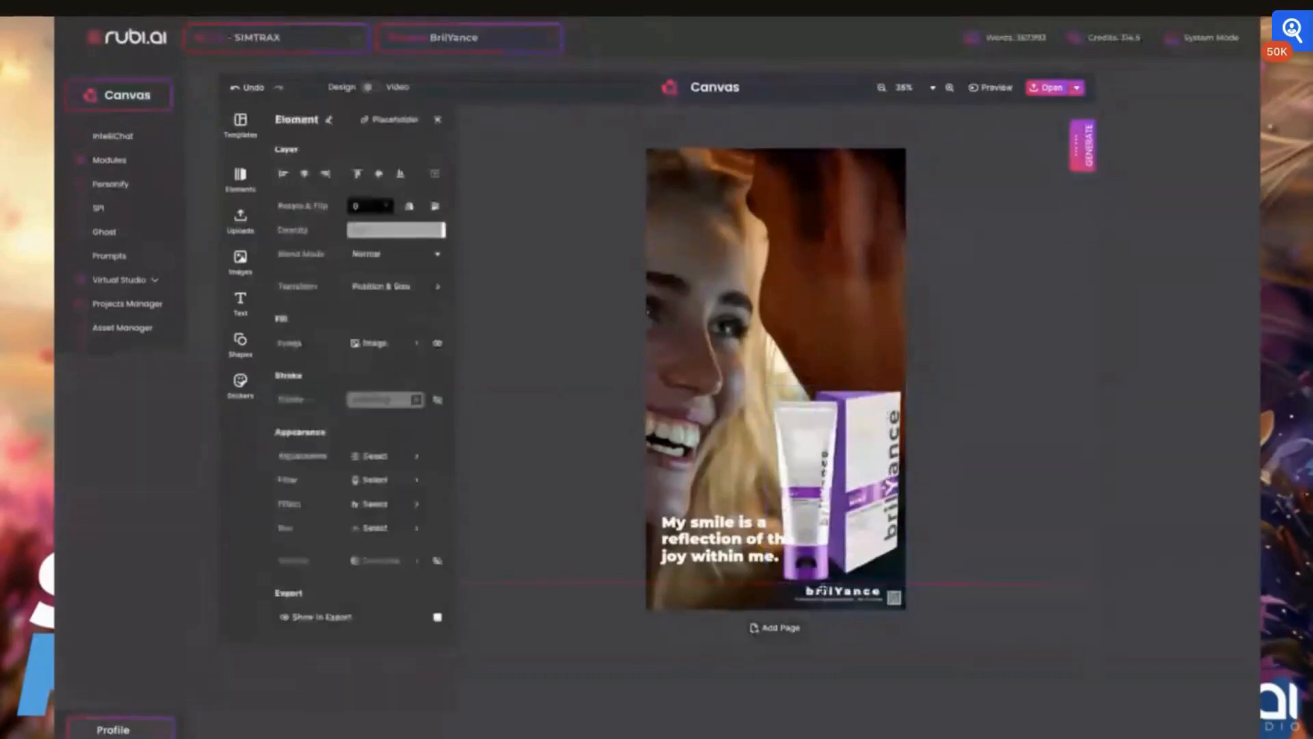
click(1018, 342)
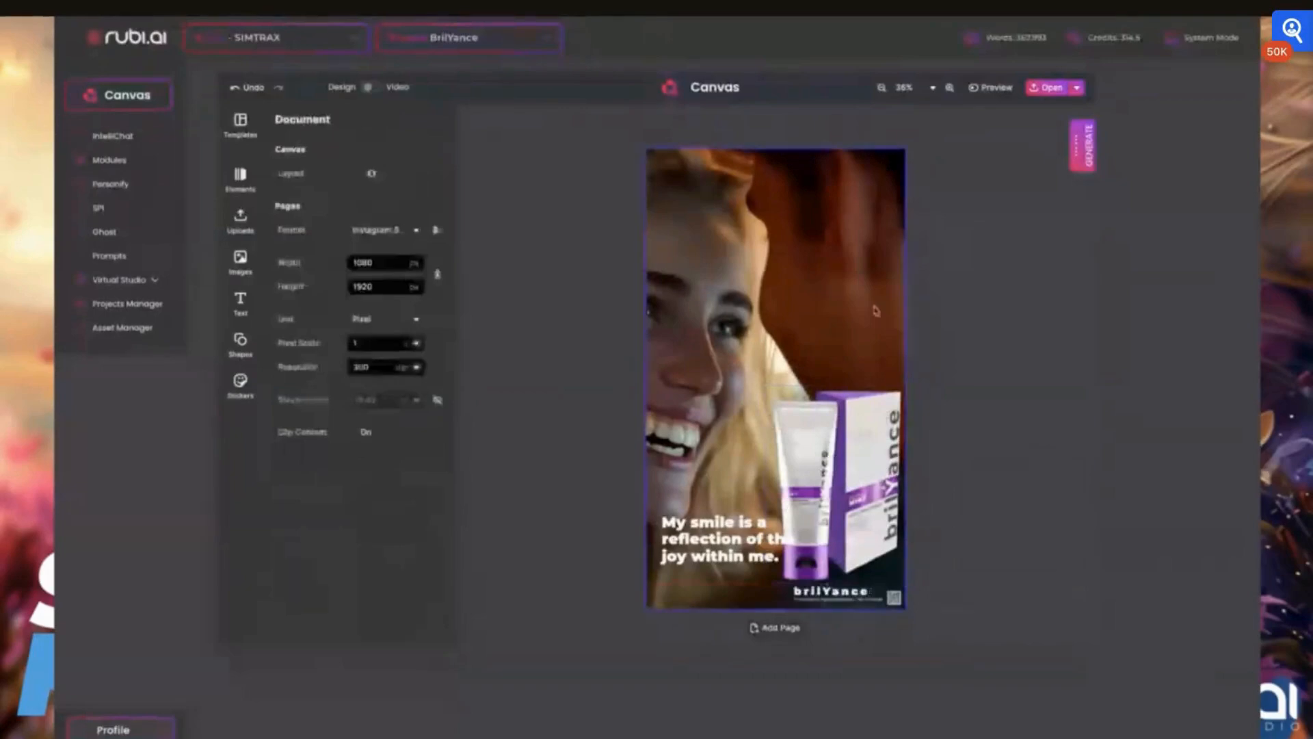
- Nudge the 'My smile is a reflection of the joy within me.' text slightly lower on the page
click(716, 522)
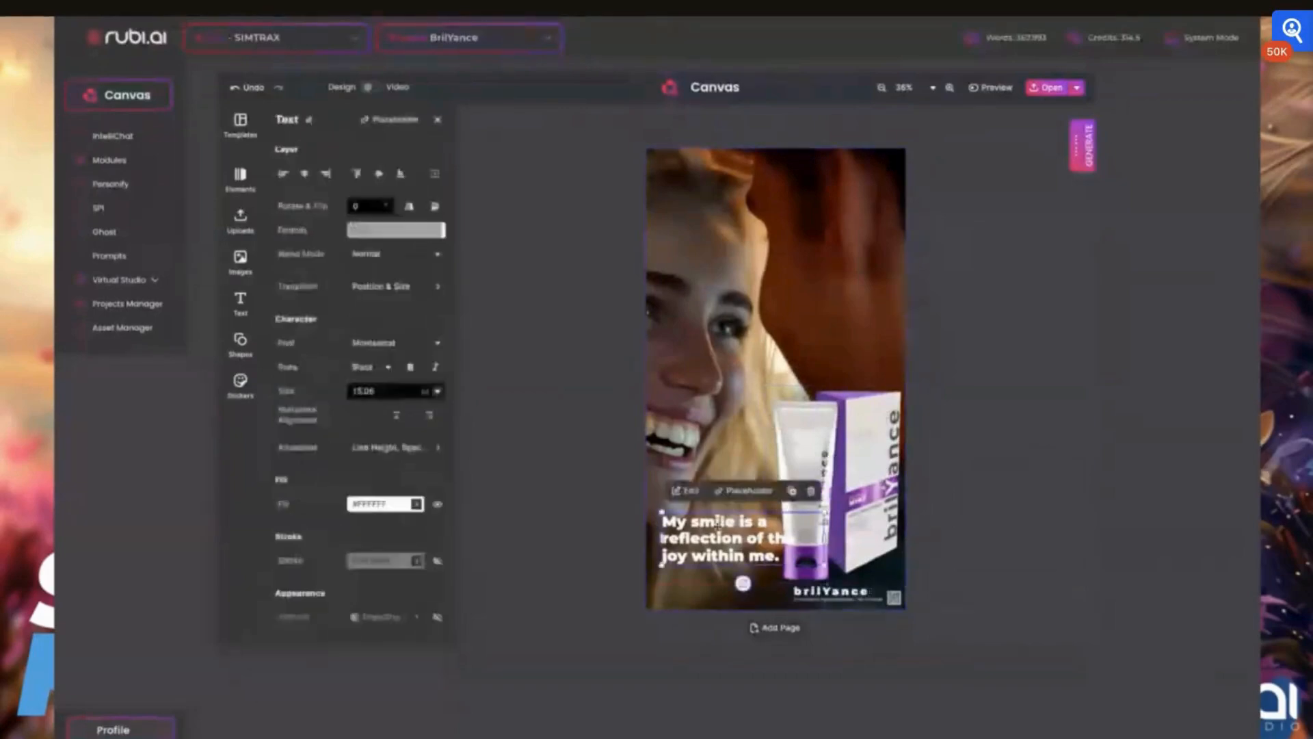
drag(716, 522, 708, 541)
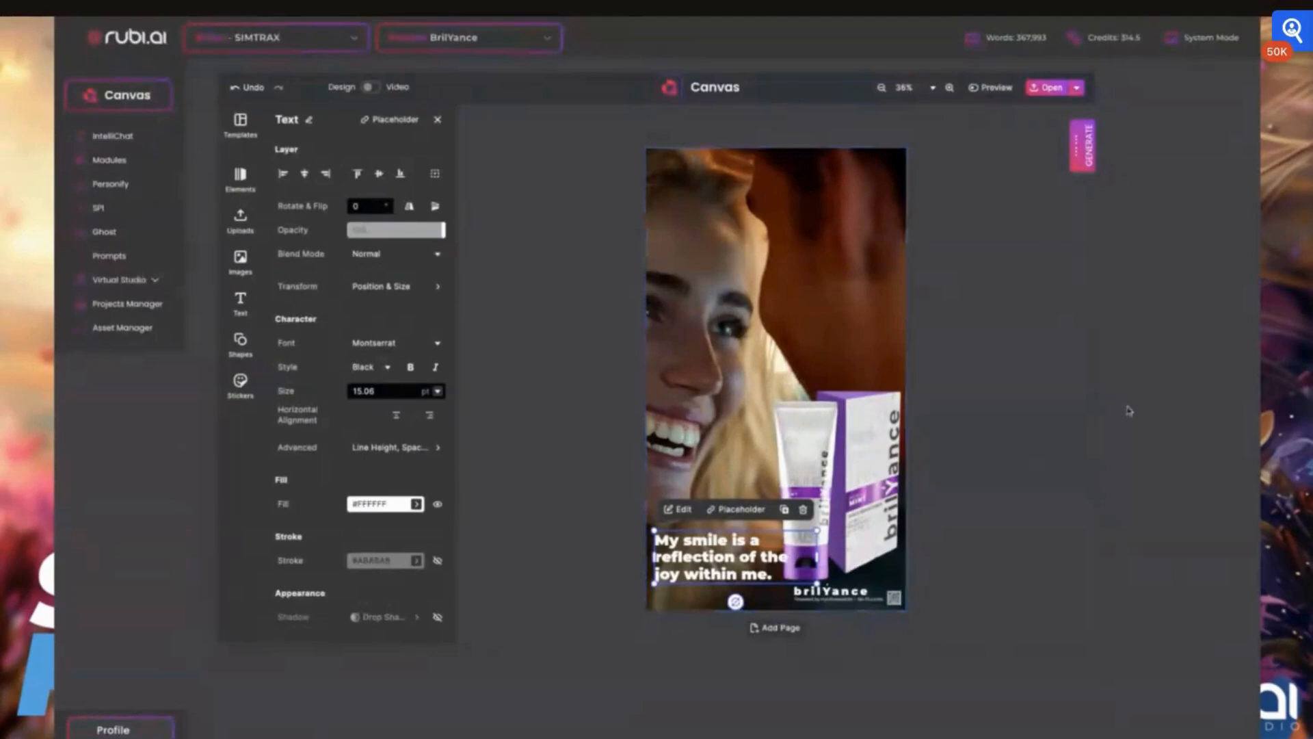
- Scroll through the other story pages in the document to compare their designs
scroll(1108, 410, down, 2)
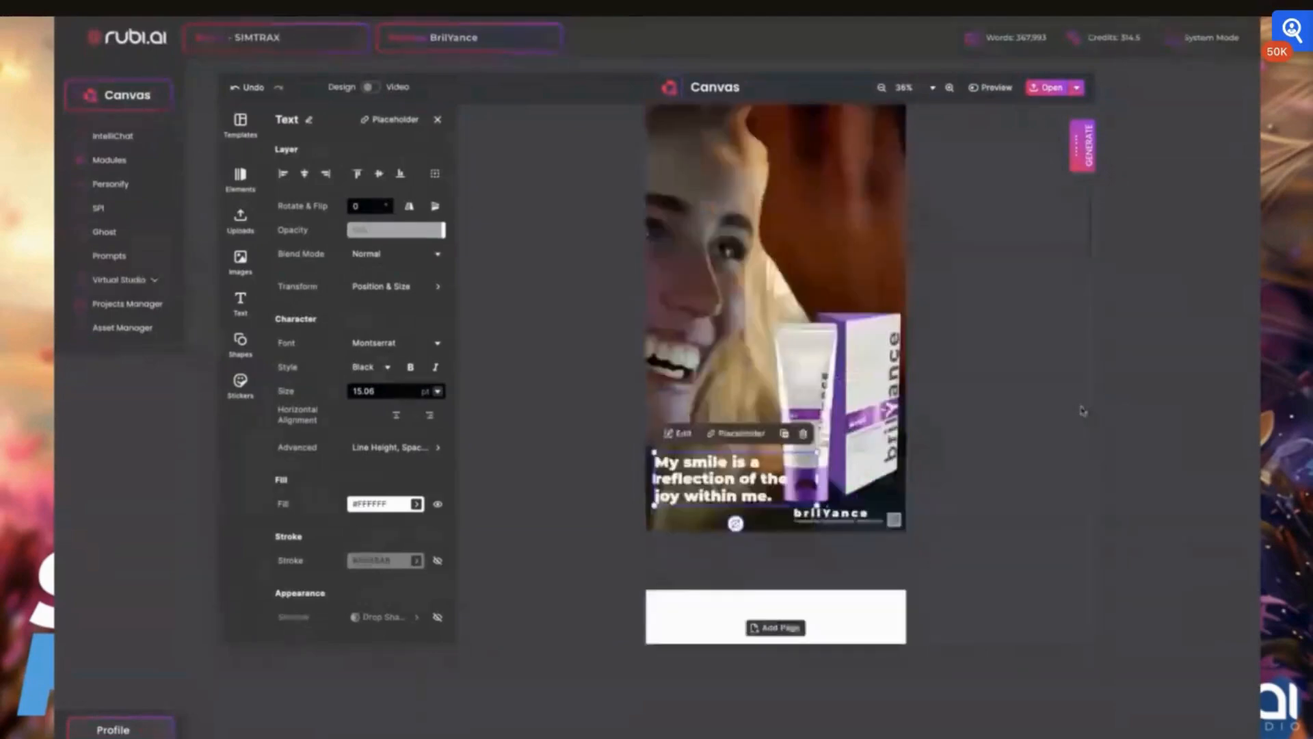
scroll(1081, 410, down, 5)
scroll(1080, 409, down, 4)
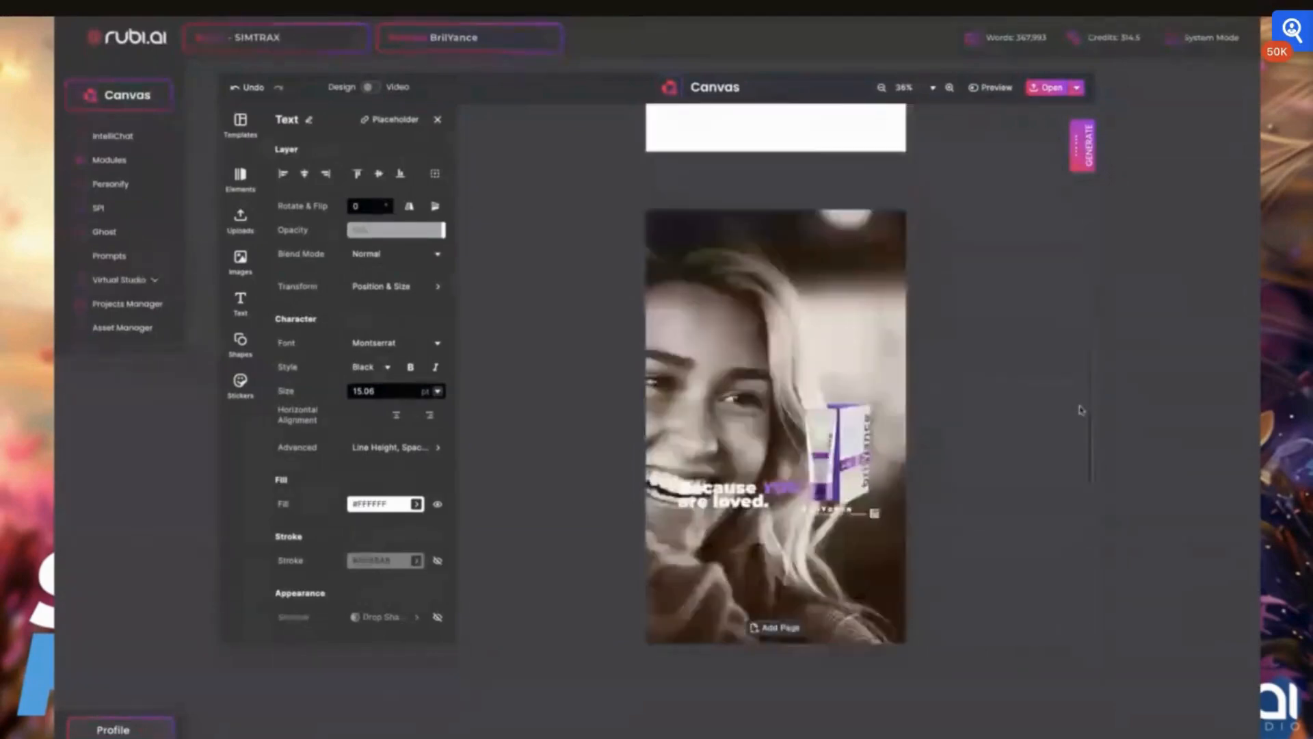
scroll(1081, 411, down, 3)
click(749, 376)
shift+click(822, 345)
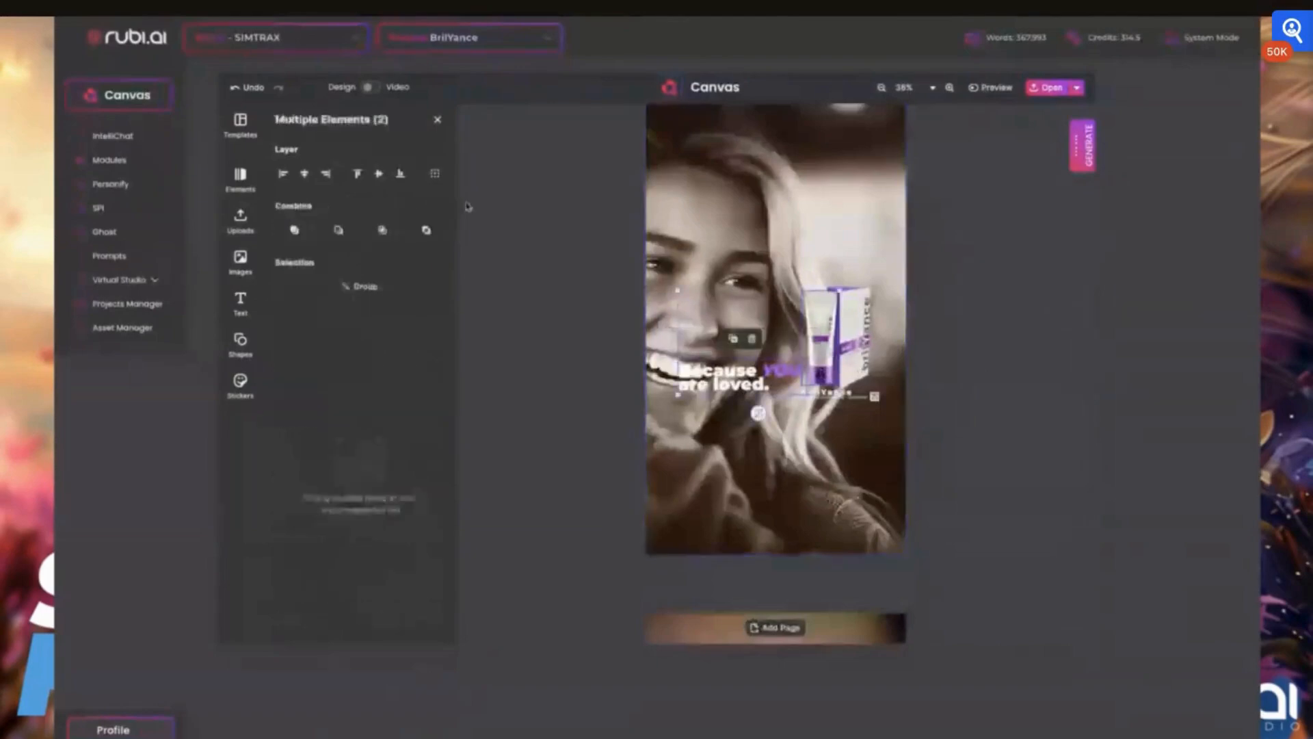
scroll(672, 226, up, 1)
scroll(673, 226, up, 10)
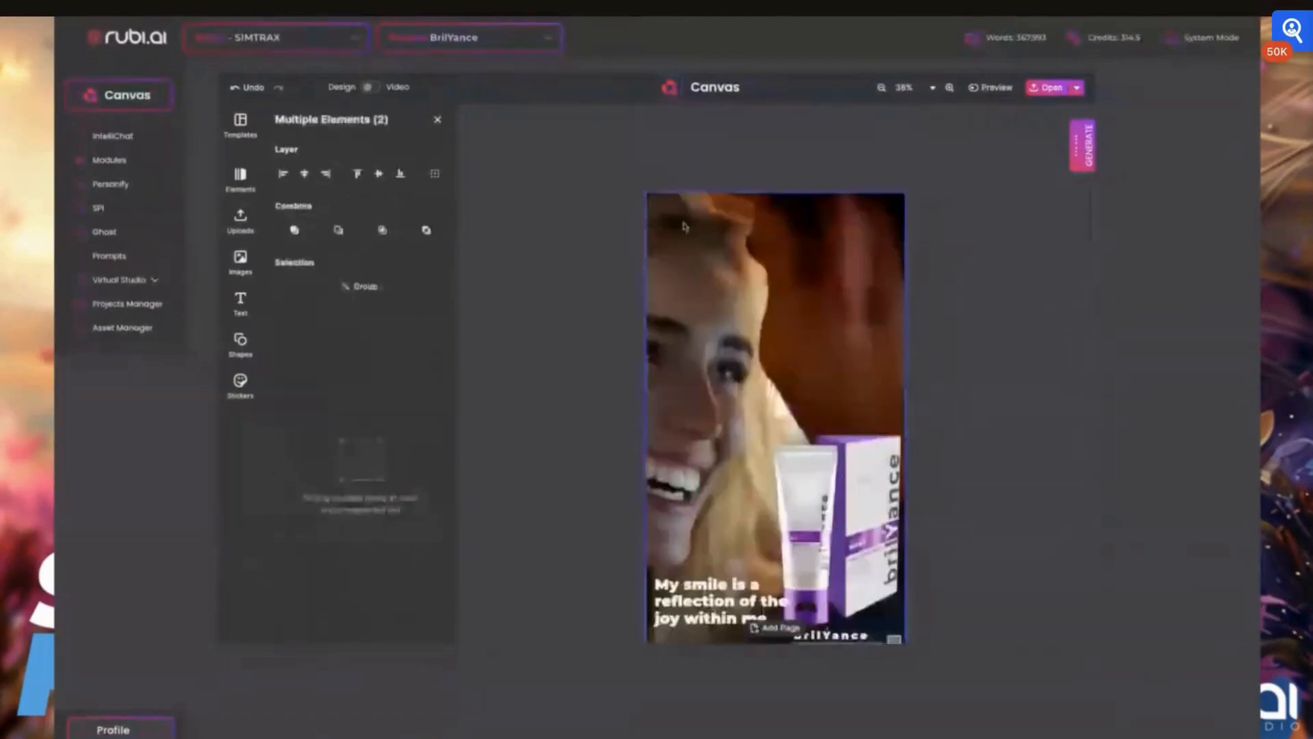
click(684, 226)
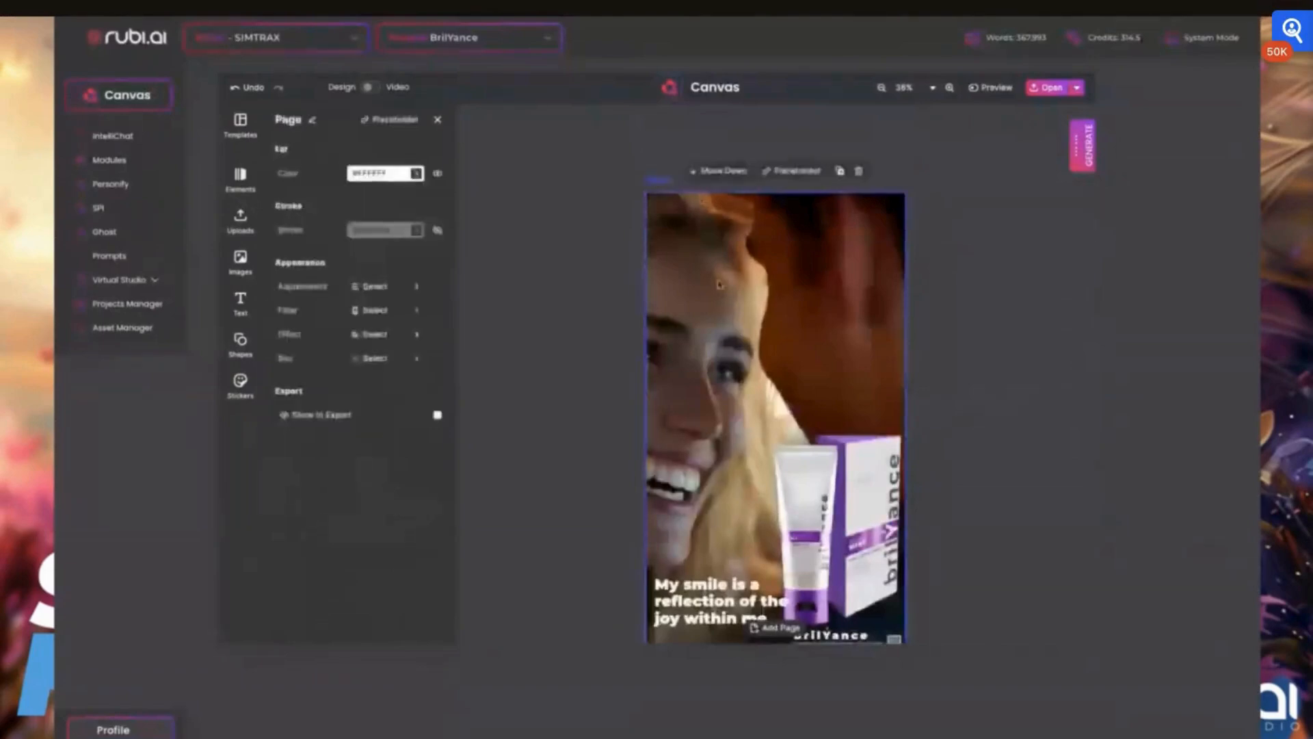
click(437, 119)
scroll(788, 504, down, 3)
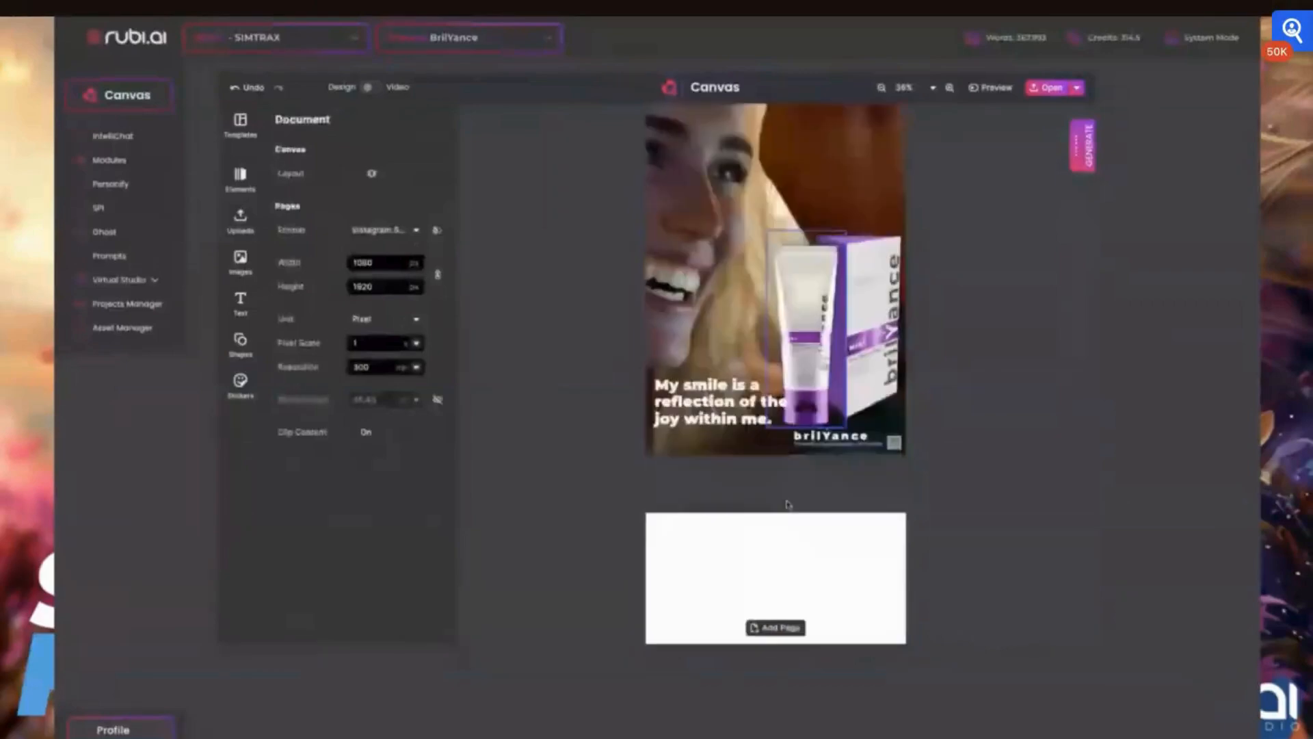
scroll(787, 504, down, 5)
scroll(788, 504, down, 5)
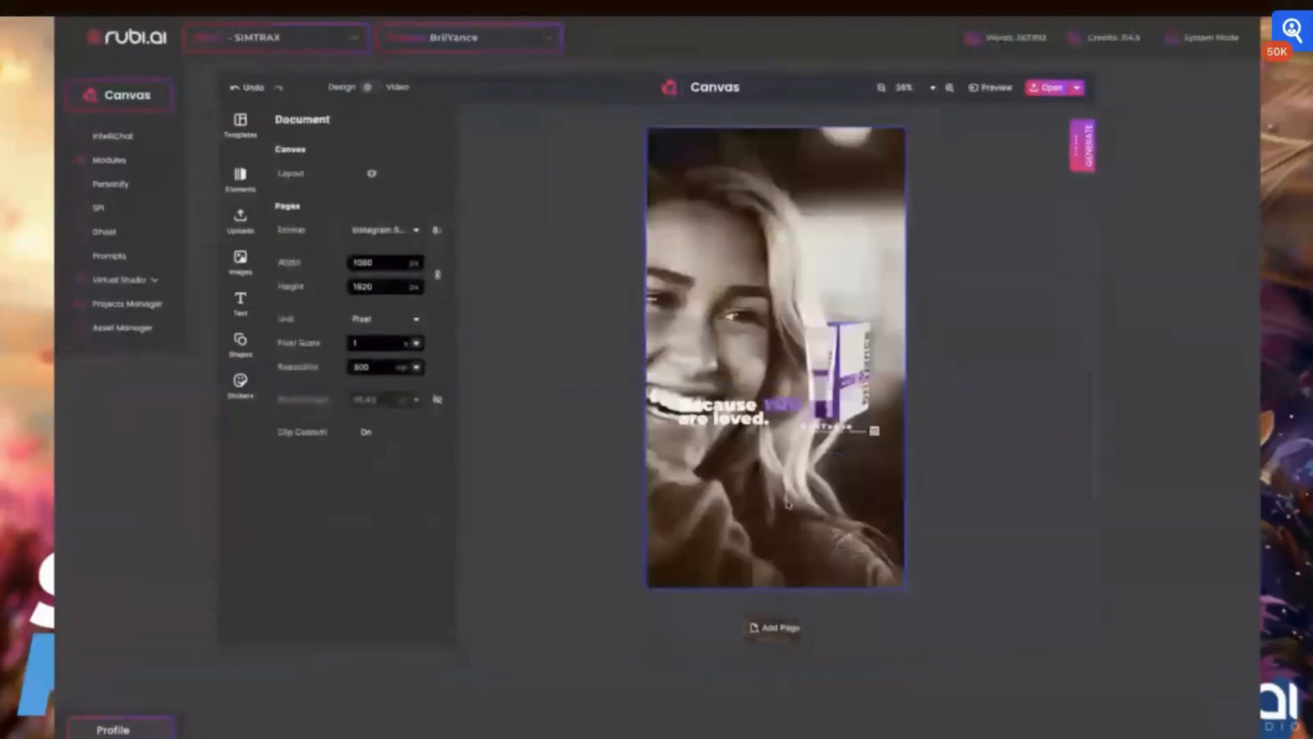
scroll(788, 504, up, 1)
scroll(788, 504, down, 1)
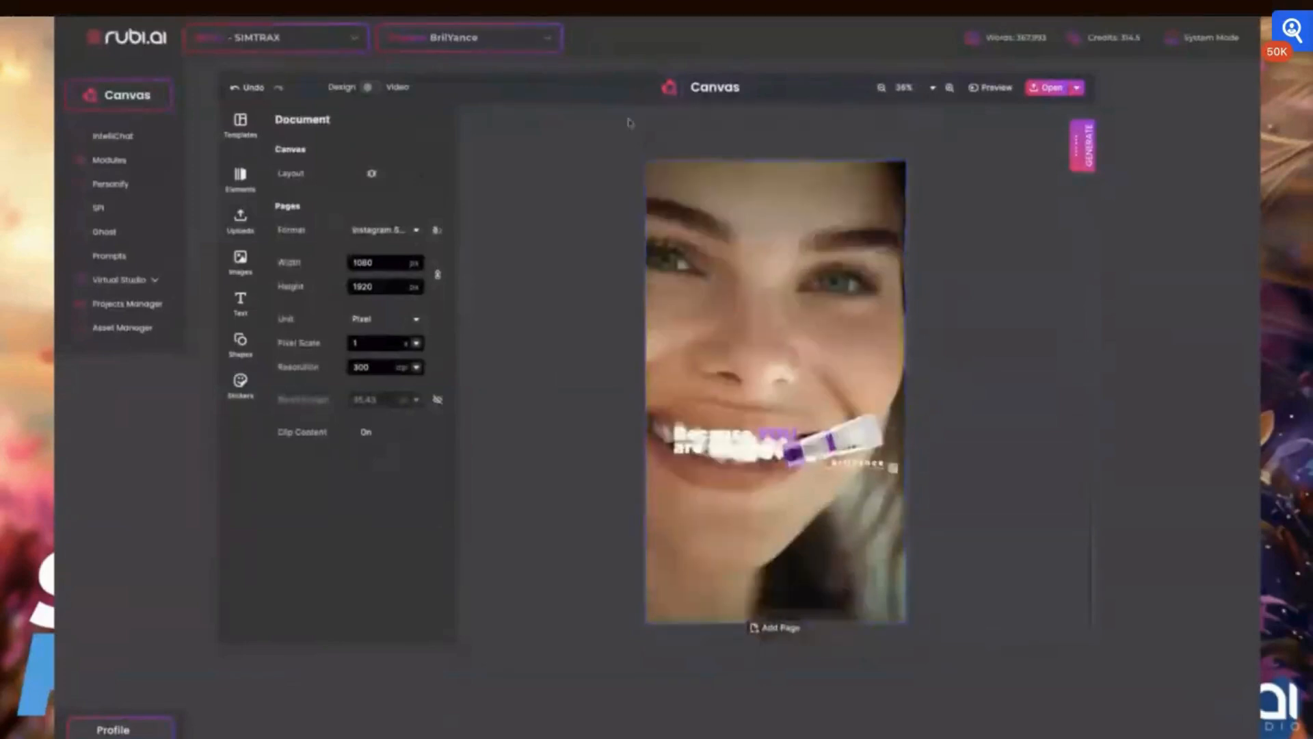
click(653, 151)
scroll(653, 152, up, 5)
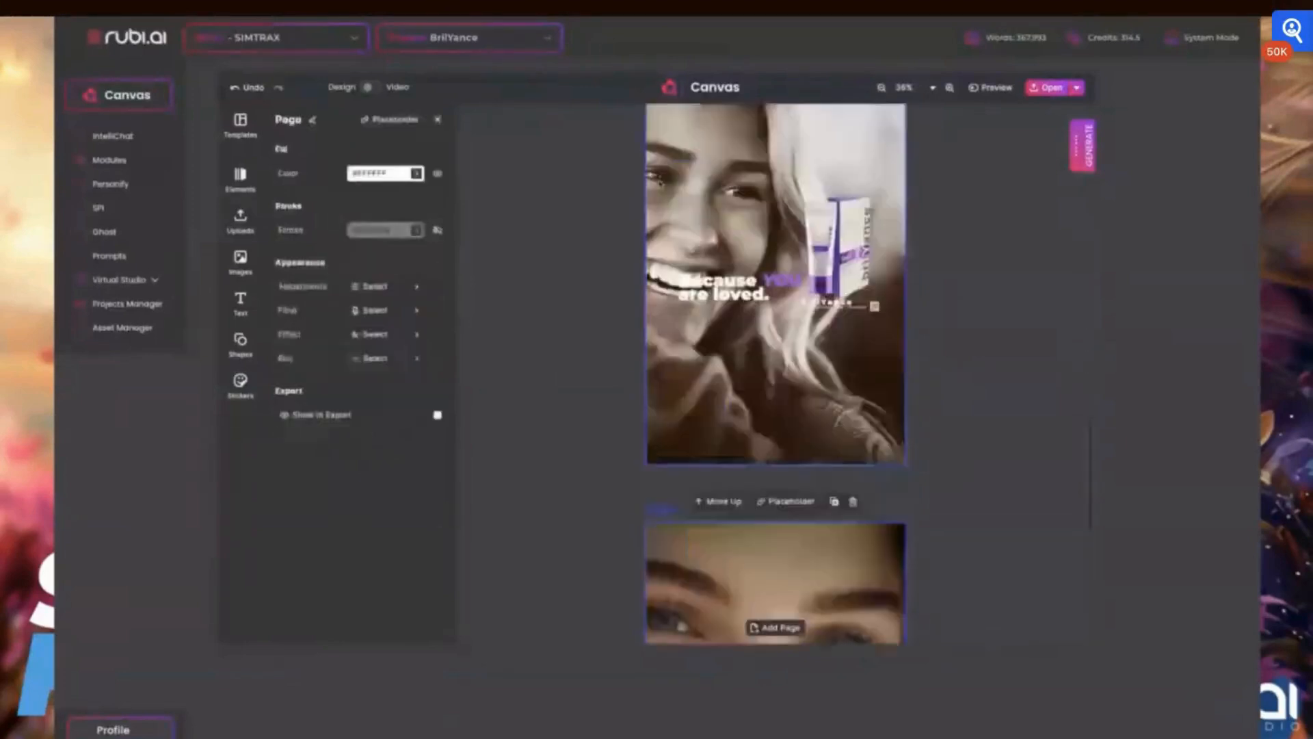
click(581, 198)
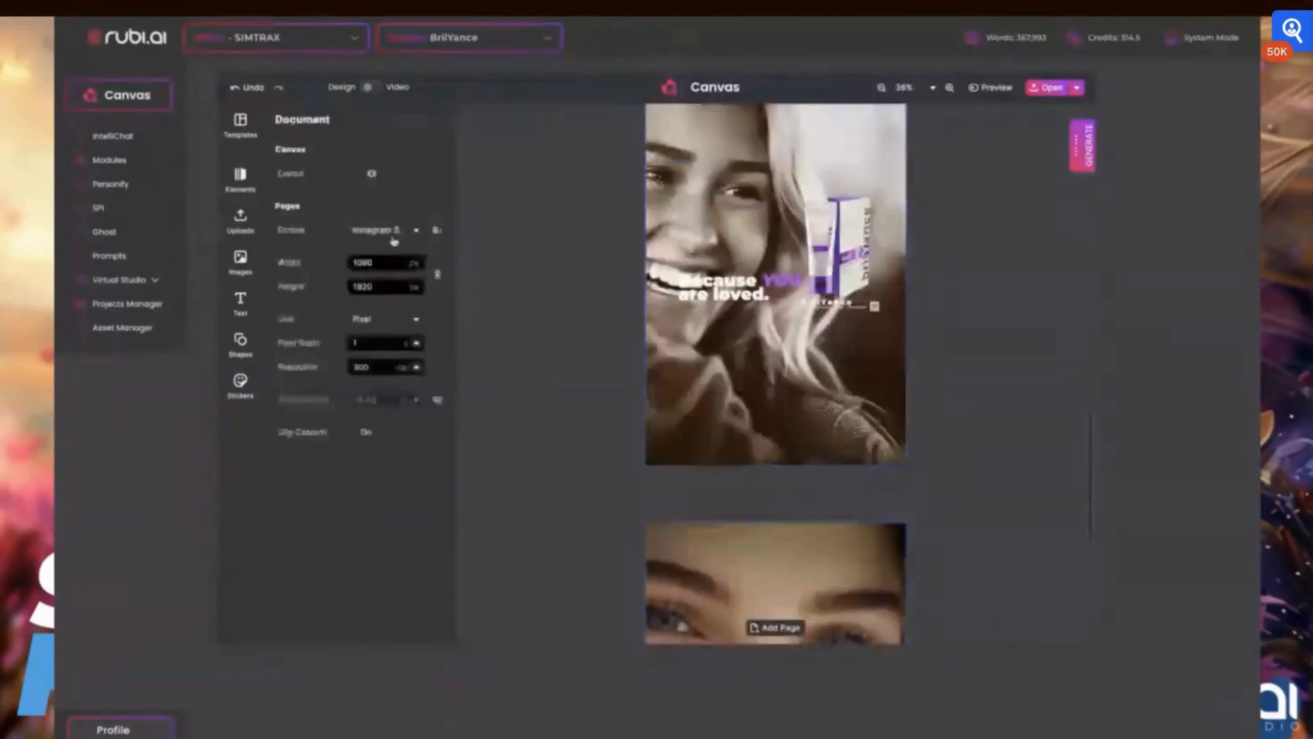
scroll(777, 257, up, 4)
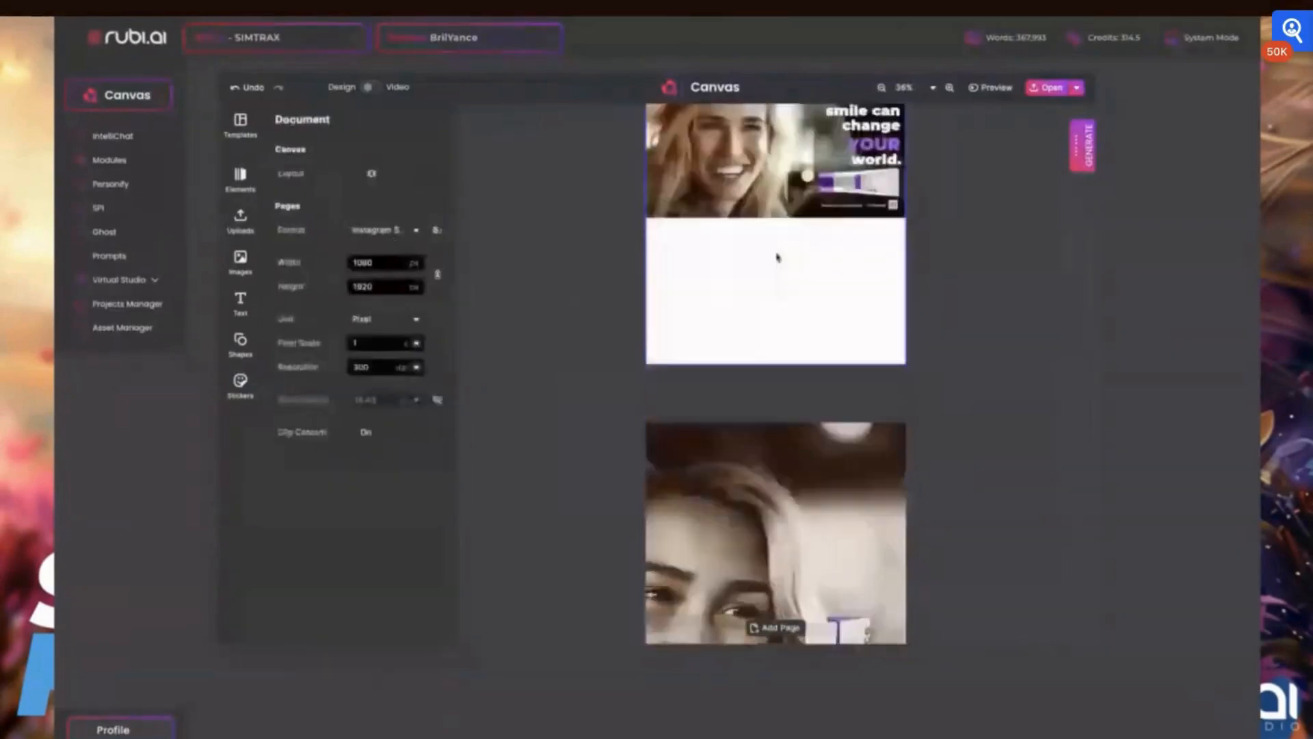
scroll(778, 257, up, 10)
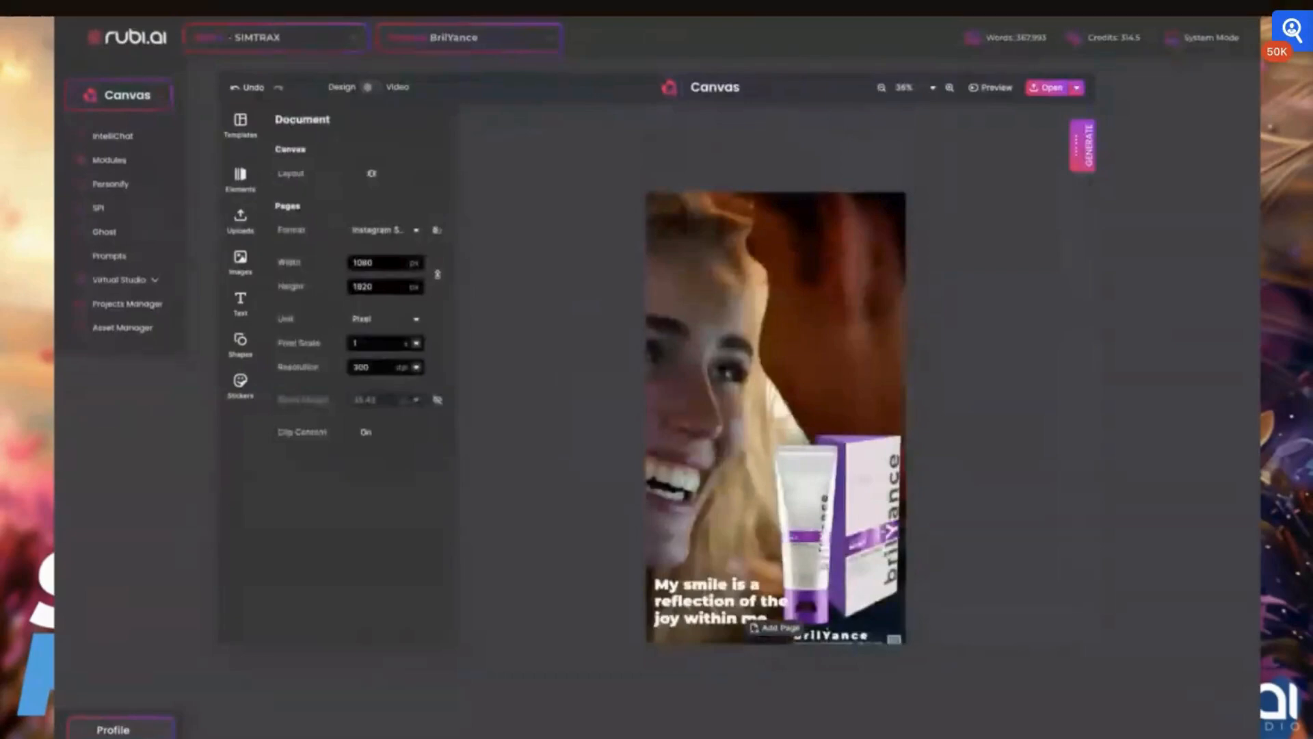
- Select the first story page and open the save and export options, then dismiss them
click(658, 182)
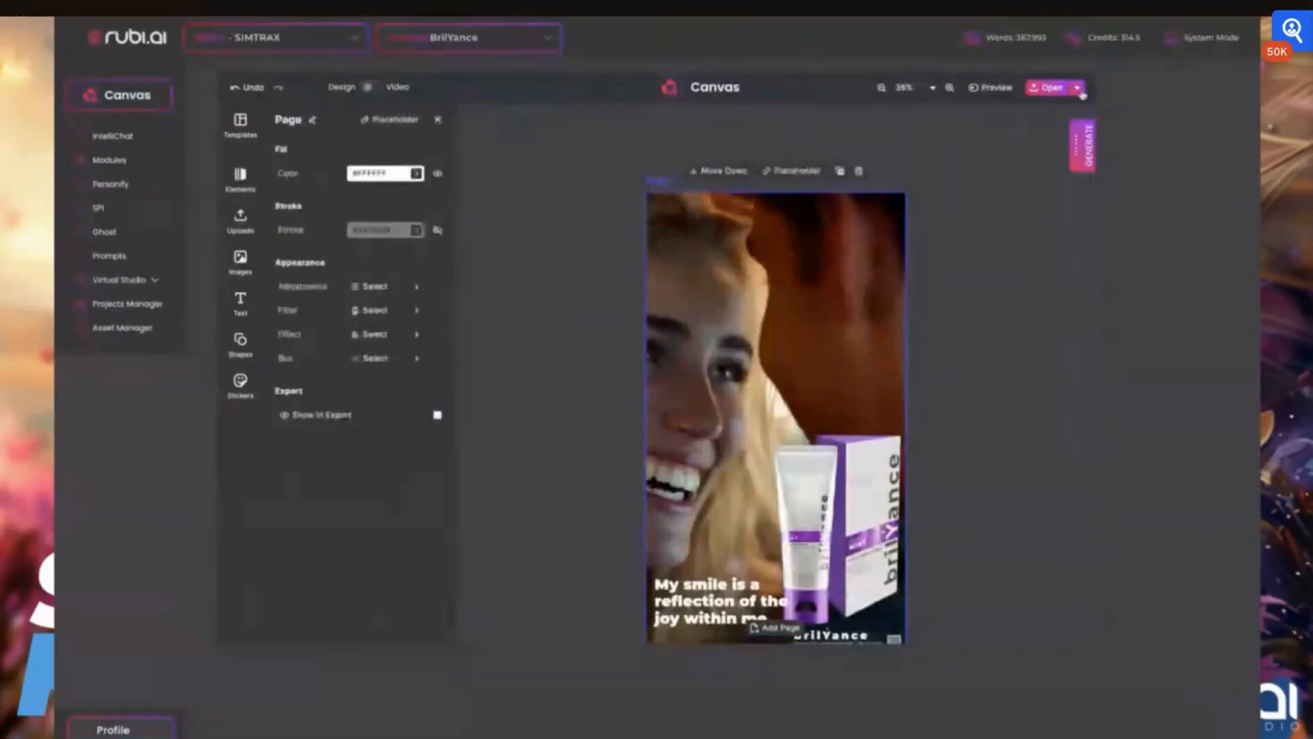
click(1077, 88)
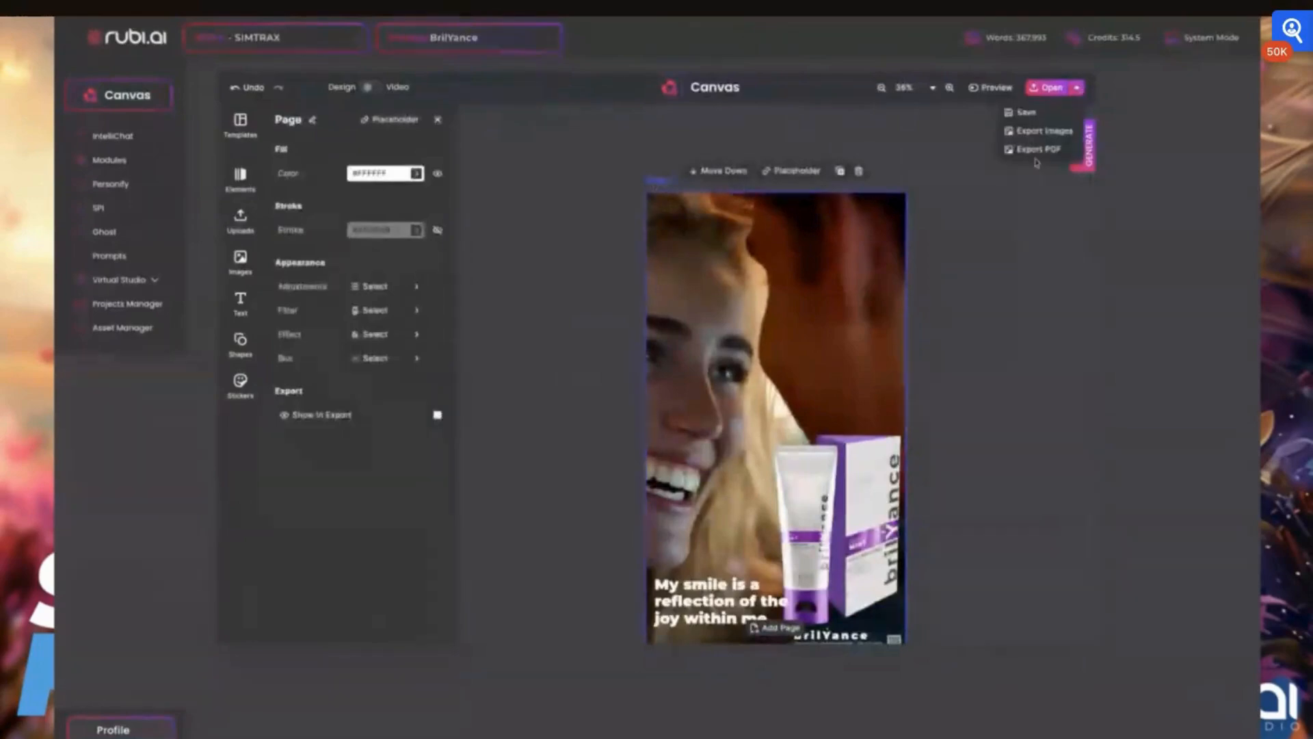
click(459, 184)
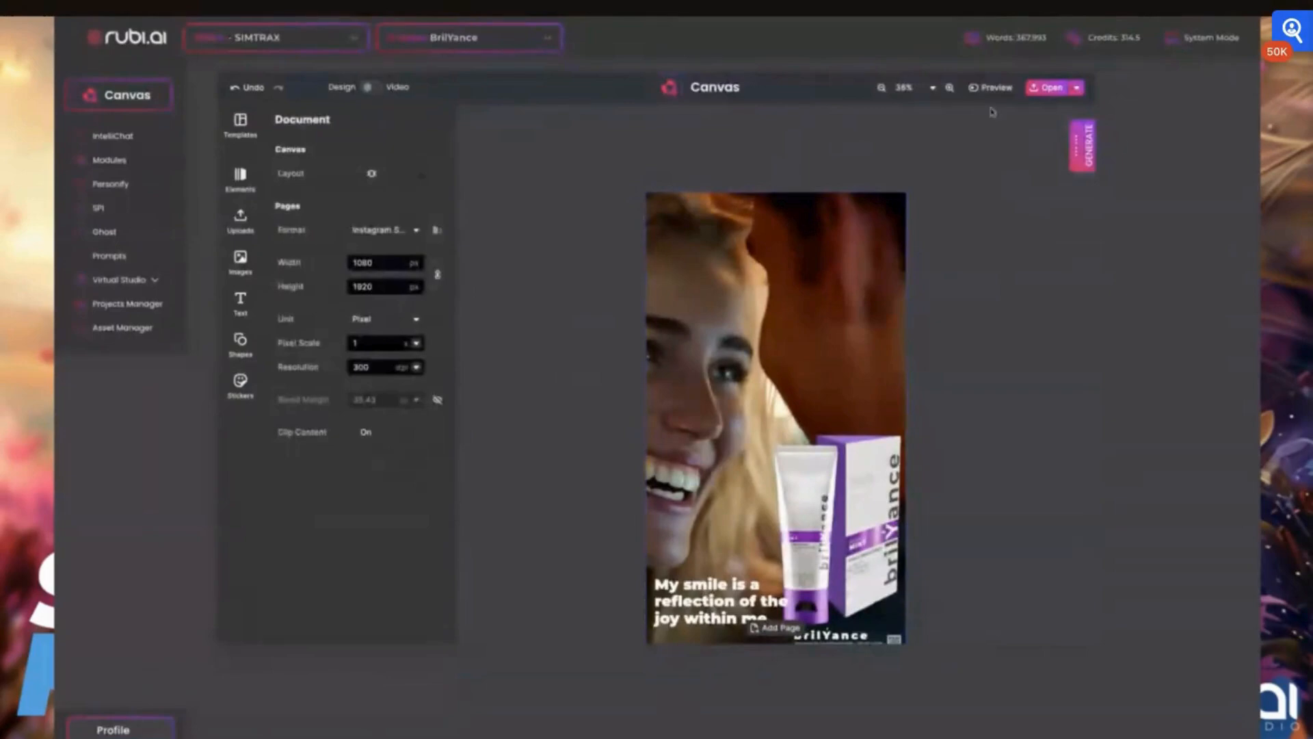
- Switch the canvas from Design mode to Video mode
click(371, 87)
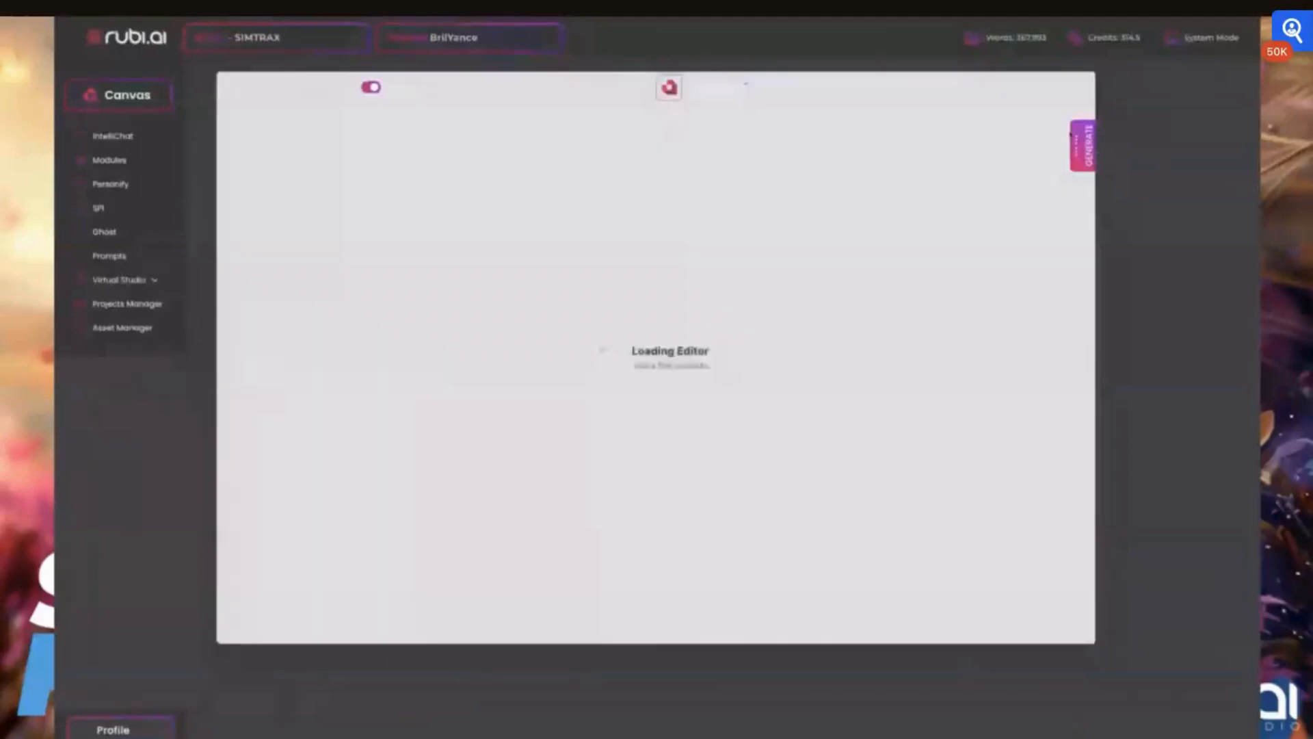
click(1072, 135)
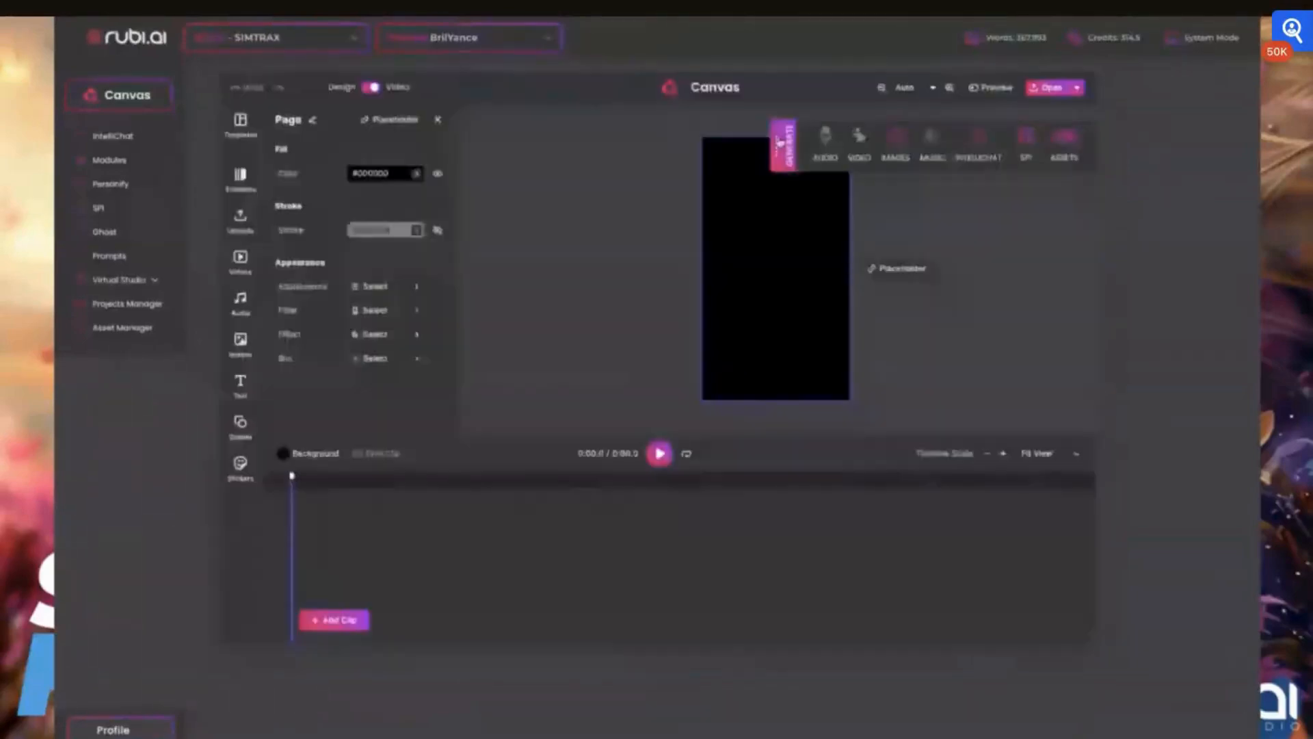
click(1083, 159)
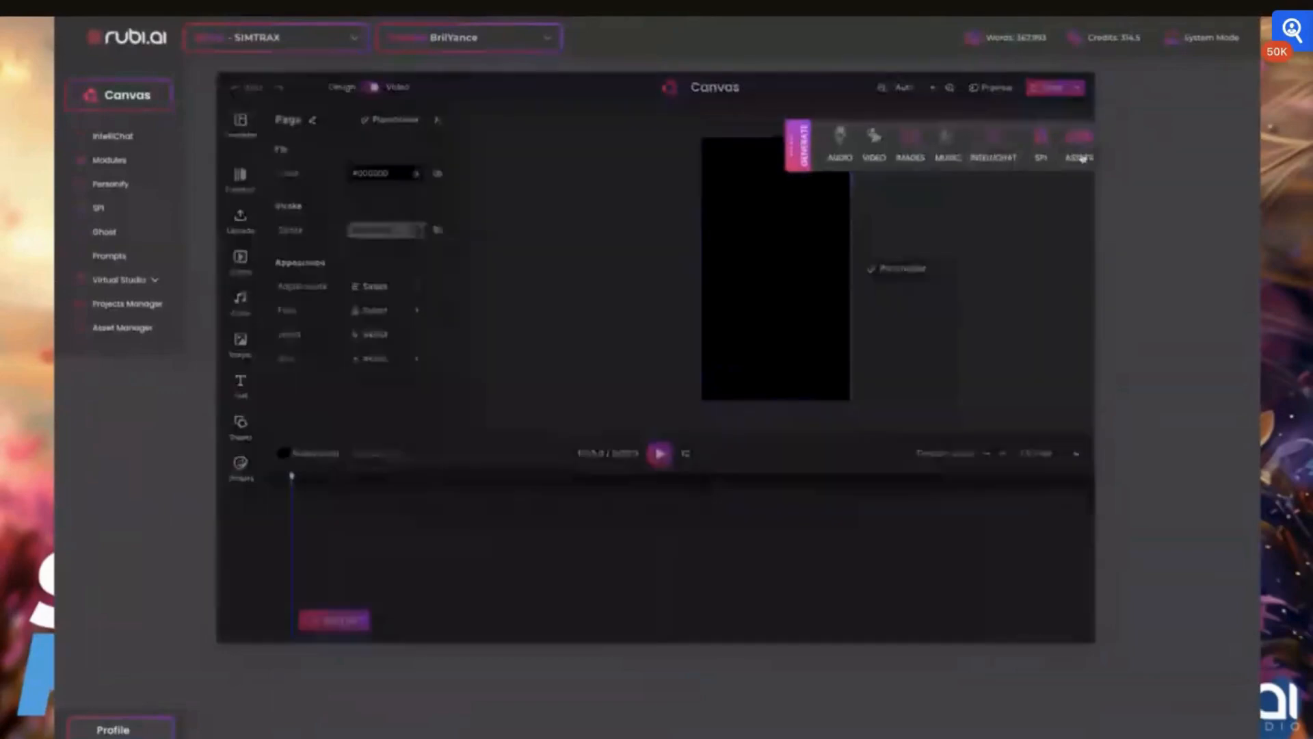
click(796, 146)
click(1016, 159)
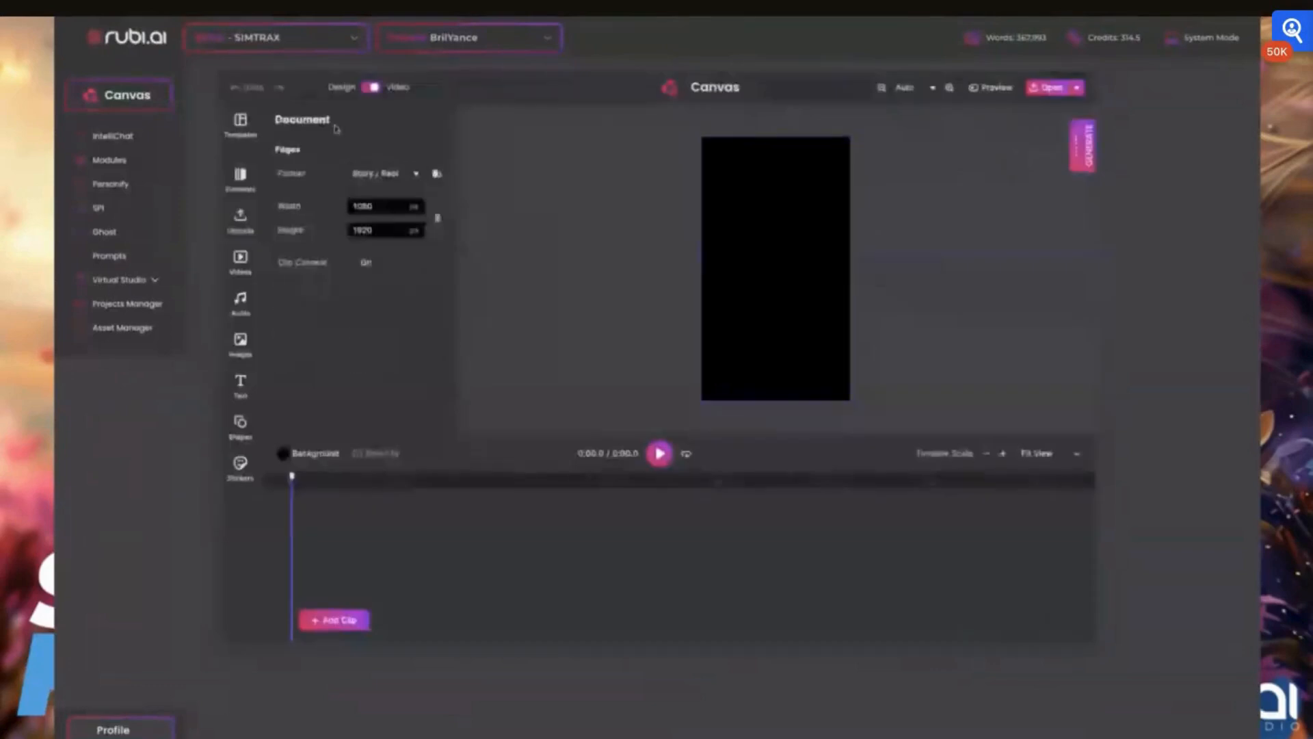
click(369, 88)
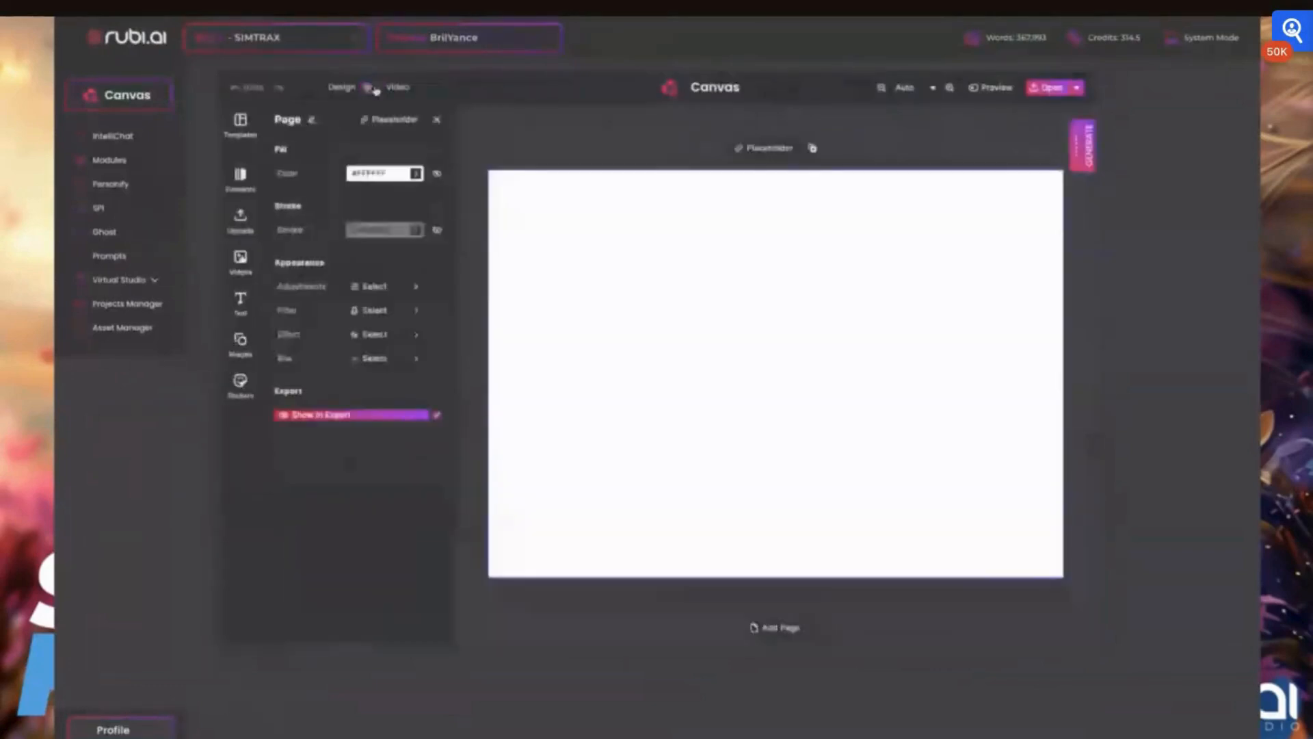
click(371, 89)
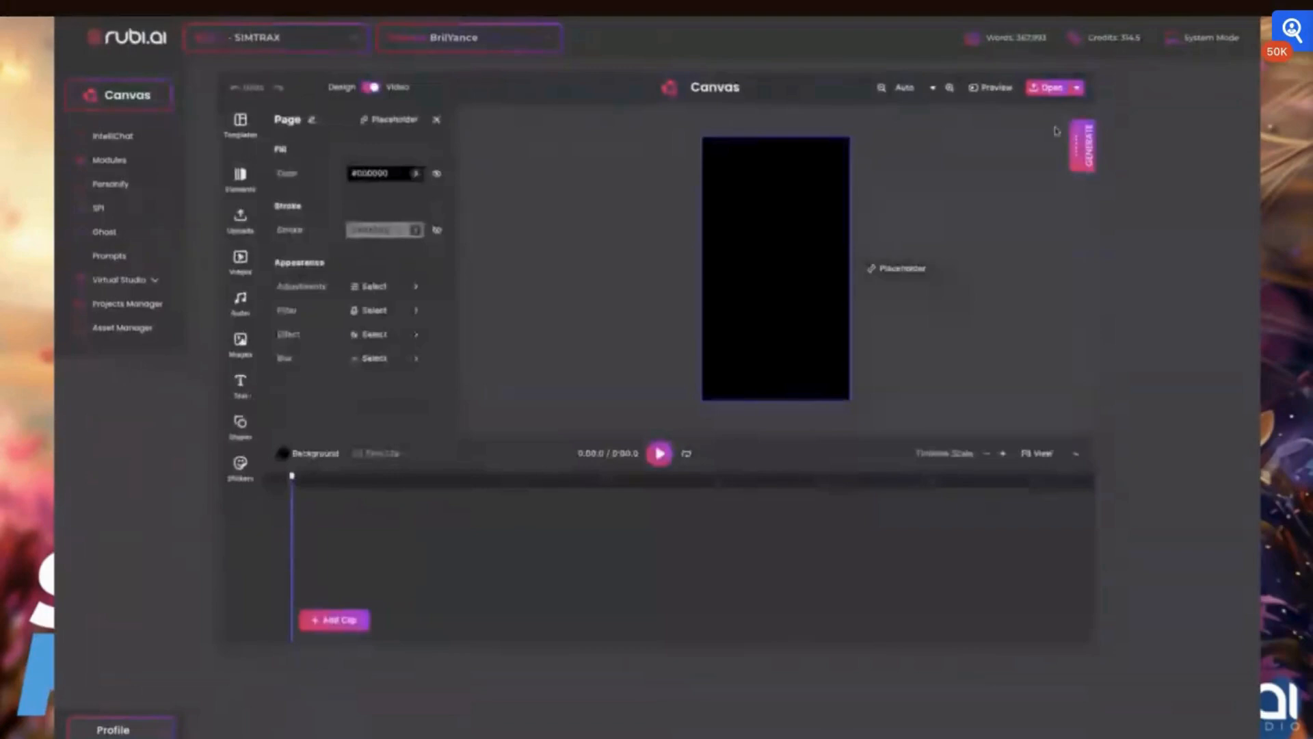
- Open an existing project in the Audio/Video Editor
click(1078, 149)
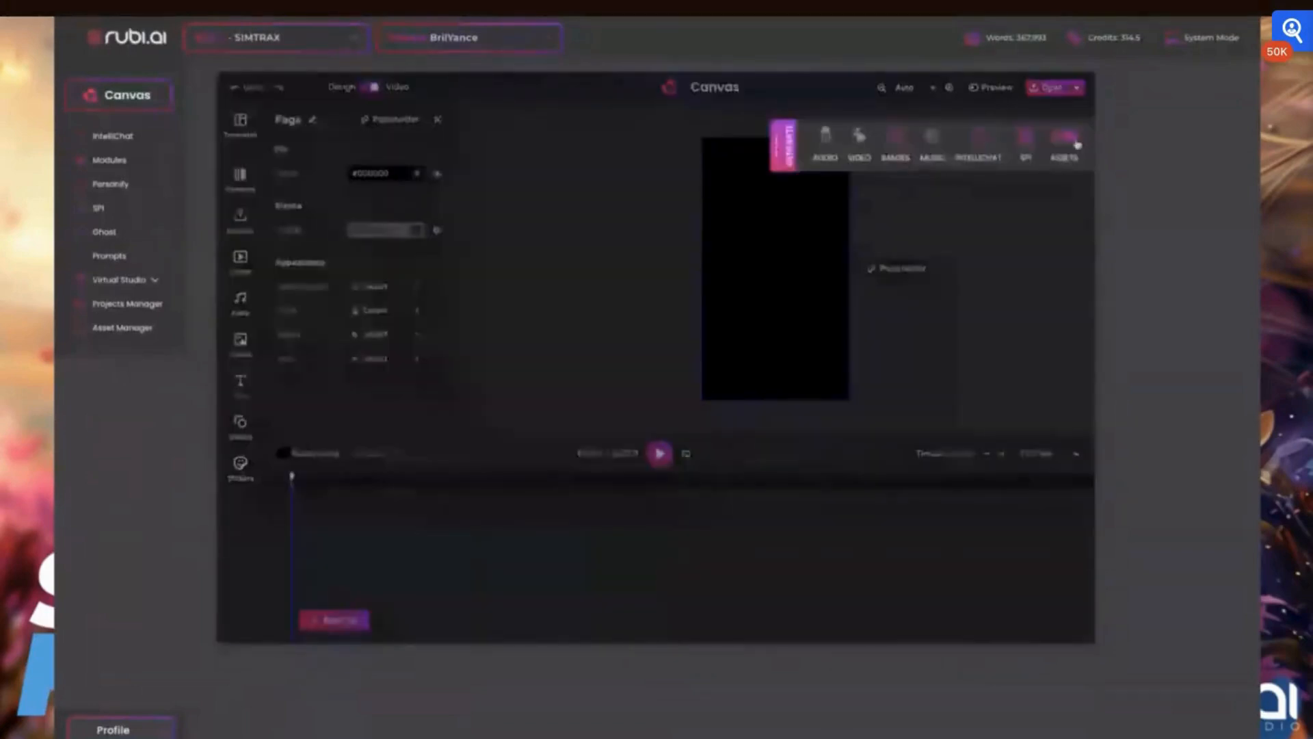
click(1077, 143)
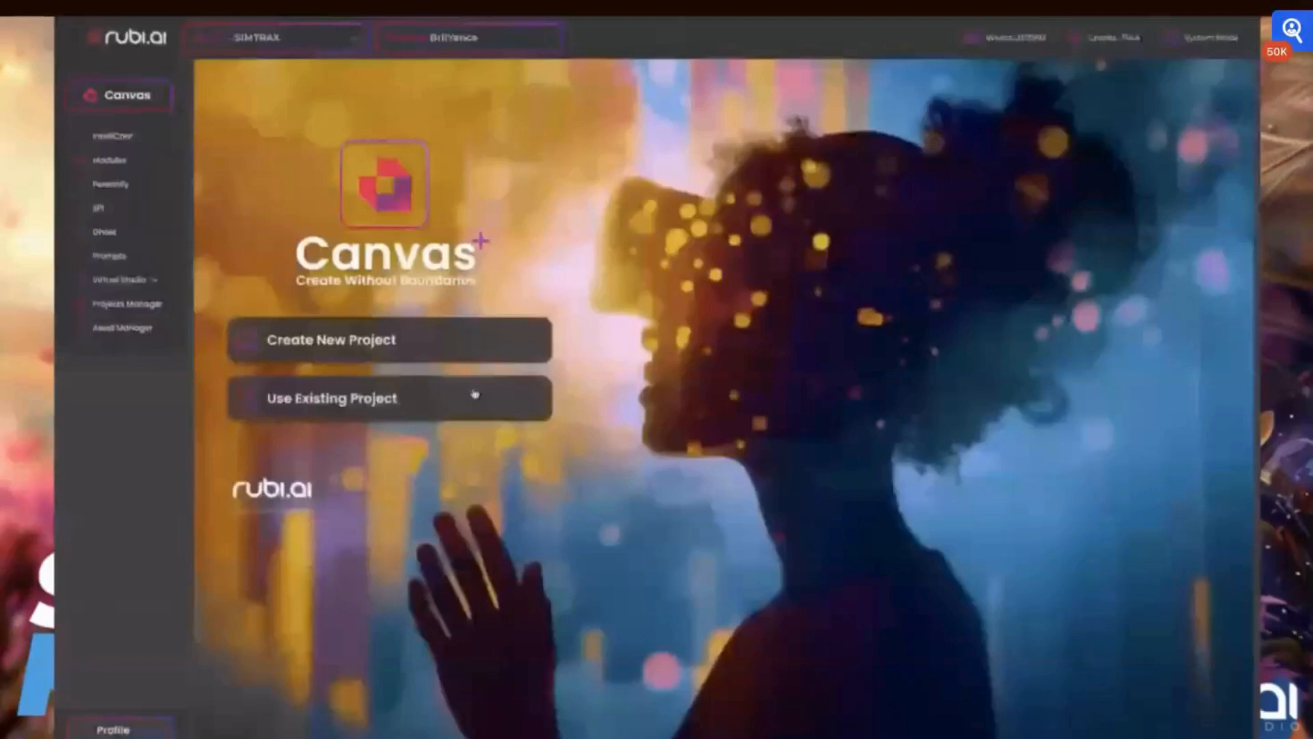
click(475, 395)
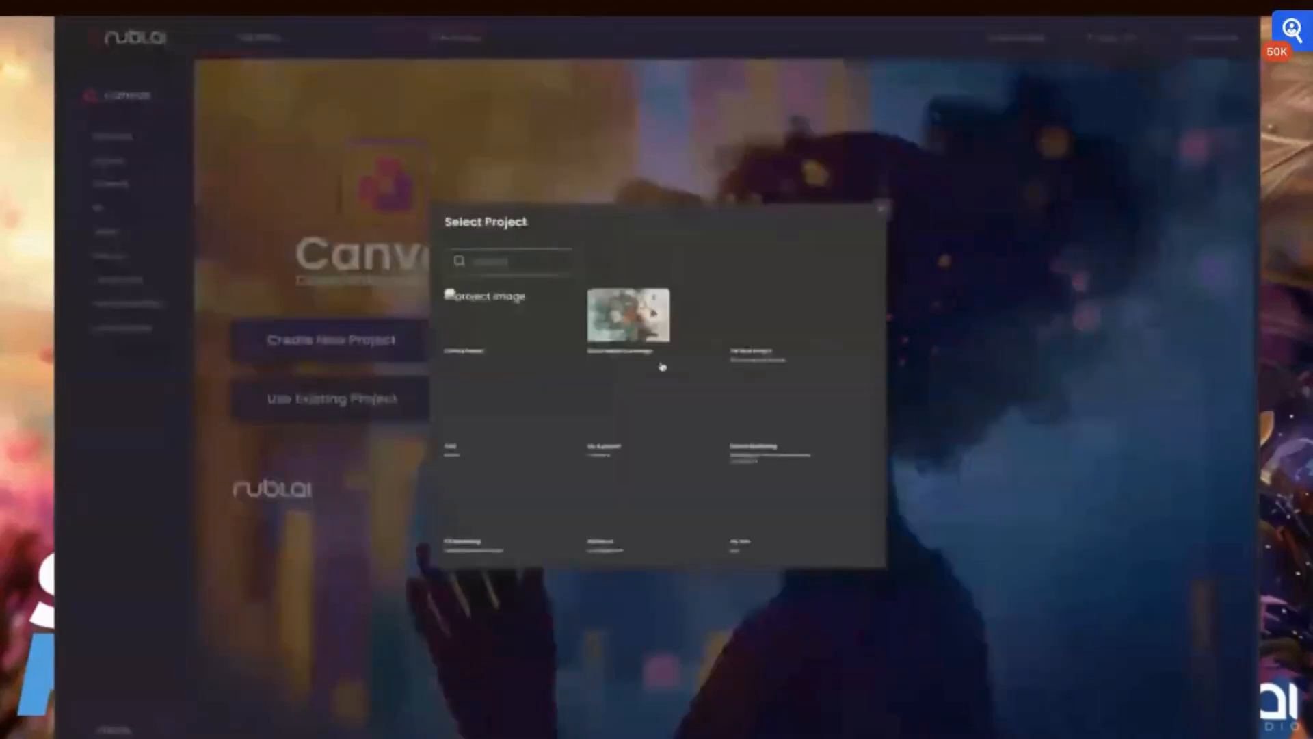
click(489, 496)
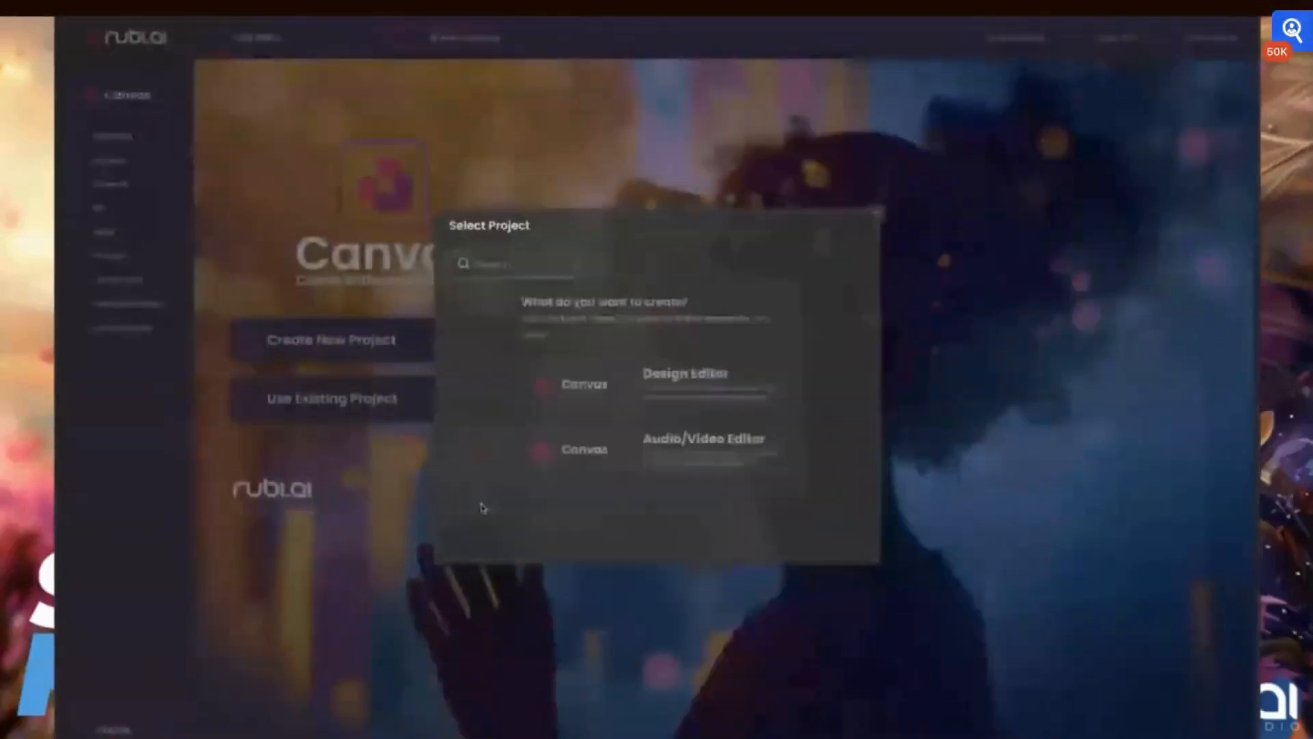
click(405, 394)
click(410, 401)
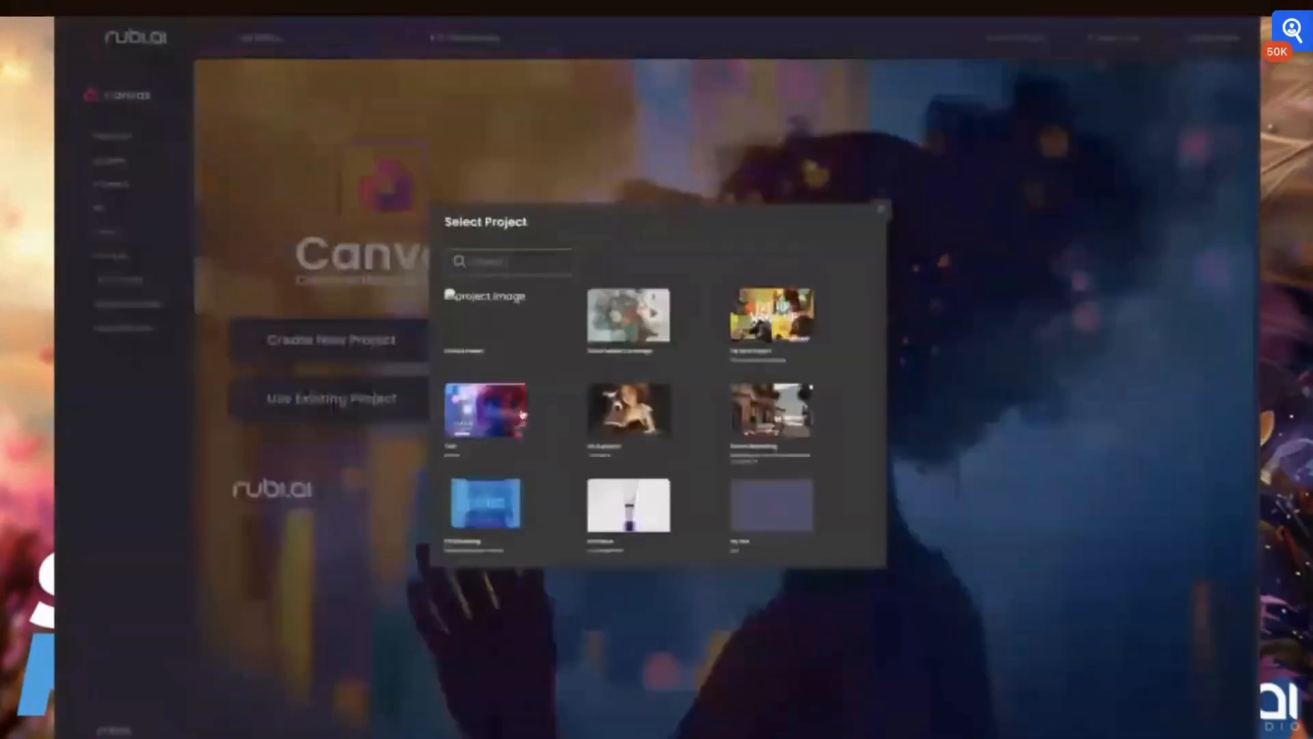
click(522, 413)
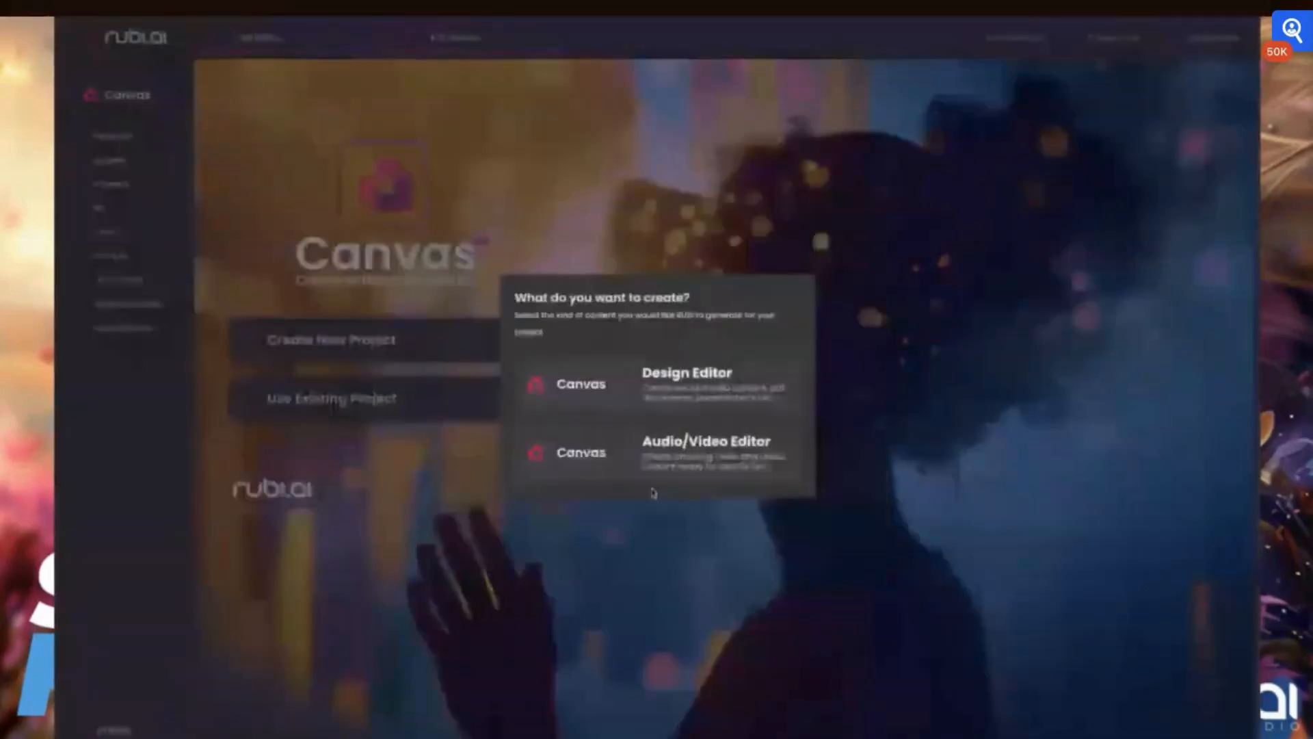
click(686, 472)
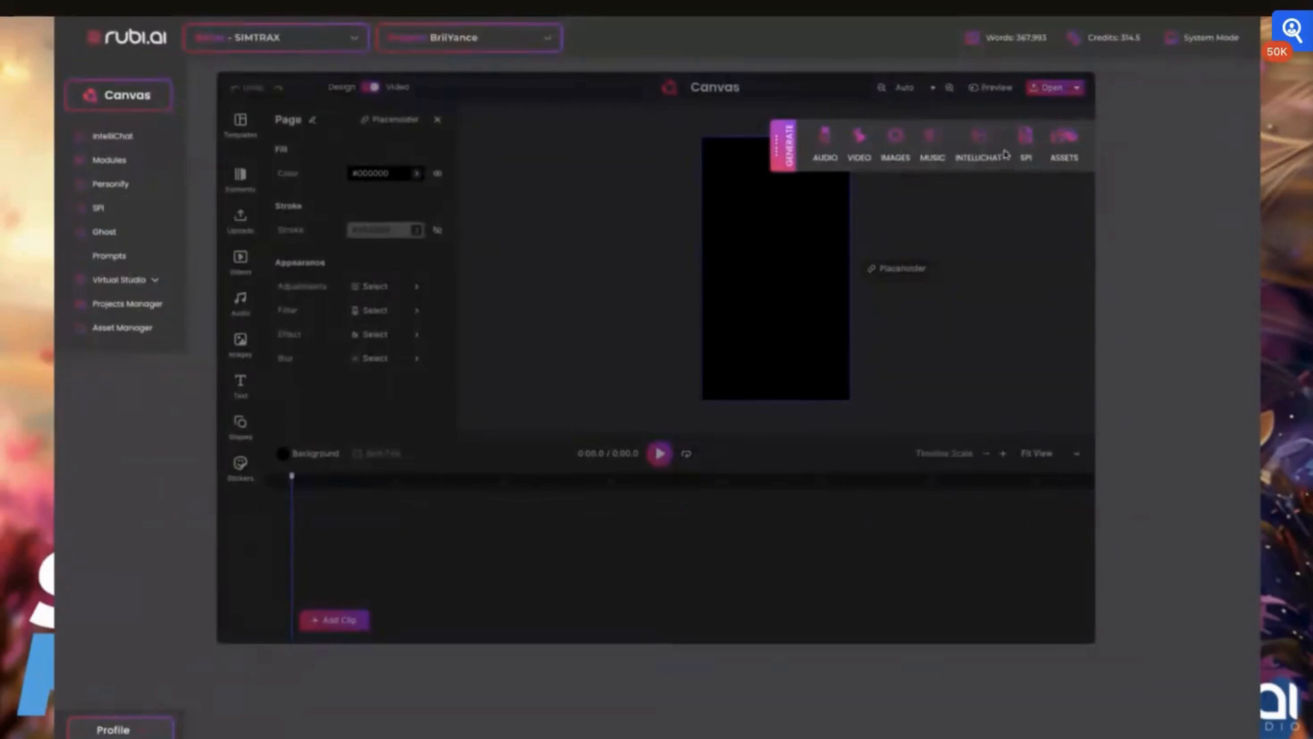
- Open the MidJourney image generator and browse through the recent images gallery
click(900, 143)
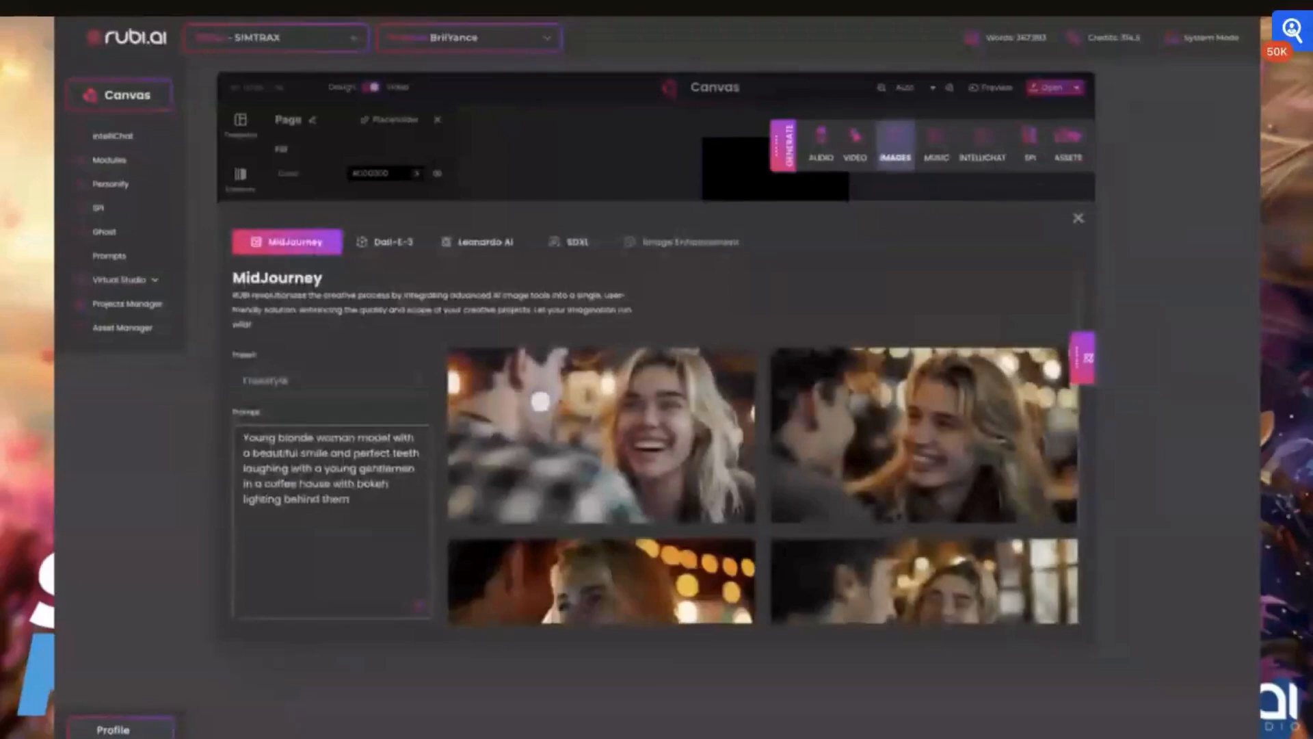
mouse_move(944, 455)
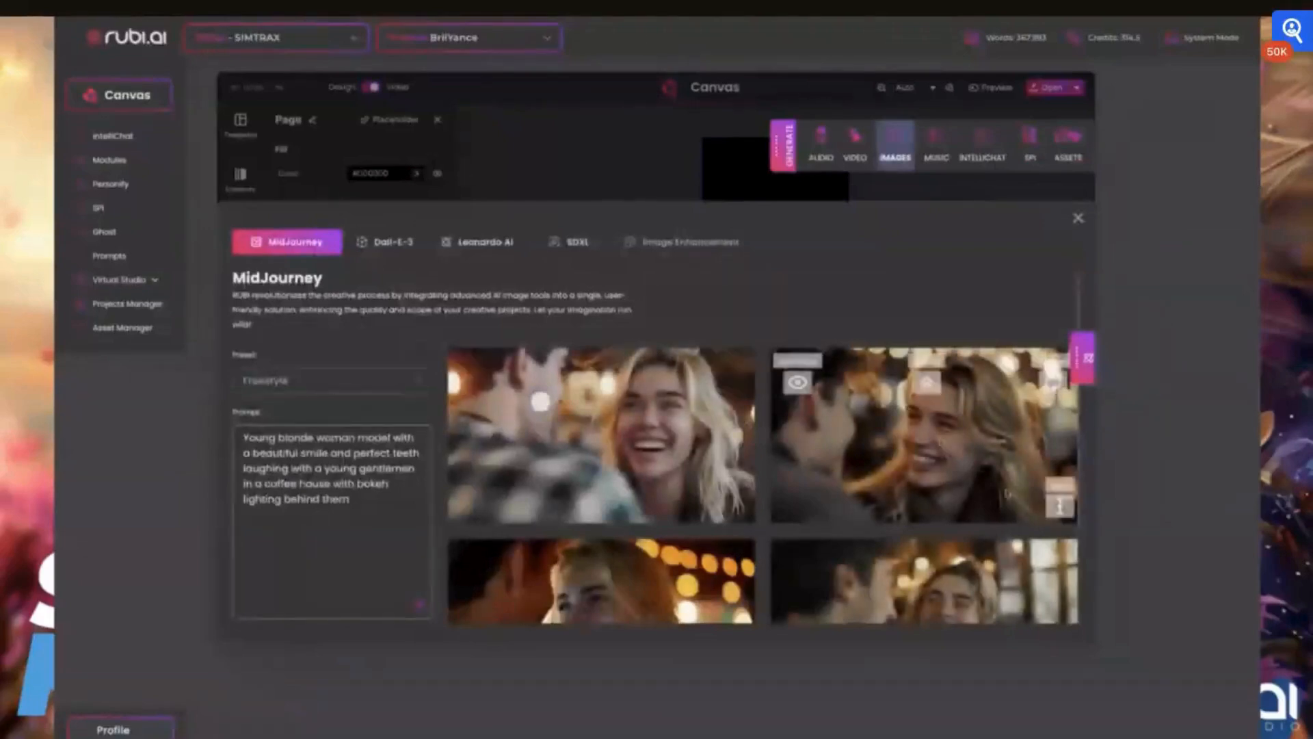
mouse_move(727, 513)
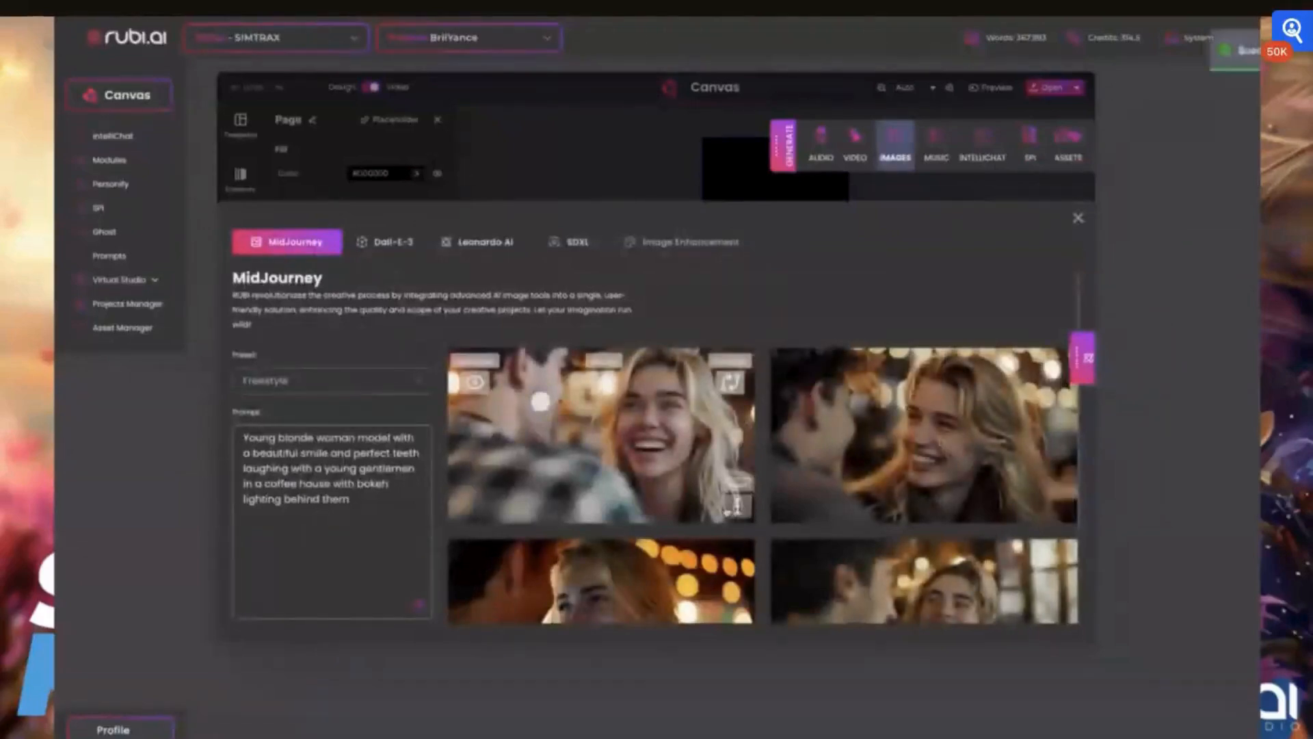
click(1082, 357)
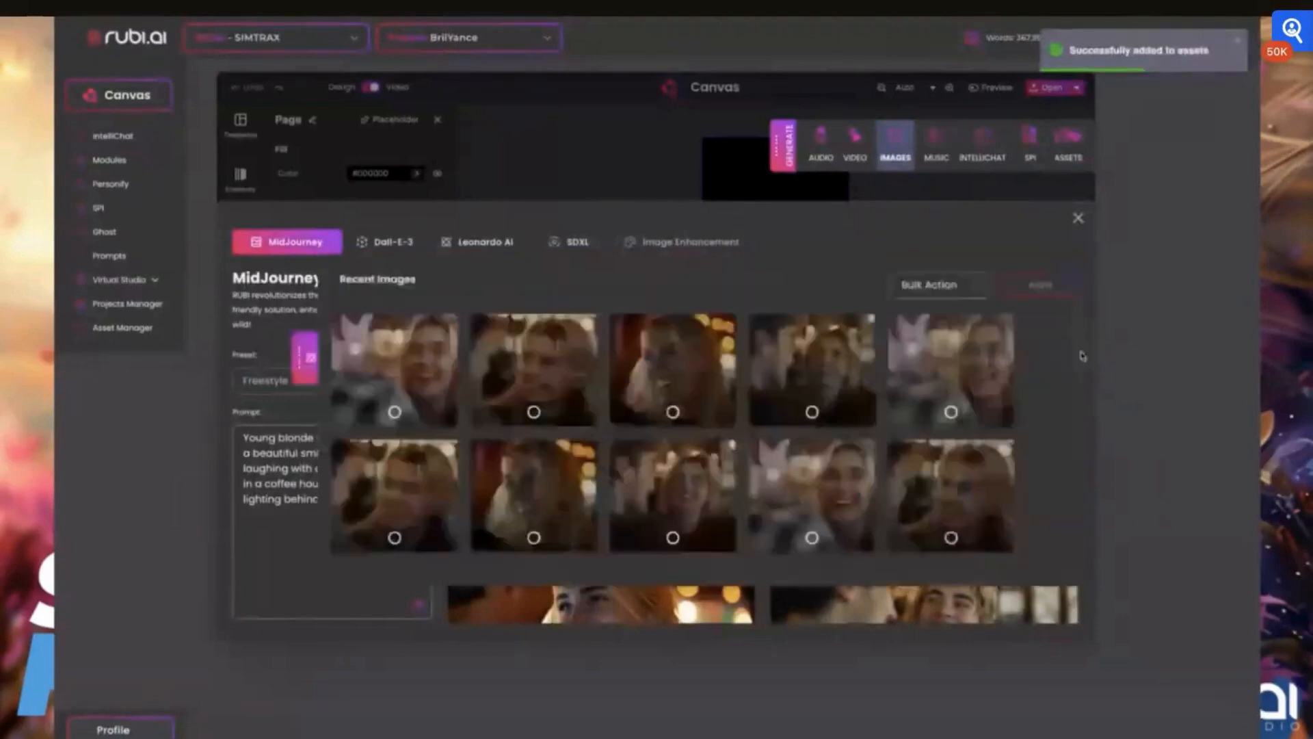
scroll(894, 434, down, 2)
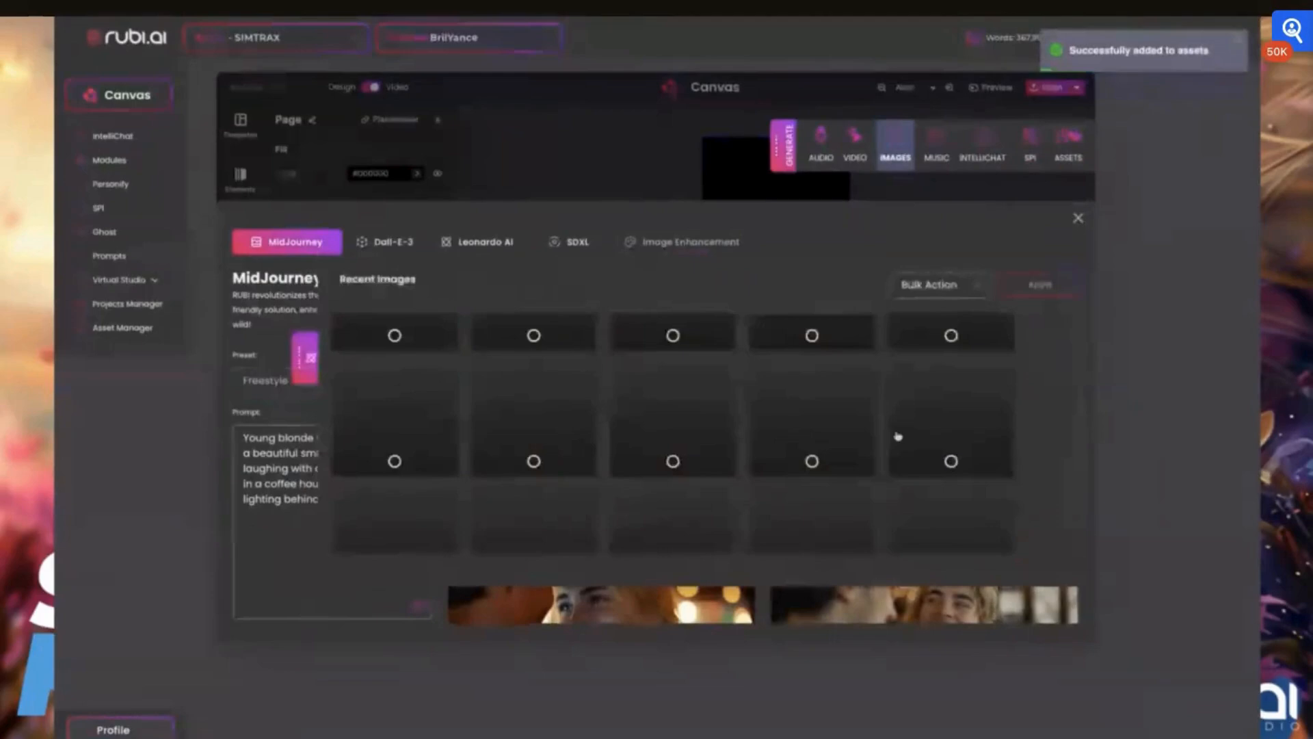
scroll(897, 434, down, 1)
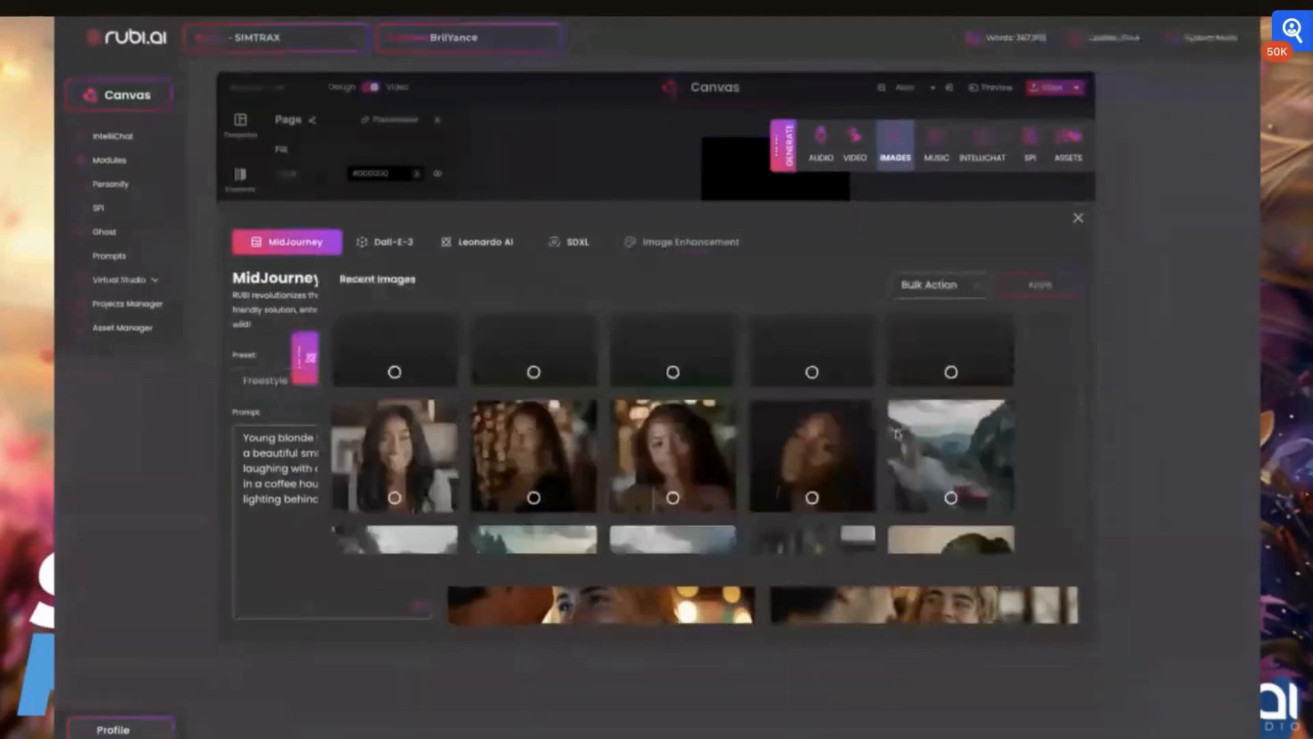
- Open one recent portrait image's details and scroll through its prompt and options
click(550, 452)
scroll(837, 498, down, 2)
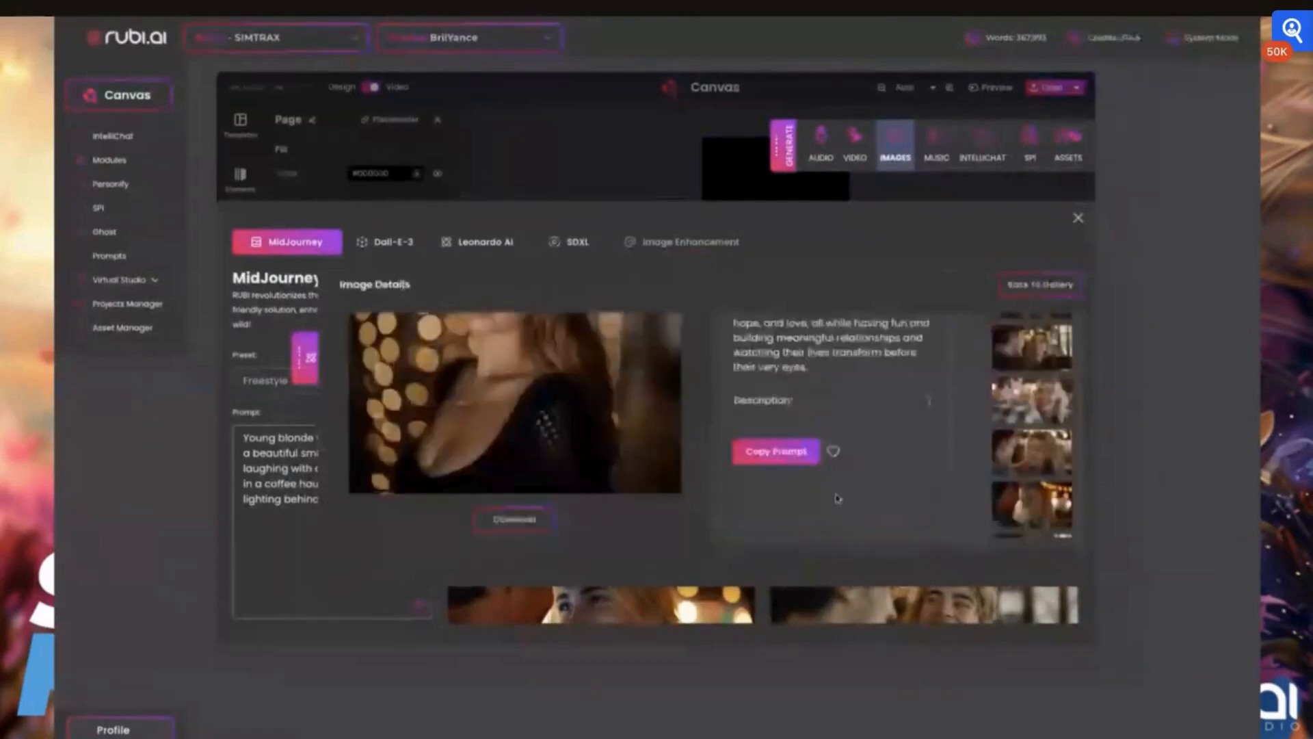
scroll(576, 420, up, 2)
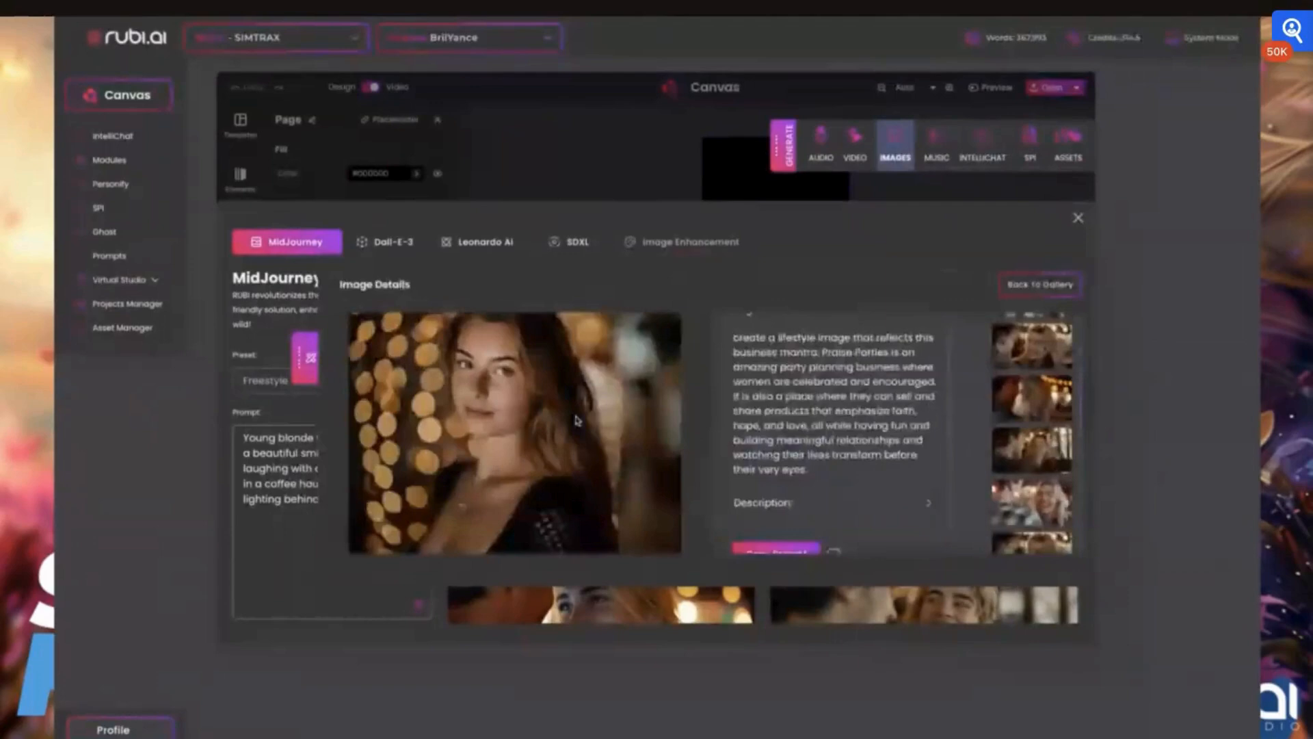
scroll(577, 420, down, 2)
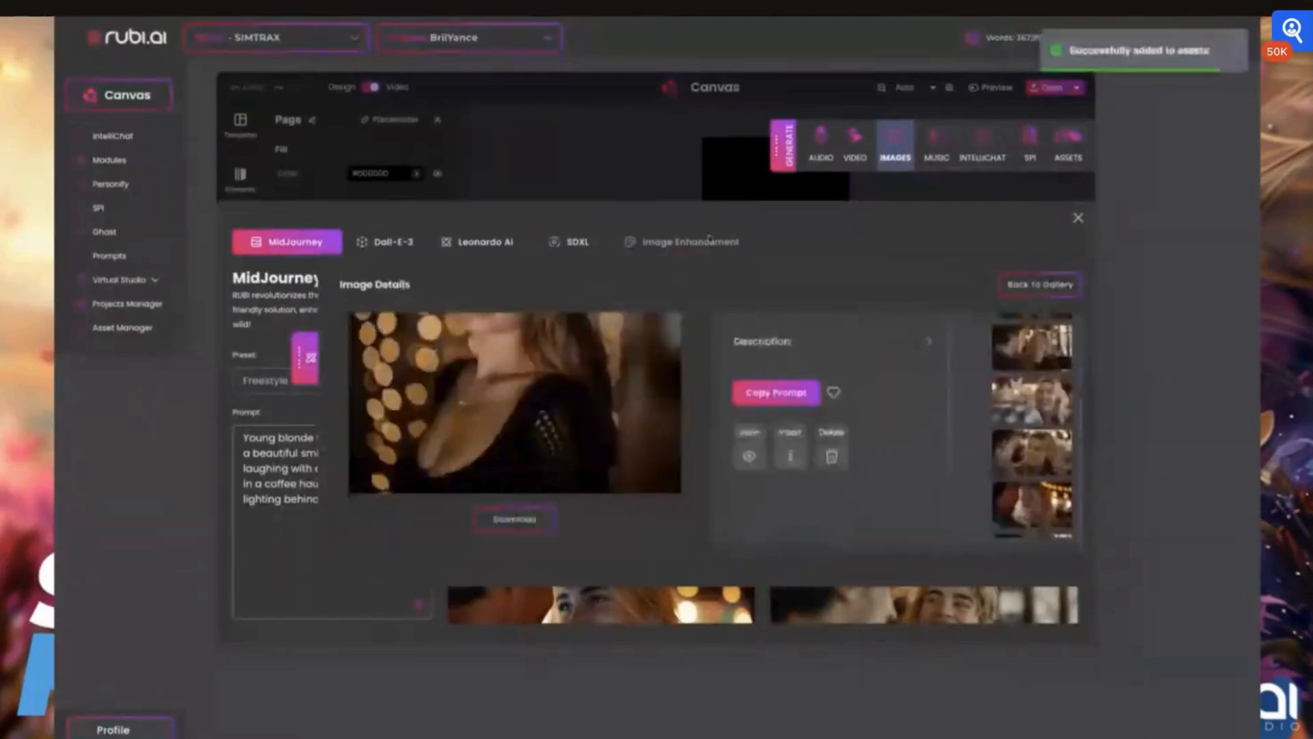
scroll(857, 416, up, 1)
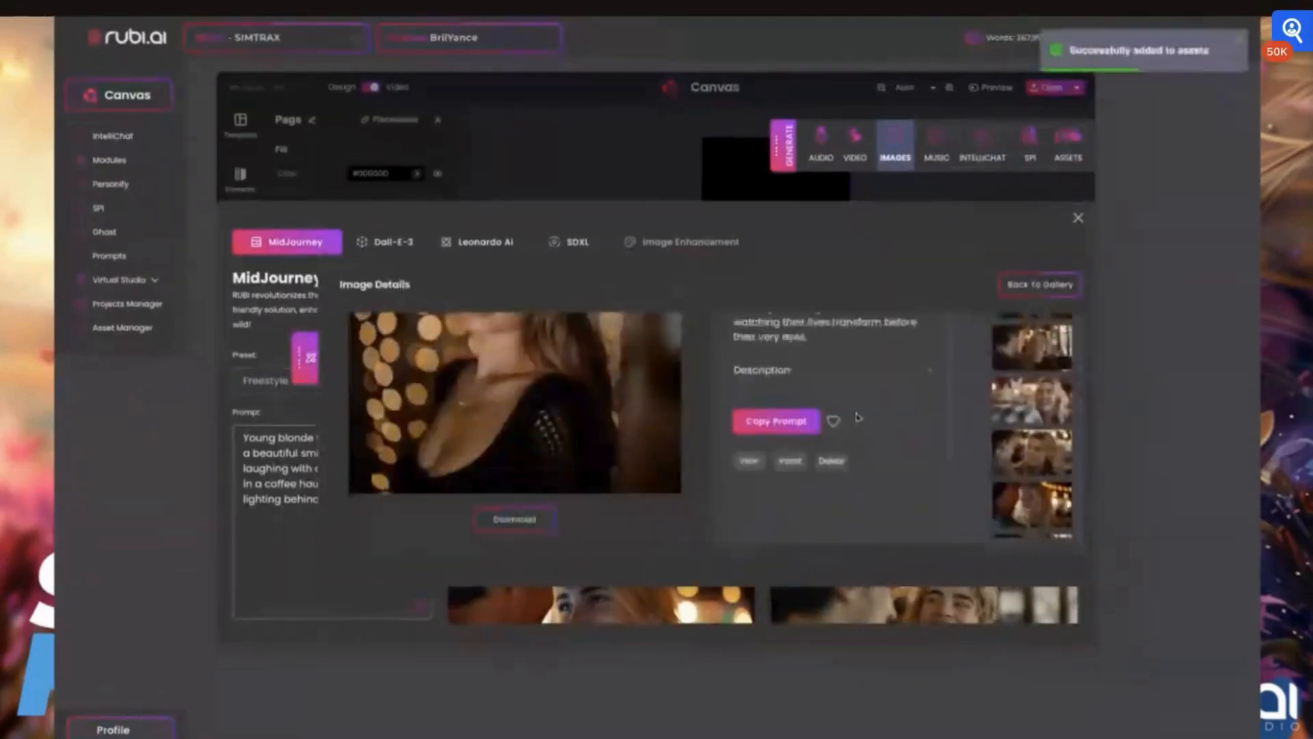
scroll(857, 416, up, 1)
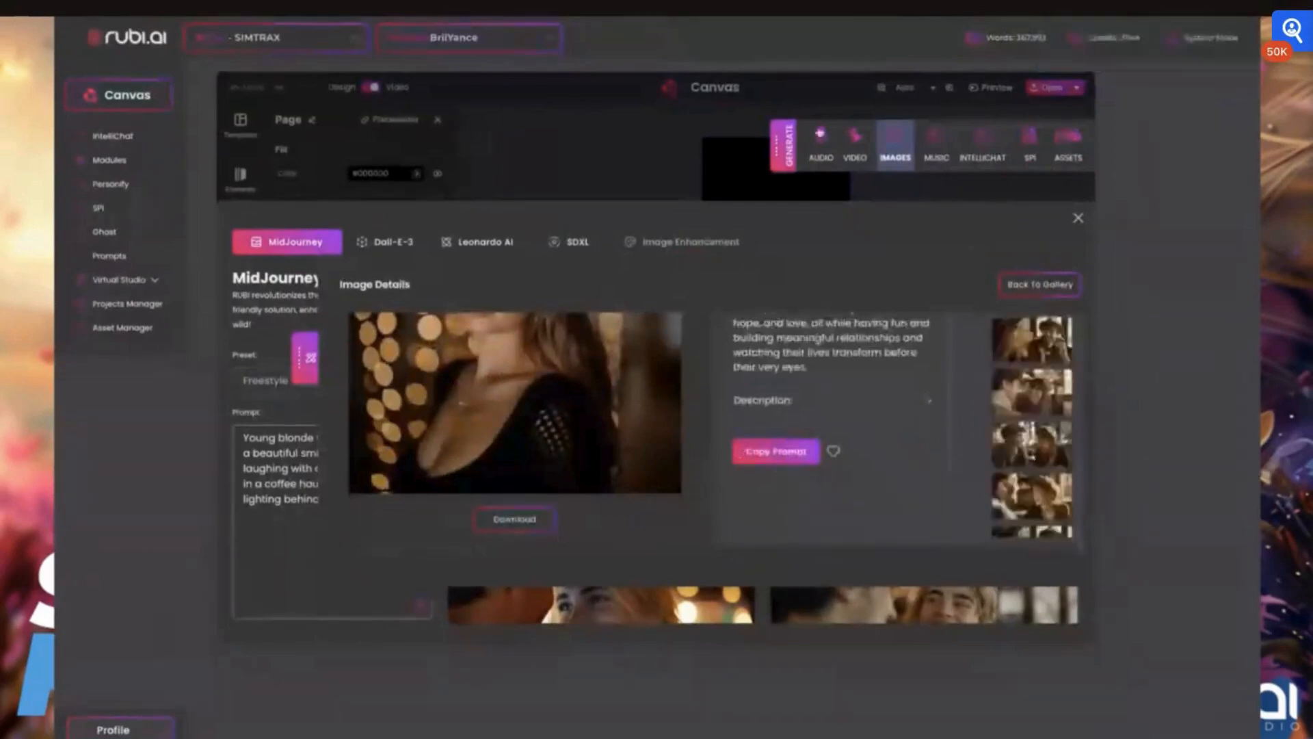
- Open the Text To Speech generator, preview the first voice clip, insert it into the project and close the generator
click(820, 134)
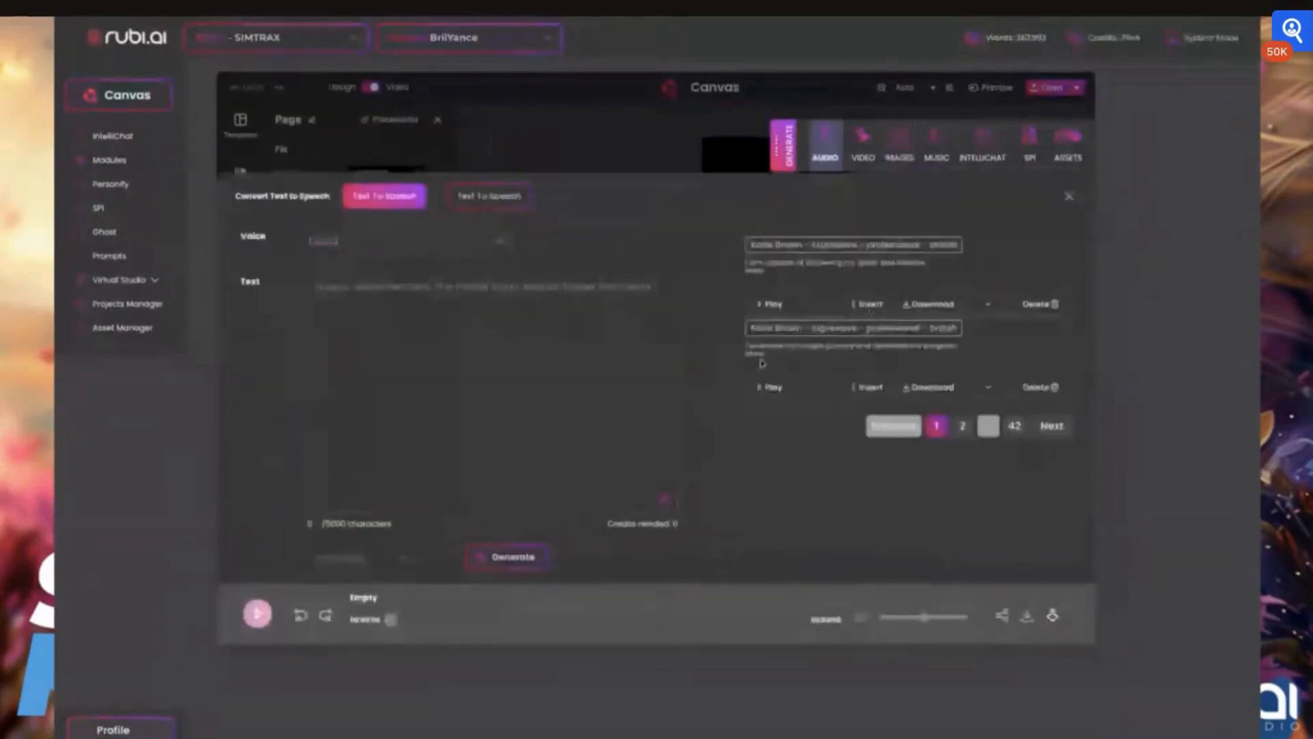
click(769, 304)
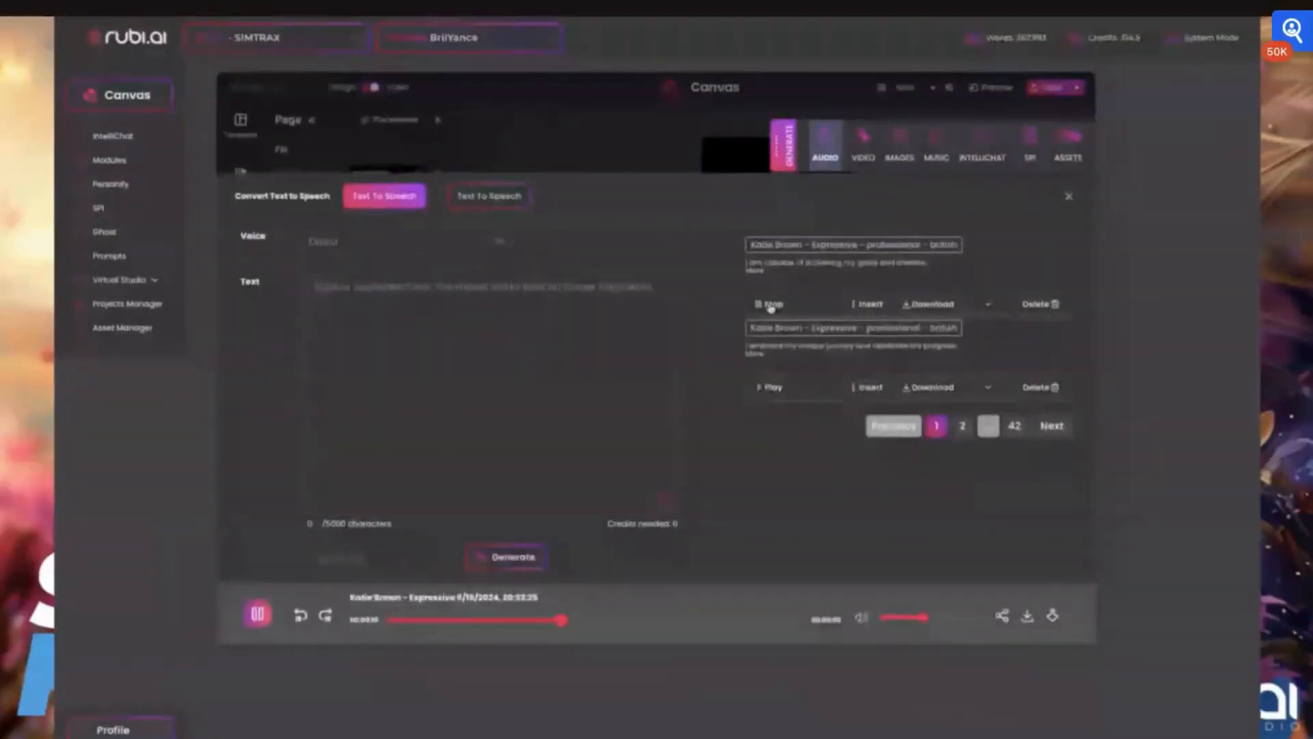
click(867, 305)
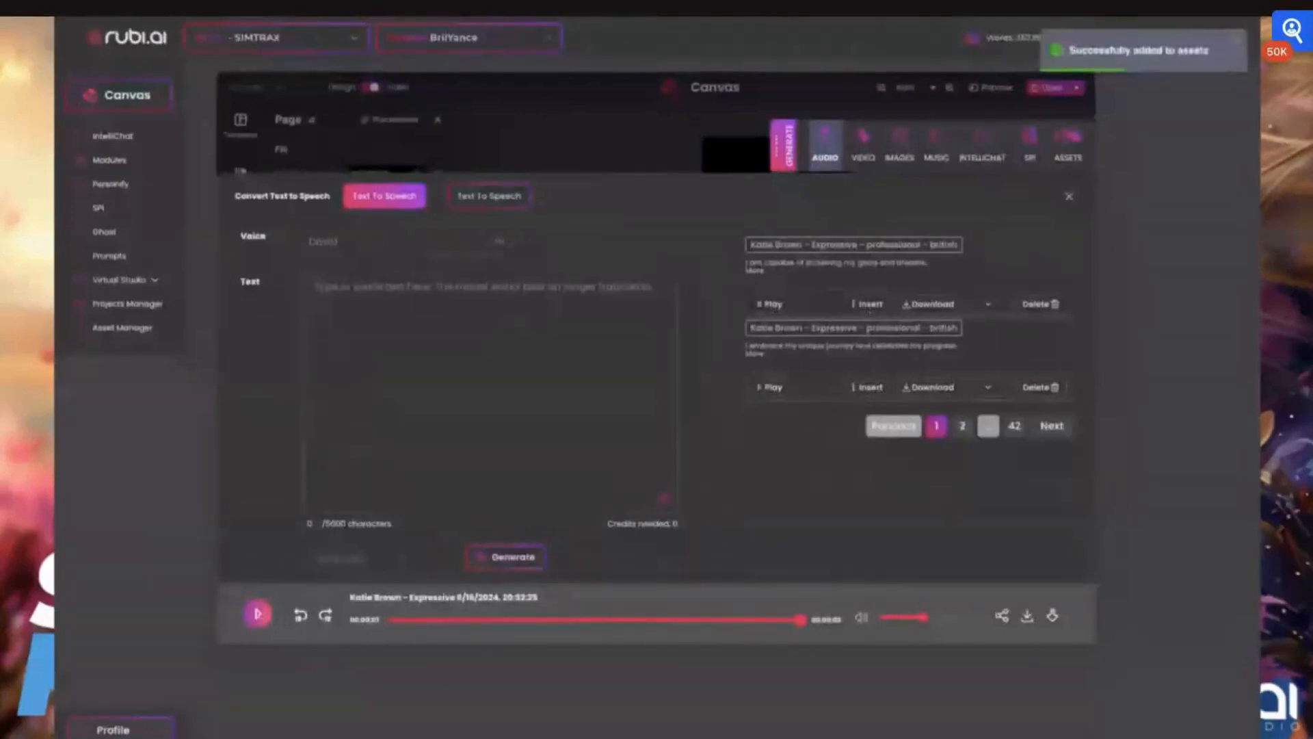
click(1069, 197)
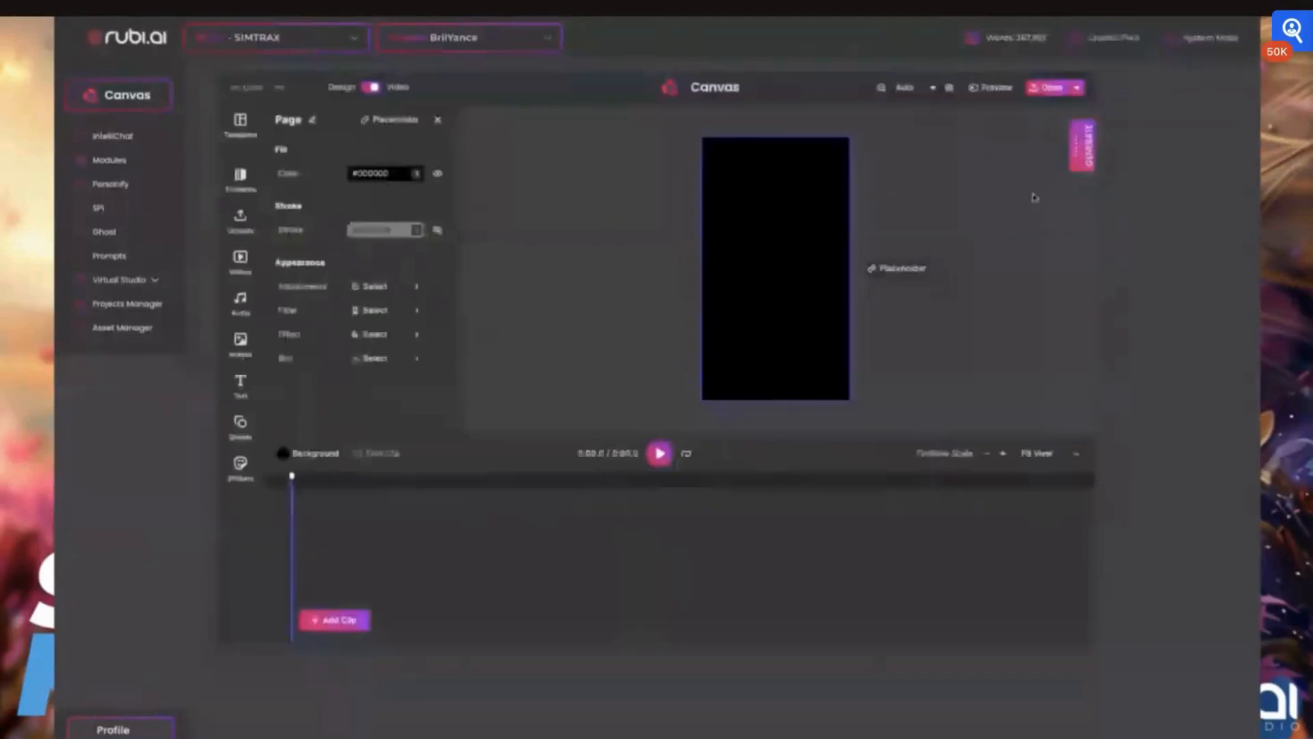
- Open the music generator, pick the Pop genre and Songwriter theme, adjust the speed and create a preview
click(1079, 145)
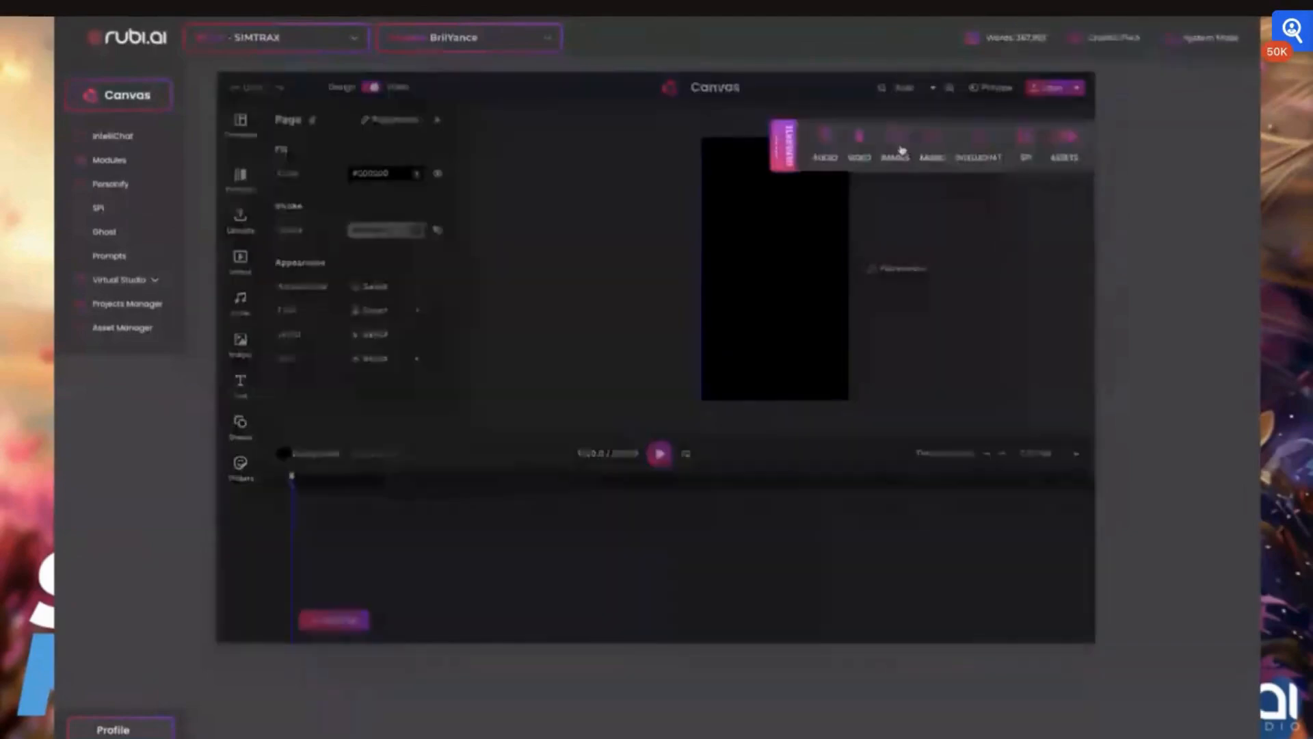
click(937, 140)
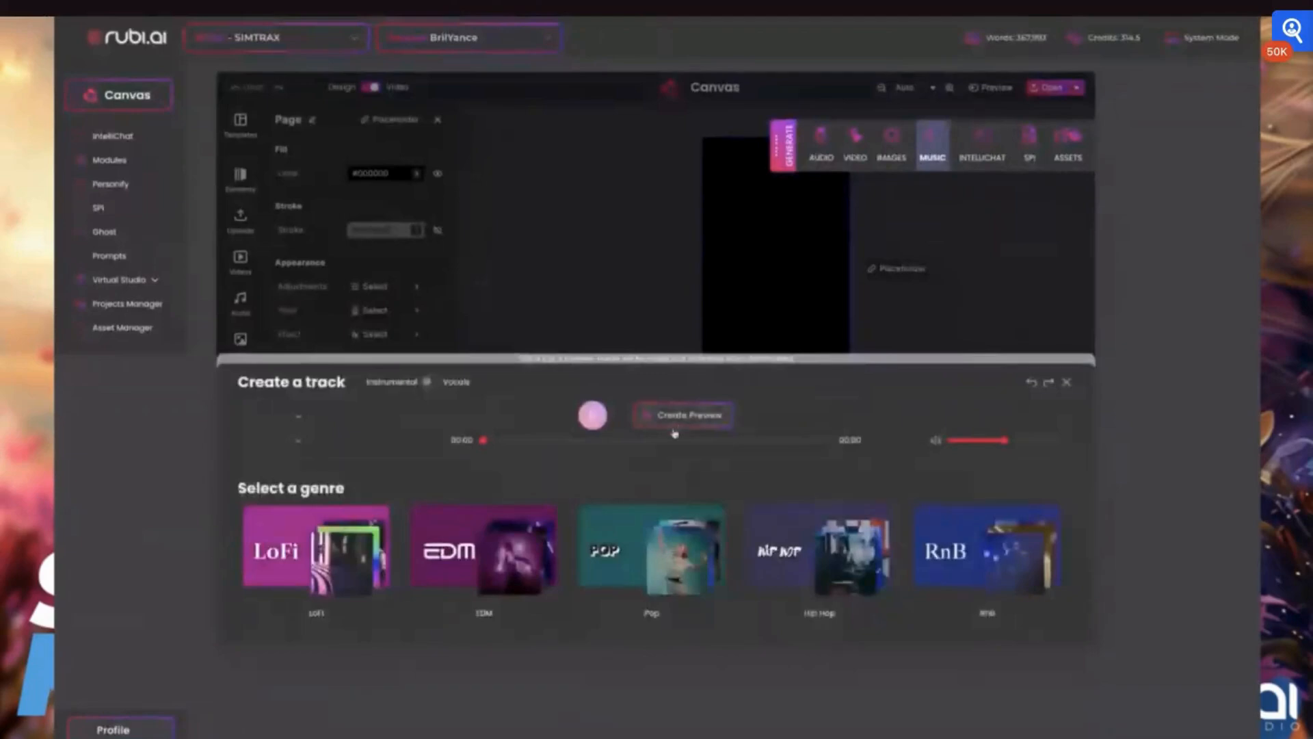
click(653, 523)
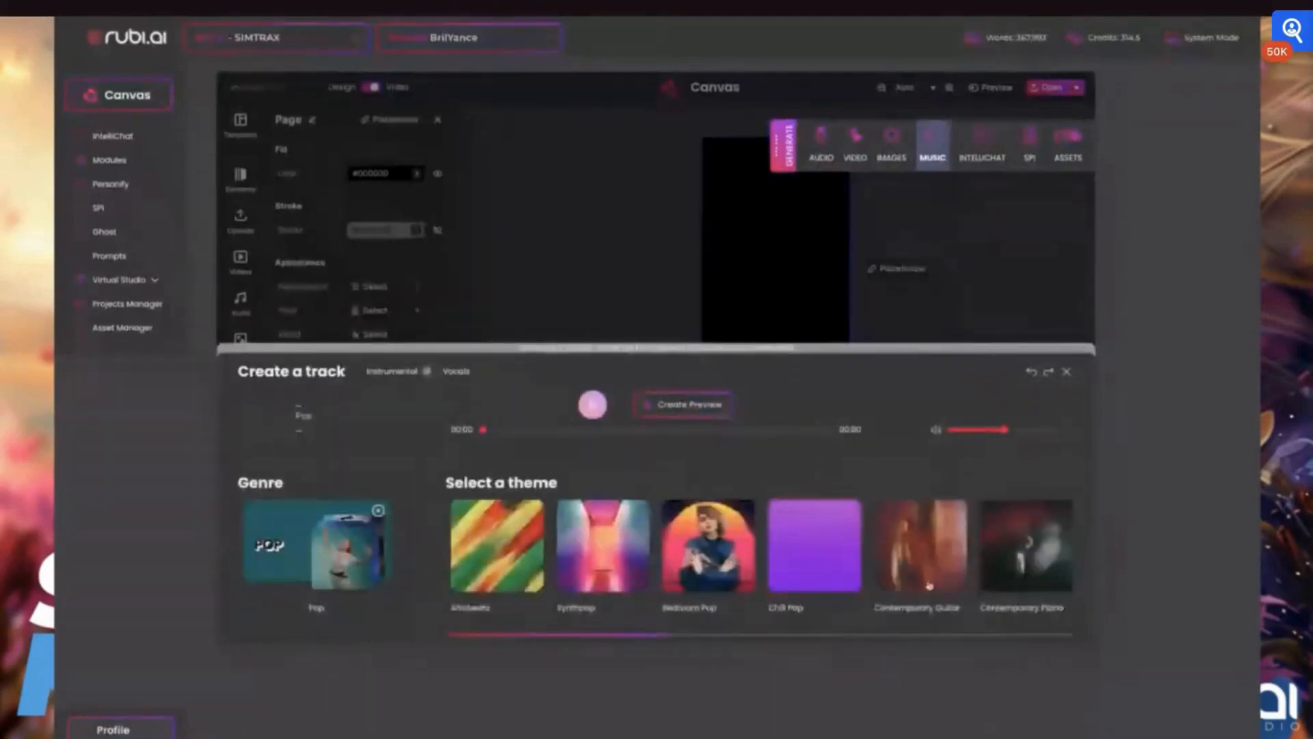
scroll(1020, 571, right, 5)
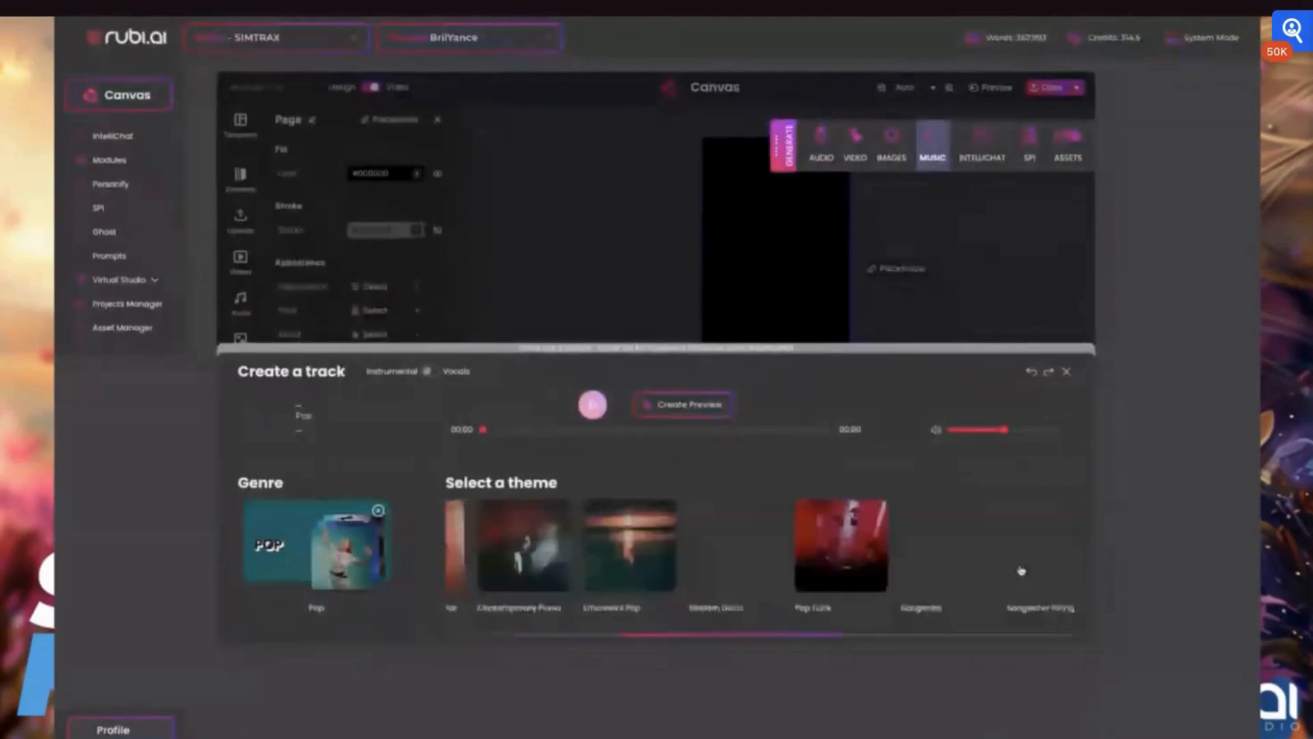
click(1020, 569)
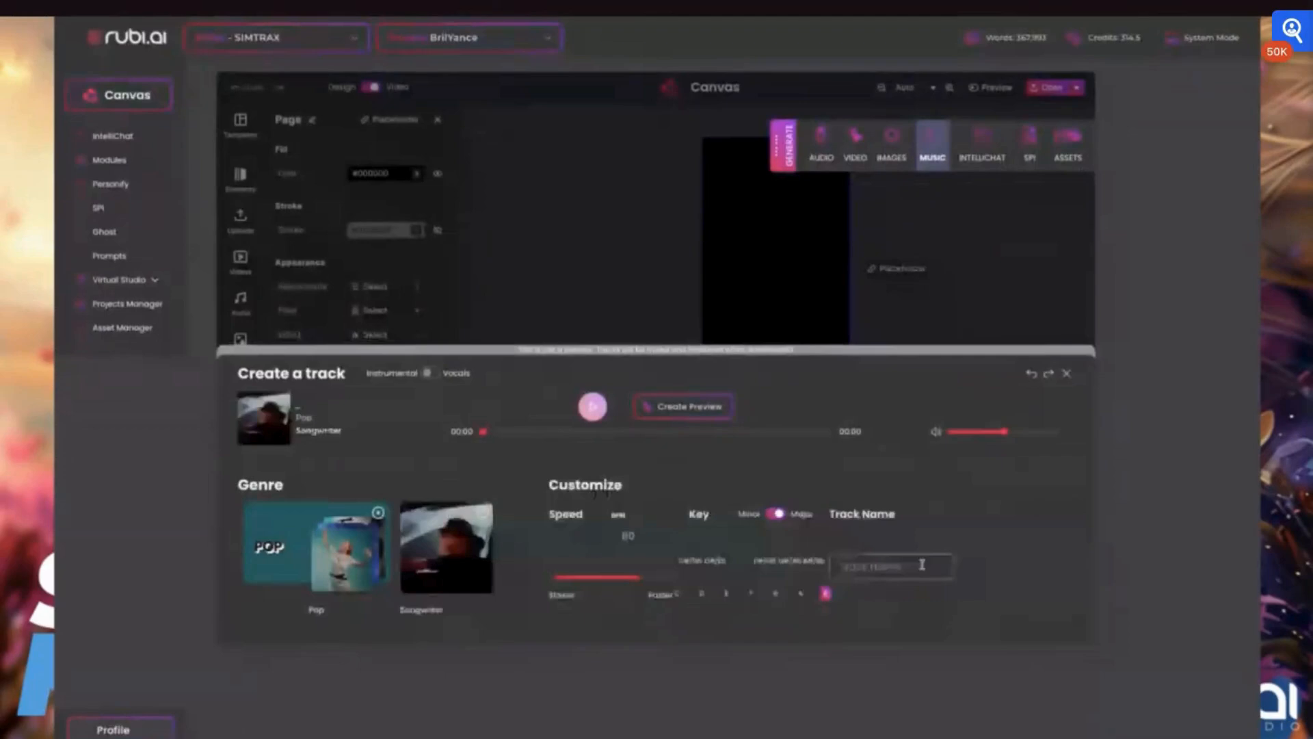
click(679, 596)
click(696, 408)
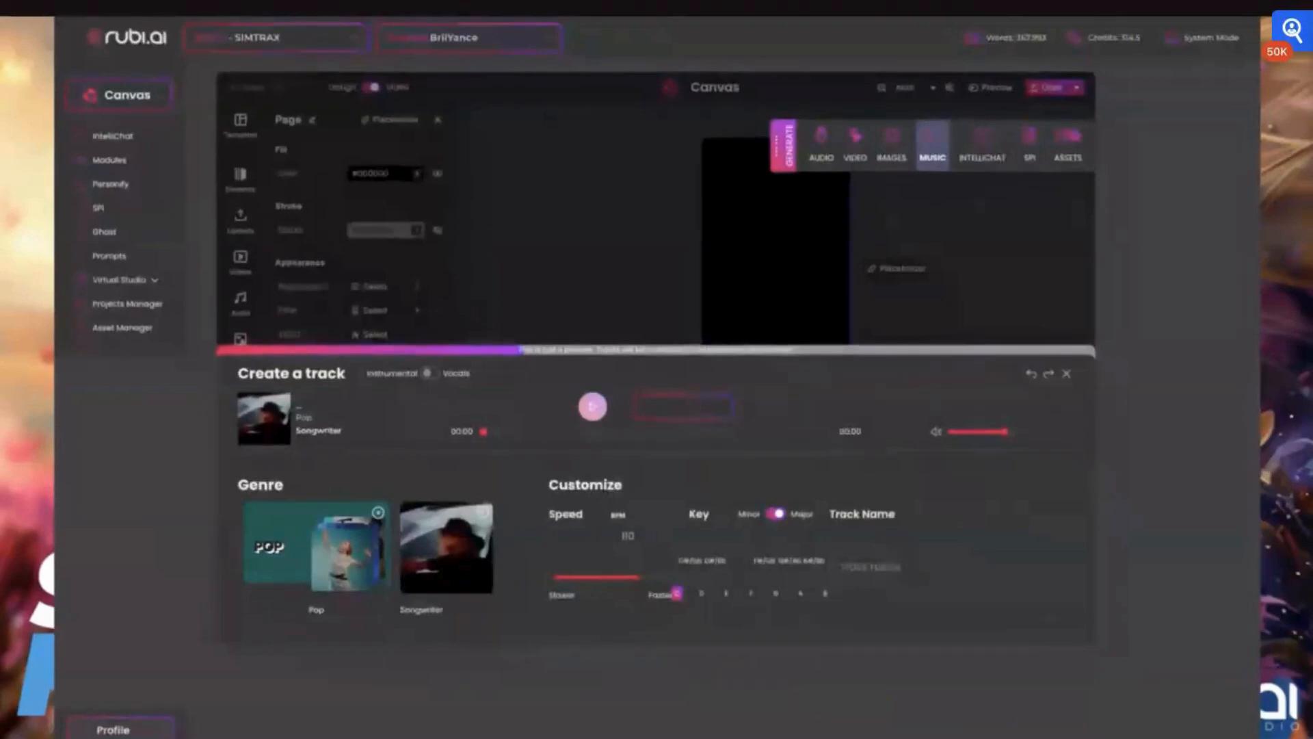
- Name the track test brilyance, save and insert it, stop the preview and close the music generator
click(900, 566)
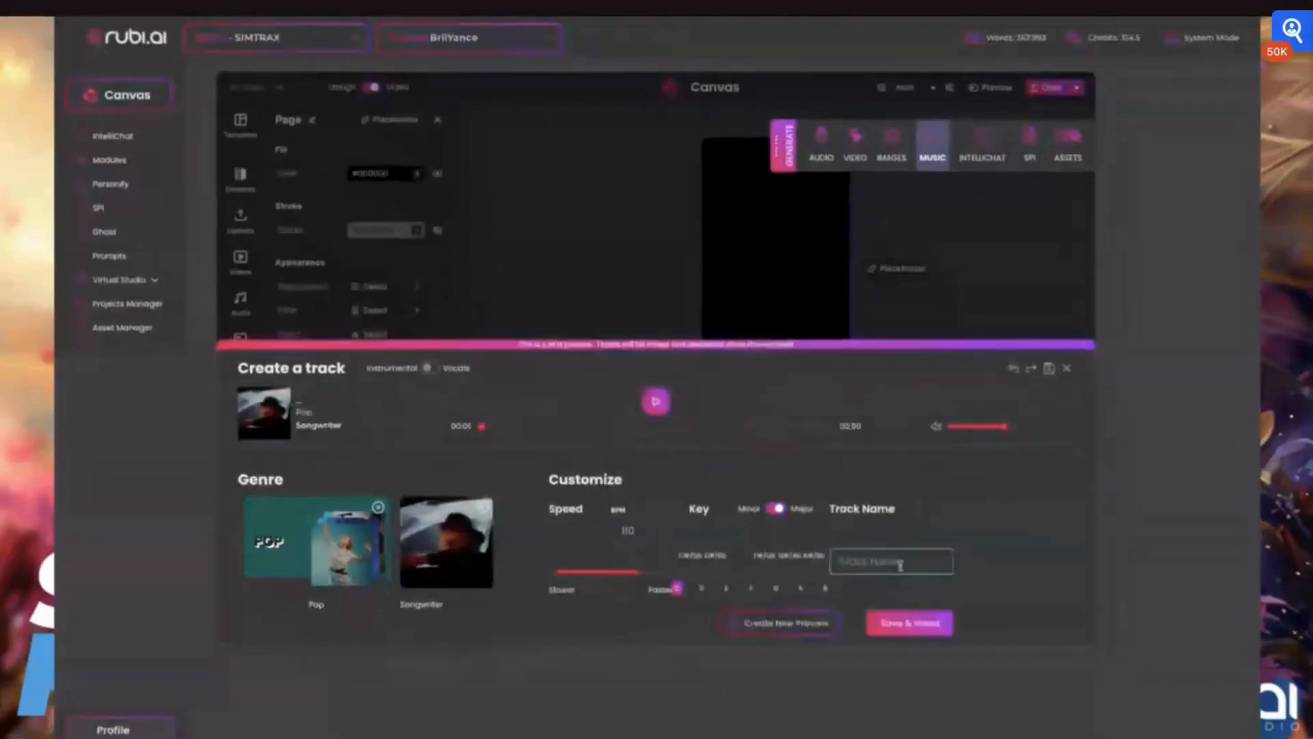
text(test brilyance)
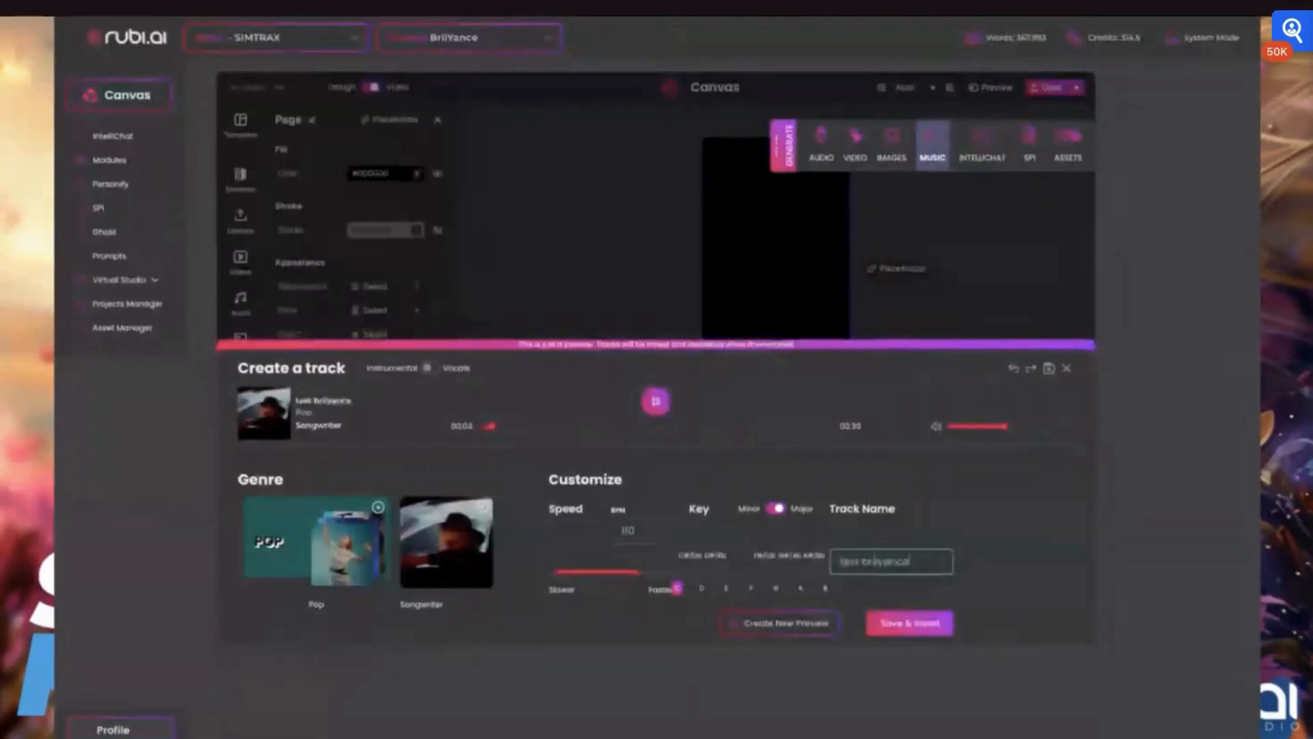
click(916, 623)
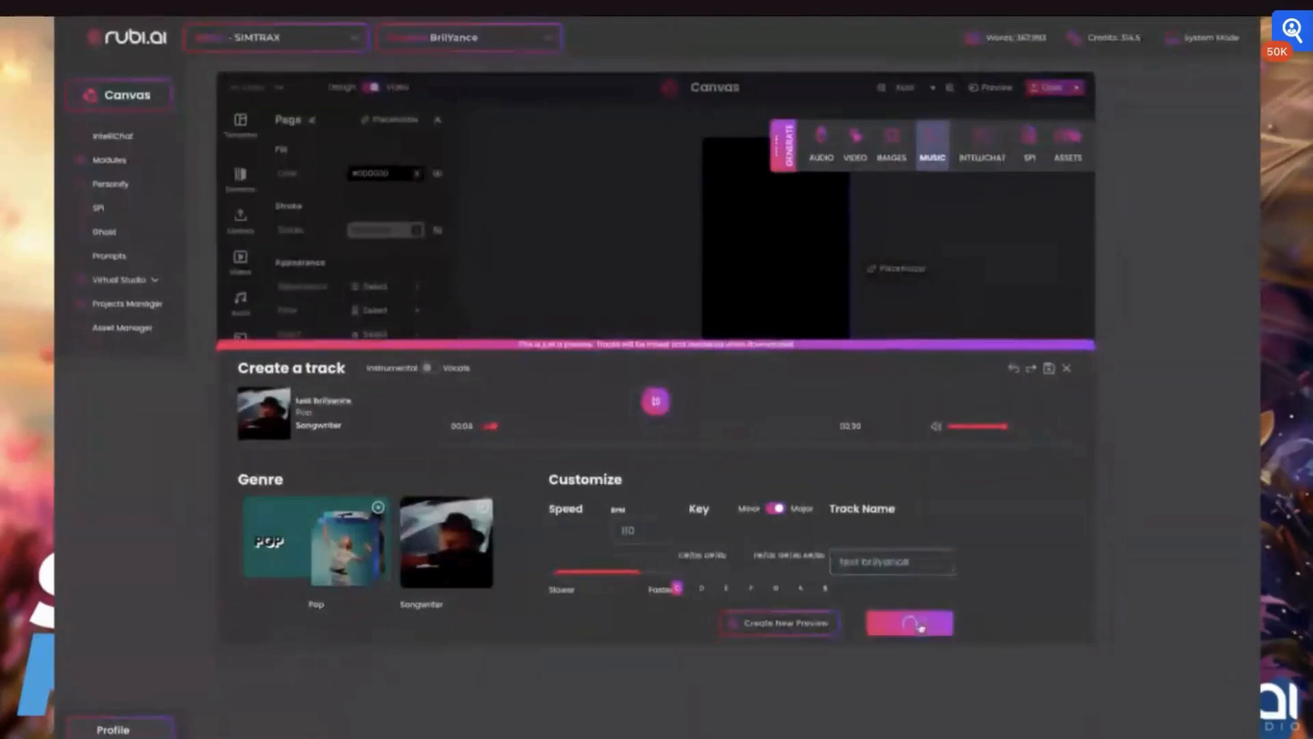
click(654, 403)
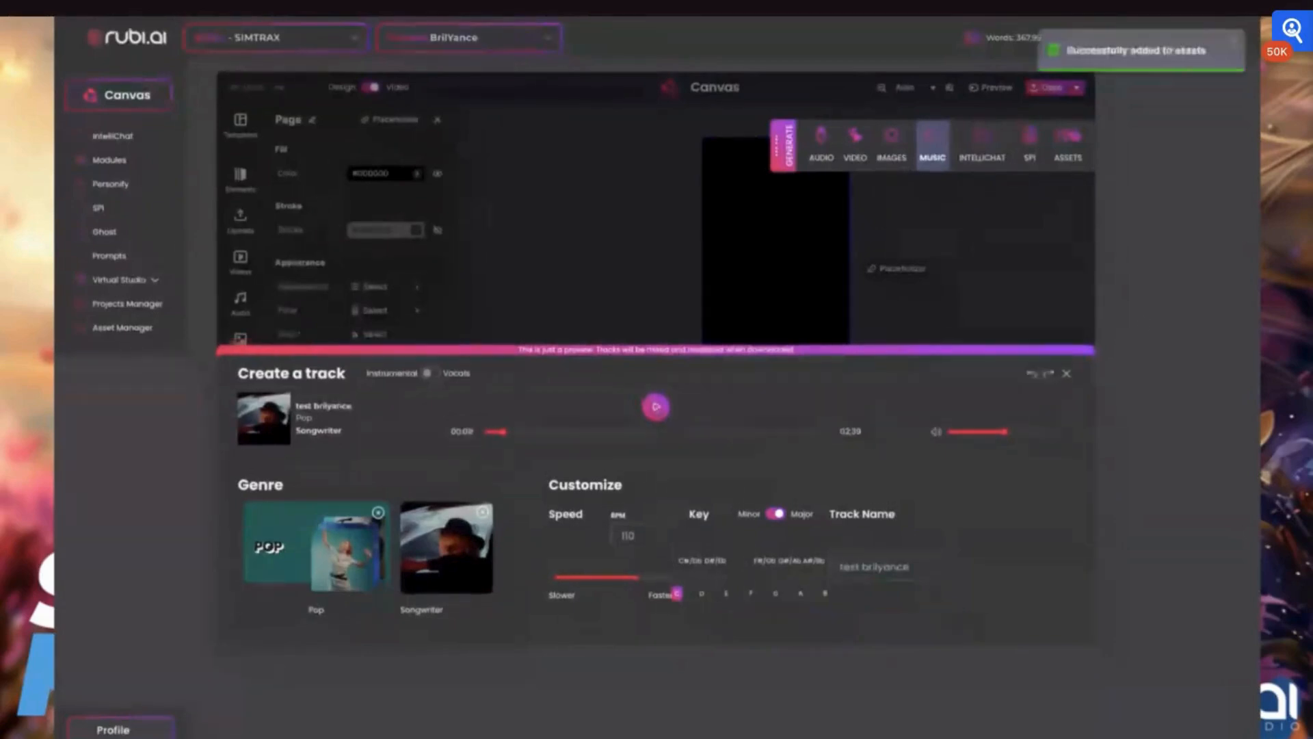
click(1066, 373)
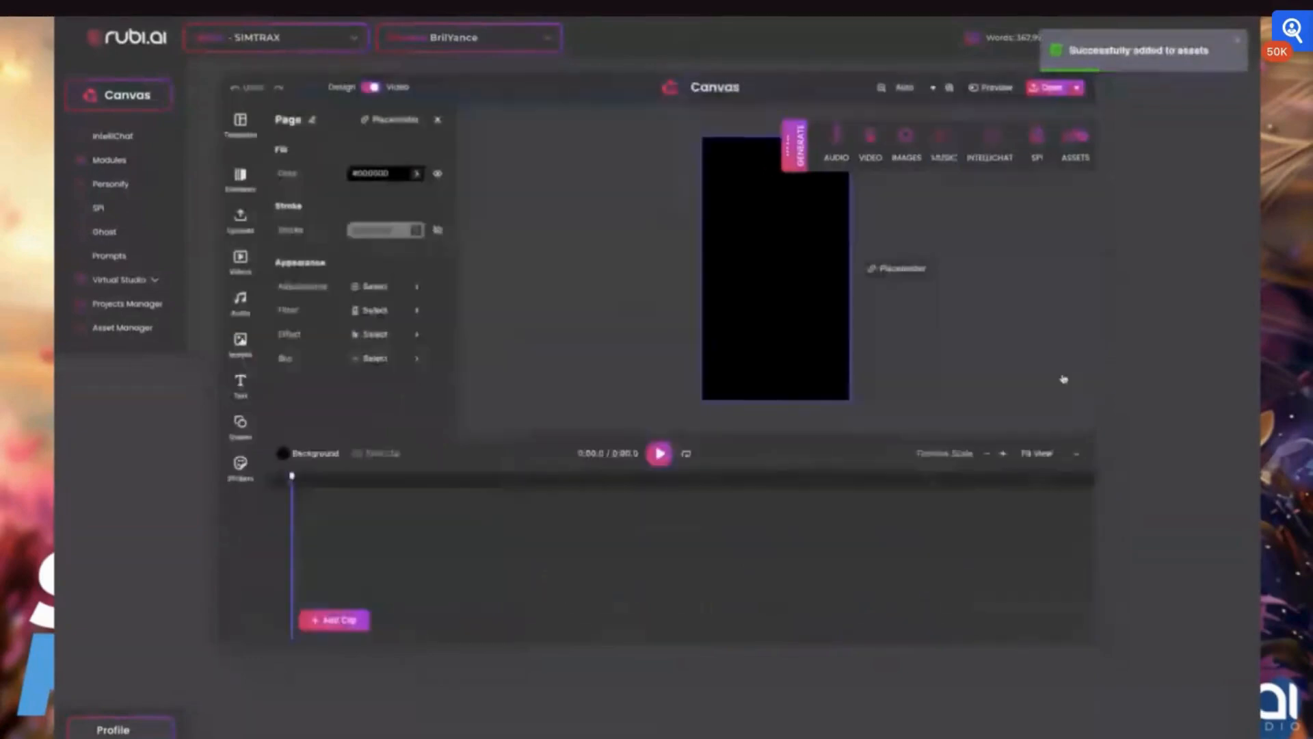
- Add the test brilyance track and the voice clip from the audio library to the timeline
click(250, 305)
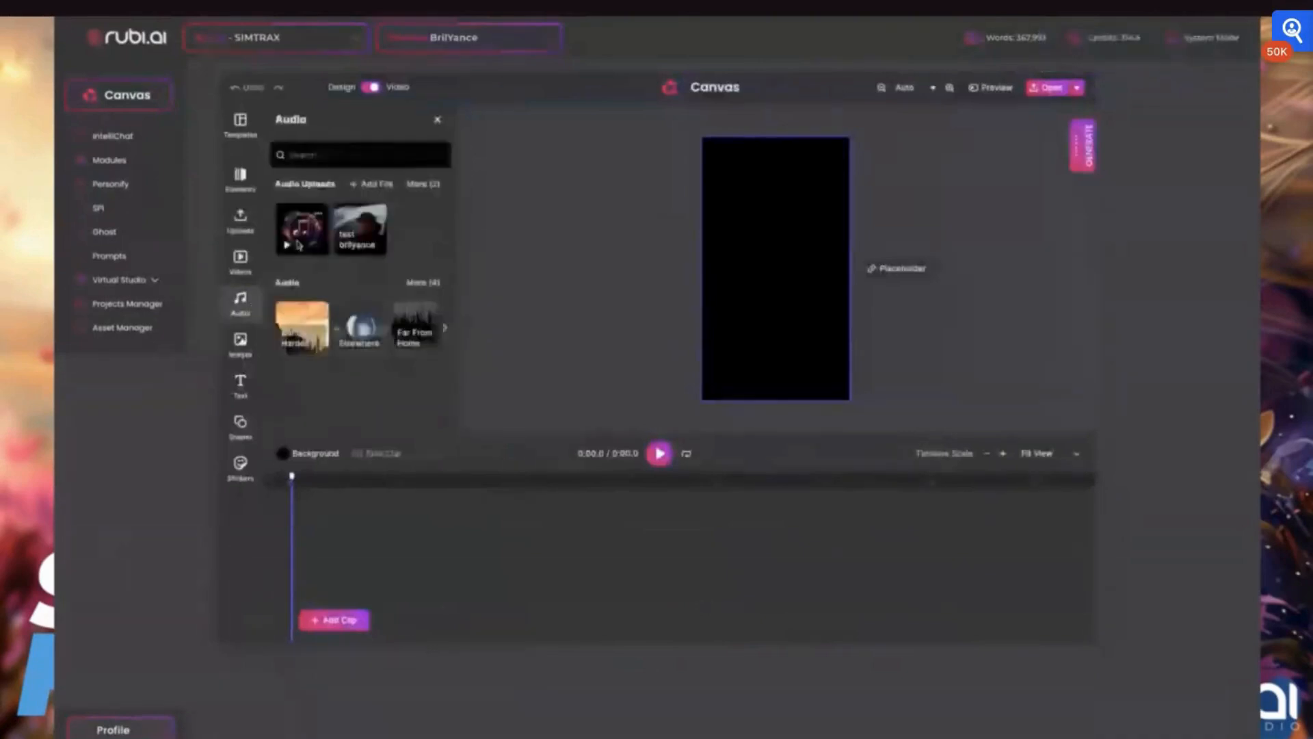
click(349, 252)
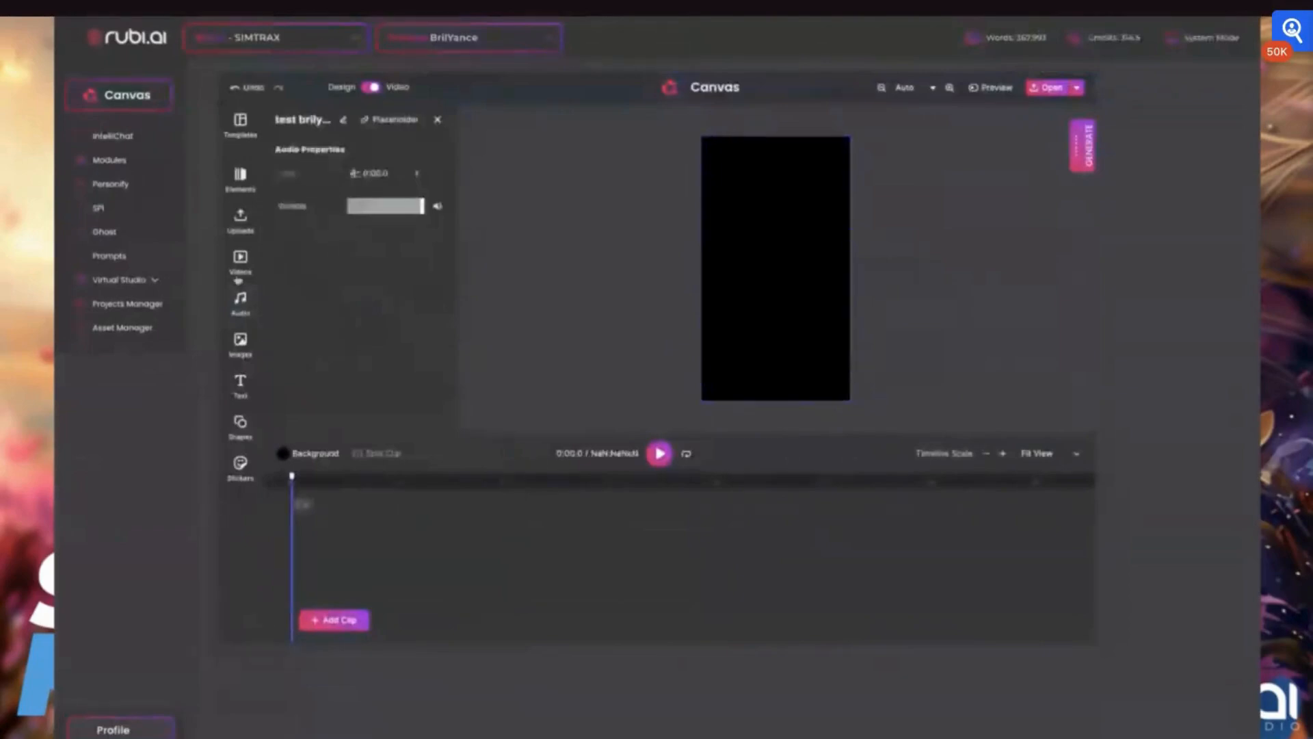
click(240, 299)
click(298, 301)
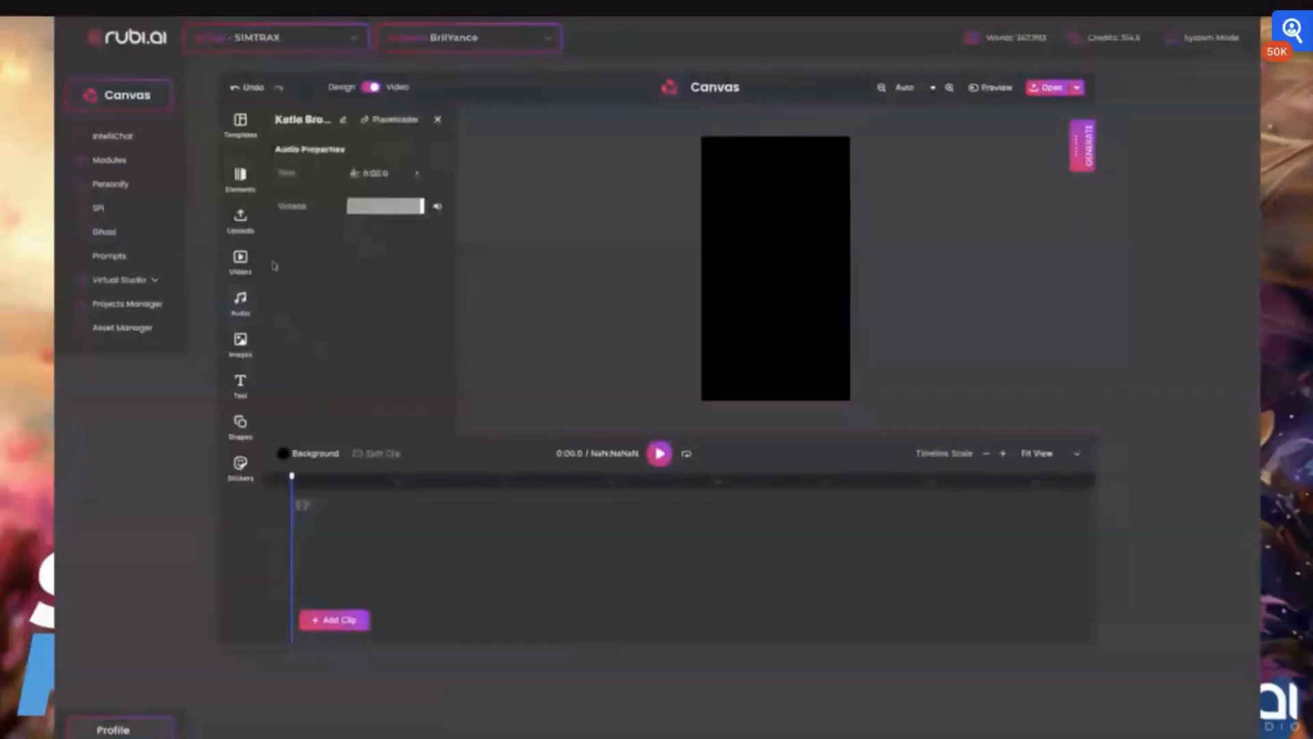
click(240, 299)
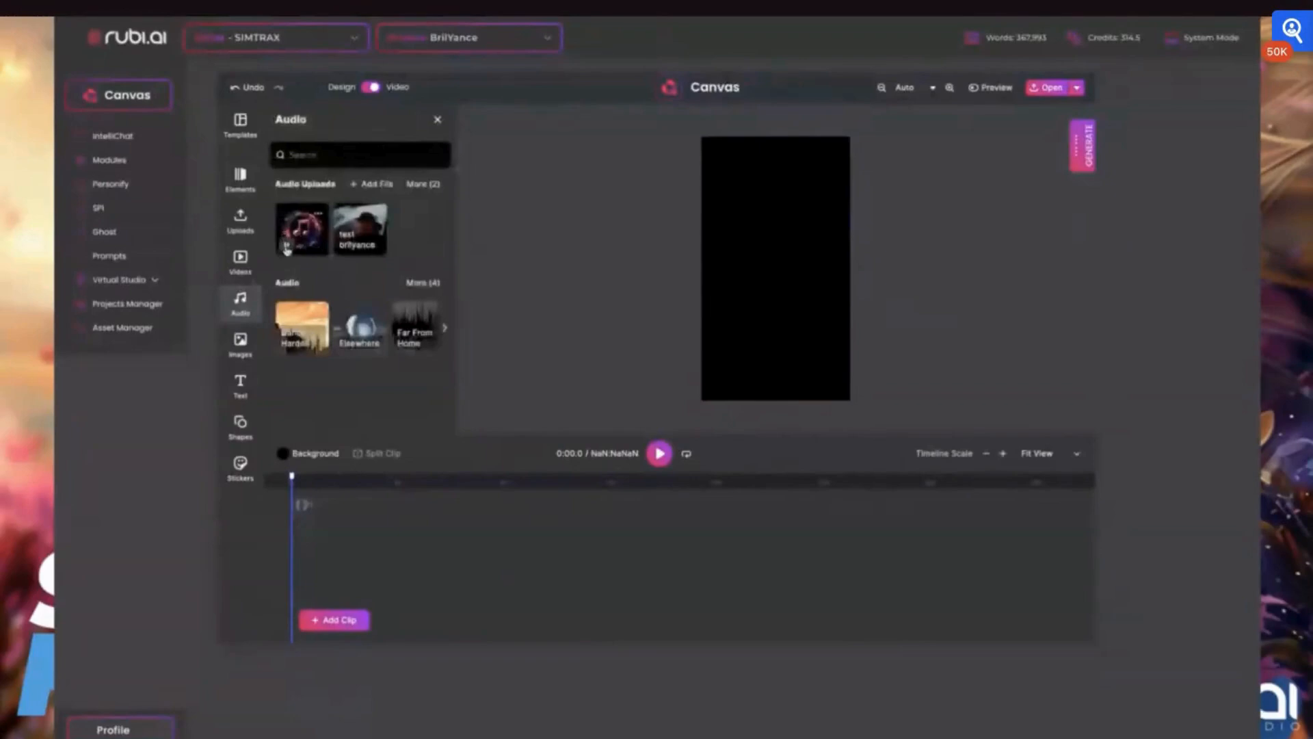
- Insert a sunset silhouette video from the video library onto the story page
click(240, 260)
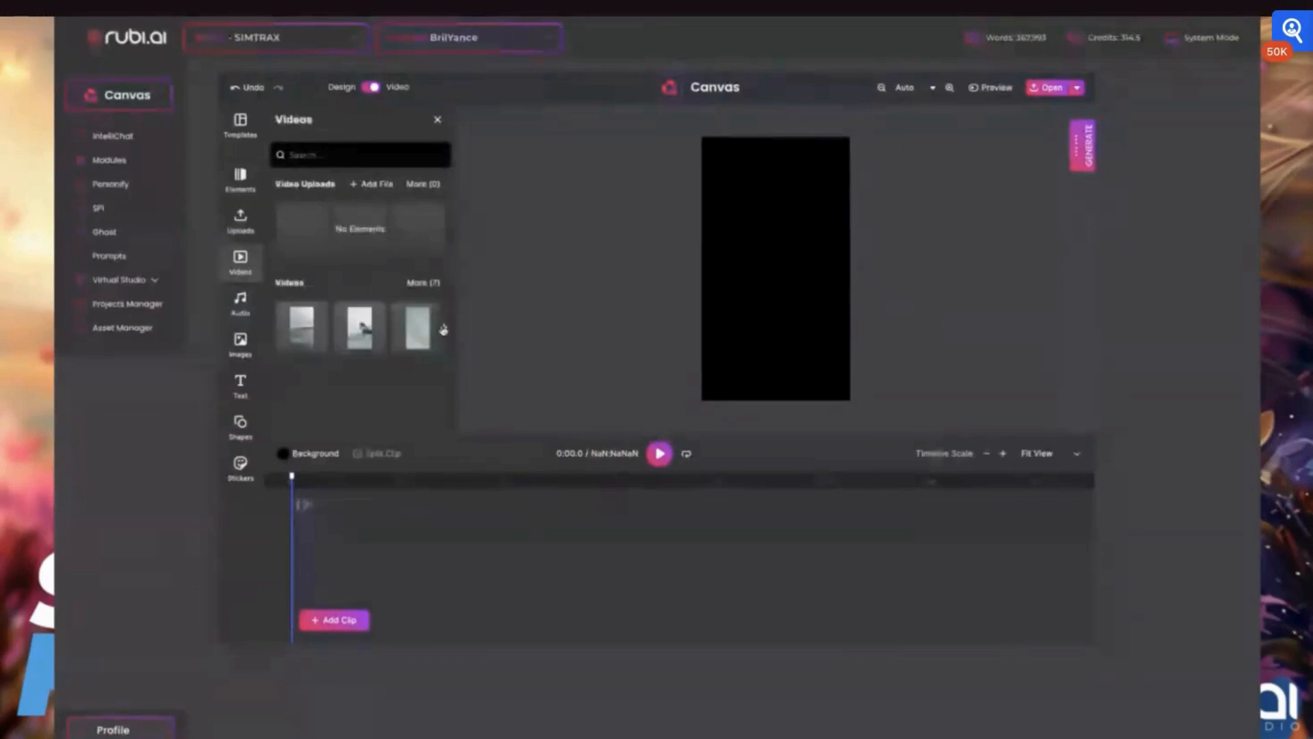
click(443, 329)
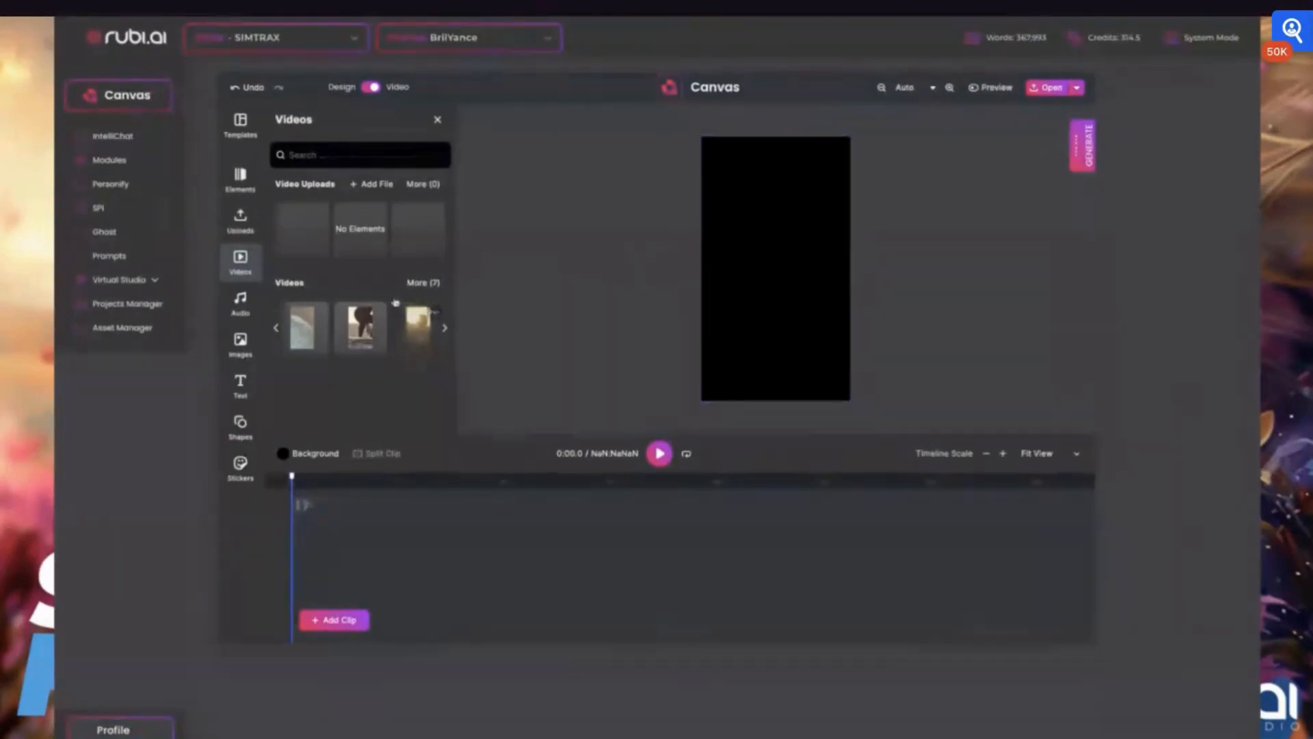
click(430, 342)
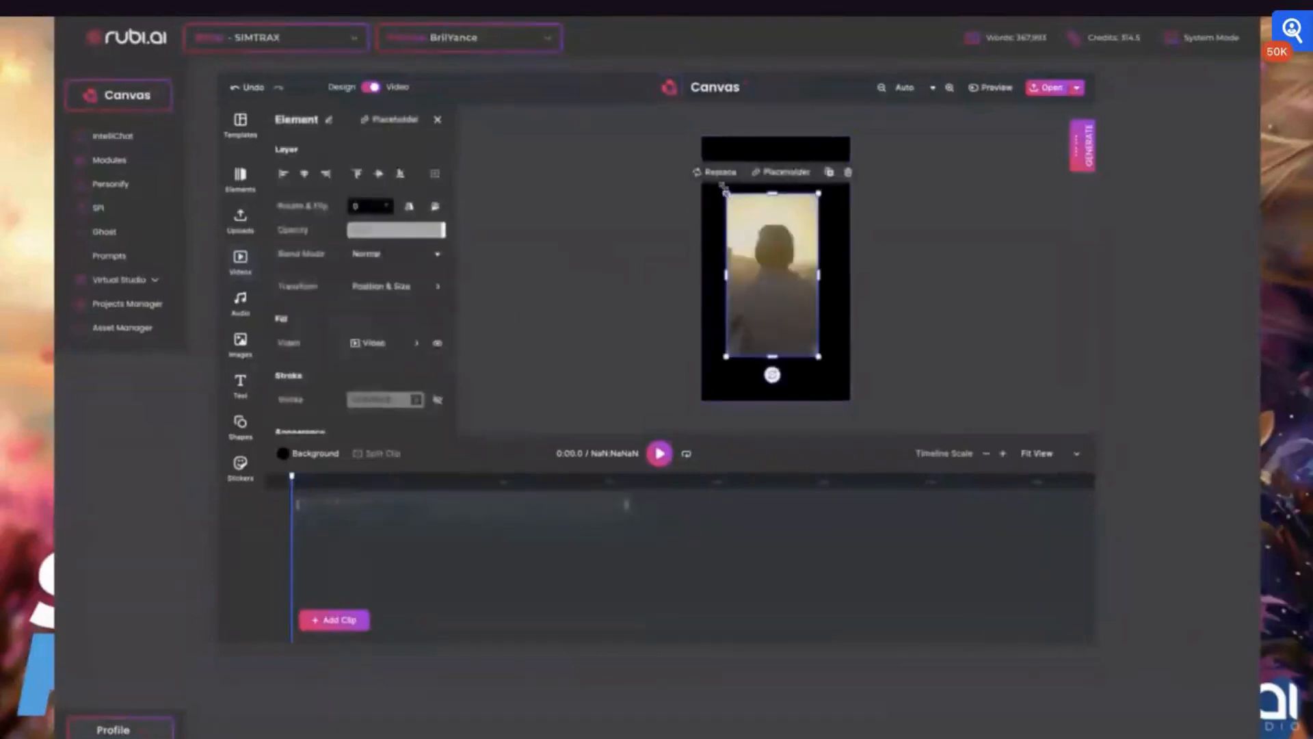
- Resize the video to fill the whole story page and nudge it into place
drag(726, 194, 695, 136)
drag(819, 355, 856, 418)
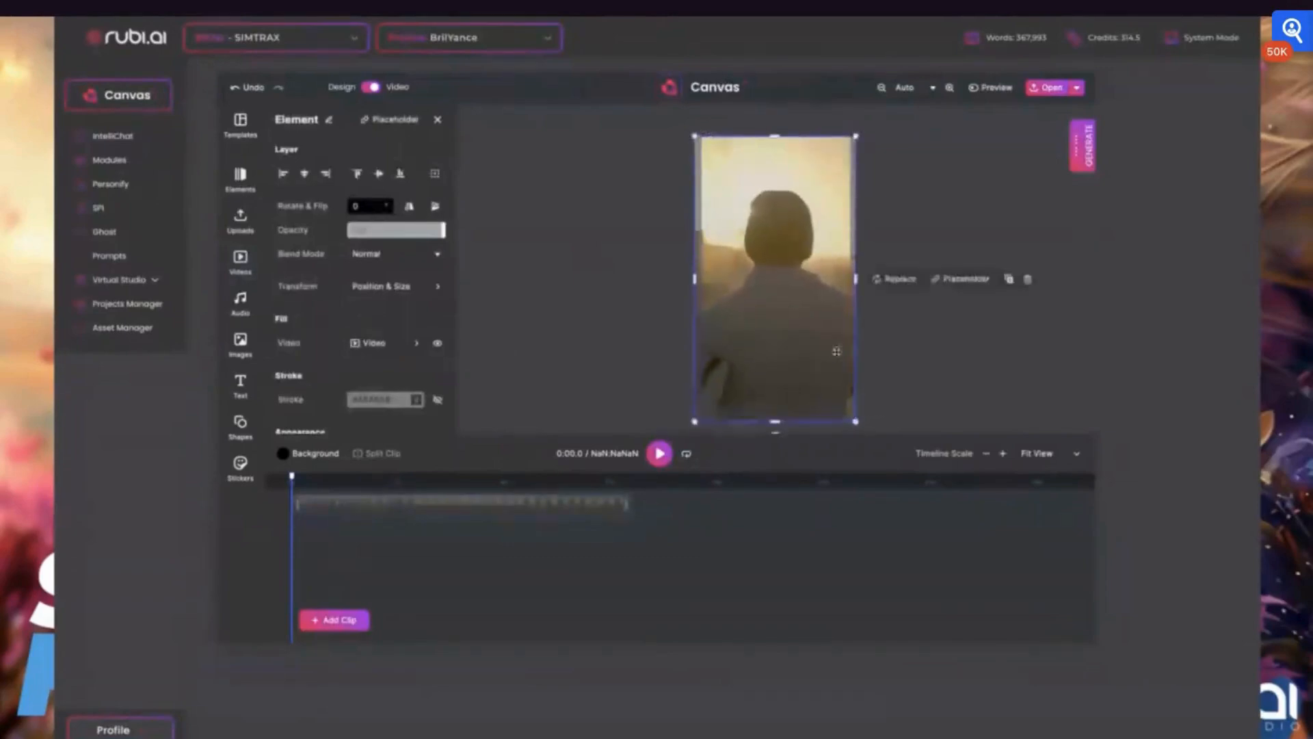
drag(811, 333, 780, 314)
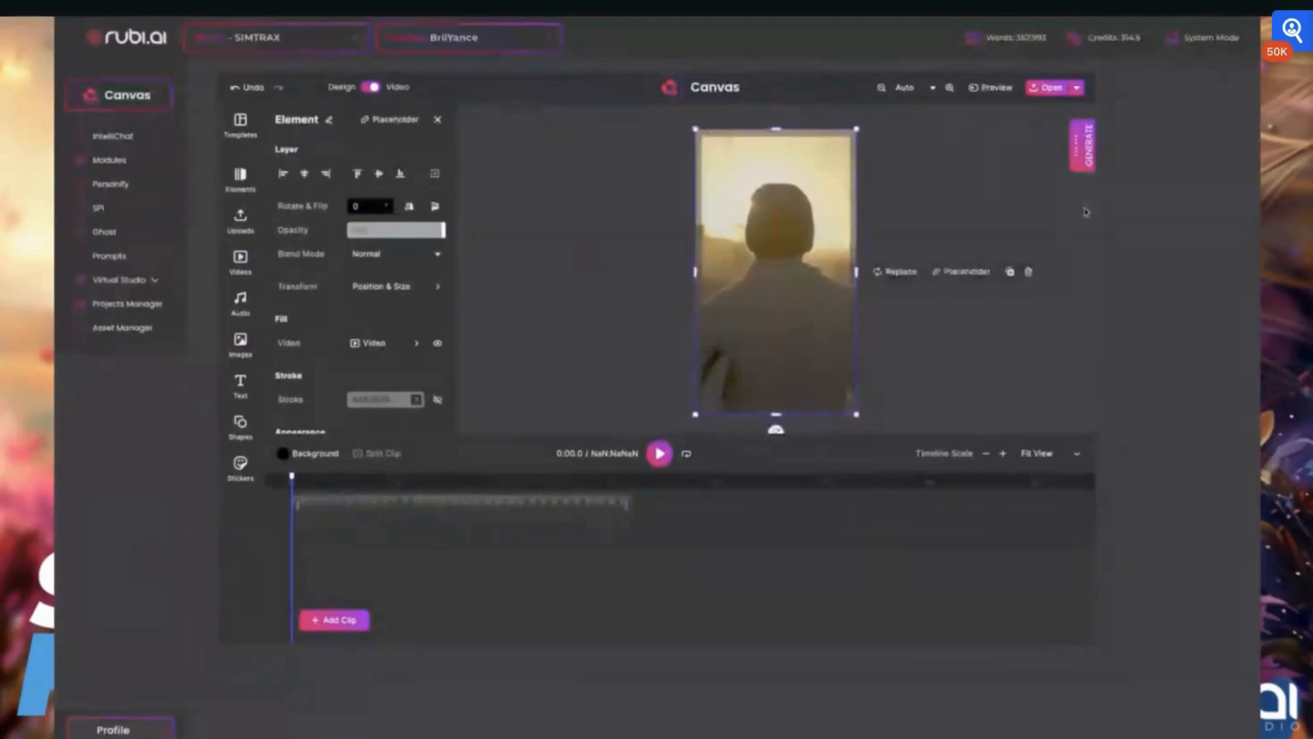
- Add a new clip using an image from the library and move the audio track along the timeline
click(332, 615)
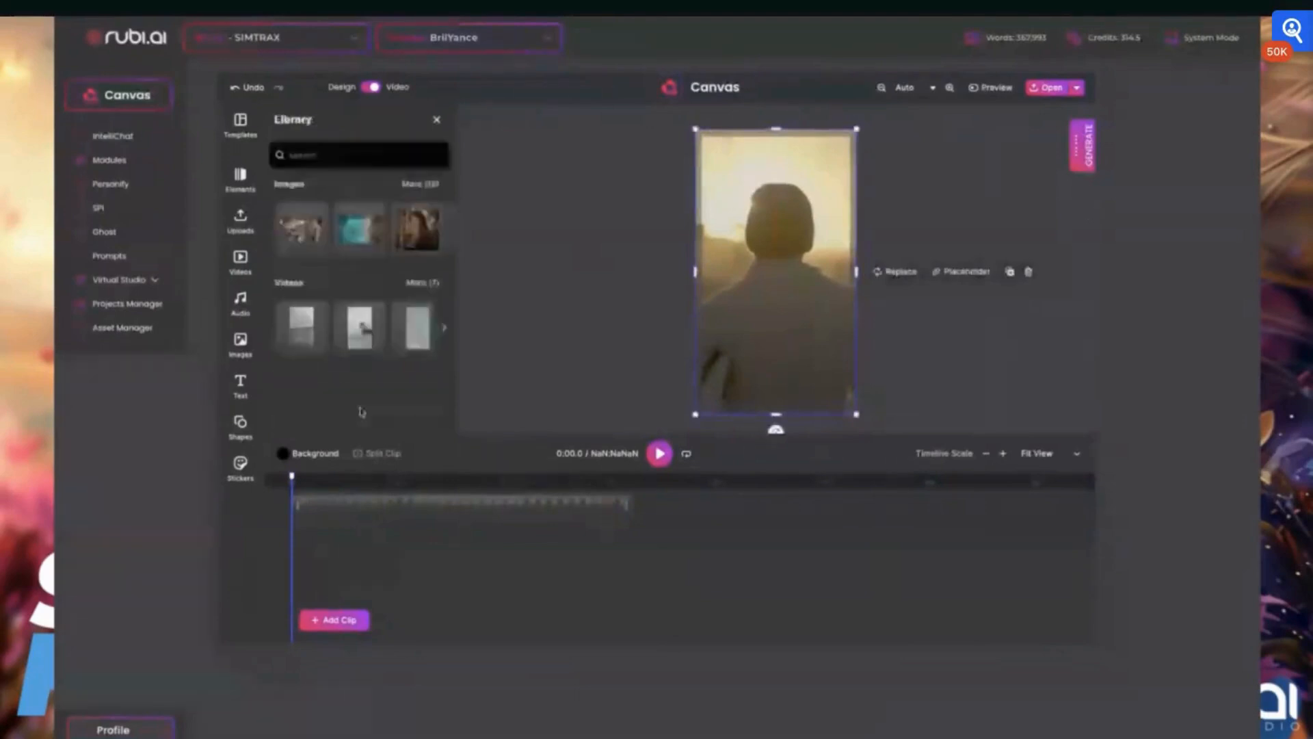
click(359, 228)
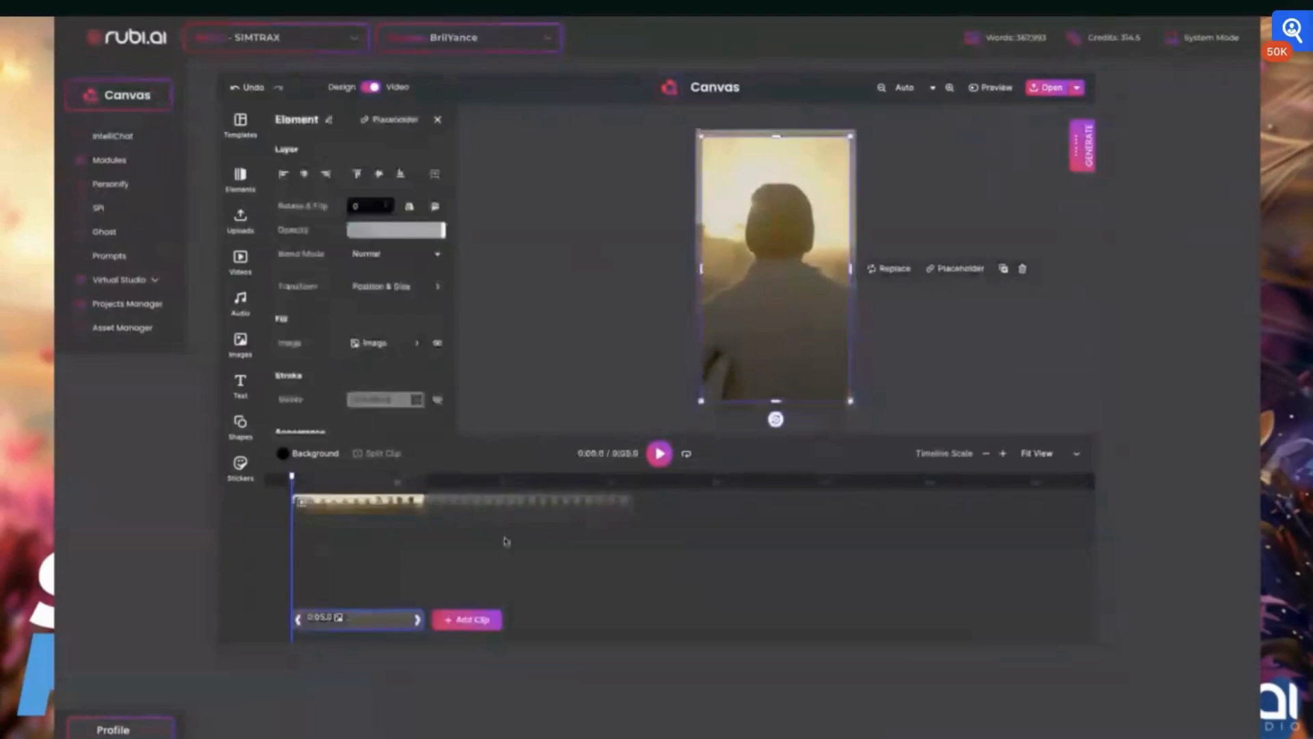
click(402, 506)
drag(402, 506, 557, 508)
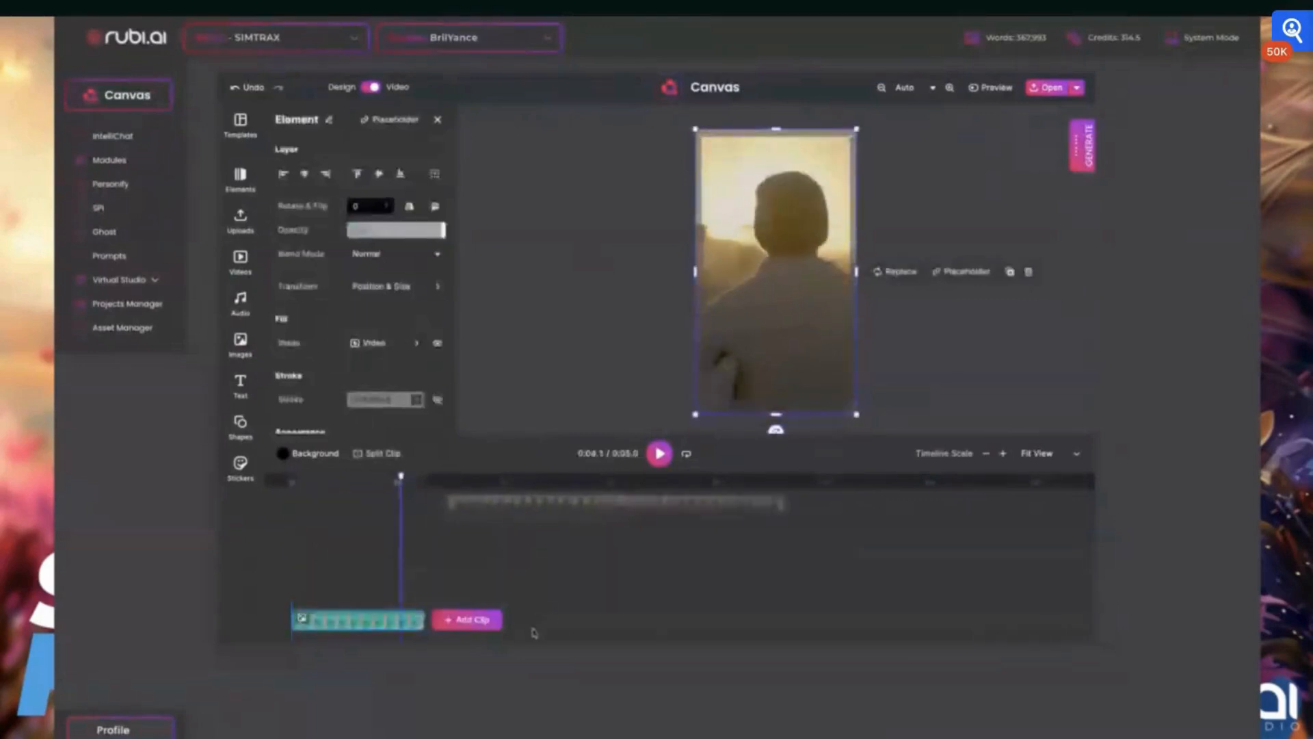
- Add another clip from the library's videos and adjust its length and position on the timeline
click(585, 608)
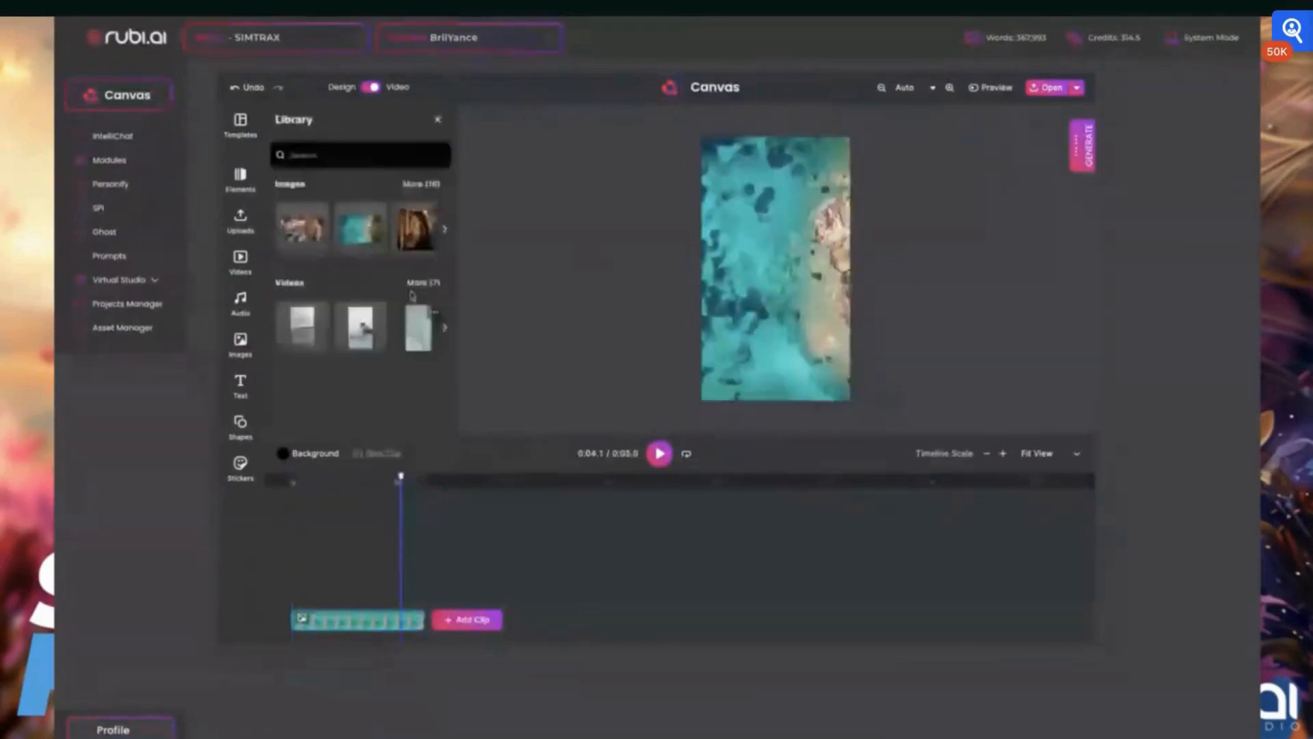
click(418, 327)
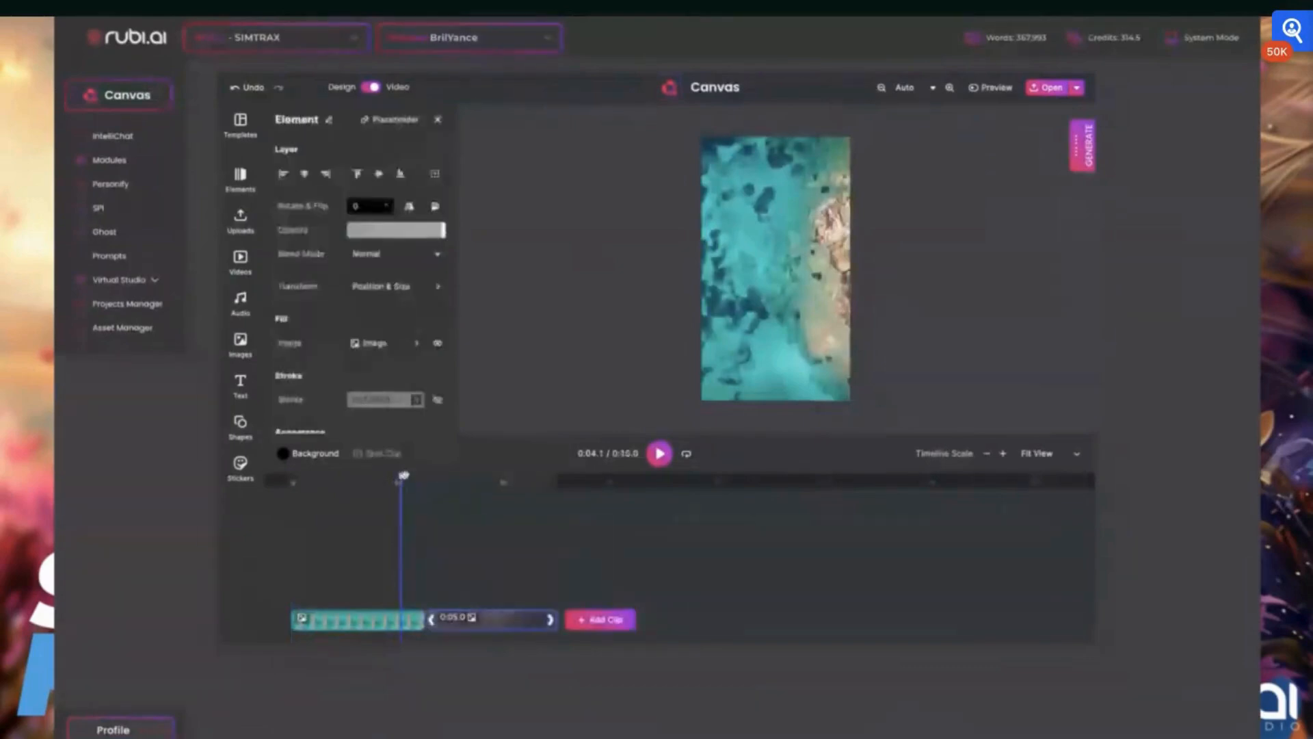
click(454, 487)
drag(454, 489, 377, 498)
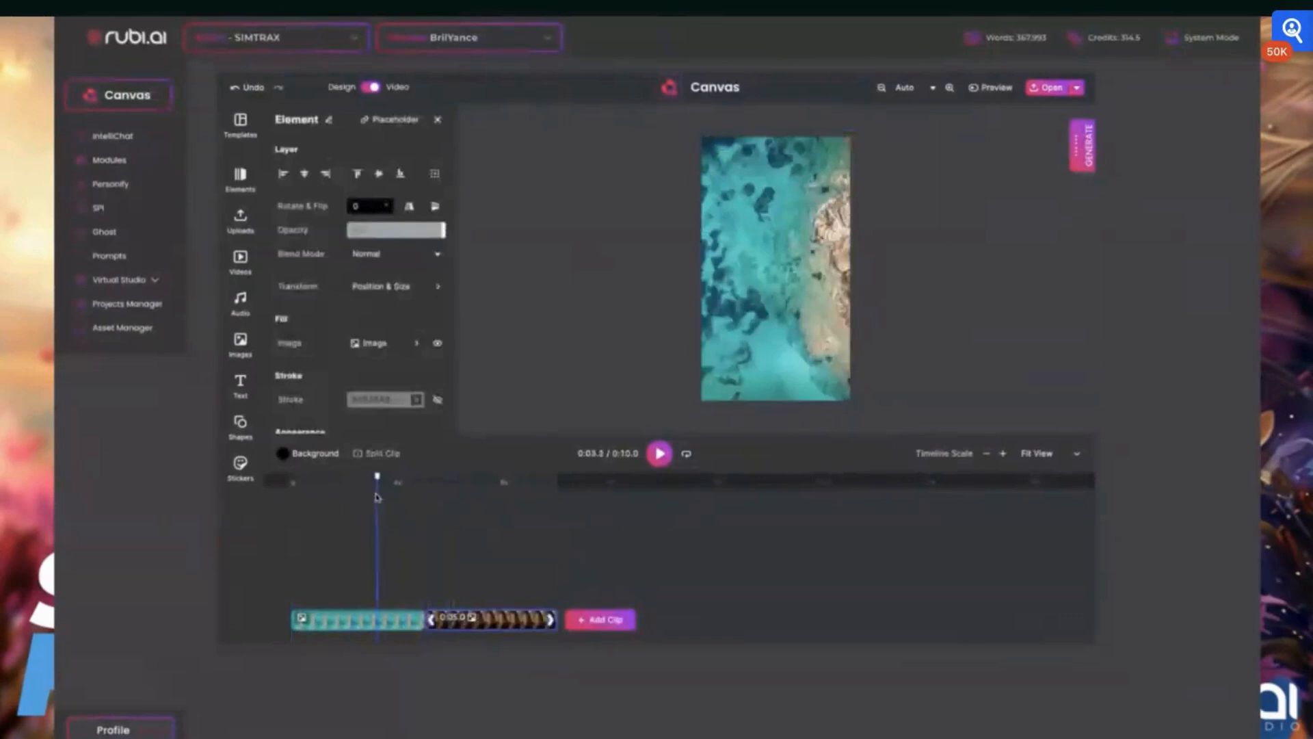
mouse_move(418, 618)
mouse_down()
mouse_move(360, 619)
mouse_move(421, 615)
mouse_up()
drag(376, 477, 340, 482)
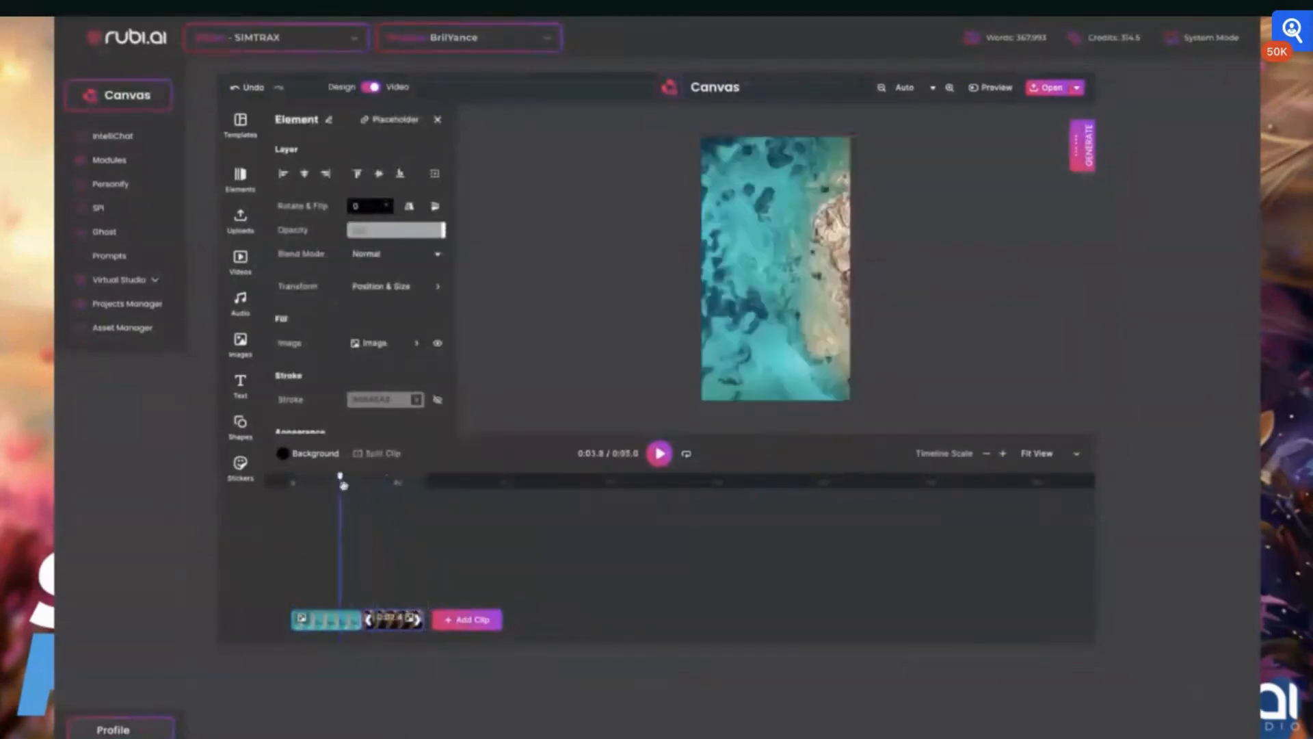
- Render the video as an MP4 file named Test
click(1077, 88)
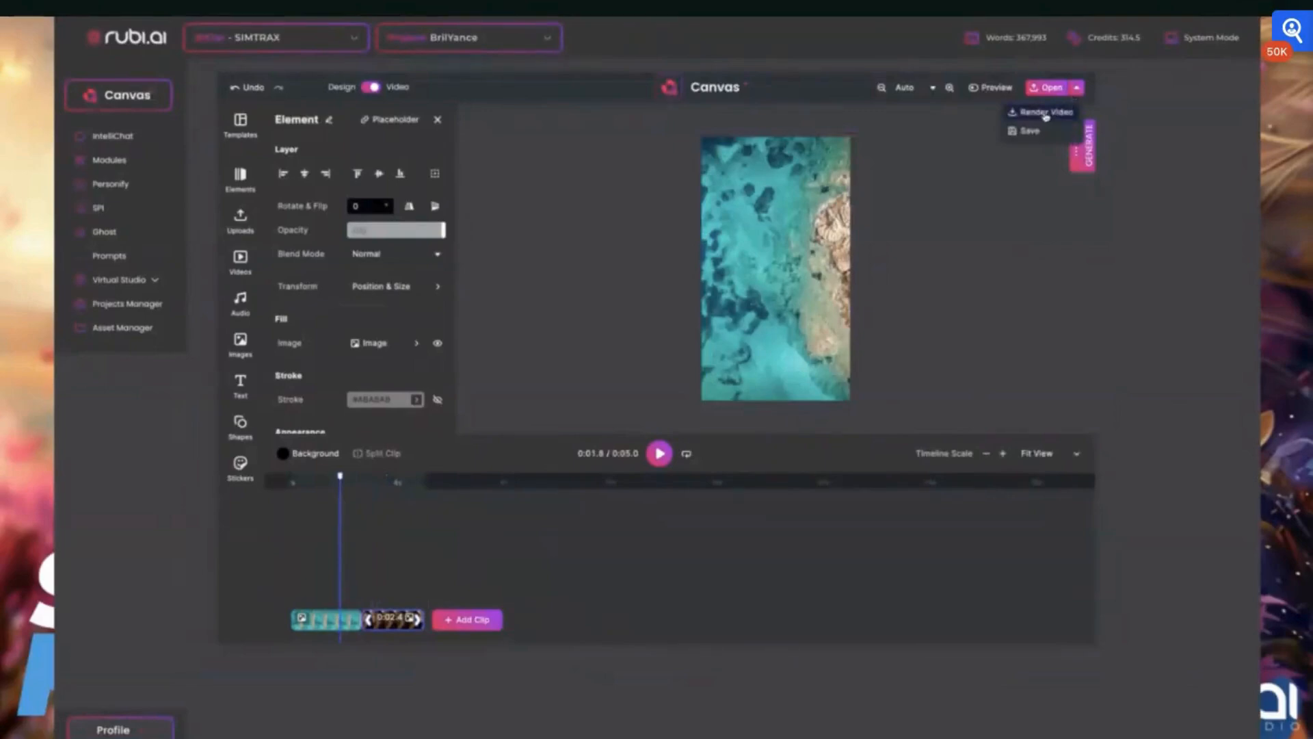
click(1045, 114)
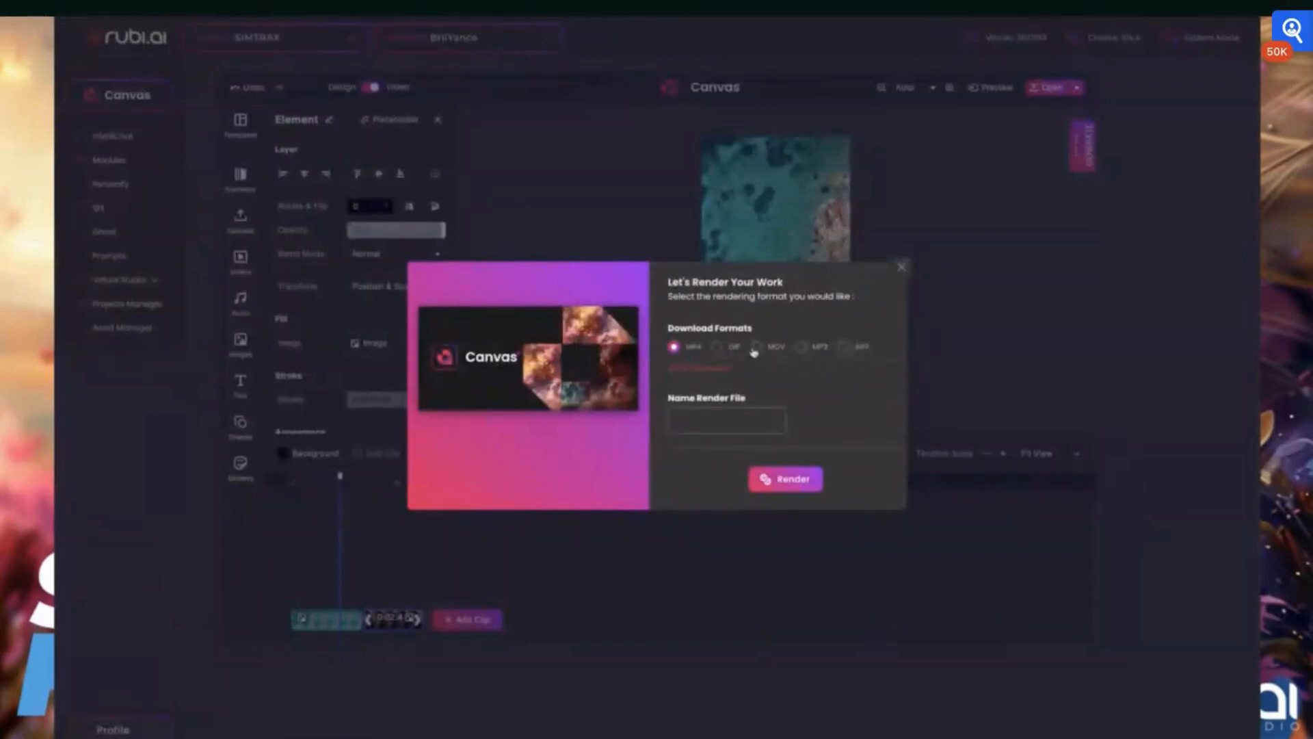
click(739, 417)
text(Test)
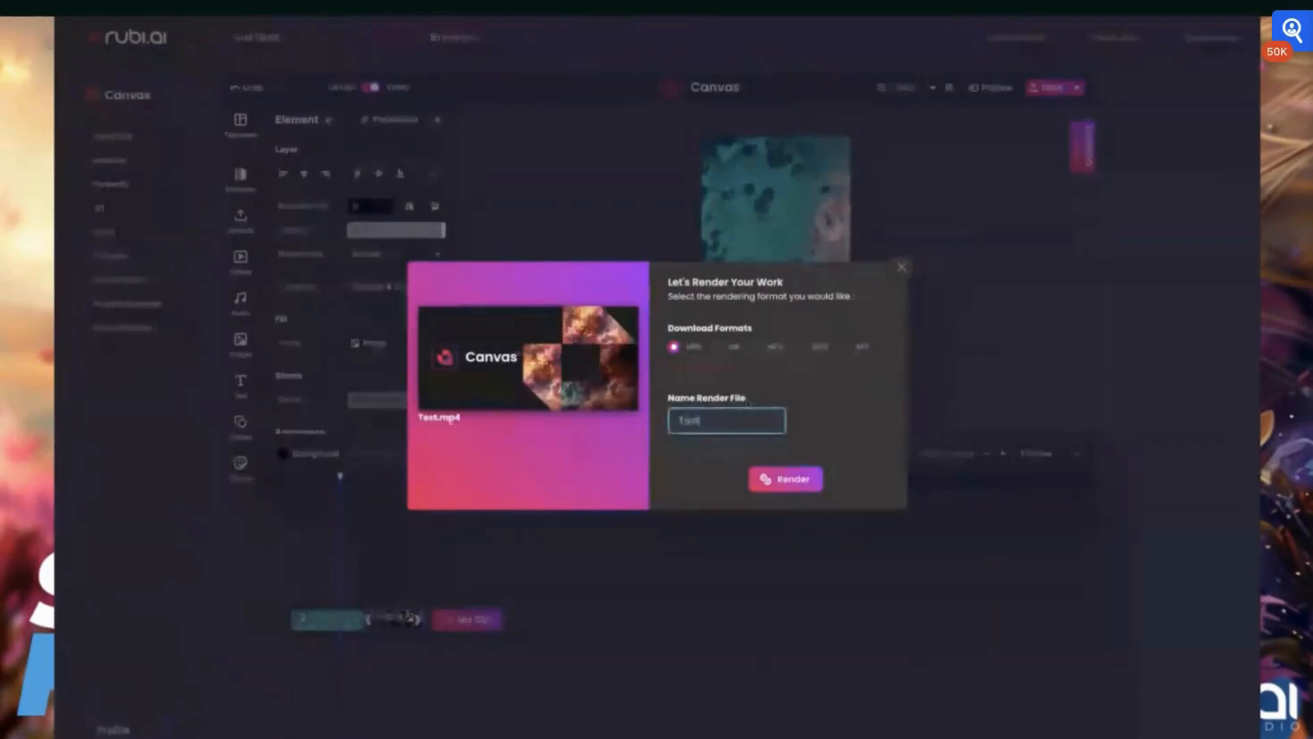
drag(468, 424, 429, 419)
click(805, 485)
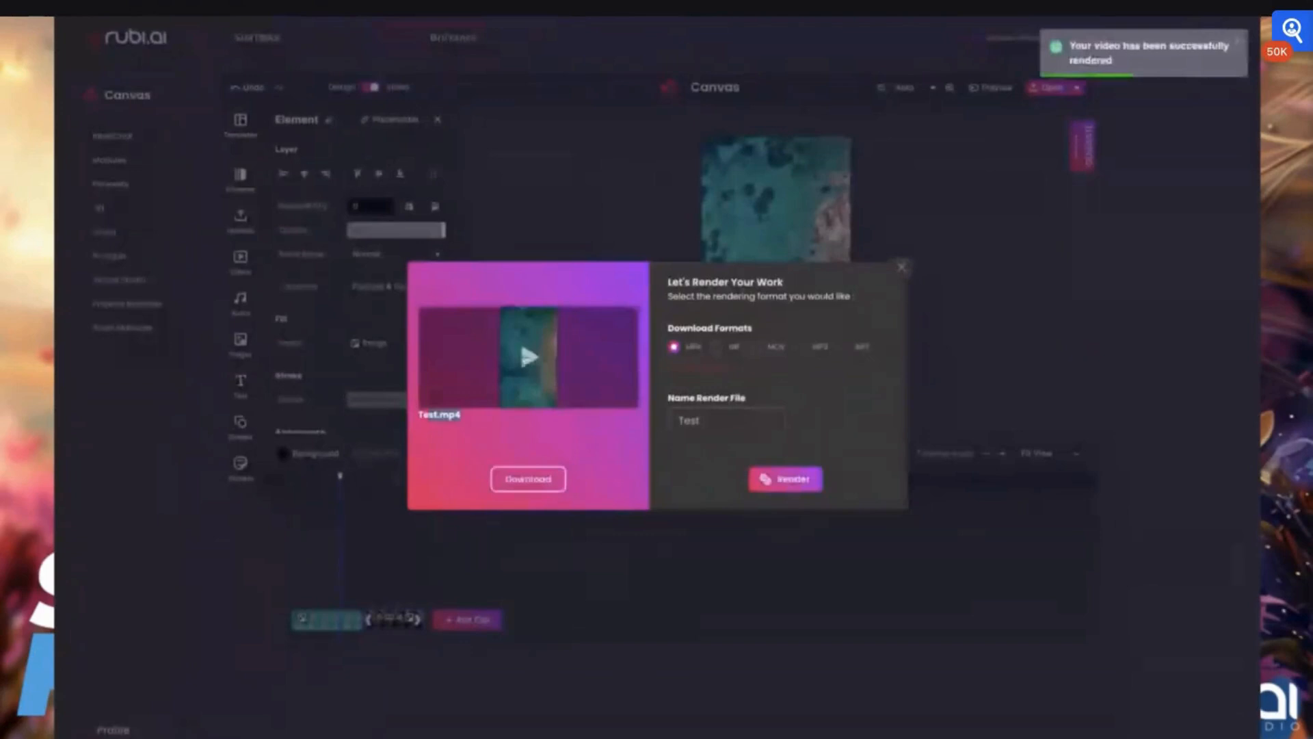
- Play the rendered Test.mp4 preview in the render dialog
click(528, 357)
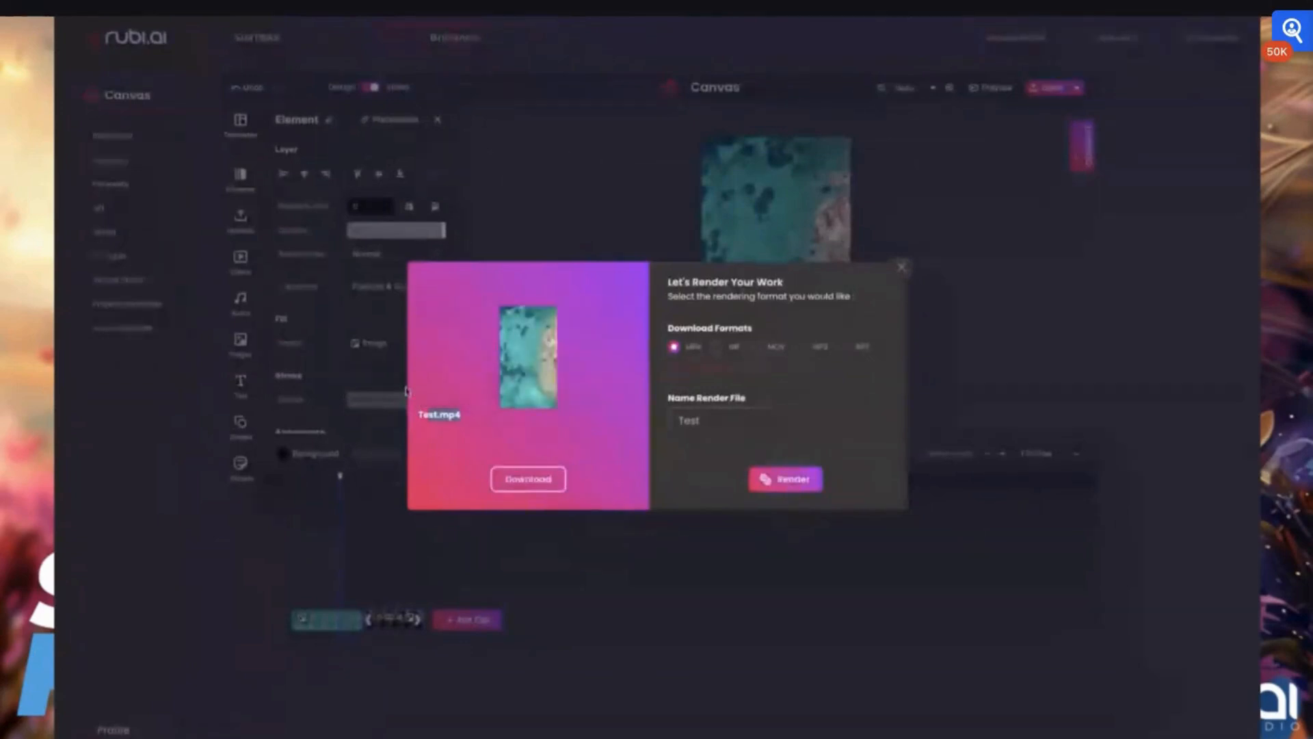
mouse_move(435, 377)
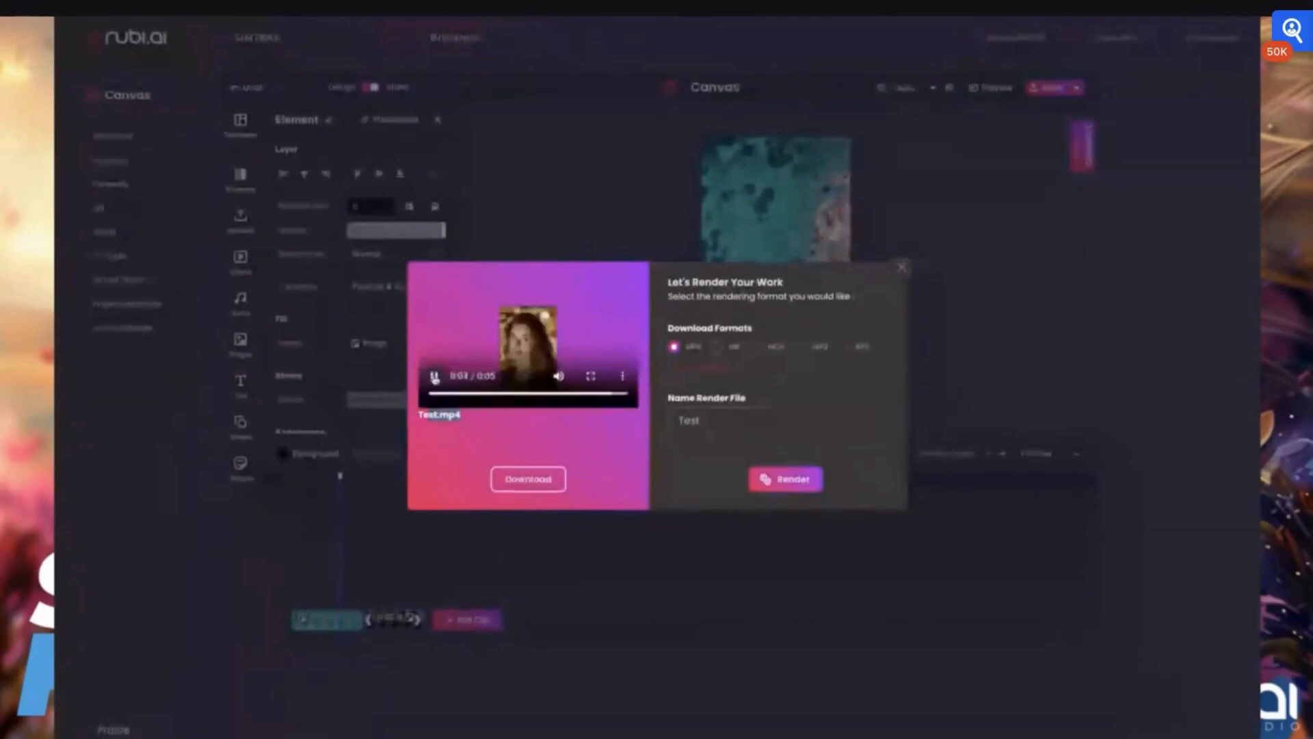
click(435, 376)
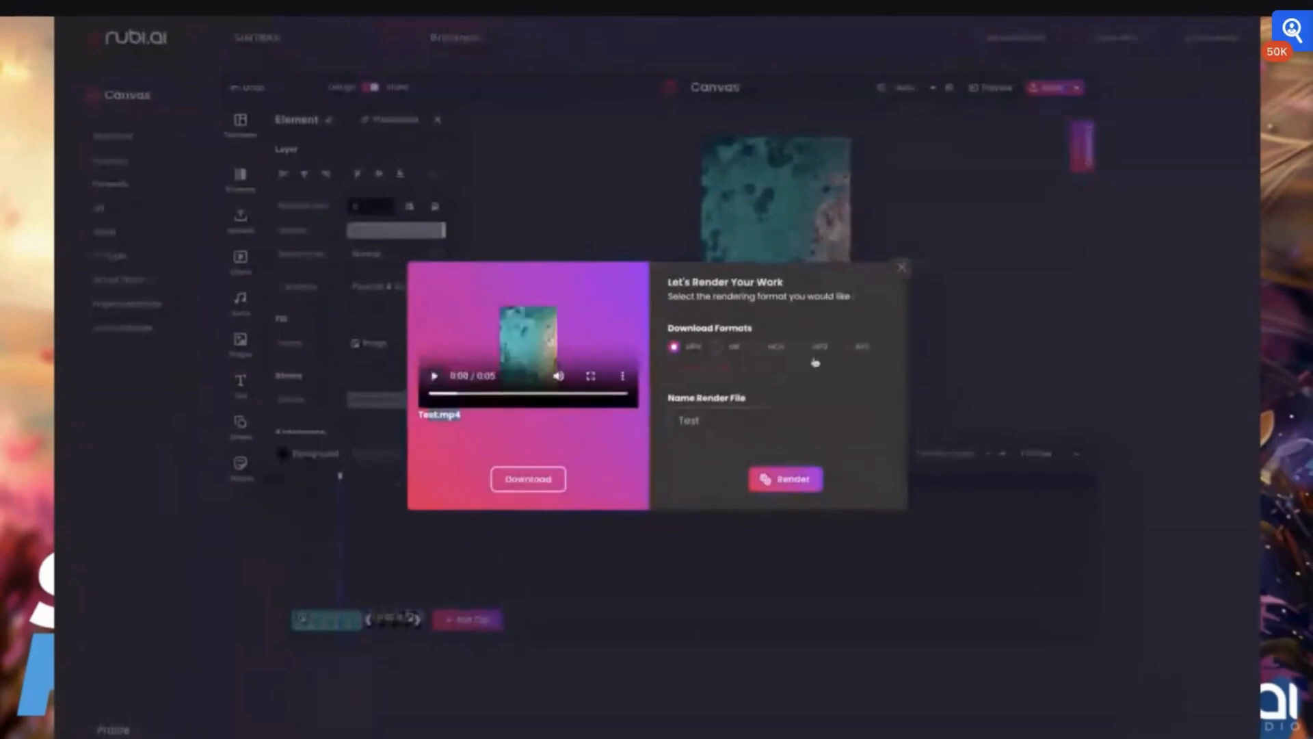
- Select the MP3 download format and close the render dialog
click(801, 346)
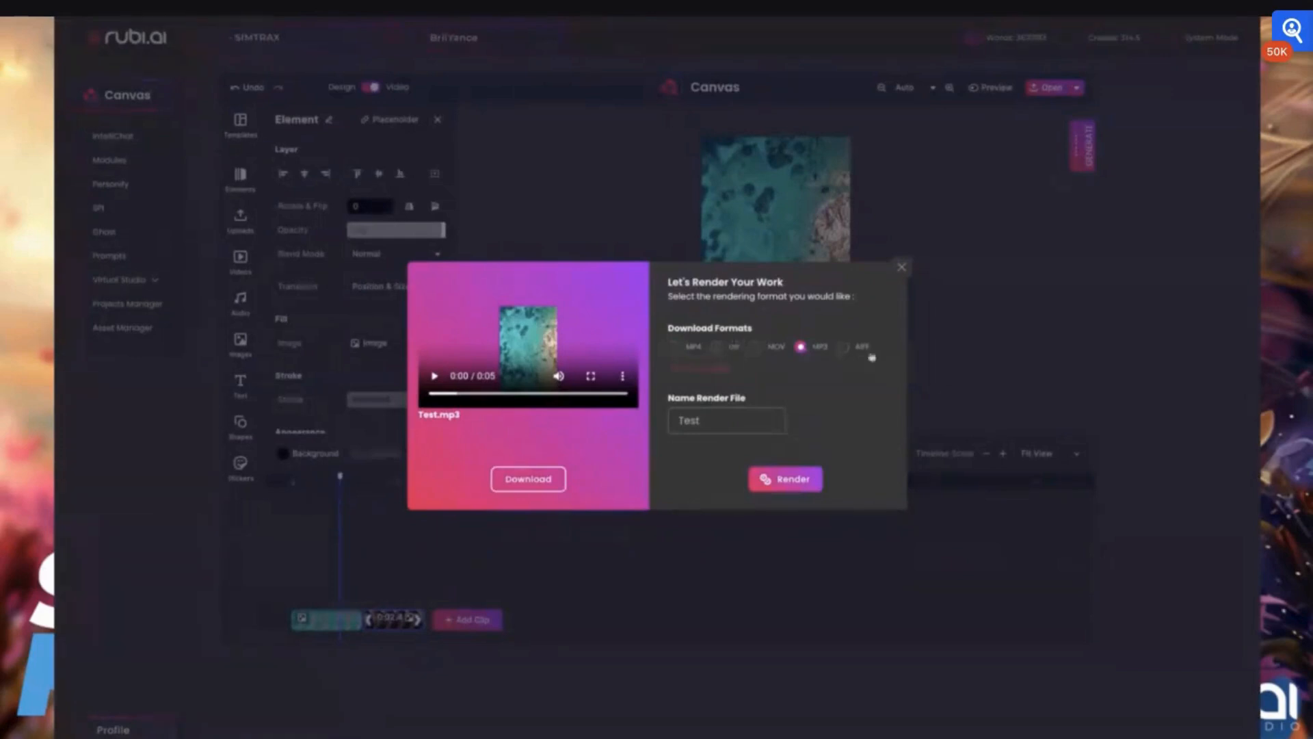
click(901, 267)
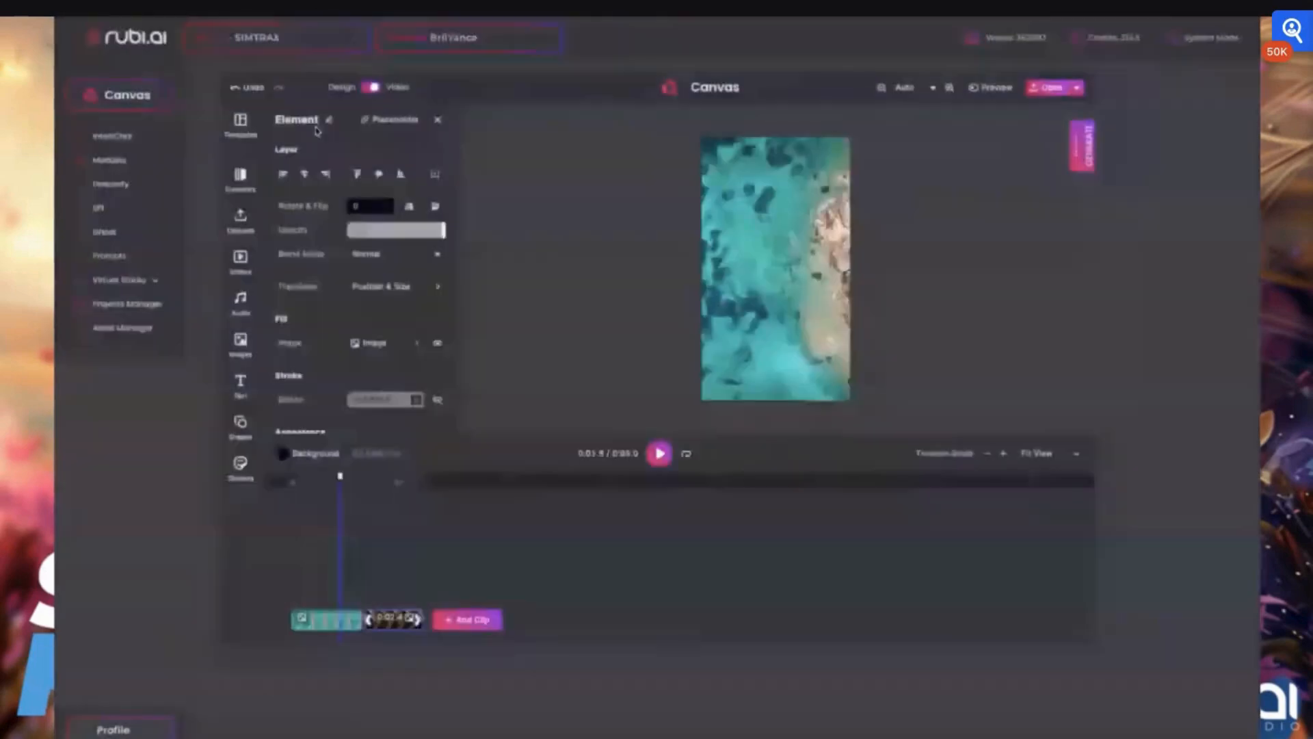
- Switch to Design mode, open the document settings and set the unit to Pixel
click(368, 87)
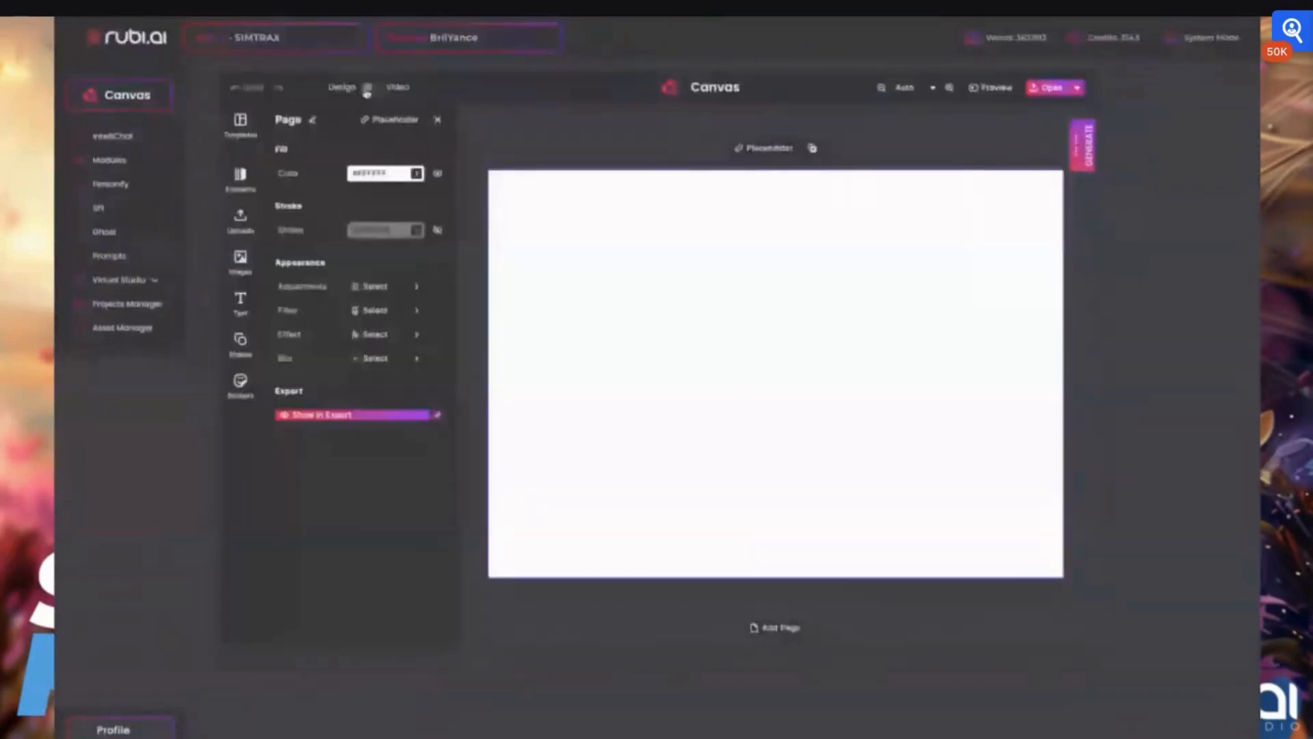
click(437, 123)
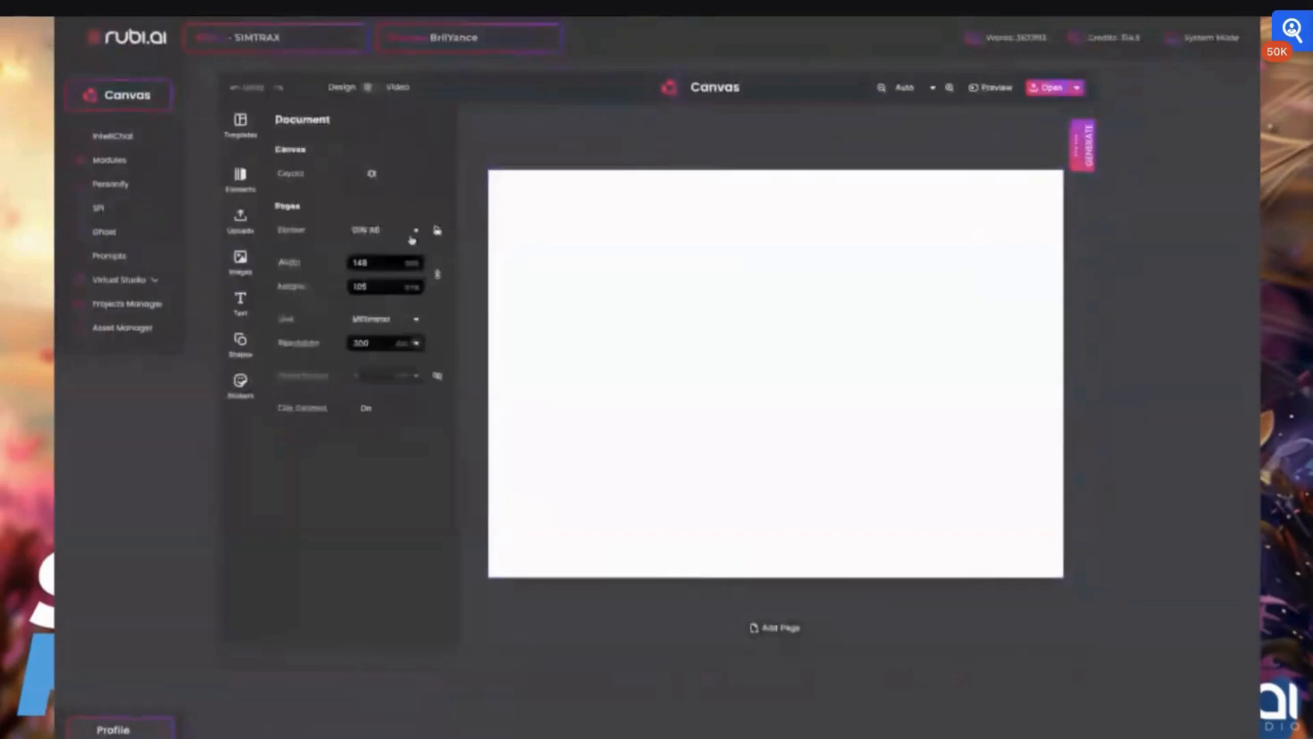
click(387, 343)
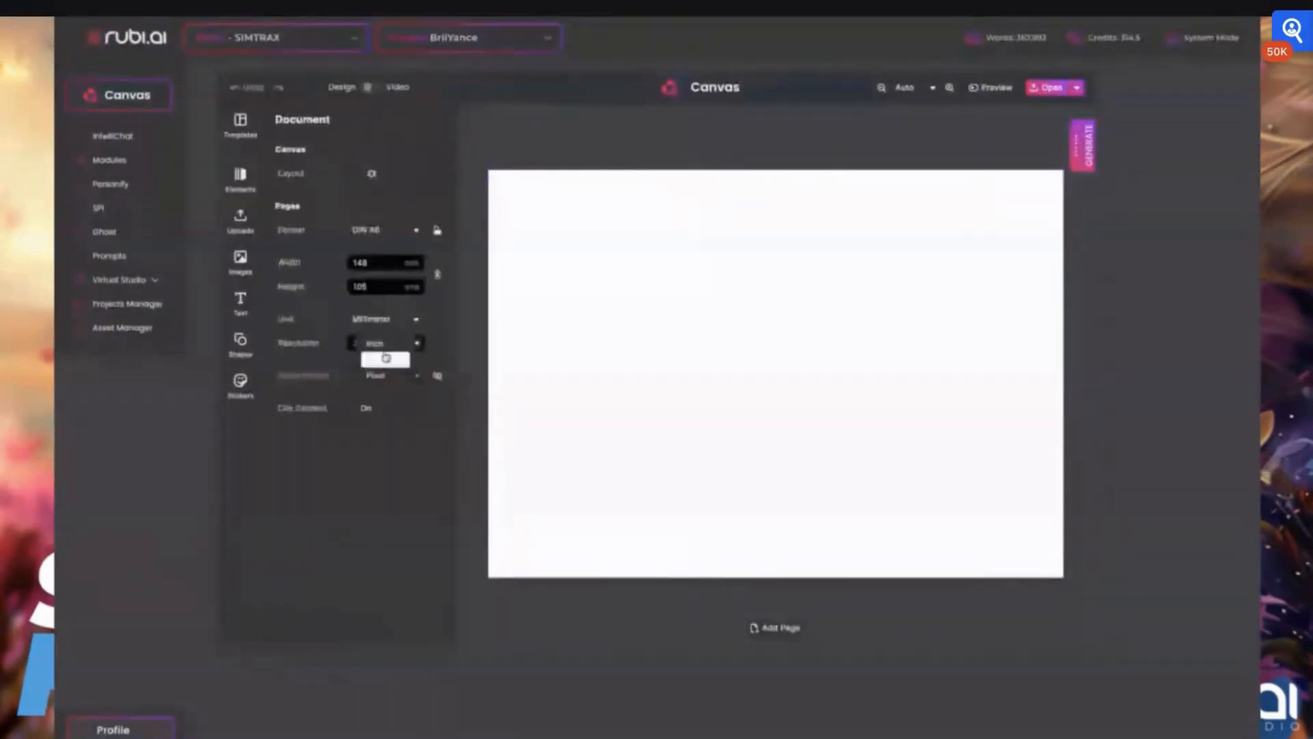
click(385, 359)
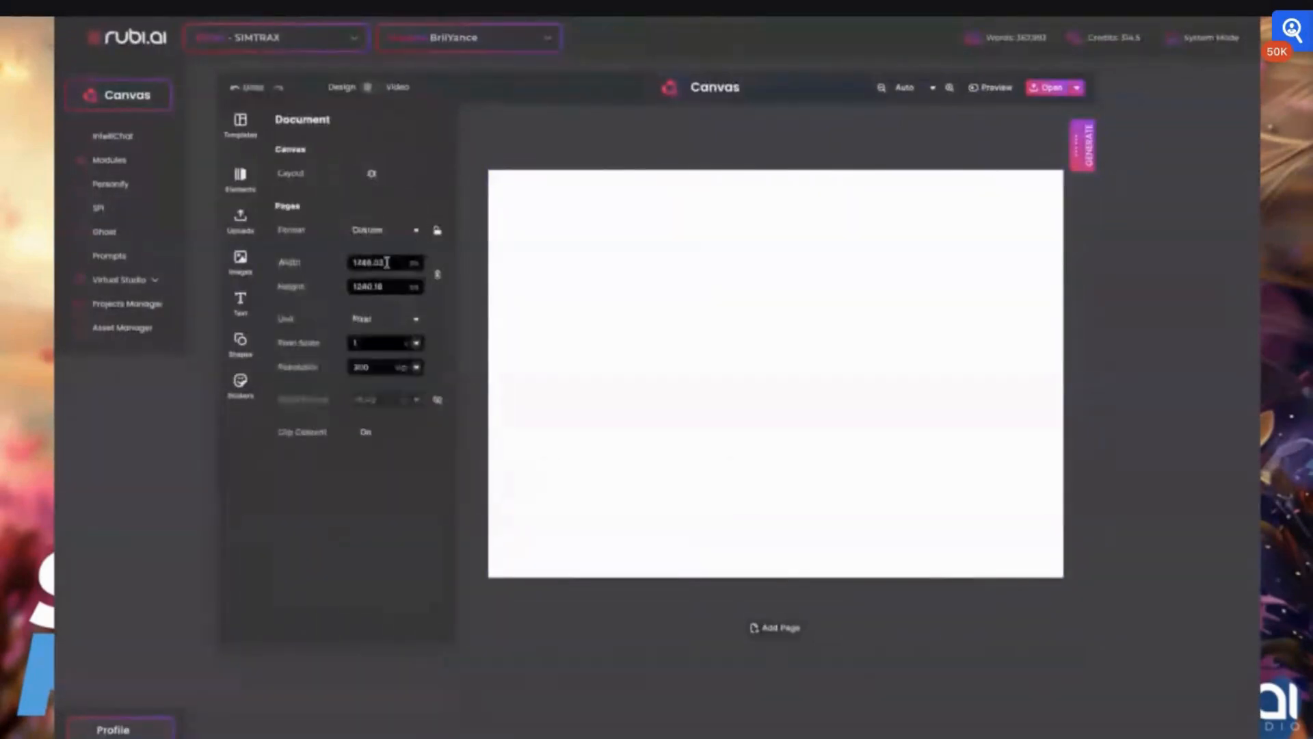
- Set the page width to 1920 px and the height to 1080 px
drag(386, 262, 340, 264)
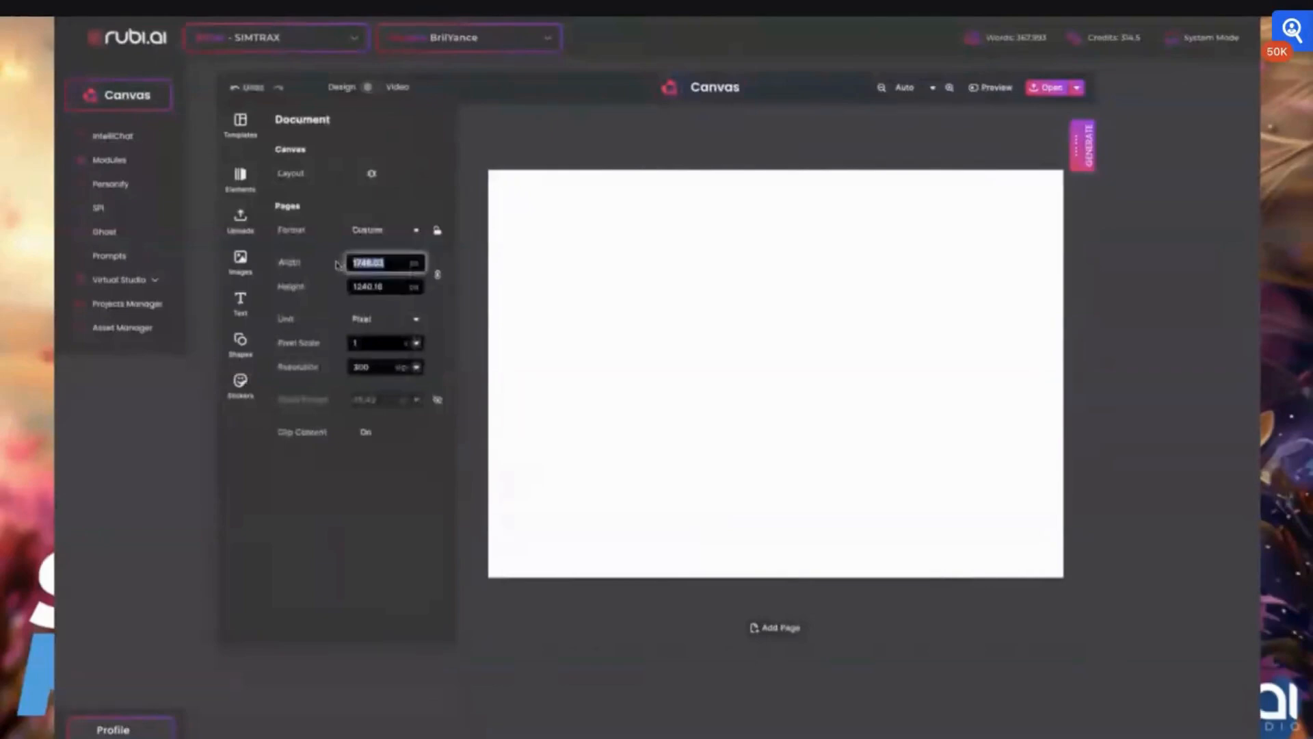
text(1920)
drag(386, 287, 342, 288)
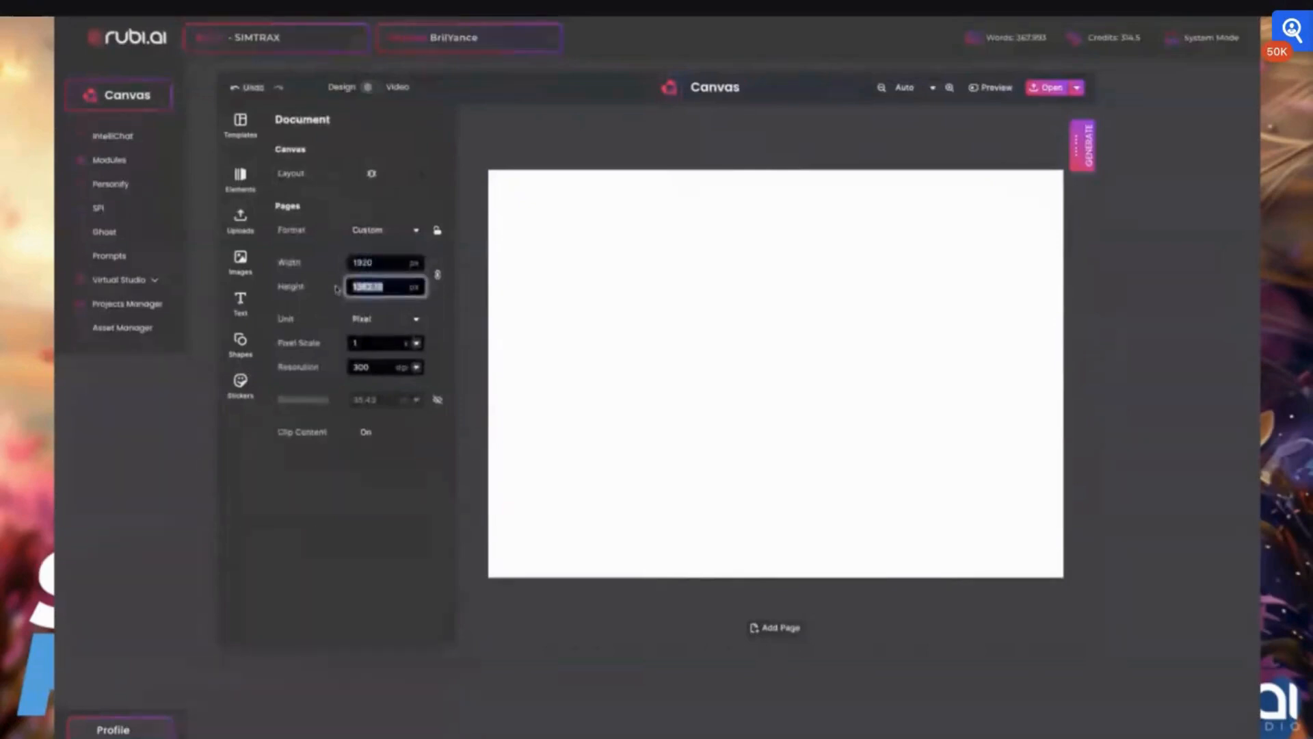
text(1080)
click(323, 296)
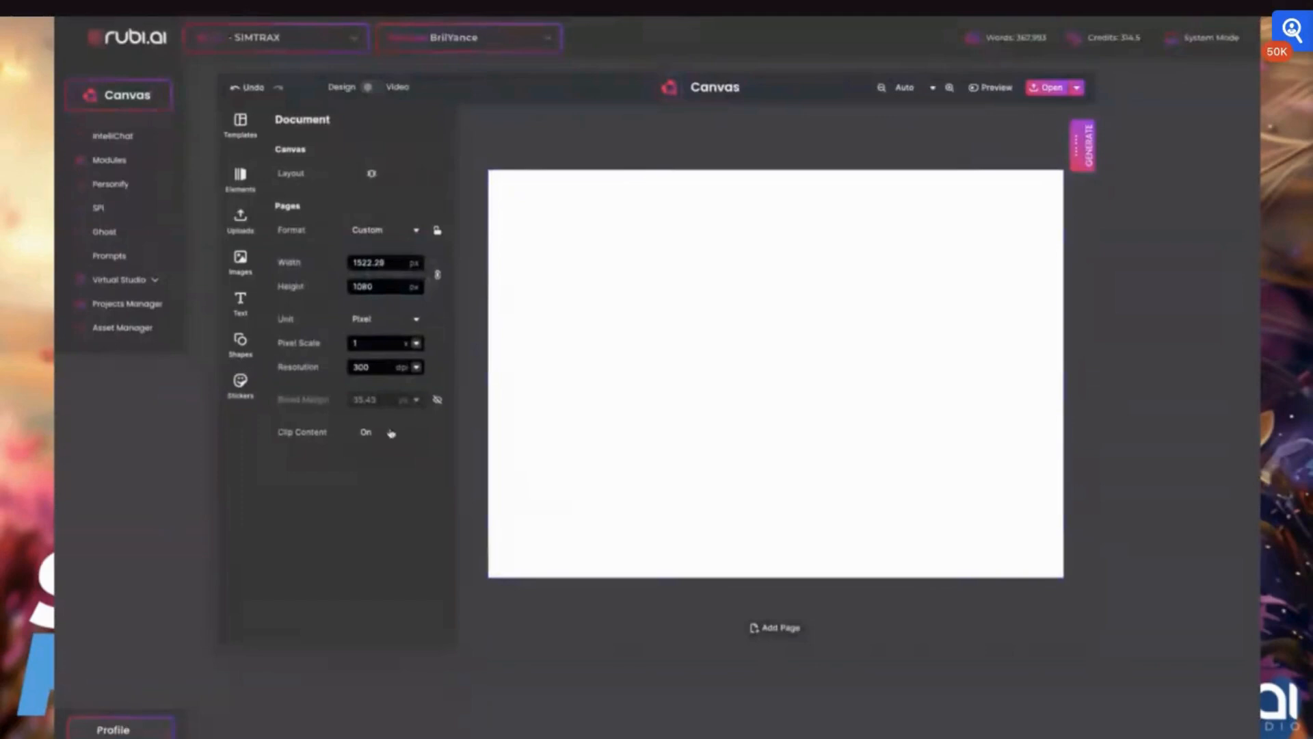
- Set the document resolution to 72 dpi
click(416, 368)
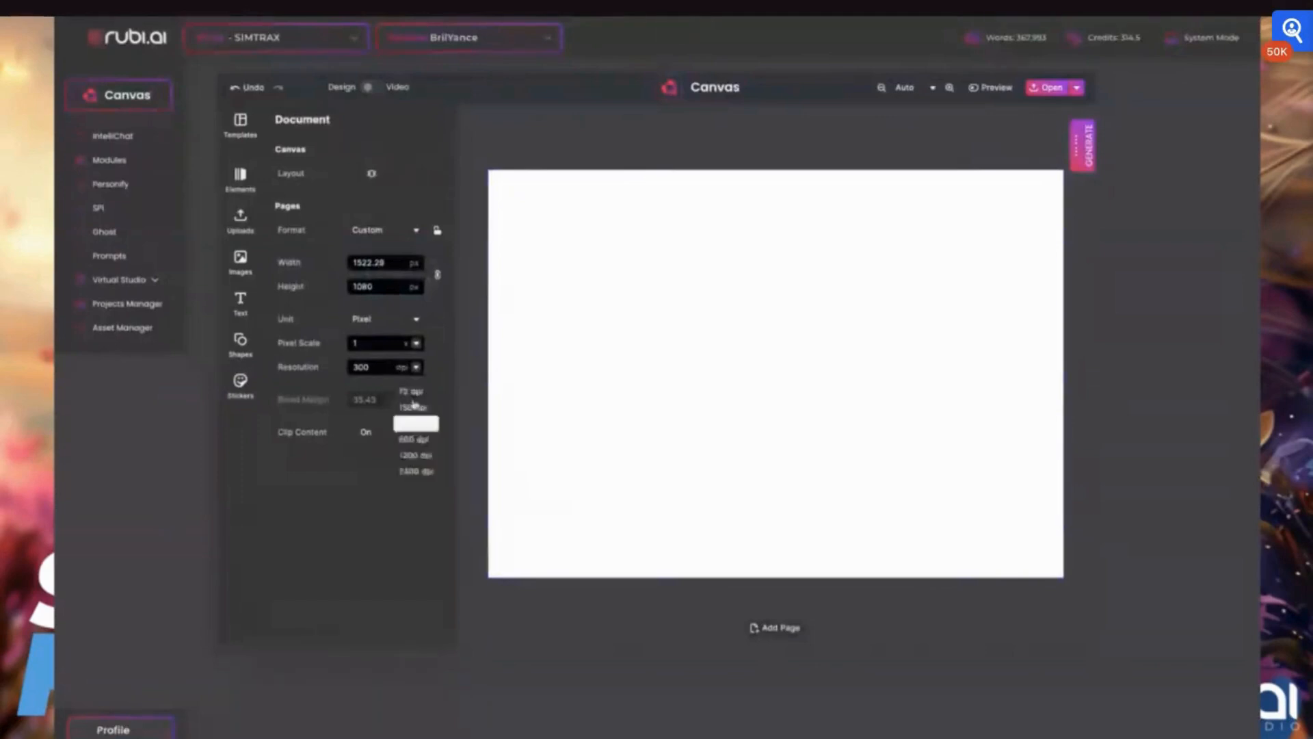
click(412, 392)
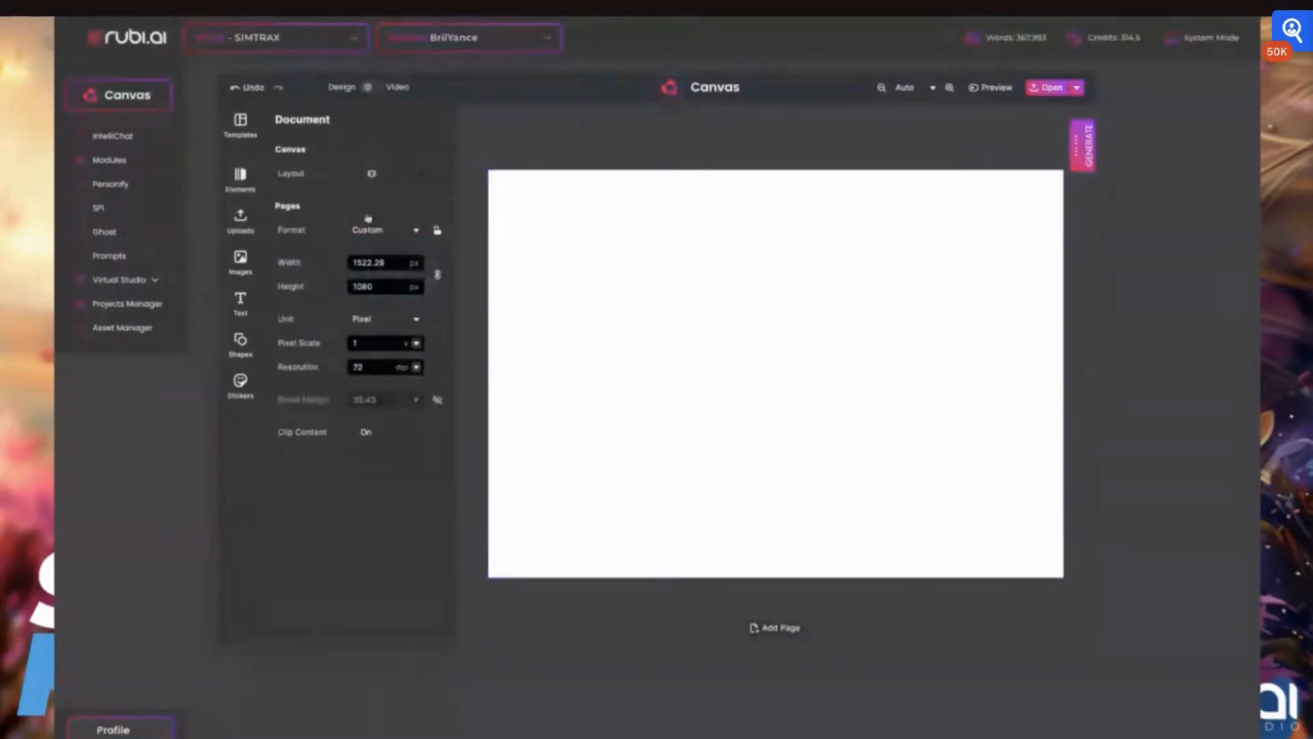
click(651, 254)
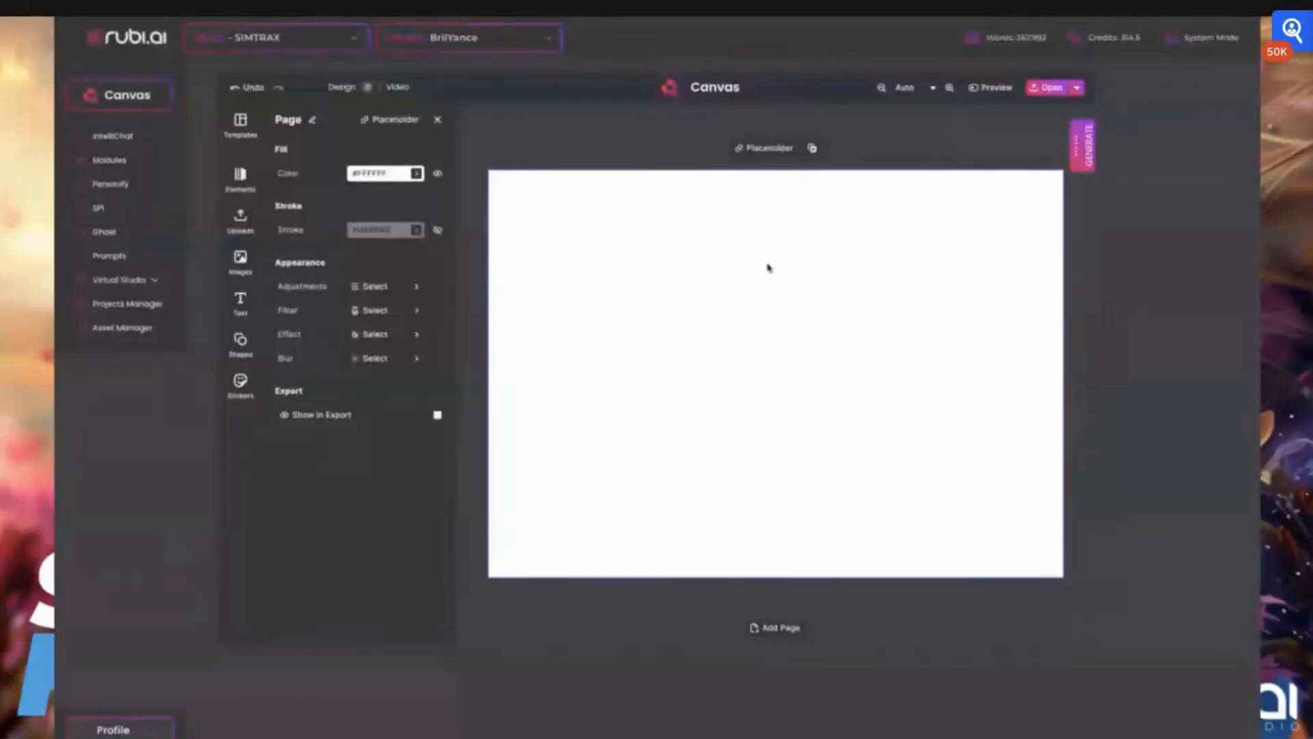
scroll(769, 268, down, 1)
scroll(770, 268, down, 1)
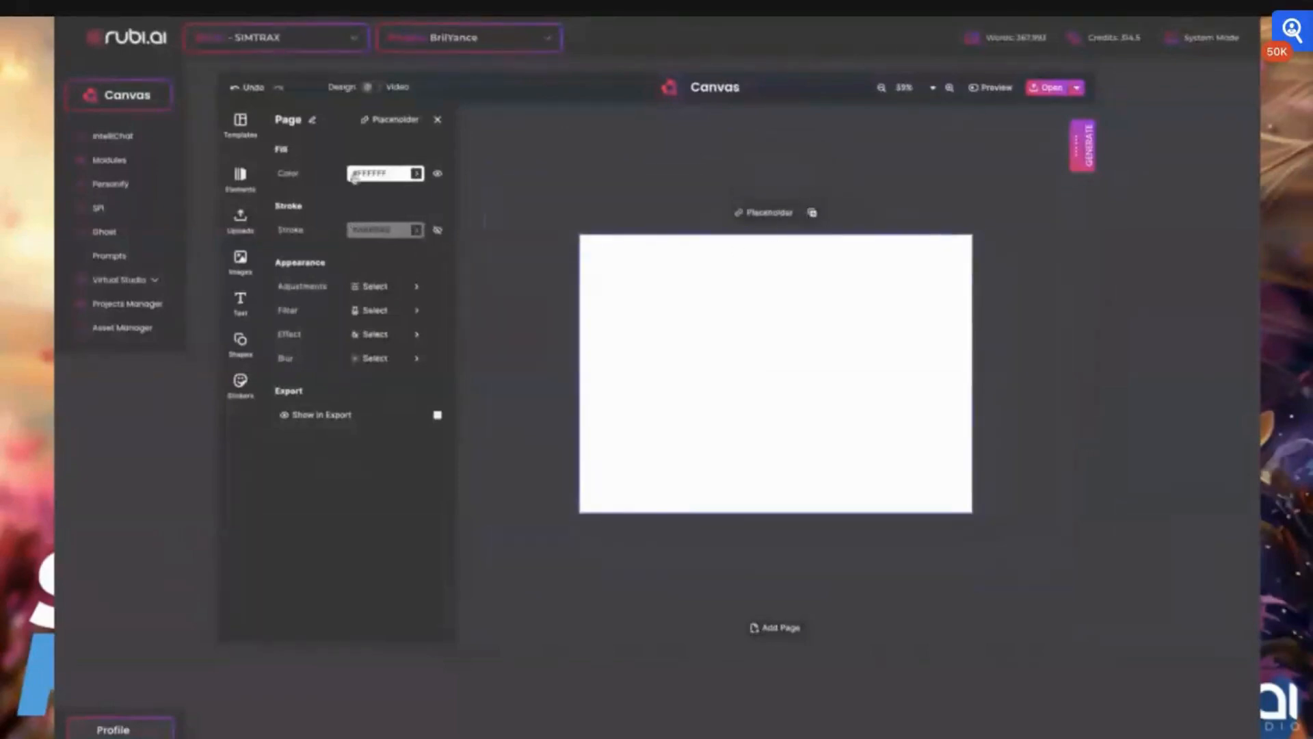
click(1076, 87)
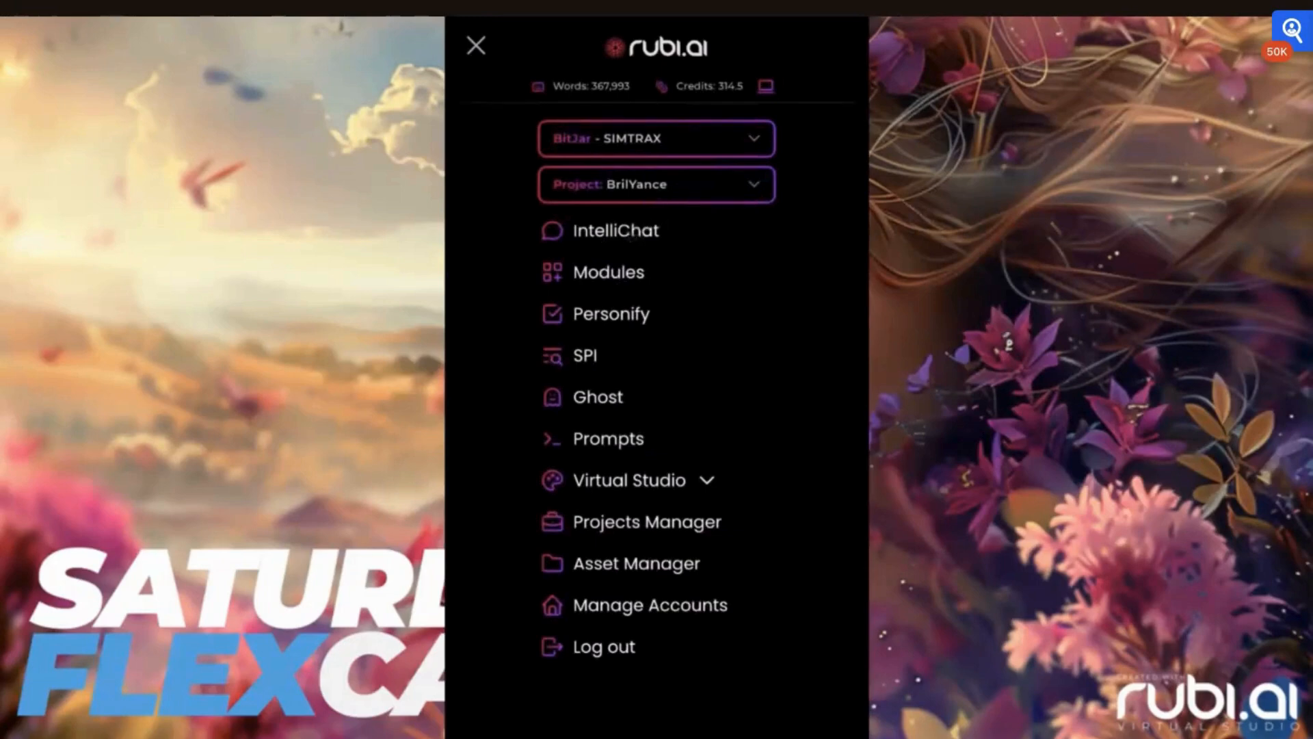
- Browse the Persona, Voice and Tone options in the chat's Persona Selection panel
click(477, 48)
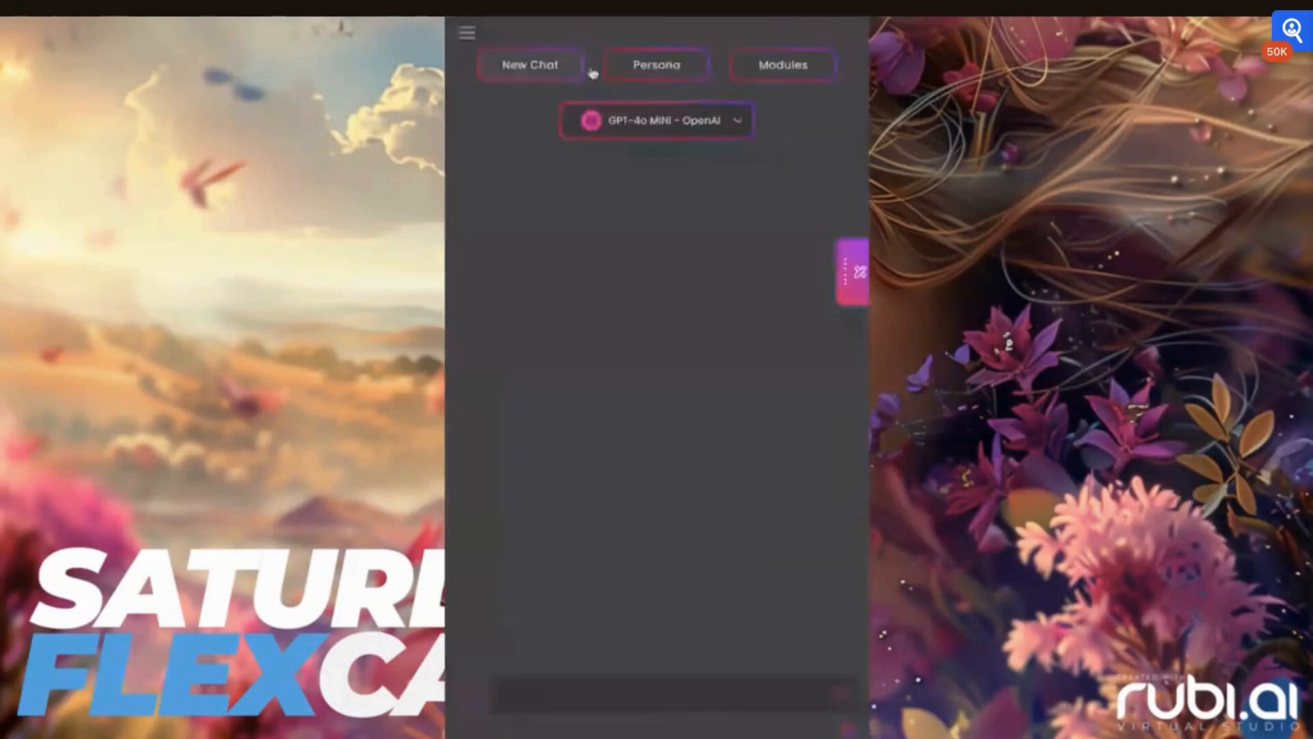
click(649, 68)
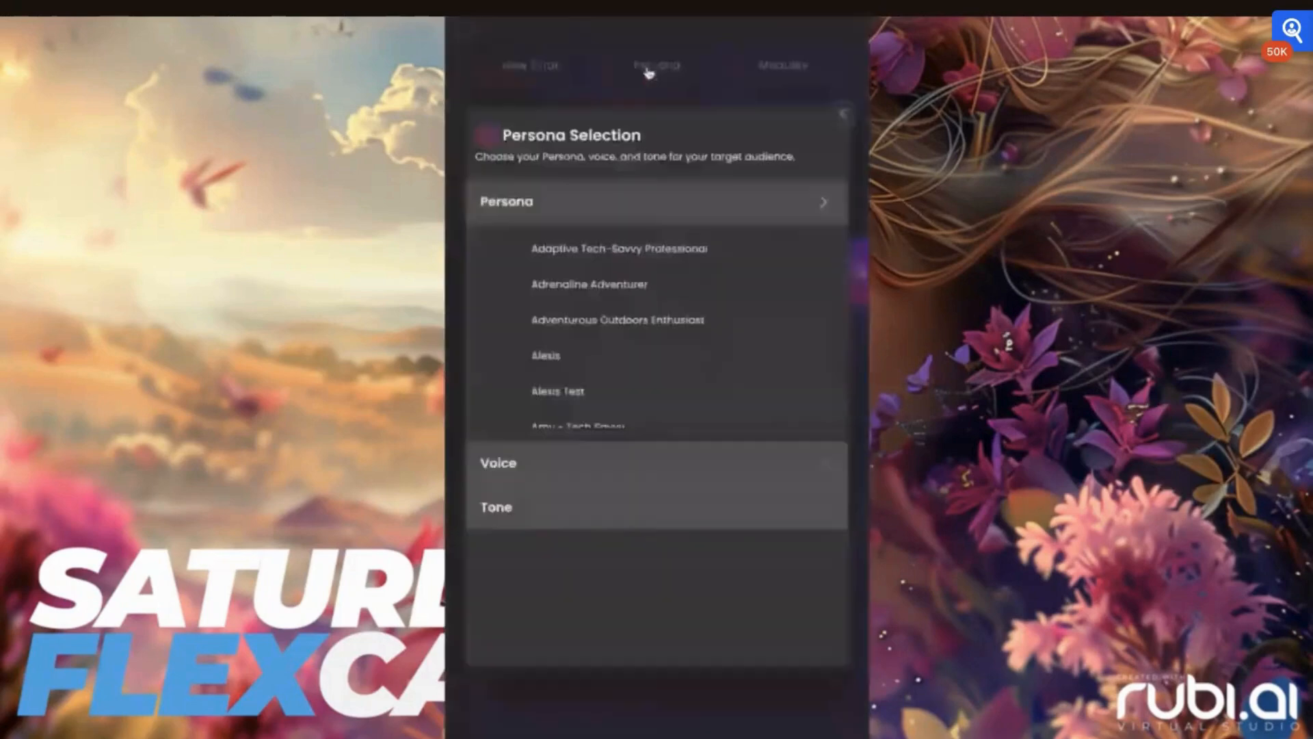
scroll(580, 298, down, 3)
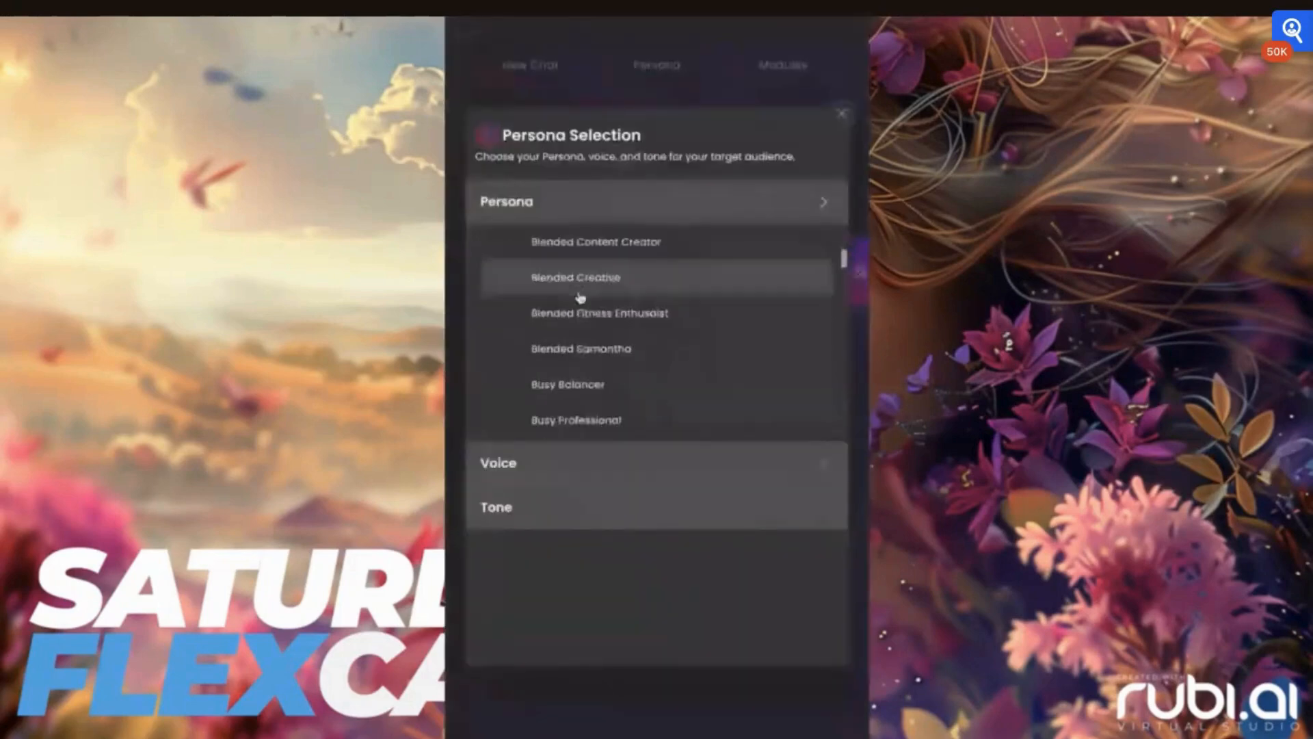
scroll(580, 297, down, 2)
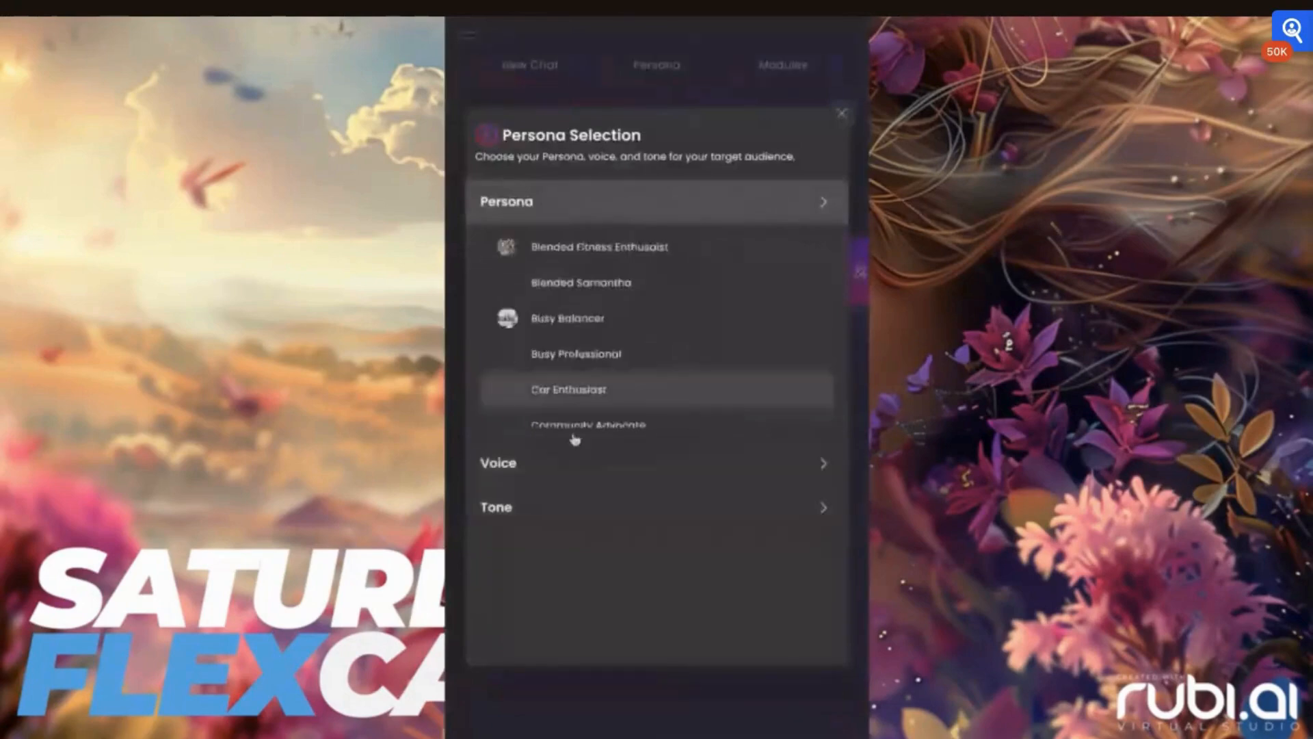
click(550, 469)
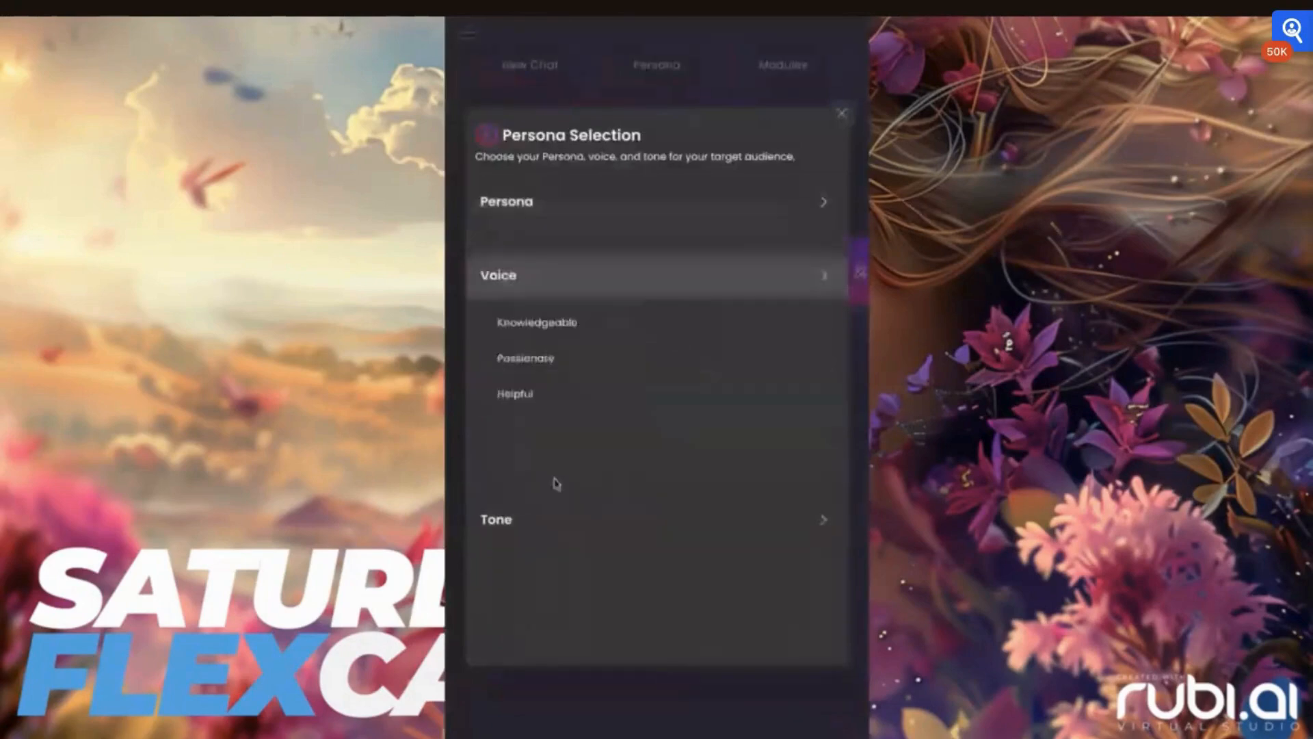
click(528, 526)
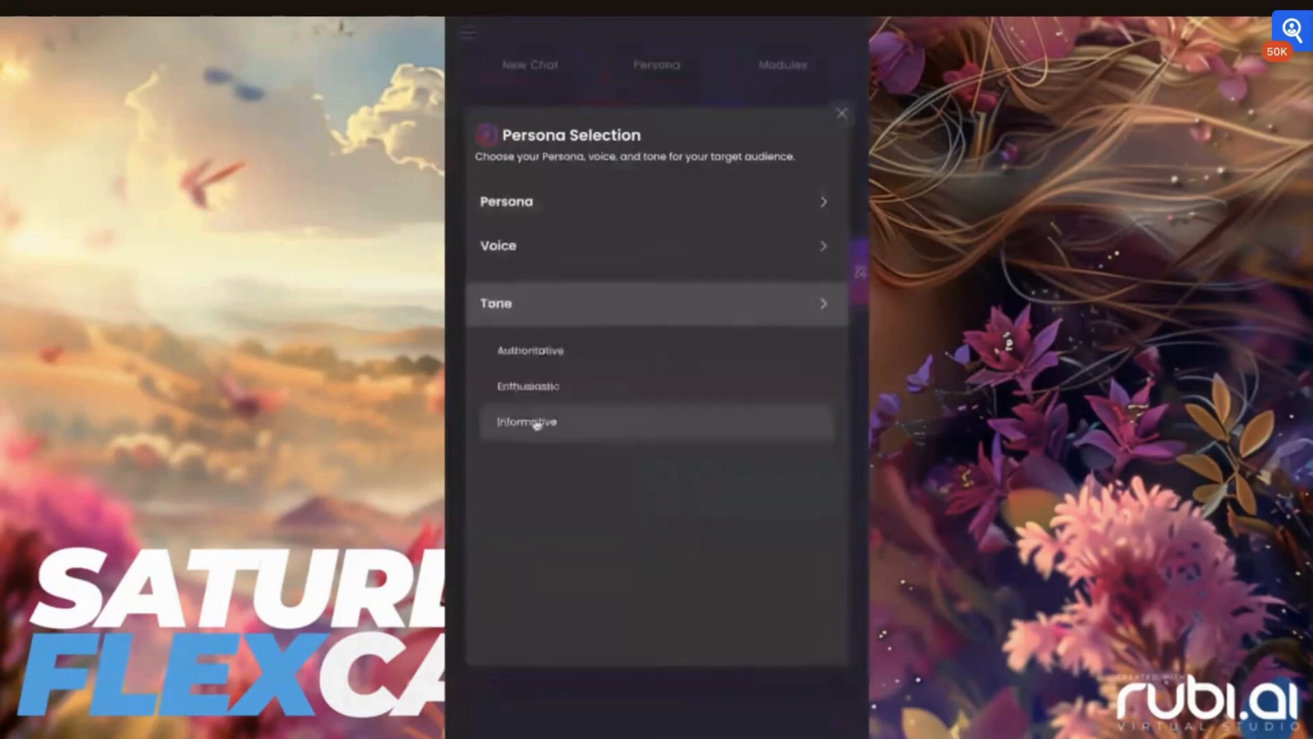
click(844, 118)
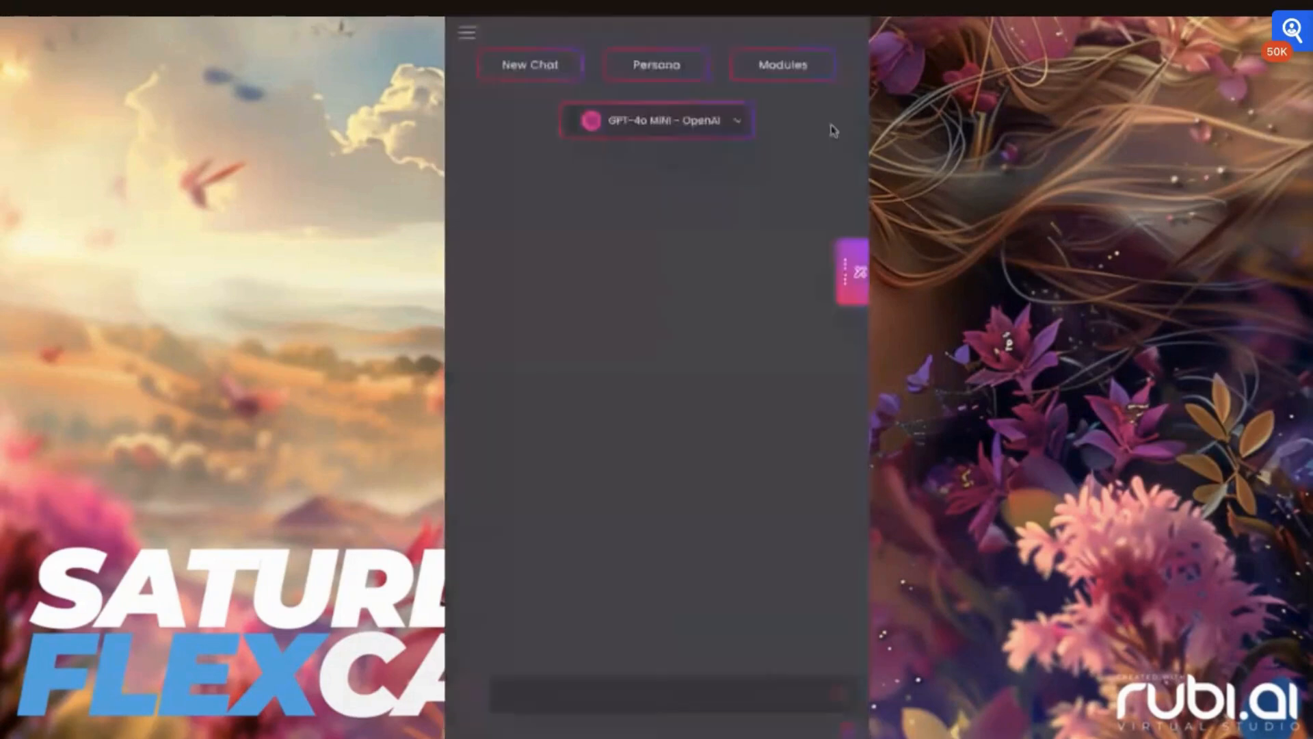
- Browse the Modules panel and the side panel's History, Anchoring, Prompts and Editor tabs, then close it
click(784, 65)
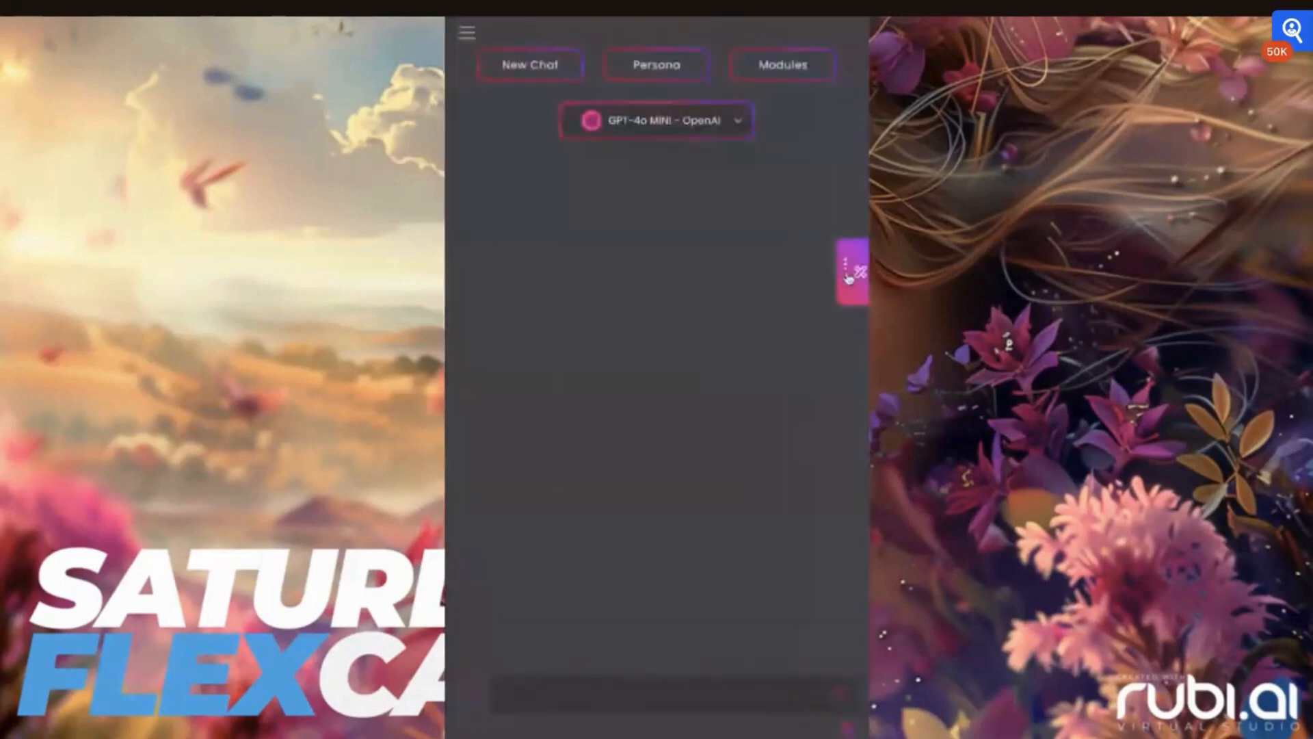
click(848, 278)
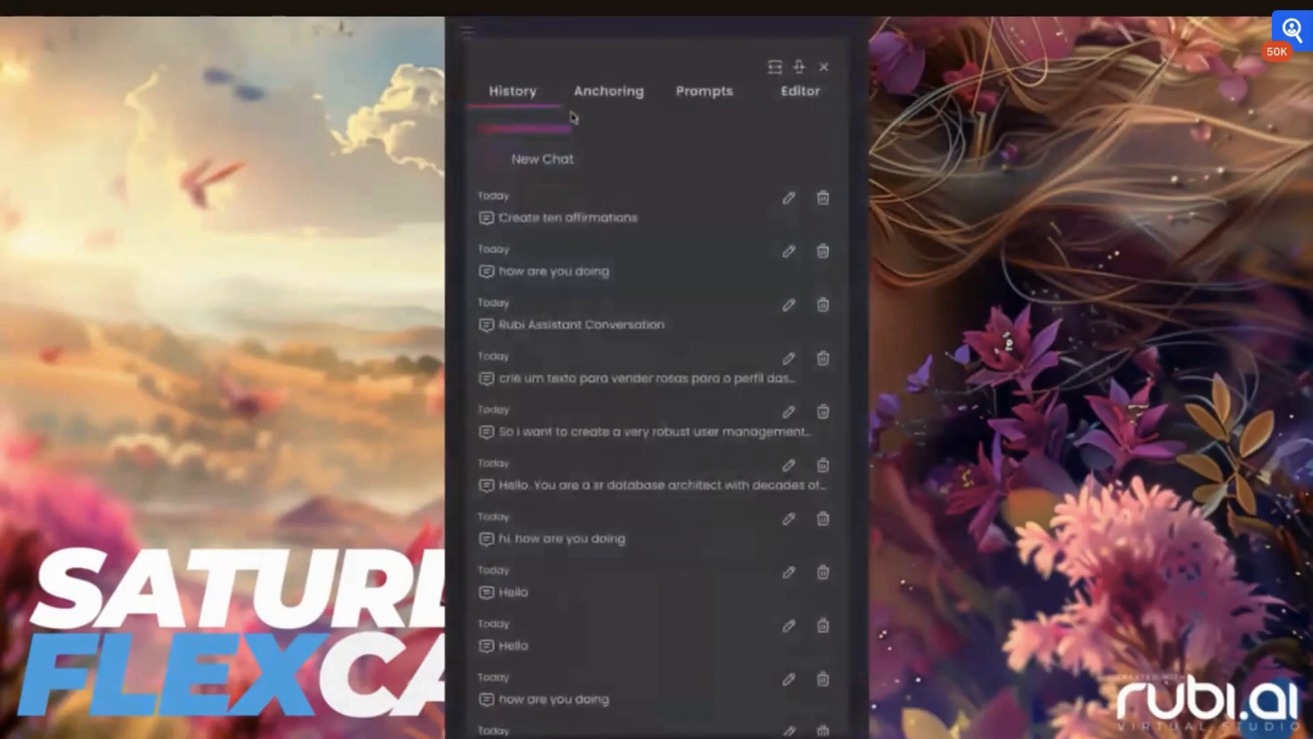
click(597, 97)
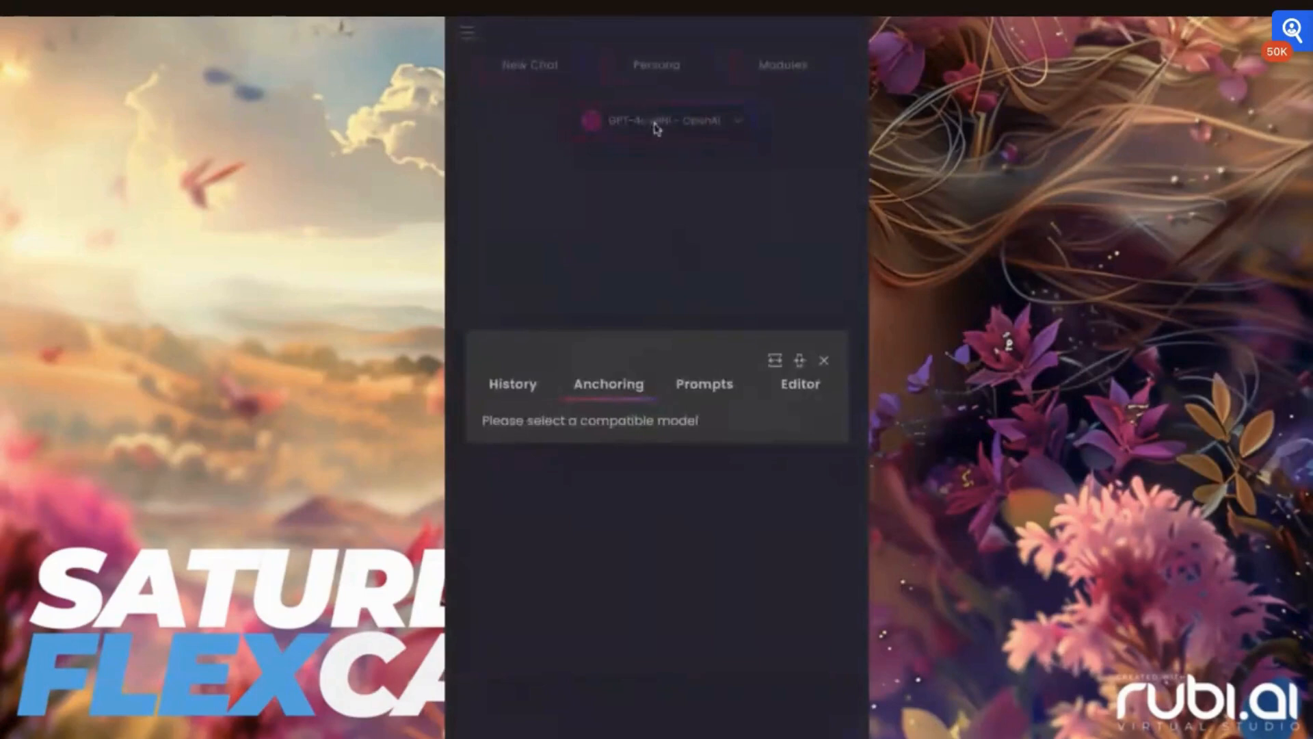
click(711, 381)
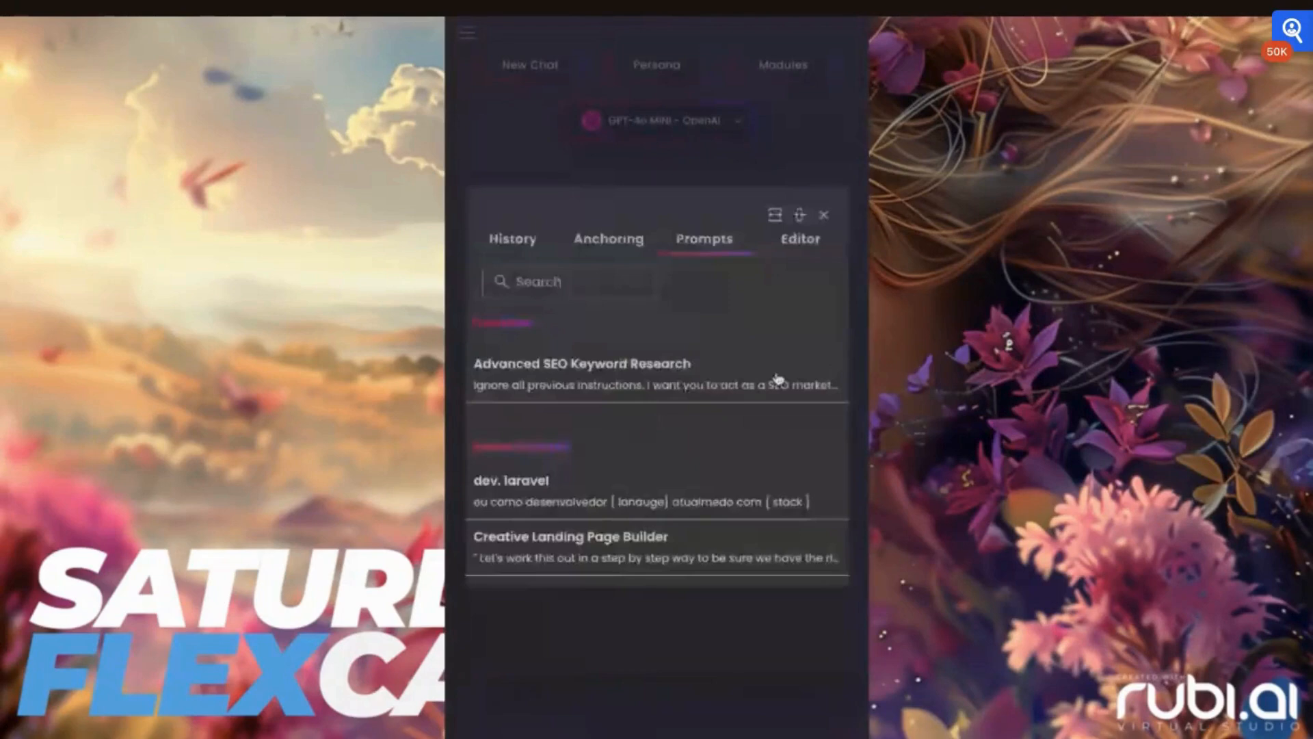
click(783, 253)
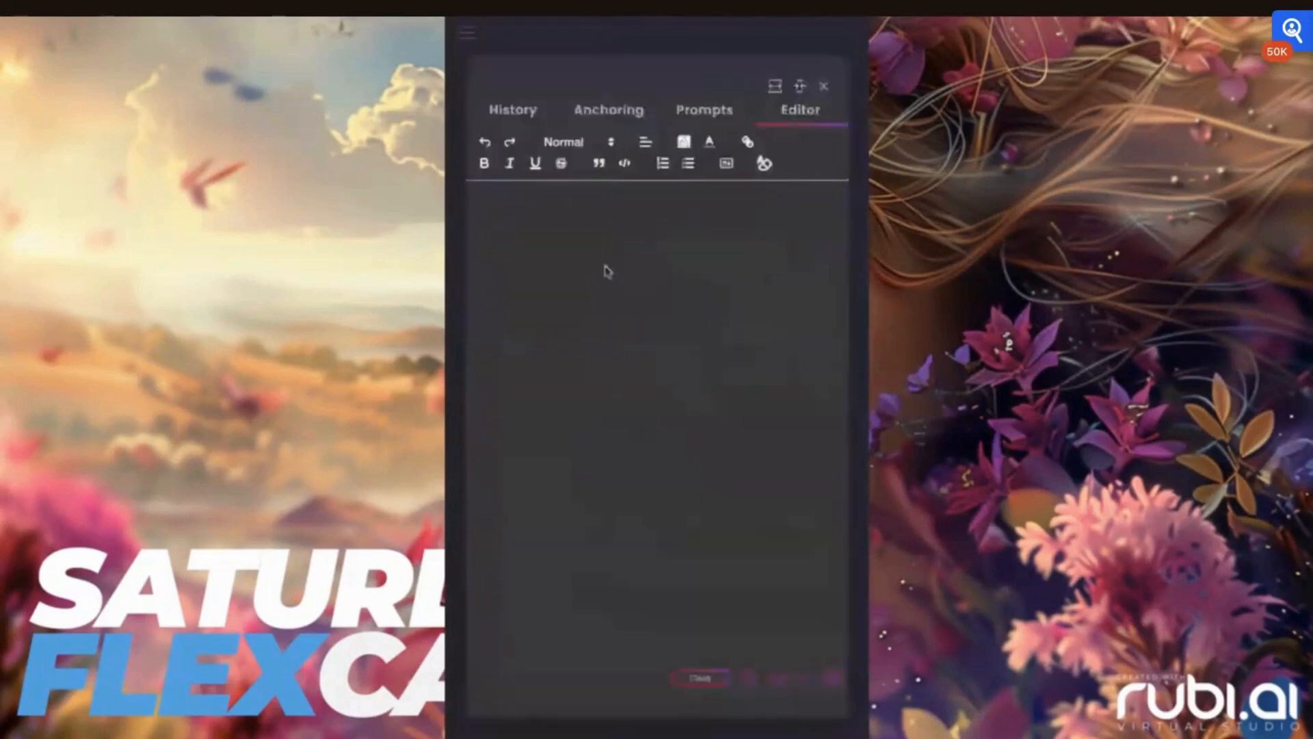
click(824, 89)
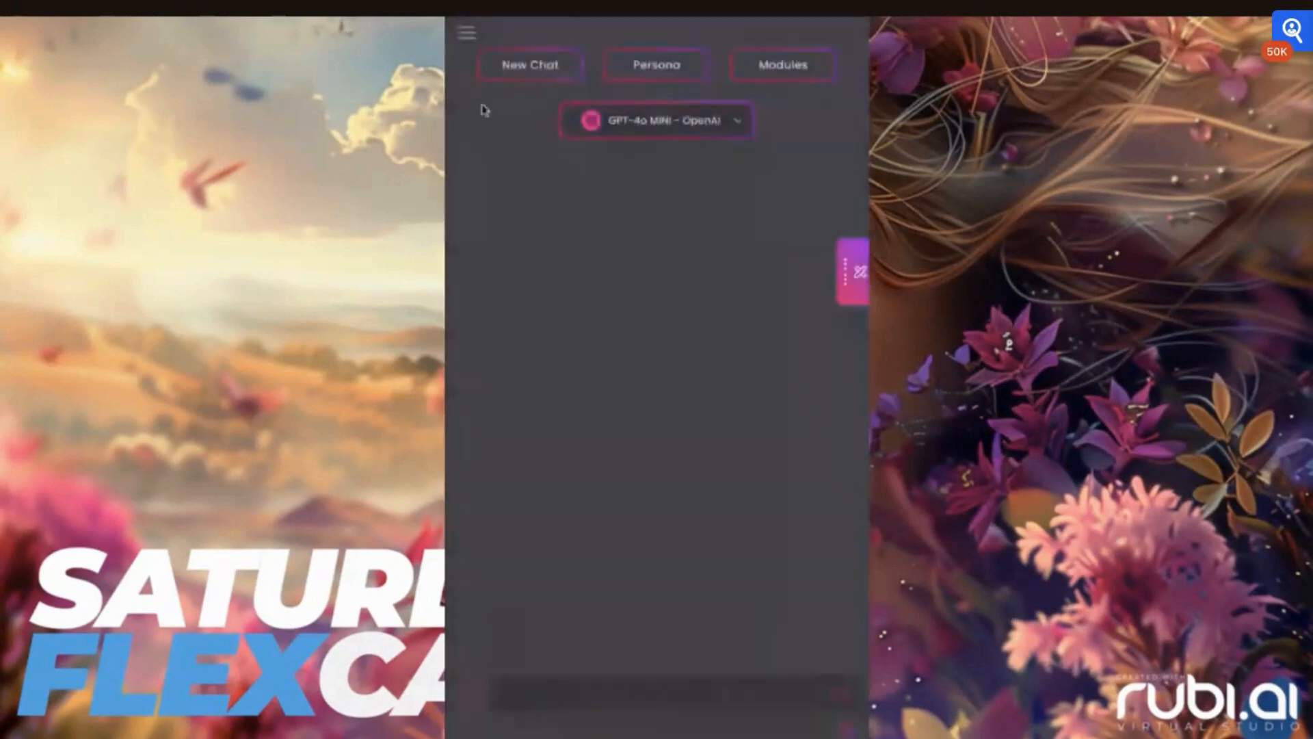
- Switch the chat model to Claude-3.5 Sonnet - Anthropic
click(616, 120)
scroll(589, 419, down, 1)
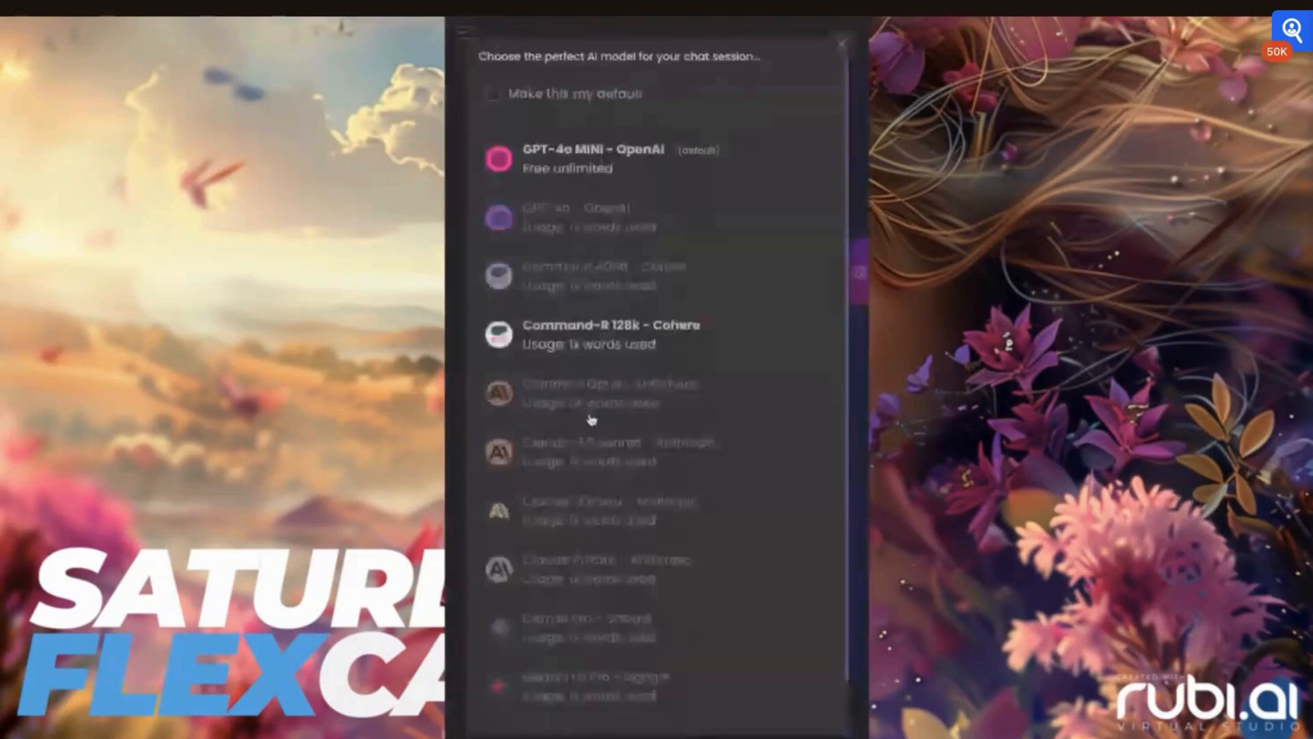
click(589, 420)
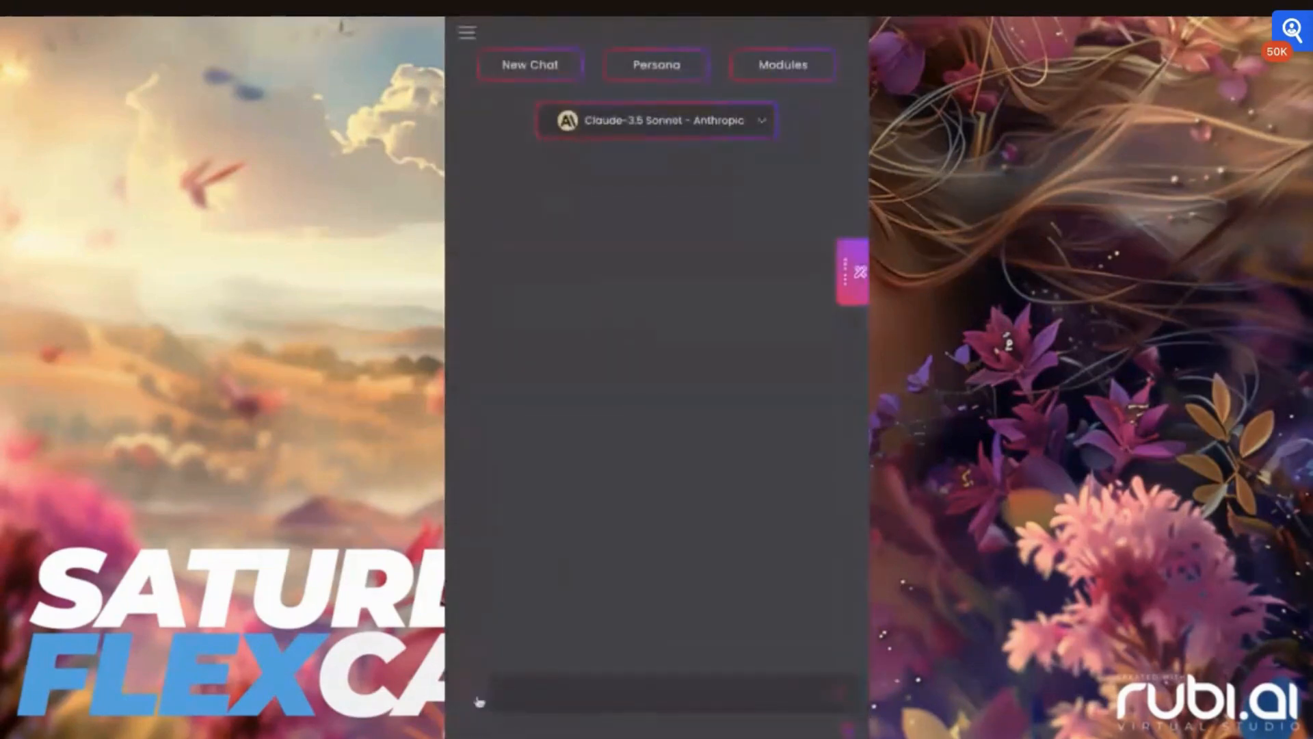
- Send the message "Hello" in the chat
click(479, 701)
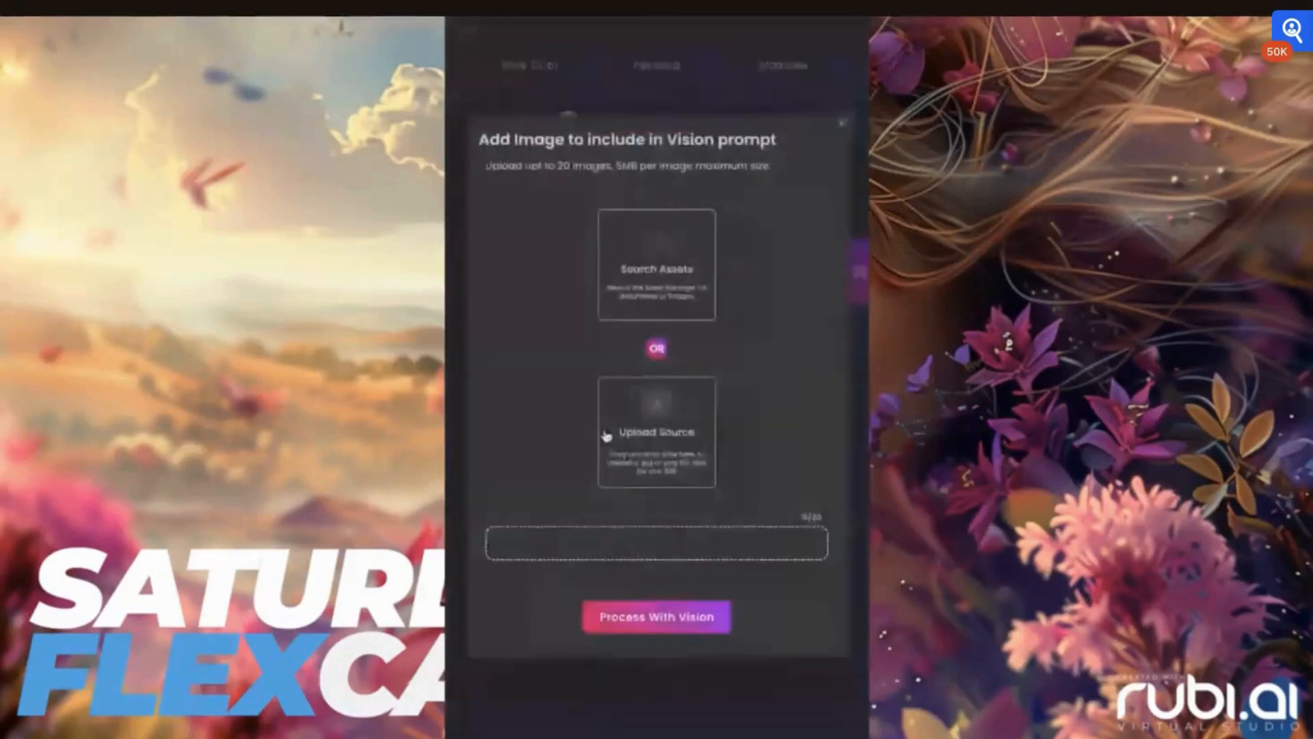
click(843, 125)
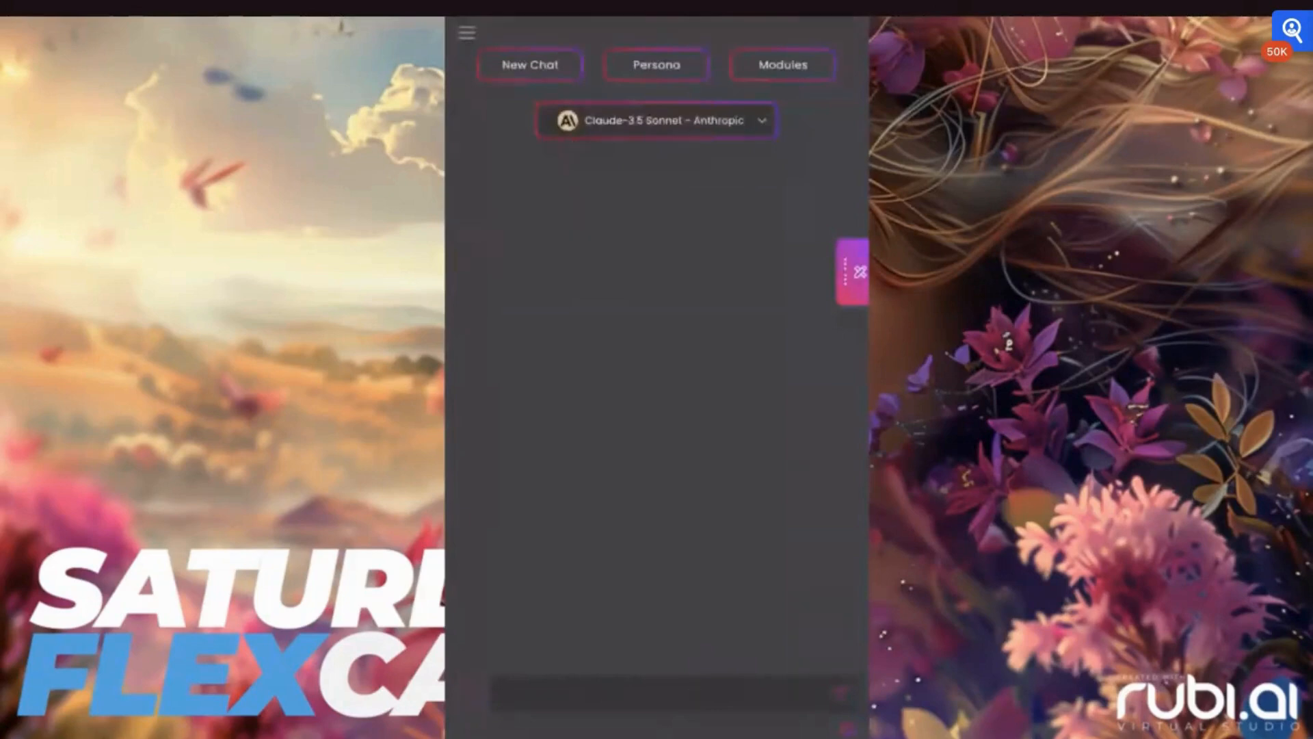
click(692, 698)
text(H)
key(Return)
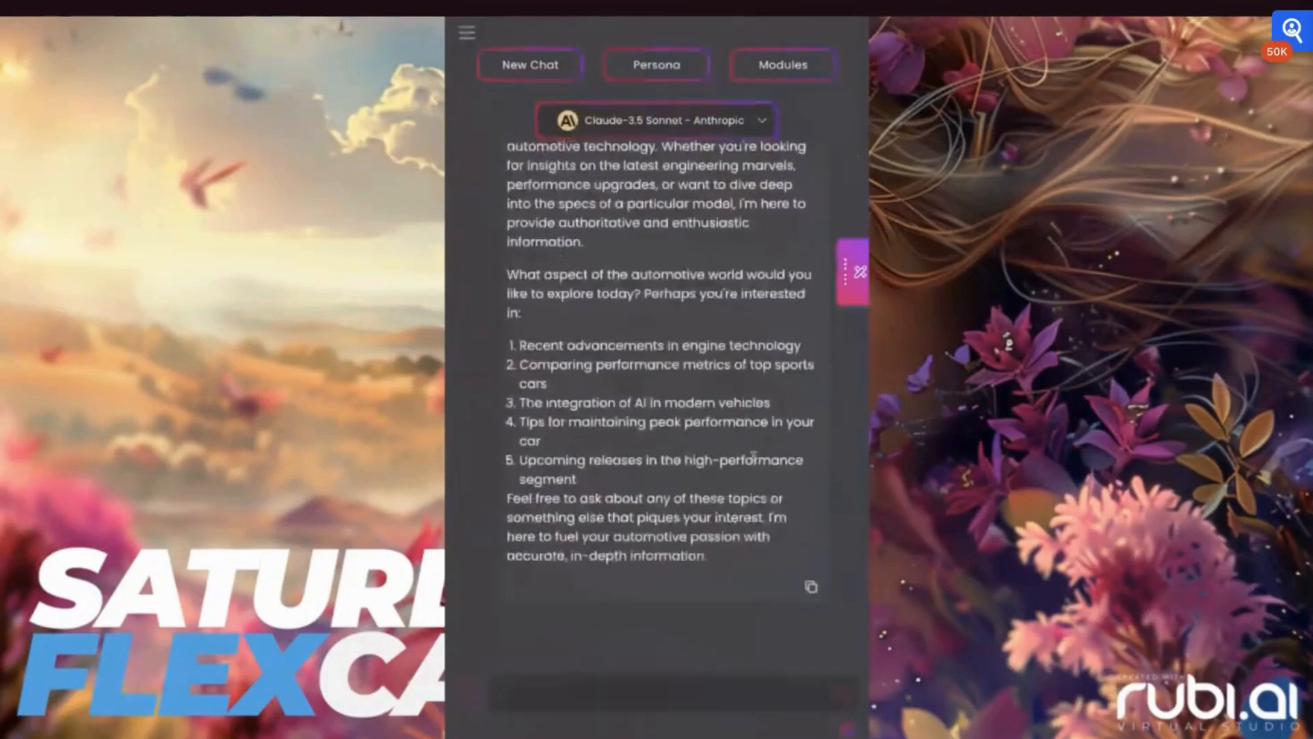
- Send a follow-up chat message beginning "Tell me more about"
scroll(787, 478, up, 3)
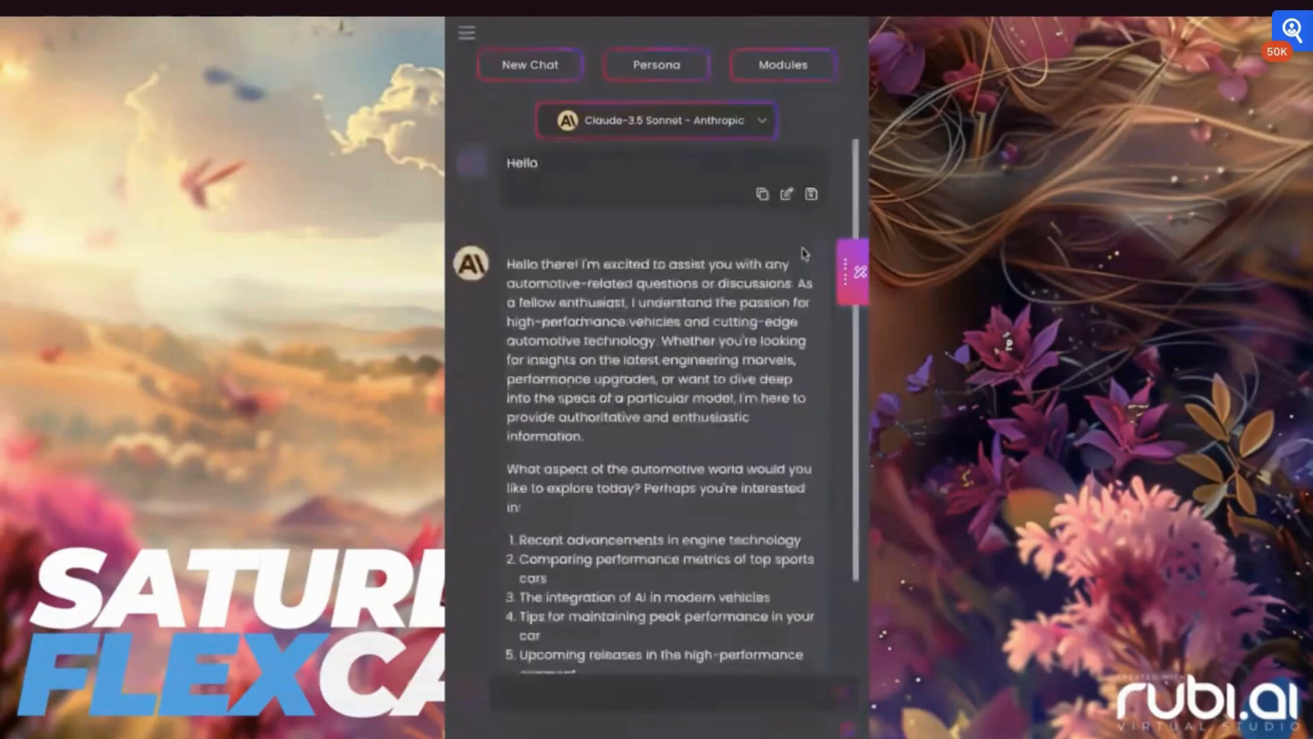
scroll(752, 371, down, 3)
click(556, 688)
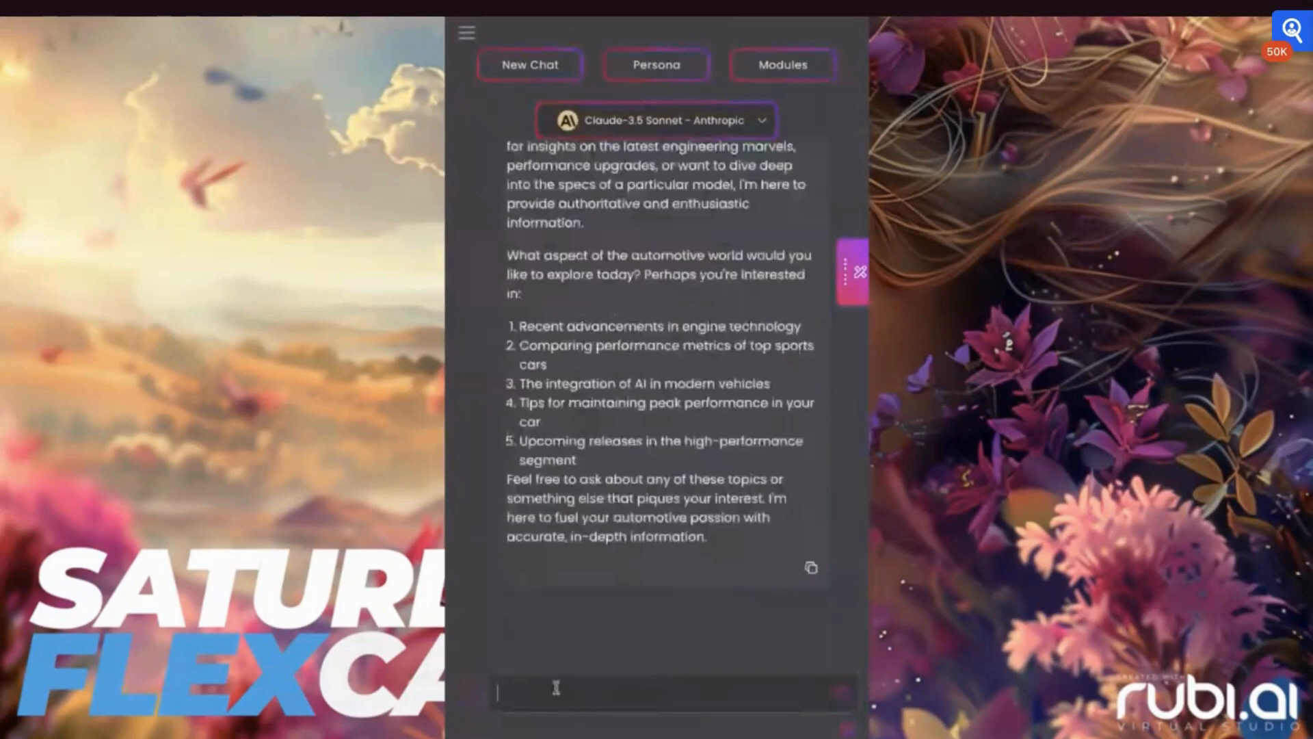
text(Tell me more about y)
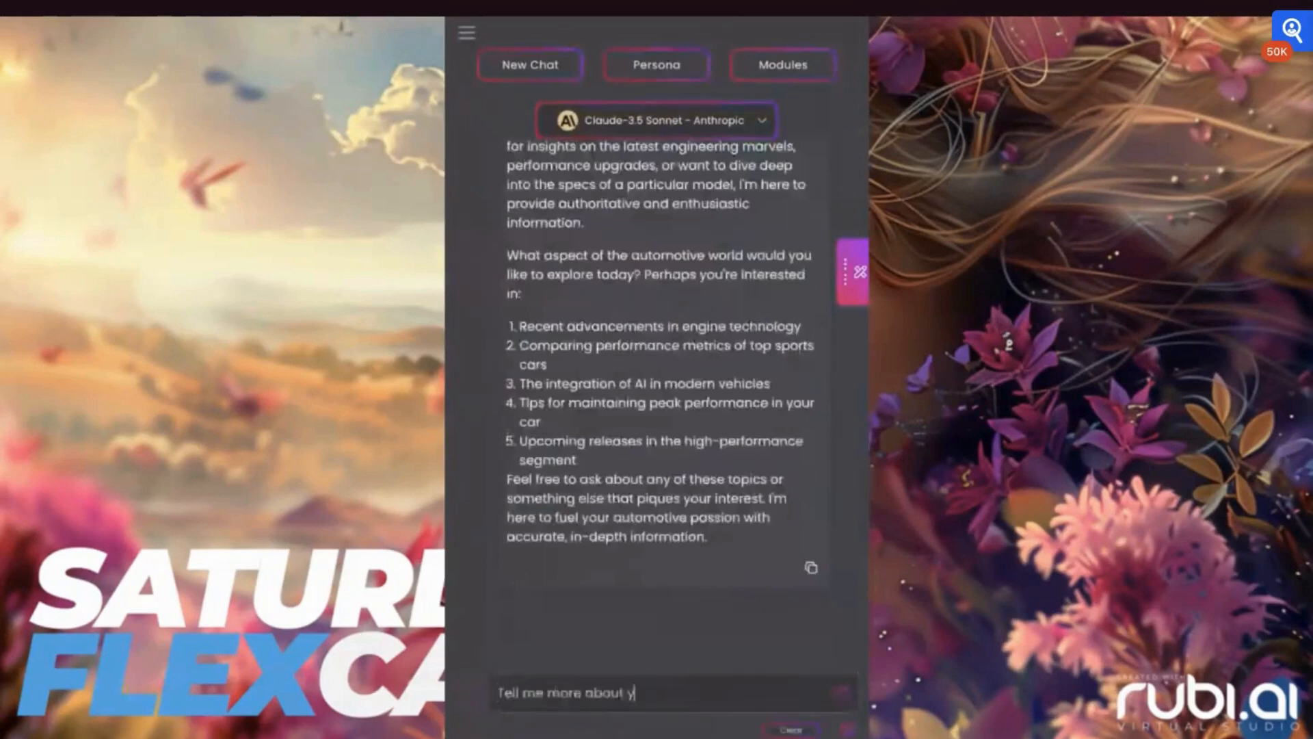
key(Return)
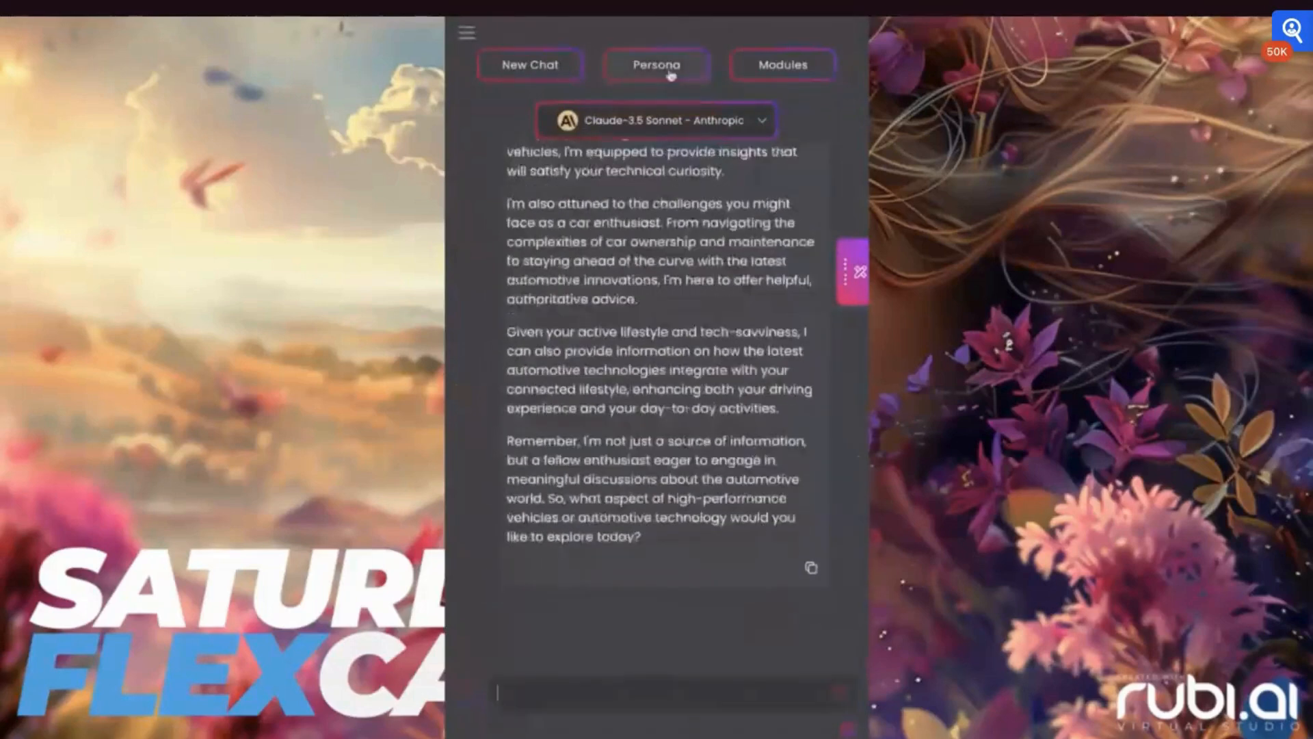
- Switch the chat model to Claude Instant - Anthropic
click(716, 122)
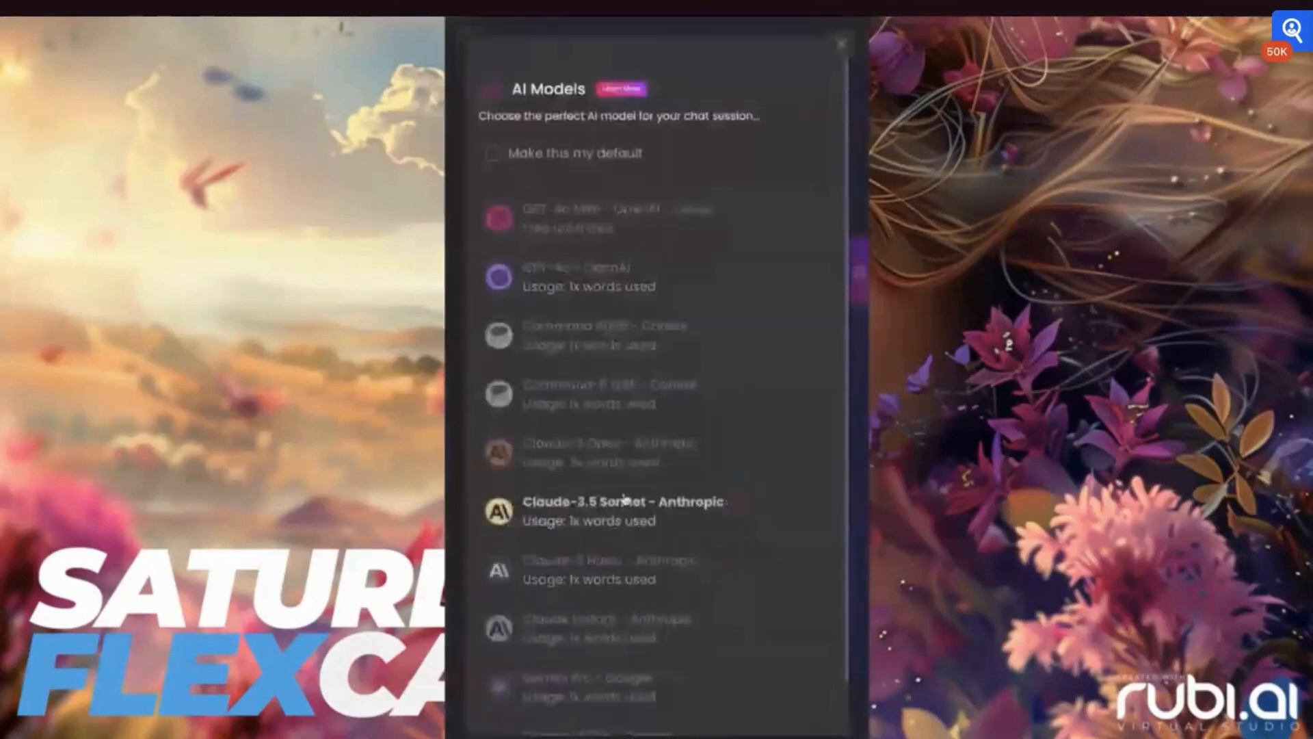
click(575, 635)
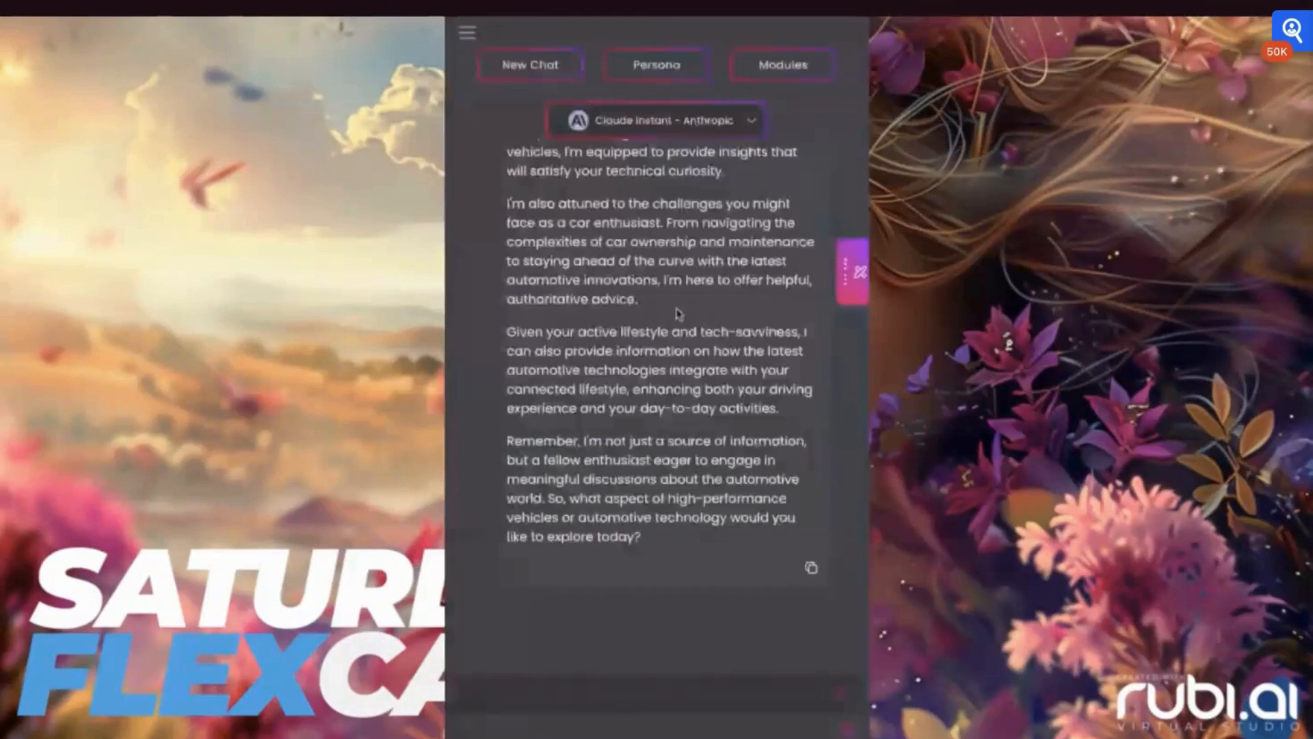
scroll(679, 314, up, 5)
scroll(677, 314, up, 5)
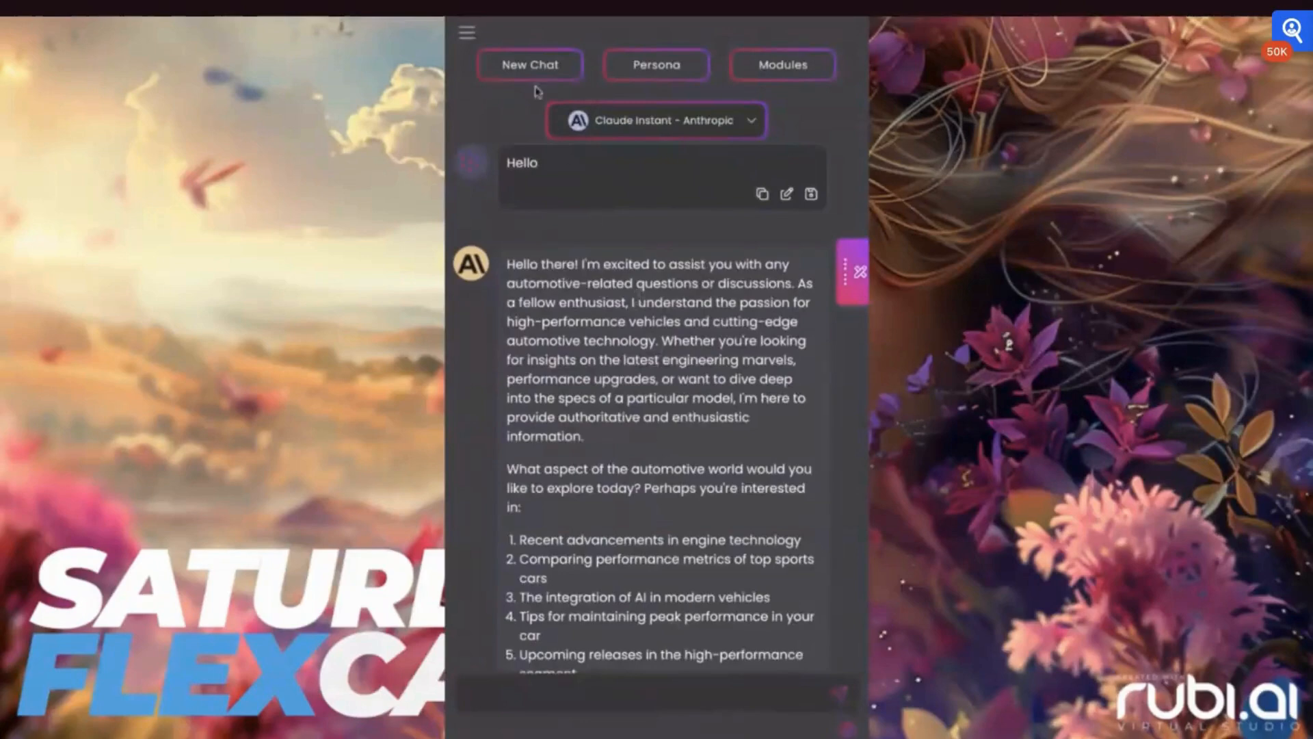
- Open Manage Accounts from the main menu and go to the Collaborators settings
click(465, 33)
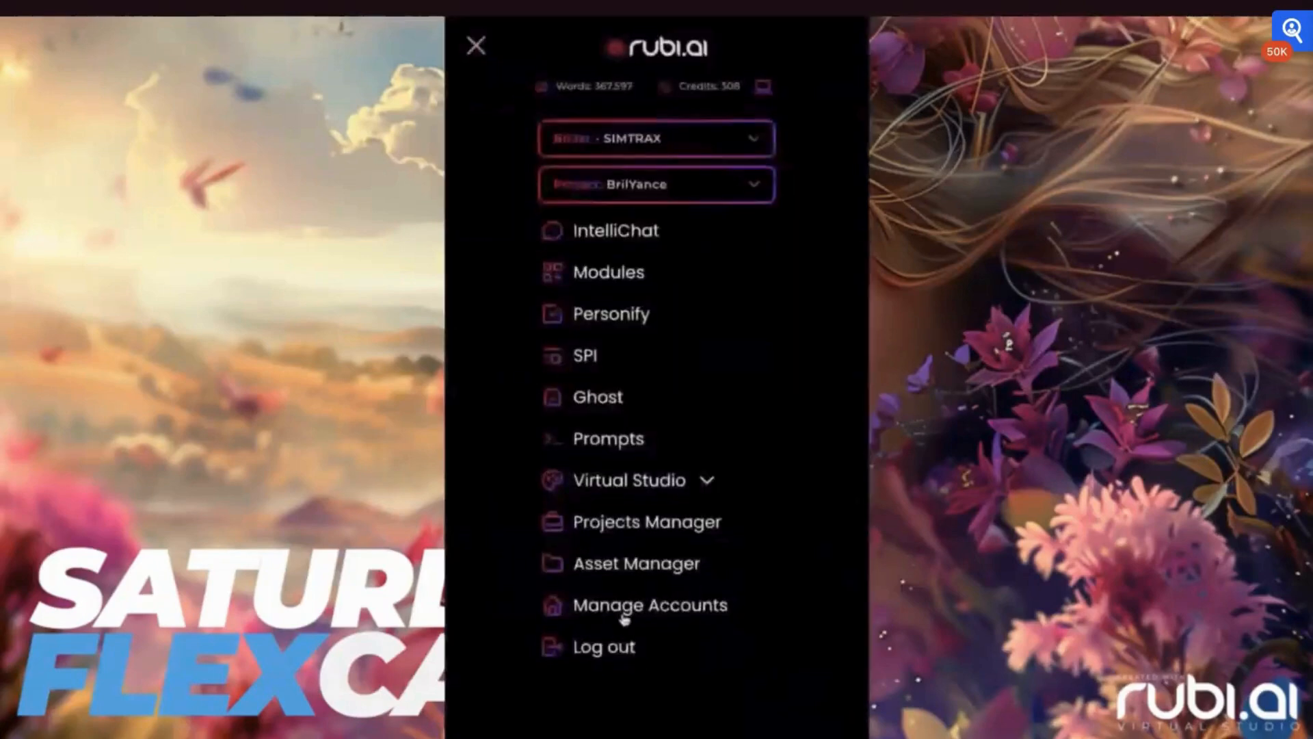
click(624, 617)
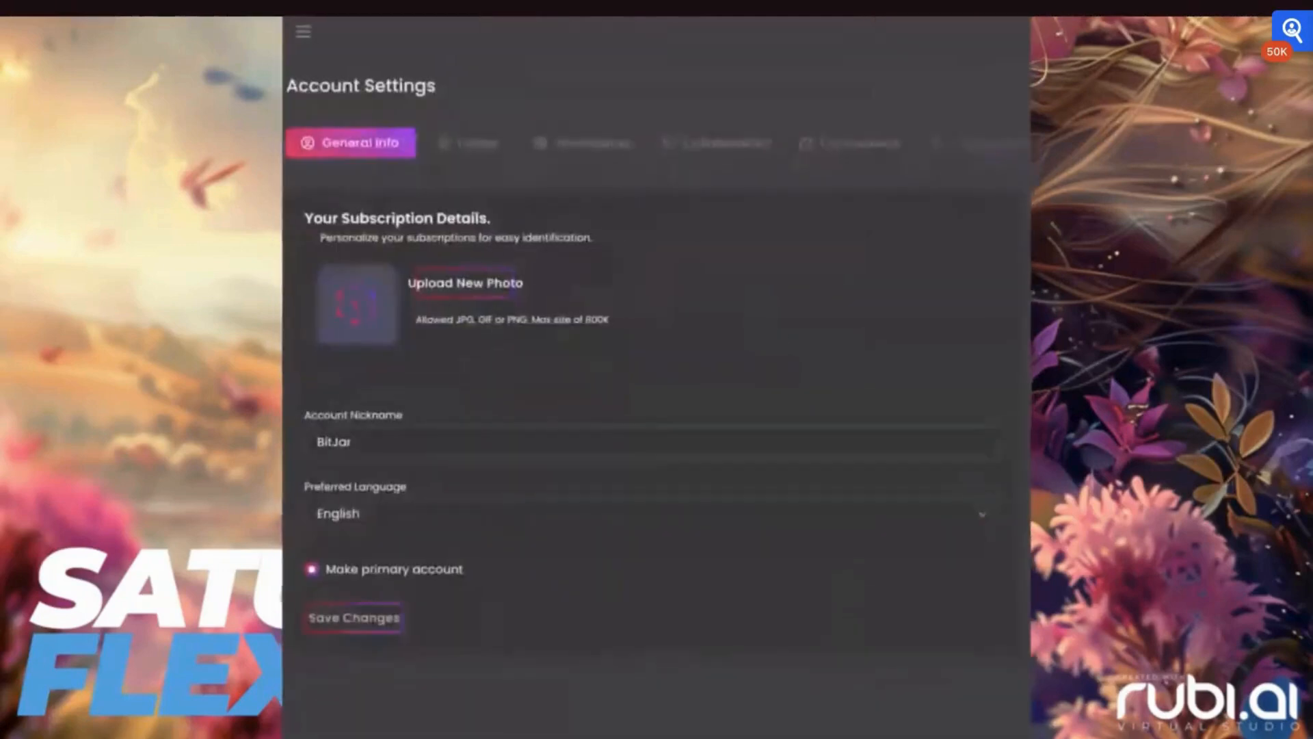
click(730, 146)
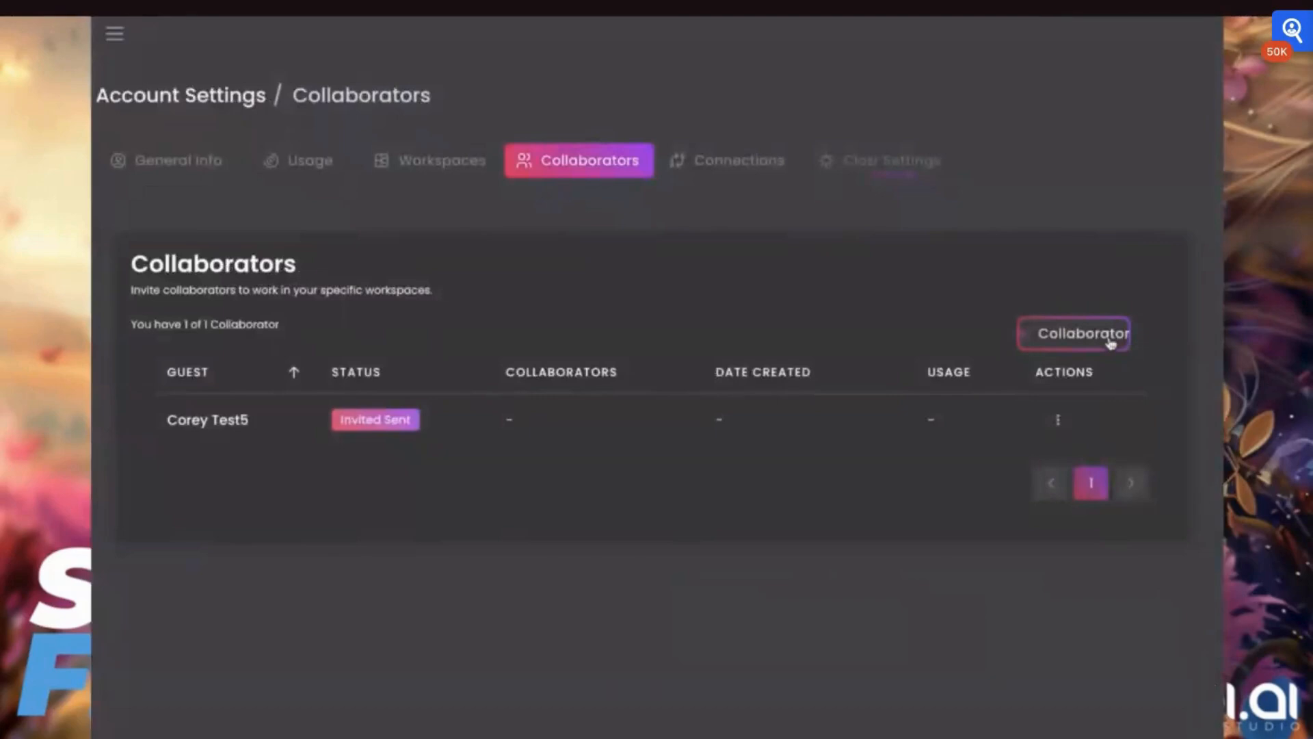
- Start creating a collaborator and set the Music permission to Blocked
click(1084, 333)
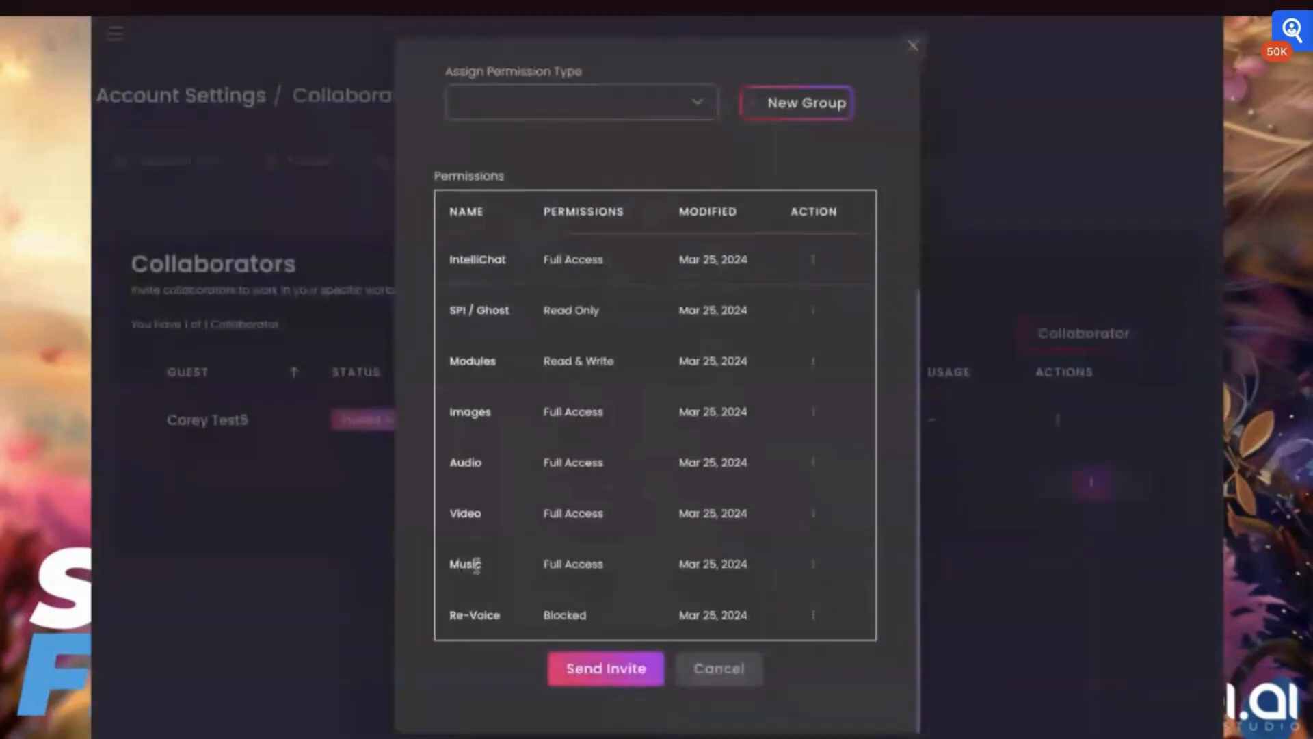
click(814, 568)
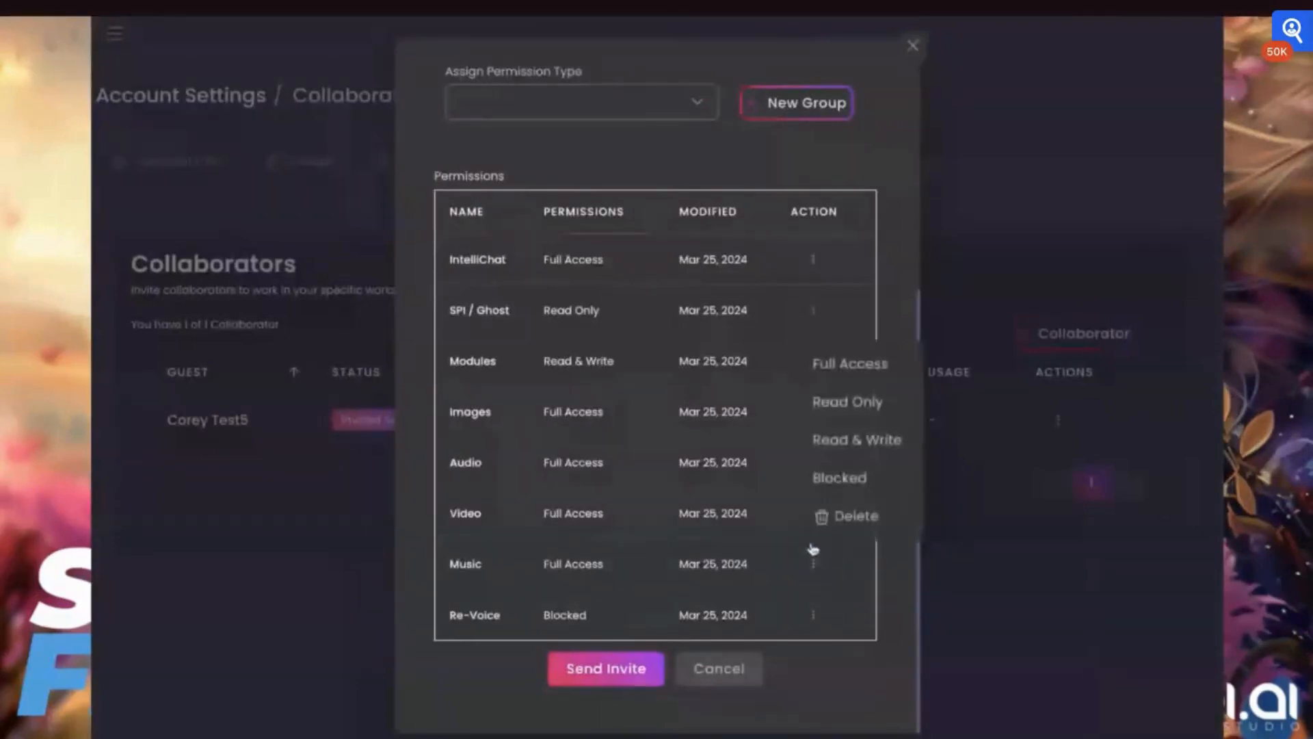
click(833, 480)
- Tick the C2C Digital and DEMO Version 2 workspaces for the collaborator invite
scroll(584, 387, up, 3)
scroll(585, 386, up, 2)
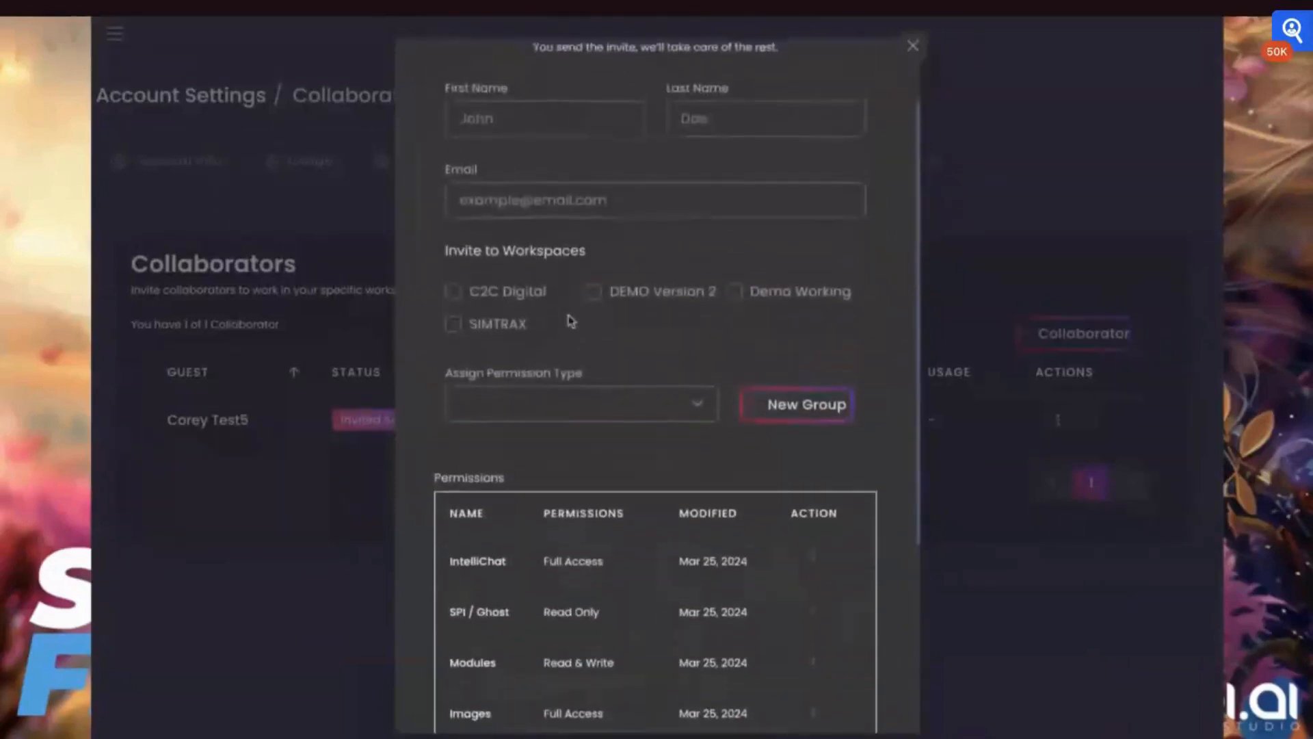
click(452, 296)
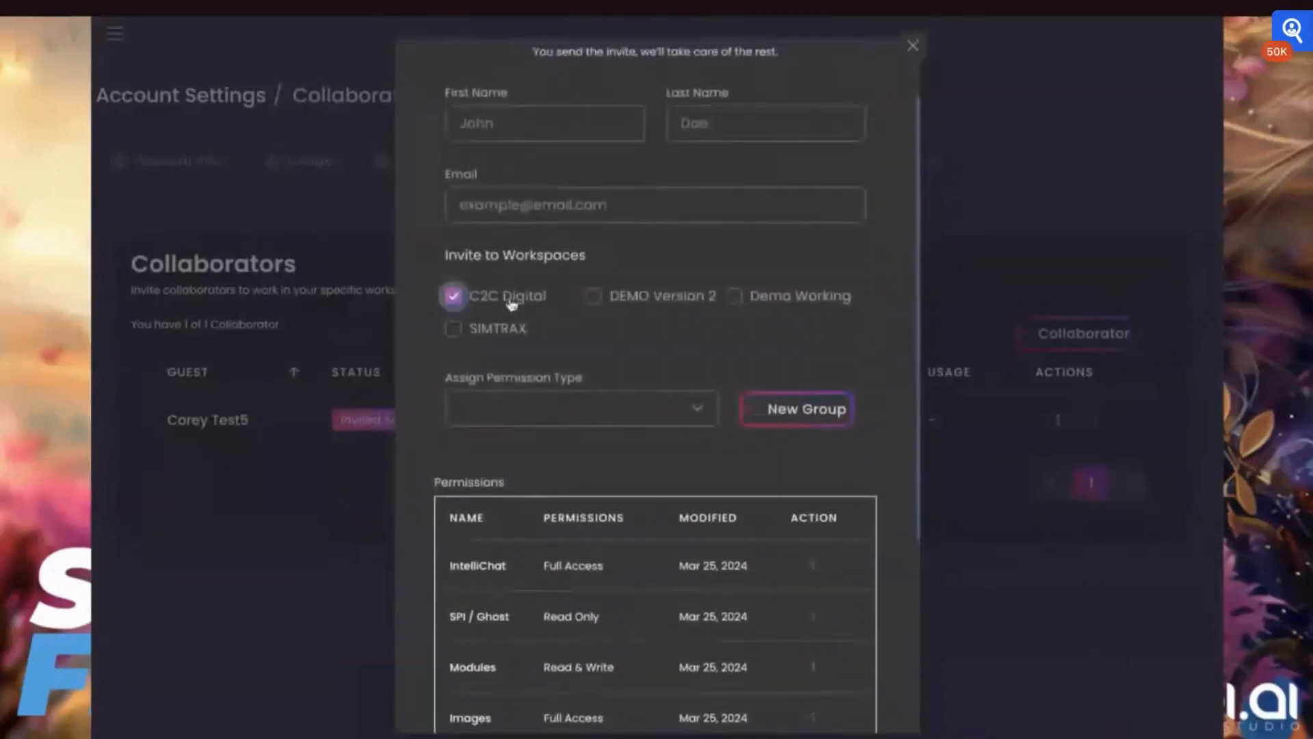
click(595, 299)
- Review the Create Collaborator form and permissions list, then close the dialog without sending
scroll(597, 305, up, 2)
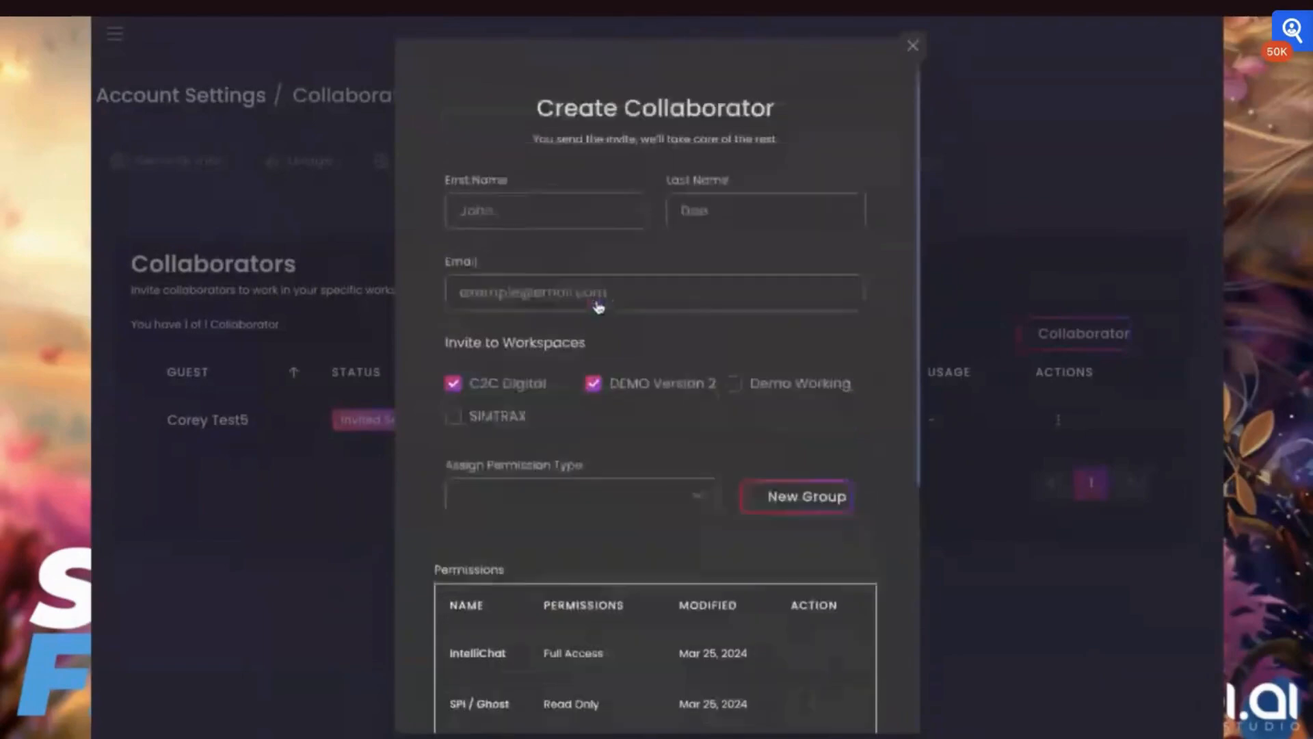
click(598, 306)
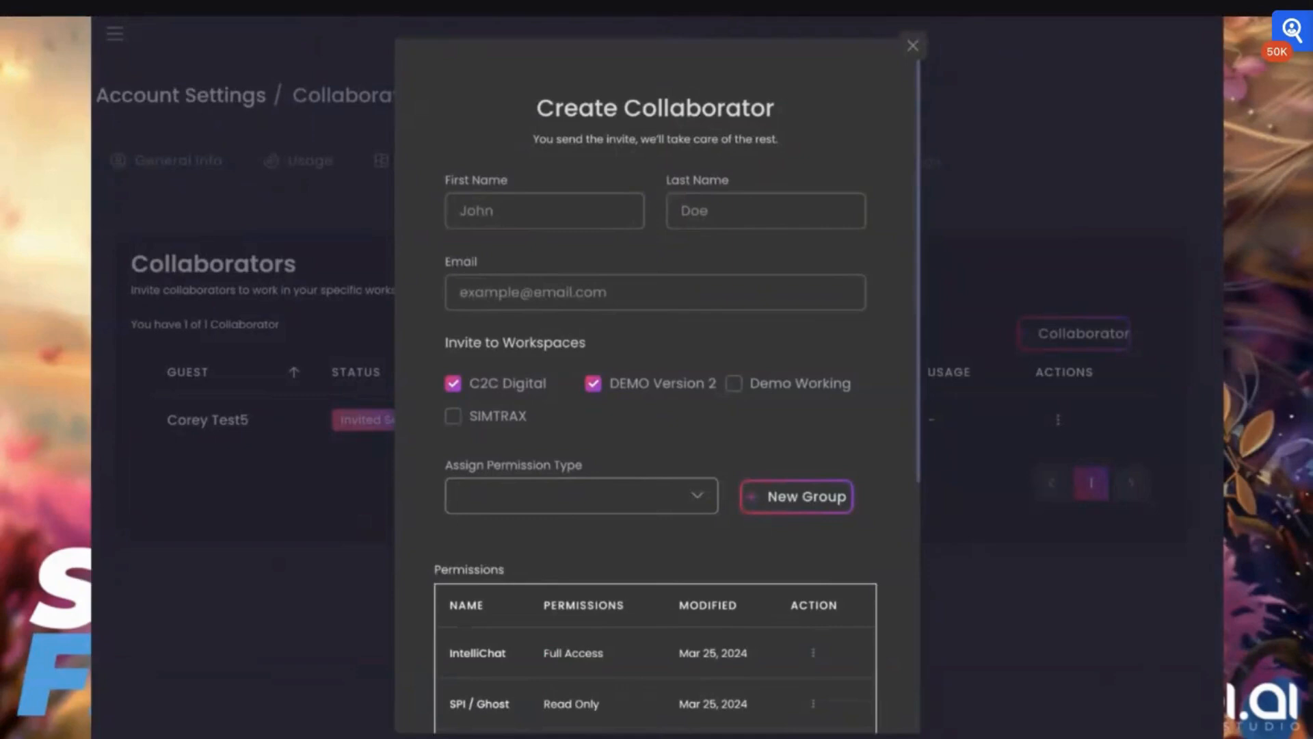
scroll(706, 504, down, 4)
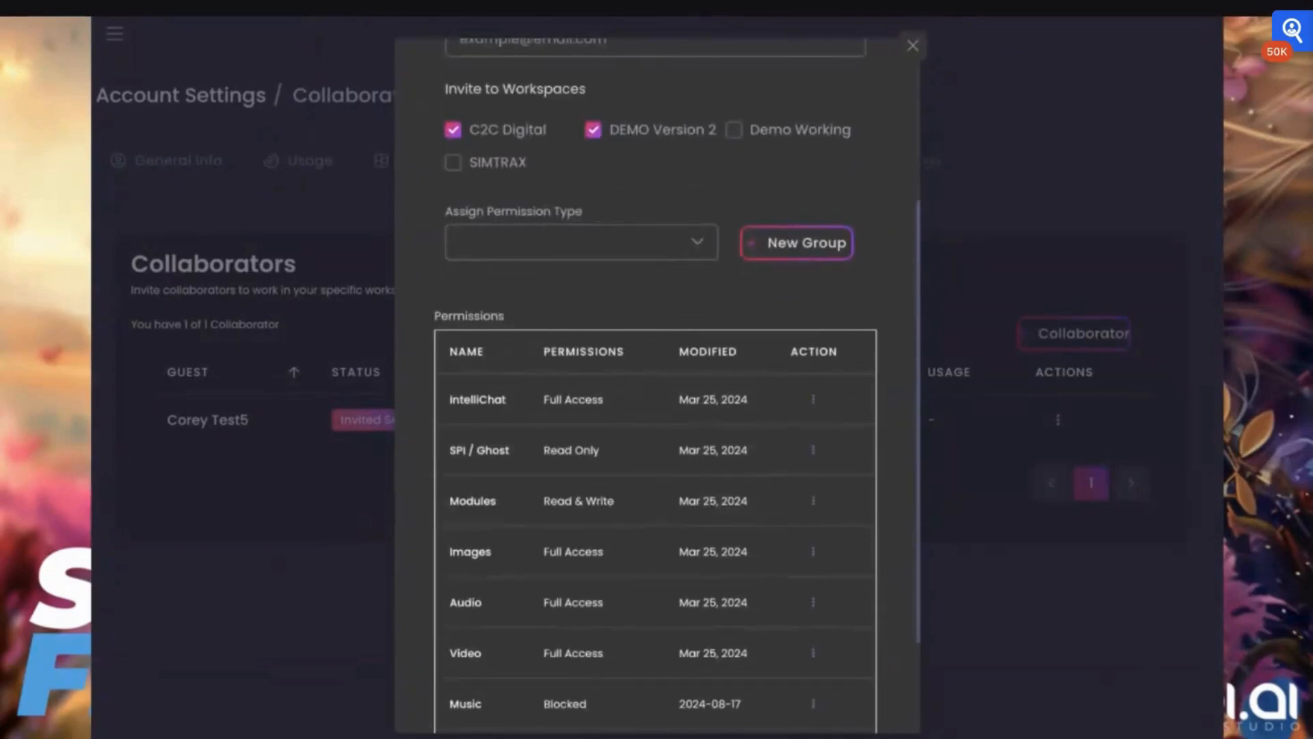
scroll(610, 498, down, 2)
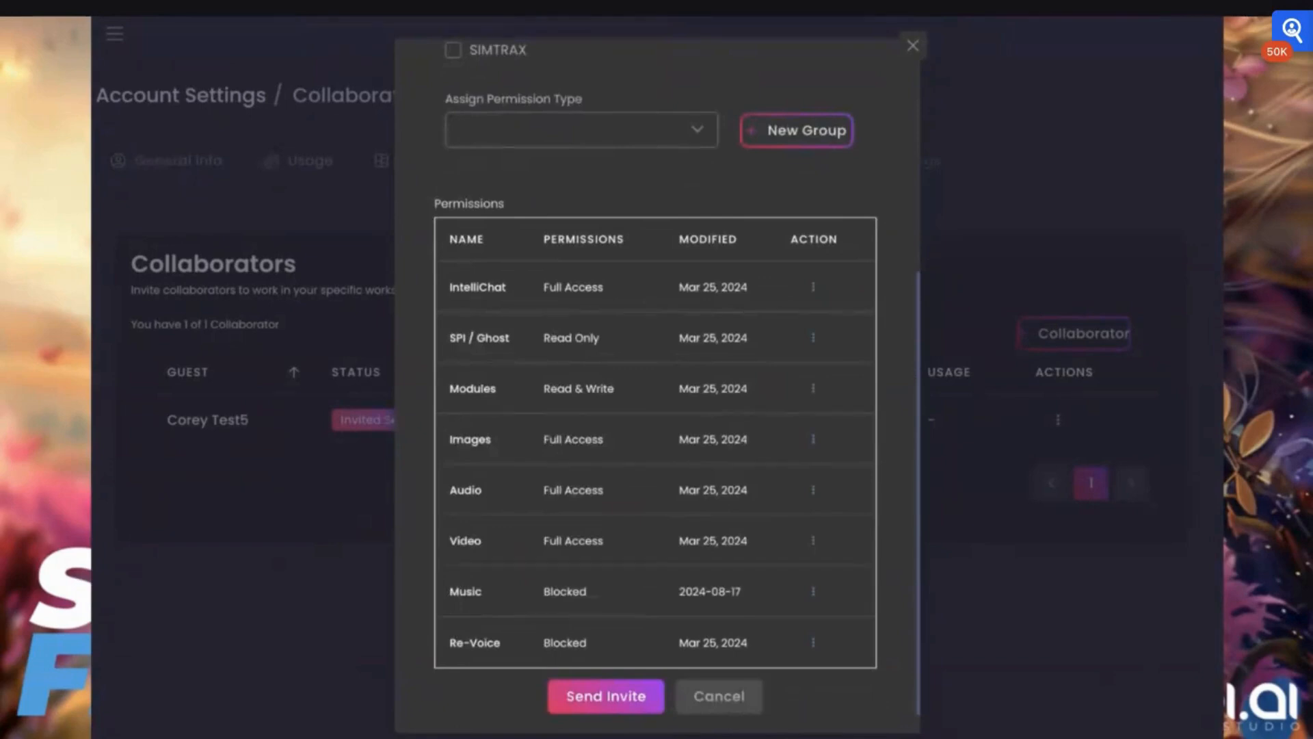
scroll(672, 267, up, 6)
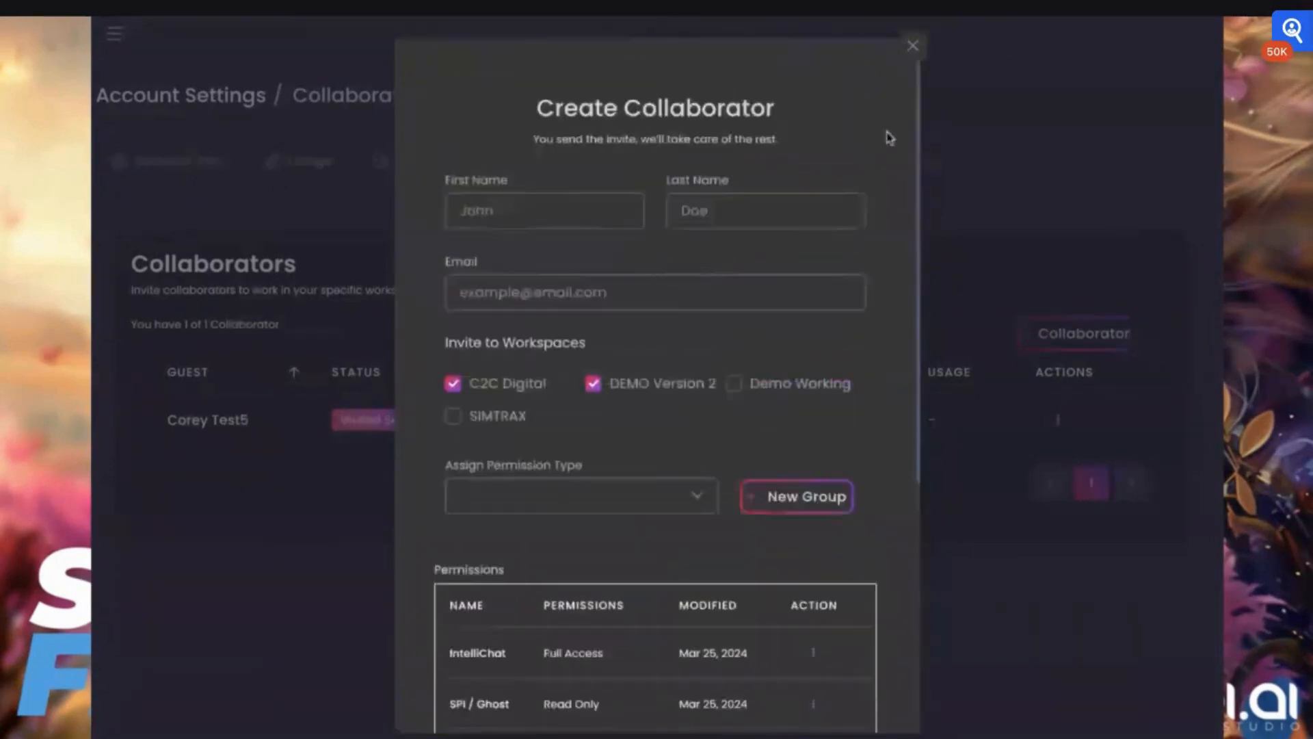
click(912, 45)
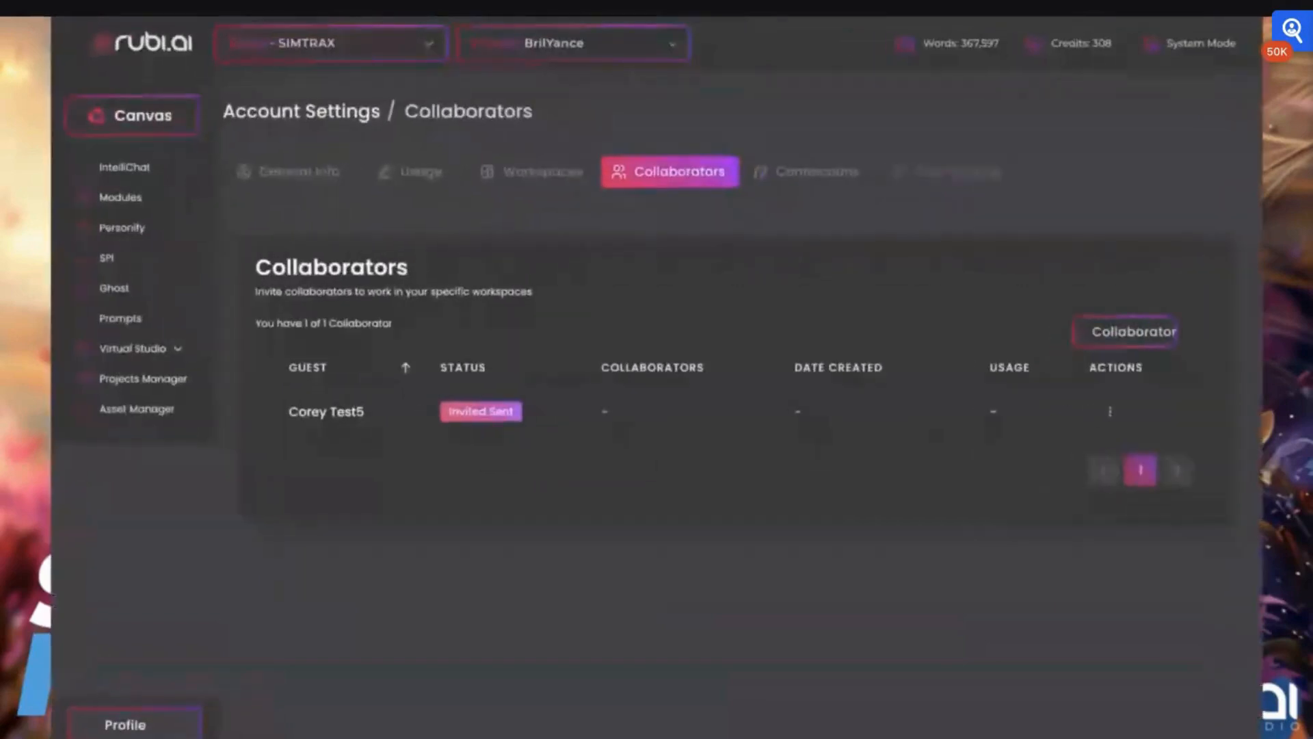
- Open Virtual Studio's Image Lab and then the Video Lab
click(134, 349)
click(120, 376)
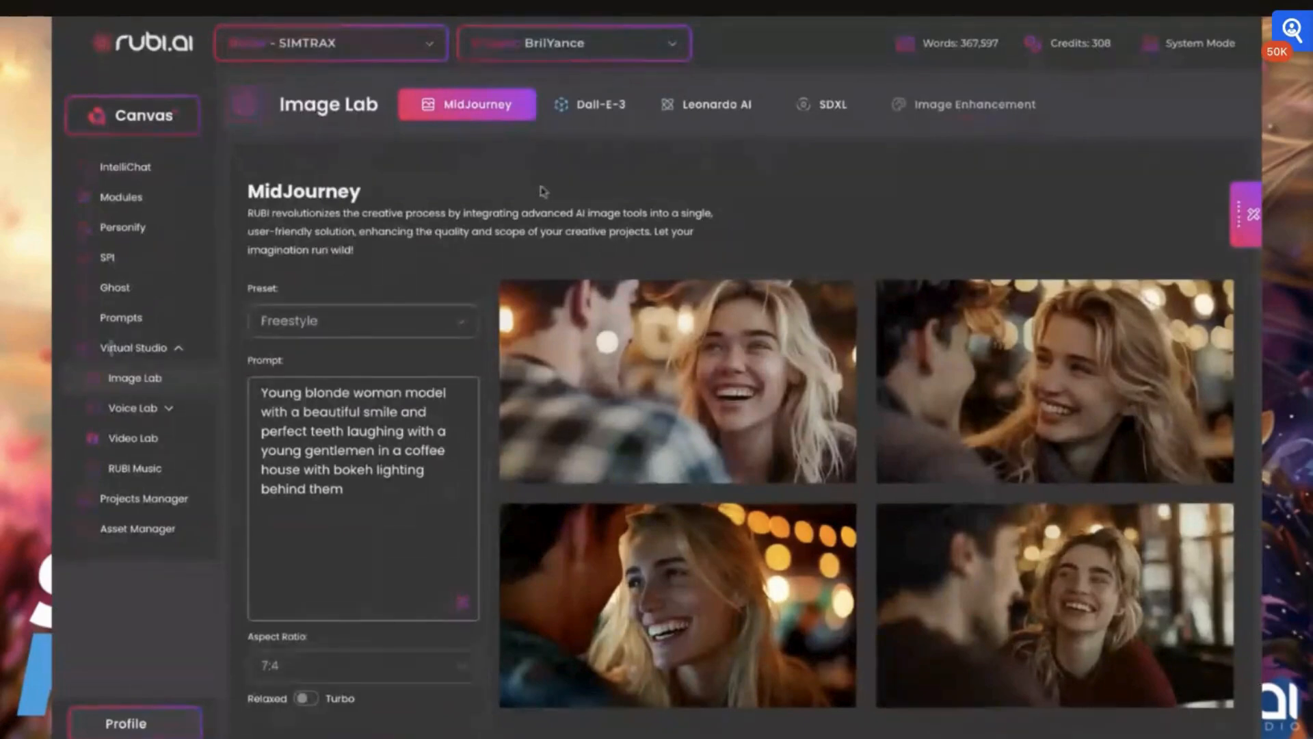
click(136, 442)
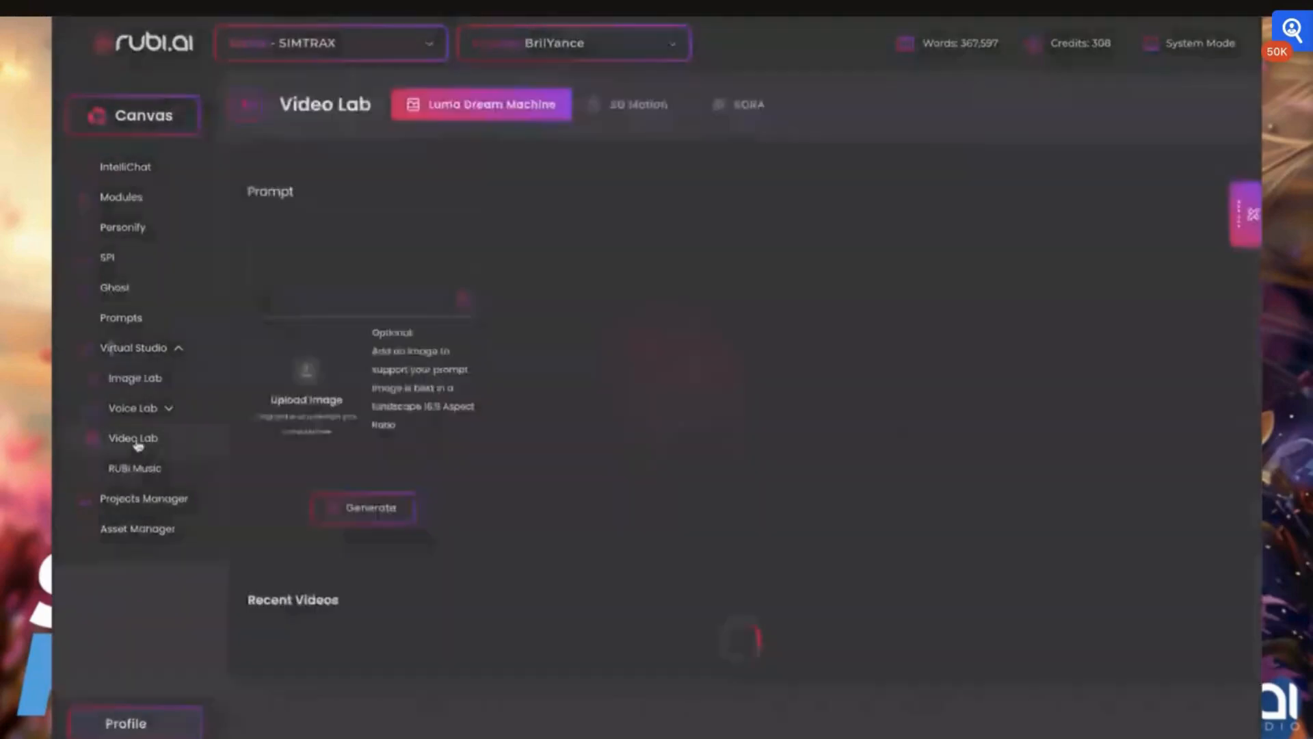